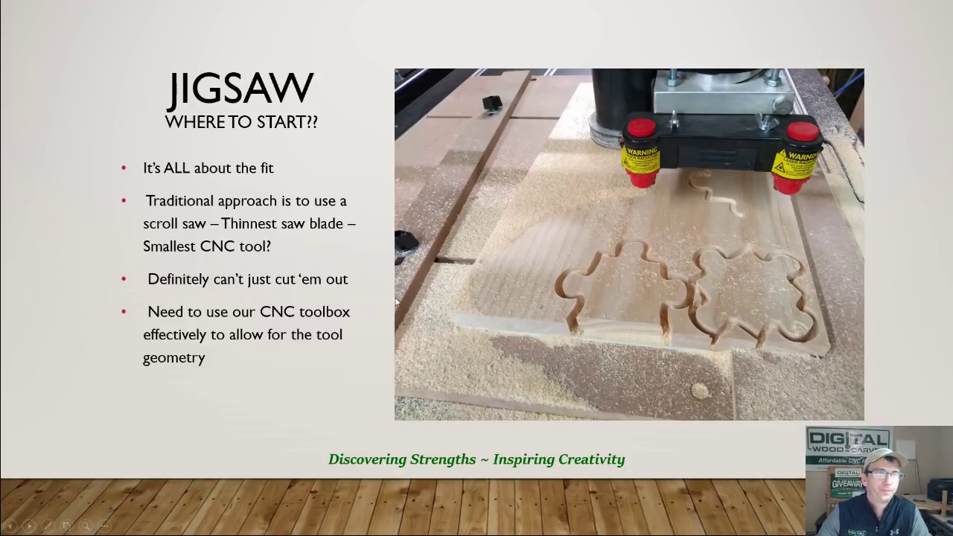
# Advance the slideshow to the 'Jigsaw – Carving the Pieces' slide.
pyautogui.click(462, 322)
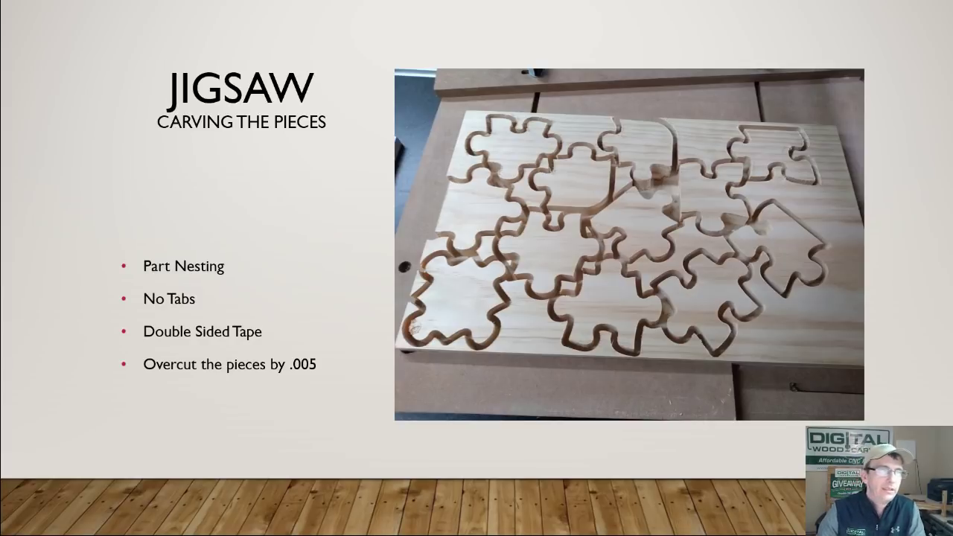
# Advance two slides to the 'Jigsaw – Putting It Together' assembled-board photo.
pyautogui.click(531, 294)
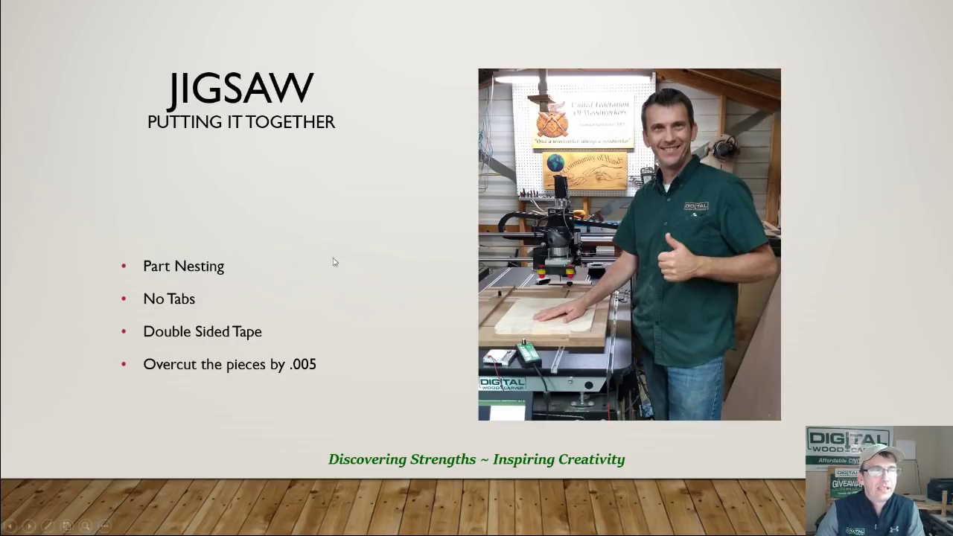
pyautogui.click(424, 266)
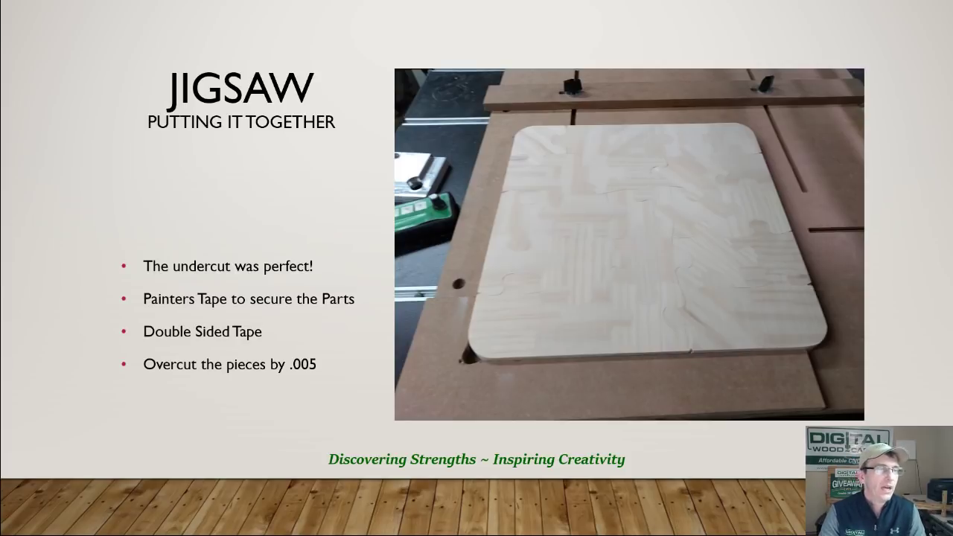
# Advance to the 'Jigsaw – Carving the Rough Cut' slide.
pyautogui.click(562, 212)
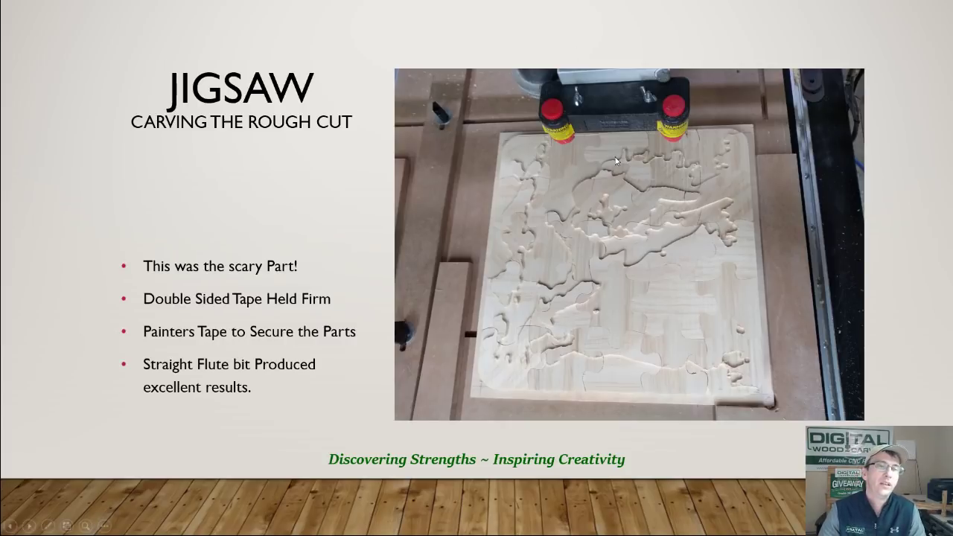
# Move forward to the 'Jigsaw – Final Result' slide showing the finished relief carving.
pyautogui.press('Right')
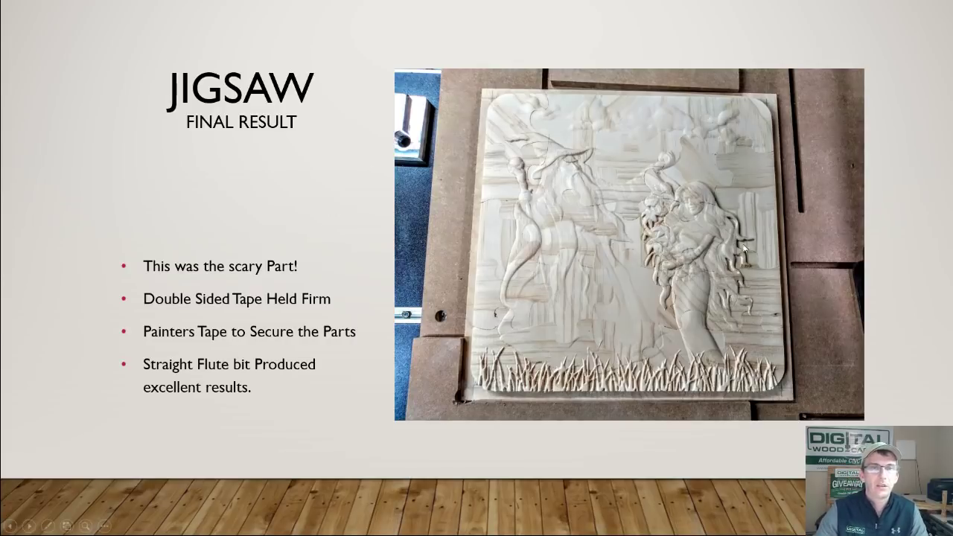
# Bring up the slideshow's context menu on the Final Result slide.
pyautogui.rightClick(804, 207)
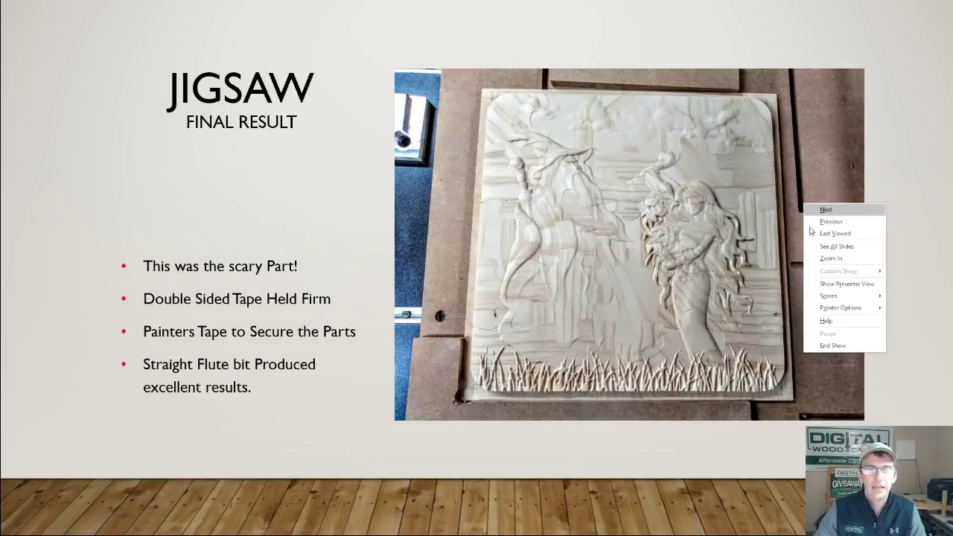
# End the slideshow and cancel VCarve's unfinished Job Setup to reach the start screen.
pyautogui.click(830, 347)
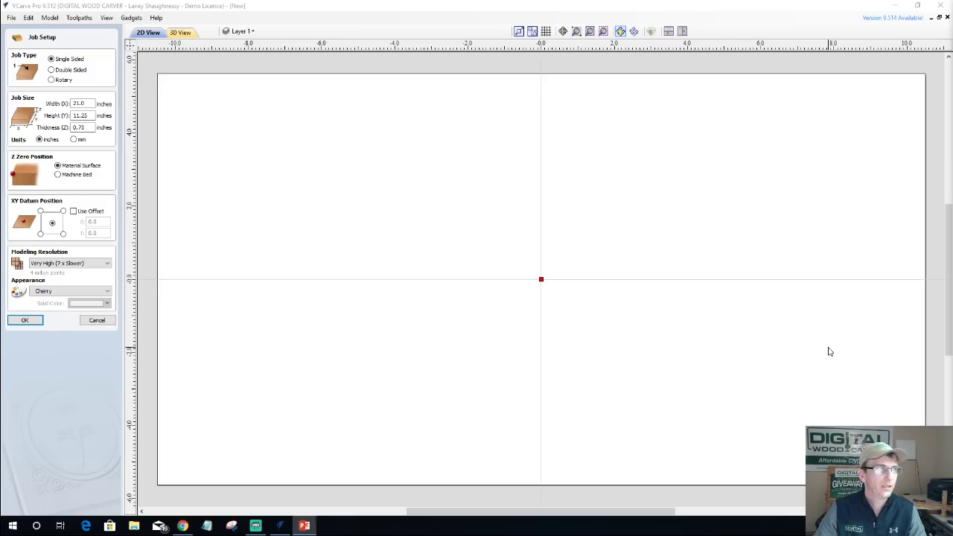
pyautogui.click(104, 320)
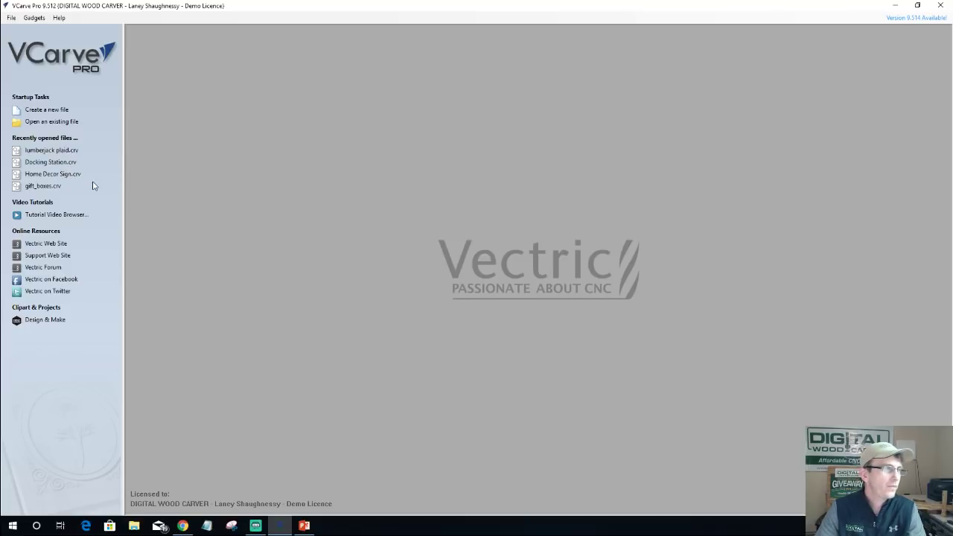
# Create a new VCarve file, then bring Chrome with the inkscape.org homepage forward.
pyautogui.click(52, 112)
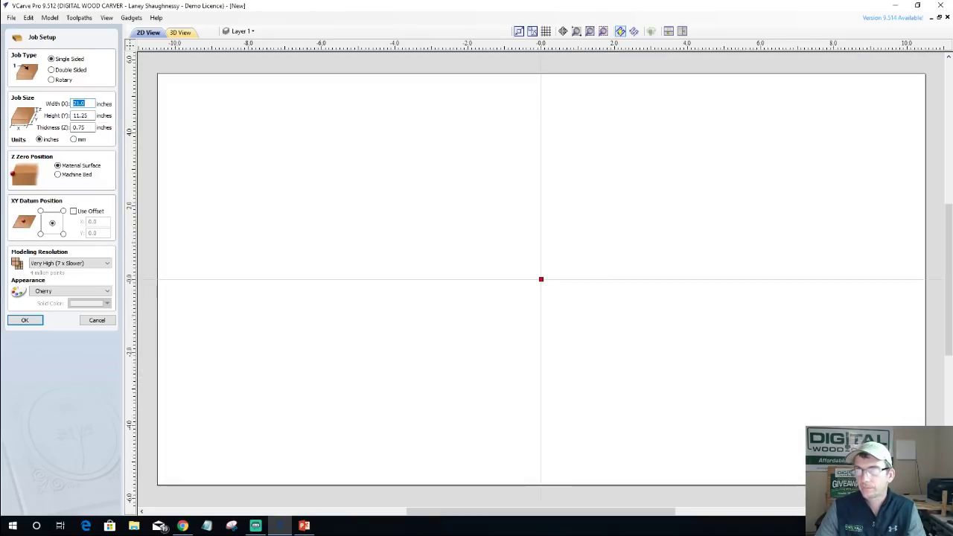
pyautogui.hotkey('alt', 'Tab')
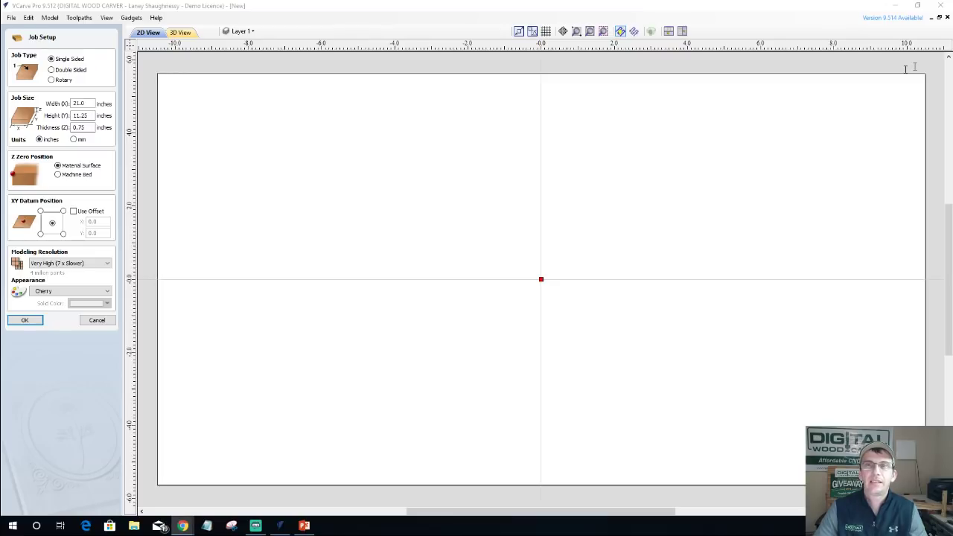
pyautogui.hotkey('alt', 'Tab')
pyautogui.doubleClick(334, 104)
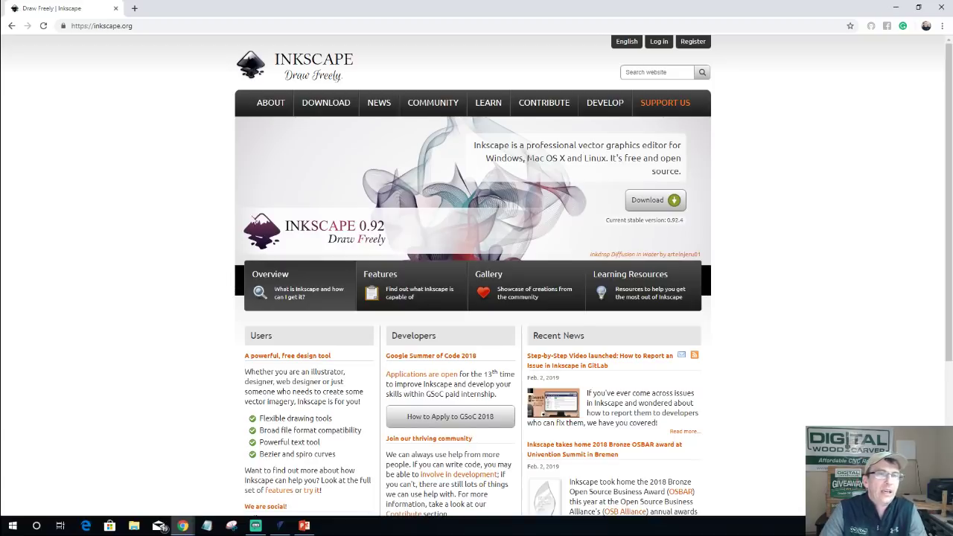
pyautogui.moveTo(319, 101)
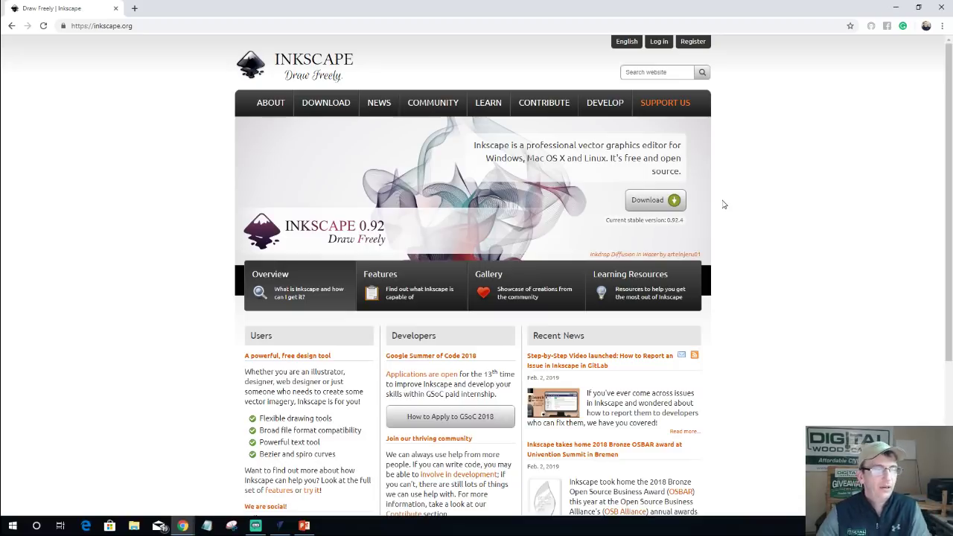
pyautogui.click(896, 8)
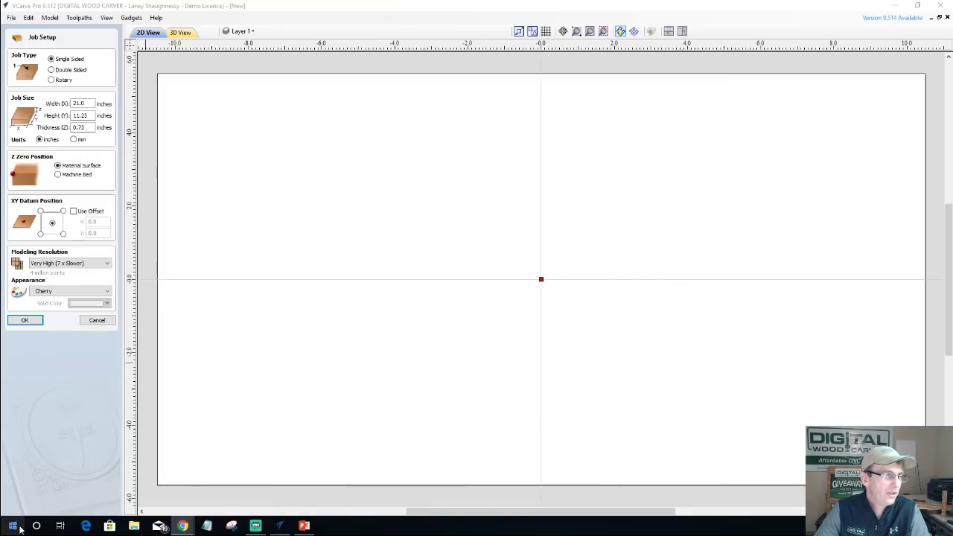
# Launch Inkscape from the I entries of the Start menu app list.
pyautogui.click(11, 527)
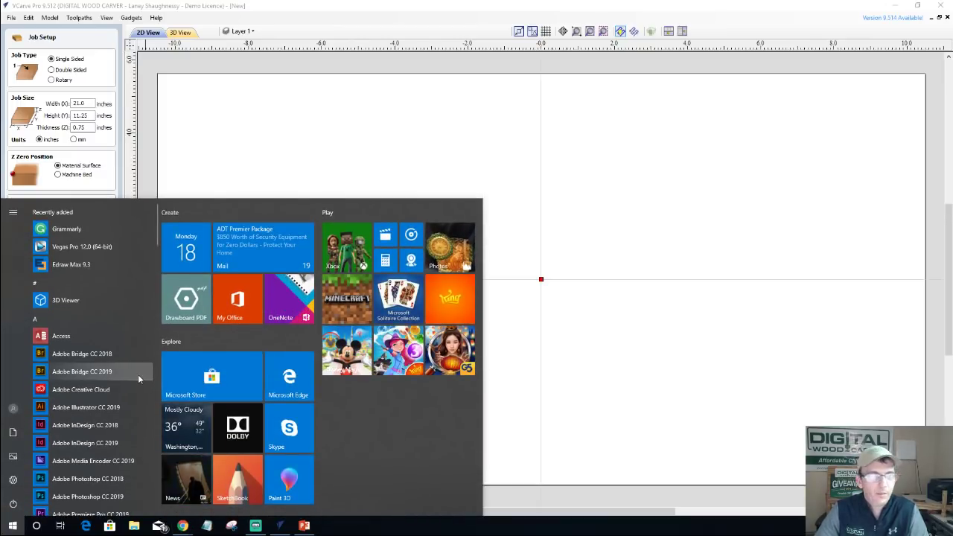
pyautogui.scroll(-2, 139, 380)
pyautogui.scroll(-6, 139, 380)
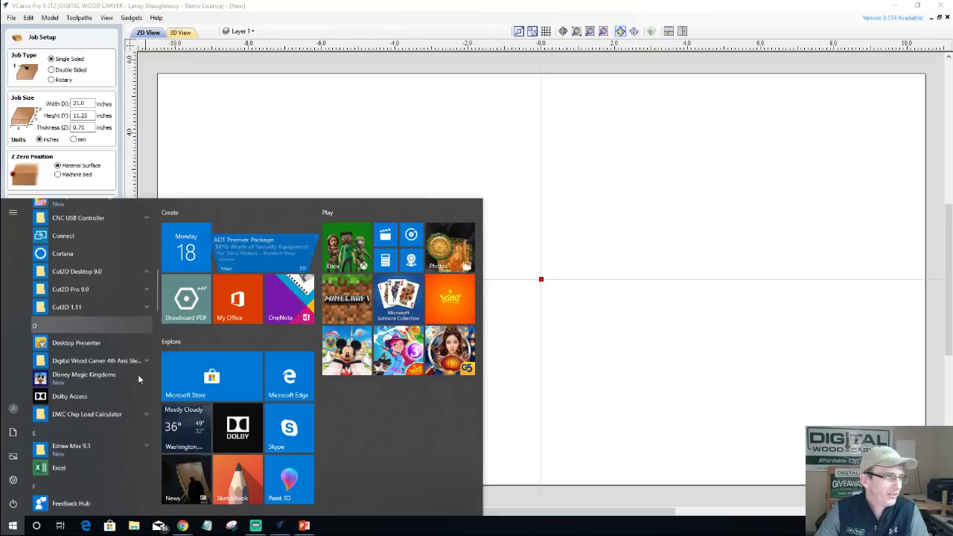
pyautogui.scroll(-2, 138, 380)
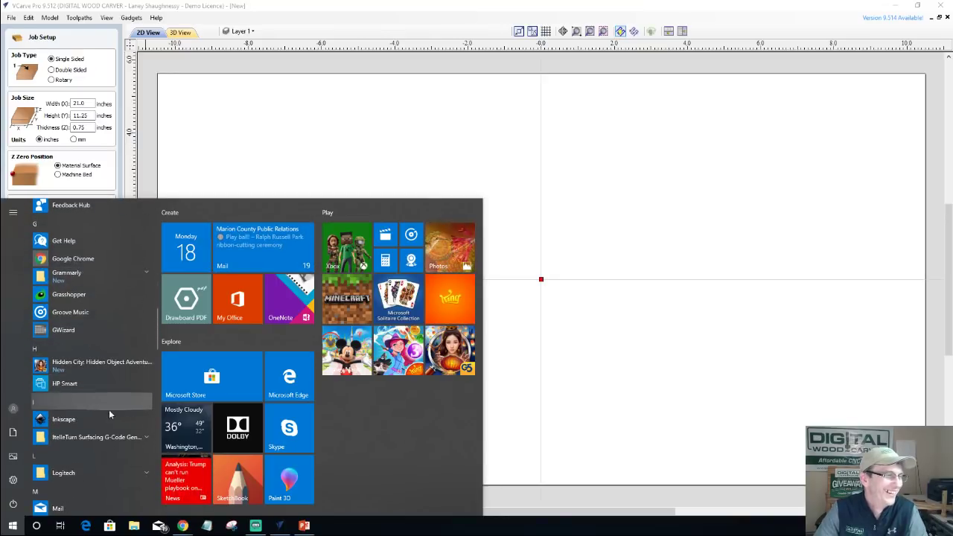
pyautogui.click(84, 420)
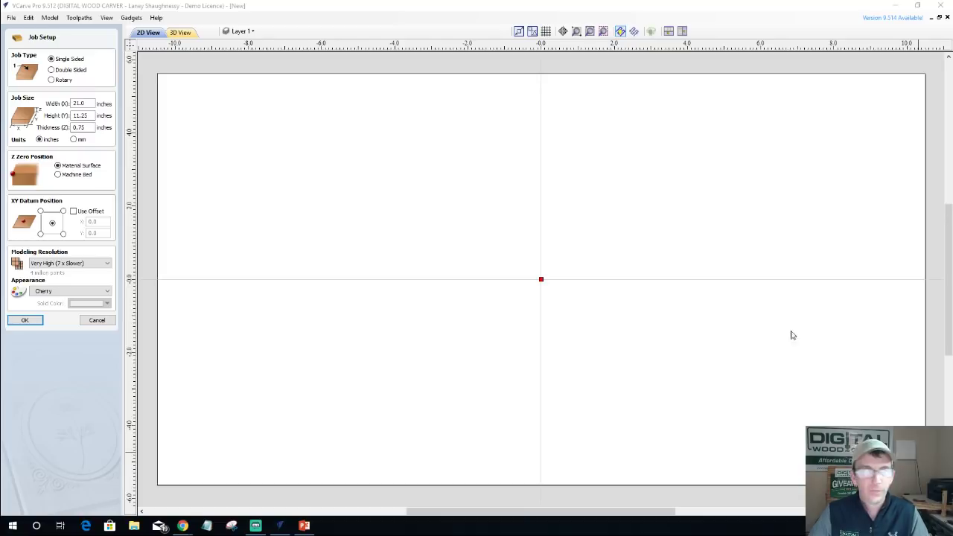
# Set width and height to 15, Z zero on Machine Bed, bottom-left XY datum, and accept.
pyautogui.doubleClick(79, 103)
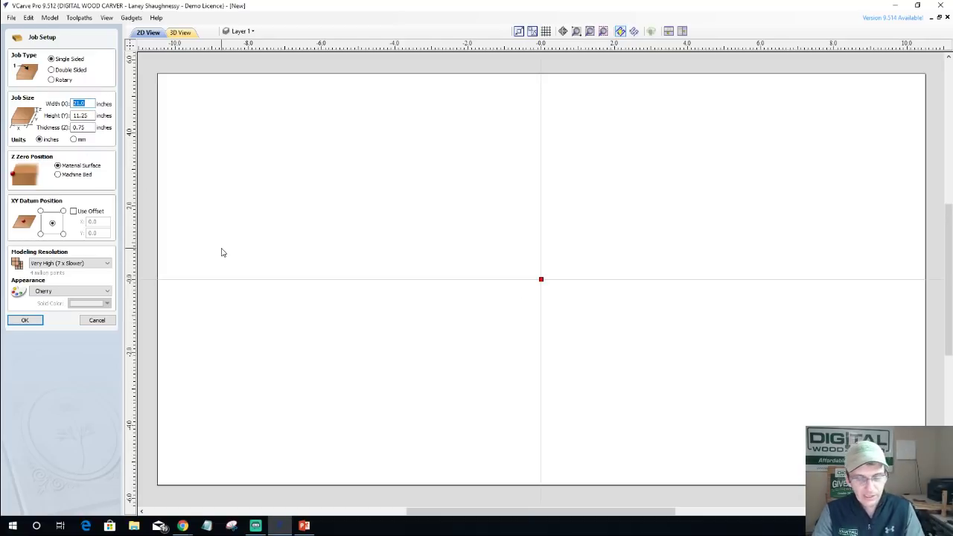
pyautogui.write('15')
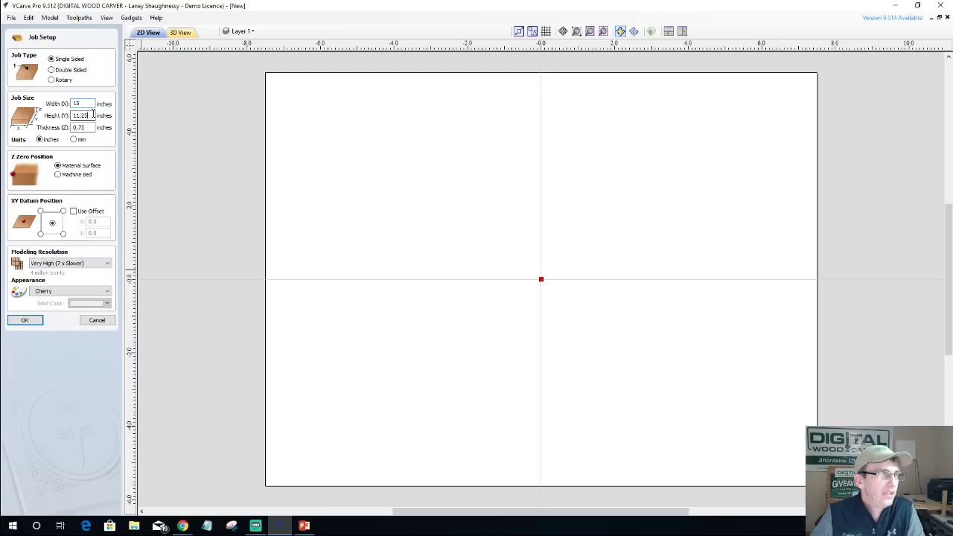
pyautogui.doubleClick(82, 115)
pyautogui.write('15')
pyautogui.press('Tab')
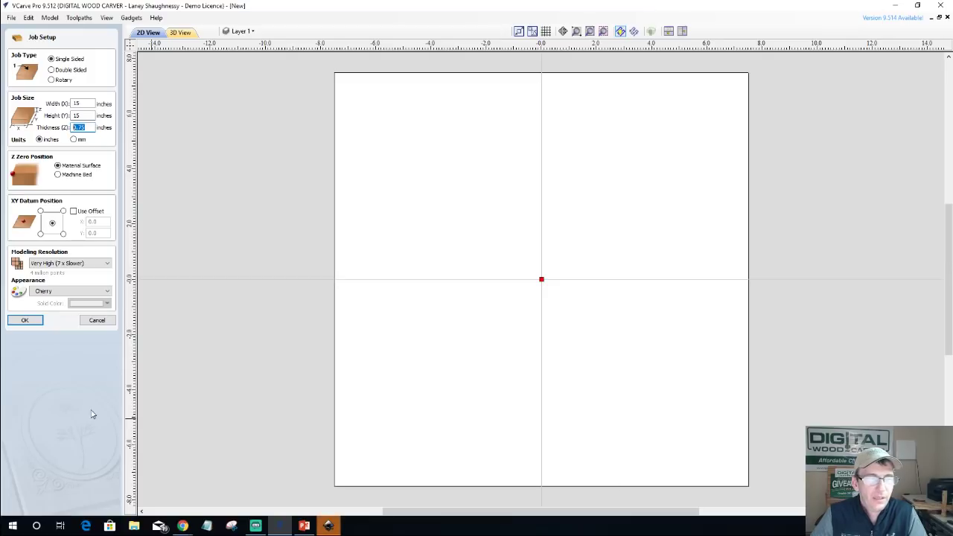
pyautogui.click(58, 176)
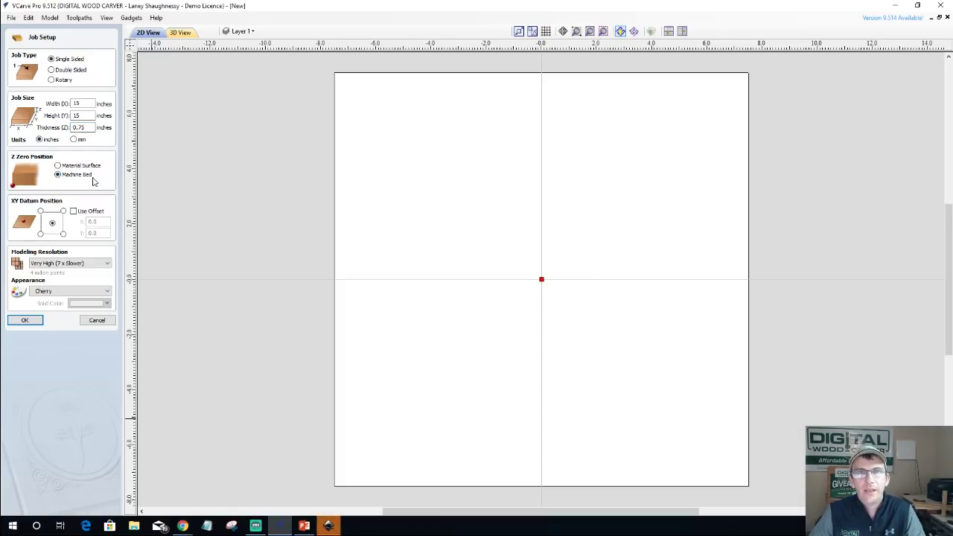
pyautogui.click(40, 234)
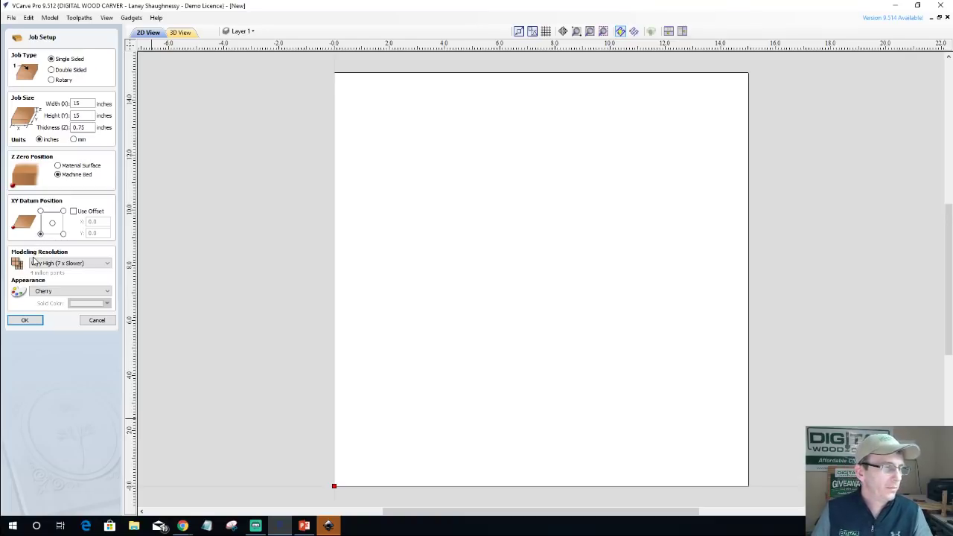
pyautogui.click(25, 321)
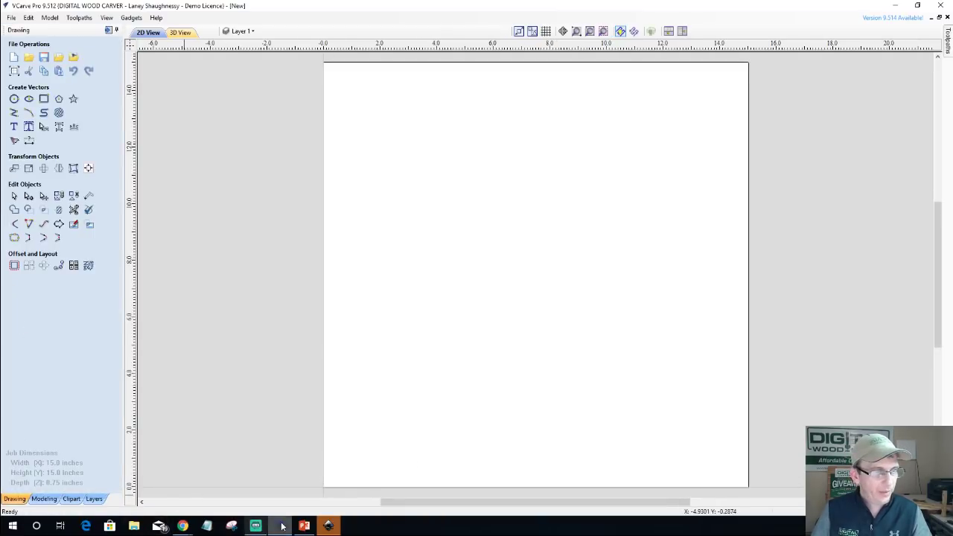
# Bring Inkscape forward and open Extensions > Render to reach Lasercut Jigsaw.
pyautogui.click(329, 526)
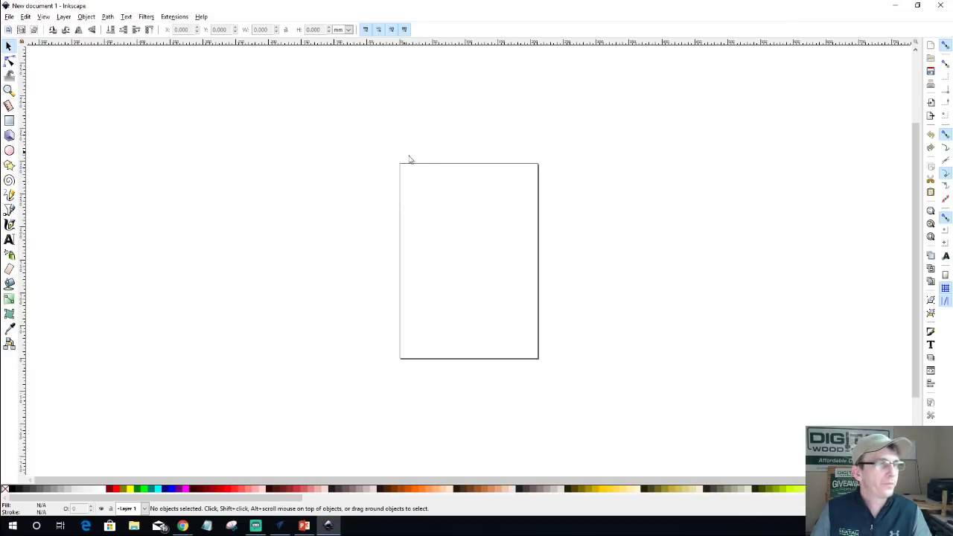
pyautogui.scroll(-3, 470, 201)
pyautogui.scroll(2, 466, 216)
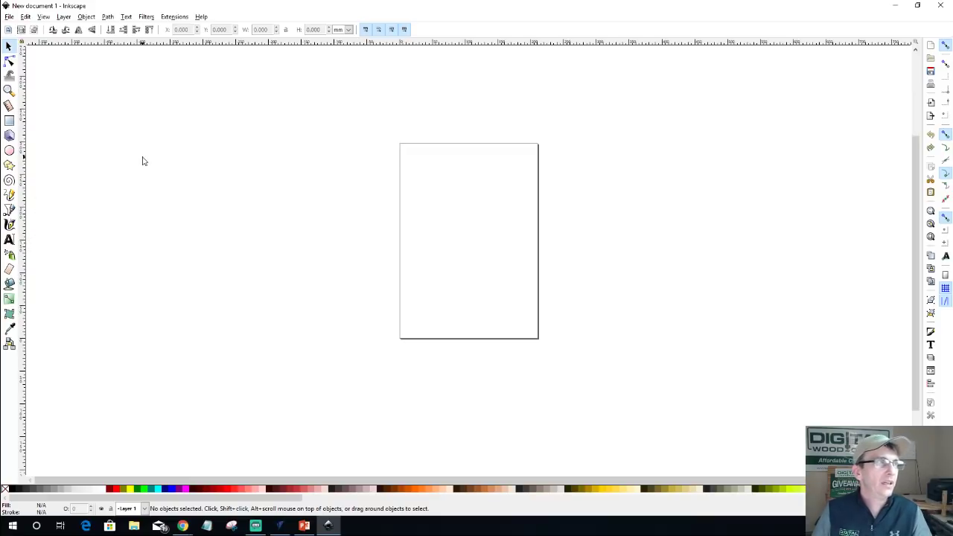
pyautogui.click(178, 18)
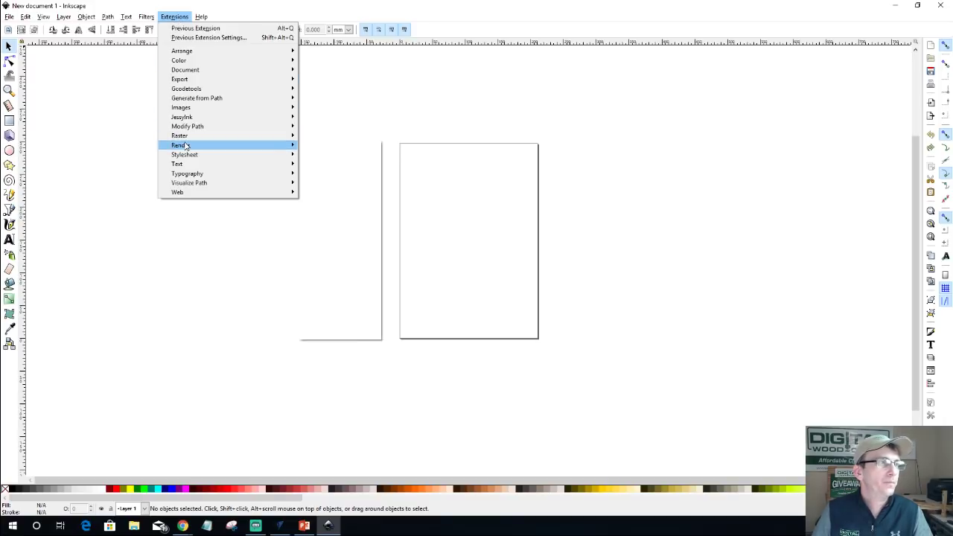
pyautogui.moveTo(186, 147)
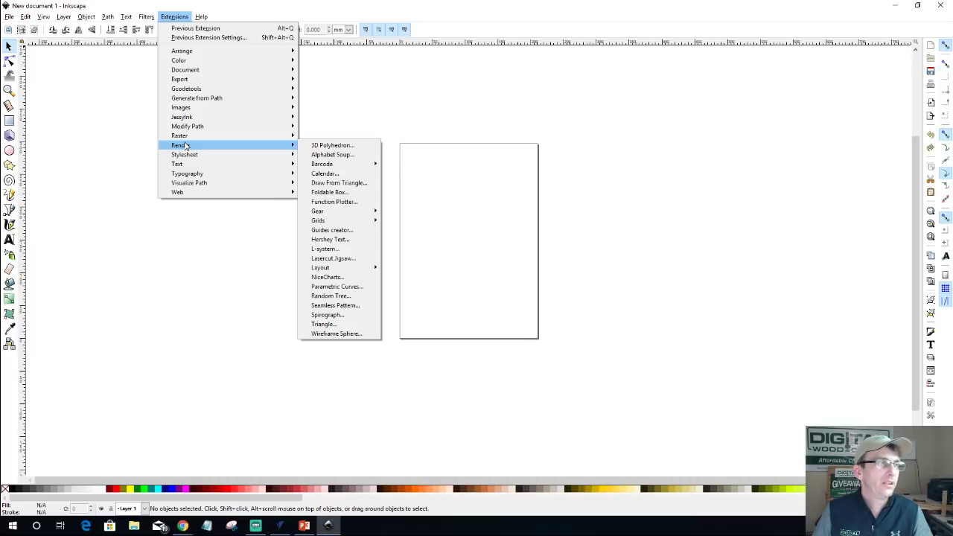
# Launch the Lasercut Jigsaw generator, try inch units, then set the units back to px.
pyautogui.click(331, 261)
pyautogui.moveTo(455, 155); pyautogui.dragTo(391, 82)
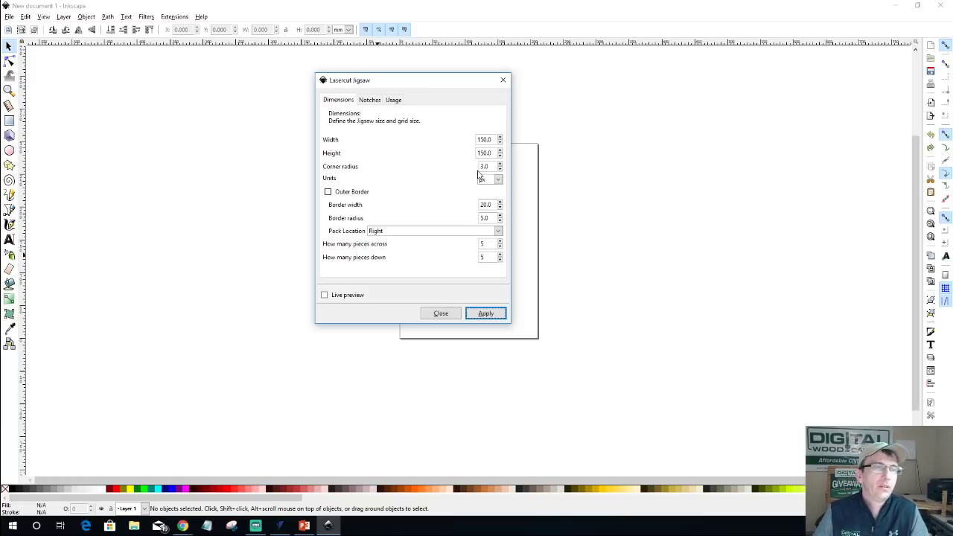
pyautogui.click(498, 180)
pyautogui.click(487, 214)
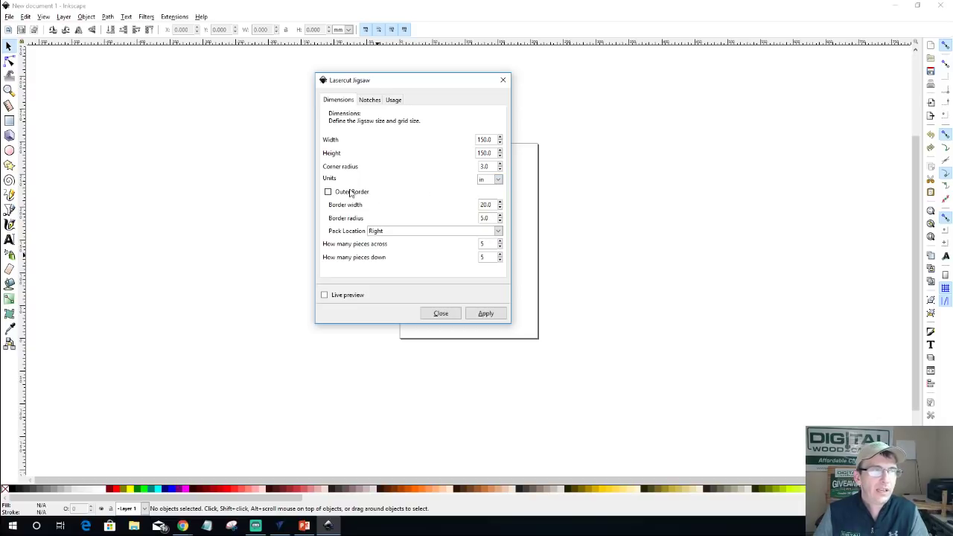
pyautogui.click(499, 180)
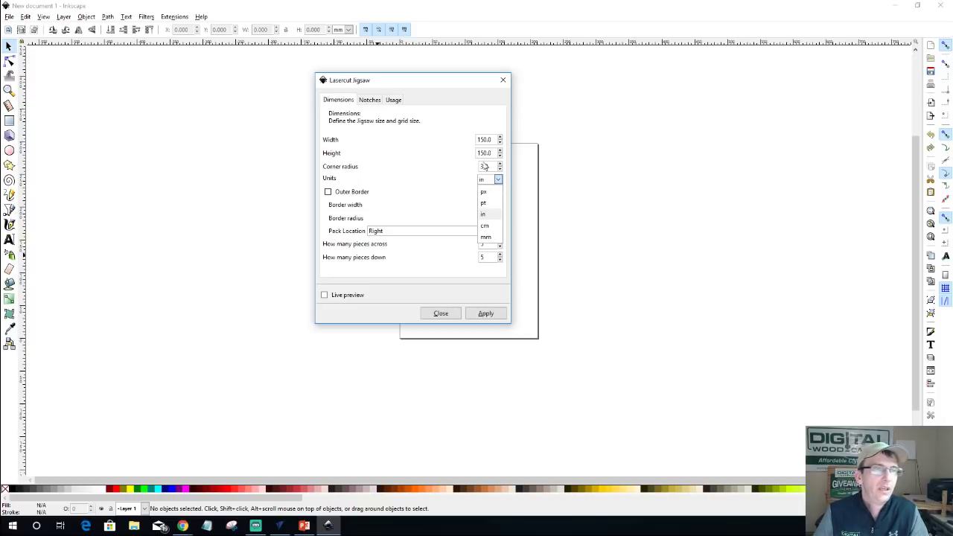
pyautogui.click(489, 193)
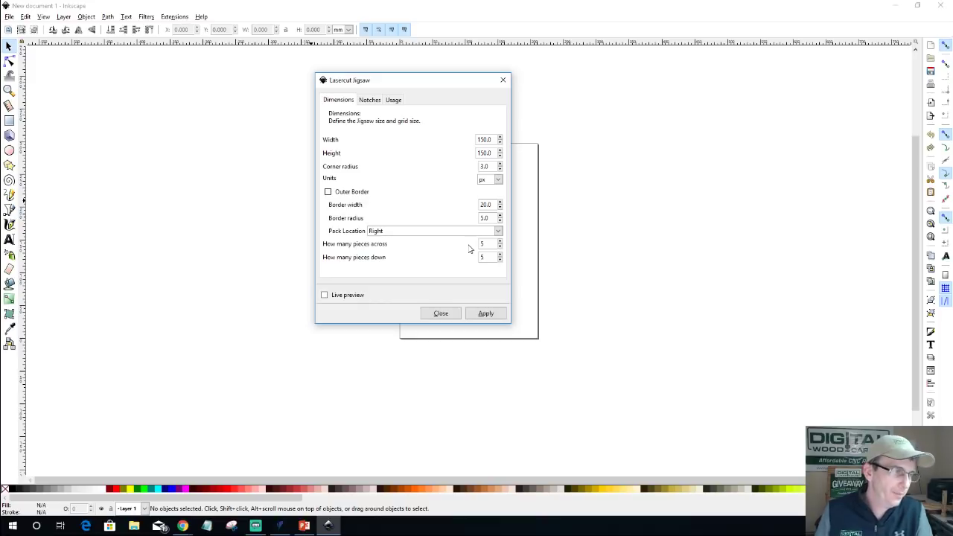
# Look over the Notches tab, then read the generator's Usage notes.
pyautogui.click(369, 102)
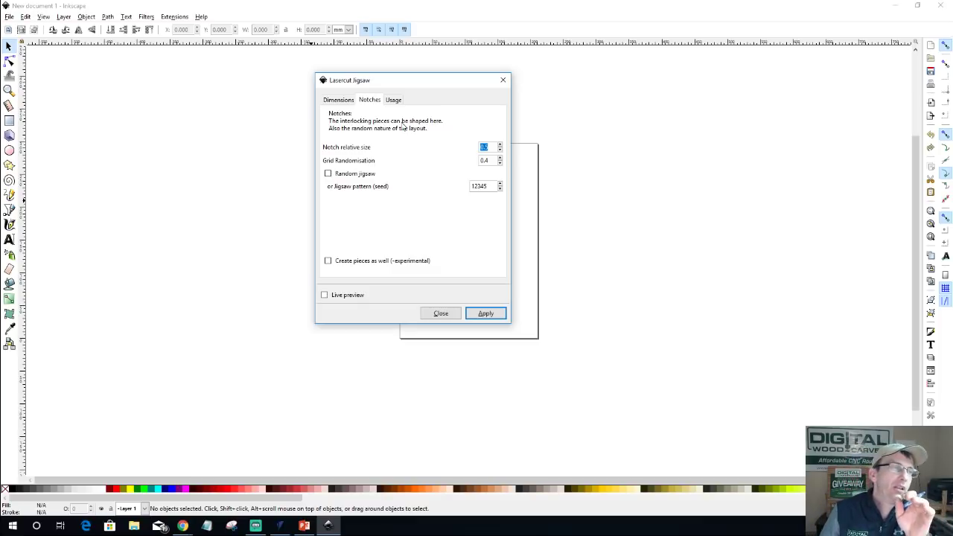
pyautogui.click(394, 100)
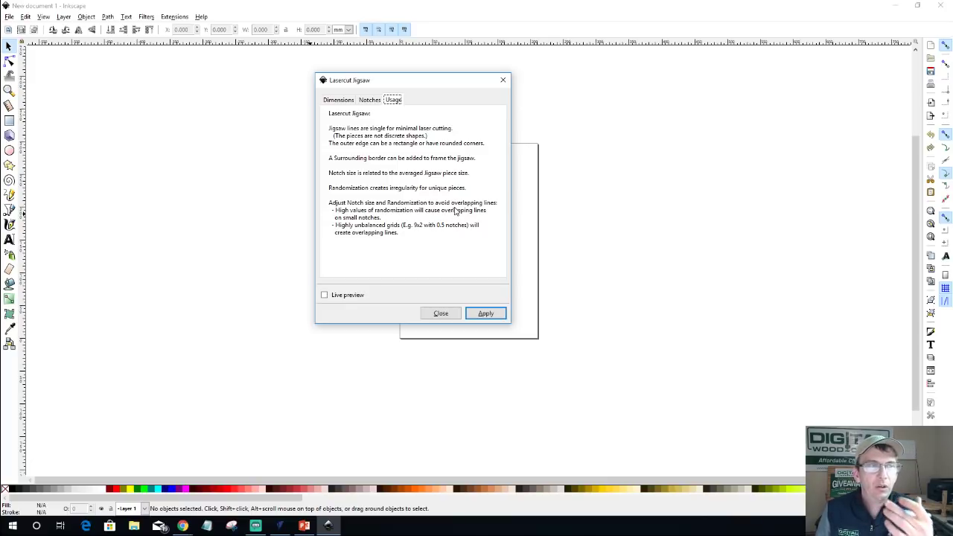
# Live-preview the puzzle with 16 pieces across, then close the generator without applying.
pyautogui.click(366, 101)
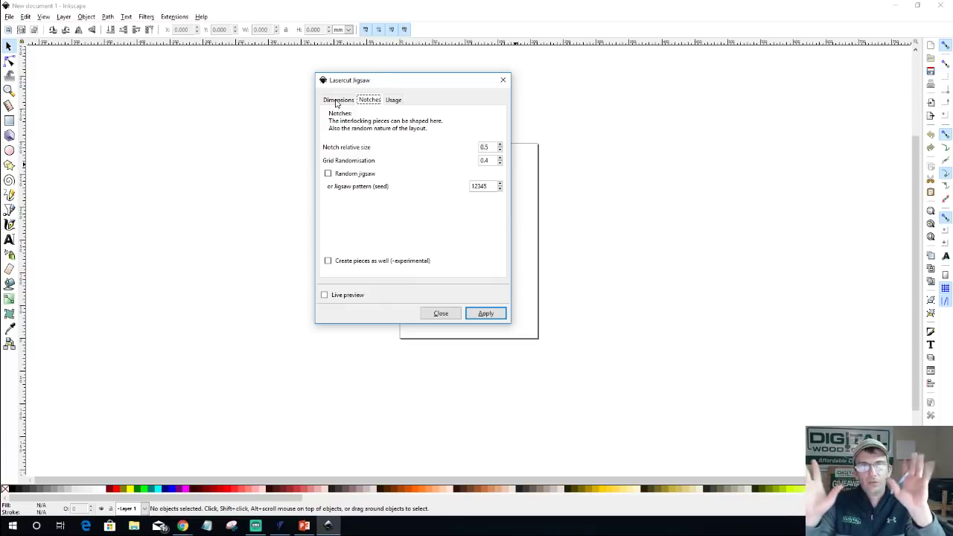
pyautogui.click(336, 102)
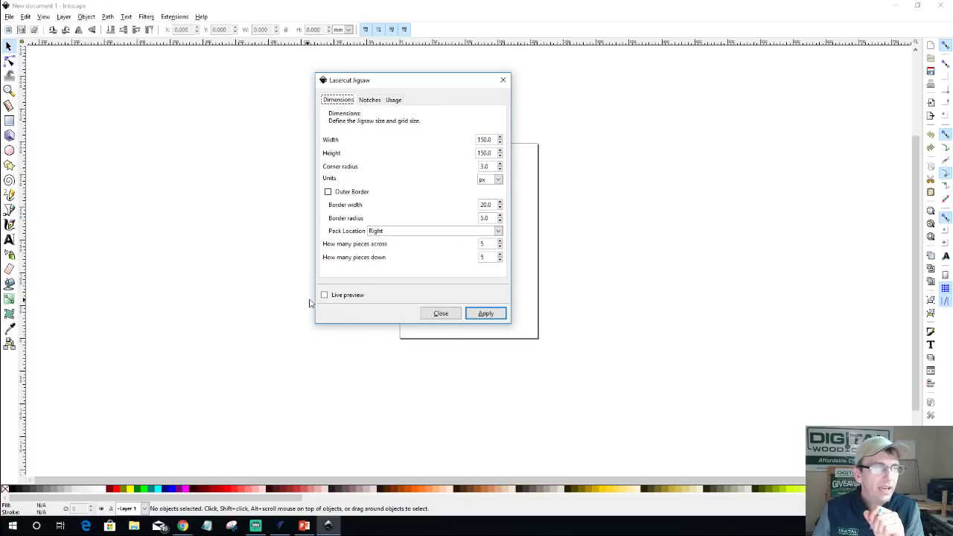
pyautogui.click(325, 296)
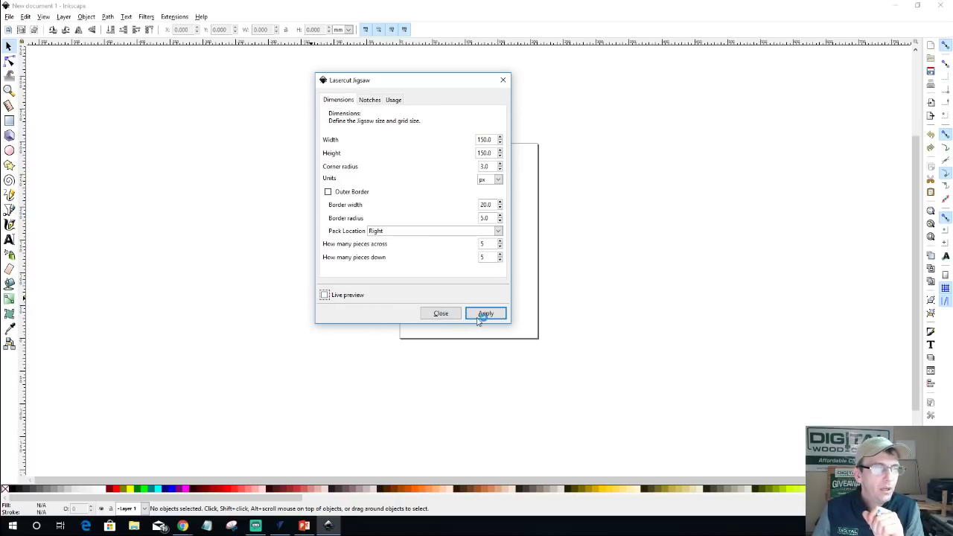
pyautogui.click(324, 296)
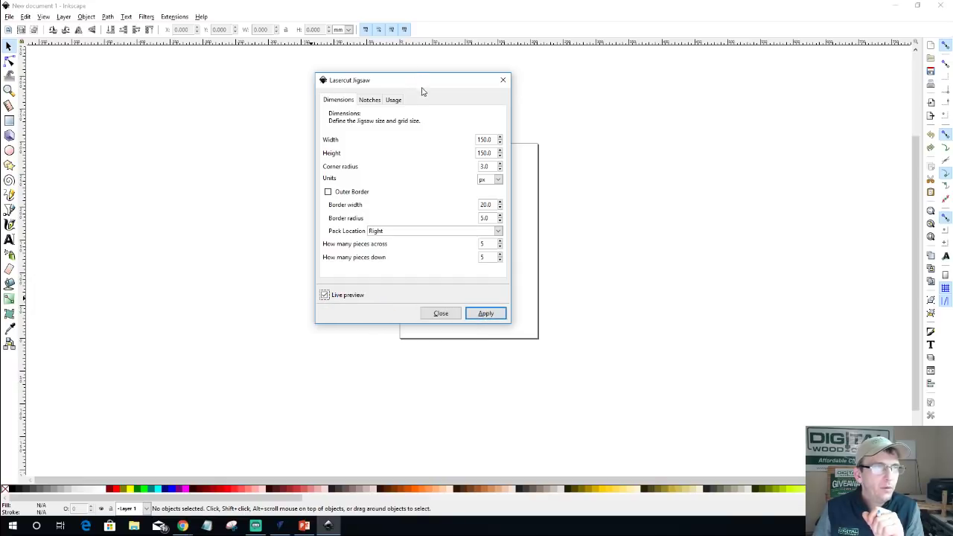
pyautogui.moveTo(422, 84); pyautogui.dragTo(222, 68)
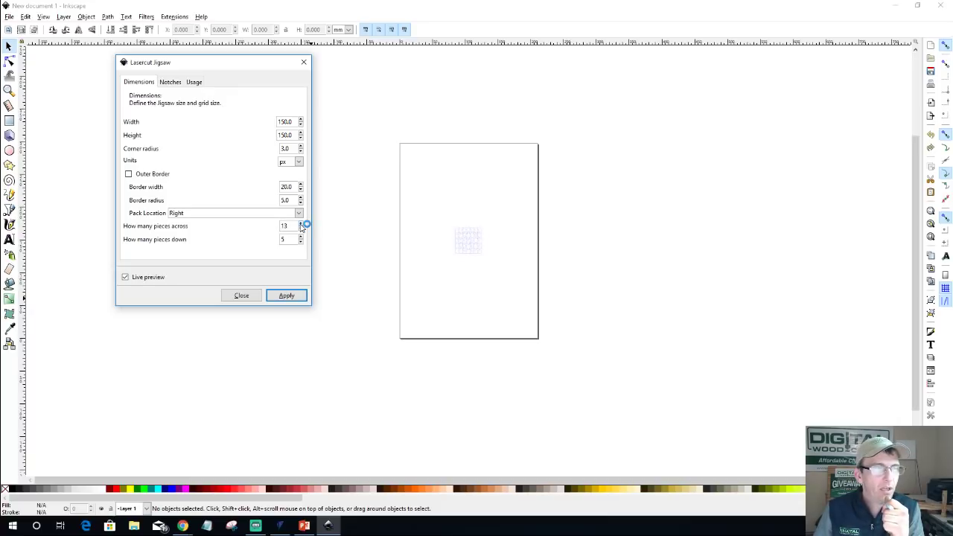
pyautogui.click(301, 224)
pyautogui.click(301, 223)
pyautogui.click(301, 224)
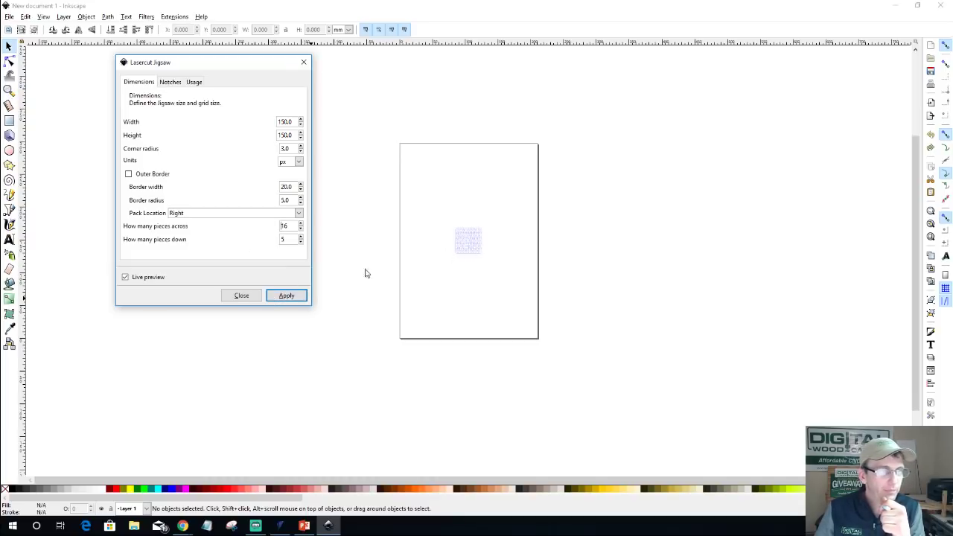
pyautogui.click(237, 296)
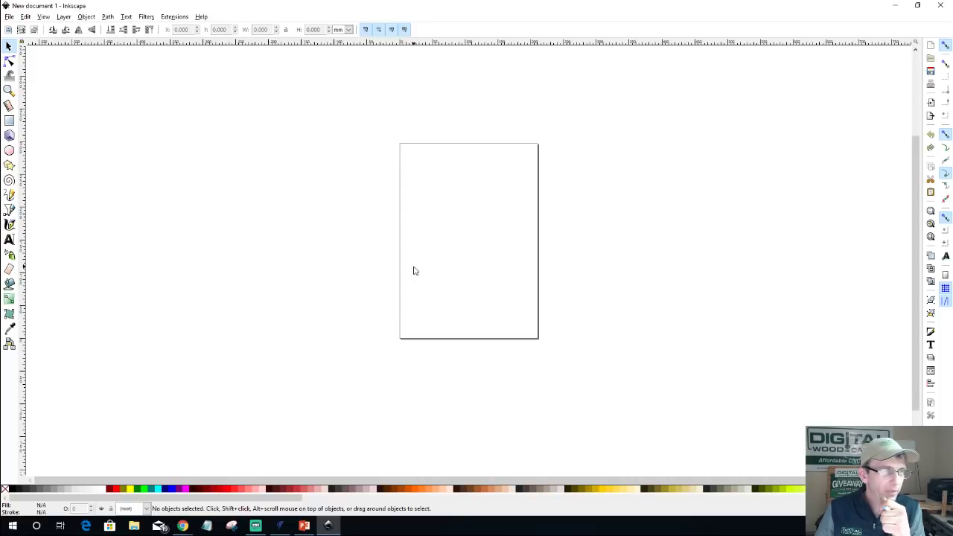
# Zoom in with the Zoom tool until the blank page fills most of the workspace.
pyautogui.scroll(3, 445, 264)
pyautogui.scroll(-2, 445, 261)
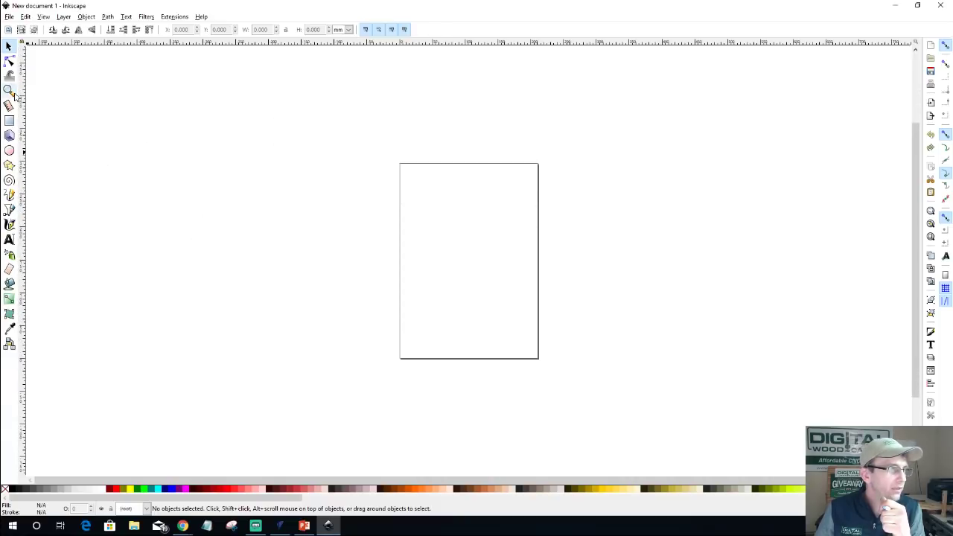
pyautogui.click(8, 89)
pyautogui.click(435, 234)
pyautogui.click(436, 235)
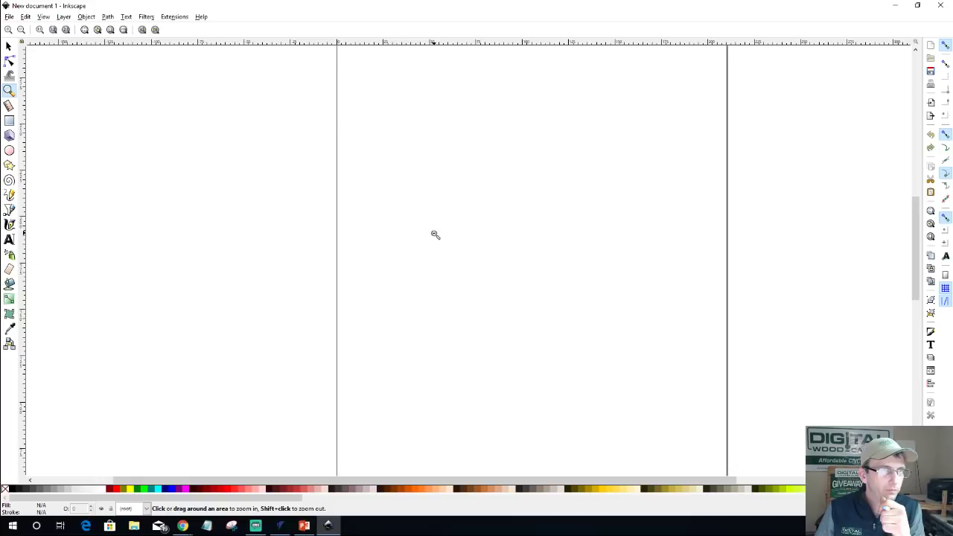
pyautogui.click(524, 334)
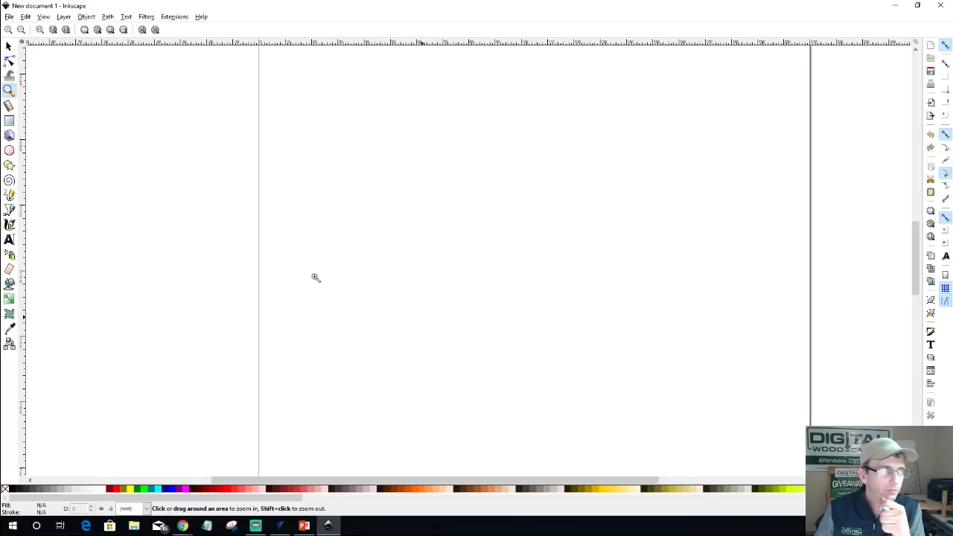
# Reopen the Lasercut Jigsaw generator from Extensions > Render with Live preview turned on.
pyautogui.click(175, 17)
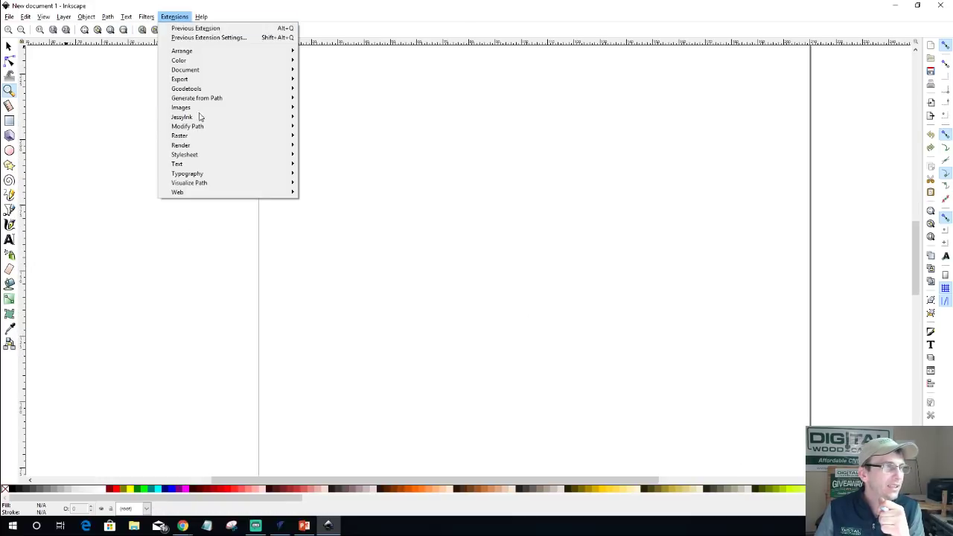
pyautogui.moveTo(211, 149)
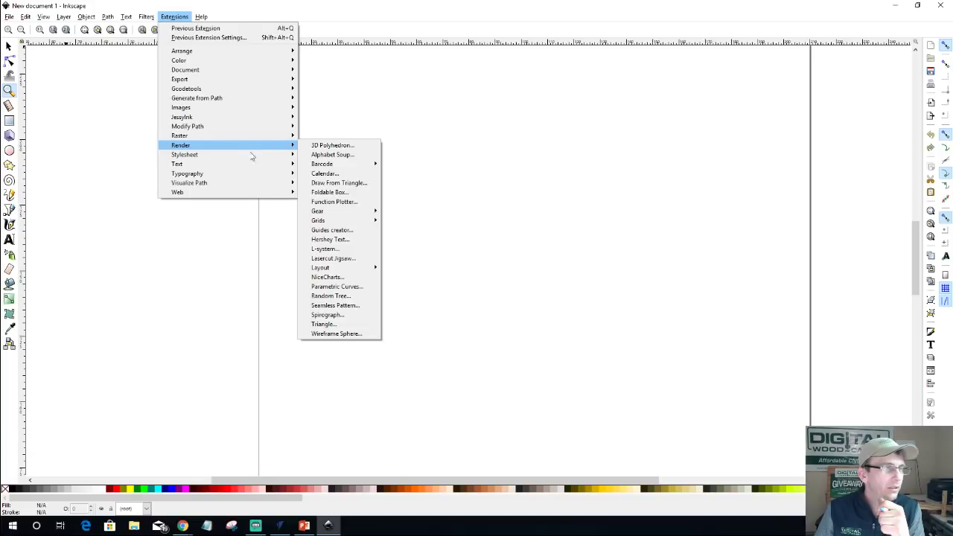
pyautogui.click(328, 259)
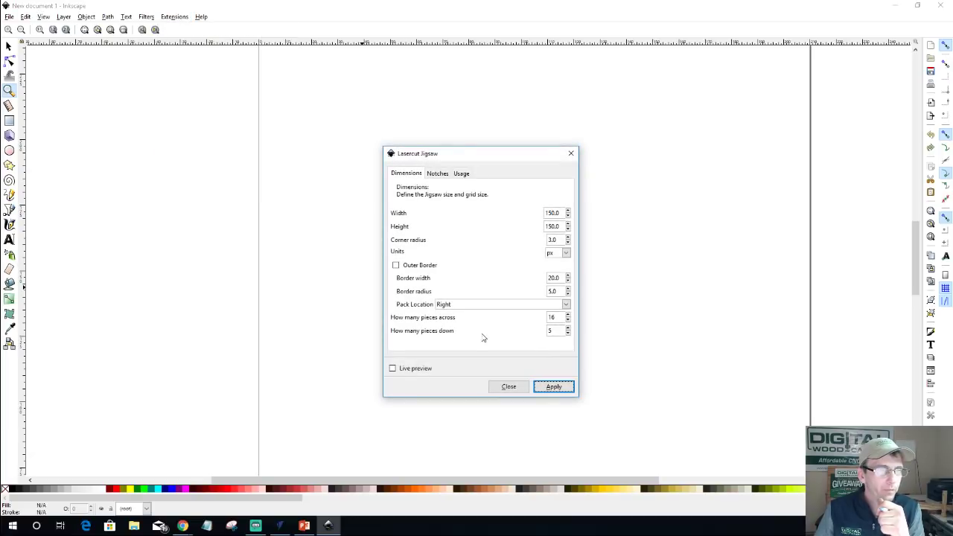
pyautogui.moveTo(485, 155); pyautogui.dragTo(149, 85)
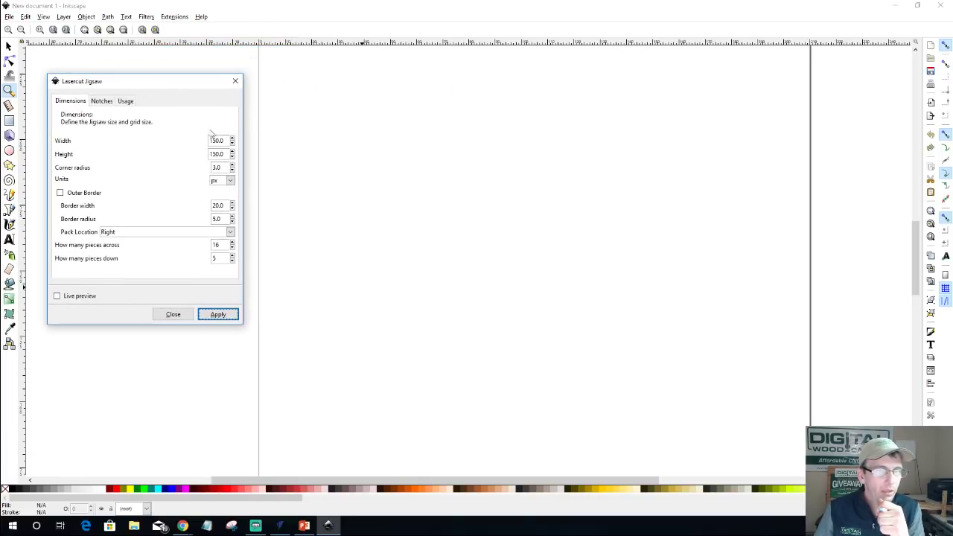
pyautogui.click(58, 296)
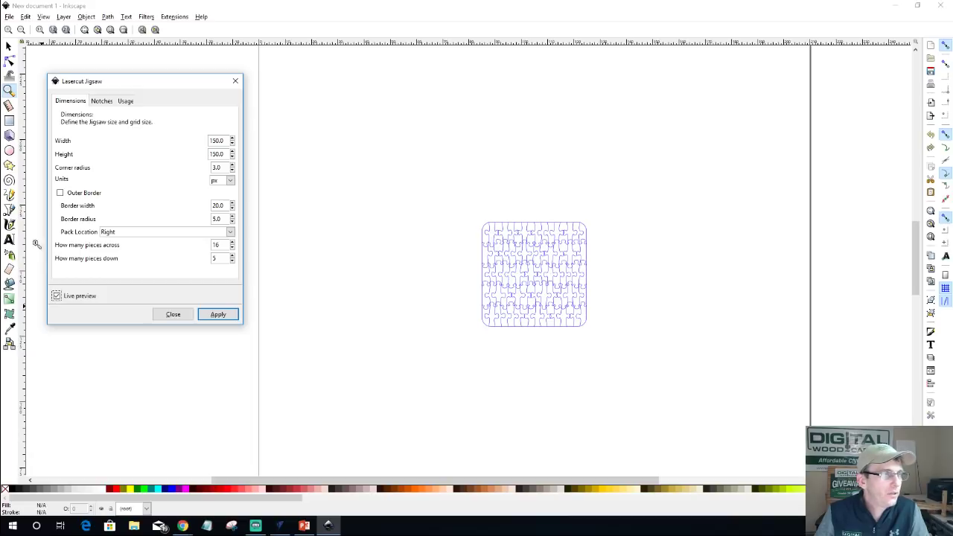
# Raise the number of pieces down from 5 toward 12.
pyautogui.click(232, 256)
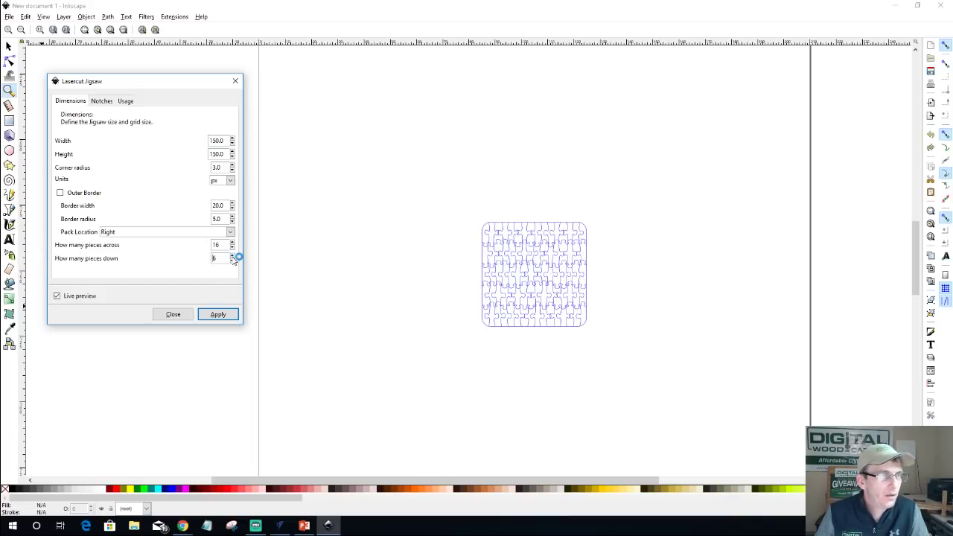
pyautogui.click(233, 256)
pyautogui.click(232, 256)
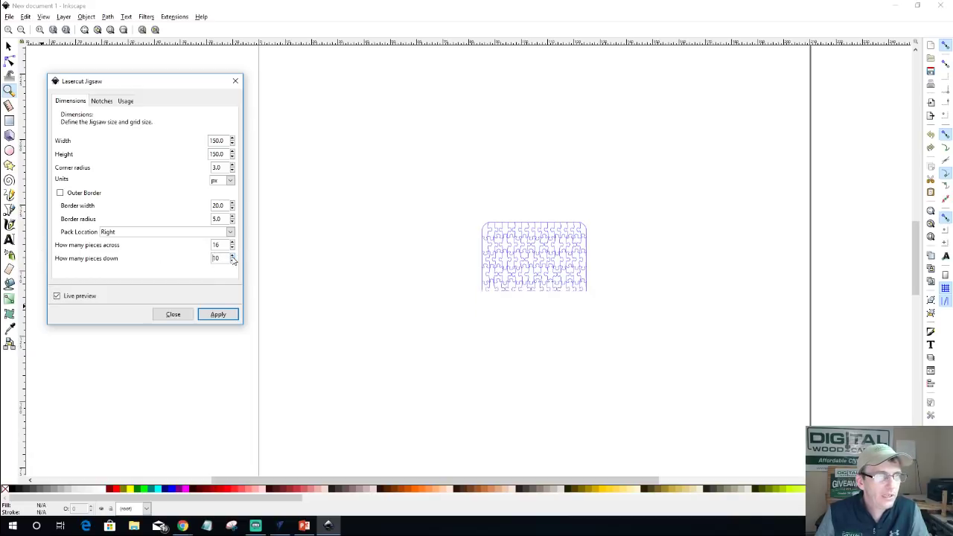
pyautogui.click(232, 256)
pyautogui.click(233, 257)
pyautogui.click(233, 257)
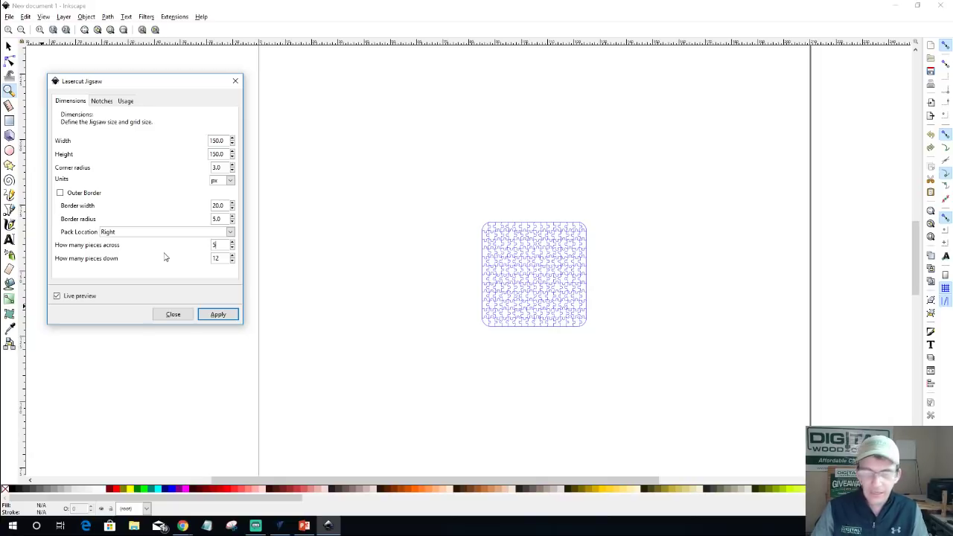
# Set pieces down back to 5 and apply the puzzle to the page.
pyautogui.doubleClick(220, 259)
pyautogui.write('5')
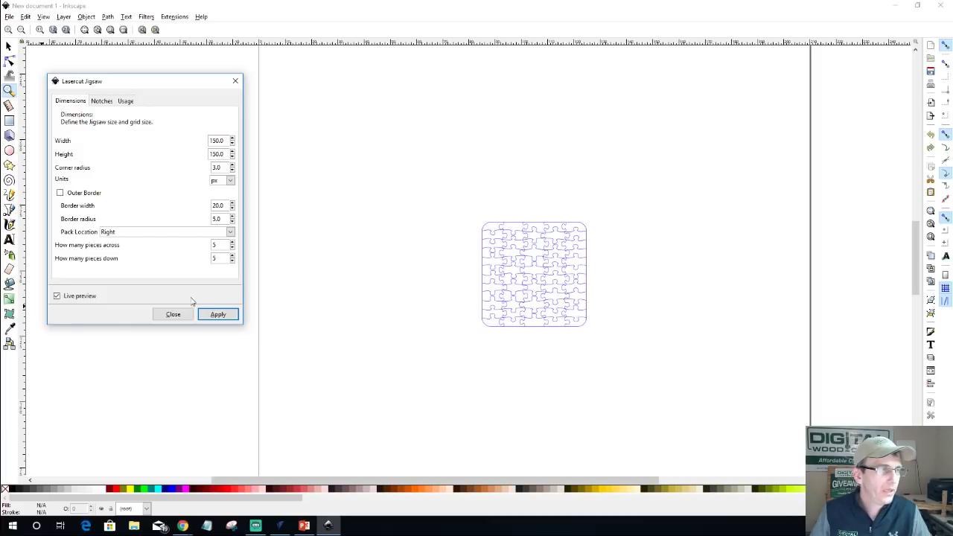
pyautogui.click(209, 314)
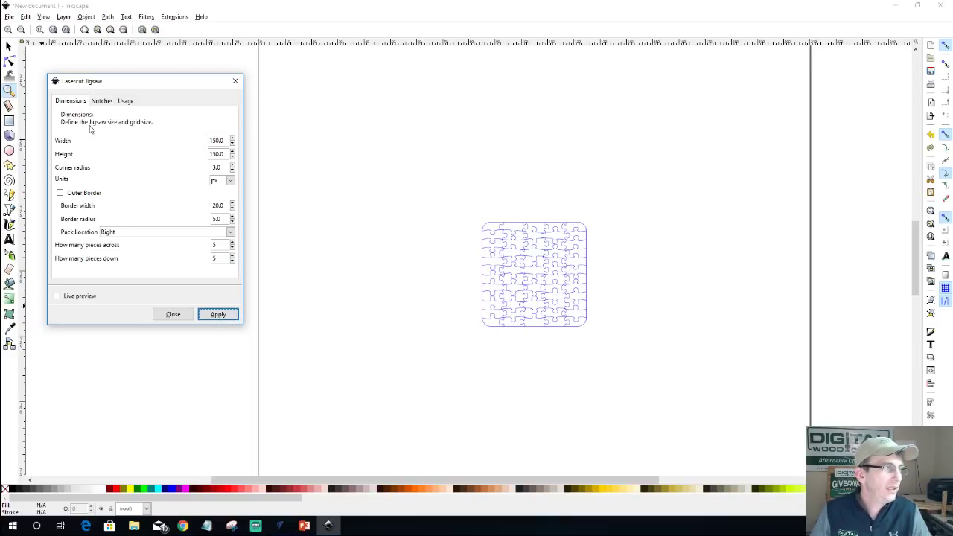
# Review the tabs, apply another jigsaw with live preview, close, and undo it with Ctrl+Z.
pyautogui.click(98, 104)
pyautogui.click(124, 104)
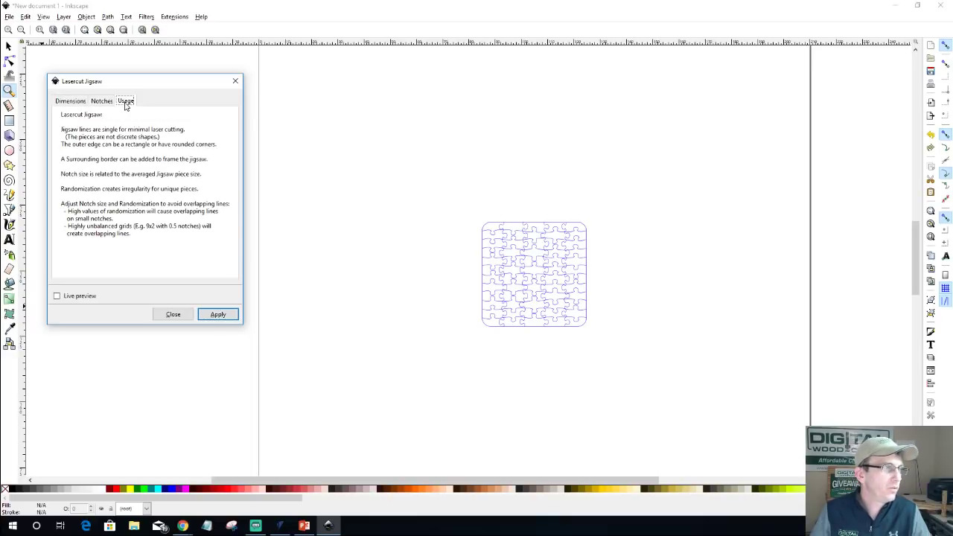
pyautogui.click(70, 103)
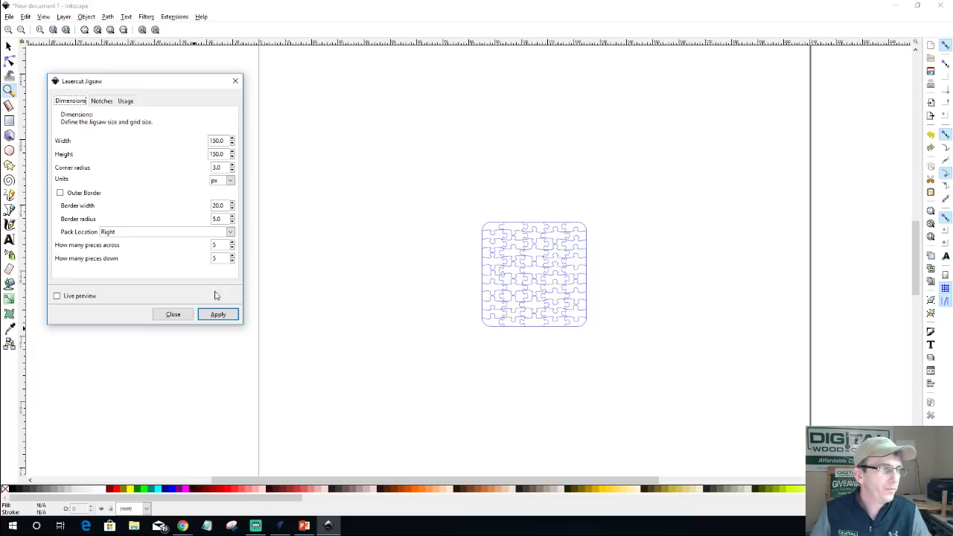
pyautogui.click(57, 296)
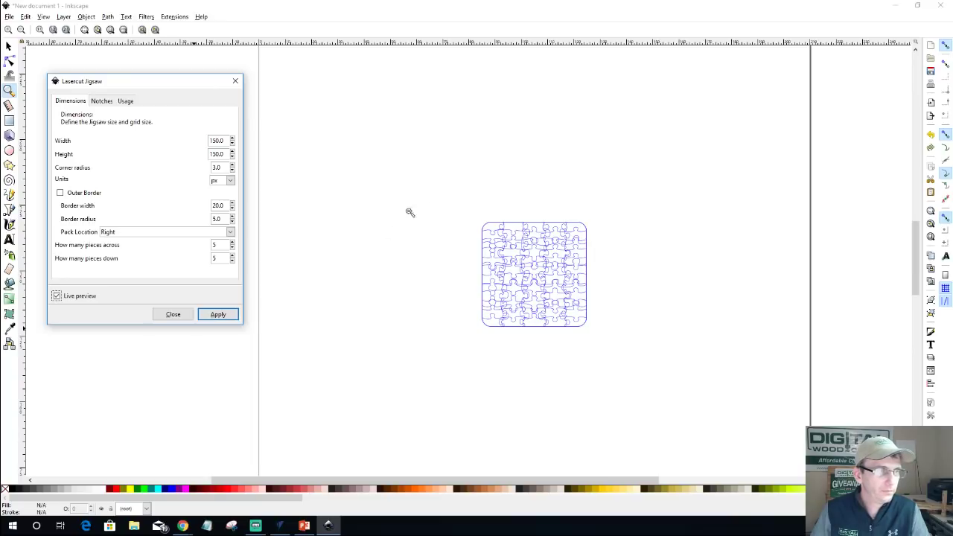
pyautogui.click(233, 315)
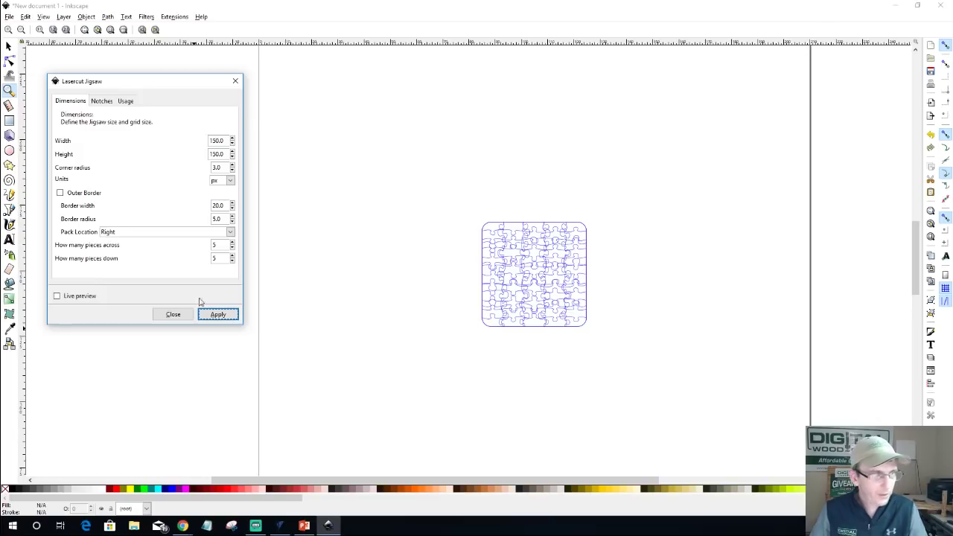
pyautogui.click(177, 318)
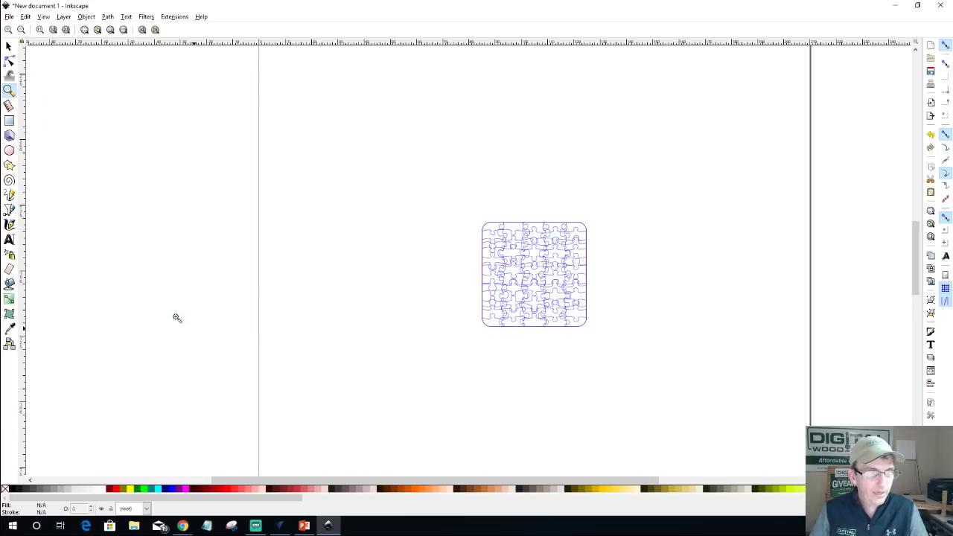
pyautogui.hotkey('ctrl', 'z')
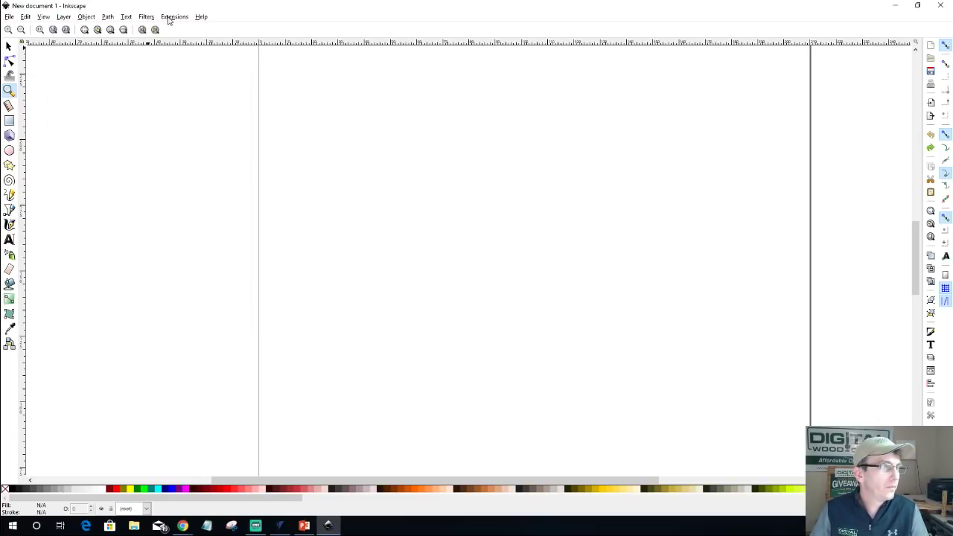
# Generate a 5-by-5, 150 px jigsaw with corner radius 3 and rubber-band select its group.
pyautogui.click(170, 18)
pyautogui.moveTo(216, 148)
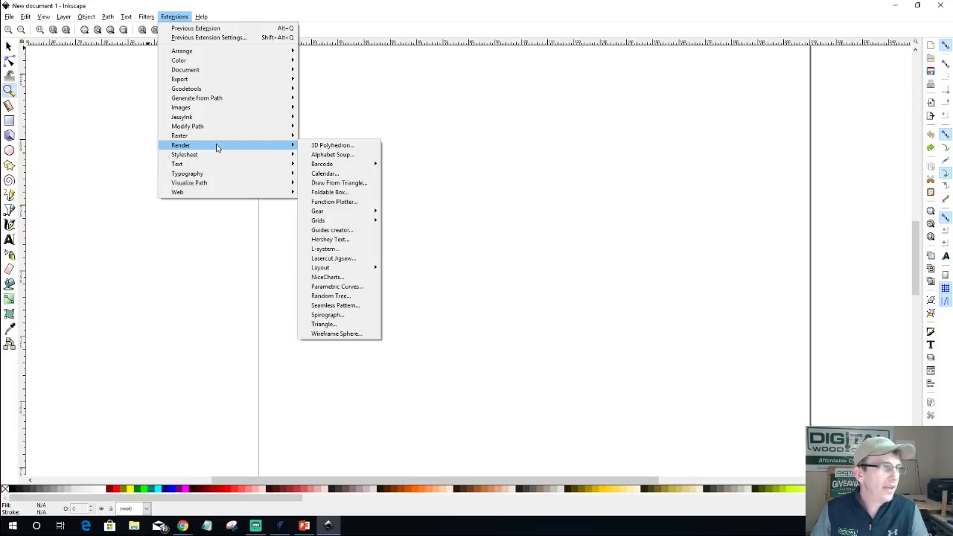
pyautogui.click(335, 258)
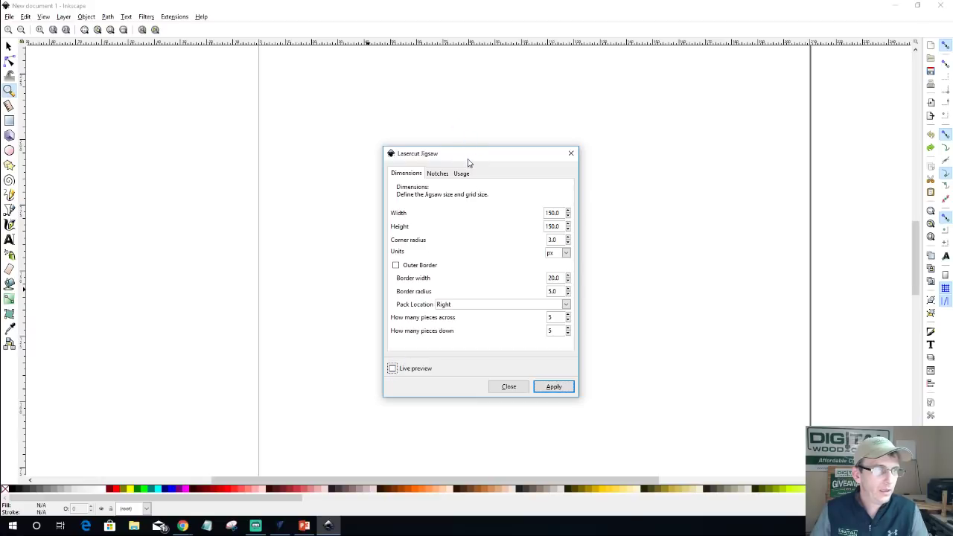
pyautogui.press('space')
pyautogui.moveTo(468, 159); pyautogui.dragTo(237, 113)
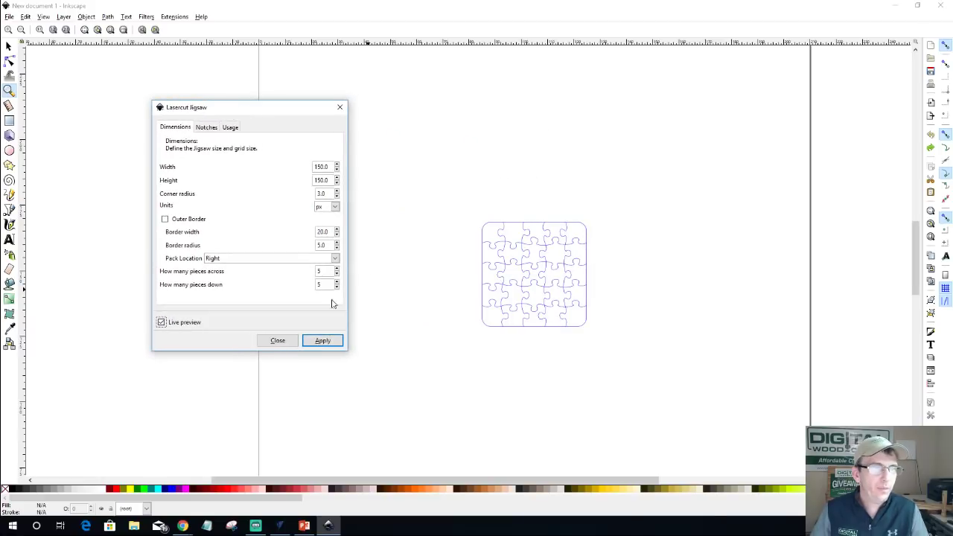
pyautogui.click(322, 342)
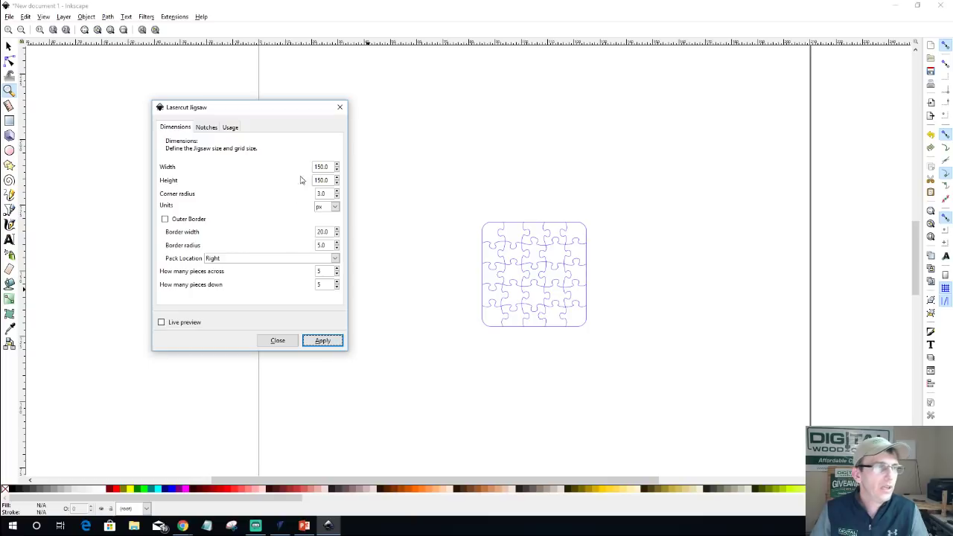
pyautogui.click(282, 339)
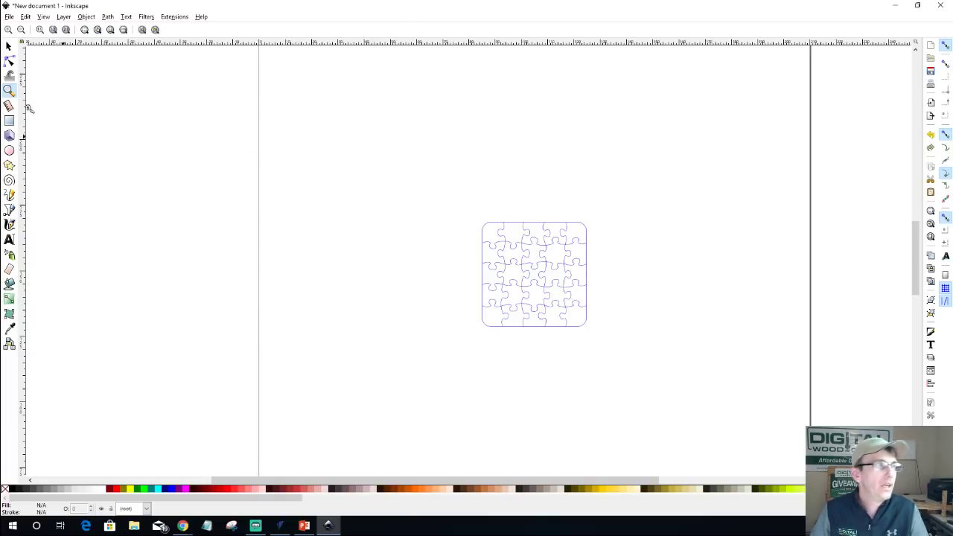
pyautogui.click(9, 47)
pyautogui.moveTo(411, 204); pyautogui.dragTo(720, 447)
# Save as jigsaw2.svg in Desktop > Digital Wood Carver User Group Assets > Jigsaw Puzzle, then exit Inkscape.
pyautogui.click(9, 16)
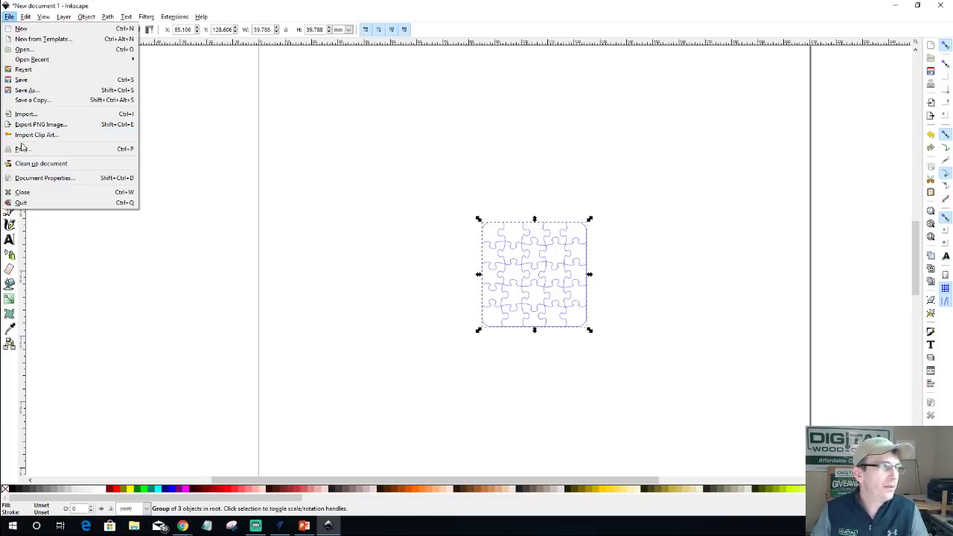
pyautogui.click(24, 91)
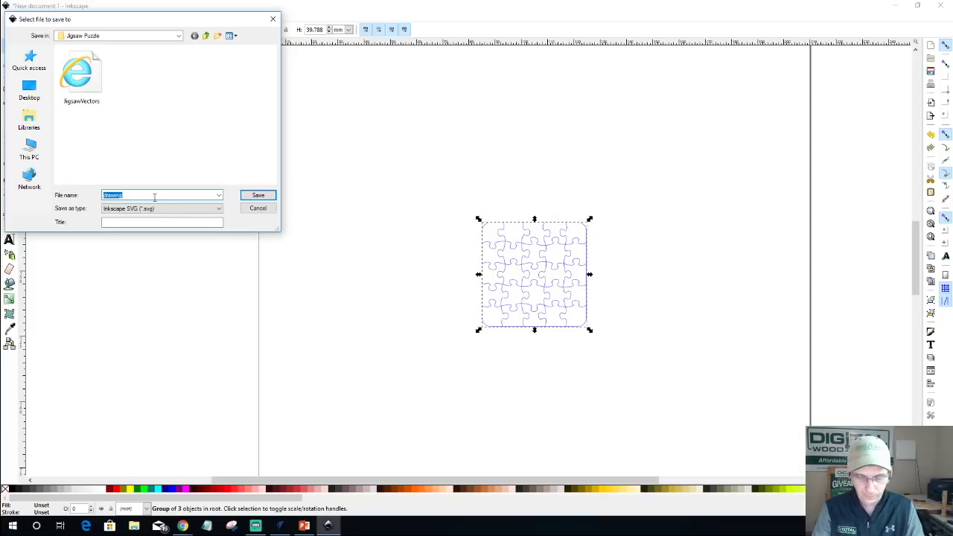
pyautogui.write('Jigsaw')
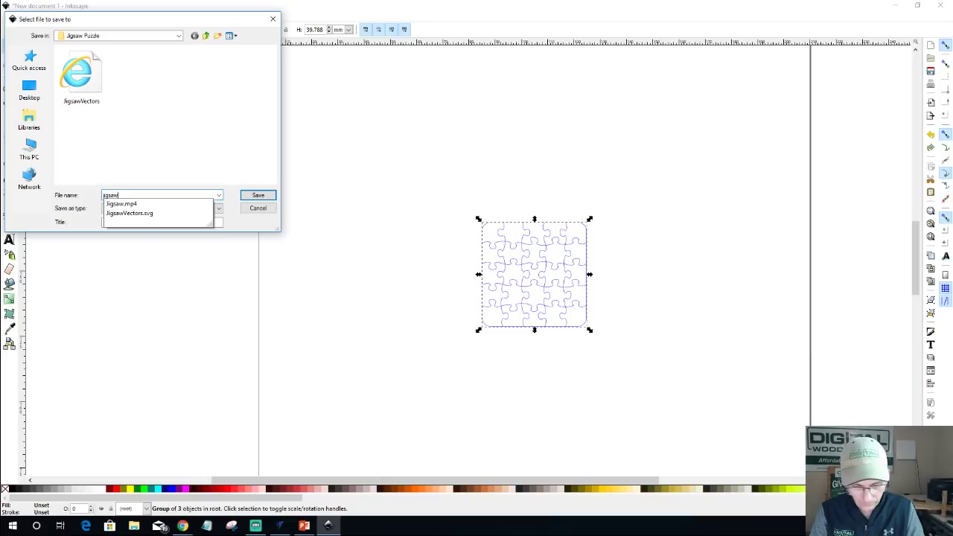
pyautogui.write('2')
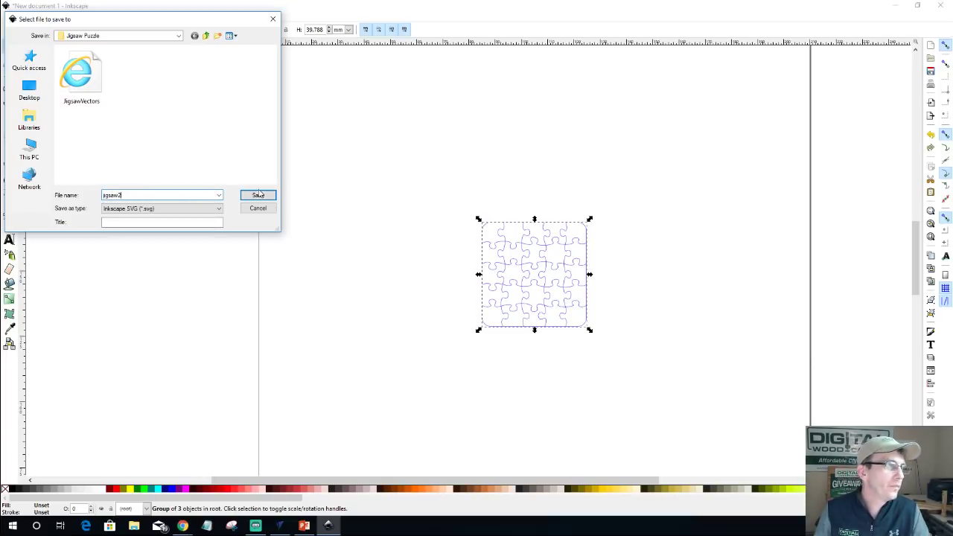
pyautogui.click(207, 36)
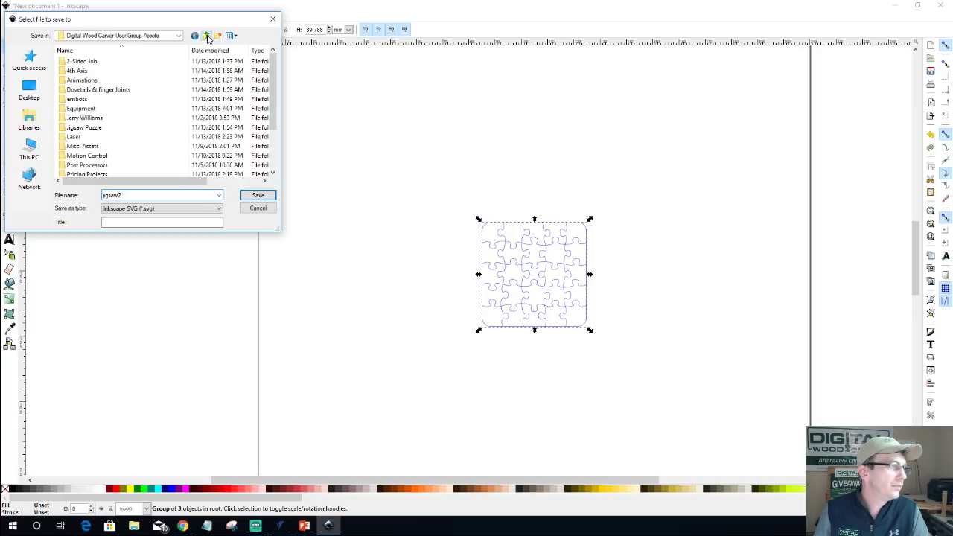
pyautogui.click(207, 36)
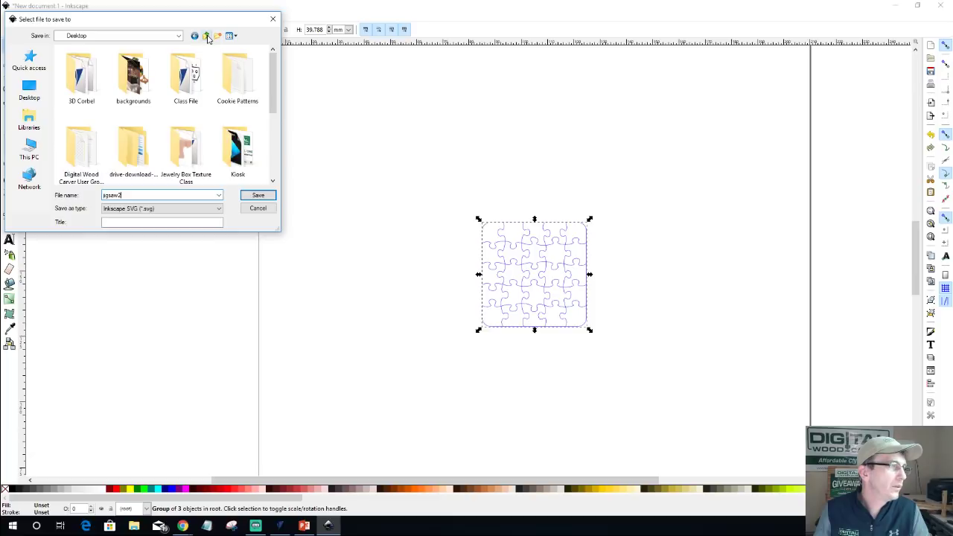
pyautogui.doubleClick(101, 147)
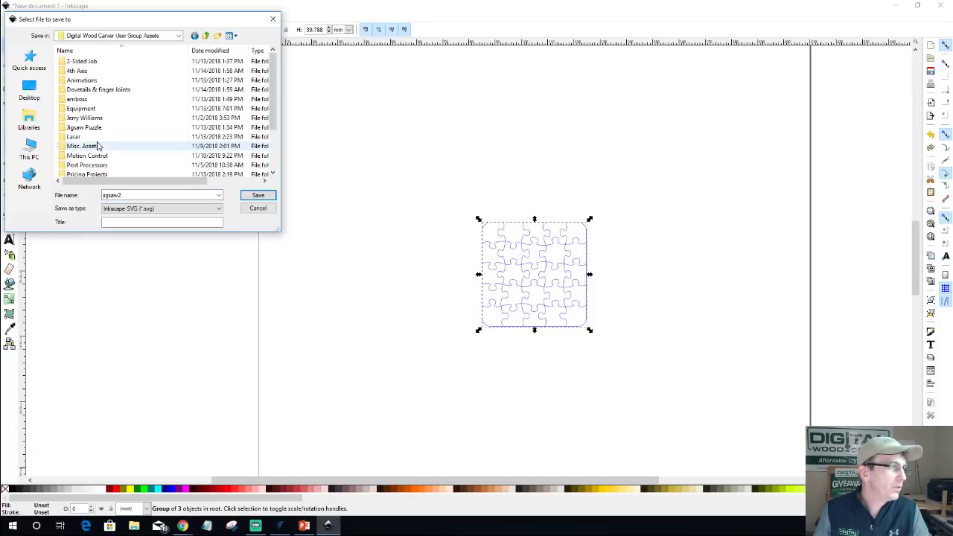
pyautogui.doubleClick(100, 128)
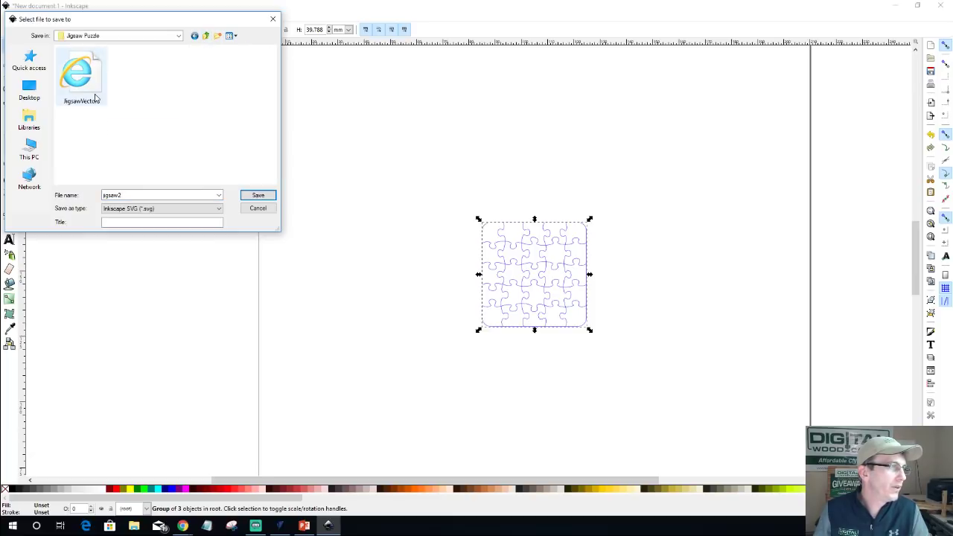
pyautogui.click(272, 197)
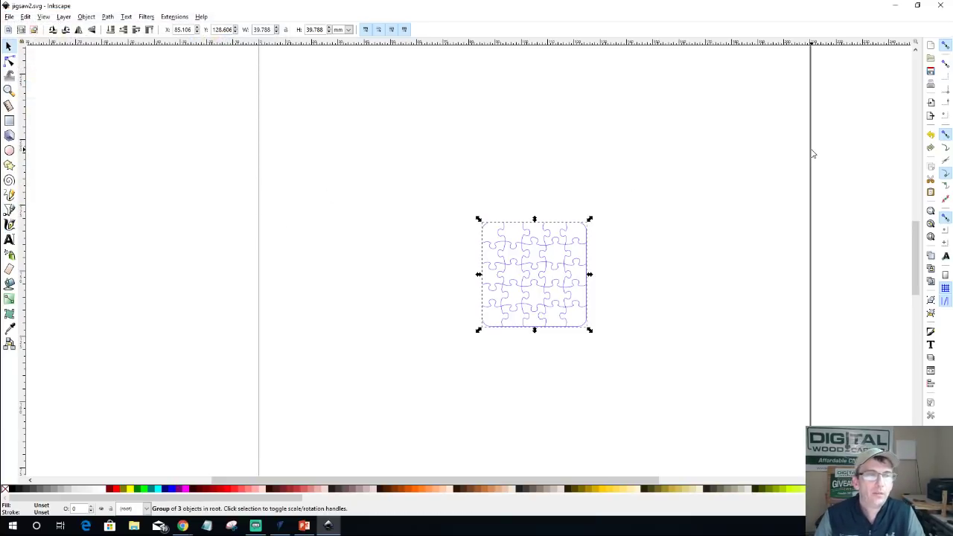
pyautogui.click(940, 5)
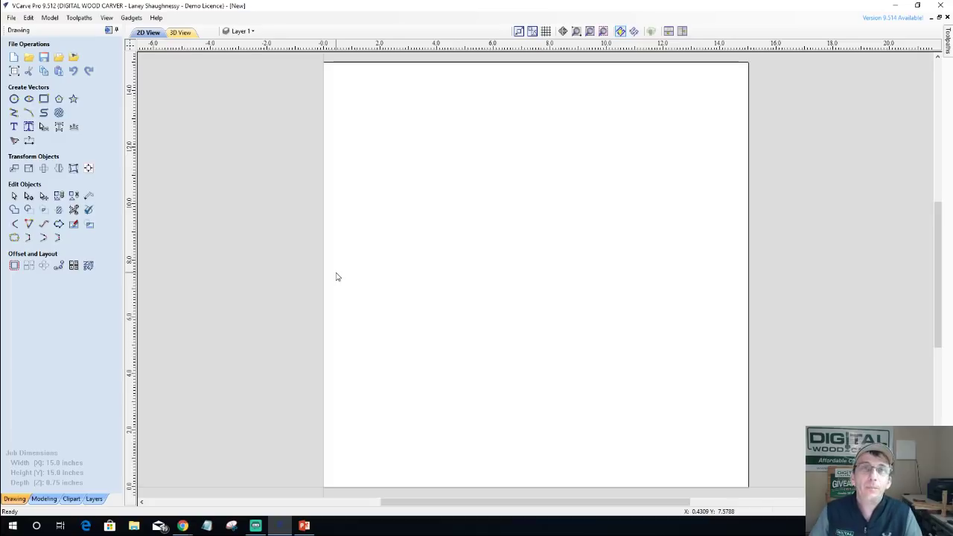
# Import the jigsaw vectors from the Desktop's Digital Wood Carver User Group Assets > Jigsaw Puzzle folder.
pyautogui.click(58, 57)
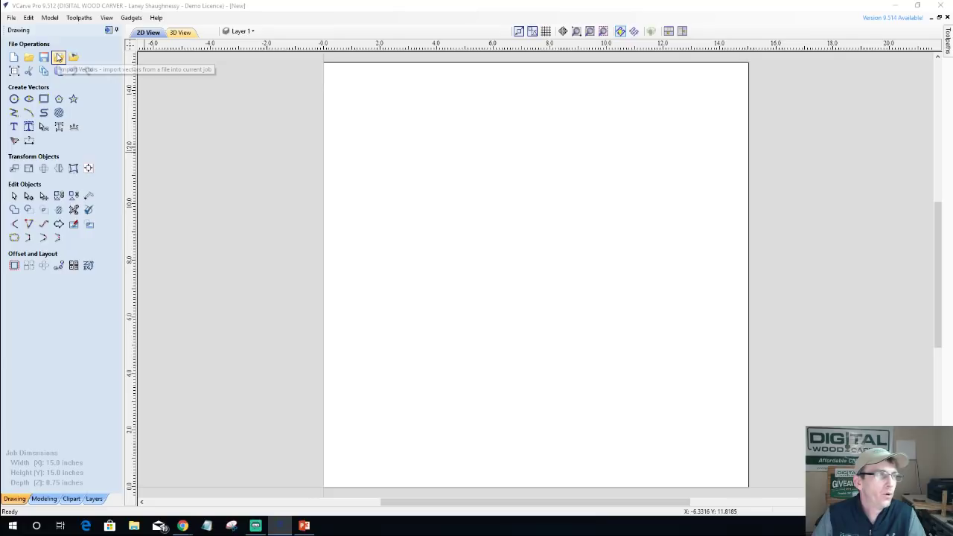
pyautogui.click(59, 57)
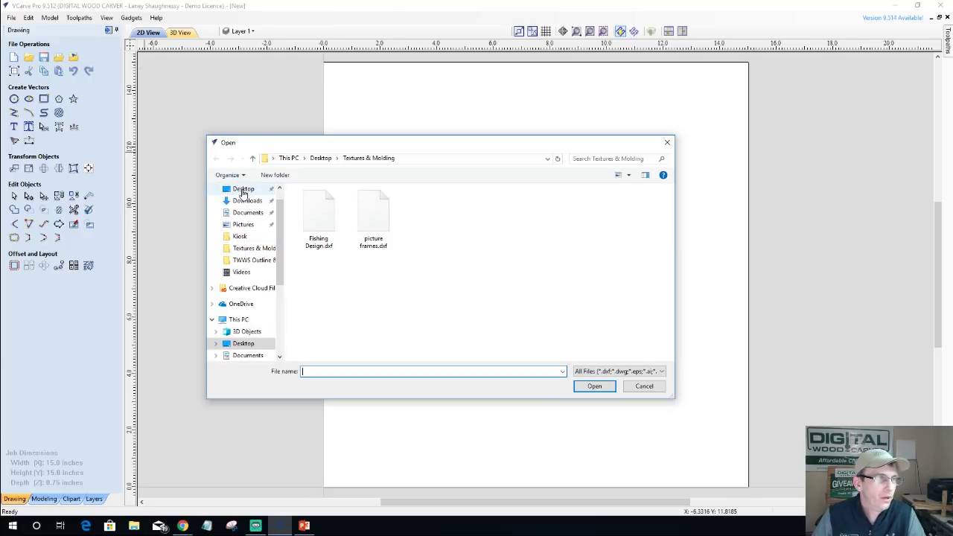
pyautogui.click(243, 190)
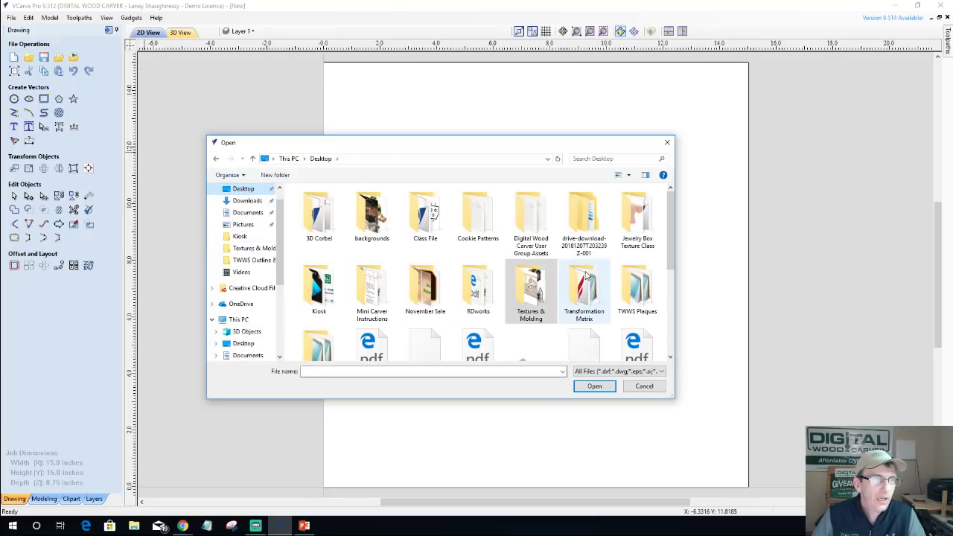
pyautogui.doubleClick(531, 215)
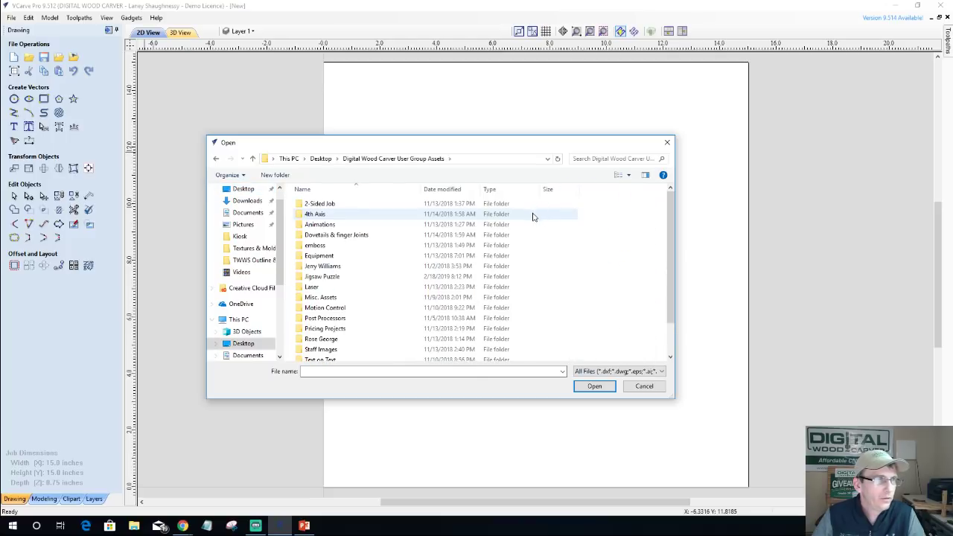
pyautogui.click(325, 276)
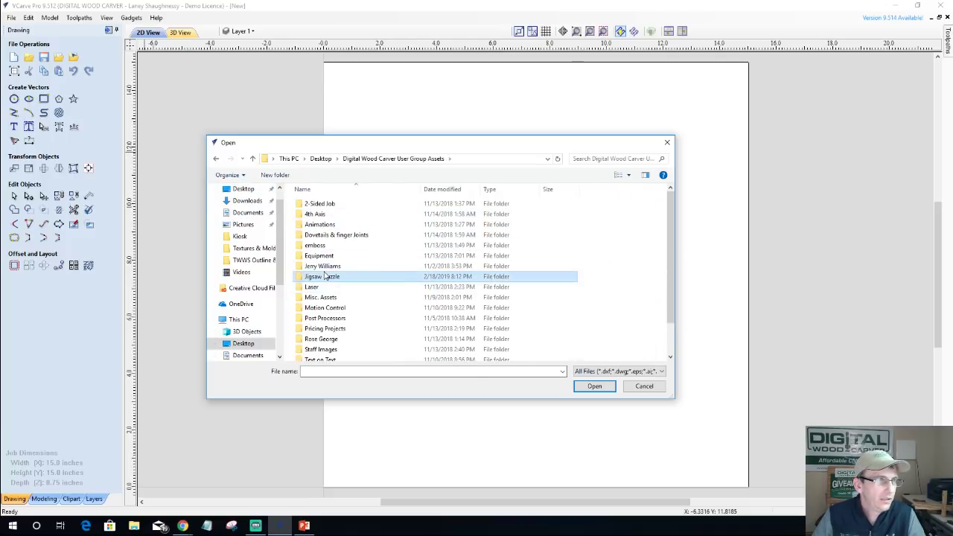
pyautogui.doubleClick(325, 277)
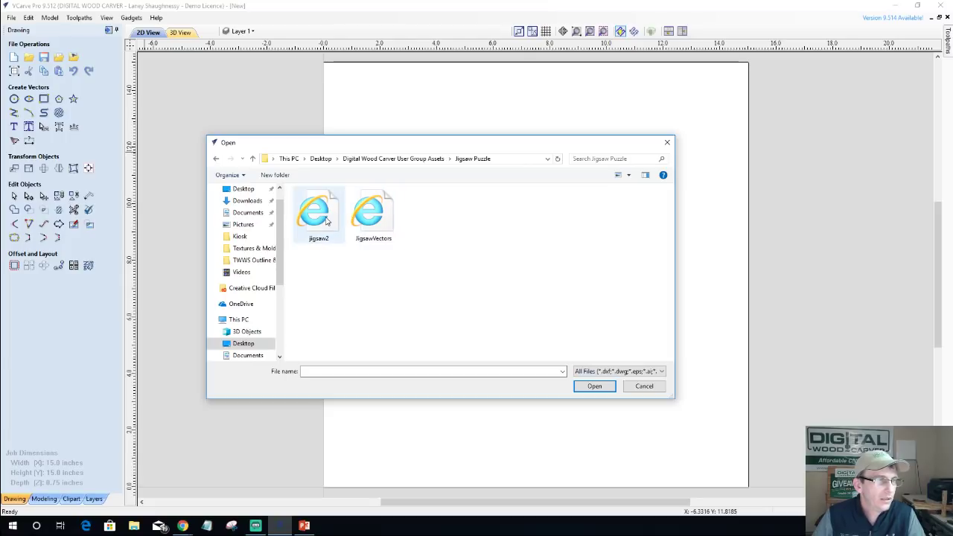
pyautogui.doubleClick(369, 218)
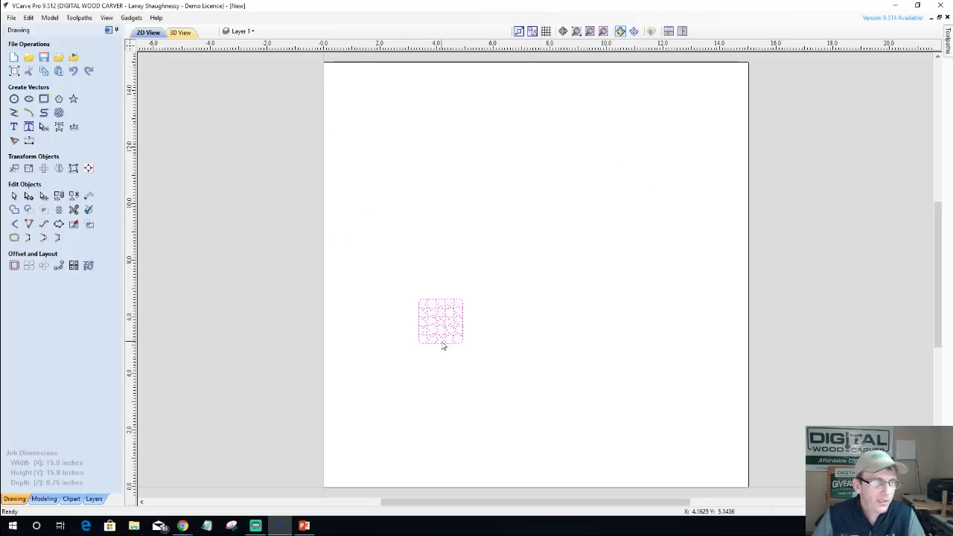
# Set the puzzle's width to 15 inches with linked XY so it becomes 15 by 15 inches.
pyautogui.scroll(6, 415, 350)
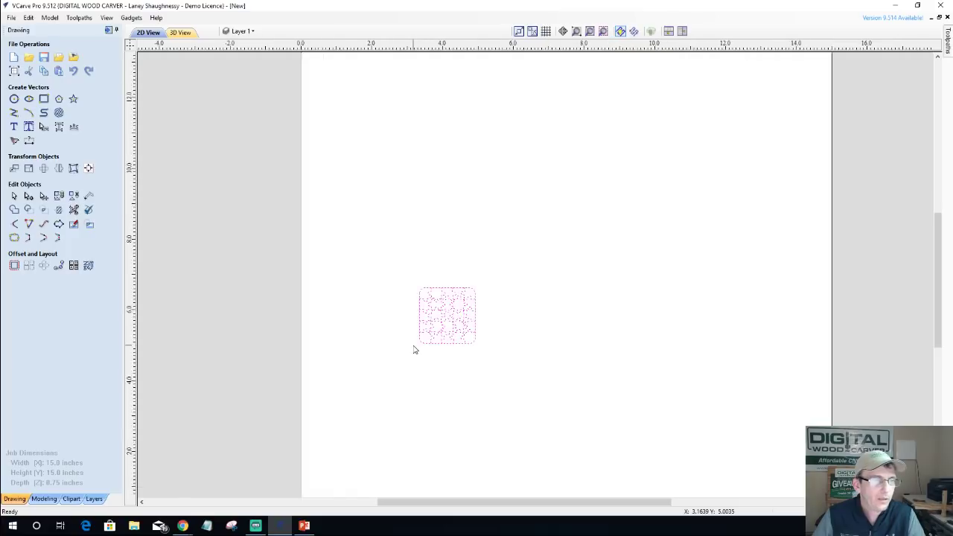
pyautogui.scroll(2, 497, 261)
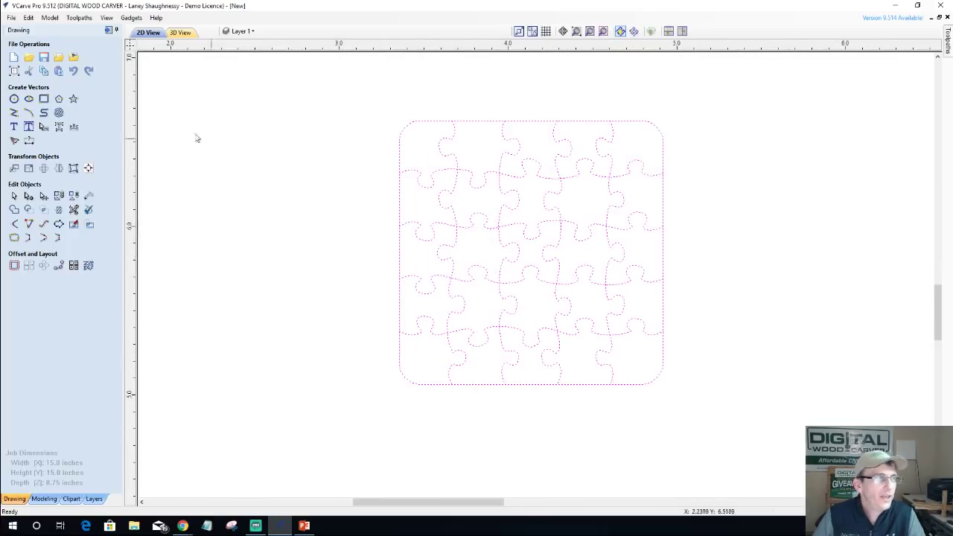
pyautogui.click(28, 168)
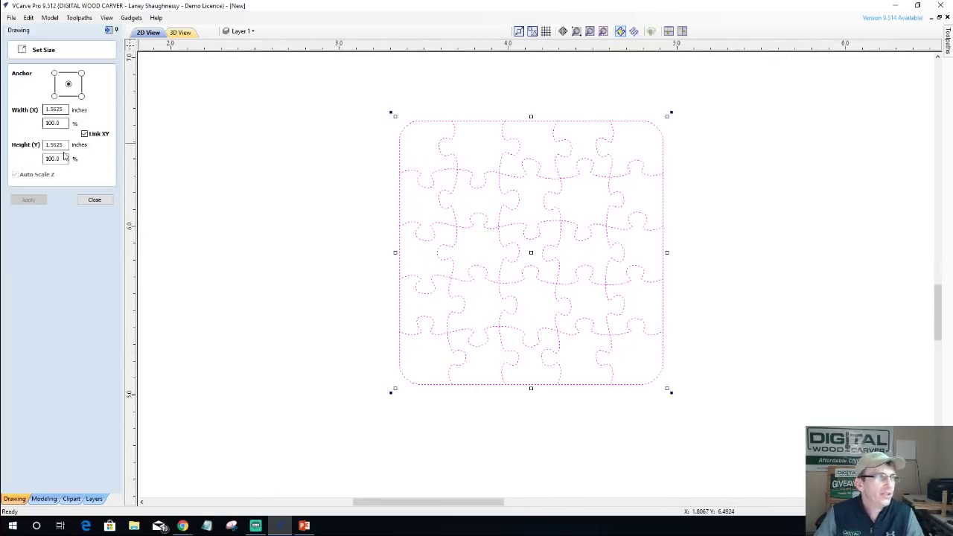
pyautogui.scroll(-4, 470, 289)
pyautogui.scroll(-3, 470, 289)
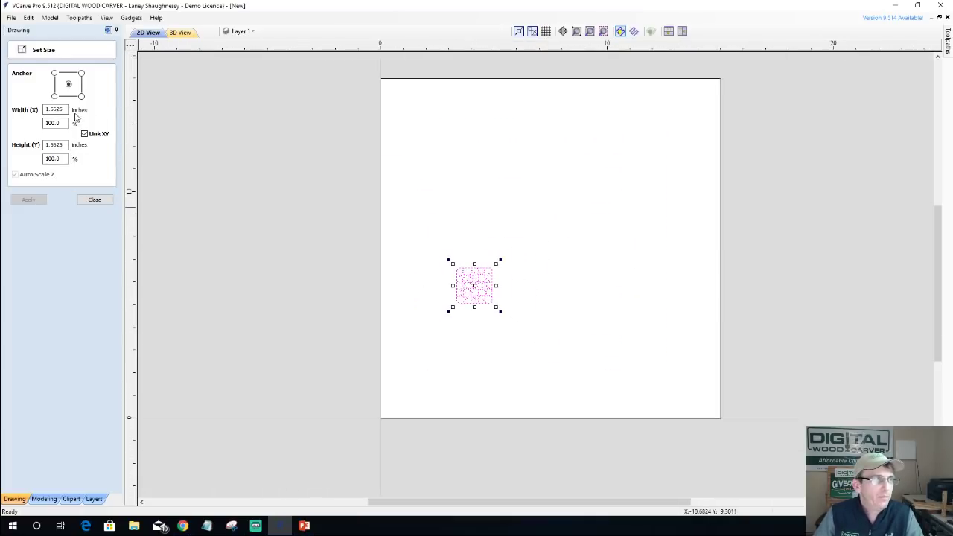
pyautogui.moveTo(67, 110); pyautogui.dragTo(33, 112)
pyautogui.write('15')
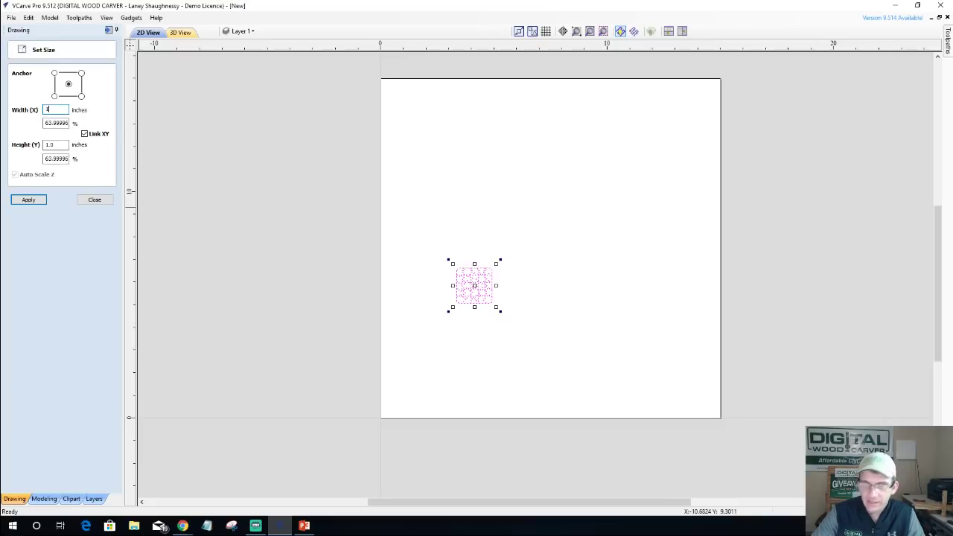
pyautogui.click(29, 200)
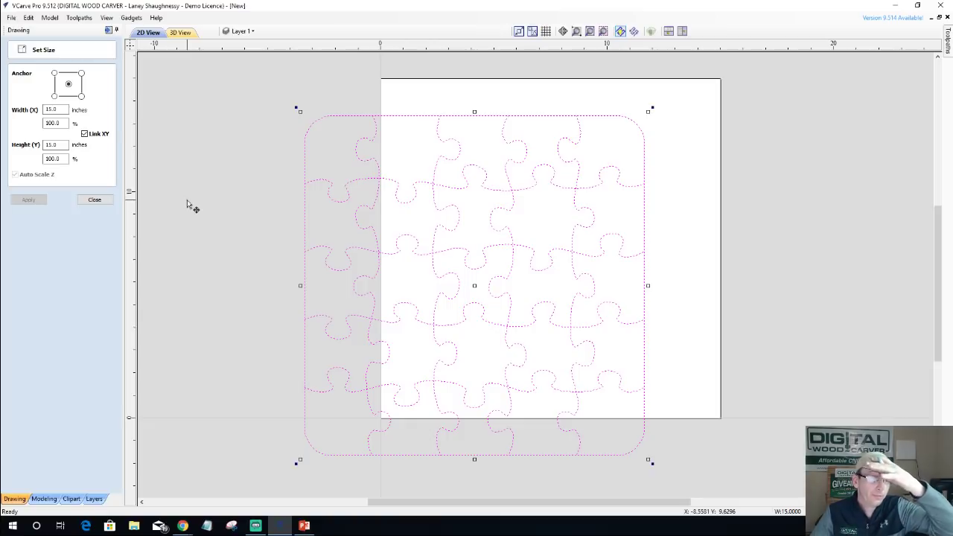
pyautogui.click(104, 201)
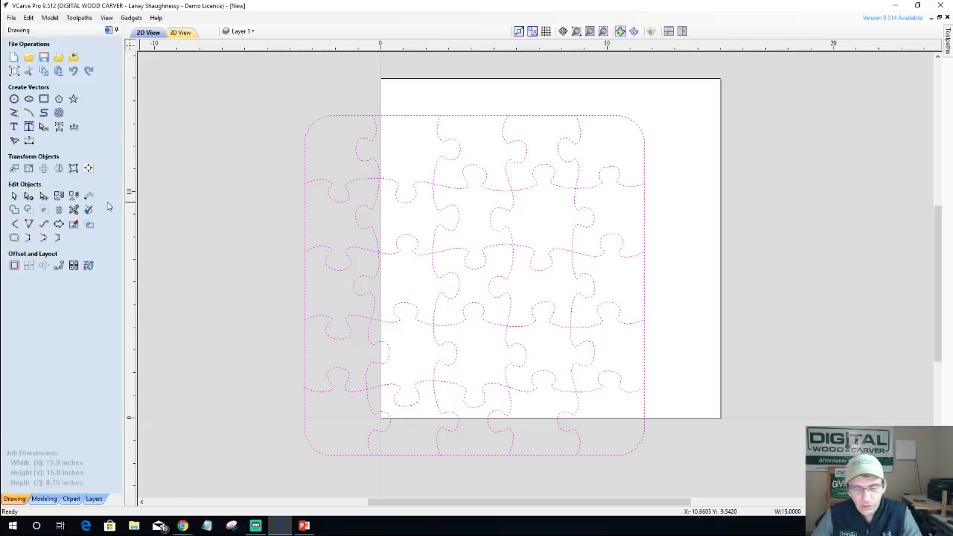
# Centre the puzzle vectors on the material, then select the outer rounded border alone.
pyautogui.press('F9')
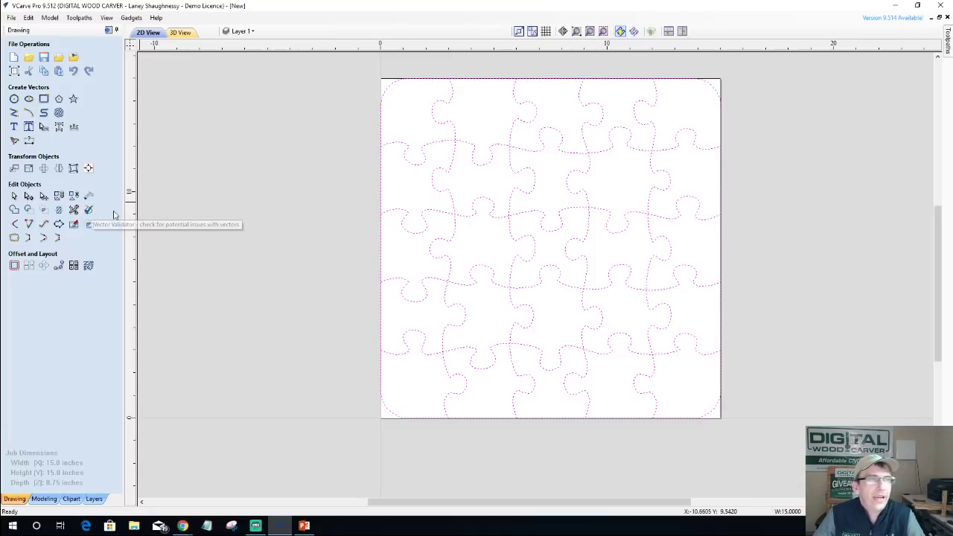
pyautogui.click(353, 186)
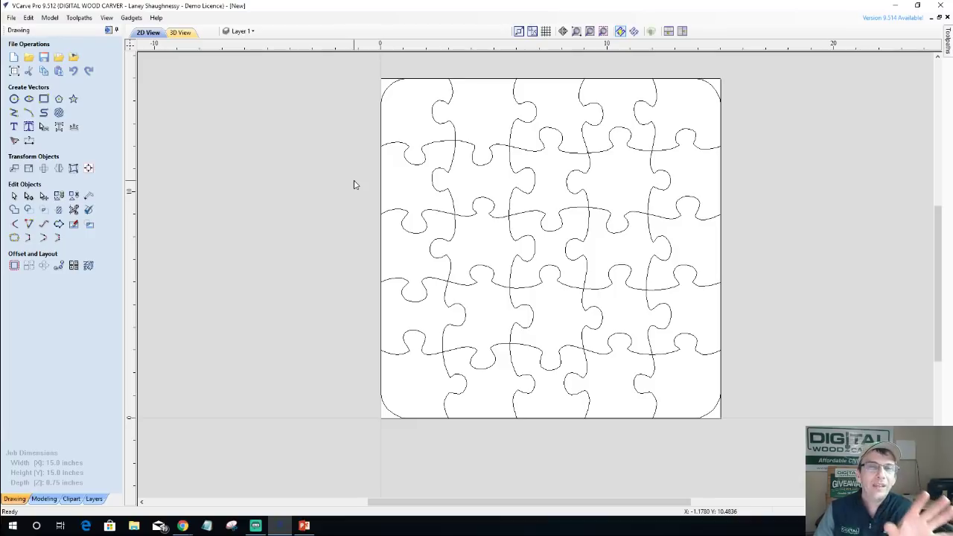
pyautogui.click(385, 93)
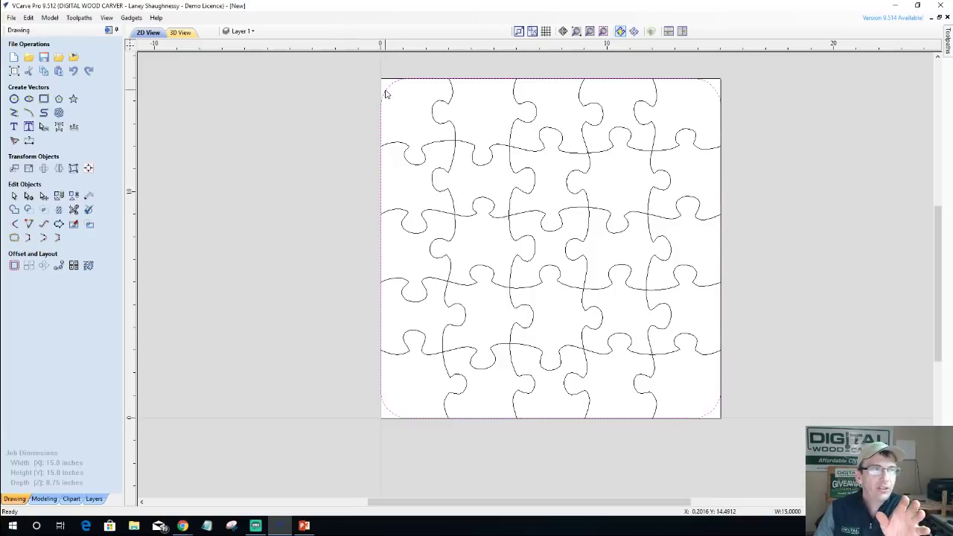
# Select each horizontal and vertical cut line and the border individually to confirm they're separate.
pyautogui.click(395, 145)
pyautogui.click(397, 215)
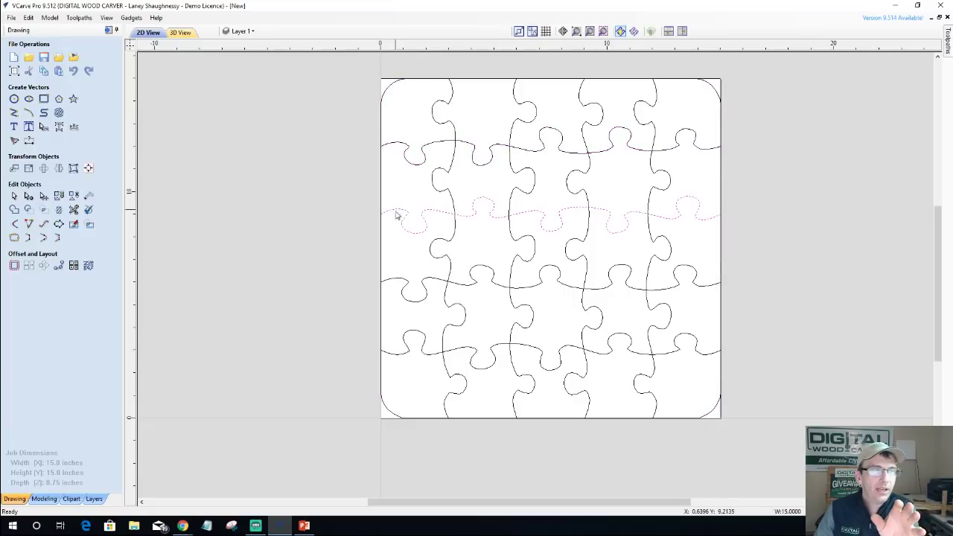
pyautogui.click(409, 282)
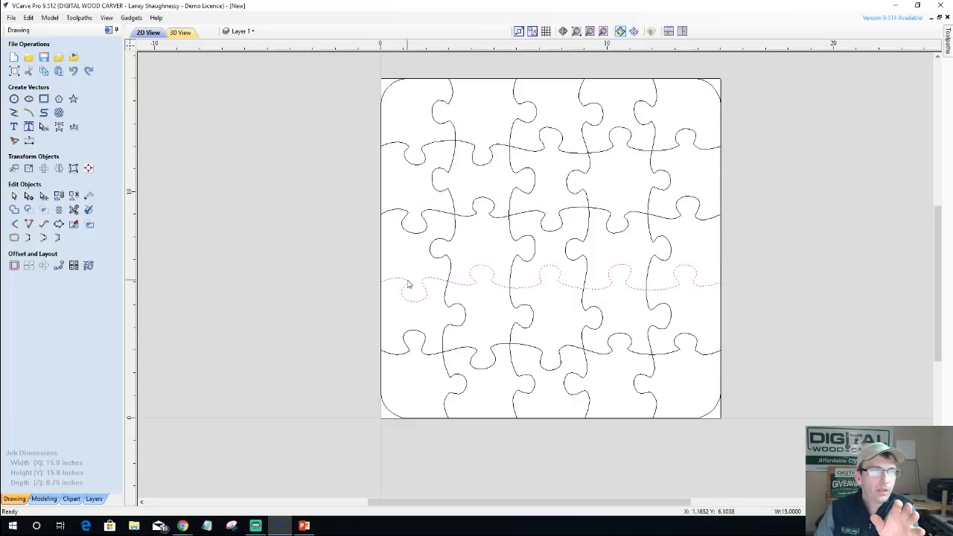
pyautogui.click(449, 179)
pyautogui.click(532, 175)
pyautogui.click(584, 179)
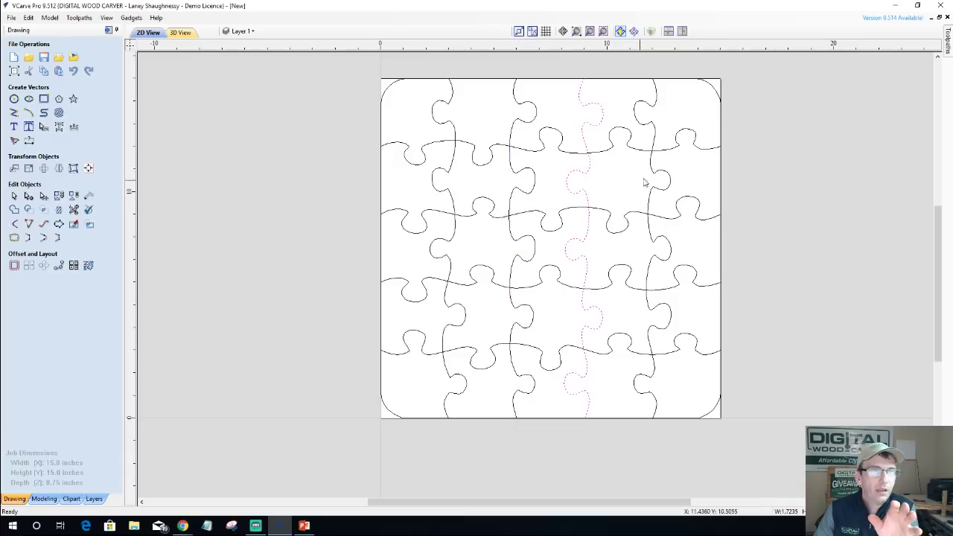
pyautogui.click(661, 177)
pyautogui.click(713, 91)
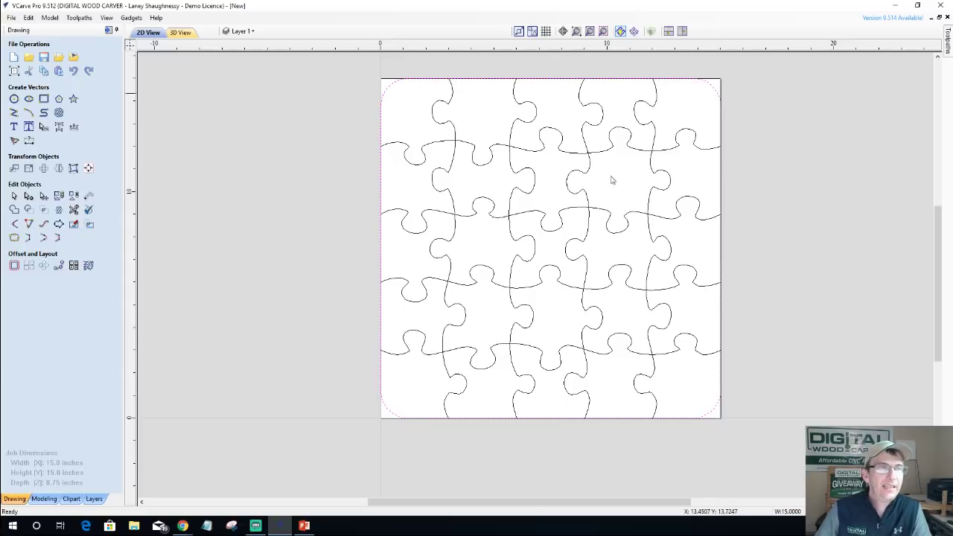
# Zoom in, draw a 0.25-inch diameter circle, and nudge it toward the tab's notch.
pyautogui.scroll(5, 482, 125)
pyautogui.scroll(3, 540, 149)
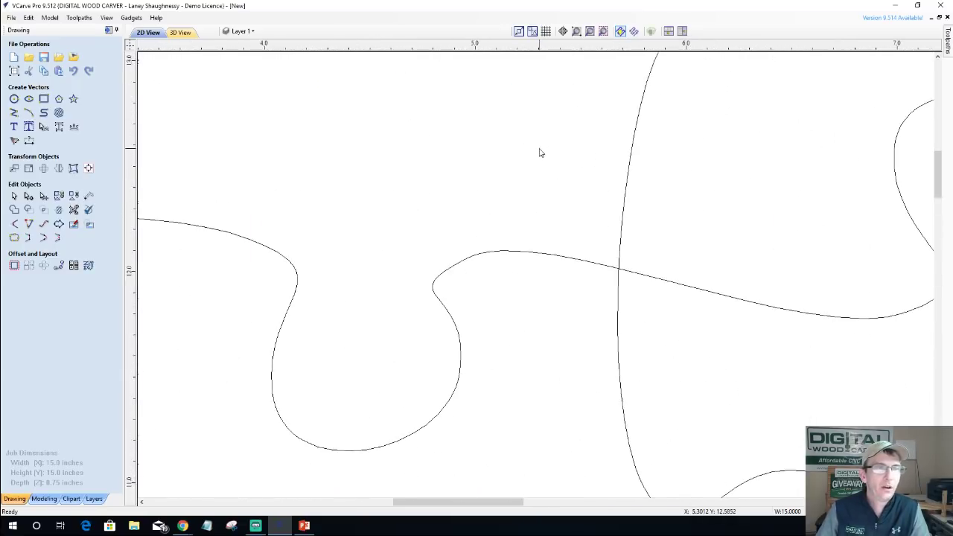
pyautogui.scroll(-4, 538, 153)
pyautogui.scroll(2, 429, 256)
pyautogui.scroll(2, 429, 256)
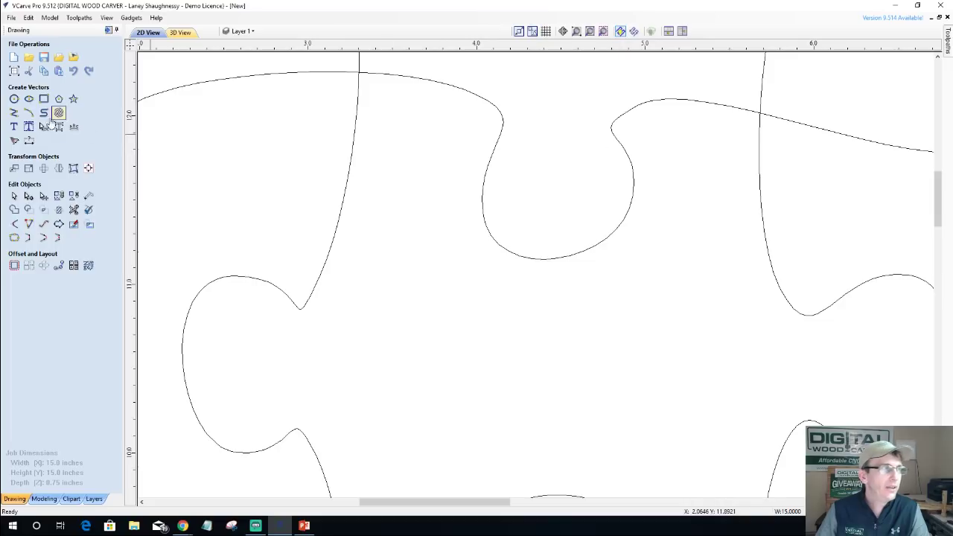
pyautogui.click(13, 98)
pyautogui.moveTo(54, 123); pyautogui.dragTo(23, 121)
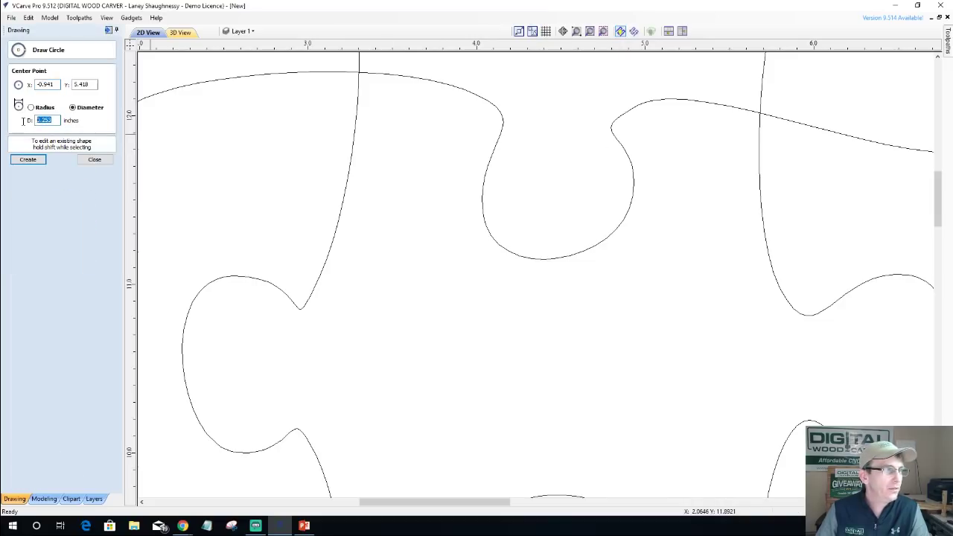
pyautogui.write('.2')
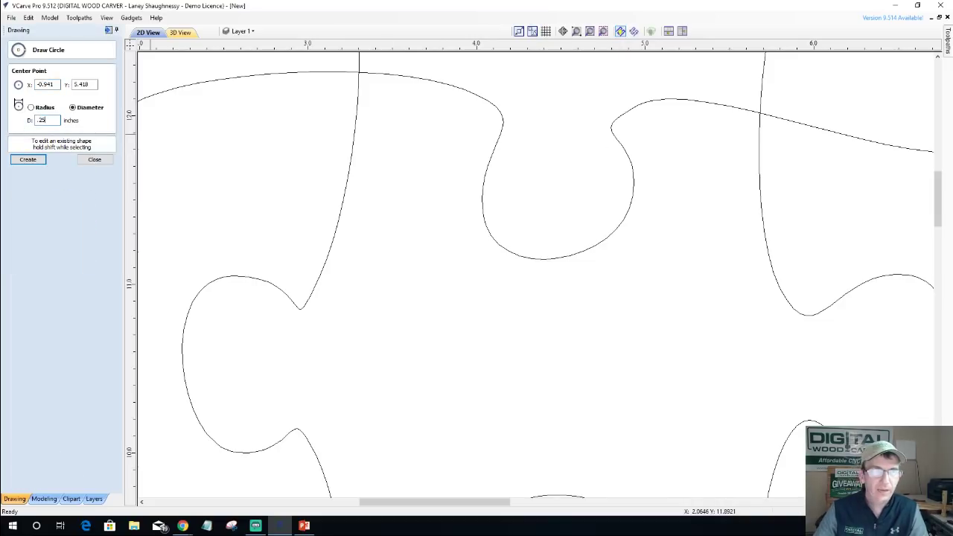
pyautogui.click(659, 129)
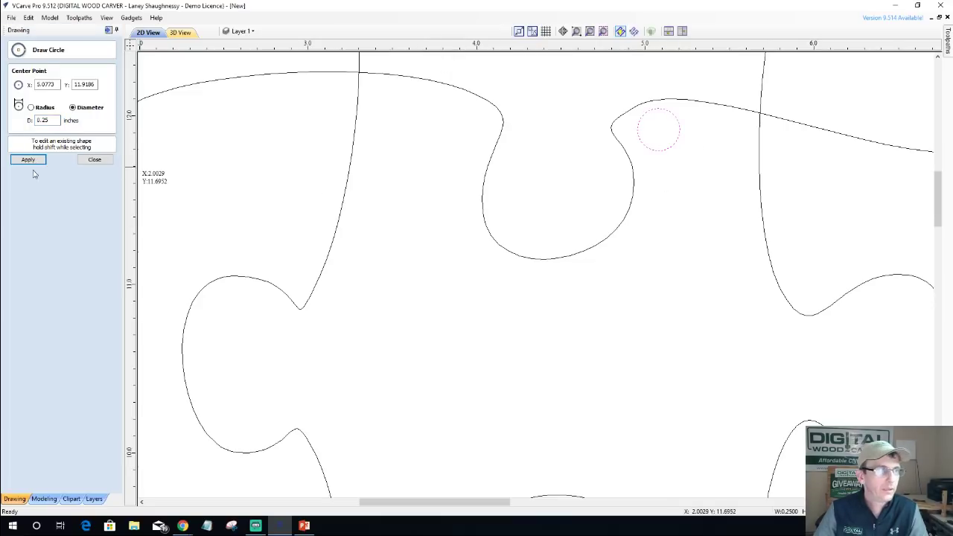
pyautogui.click(92, 159)
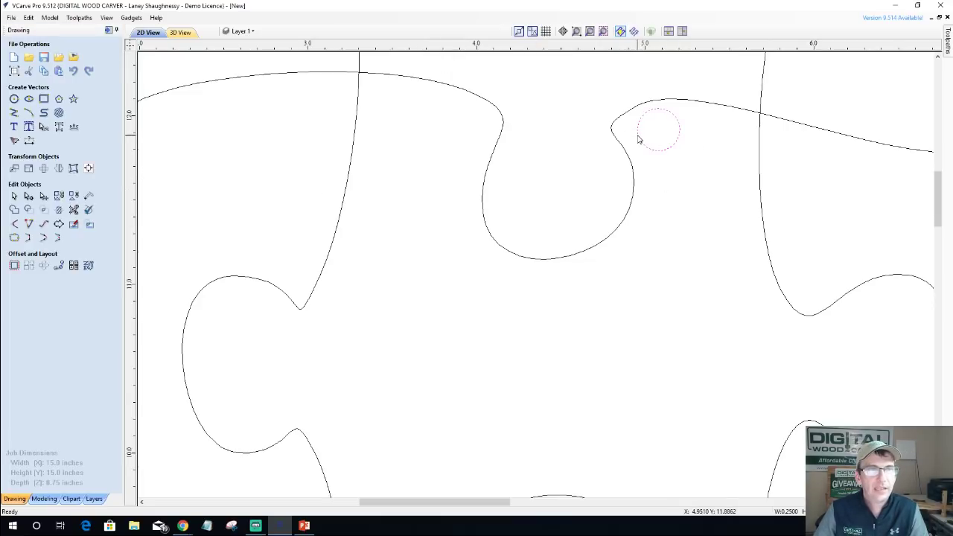
pyautogui.moveTo(655, 137); pyautogui.dragTo(636, 126)
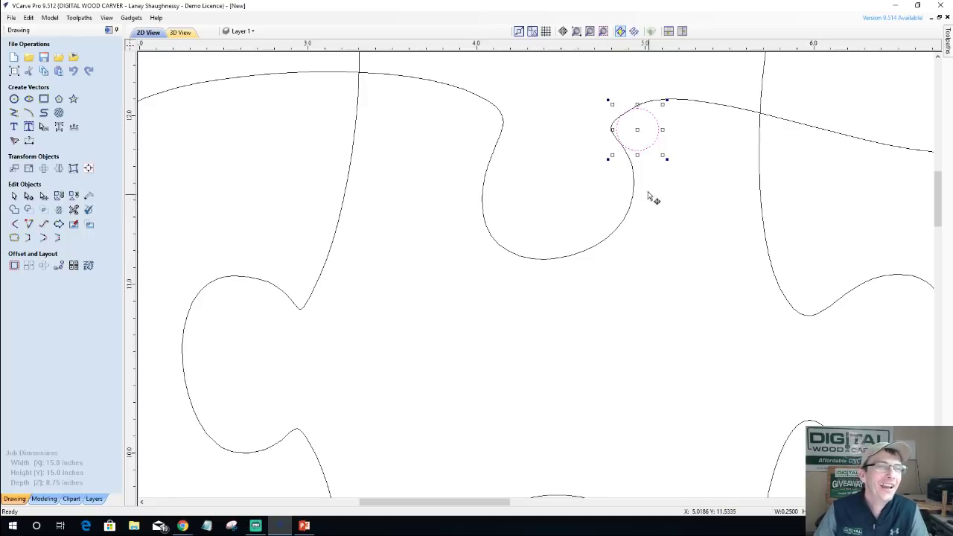
# Drag the test circle into several sharp corners between the curves to compare its fit.
pyautogui.moveTo(638, 129); pyautogui.dragTo(810, 291)
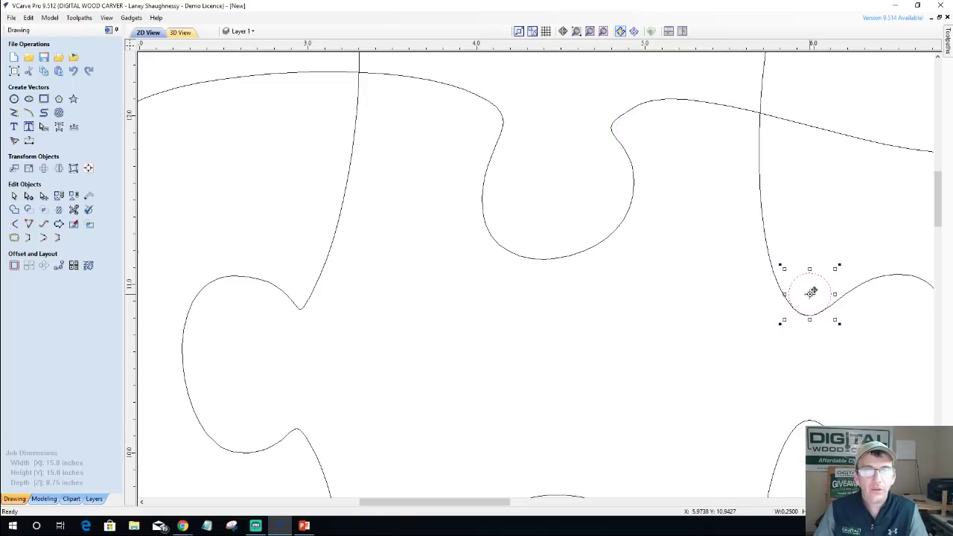
pyautogui.scroll(-3, 735, 280)
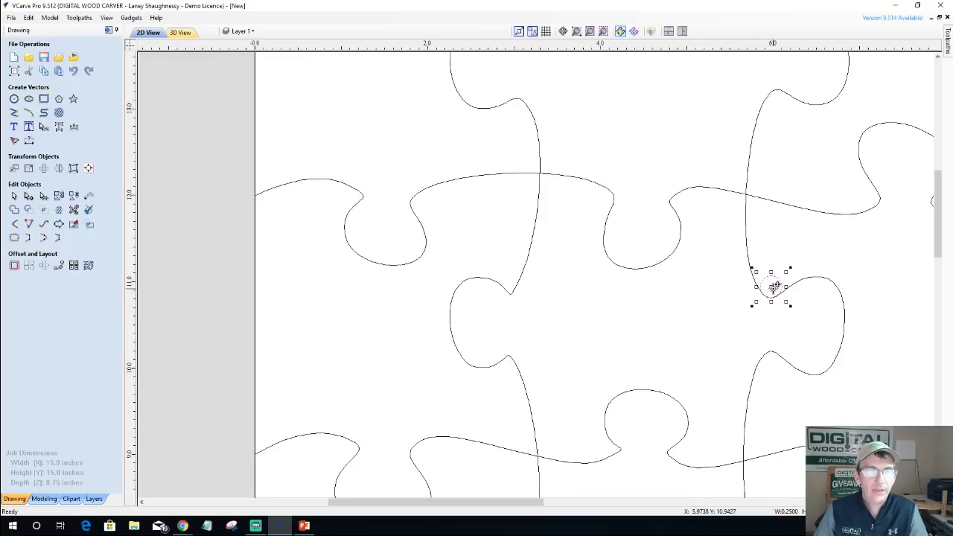
pyautogui.click(775, 289)
pyautogui.moveTo(503, 245); pyautogui.dragTo(511, 266)
pyautogui.scroll(4, 496, 298)
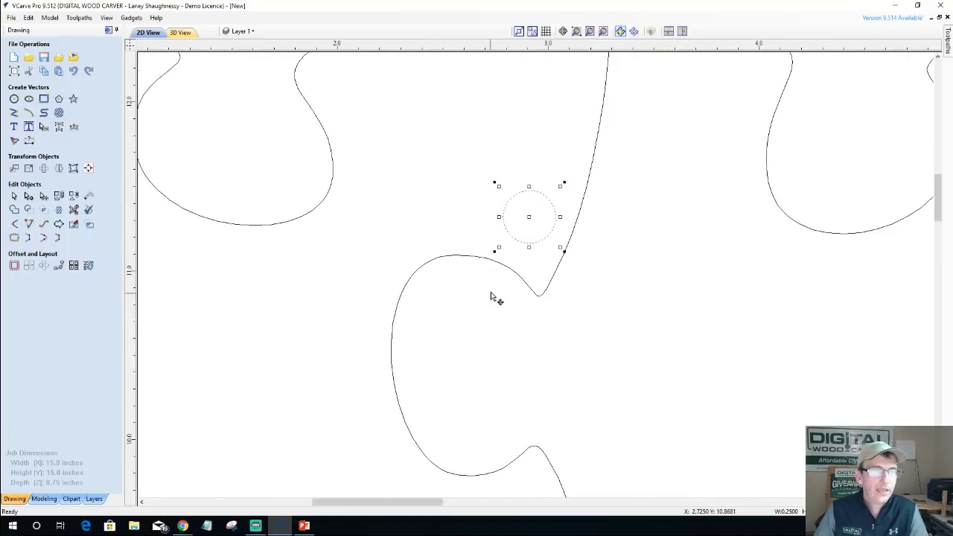
pyautogui.moveTo(549, 137); pyautogui.dragTo(559, 207)
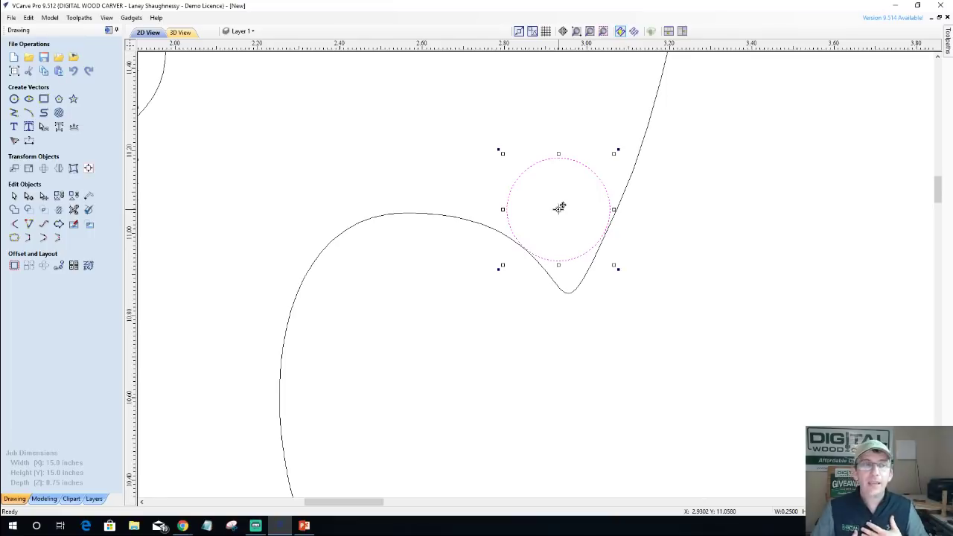
# Select the 0.25-inch test circle and delete it.
pyautogui.click(538, 148)
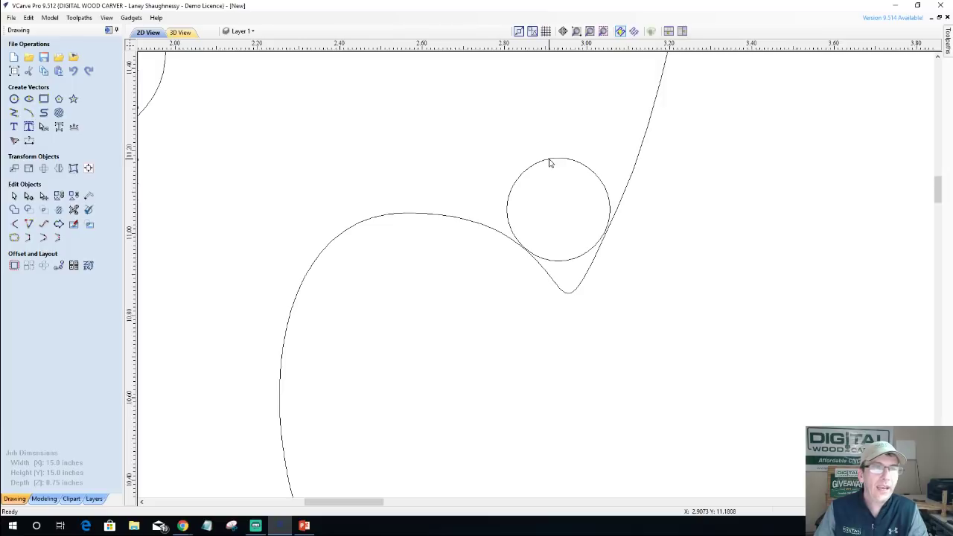
pyautogui.click(548, 166)
pyautogui.press('Delete')
# Zoom out and select all puzzle vectors except the rounded outer border.
pyautogui.scroll(-5, 548, 164)
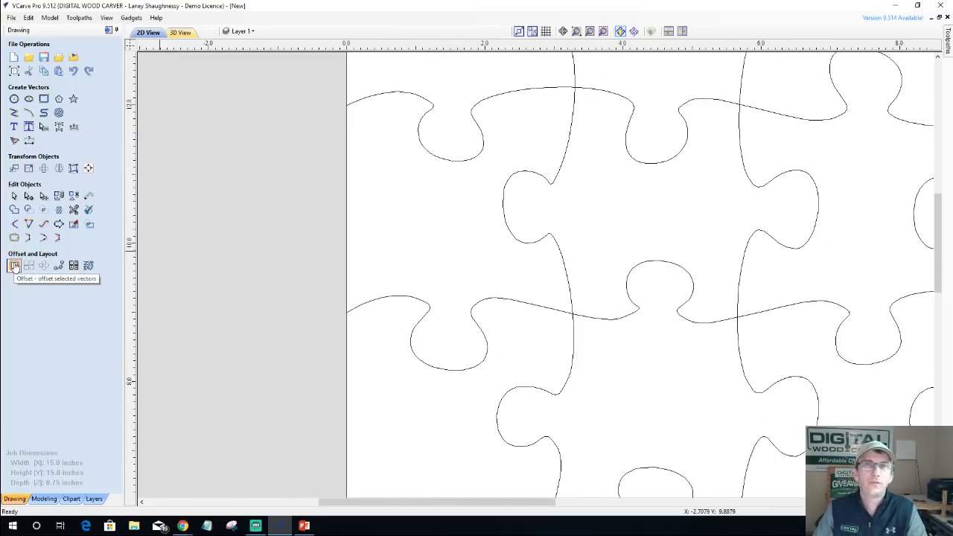
pyautogui.scroll(-3, 440, 294)
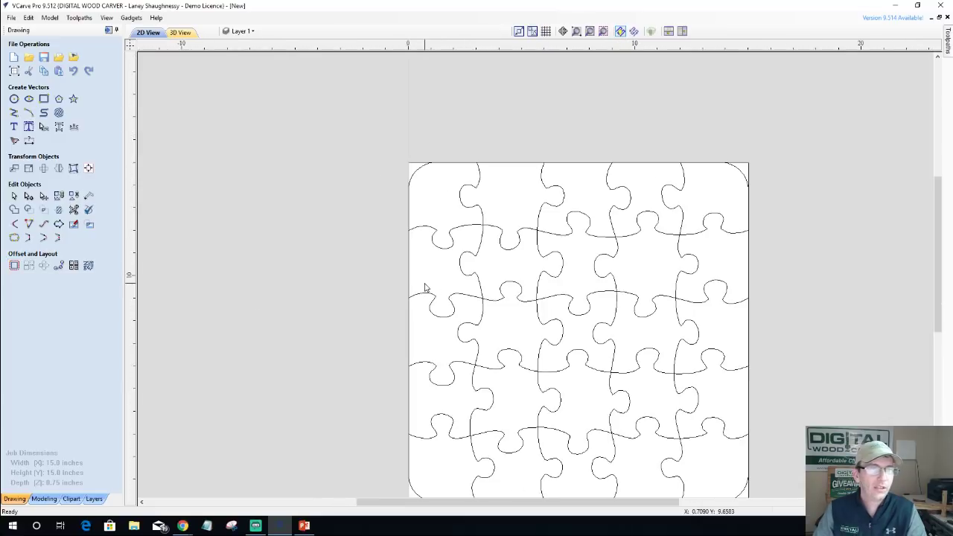
pyautogui.moveTo(938, 250); pyautogui.dragTo(938, 273)
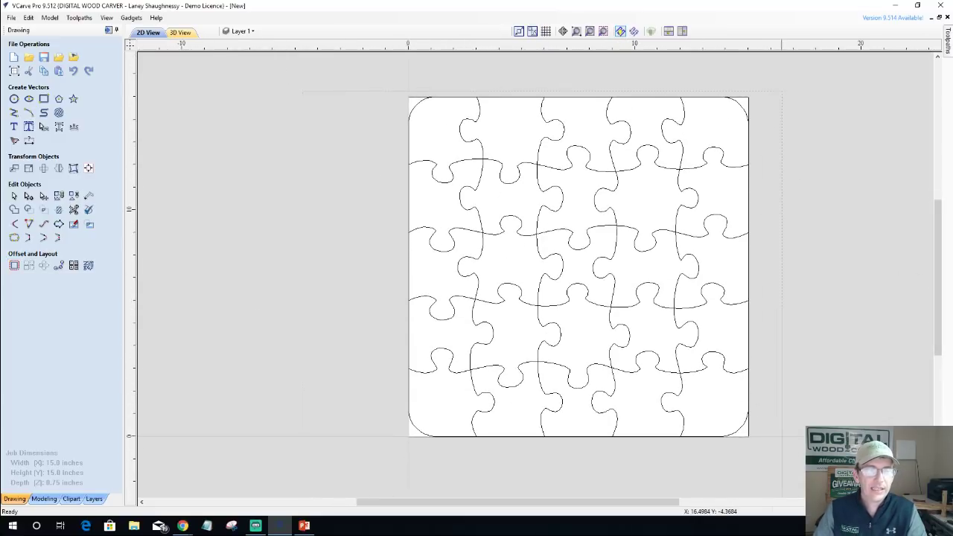
pyautogui.click(685, 409)
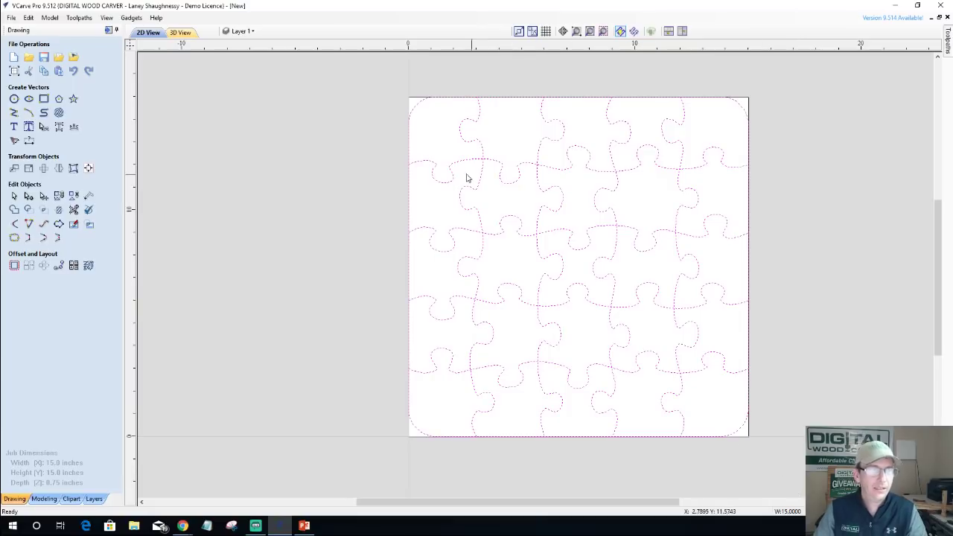
pyautogui.keyDown('shift'); pyautogui.click(415, 107); pyautogui.keyUp('shift')
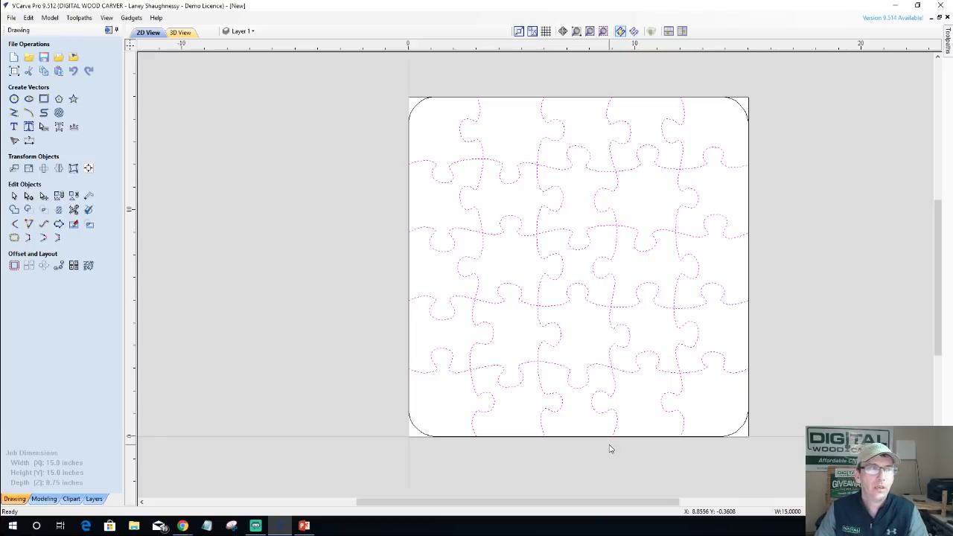
# Check the Offset settings for the selection and close them without offsetting.
pyautogui.click(14, 266)
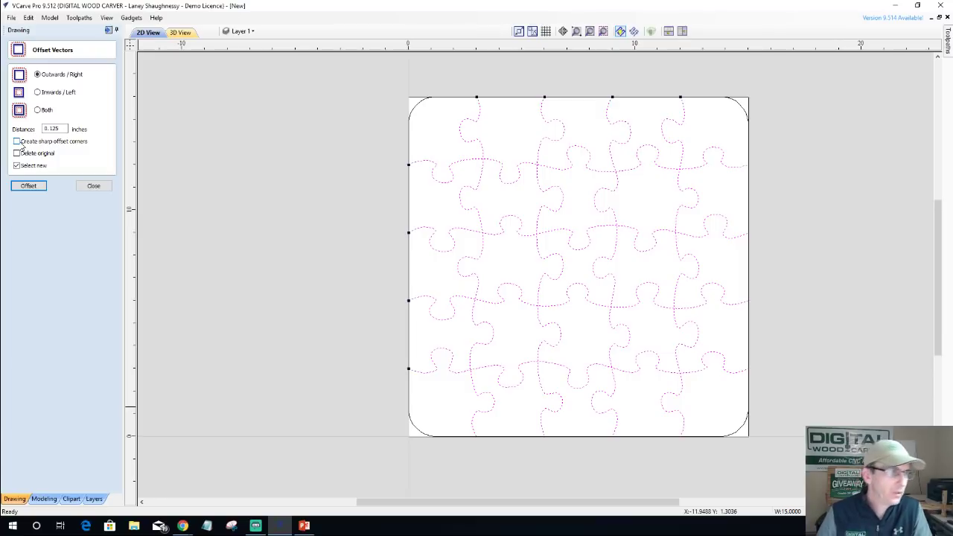
pyautogui.click(88, 187)
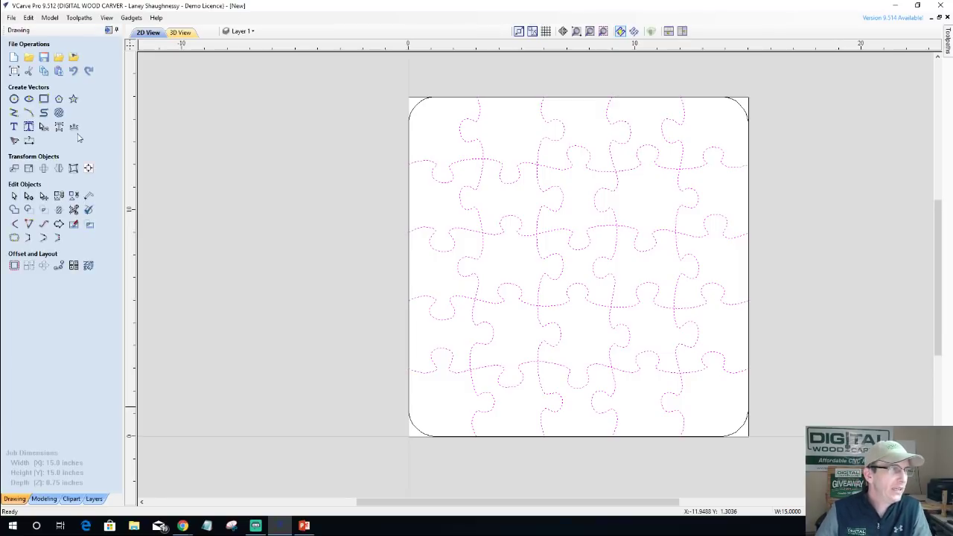
pyautogui.click(44, 102)
# Draw a 2.5 by 3 inch test rectangle to the left of the material.
pyautogui.moveTo(277, 140)
pyautogui.mouseDown()
pyautogui.moveTo(342, 201)
pyautogui.moveTo(333, 206)
pyautogui.mouseUp()
pyautogui.scroll(4, 247, 172)
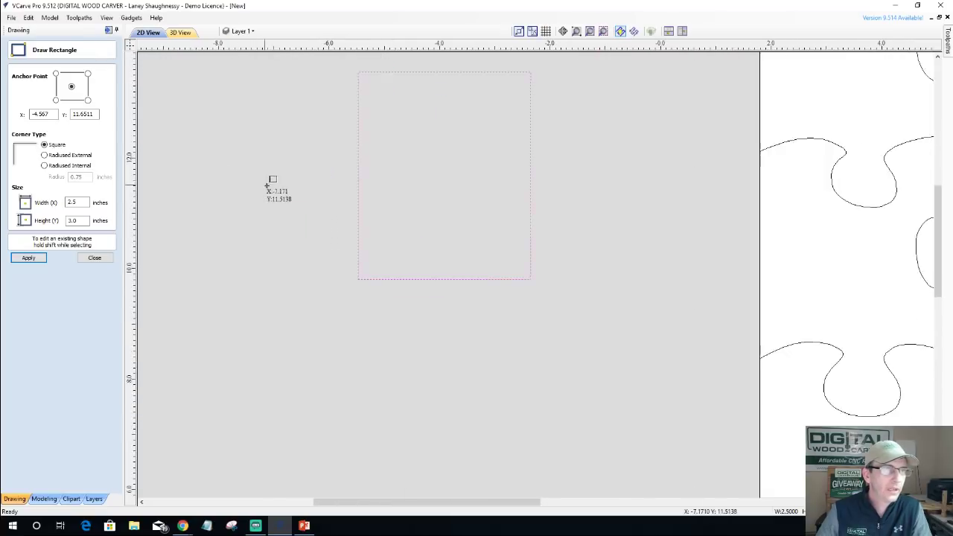
pyautogui.scroll(2, 481, 49)
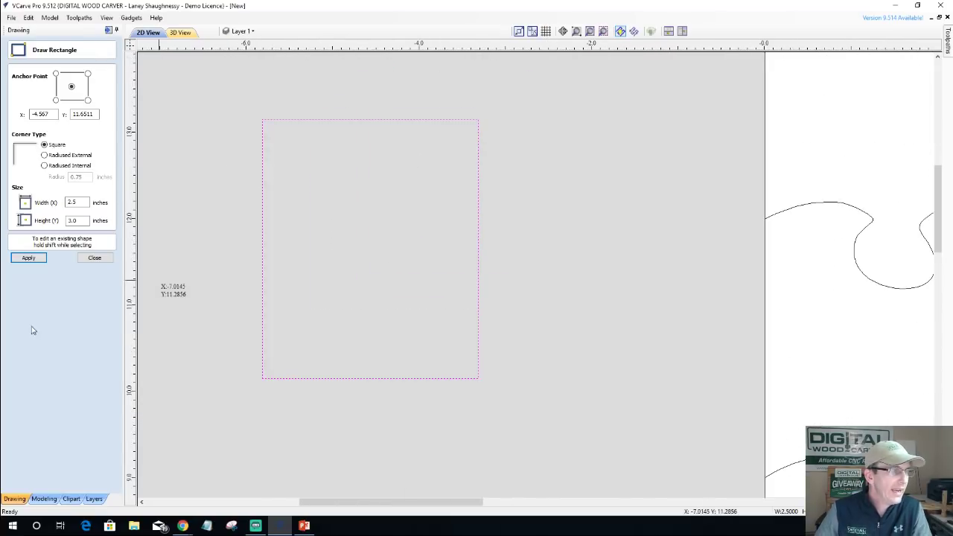
pyautogui.click(93, 258)
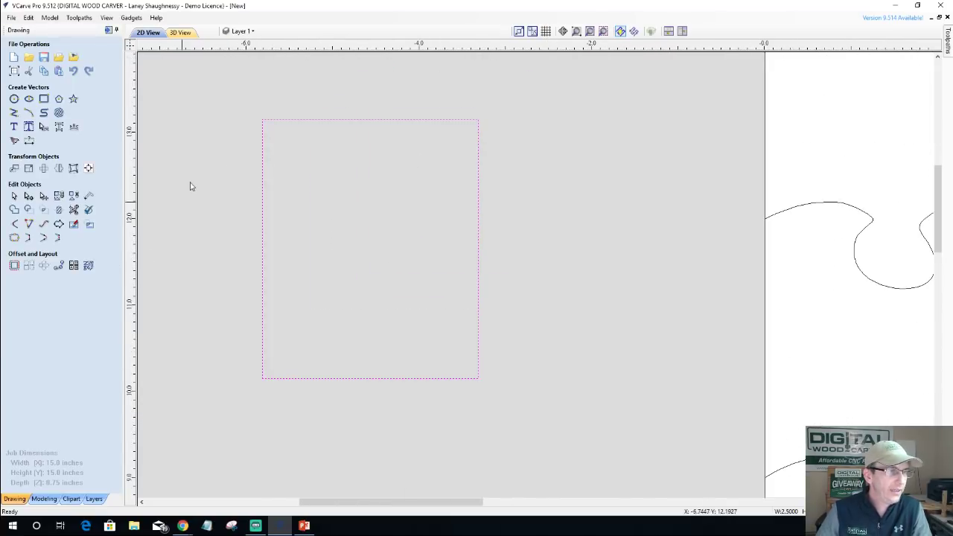
# Offset the rectangle 0.25 inch outward to round its corners, then back inward.
pyautogui.scroll(1, 193, 180)
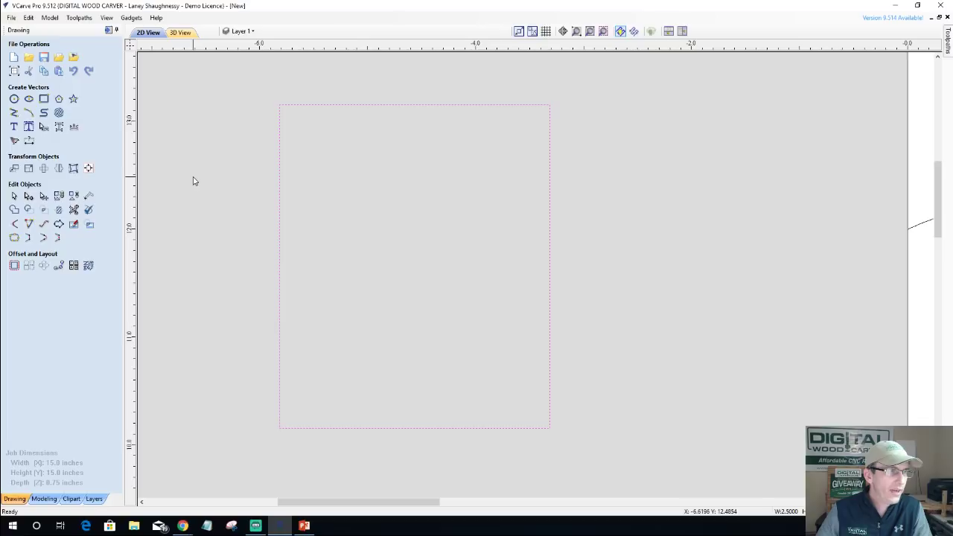
pyautogui.click(14, 266)
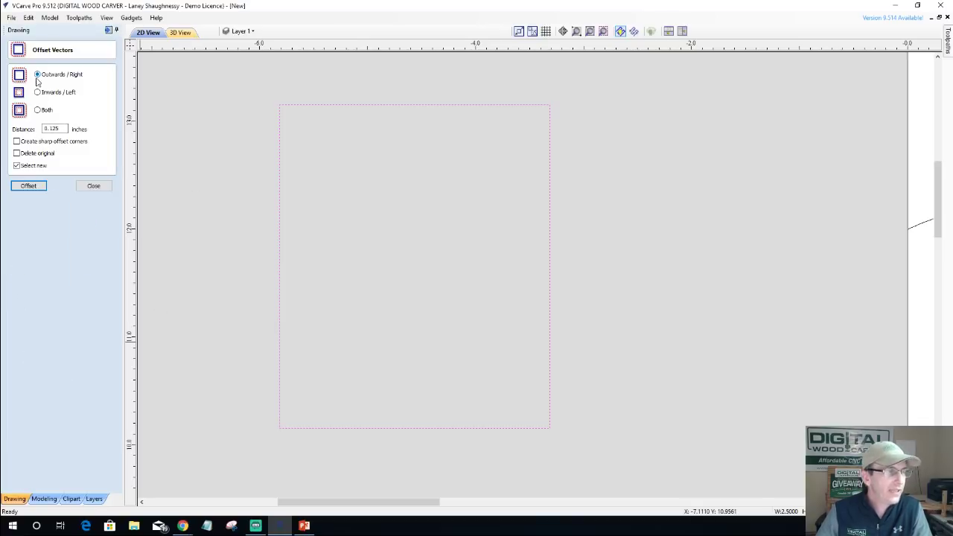
pyautogui.moveTo(65, 129); pyautogui.dragTo(20, 146)
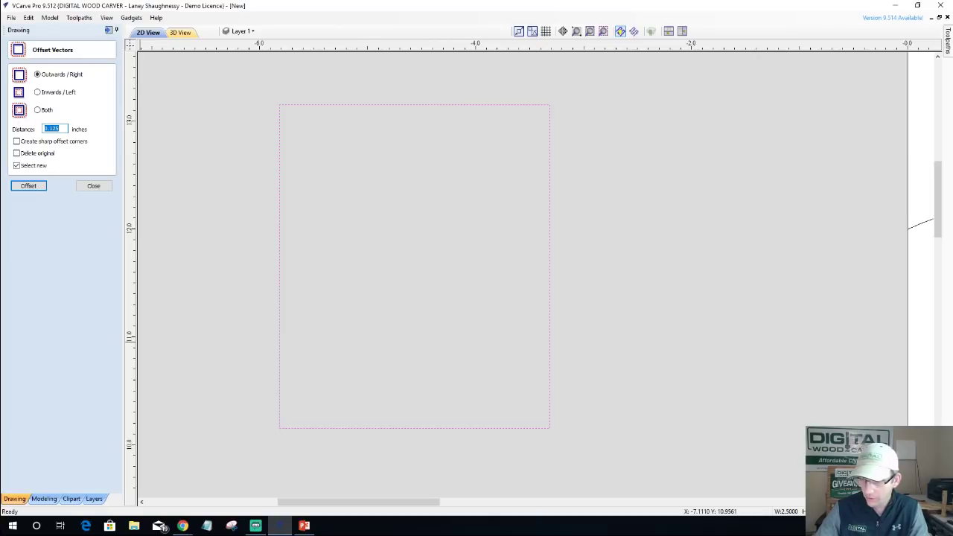
pyautogui.write('.2')
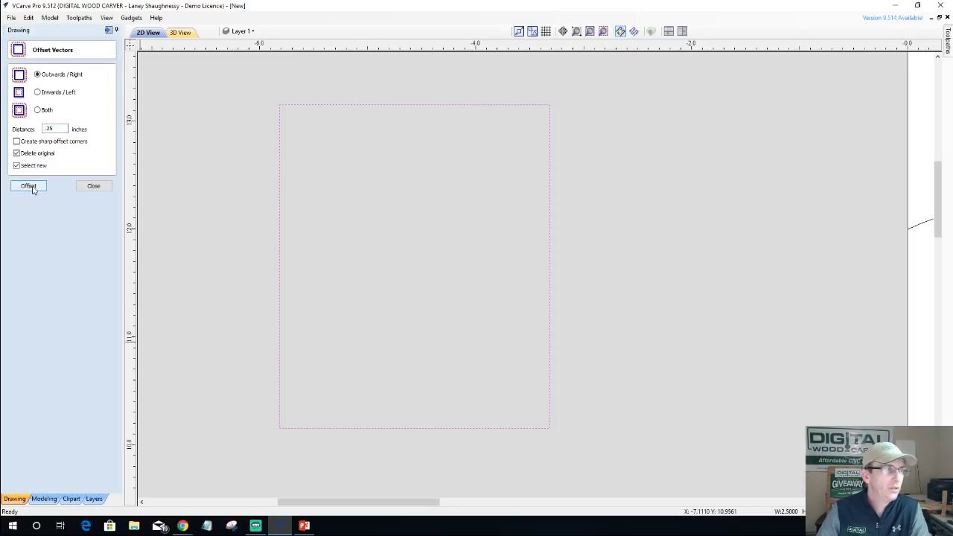
pyautogui.click(29, 186)
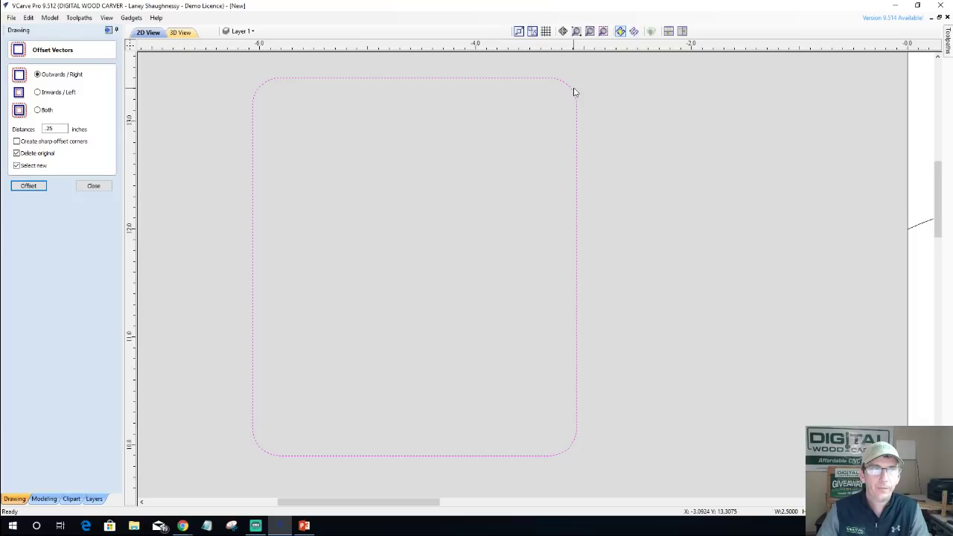
pyautogui.click(40, 92)
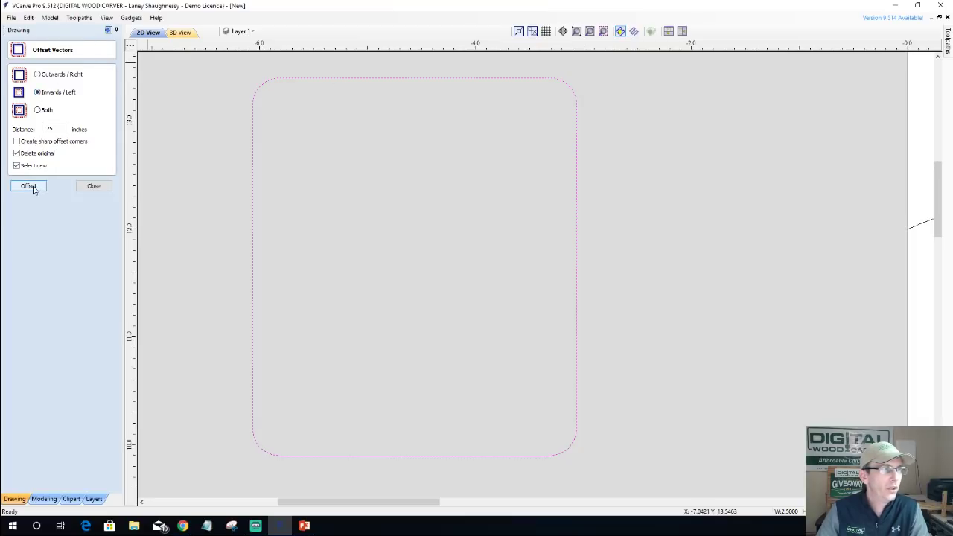
pyautogui.click(30, 187)
# Offset inward again, then outward, leaving a rounded-corner 0.25-inch outward offset.
pyautogui.scroll(8, 532, 104)
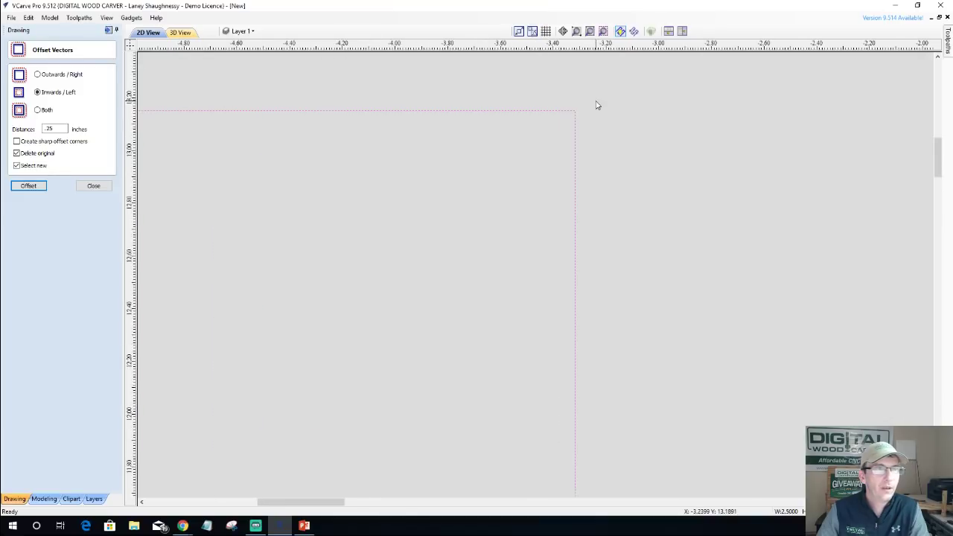
pyautogui.scroll(-10, 540, 128)
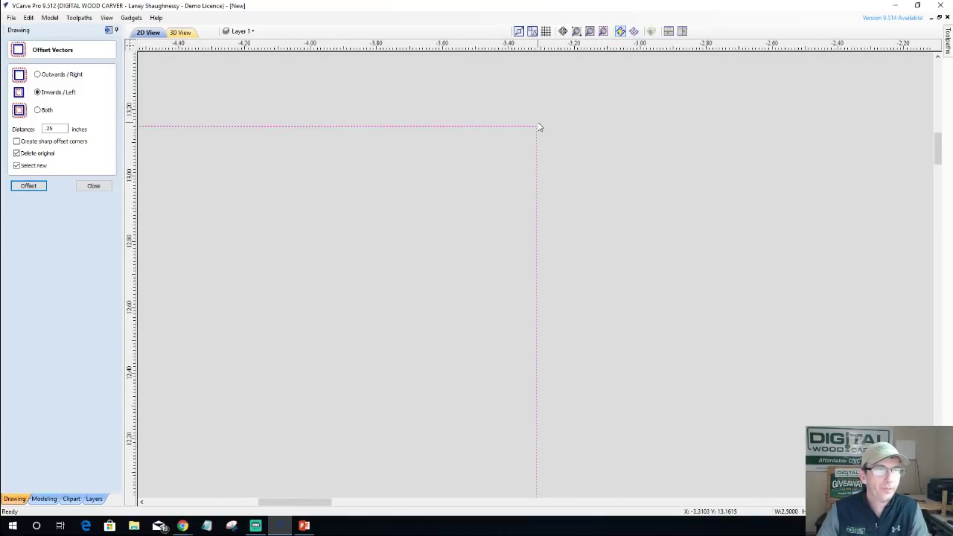
pyautogui.scroll(2, 439, 128)
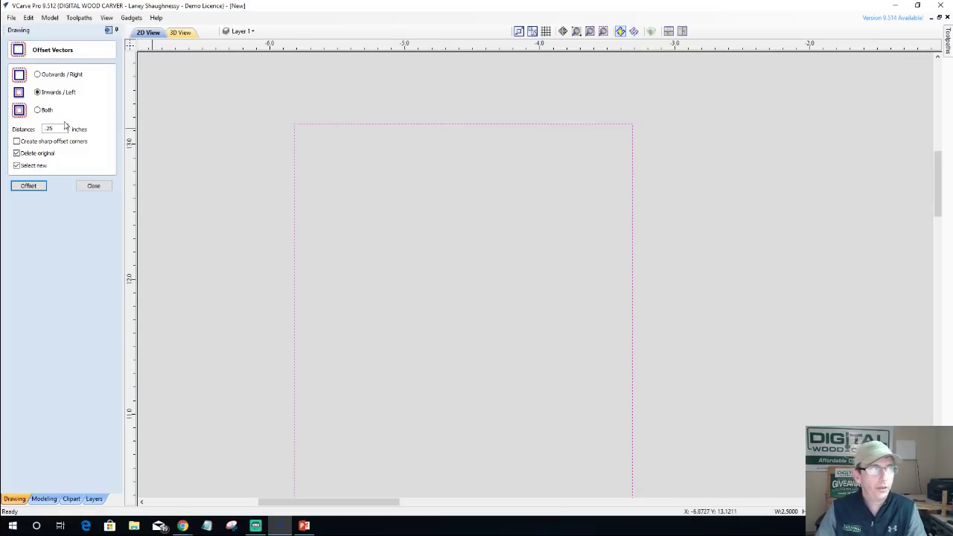
pyautogui.click(30, 187)
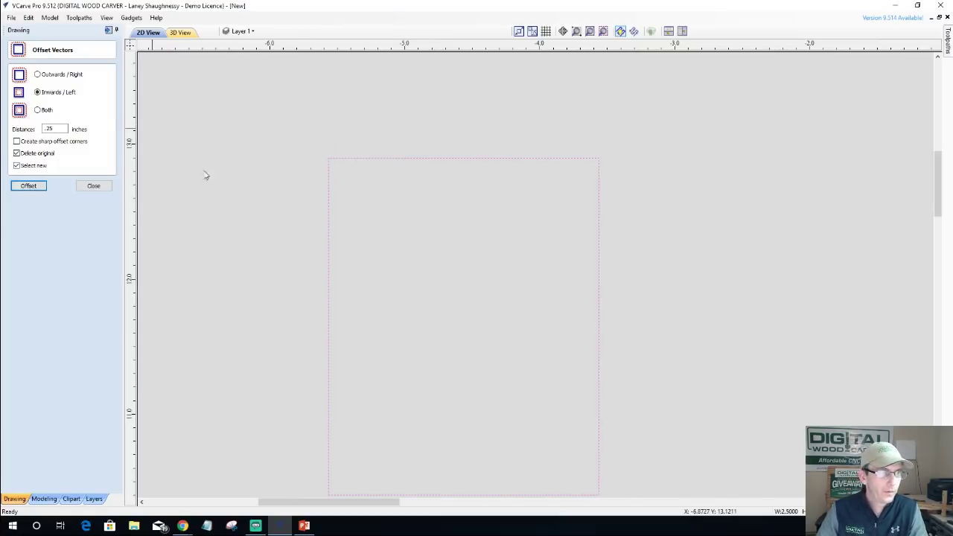
pyautogui.scroll(3, 323, 166)
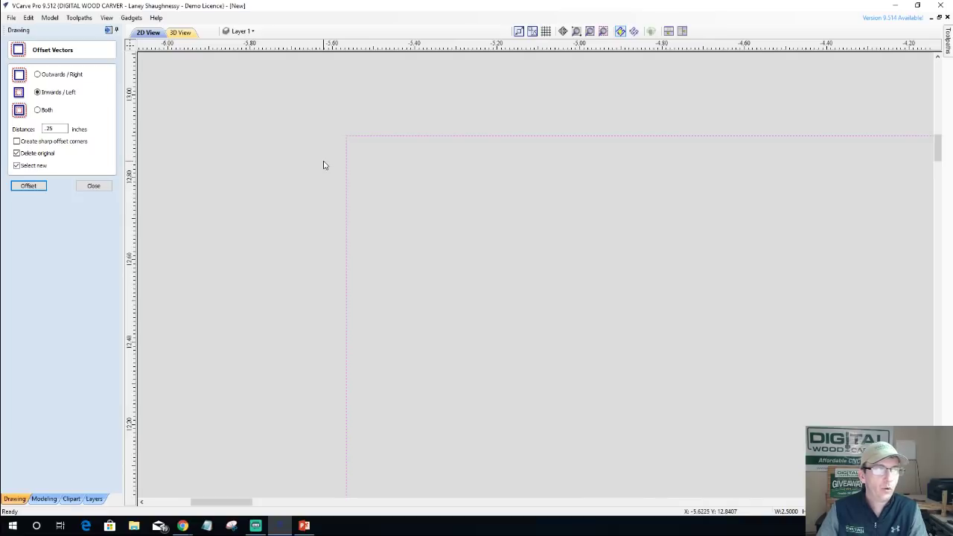
pyautogui.click(38, 75)
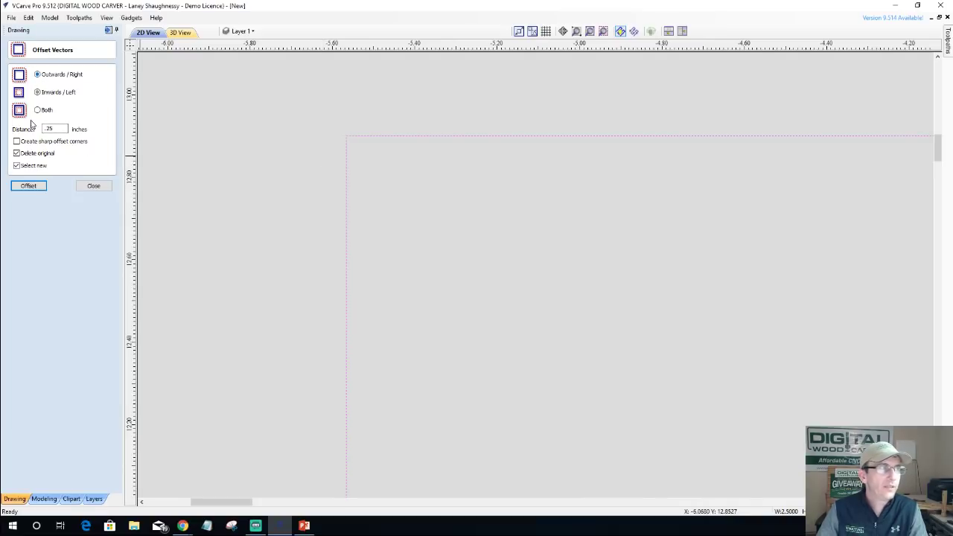
pyautogui.click(28, 186)
pyautogui.scroll(-2, 166, 207)
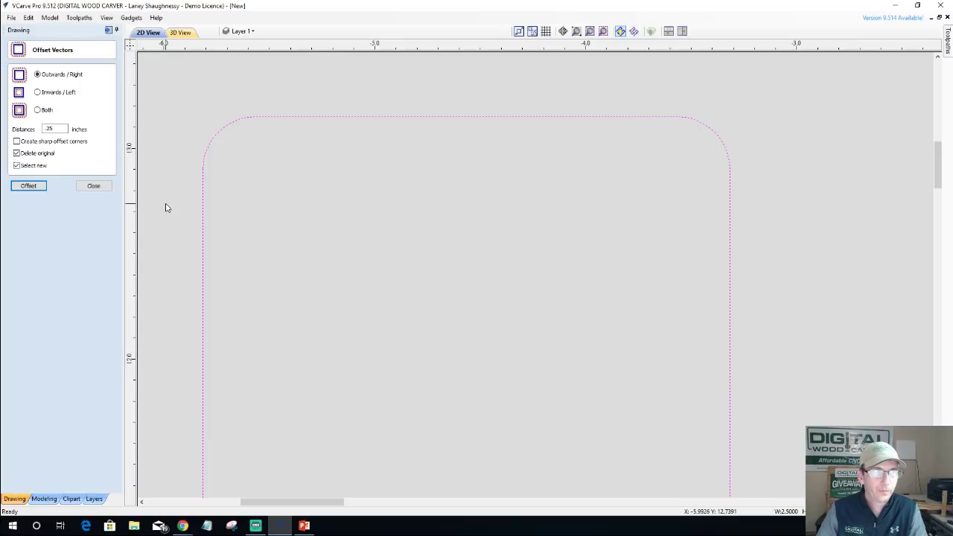
pyautogui.click(93, 186)
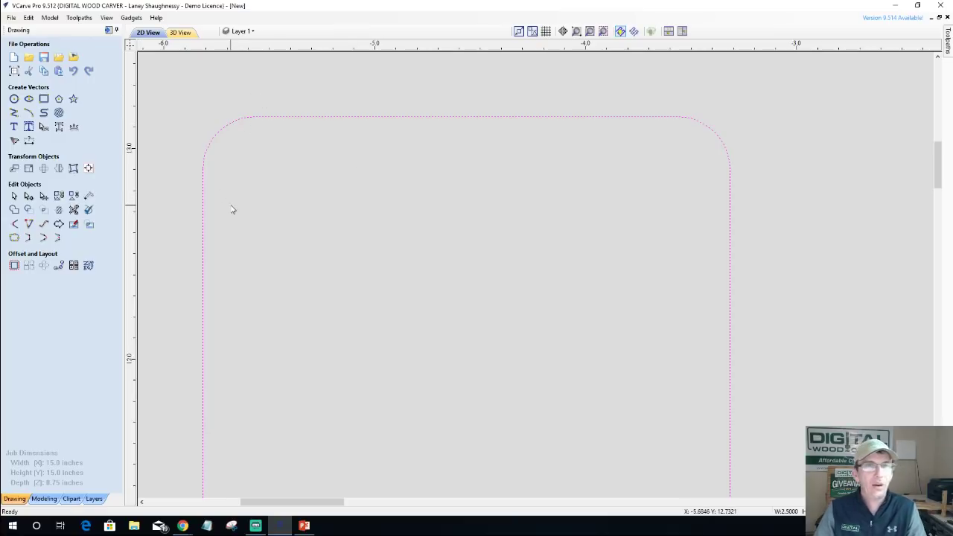
pyautogui.scroll(-5, 313, 187)
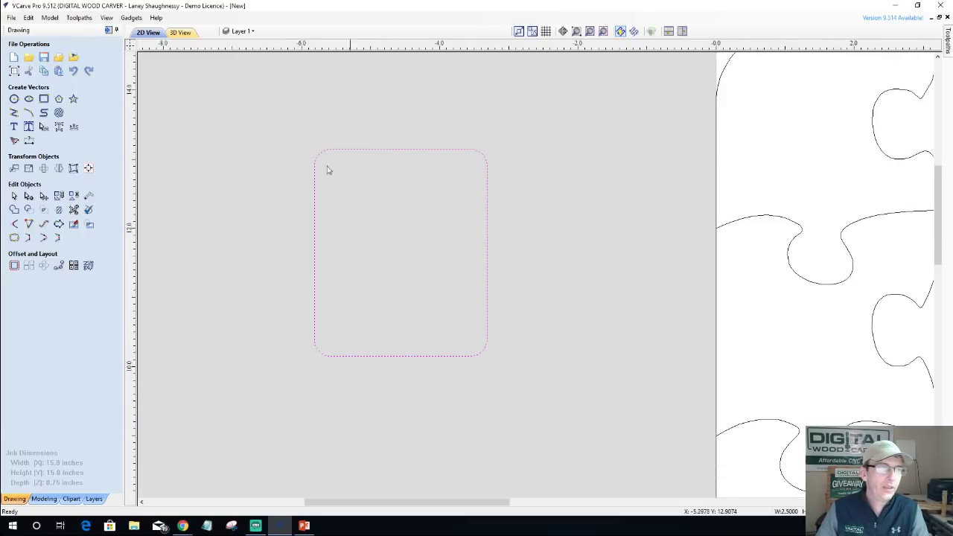
# Delete the rounded test rectangle and zoom out to view the whole puzzle board.
pyautogui.moveTo(274, 121); pyautogui.dragTo(524, 359)
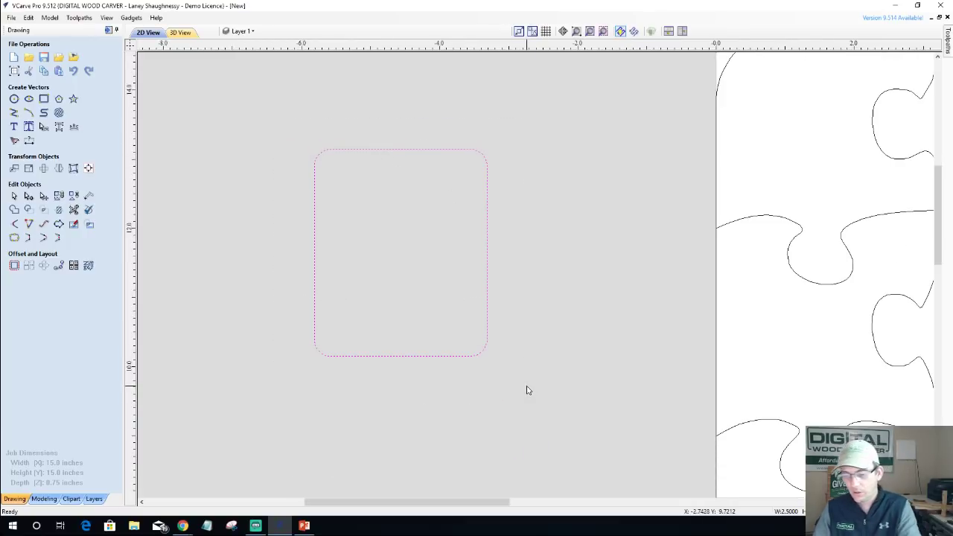
pyautogui.press('Delete')
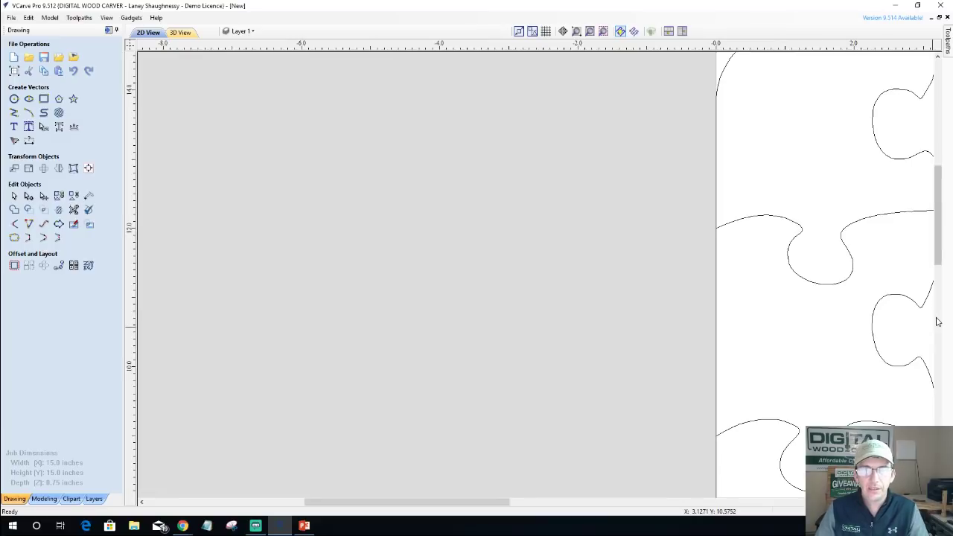
pyautogui.scroll(5, 916, 311)
pyautogui.scroll(2, 908, 290)
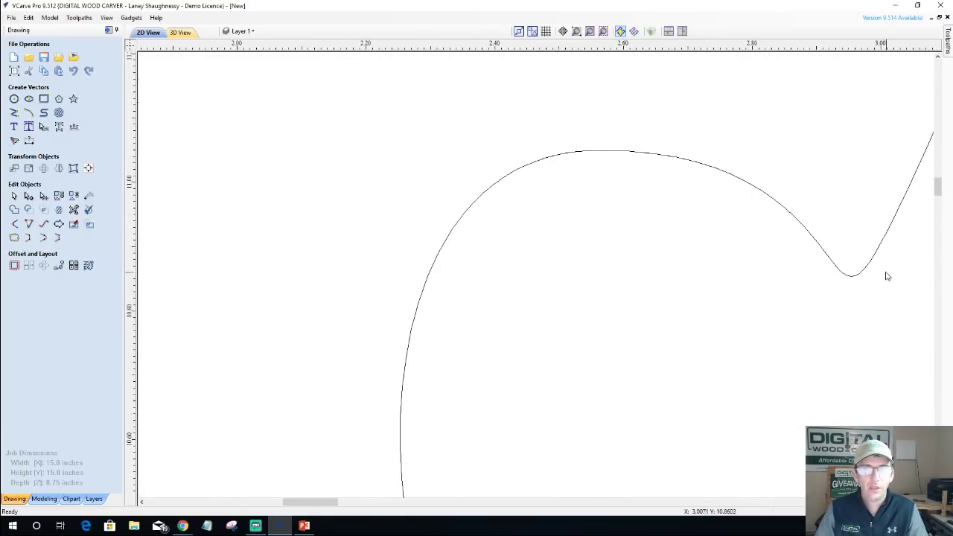
pyautogui.scroll(-4, 841, 266)
pyautogui.scroll(-3, 791, 243)
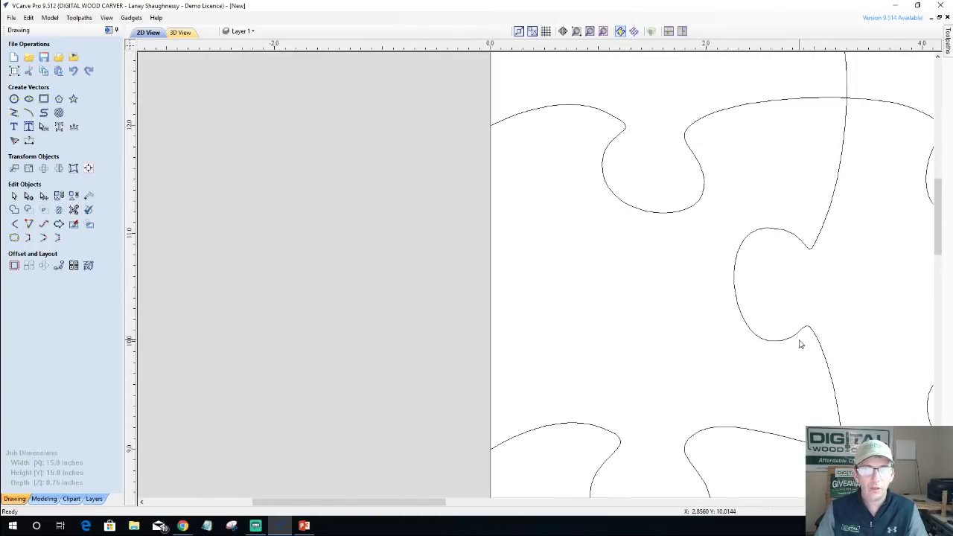
pyautogui.scroll(-1, 800, 344)
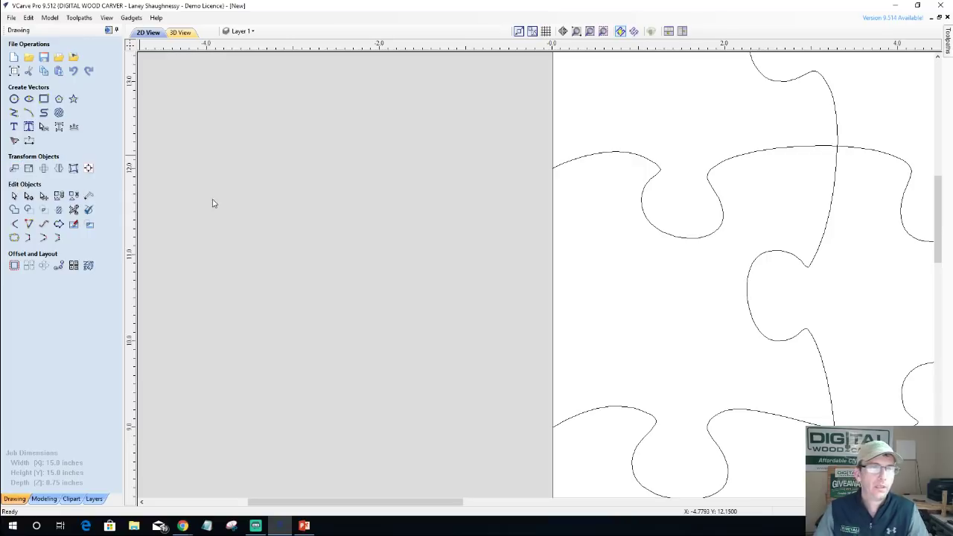
pyautogui.scroll(-4, 243, 215)
pyautogui.scroll(-1, 571, 275)
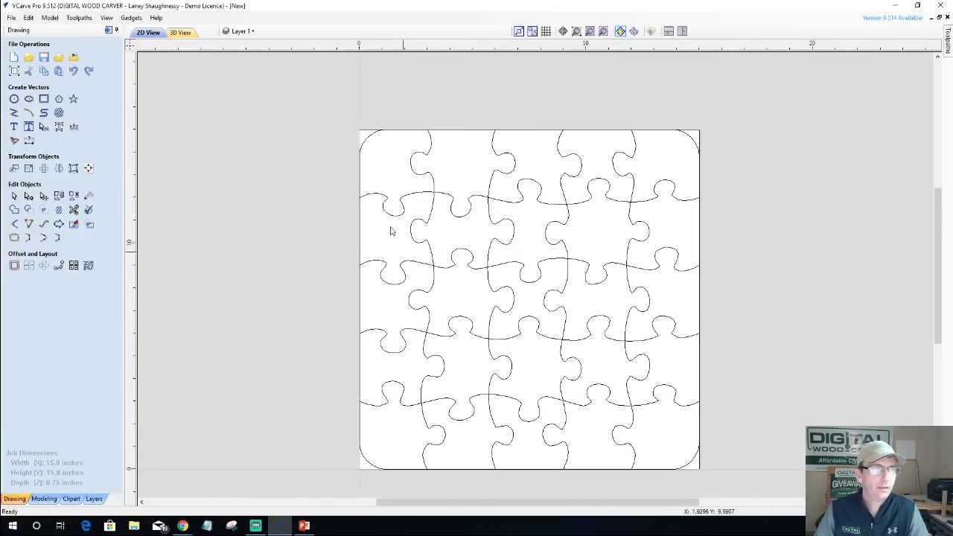
# Window-select the whole puzzle, then exclude the rounded outer border from the selection.
pyautogui.moveTo(355, 107); pyautogui.dragTo(790, 437)
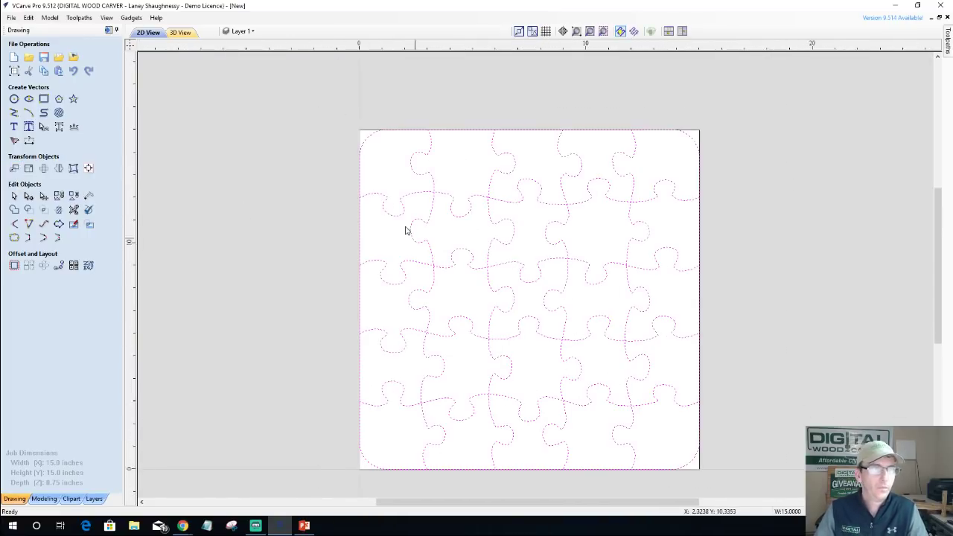
pyautogui.keyDown('shift'); pyautogui.click(371, 140); pyautogui.keyUp('shift')
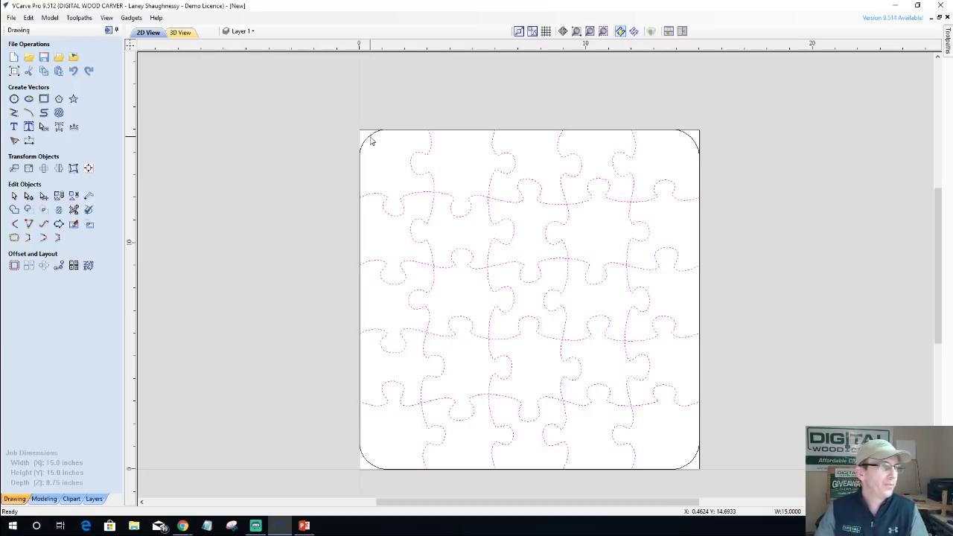
pyautogui.scroll(2, 409, 216)
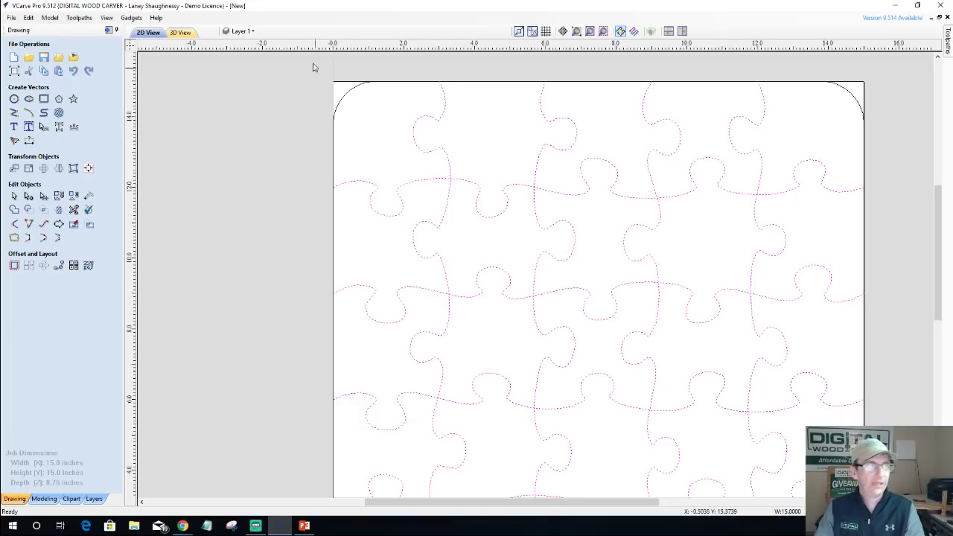
# Add a new layer named 'Original' and set its colour to red.
pyautogui.click(251, 34)
pyautogui.click(282, 127)
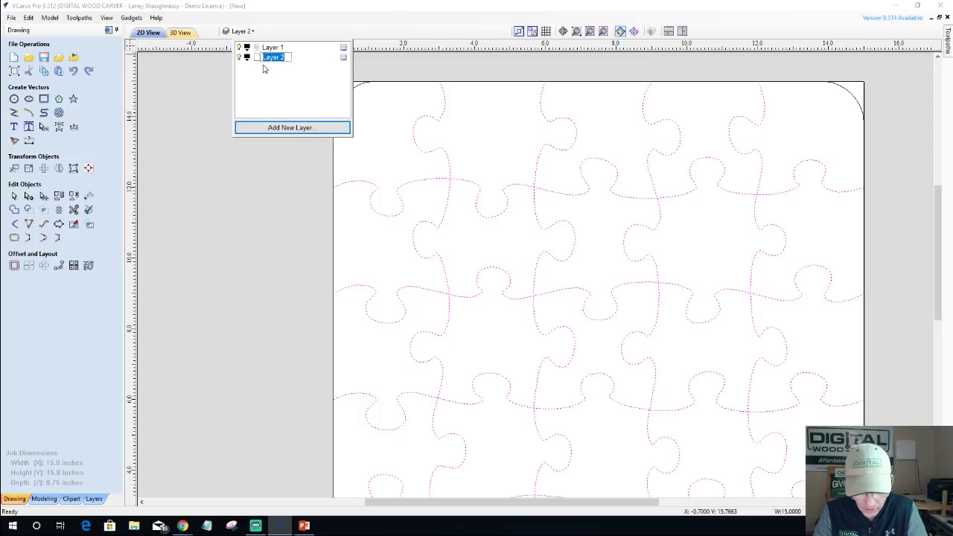
pyautogui.write('Original')
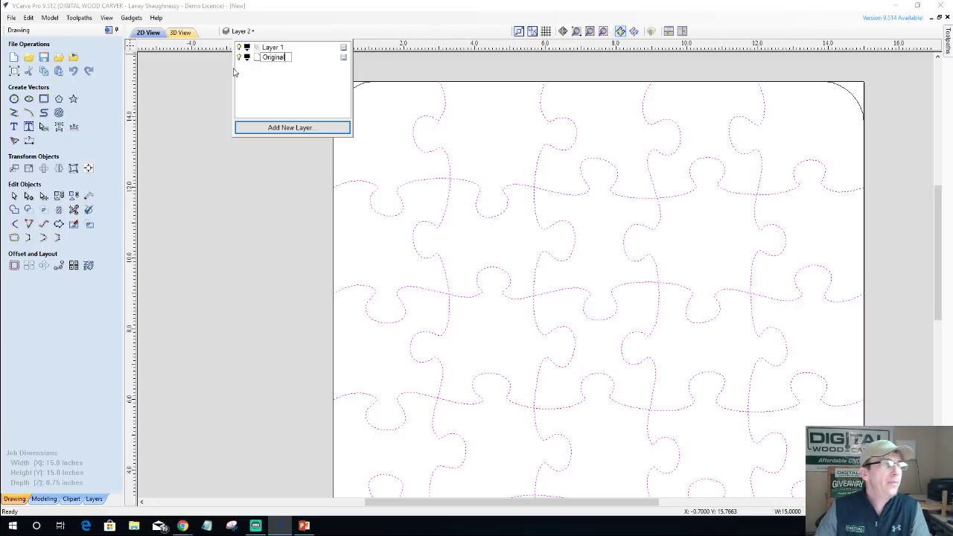
pyautogui.click(251, 62)
pyautogui.click(248, 58)
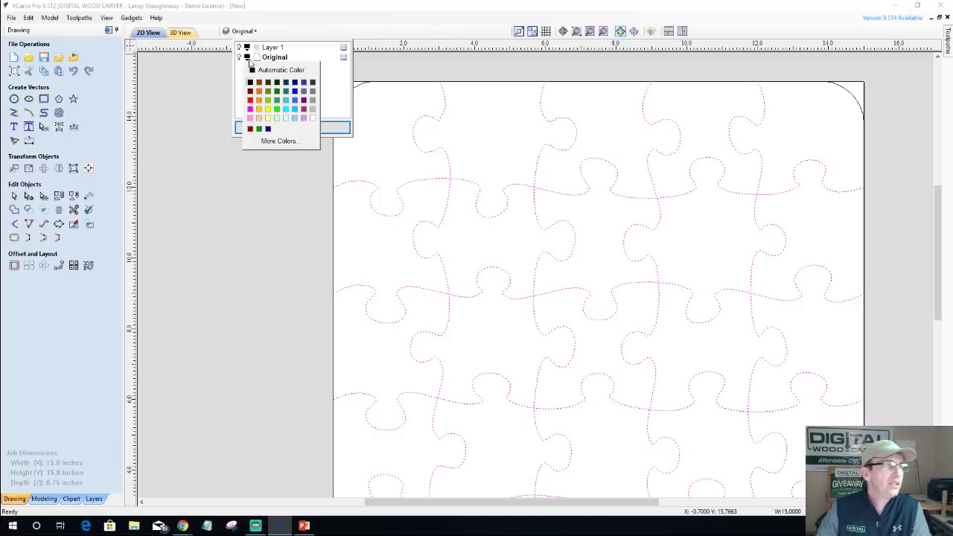
pyautogui.click(251, 101)
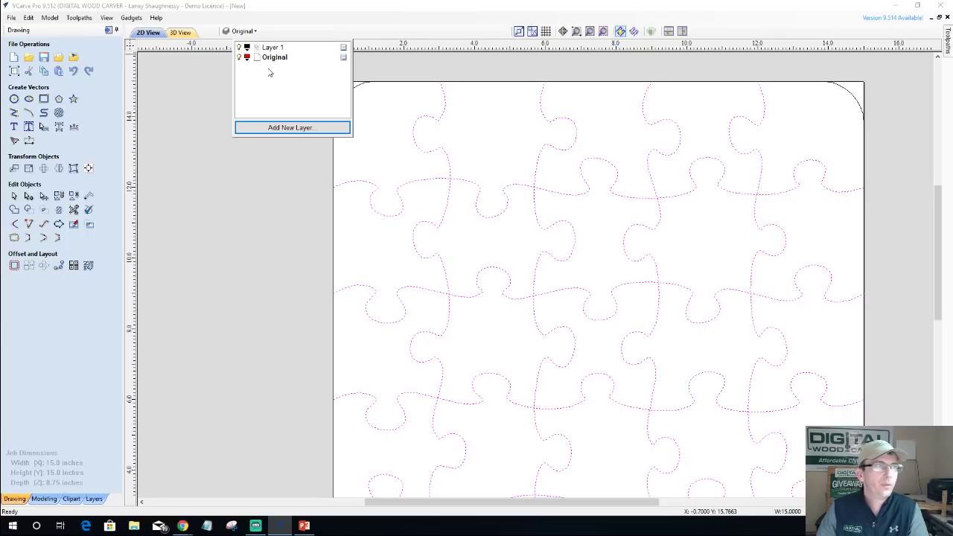
# Add the border back into the selection and move all puzzle vectors to the Original layer.
pyautogui.rightClick(439, 121)
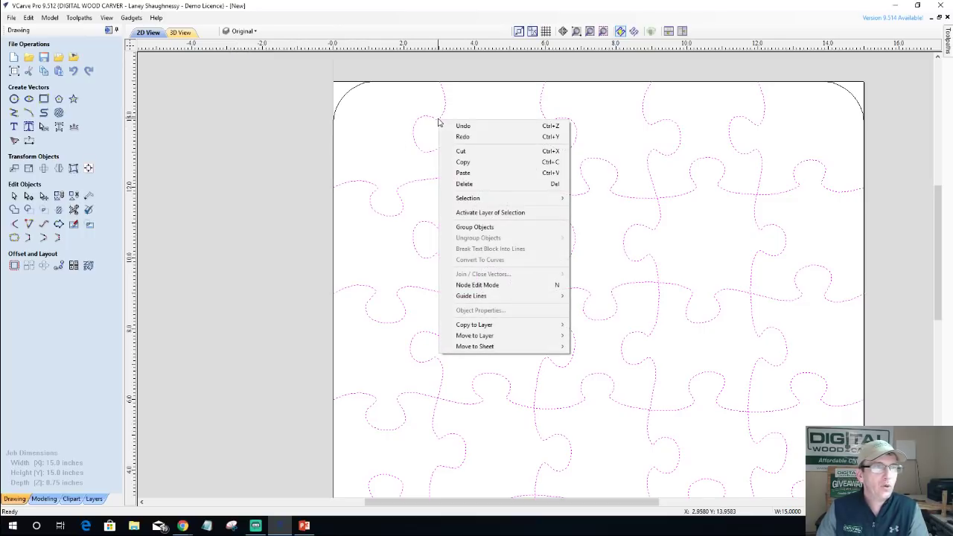
pyautogui.click(344, 98)
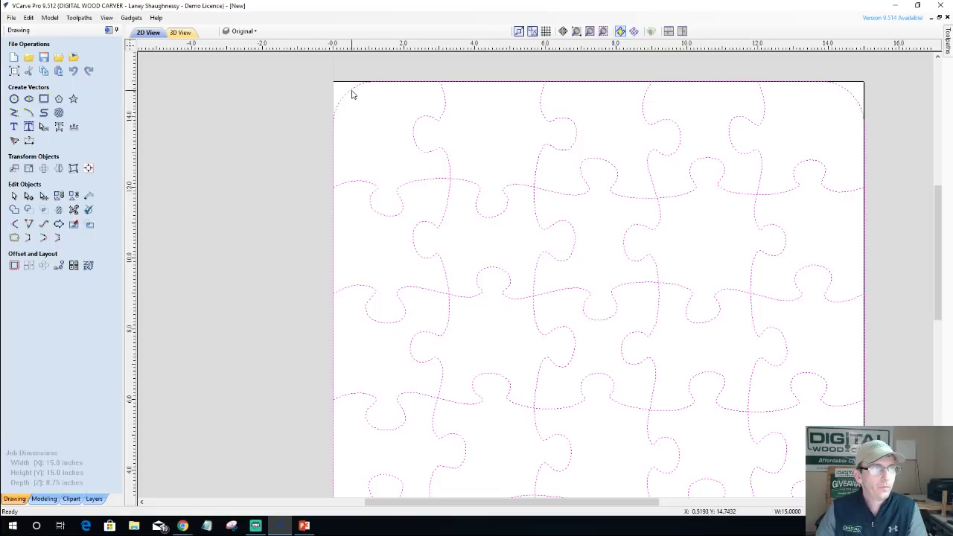
pyautogui.rightClick(353, 92)
pyautogui.moveTo(425, 308)
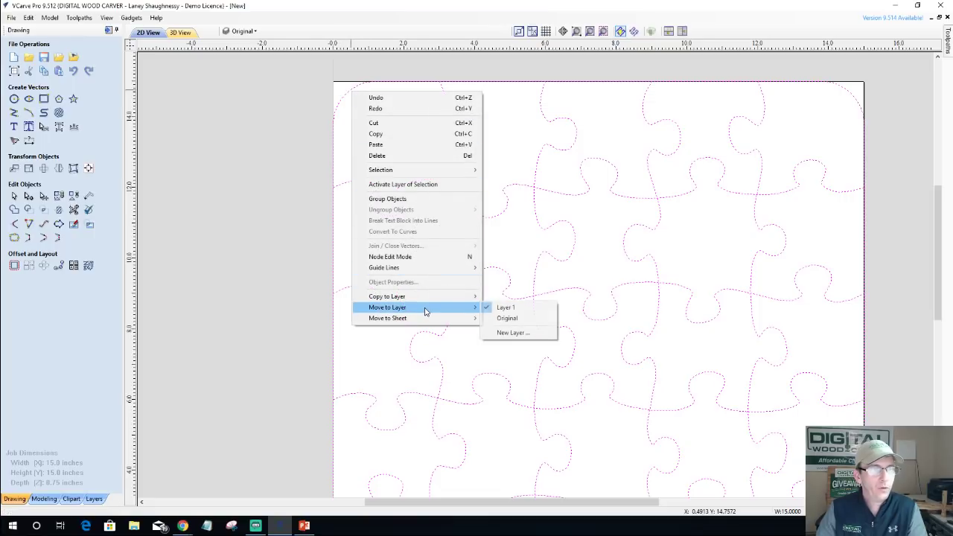
pyautogui.click(519, 319)
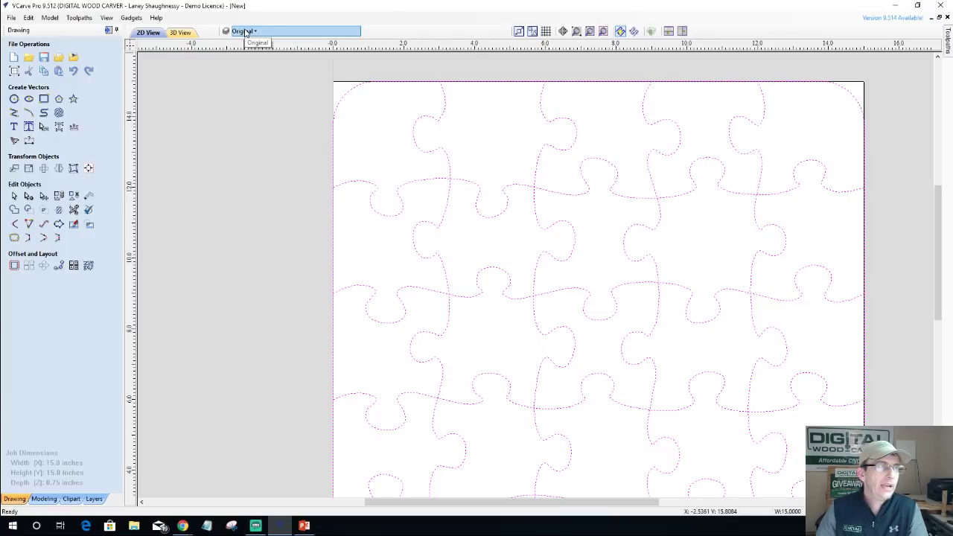
# Copy the selected puzzle vectors onto Layer 1.
pyautogui.rightClick(345, 98)
pyautogui.moveTo(432, 307)
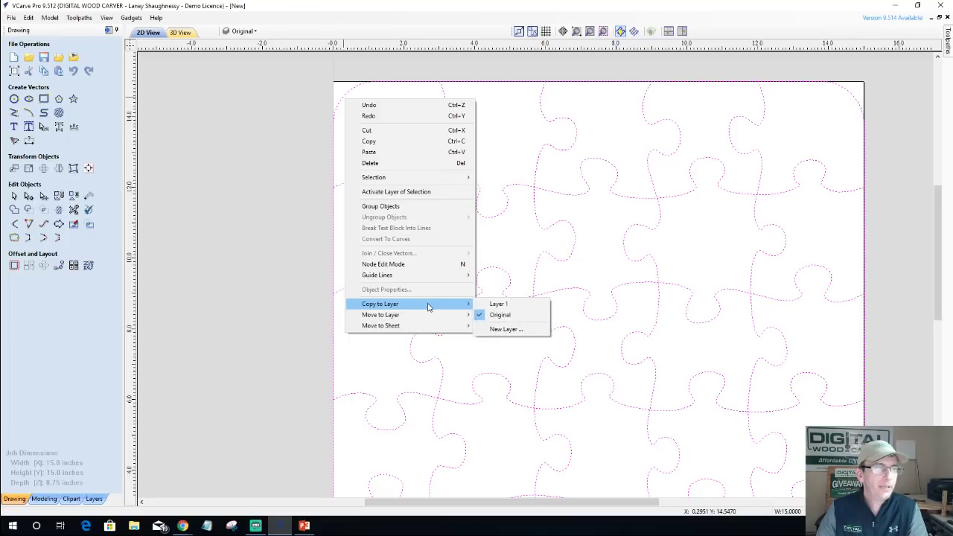
pyautogui.click(498, 305)
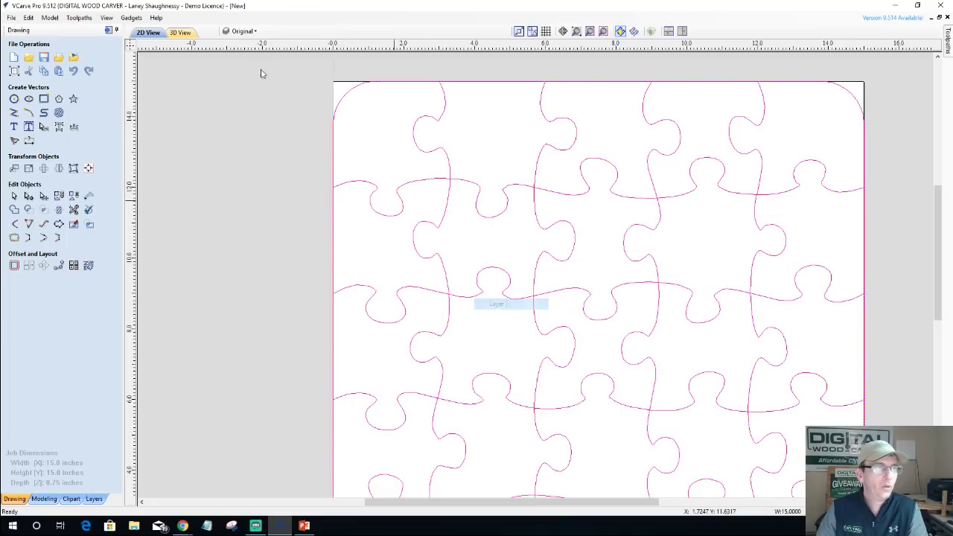
pyautogui.click(244, 31)
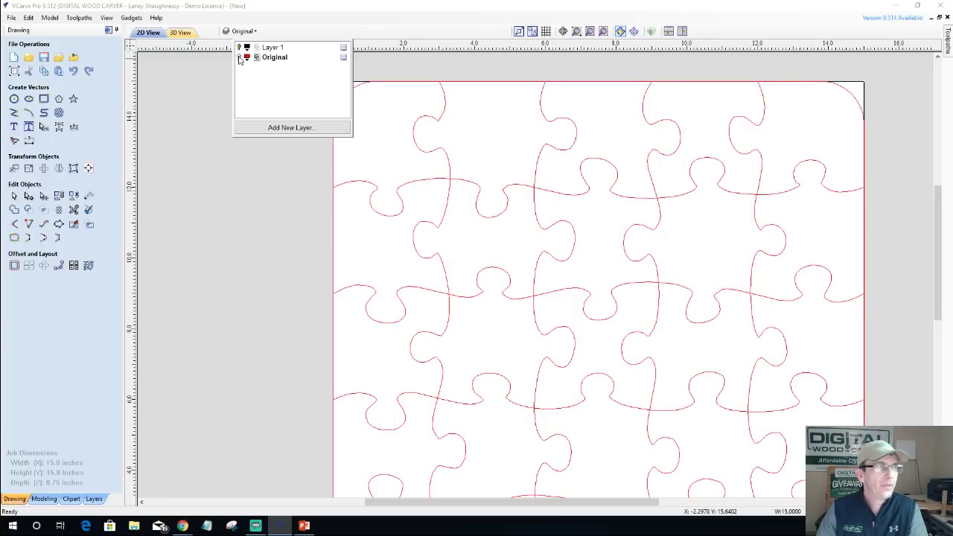
# Hide the Original layer, clear the selection, and make Layer 1 the active layer.
pyautogui.scroll(-3, 532, 149)
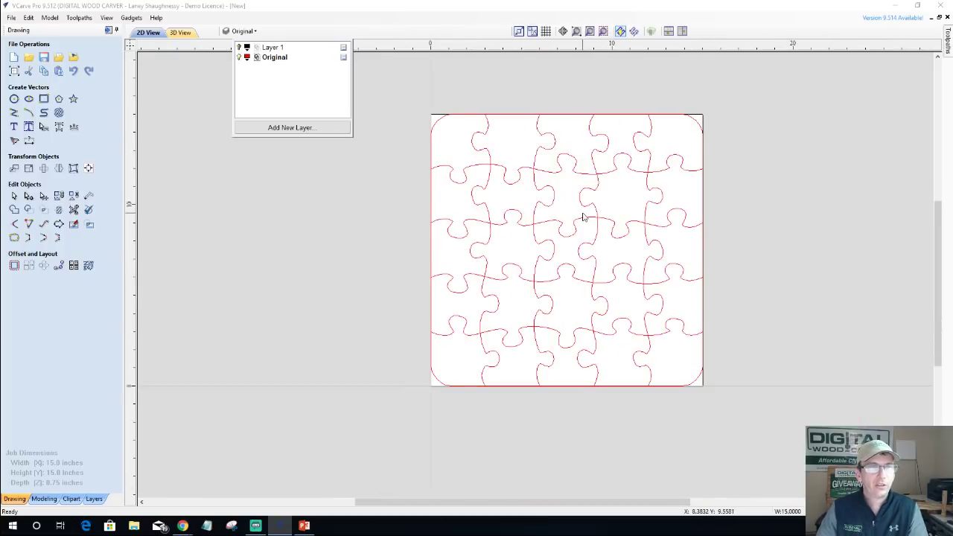
pyautogui.scroll(2, 581, 215)
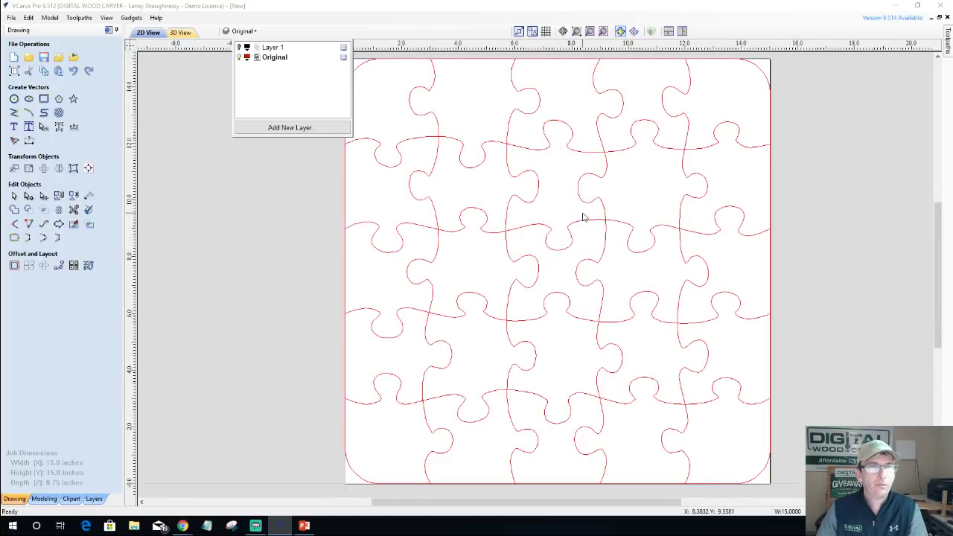
pyautogui.click(238, 57)
pyautogui.click(239, 58)
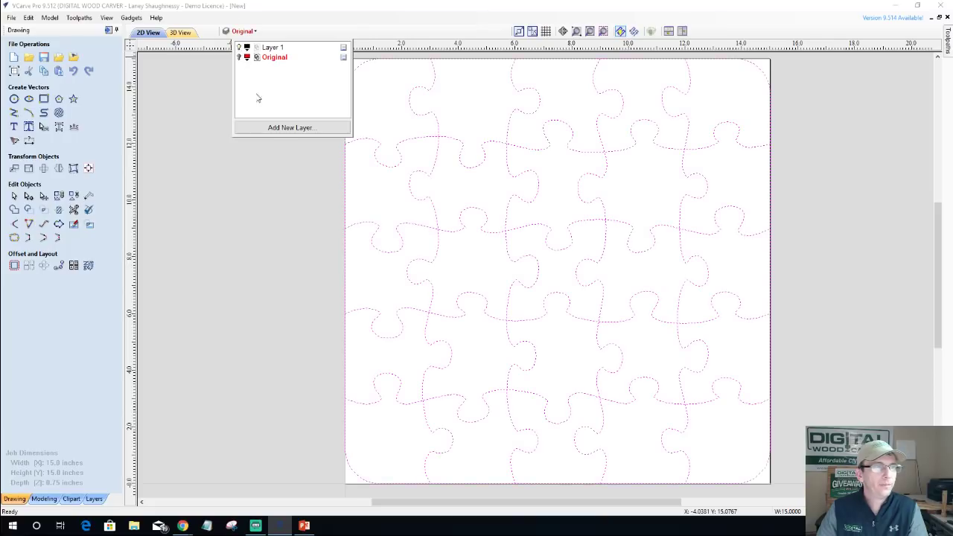
pyautogui.click(281, 213)
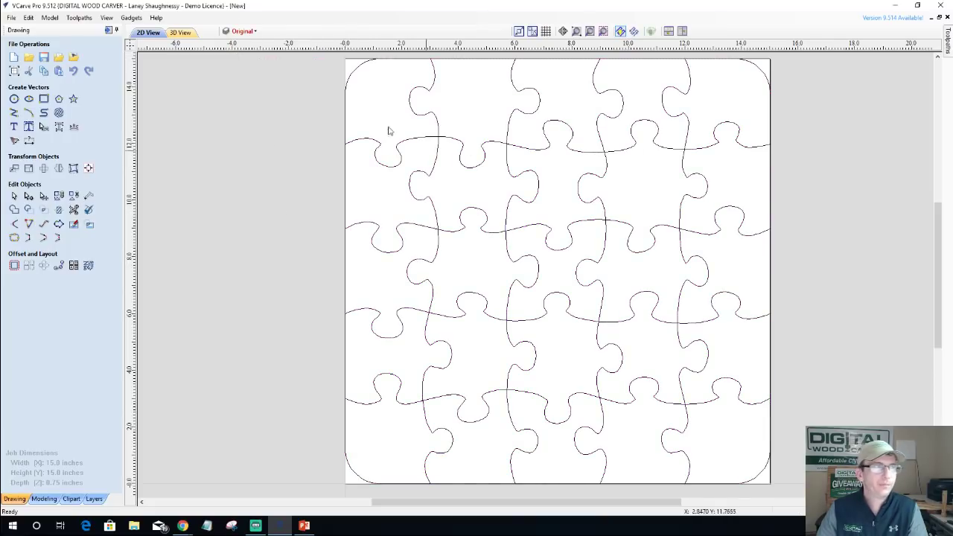
pyautogui.moveTo(253, 34)
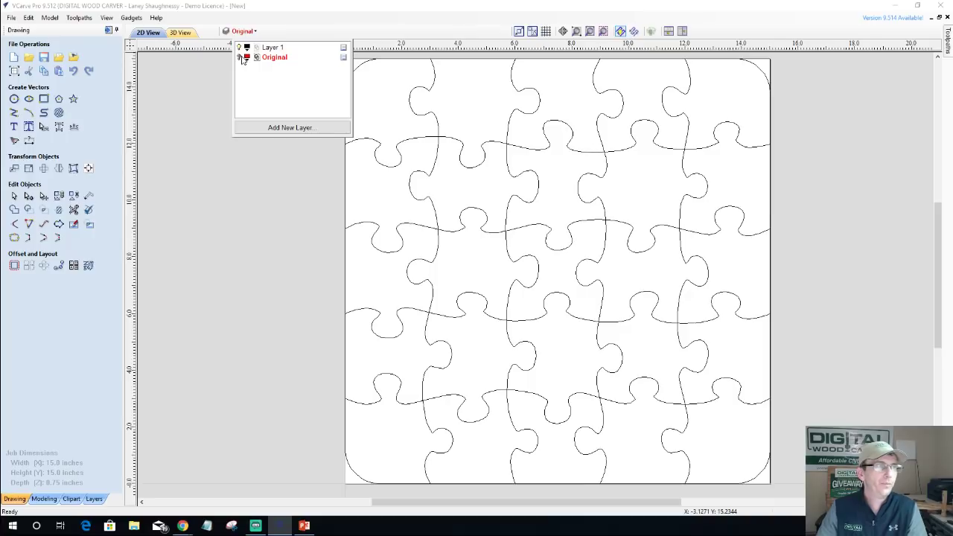
pyautogui.click(264, 48)
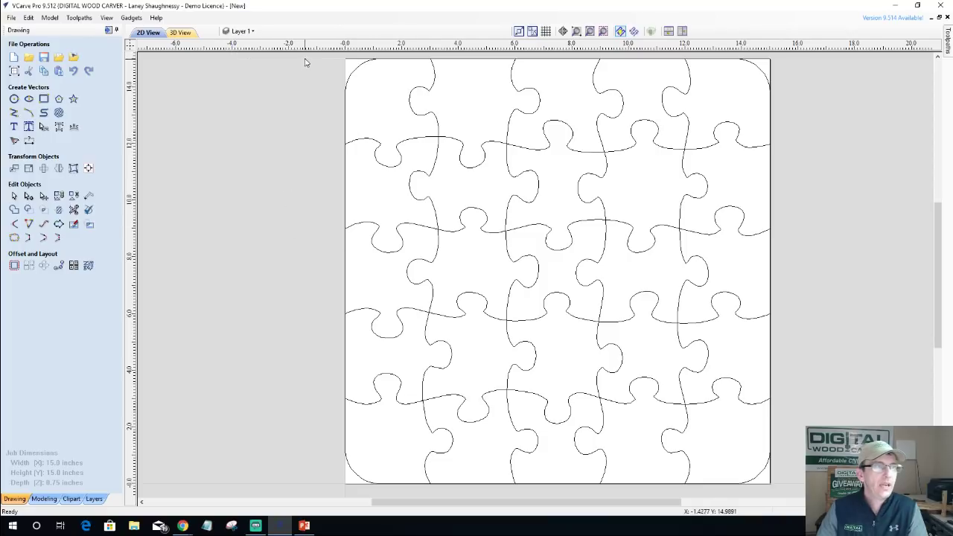
# Select all the interior puzzle vectors on Layer 1, leaving out the outer border.
pyautogui.moveTo(745, 61); pyautogui.dragTo(343, 492)
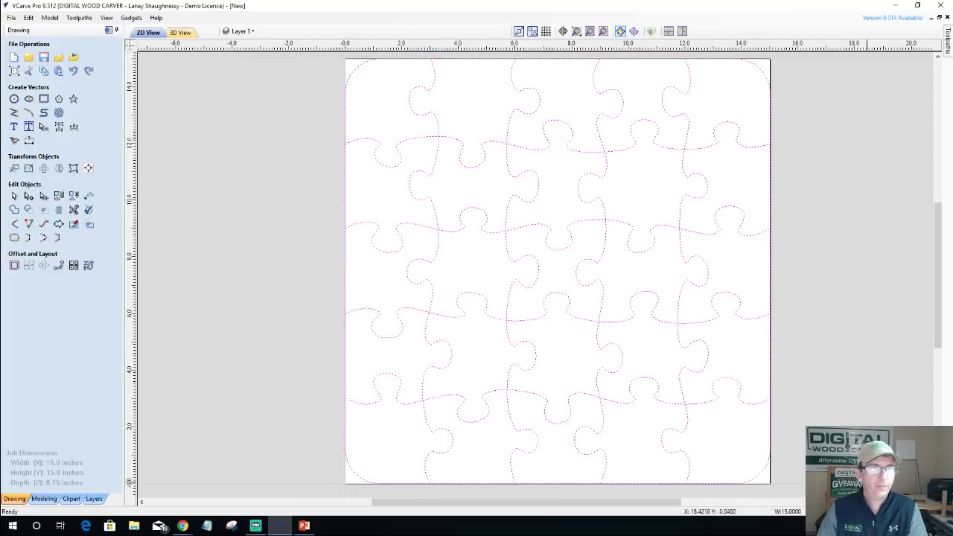
pyautogui.keyDown('shift'); pyautogui.click(354, 75); pyautogui.keyUp('shift')
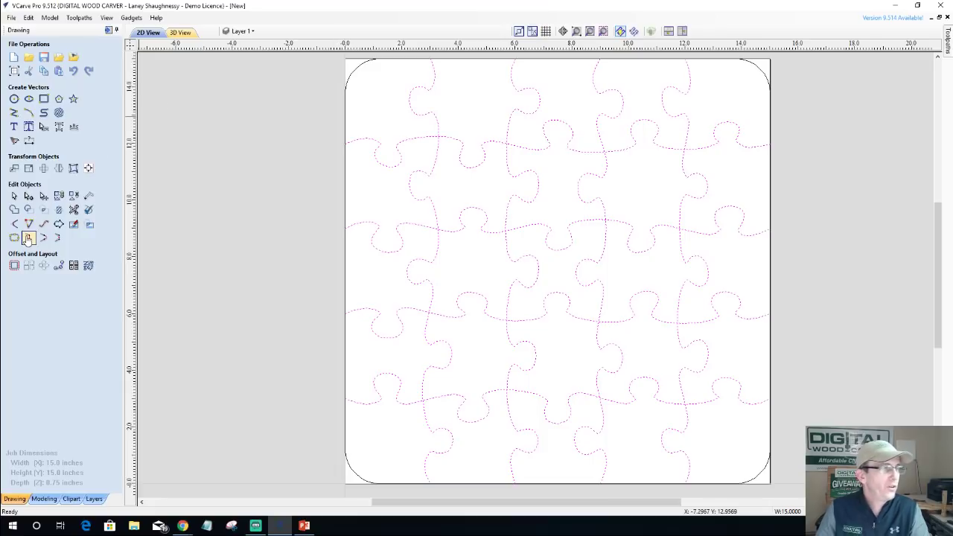
pyautogui.click(14, 265)
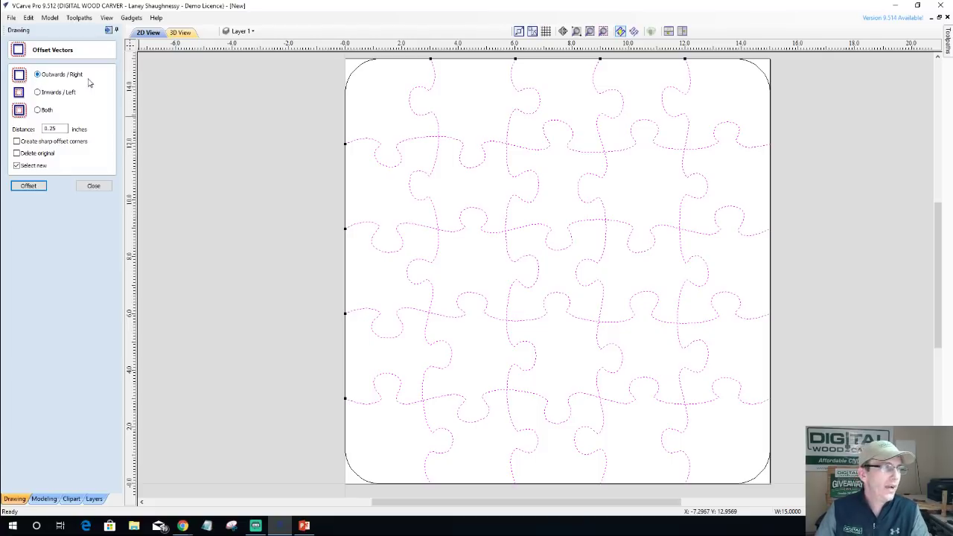
# Offset the curves 0.25 inch outward, then 0.25 inch back inward, deleting the originals.
pyautogui.moveTo(62, 128); pyautogui.dragTo(25, 129)
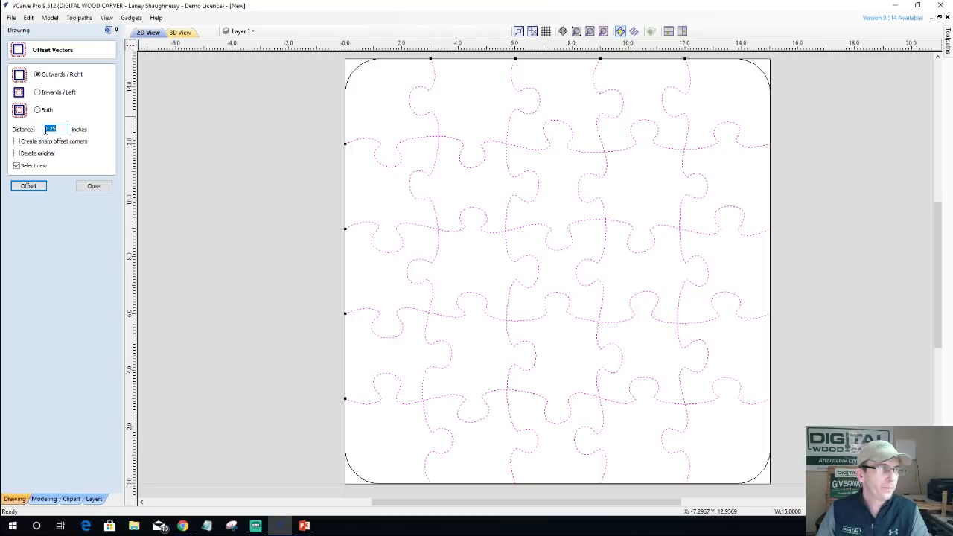
pyautogui.click(16, 155)
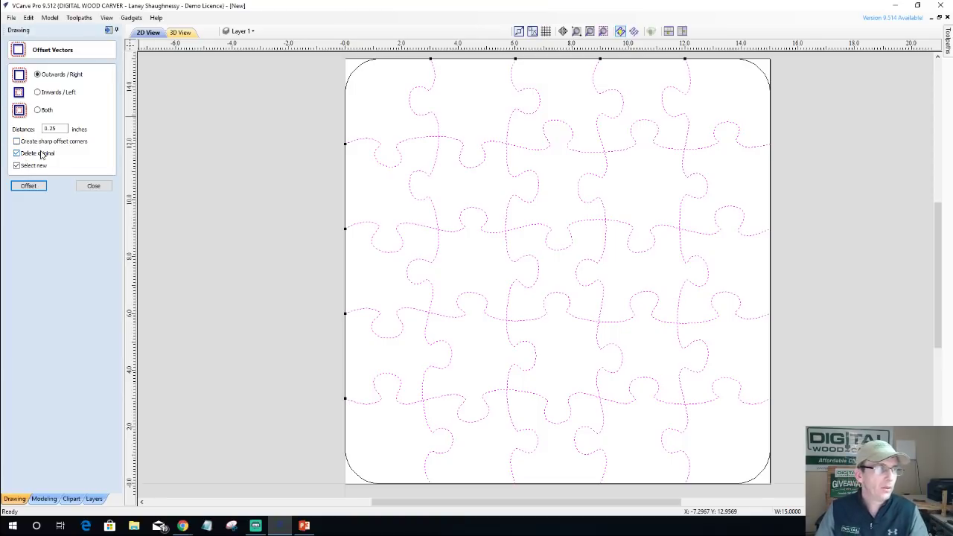
pyautogui.click(27, 186)
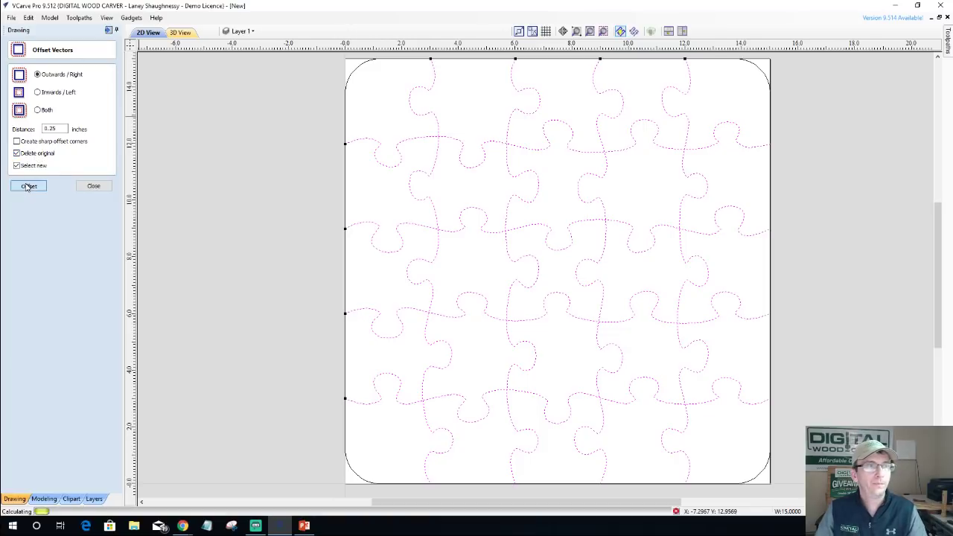
pyautogui.click(37, 92)
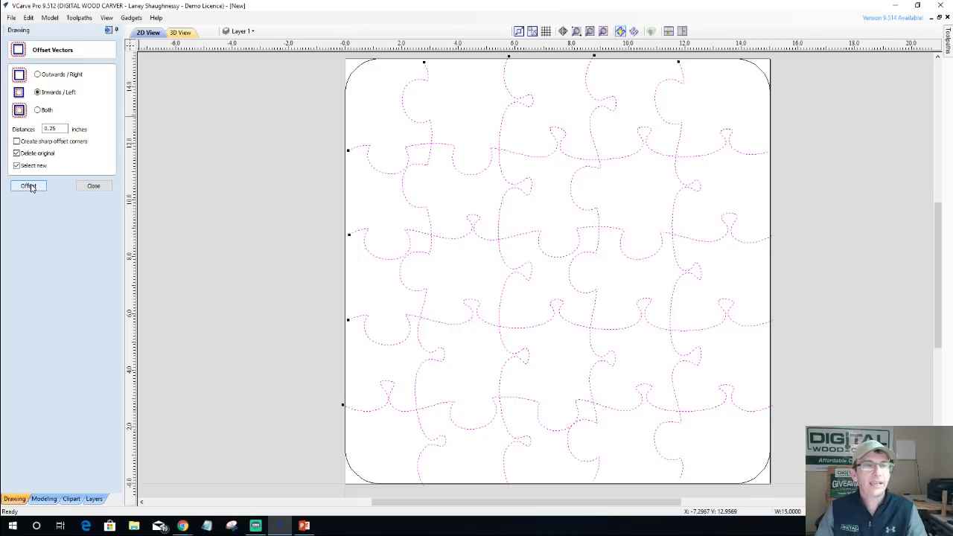
pyautogui.click(30, 186)
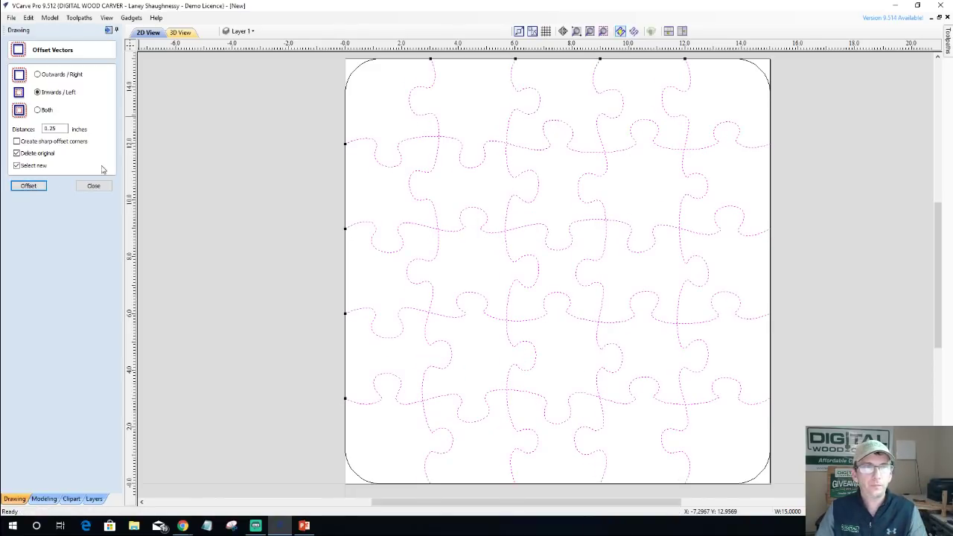
# Show the red Original layer to compare with the rounded curves, then hide it again.
pyautogui.scroll(2, 372, 134)
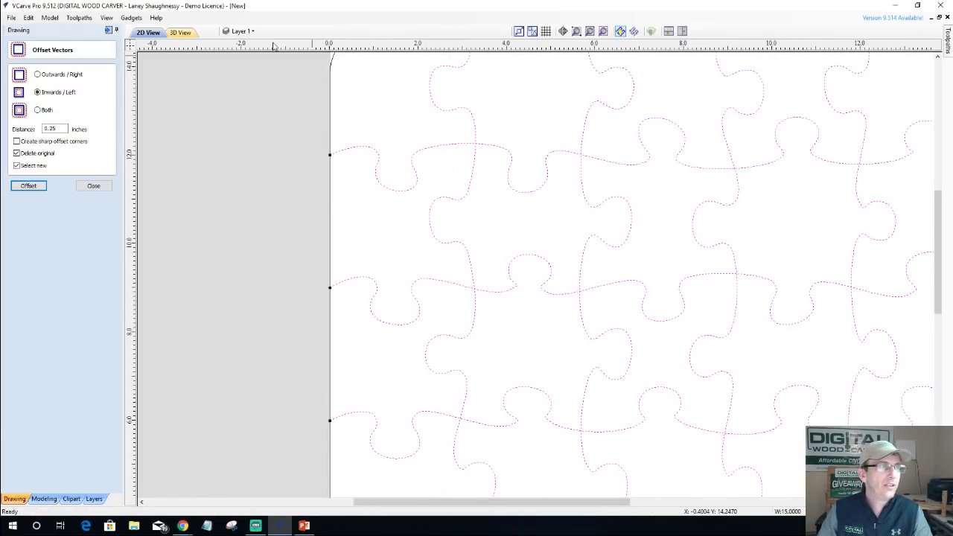
pyautogui.click(264, 113)
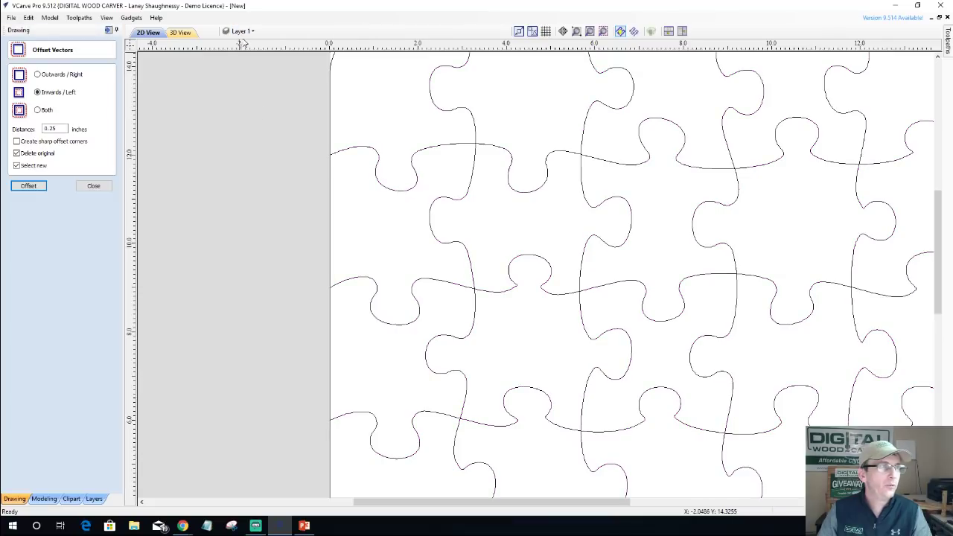
pyautogui.click(240, 31)
pyautogui.click(239, 58)
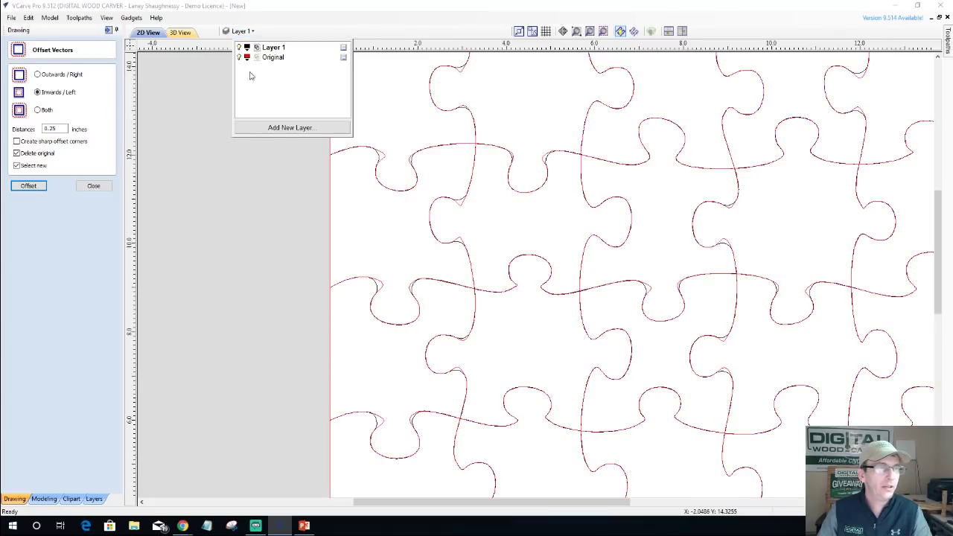
pyautogui.scroll(3, 544, 159)
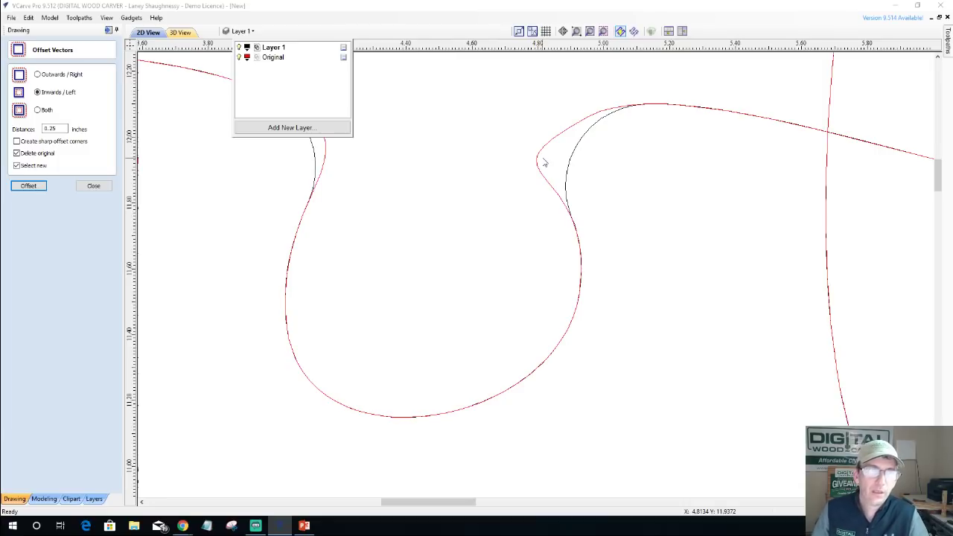
pyautogui.scroll(-2, 544, 162)
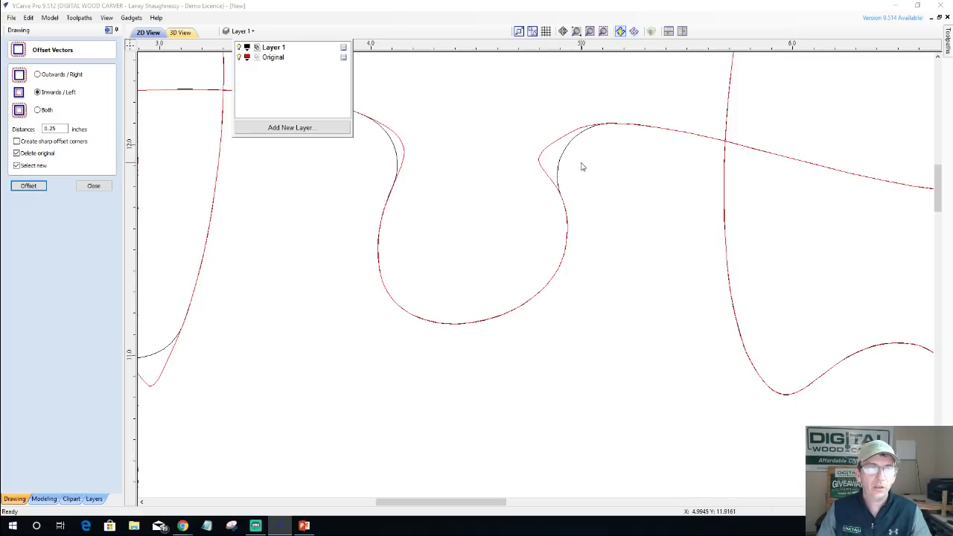
pyautogui.scroll(-3, 588, 163)
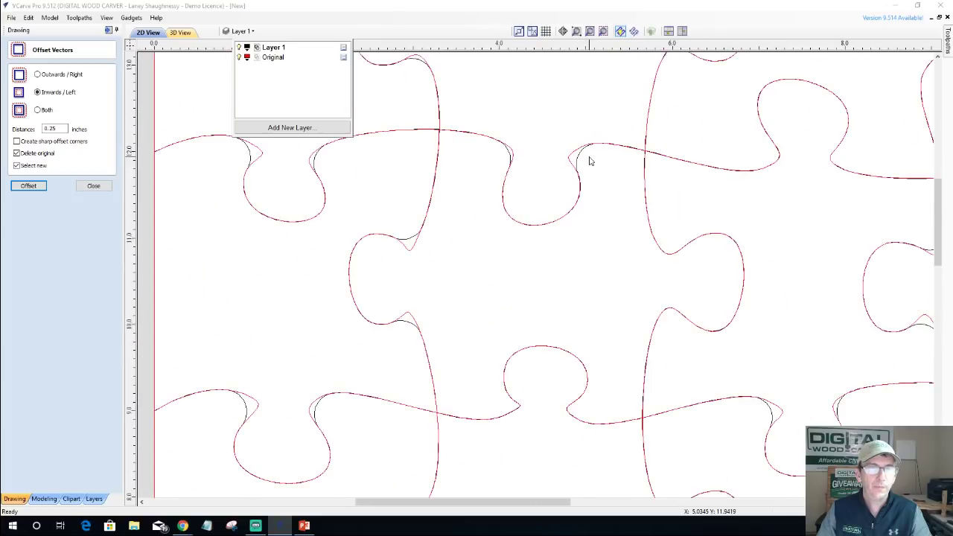
pyautogui.scroll(3, 772, 312)
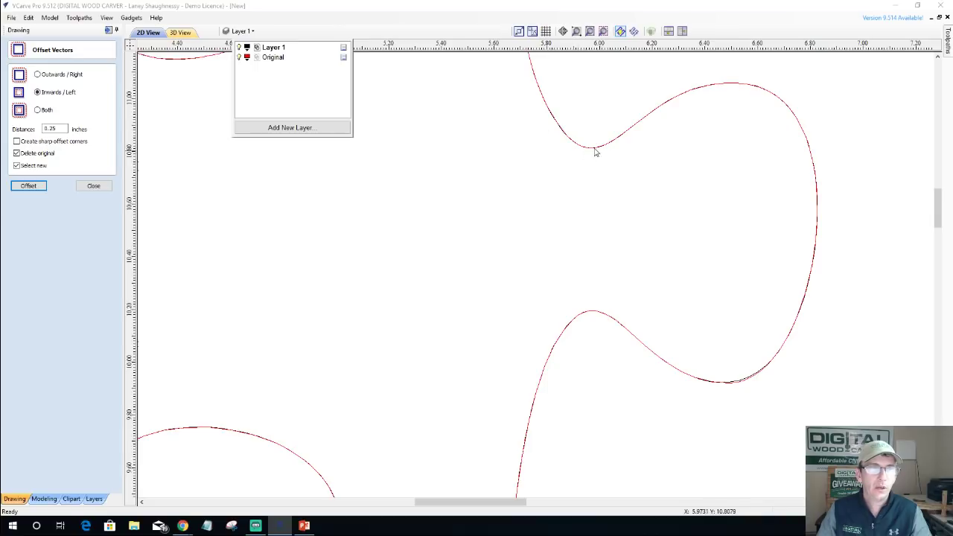
pyautogui.scroll(-3, 673, 283)
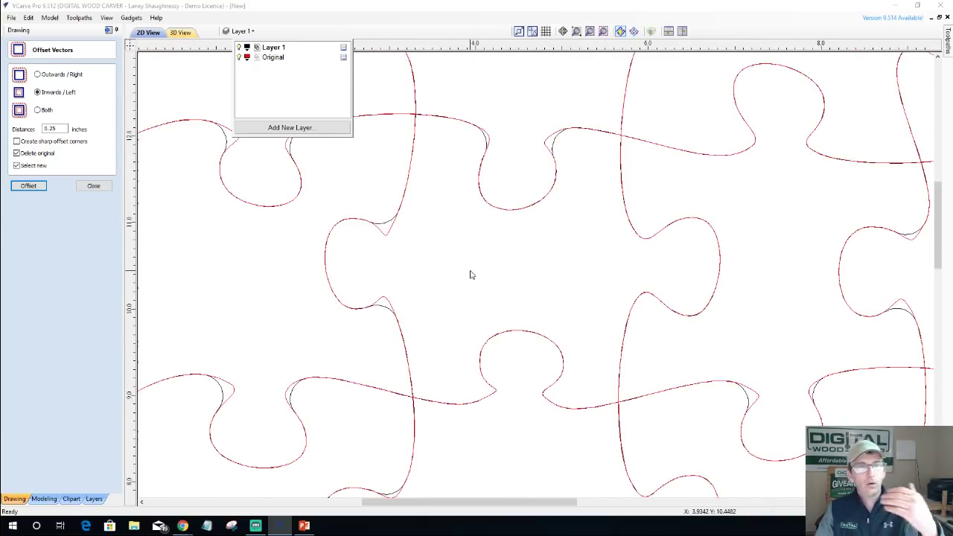
pyautogui.click(239, 57)
pyautogui.scroll(-5, 447, 271)
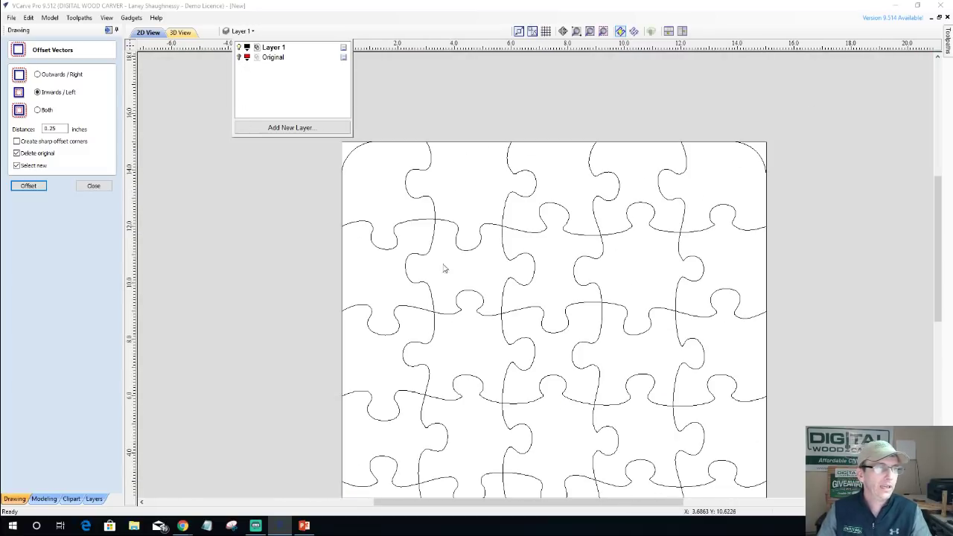
# Box-select the whole puzzle, then deselect the outer rounded rectangle border.
pyautogui.click(315, 146)
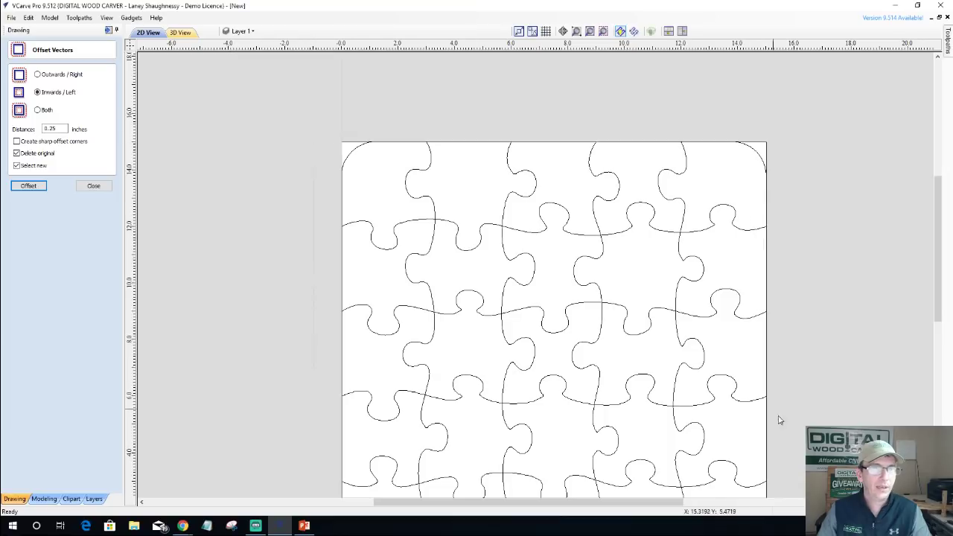
pyautogui.moveTo(794, 523); pyautogui.dragTo(789, 514)
pyautogui.scroll(-3, 716, 331)
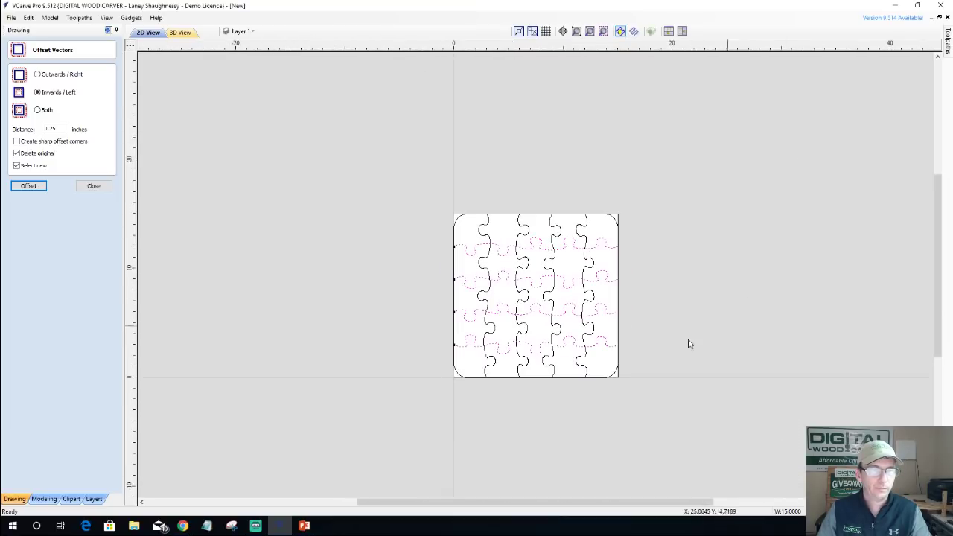
pyautogui.moveTo(442, 186); pyautogui.dragTo(735, 425)
pyautogui.scroll(3, 506, 406)
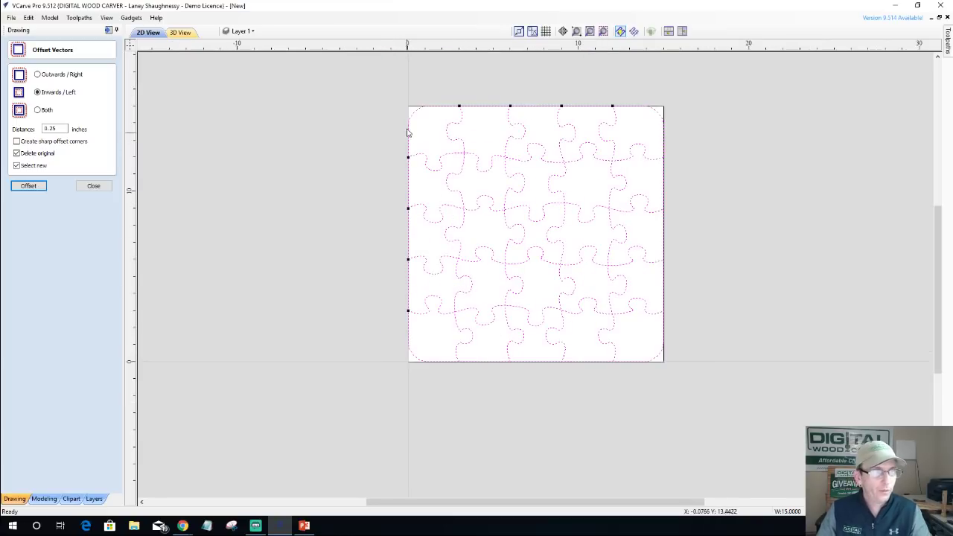
pyautogui.keyDown('shift'); pyautogui.click(414, 122); pyautogui.keyUp('shift')
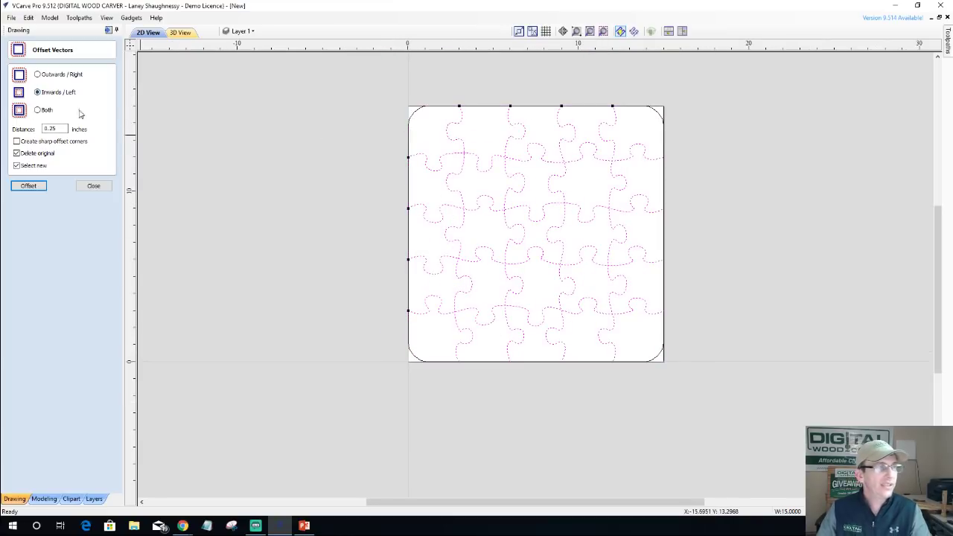
pyautogui.scroll(1, 434, 99)
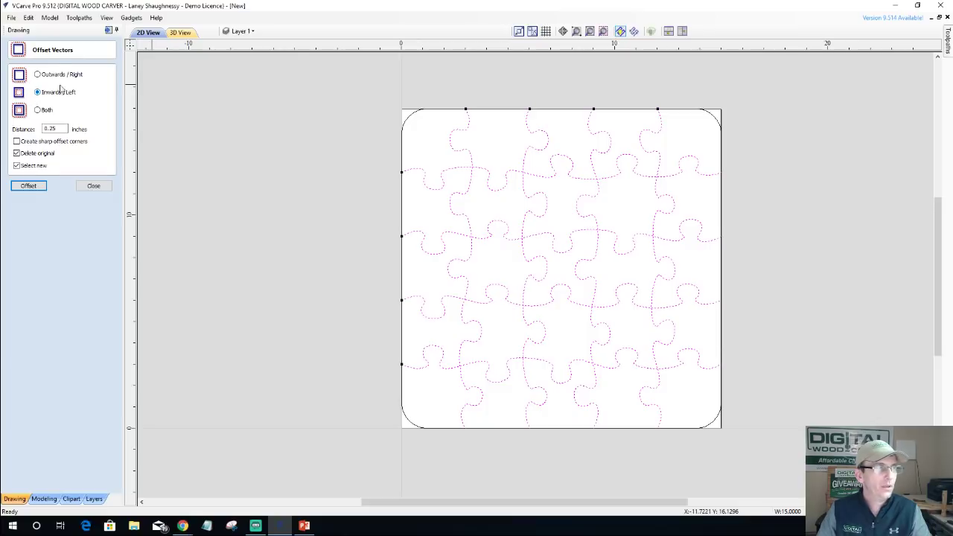
# Offset the selected curves 0.25 inch inward, then 0.25 inch back outward.
pyautogui.click(23, 187)
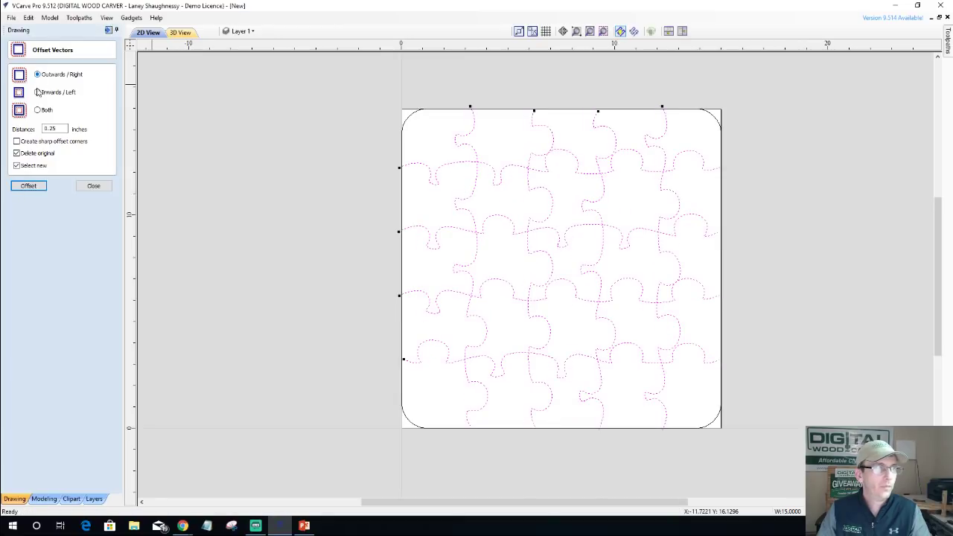
pyautogui.click(30, 187)
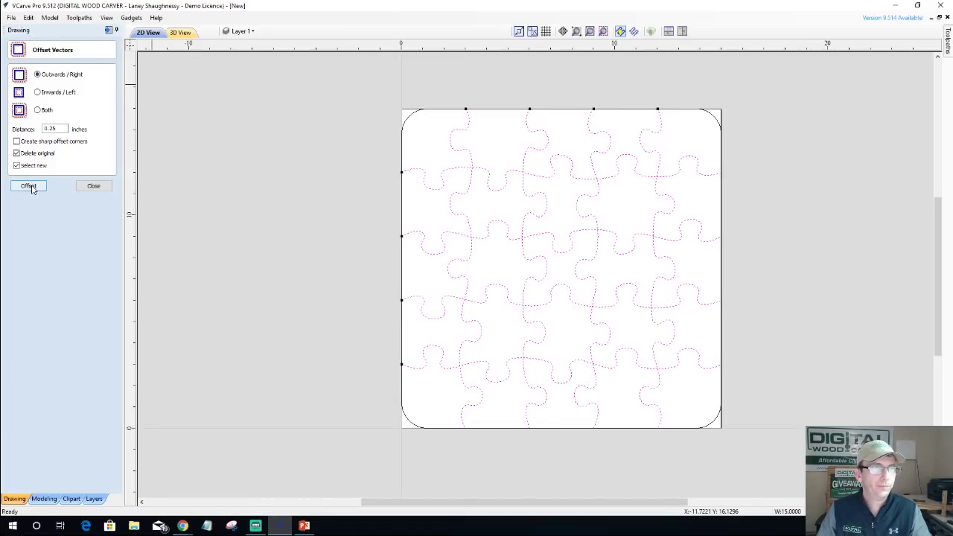
# Close Offset Vectors, show the Original layer, and zoom in to inspect the rounded corners.
pyautogui.click(94, 187)
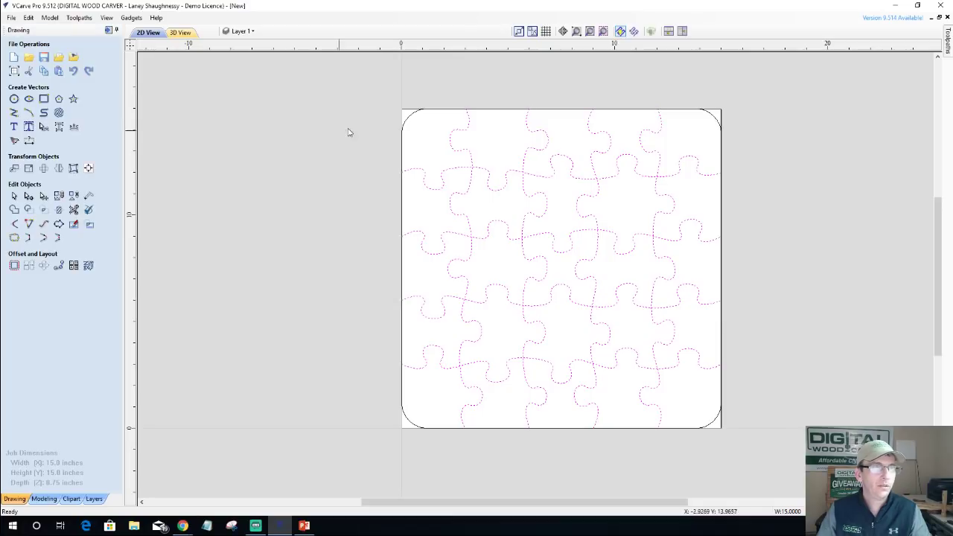
pyautogui.scroll(3, 477, 189)
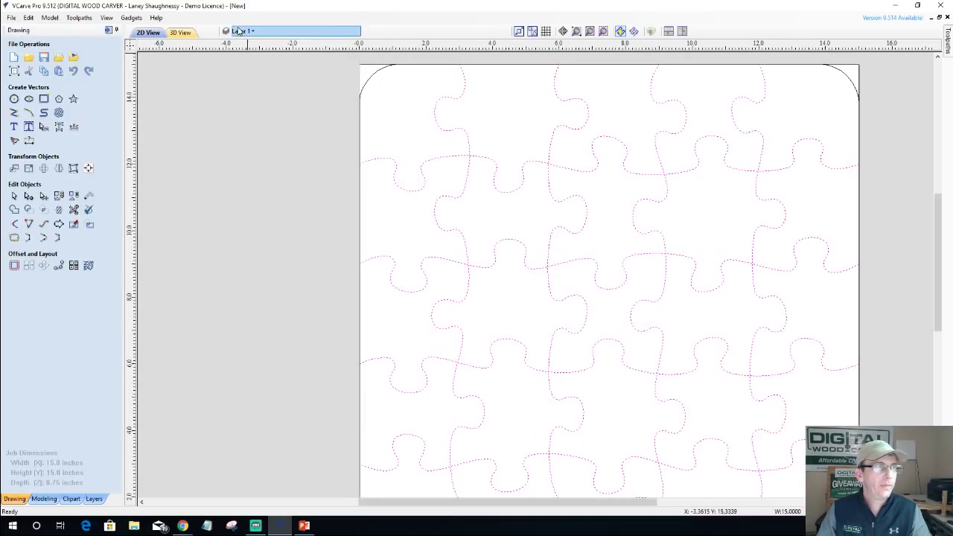
pyautogui.click(243, 32)
pyautogui.click(239, 59)
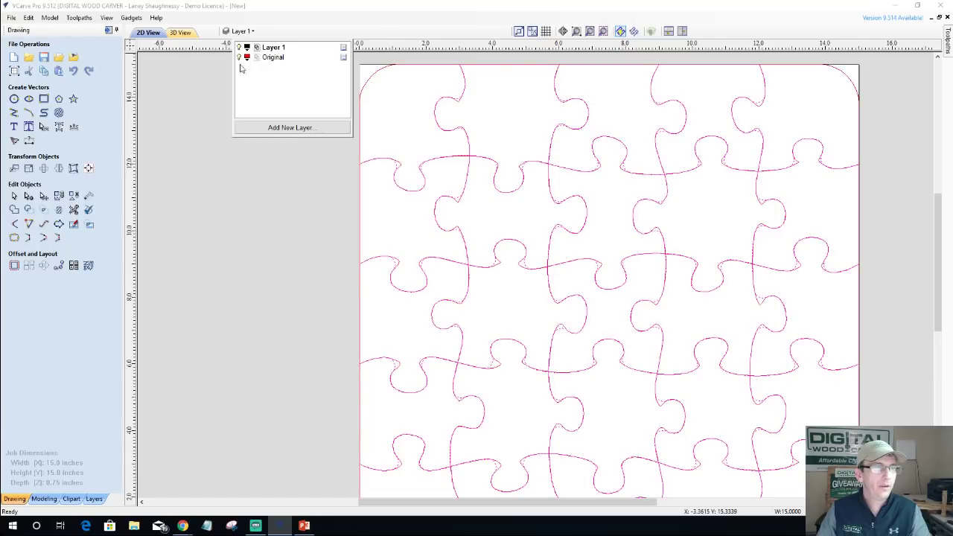
pyautogui.scroll(5, 558, 231)
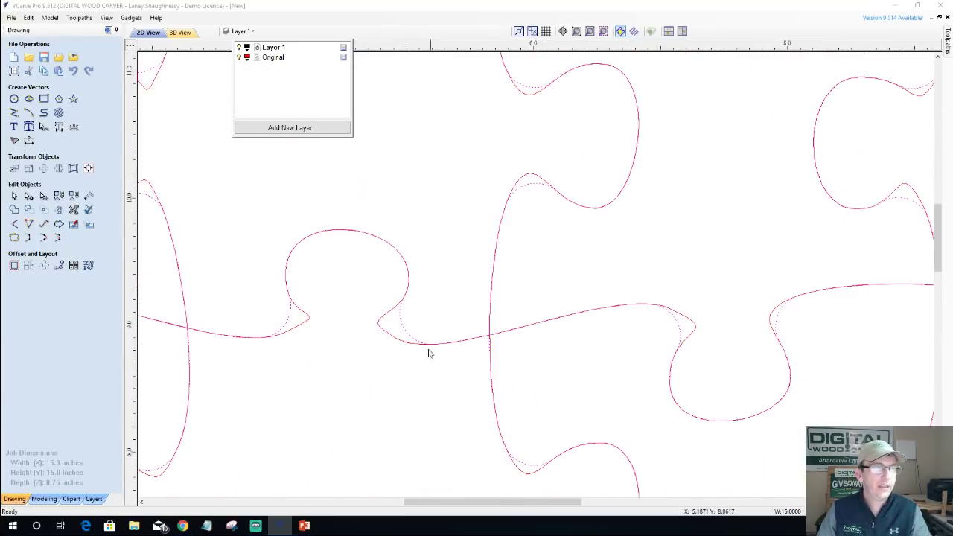
pyautogui.click(470, 197)
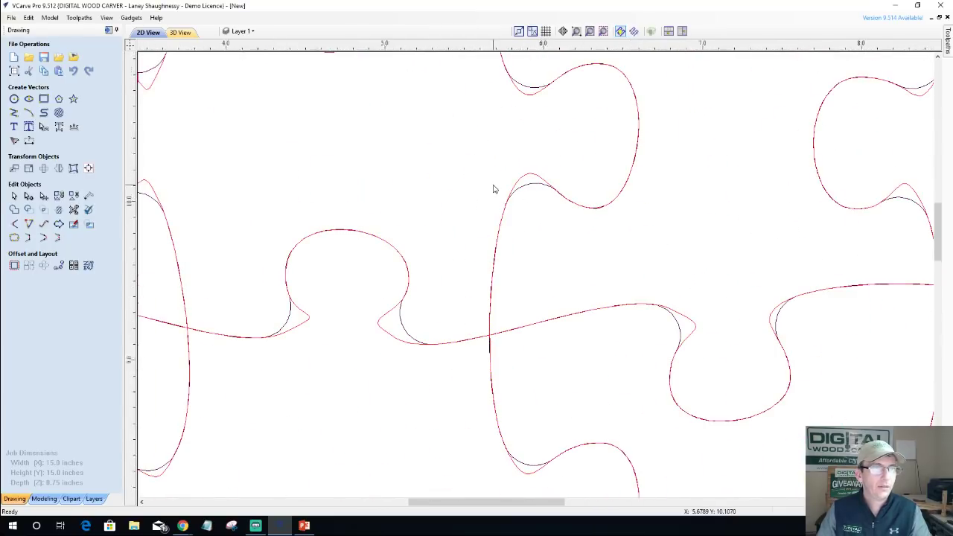
pyautogui.scroll(3, 492, 188)
pyautogui.scroll(-4, 493, 190)
pyautogui.scroll(-2, 494, 193)
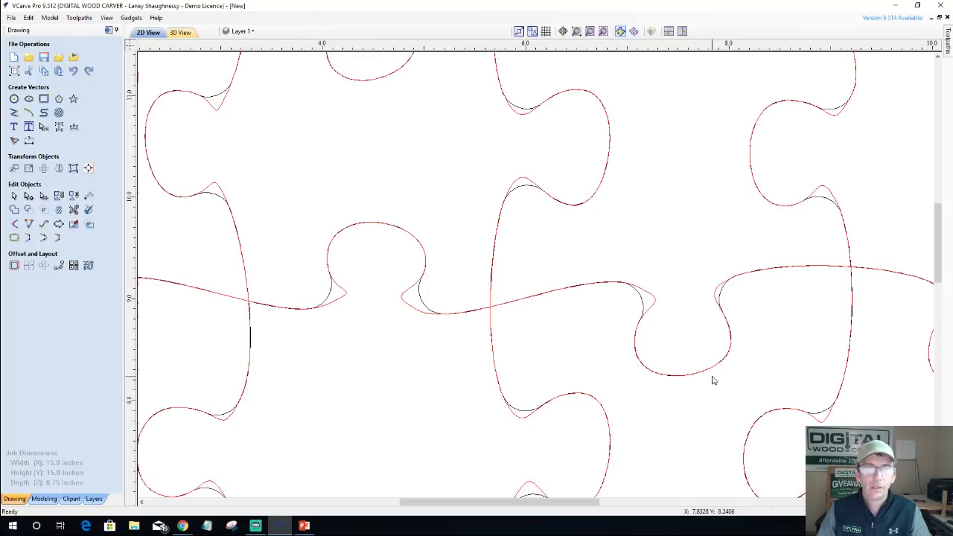
pyautogui.scroll(-5, 712, 380)
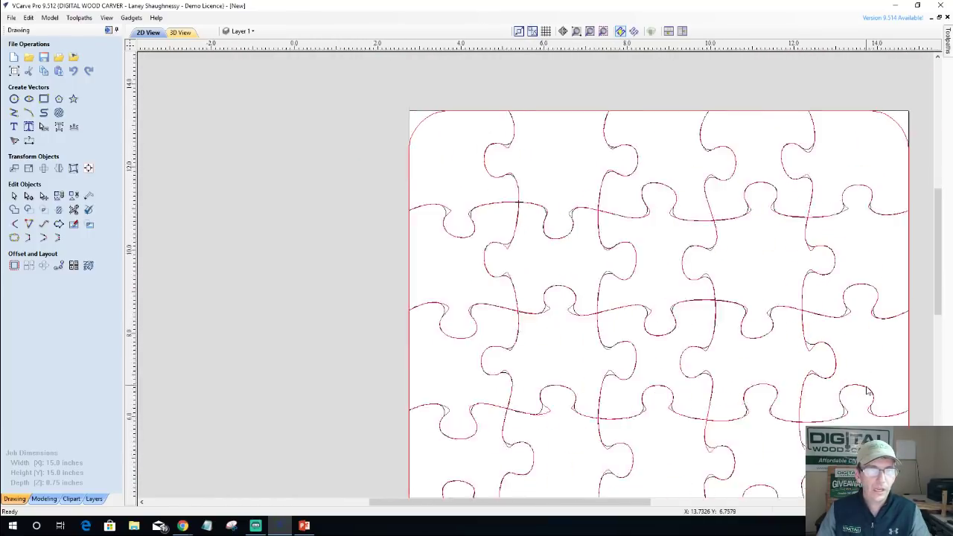
pyautogui.scroll(1, 867, 391)
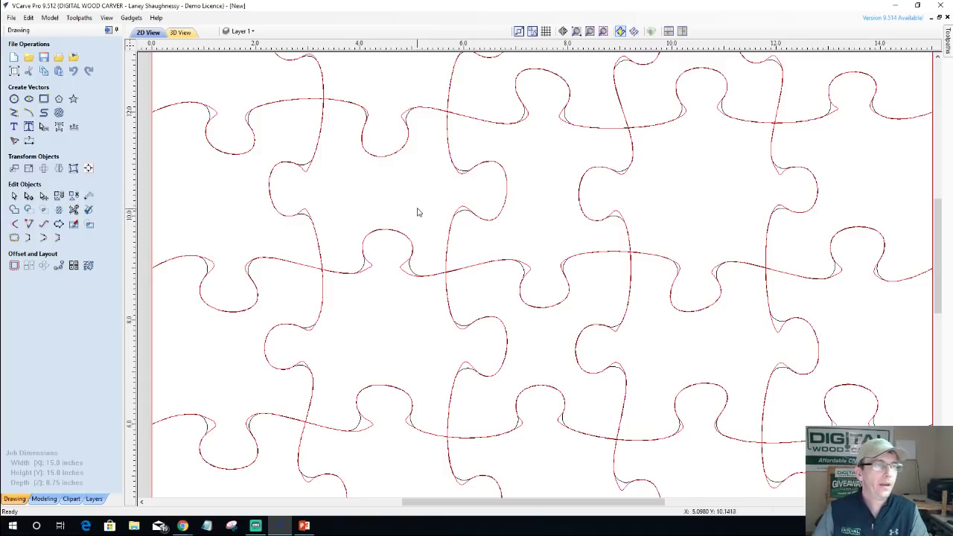
pyautogui.scroll(-5, 417, 213)
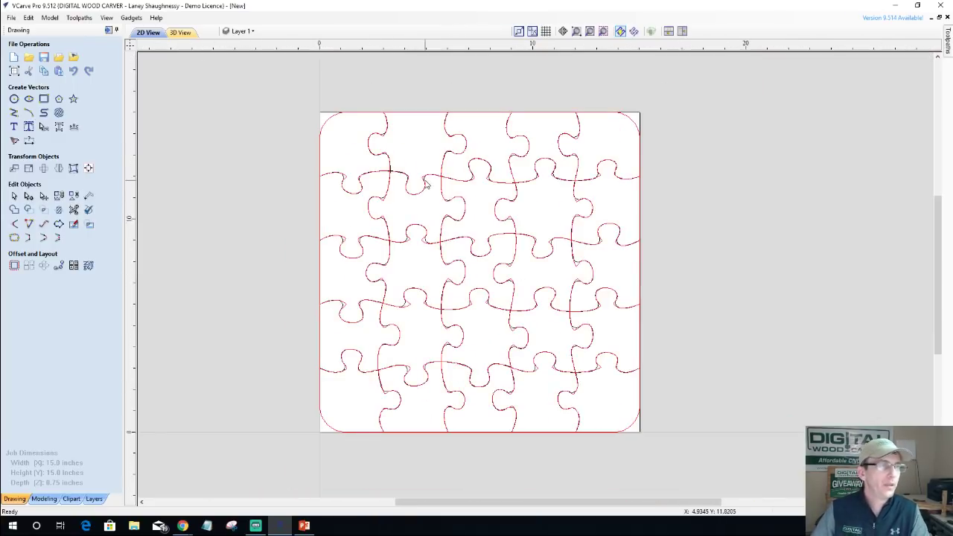
# Hide the red Original layer so only the black Layer 1 lines show.
pyautogui.click(240, 31)
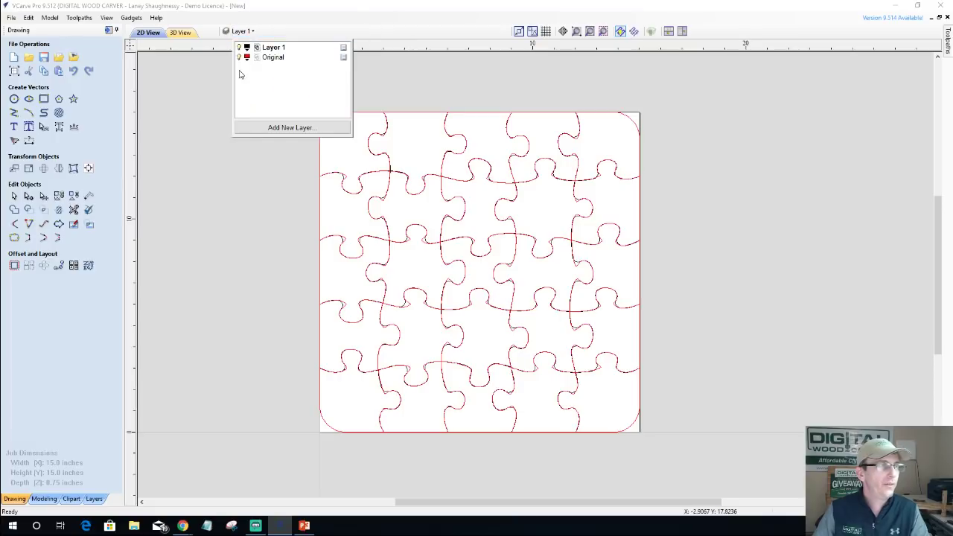
pyautogui.click(239, 58)
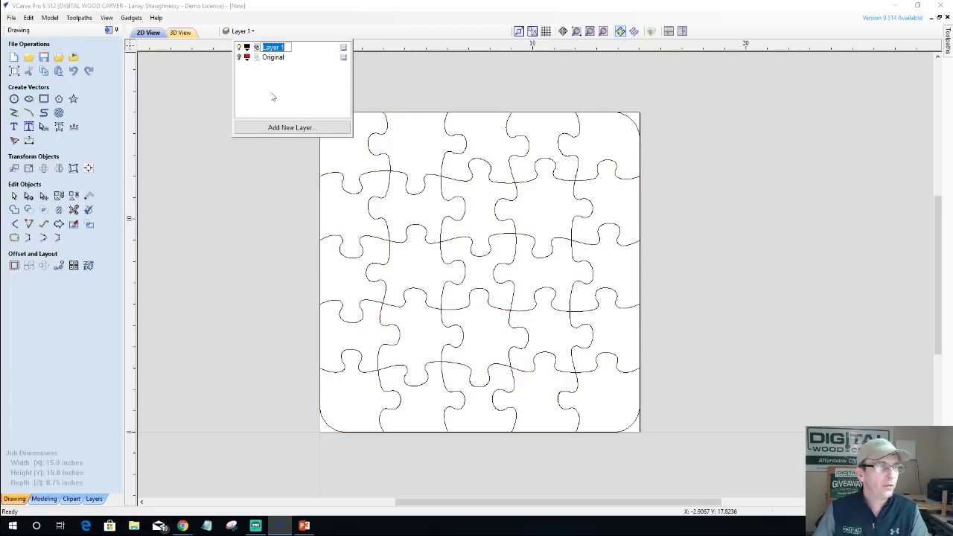
pyautogui.scroll(-3, 477, 246)
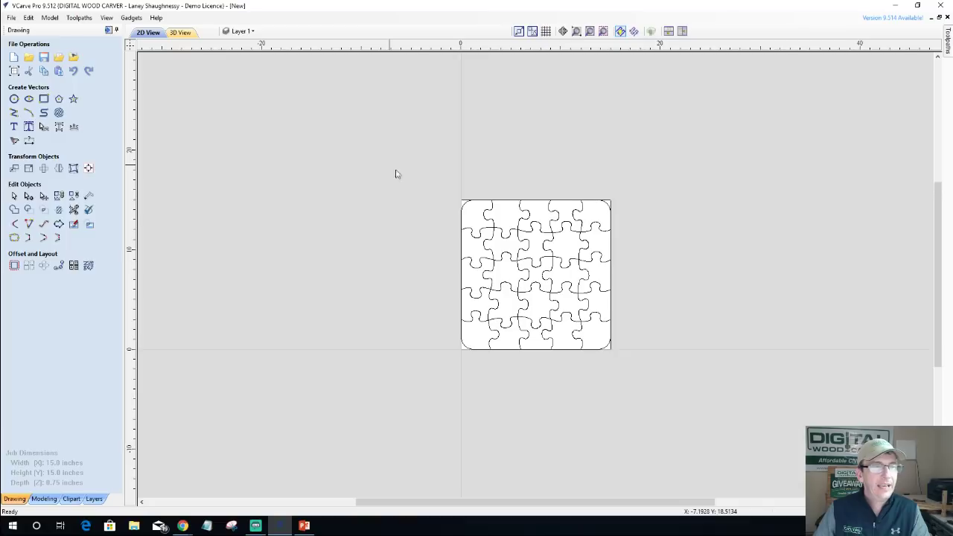
pyautogui.scroll(2, 454, 208)
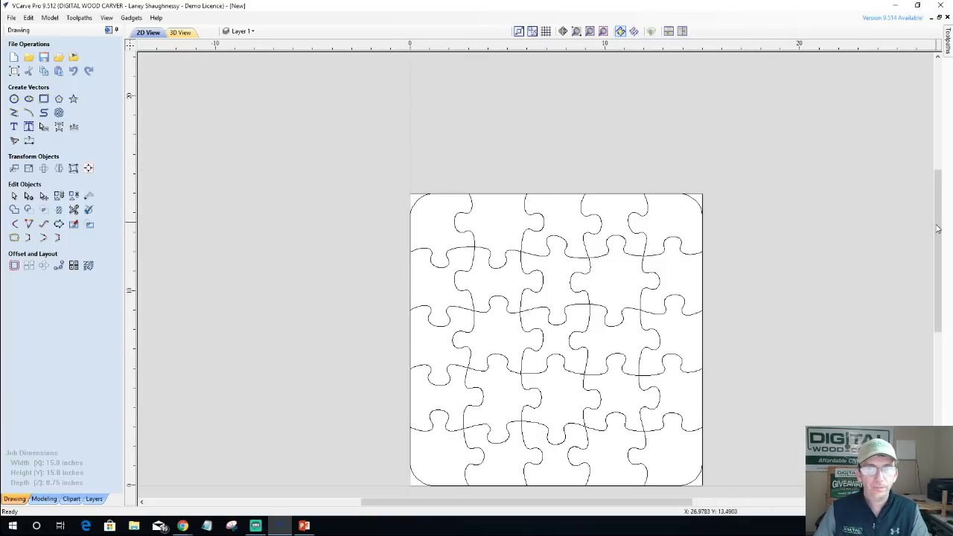
# Select all the puzzle vectors with Ctrl+A.
pyautogui.moveTo(939, 229); pyautogui.dragTo(939, 250)
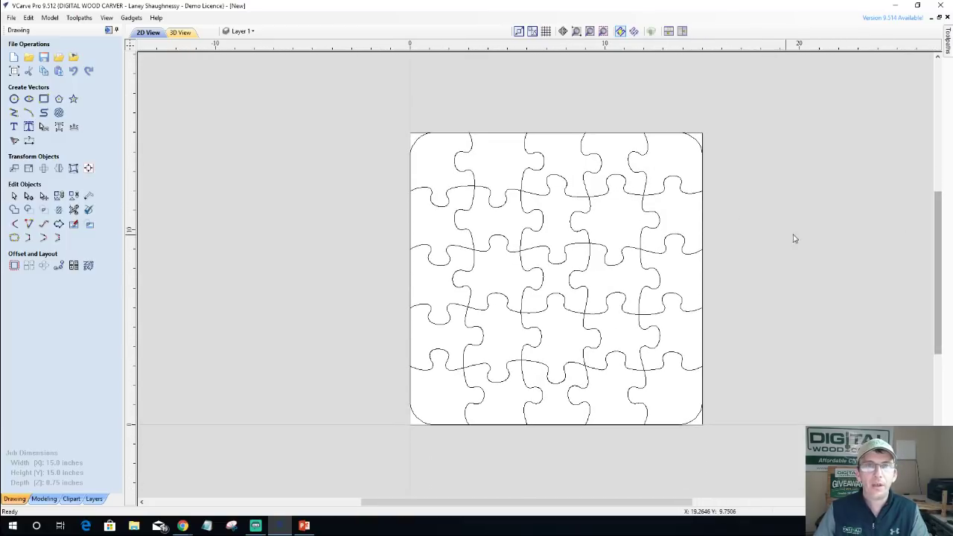
pyautogui.click(474, 192)
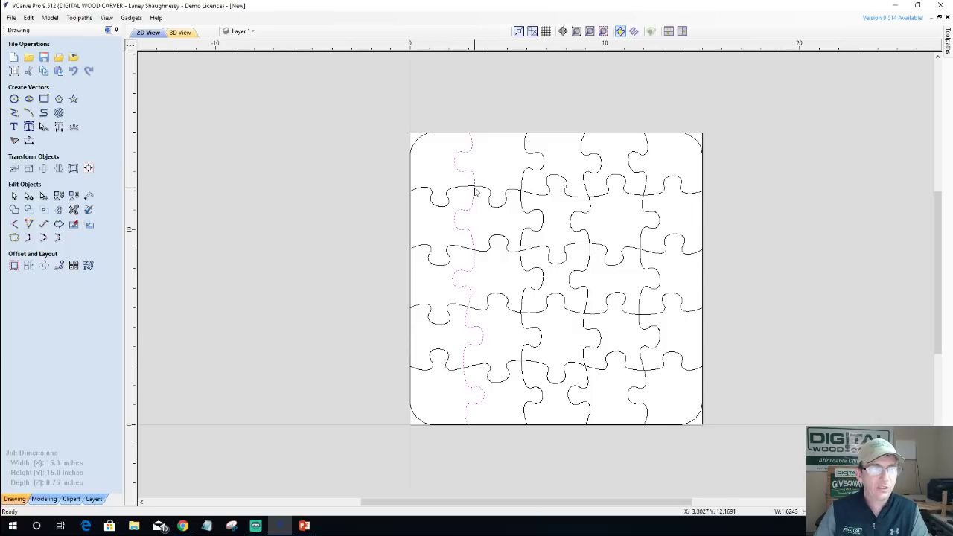
pyautogui.click(492, 193)
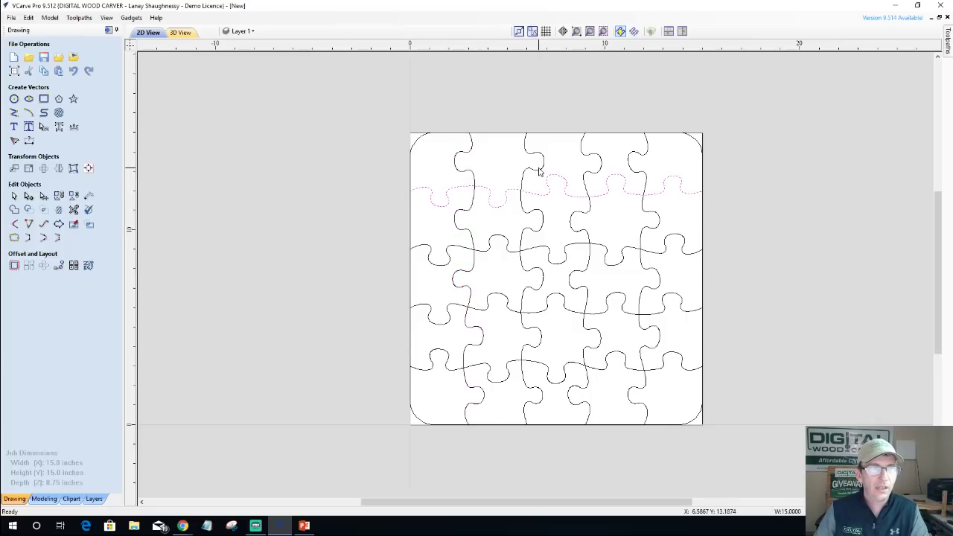
pyautogui.press('Escape')
pyautogui.scroll(-3, 540, 175)
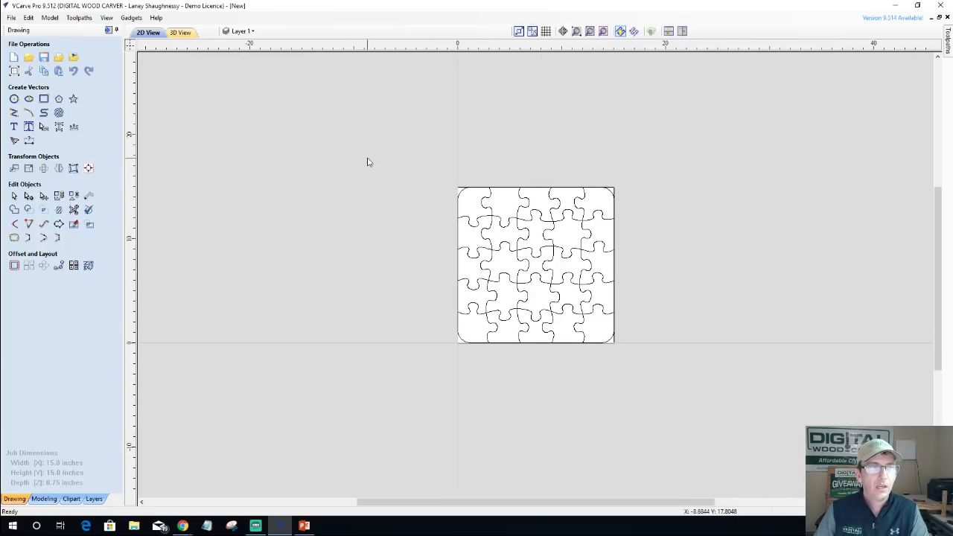
pyautogui.hotkey('ctrl', 'a')
pyautogui.scroll(-1, 616, 324)
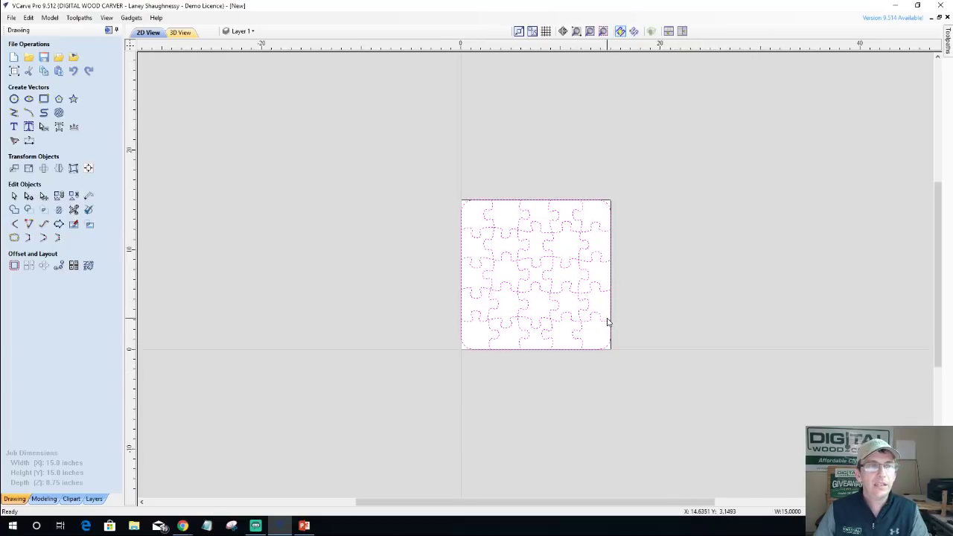
# Place a copy of the puzzle above the material.
pyautogui.click(533, 262)
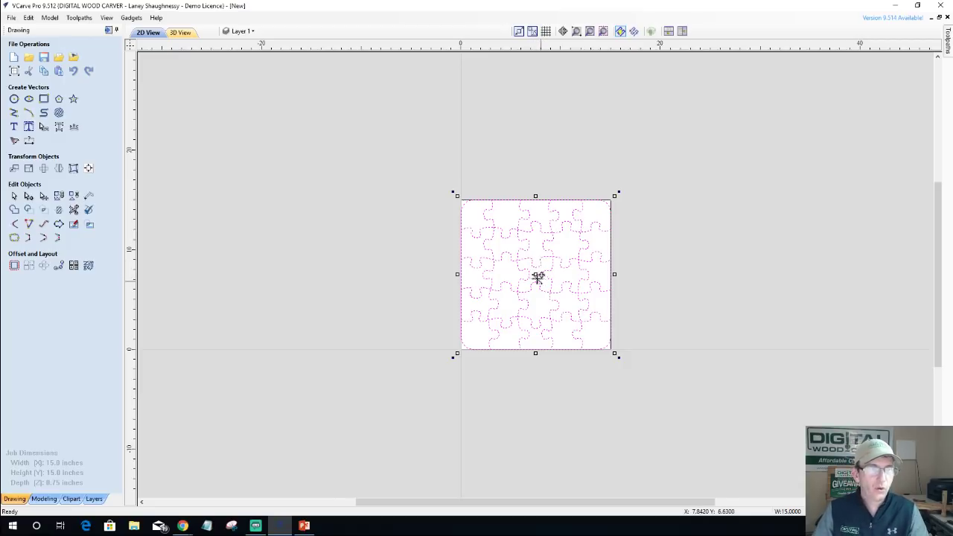
pyautogui.moveTo(537, 274); pyautogui.dragTo(542, 95)
pyautogui.scroll(-2, 592, 168)
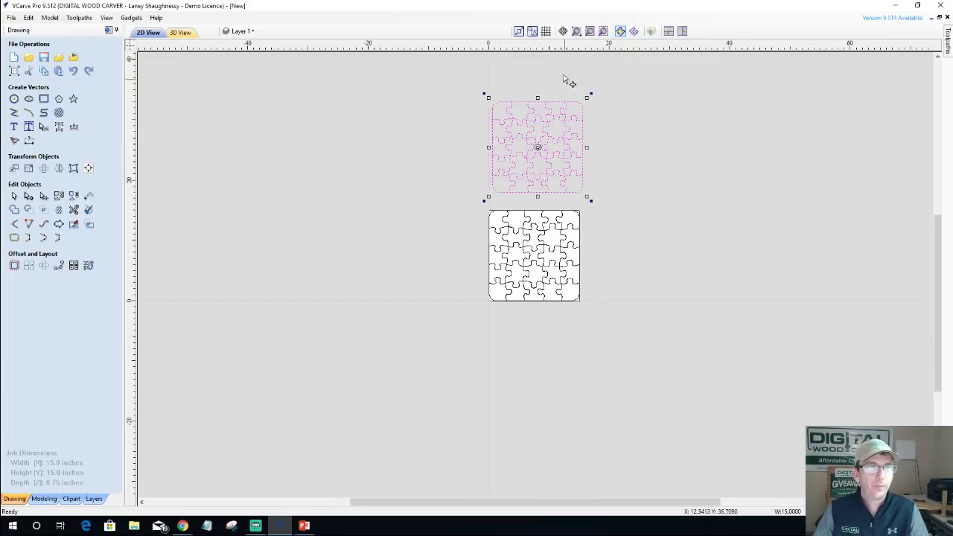
pyautogui.scroll(3, 569, 79)
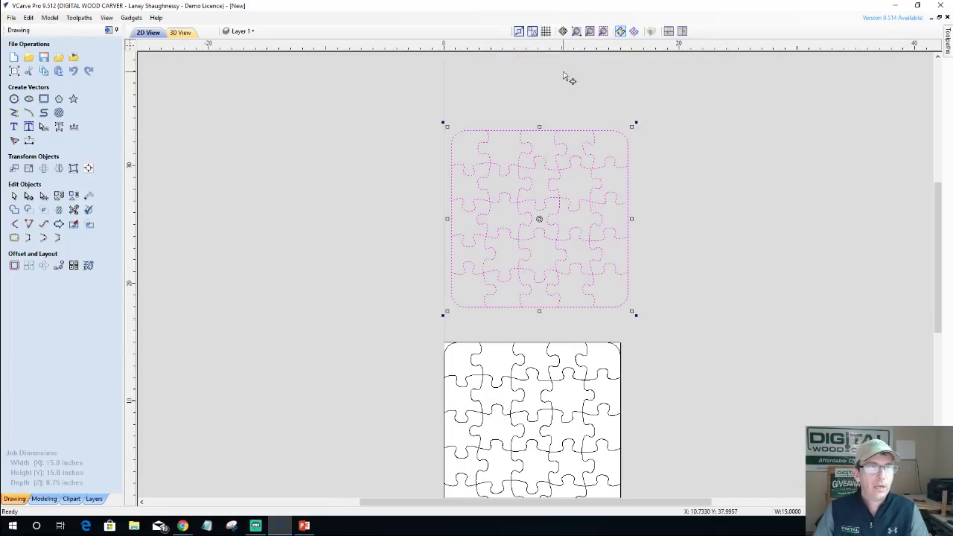
# Place a second copy of the puzzle to the right of the first.
pyautogui.click(527, 238)
pyautogui.moveTo(427, 102); pyautogui.dragTo(685, 320)
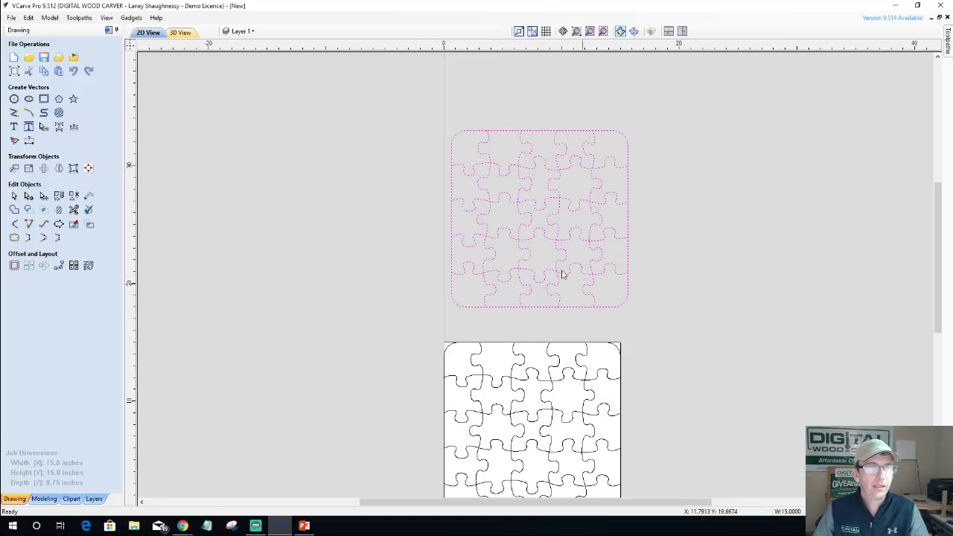
pyautogui.click(546, 240)
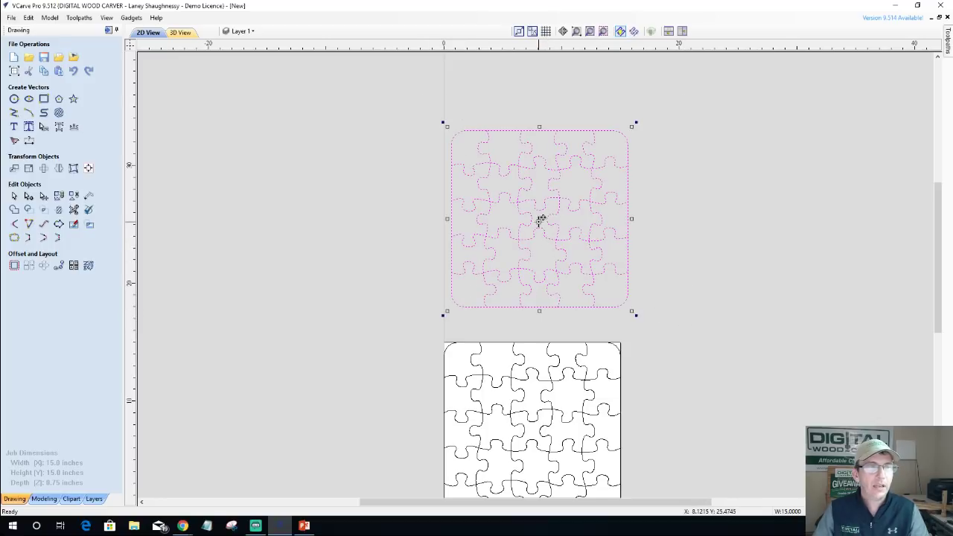
pyautogui.moveTo(542, 216); pyautogui.dragTo(745, 215)
# Delete the puzzle lines from the material square.
pyautogui.scroll(-2, 633, 273)
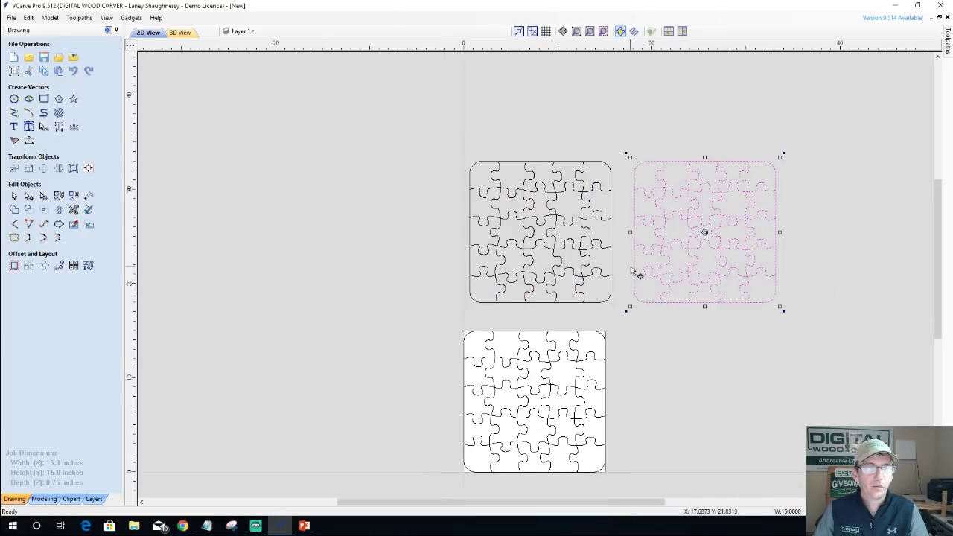
pyautogui.moveTo(366, 305); pyautogui.dragTo(597, 445)
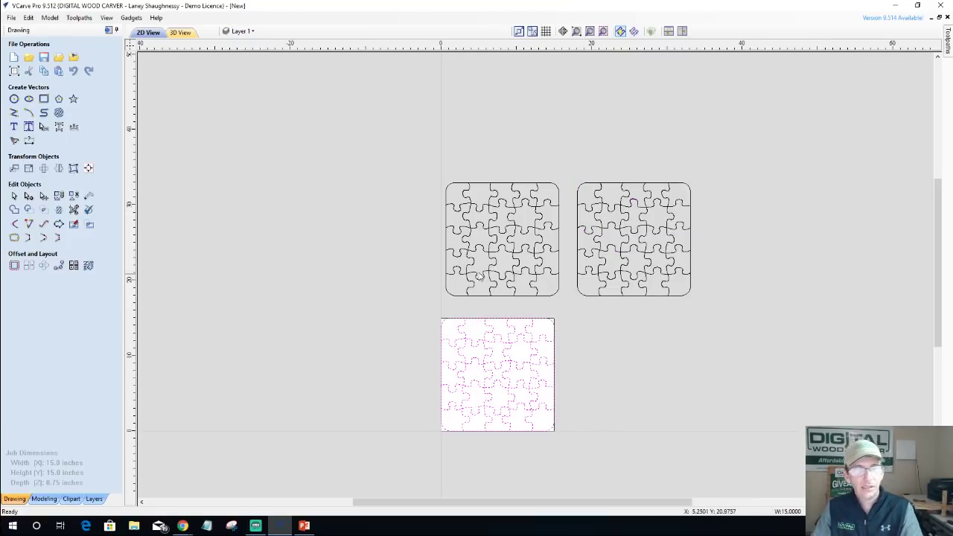
pyautogui.press('Delete')
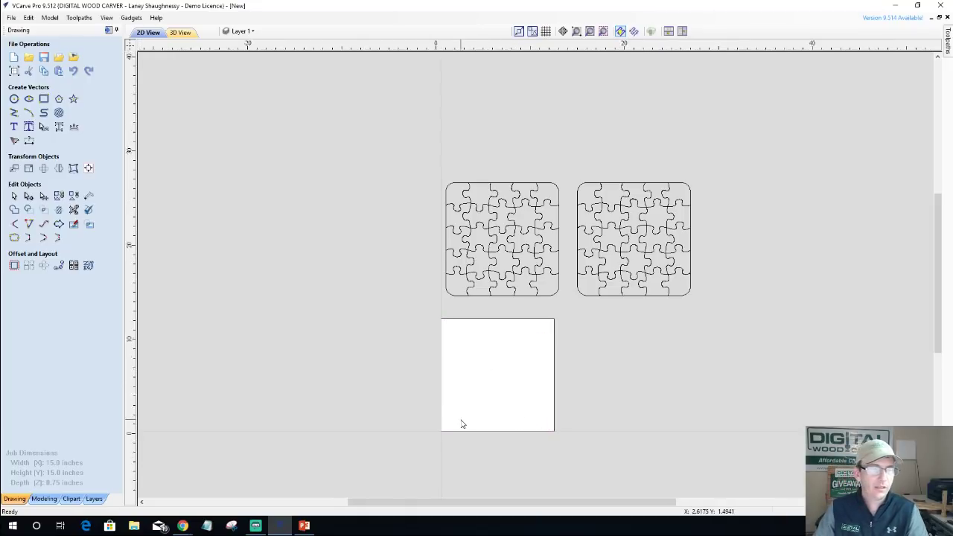
# Toggle the Original layer on and off, leaving it hidden, then start Interactive Trim.
pyautogui.scroll(2, 463, 423)
pyautogui.click(239, 31)
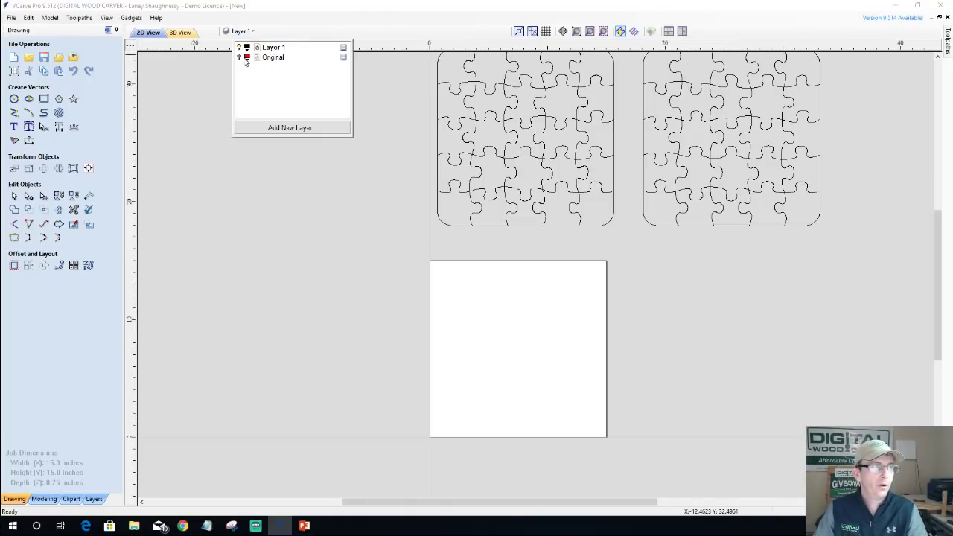
pyautogui.click(239, 58)
pyautogui.click(239, 58)
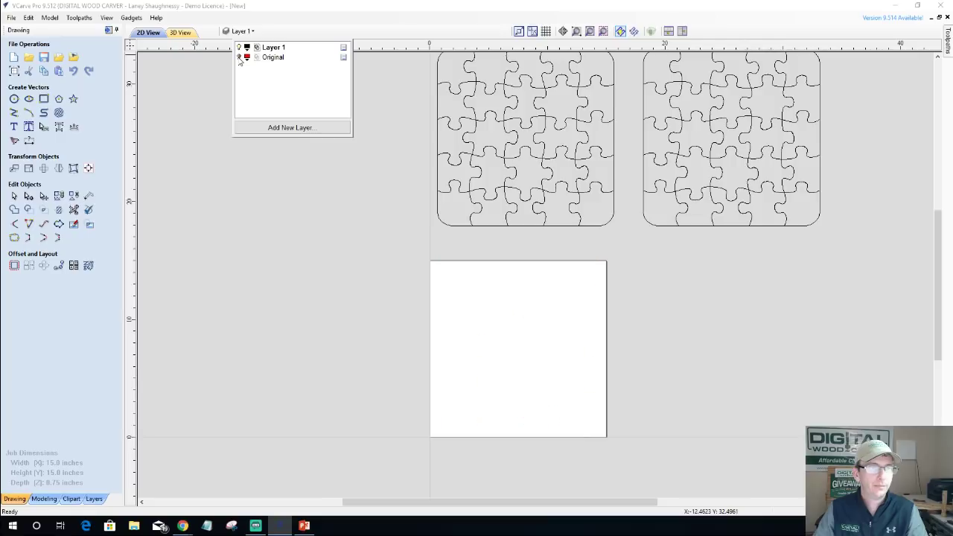
pyautogui.click(239, 58)
pyautogui.click(239, 58)
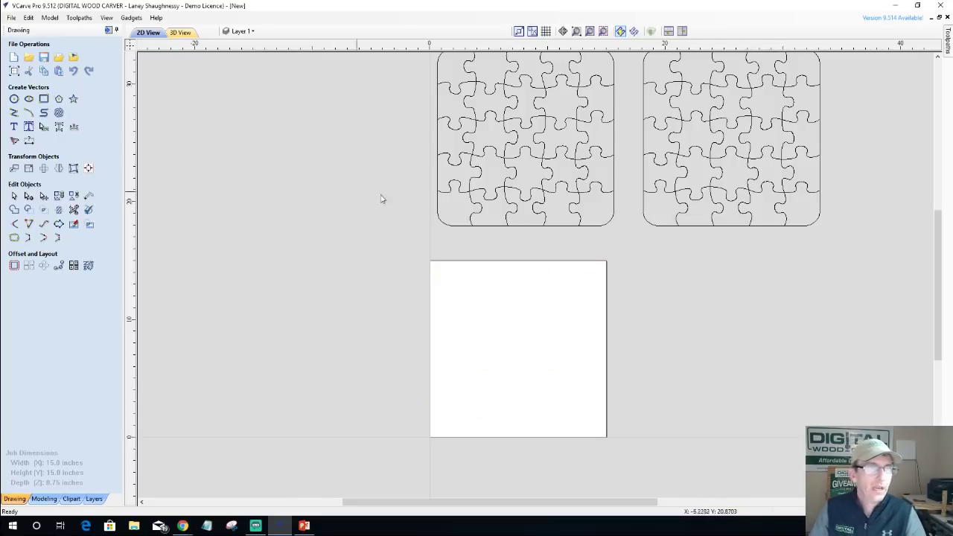
pyautogui.scroll(-1, 383, 198)
pyautogui.scroll(1, 507, 85)
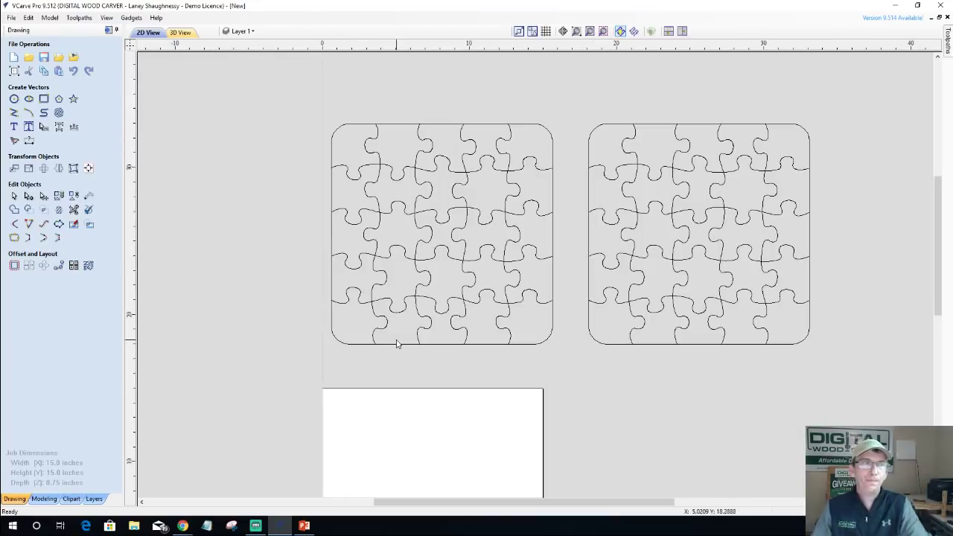
pyautogui.click(73, 211)
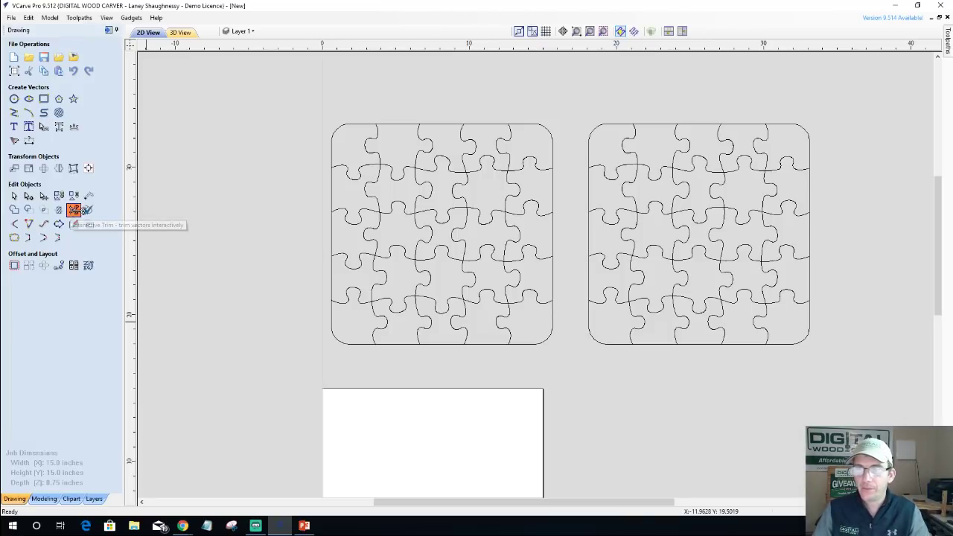
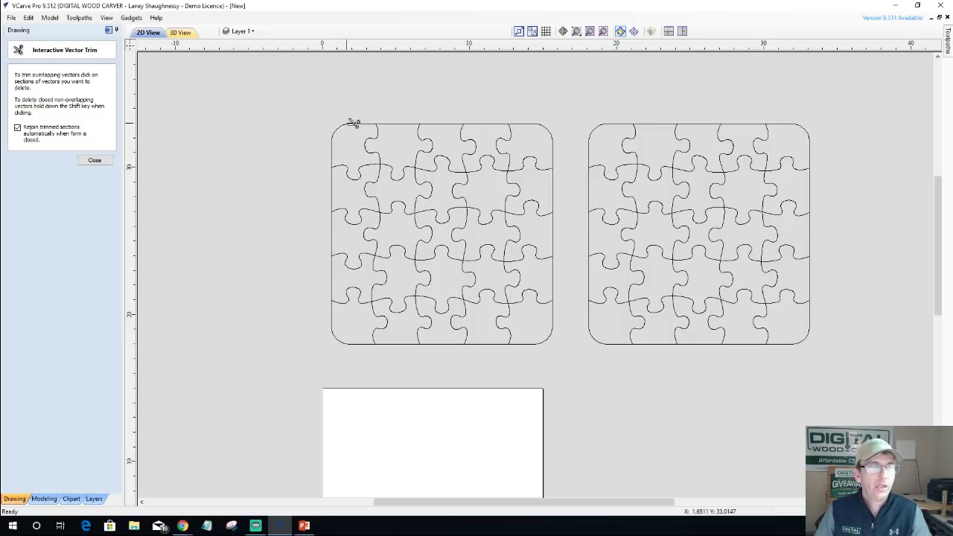
# Trim away the left puzzle's left border, its corners and edge tabs.
pyautogui.click(352, 122)
pyautogui.click(338, 164)
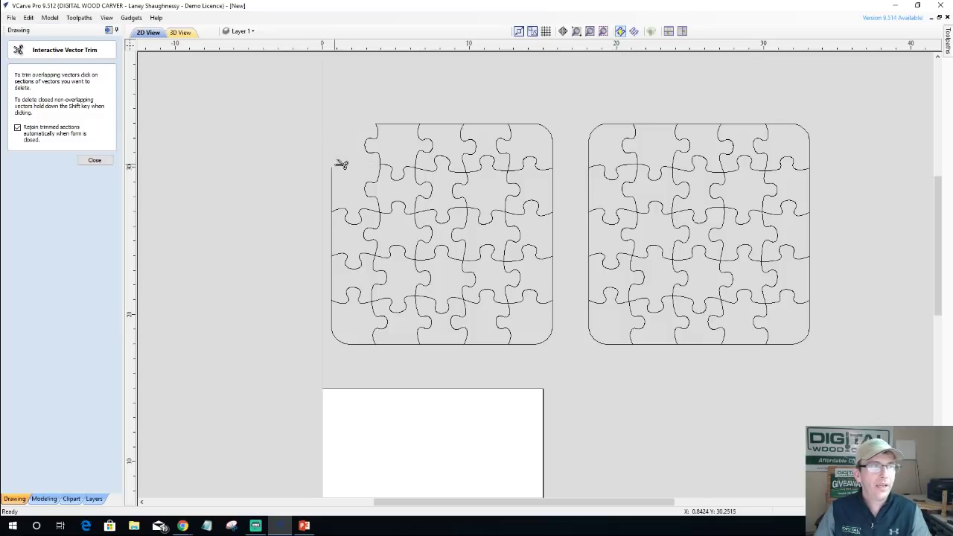
pyautogui.click(334, 186)
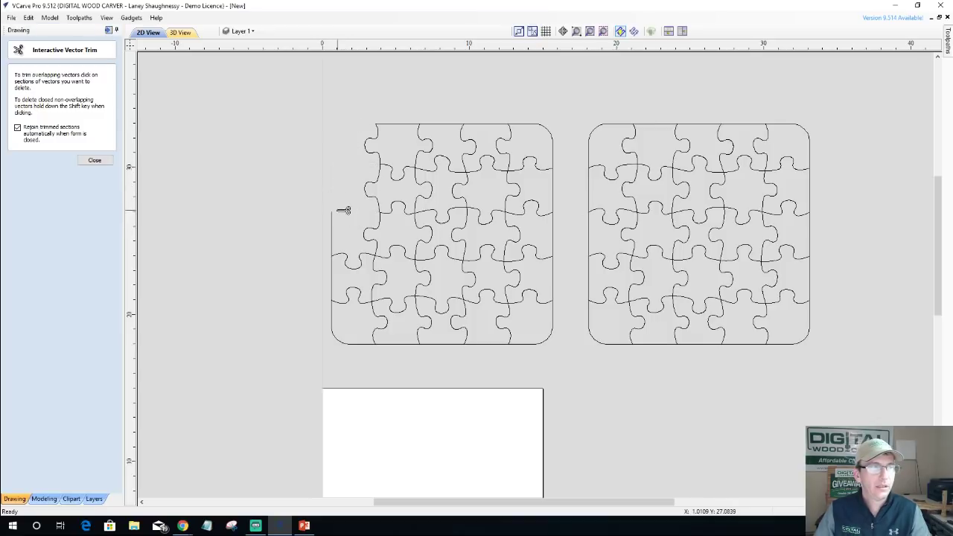
pyautogui.click(335, 227)
pyautogui.click(343, 254)
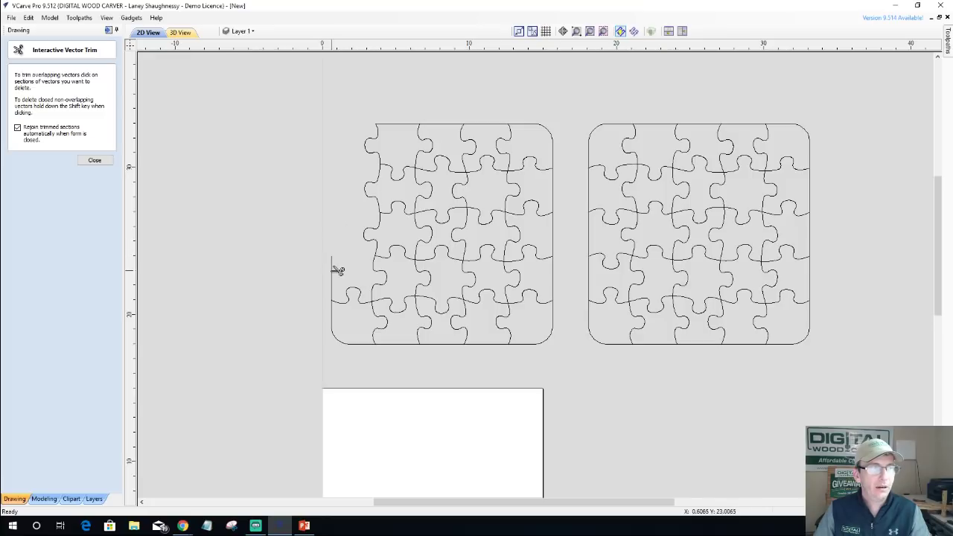
pyautogui.click(333, 274)
pyautogui.click(351, 294)
pyautogui.click(335, 319)
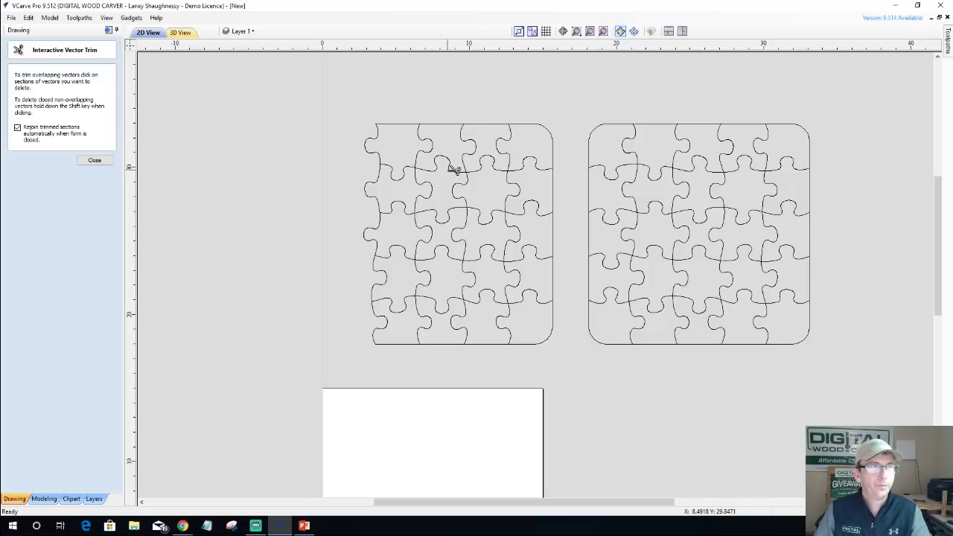
# Cut the four lines joining the left puzzle's first two columns.
pyautogui.scroll(2, 454, 174)
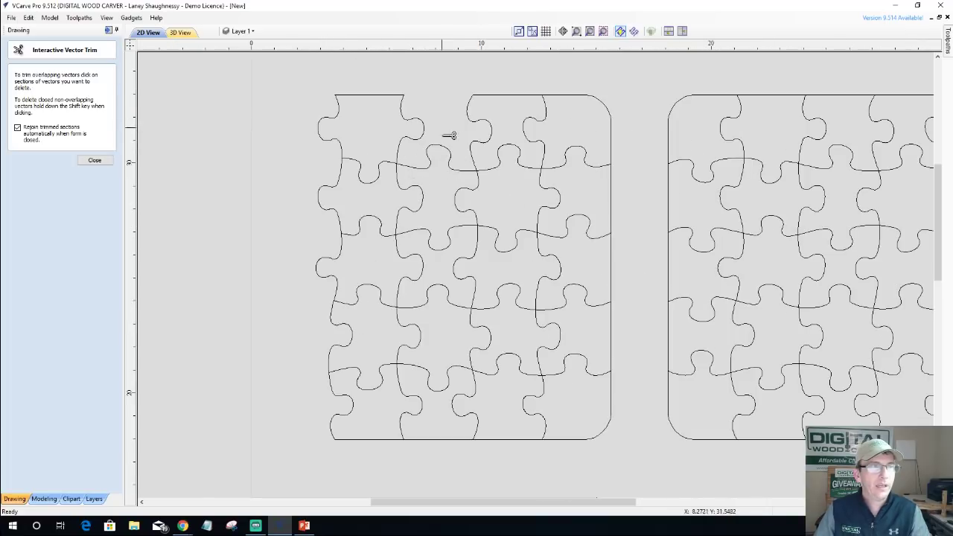
pyautogui.click(442, 156)
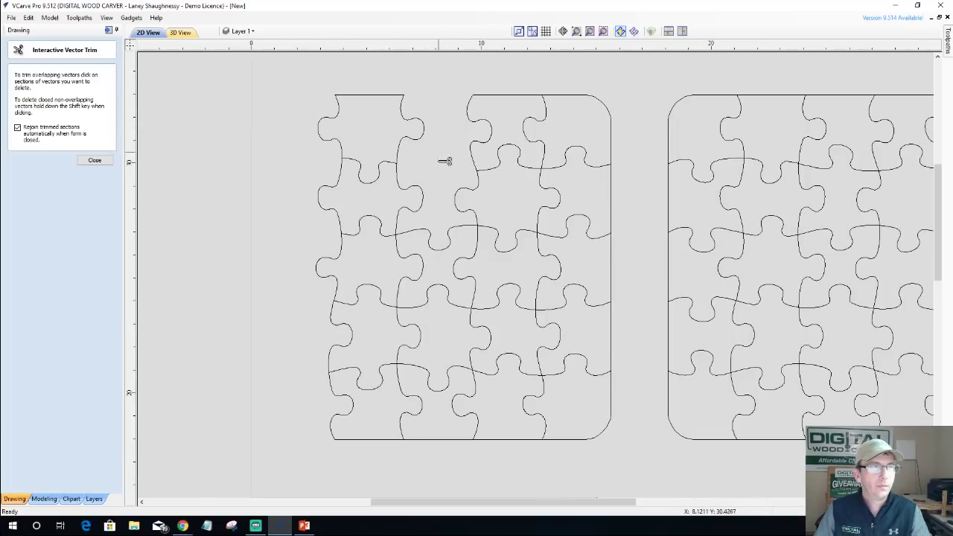
pyautogui.click(445, 248)
pyautogui.click(444, 287)
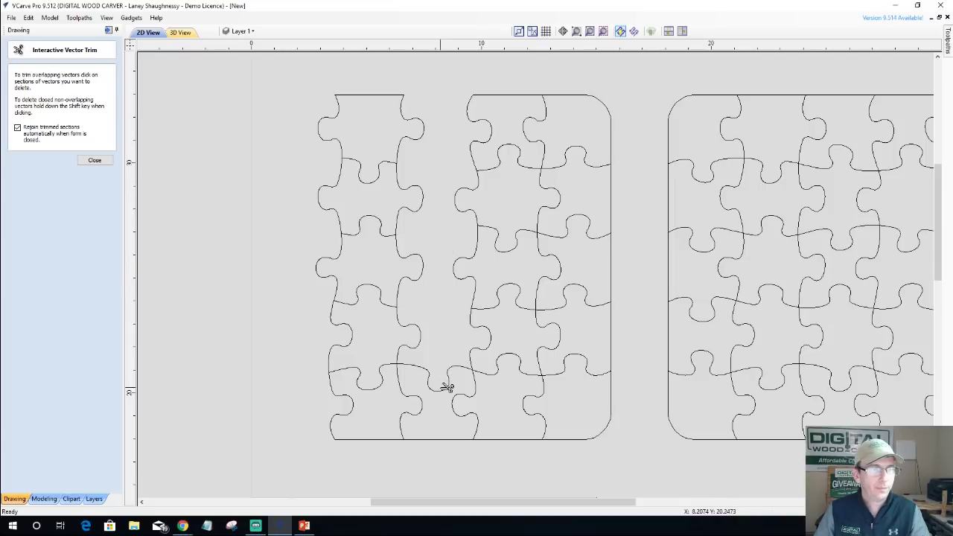
pyautogui.click(447, 388)
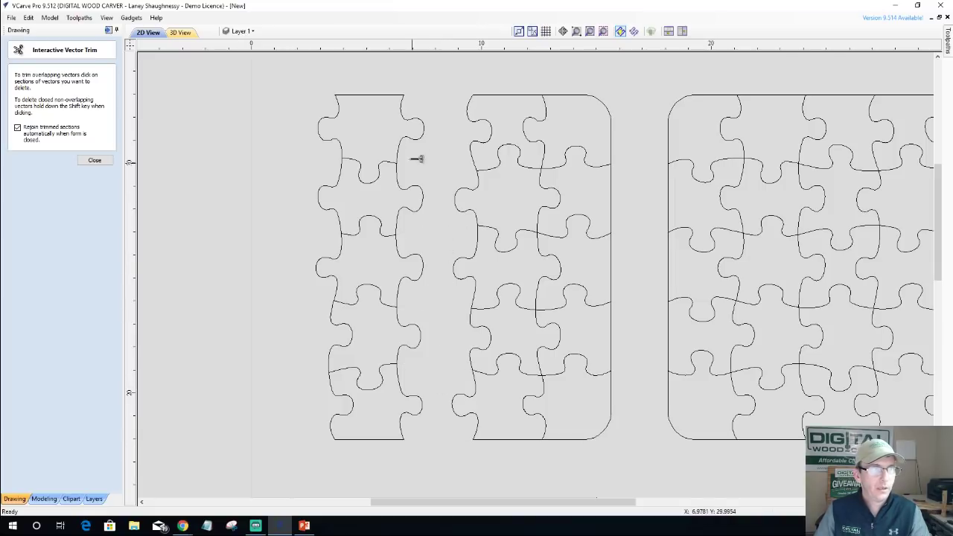
# Trim away the left puzzle's right border, connector curves and rounded corners.
pyautogui.click(586, 99)
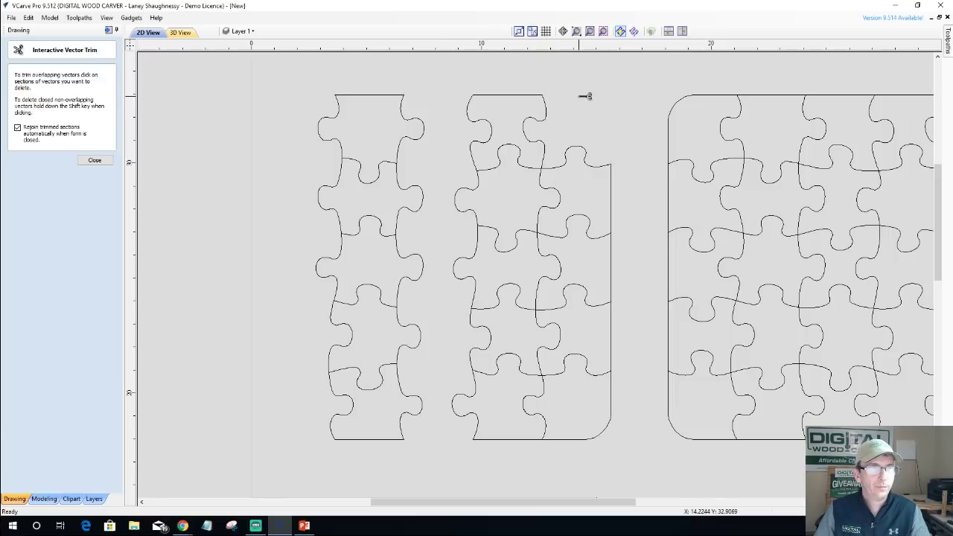
pyautogui.click(587, 153)
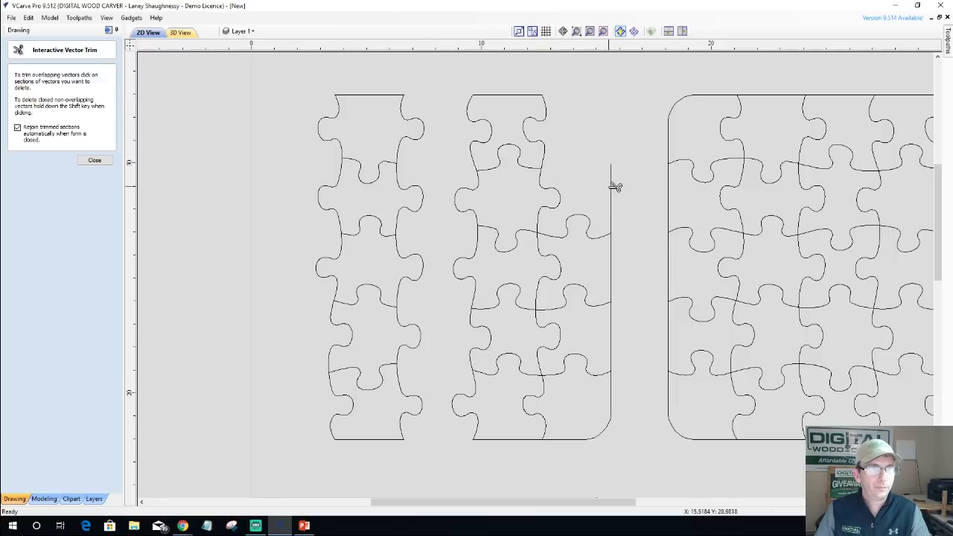
pyautogui.click(612, 190)
pyautogui.click(600, 237)
pyautogui.click(612, 252)
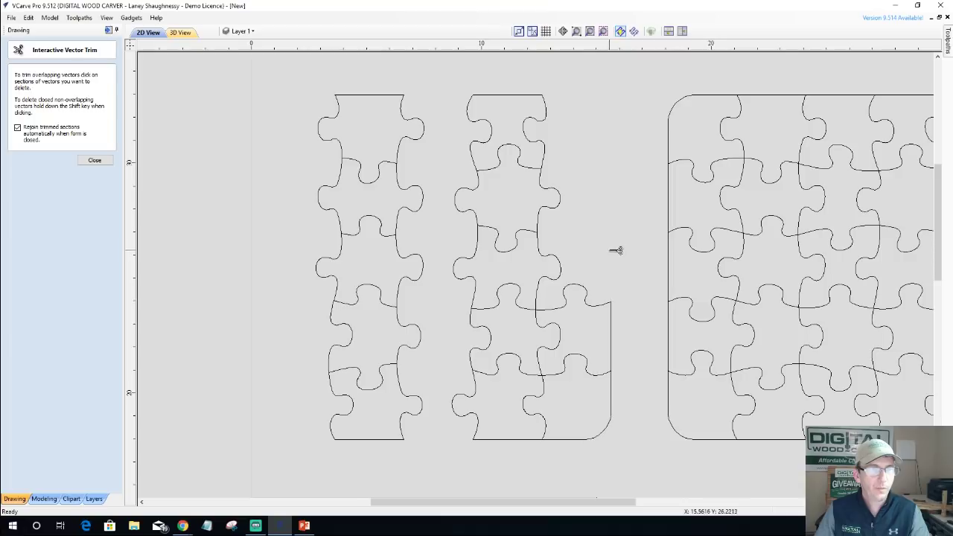
pyautogui.click(600, 304)
pyautogui.click(612, 354)
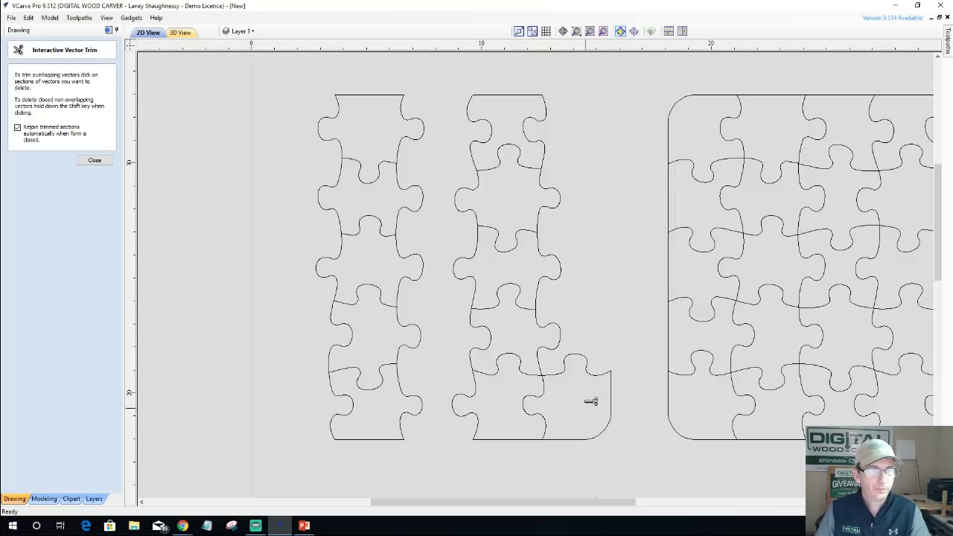
pyautogui.click(605, 373)
pyautogui.click(611, 390)
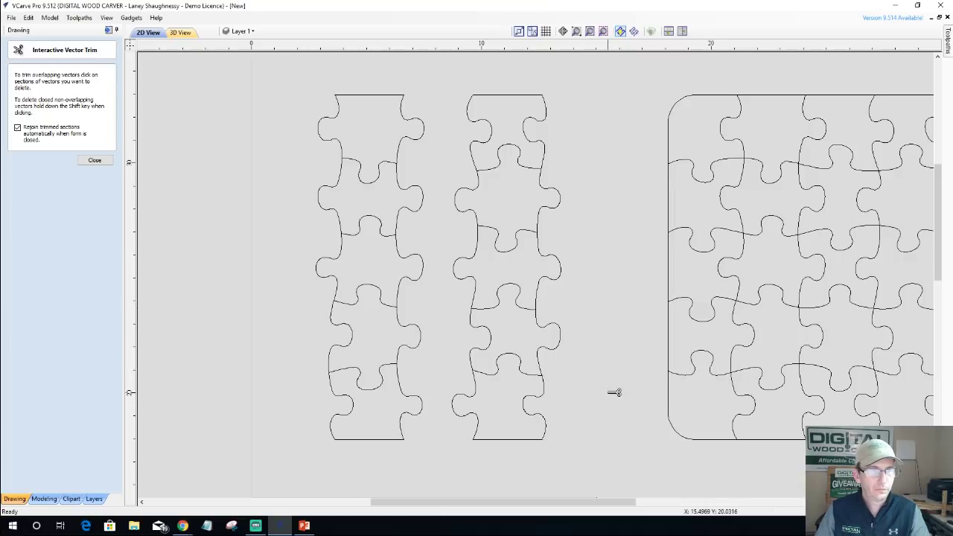
pyautogui.scroll(-2, 463, 181)
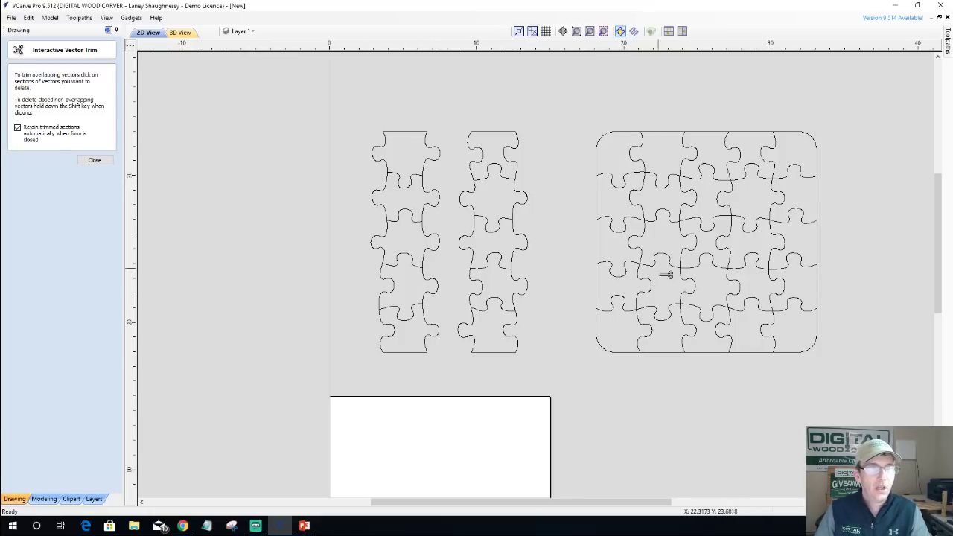
# Cut the top edge, four connectors and bottom edge between the right puzzle's first two columns.
pyautogui.scroll(2, 685, 269)
pyautogui.scroll(-1, 685, 251)
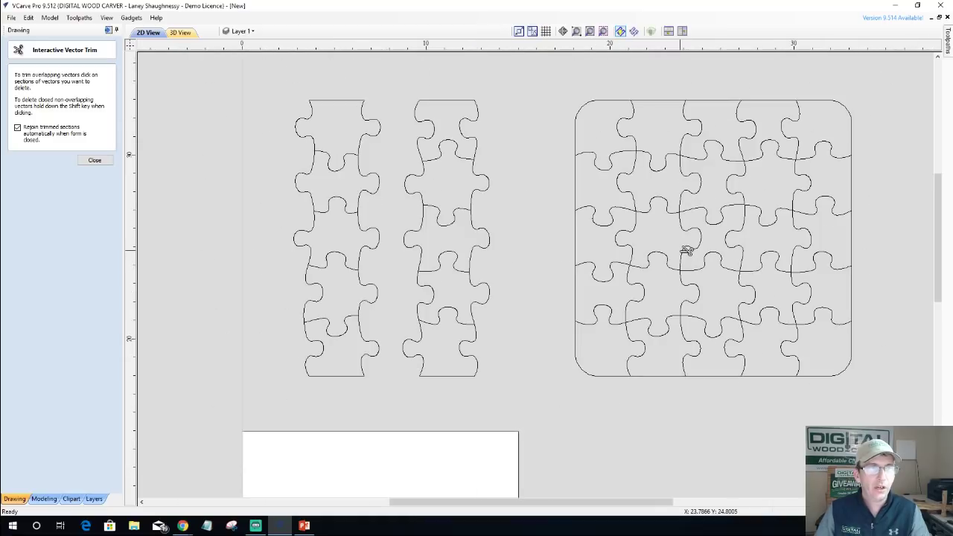
pyautogui.click(662, 100)
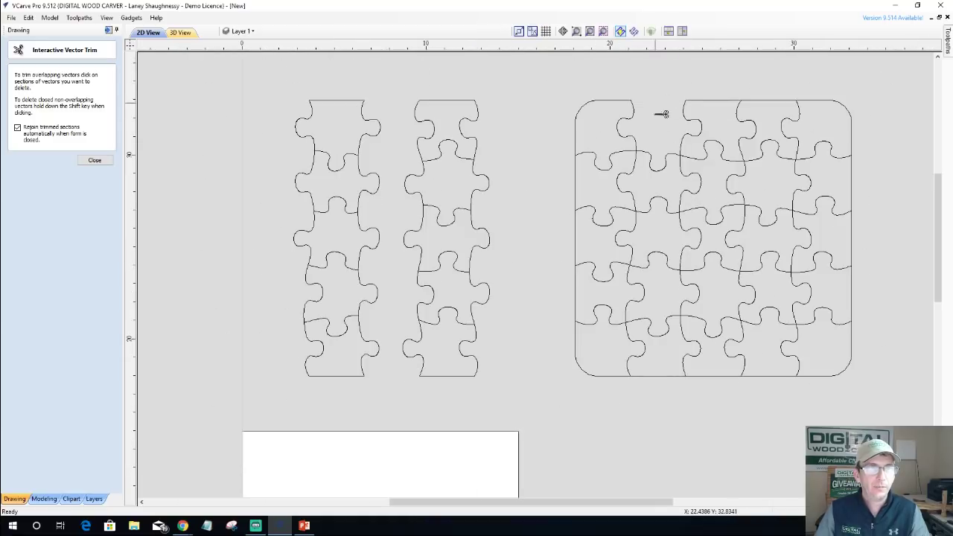
pyautogui.click(659, 159)
pyautogui.click(658, 201)
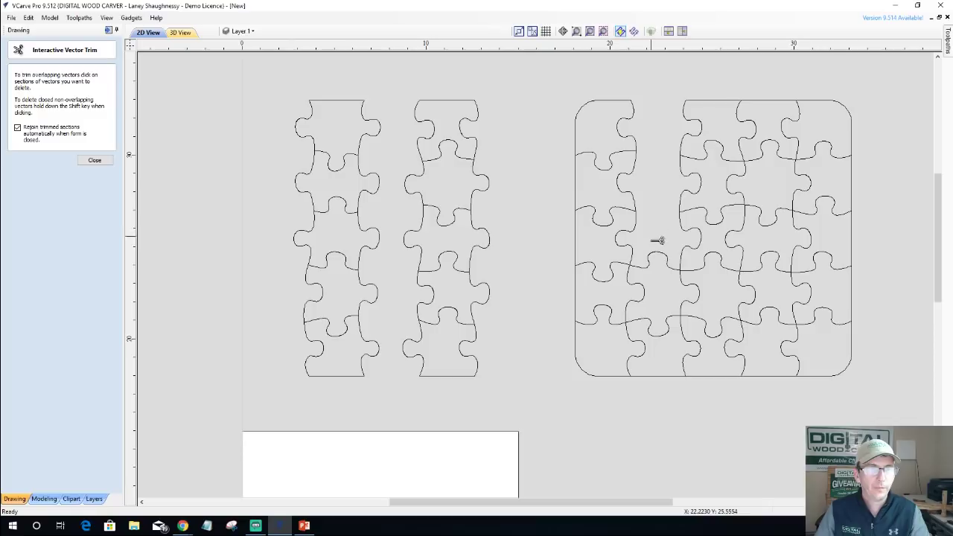
pyautogui.click(659, 255)
pyautogui.click(660, 325)
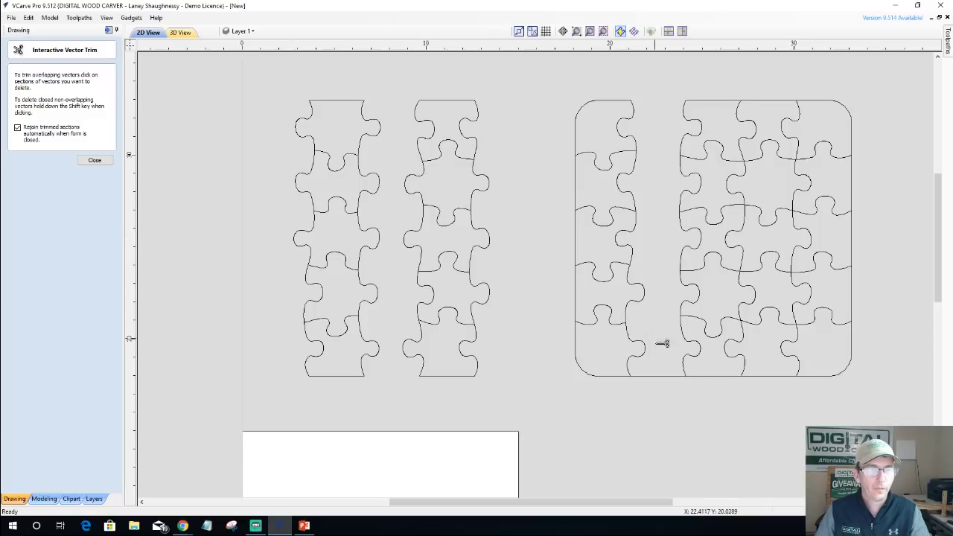
pyautogui.click(670, 376)
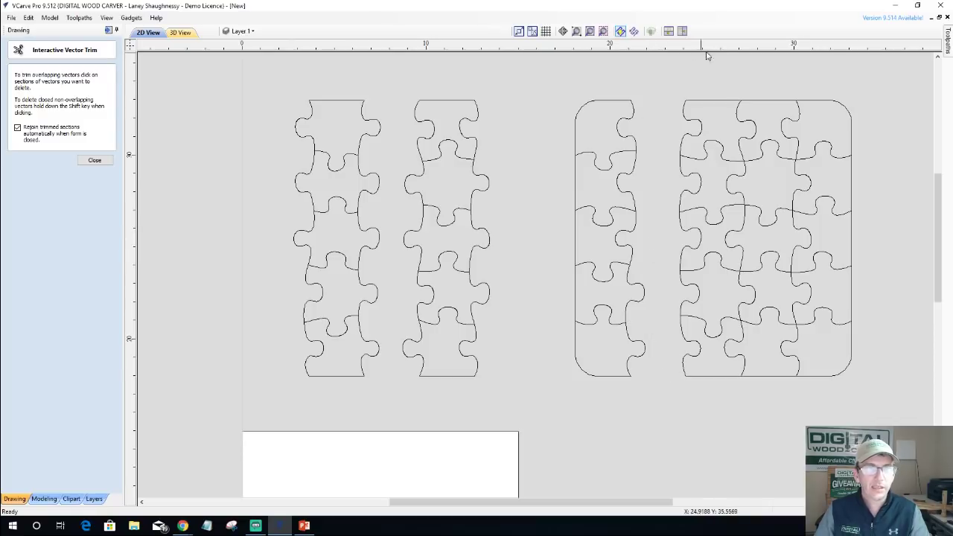
# Cut the connectors in the middle column gap, undoing one mistaken trim.
pyautogui.click(772, 103)
pyautogui.click(769, 159)
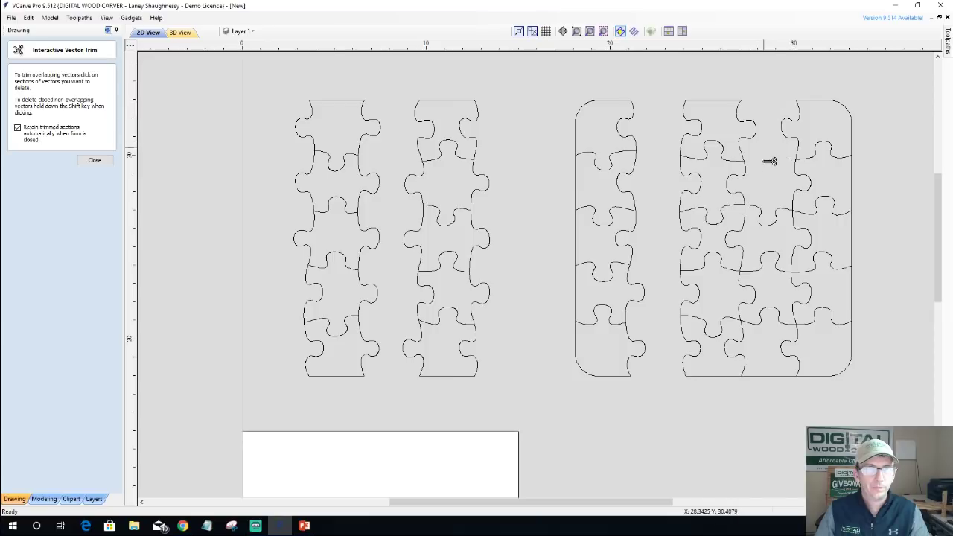
pyautogui.click(769, 215)
pyautogui.click(768, 267)
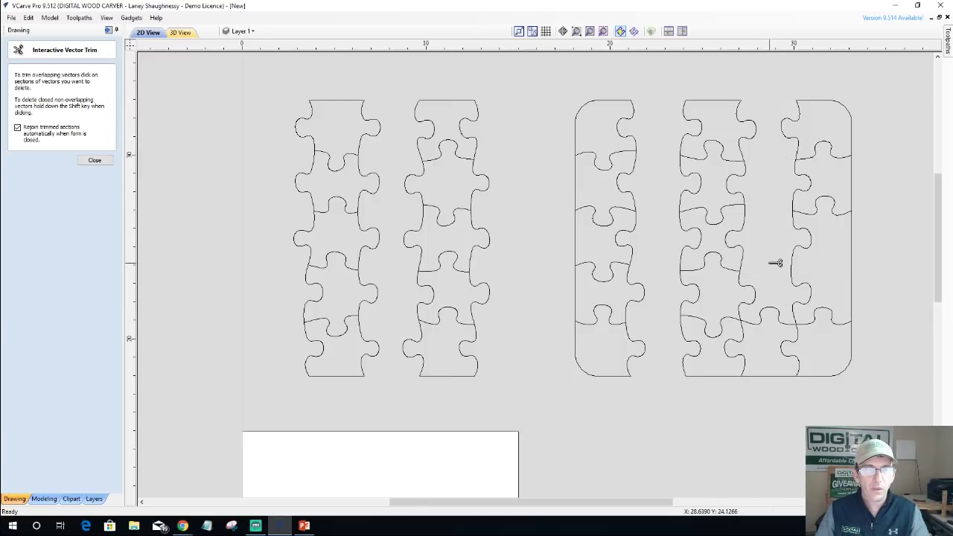
pyautogui.scroll(1, 777, 260)
pyautogui.scroll(1, 777, 259)
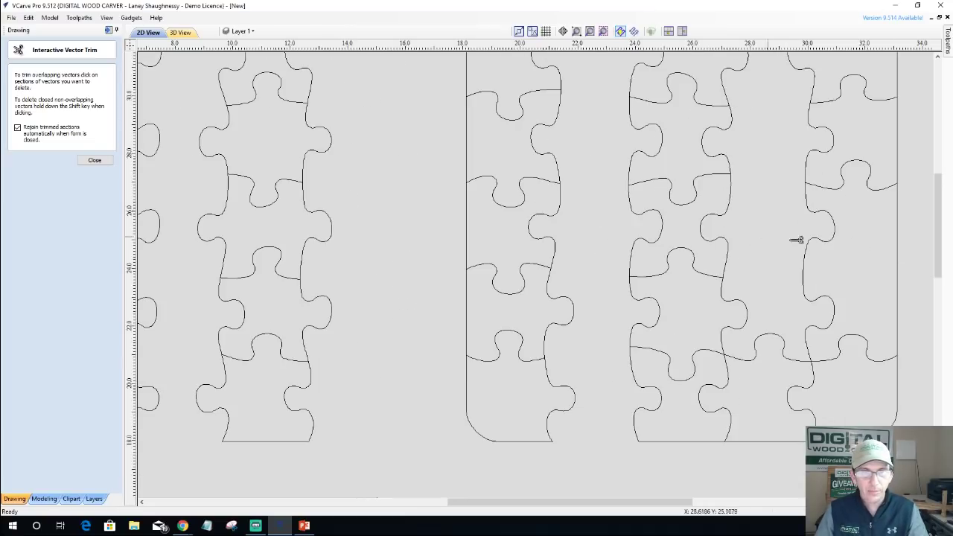
pyautogui.hotkey('ctrl', 'z')
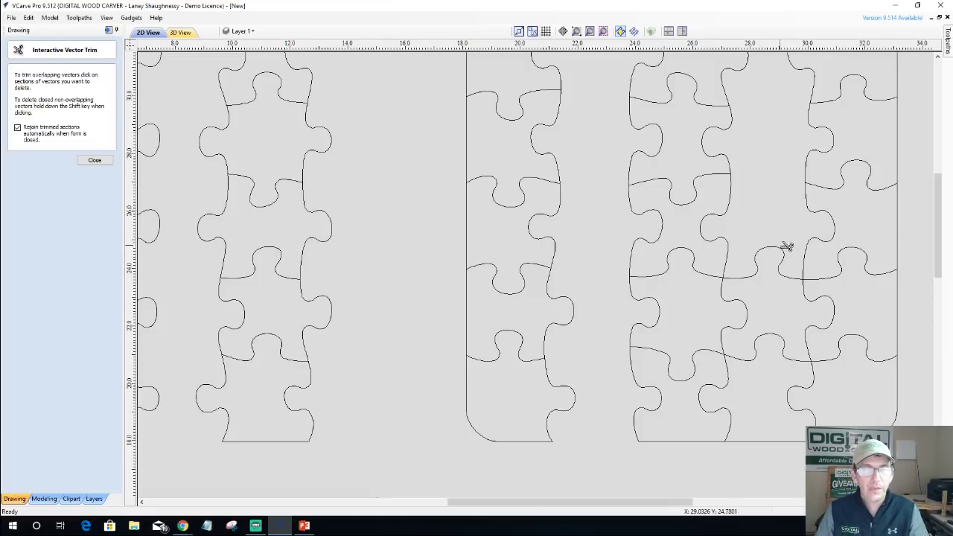
# Trim the remaining knobs and bottom segment between the last two right columns.
pyautogui.scroll(3, 787, 257)
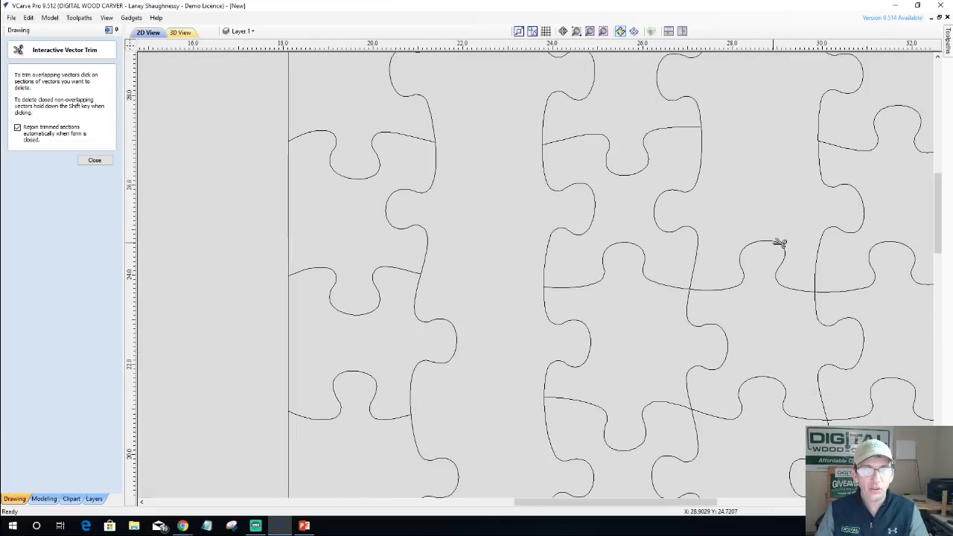
pyautogui.click(779, 244)
pyautogui.scroll(-2, 773, 230)
pyautogui.scroll(-2, 772, 229)
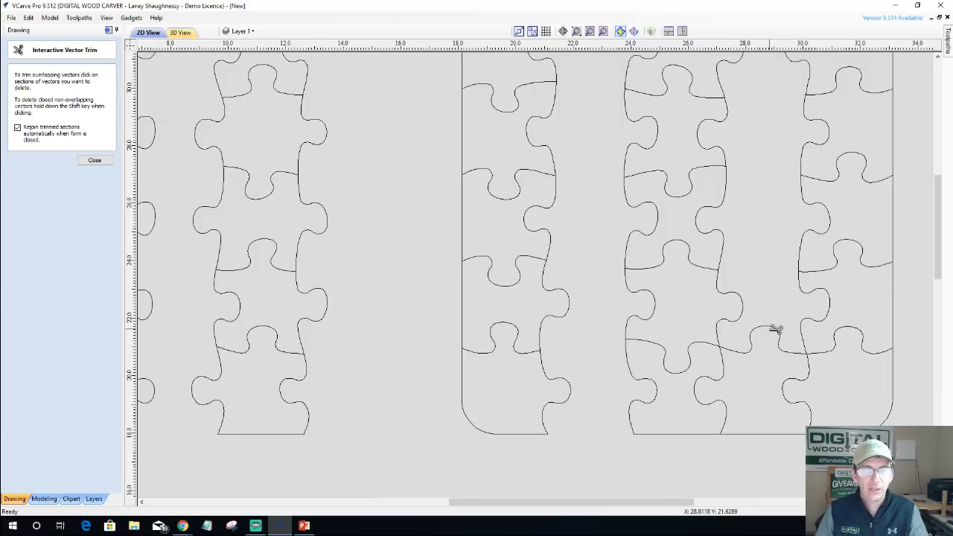
pyautogui.click(775, 330)
pyautogui.click(756, 436)
pyautogui.scroll(-3, 722, 315)
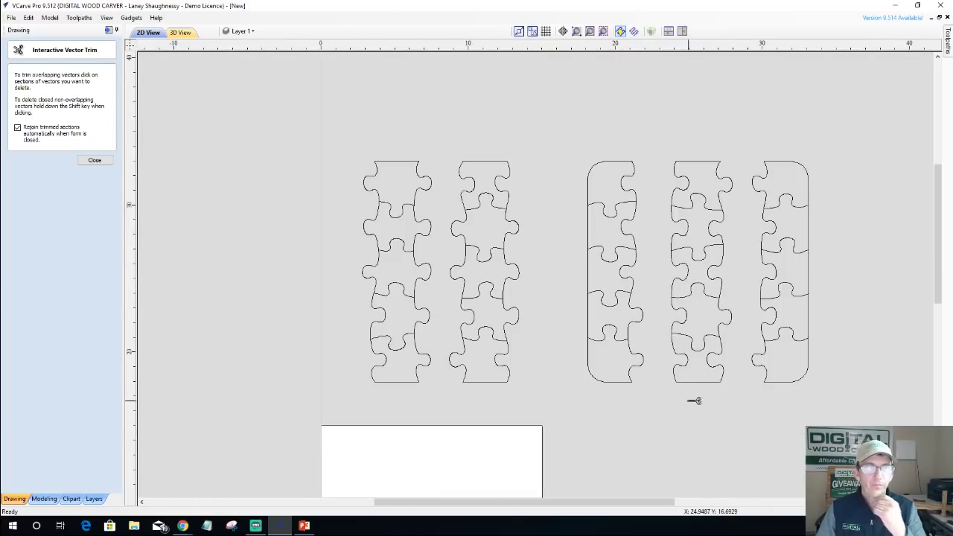
# Close the trim tool, select all five strips and Ctrl-drag a copy above them.
pyautogui.moveTo(619, 509); pyautogui.dragTo(628, 509)
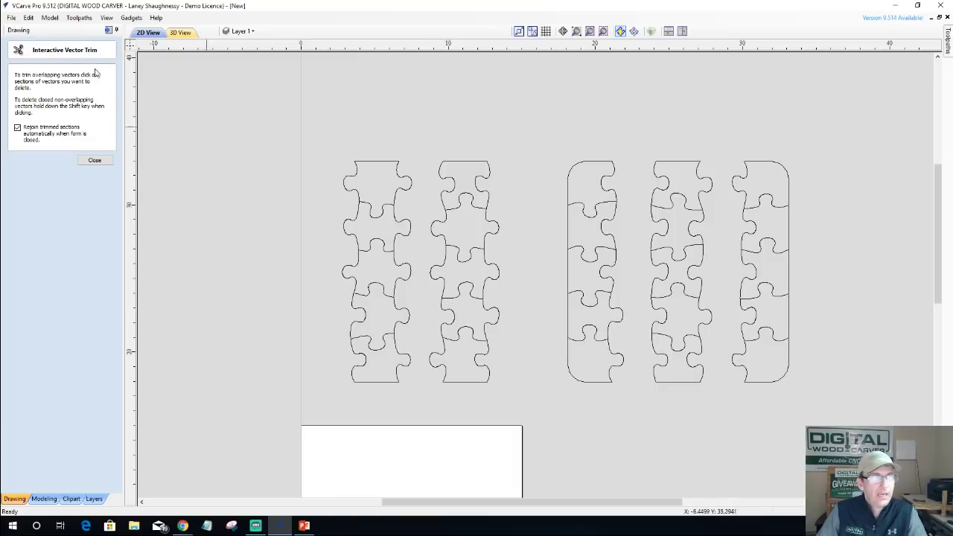
pyautogui.click(99, 164)
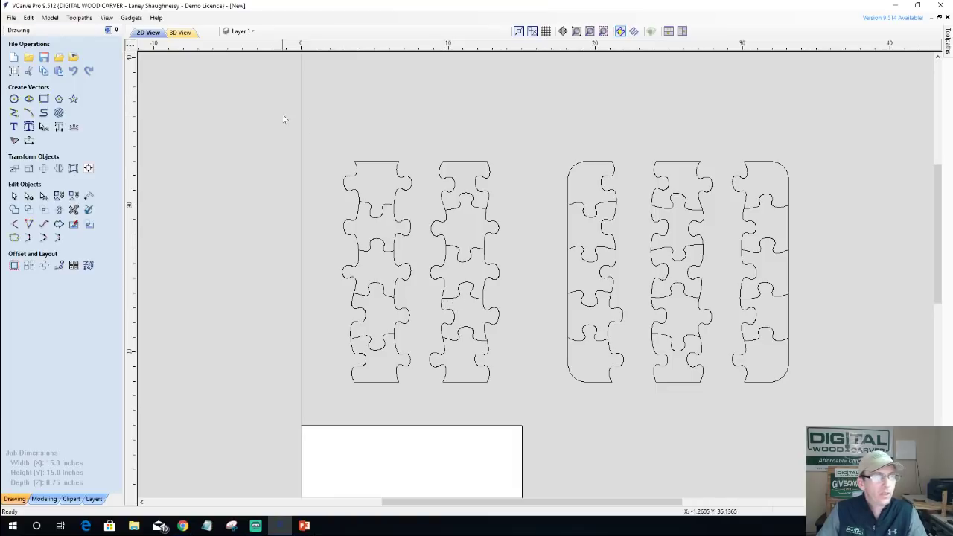
pyautogui.moveTo(839, 375); pyautogui.dragTo(839, 400)
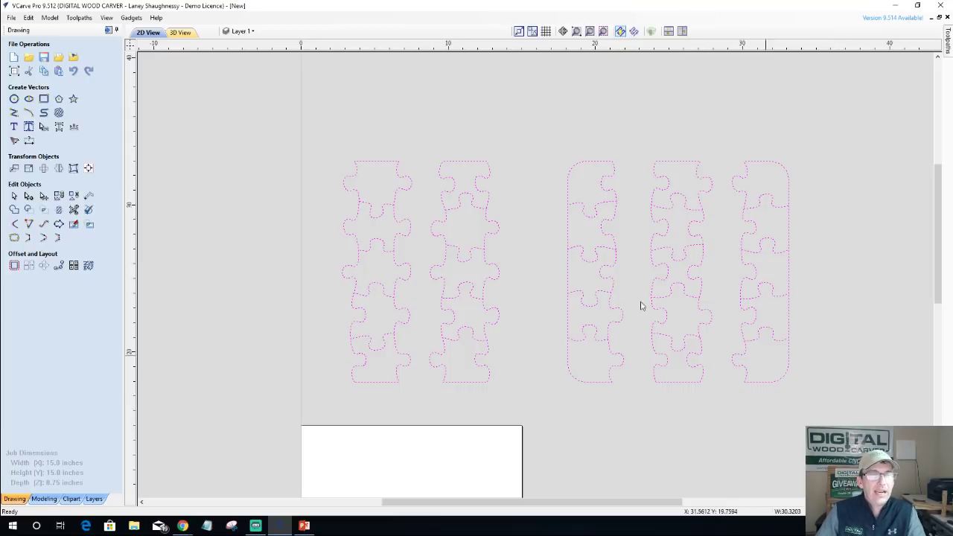
pyautogui.scroll(-1, 622, 287)
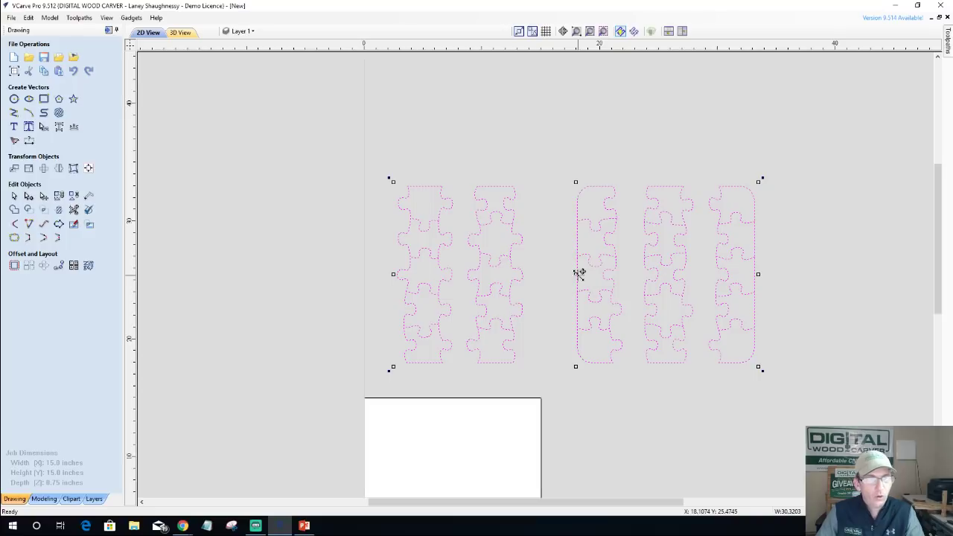
pyautogui.moveTo(576, 273); pyautogui.dragTo(576, 82)
pyautogui.moveTo(936, 268)
pyautogui.mouseDown()
pyautogui.moveTo(931, 251)
pyautogui.moveTo(925, 284)
pyautogui.mouseUp()
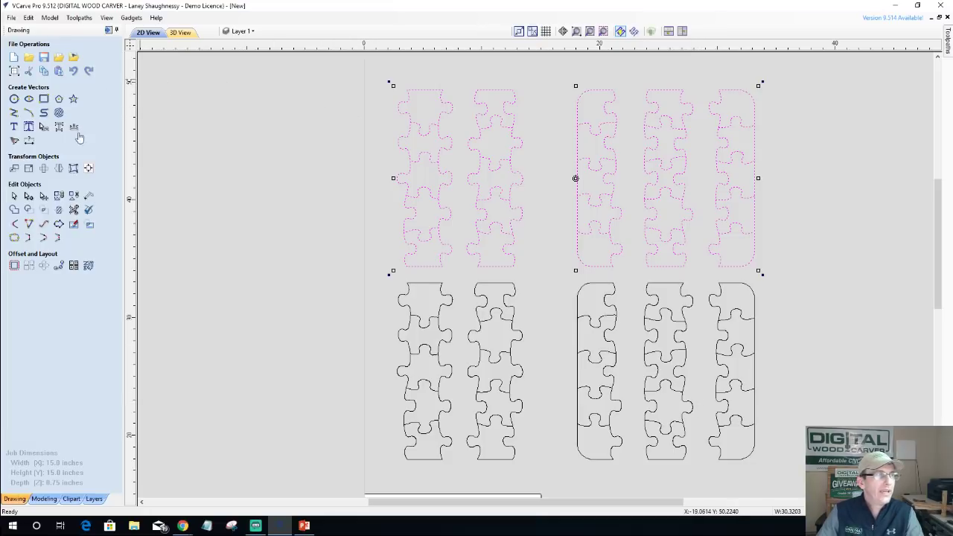
# Trim the tops of the upper-left columns and separate their top pieces.
pyautogui.click(74, 211)
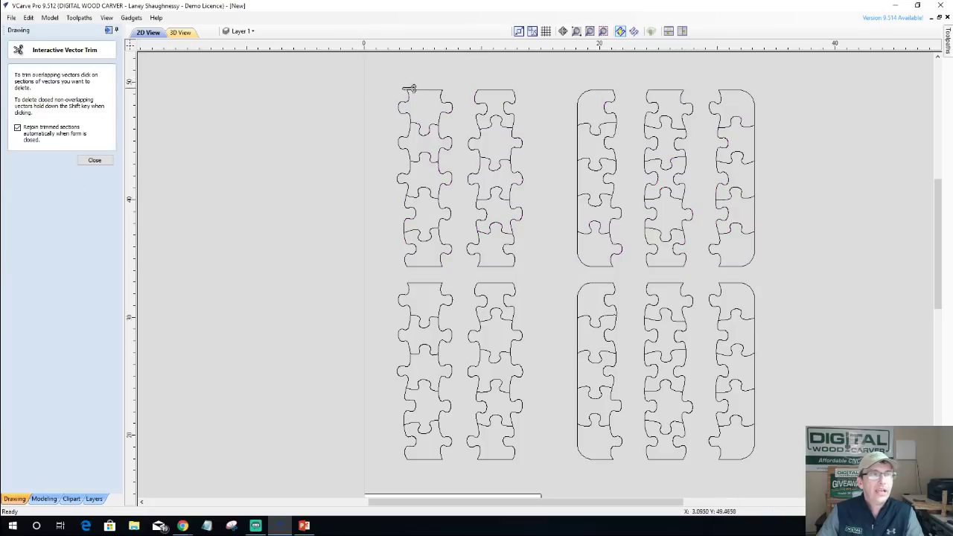
pyautogui.click(427, 91)
pyautogui.click(504, 90)
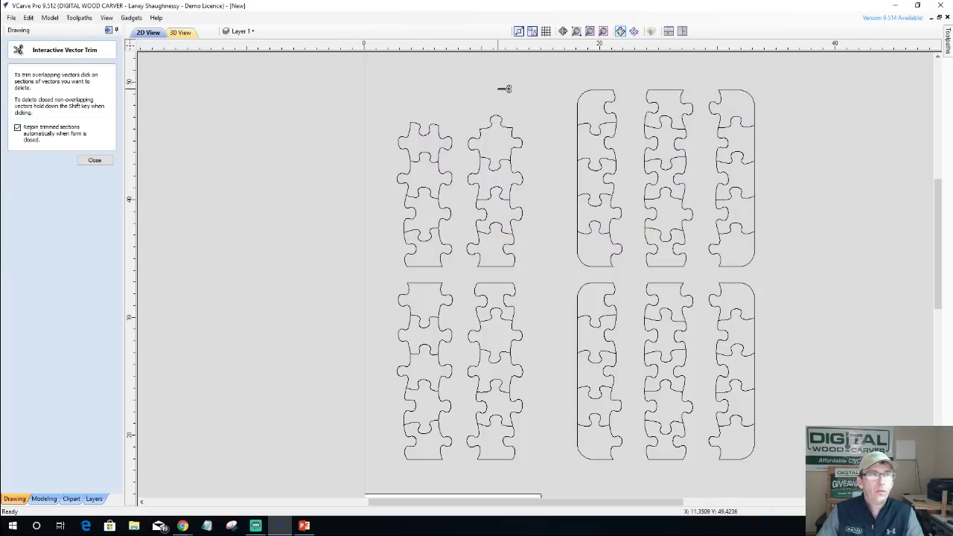
pyautogui.click(402, 179)
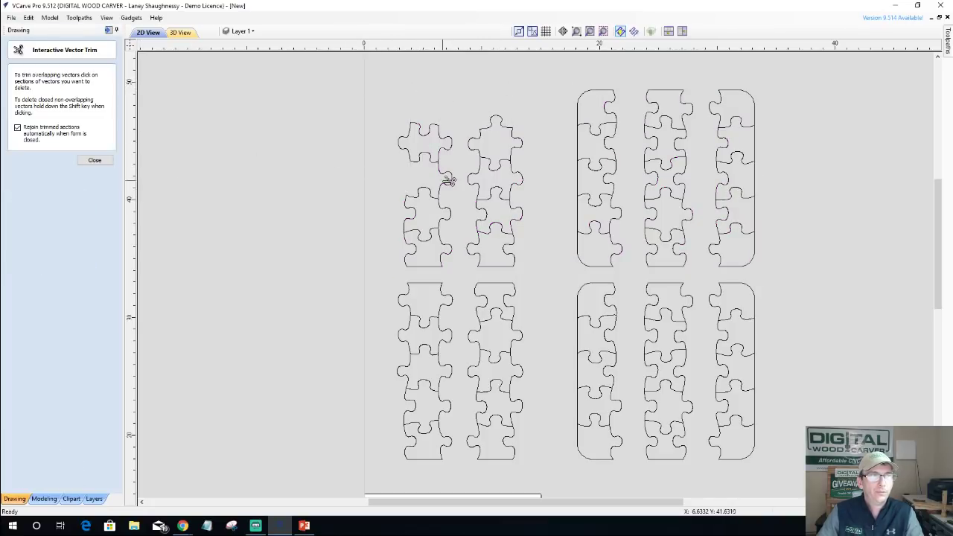
pyautogui.click(476, 176)
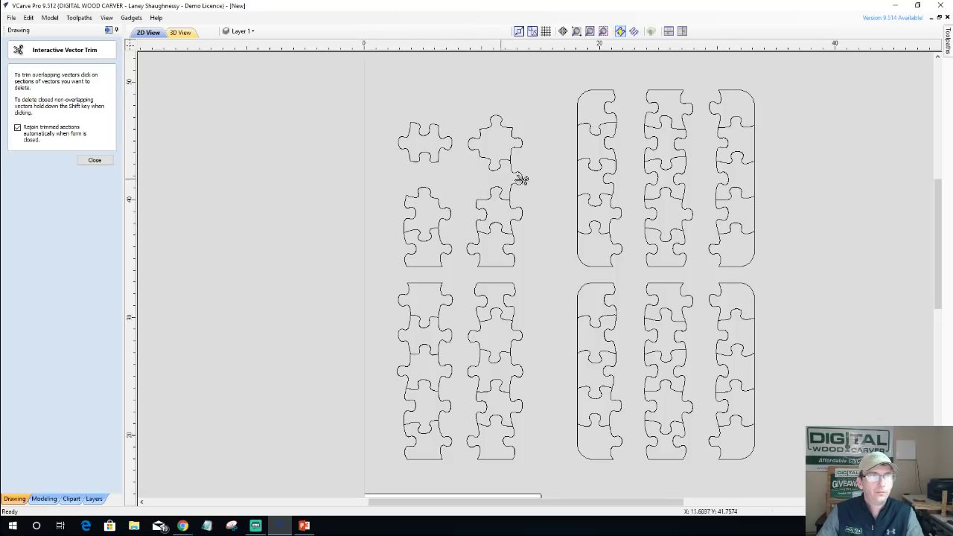
pyautogui.click(95, 161)
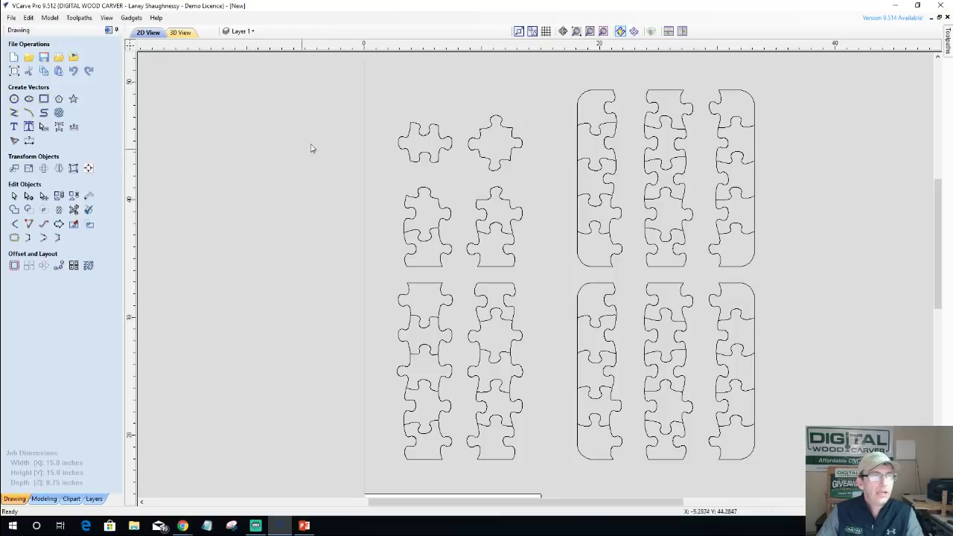
pyautogui.scroll(3, 417, 149)
pyautogui.moveTo(434, 123); pyautogui.dragTo(530, 224)
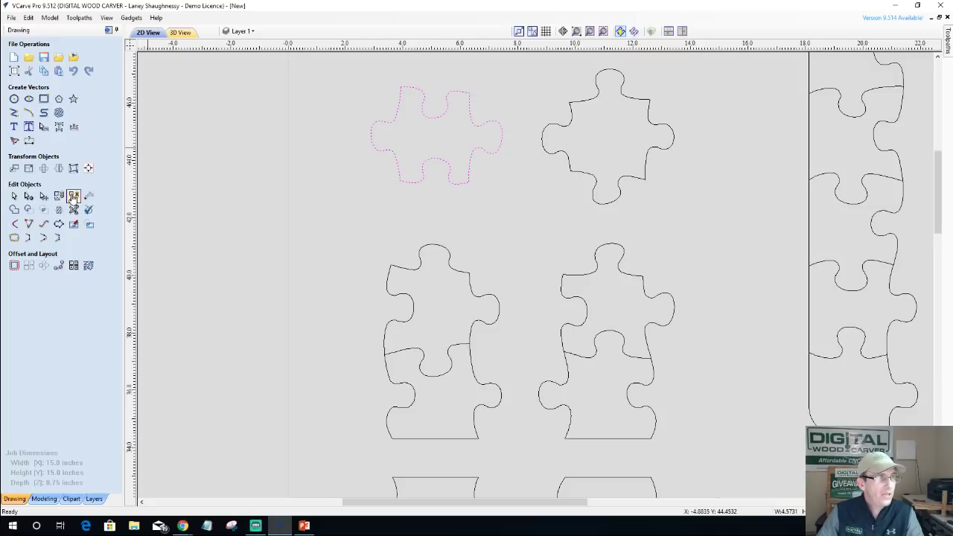
# Separate the next pieces in both upper-left columns.
pyautogui.click(73, 210)
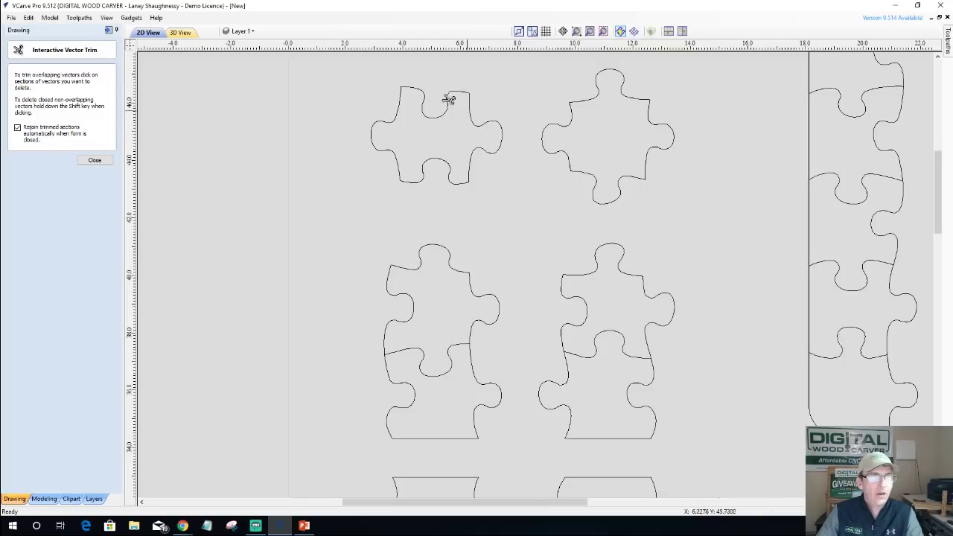
pyautogui.scroll(-4, 461, 189)
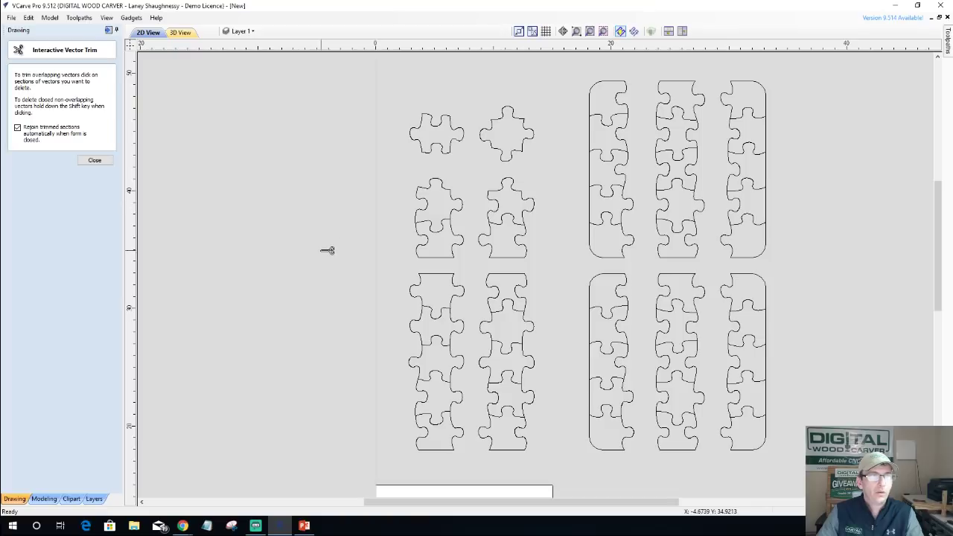
pyautogui.click(422, 252)
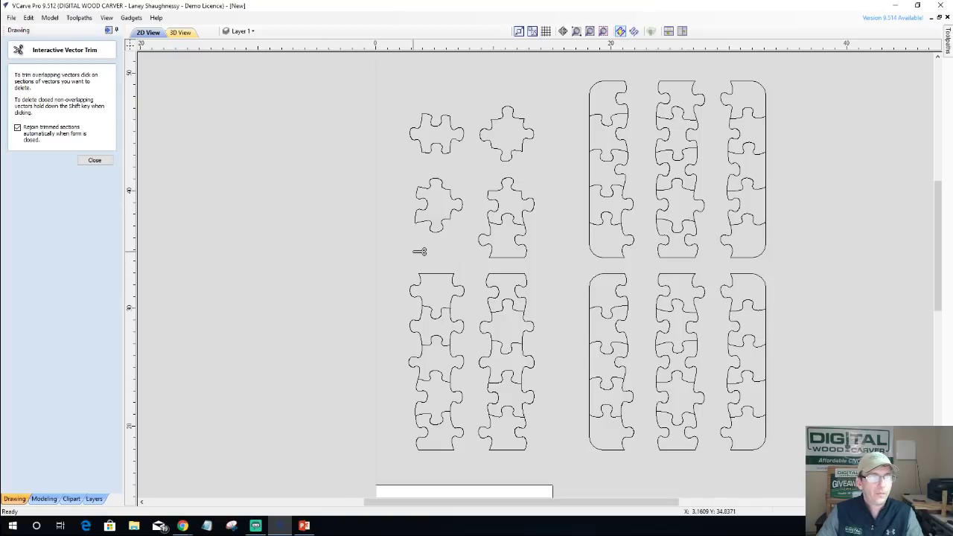
pyautogui.click(491, 245)
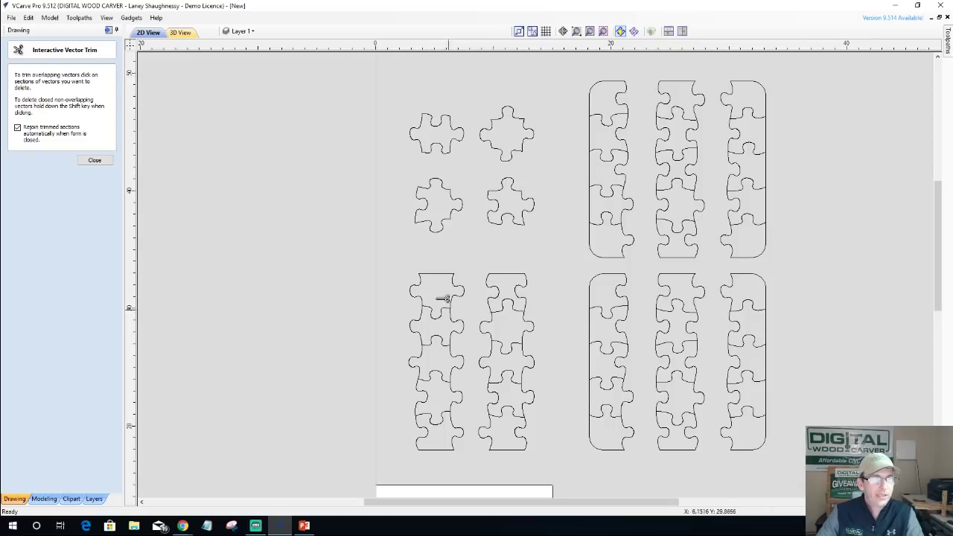
pyautogui.scroll(2, 413, 363)
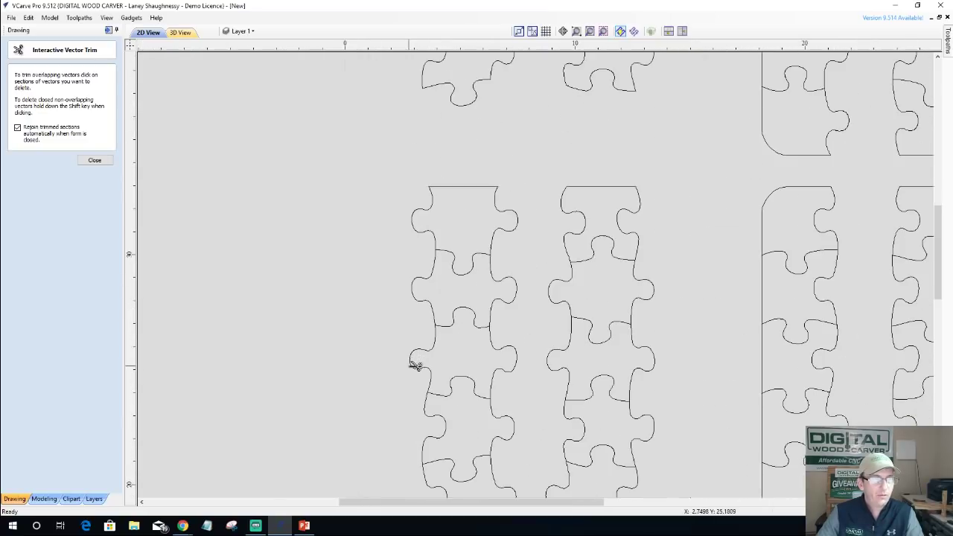
# Cut the edges between the remaining pieces of the left and middle columns.
pyautogui.click(509, 283)
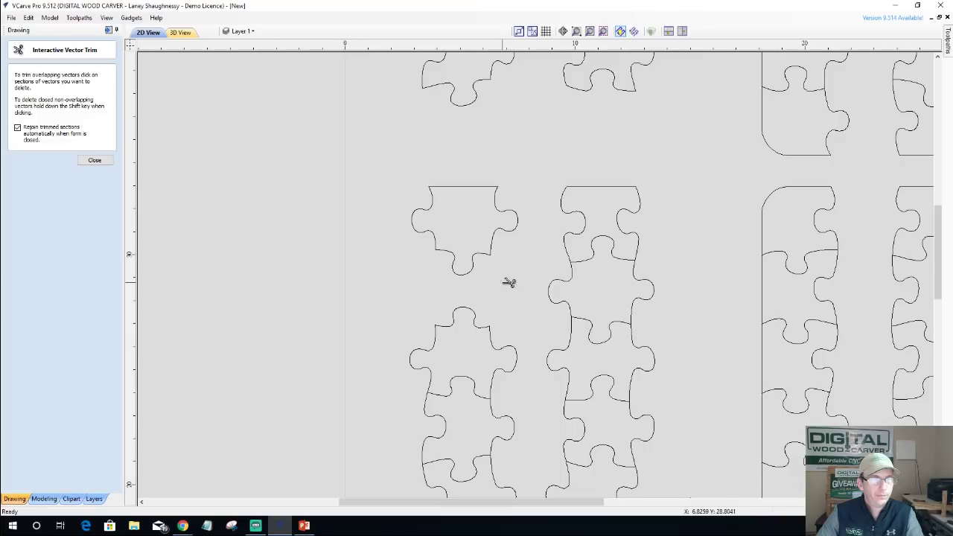
pyautogui.click(557, 286)
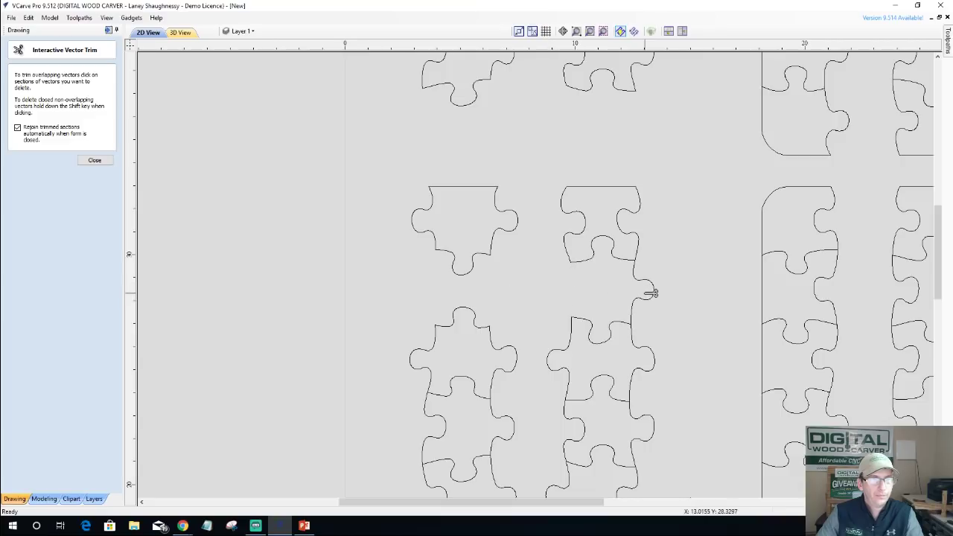
pyautogui.click(654, 296)
pyautogui.scroll(-1, 607, 282)
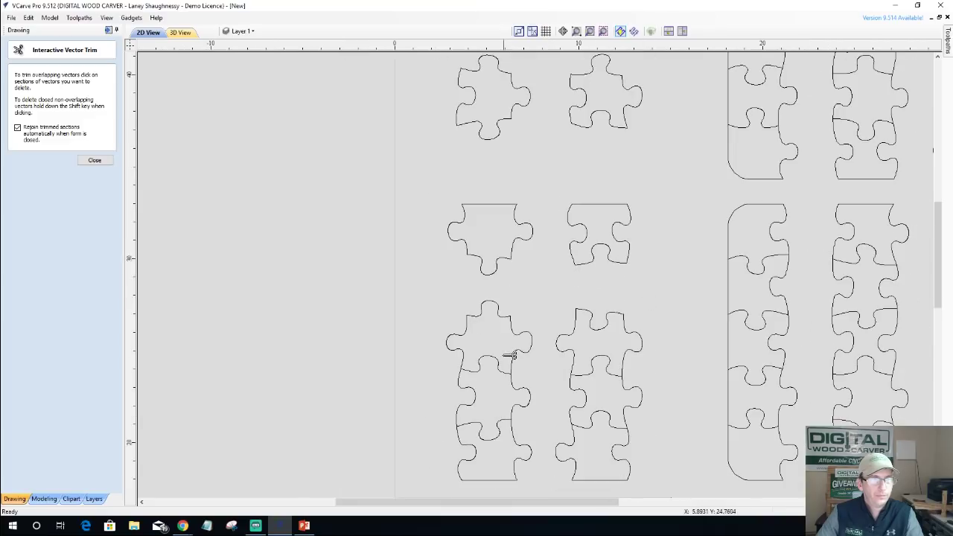
pyautogui.click(471, 403)
pyautogui.click(526, 390)
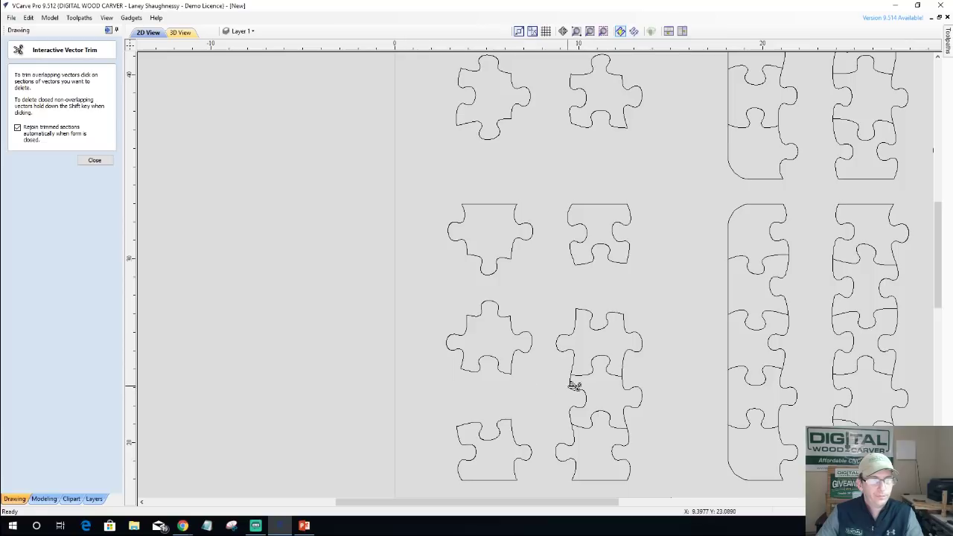
pyautogui.click(574, 384)
pyautogui.click(626, 397)
pyautogui.scroll(-2, 368, 289)
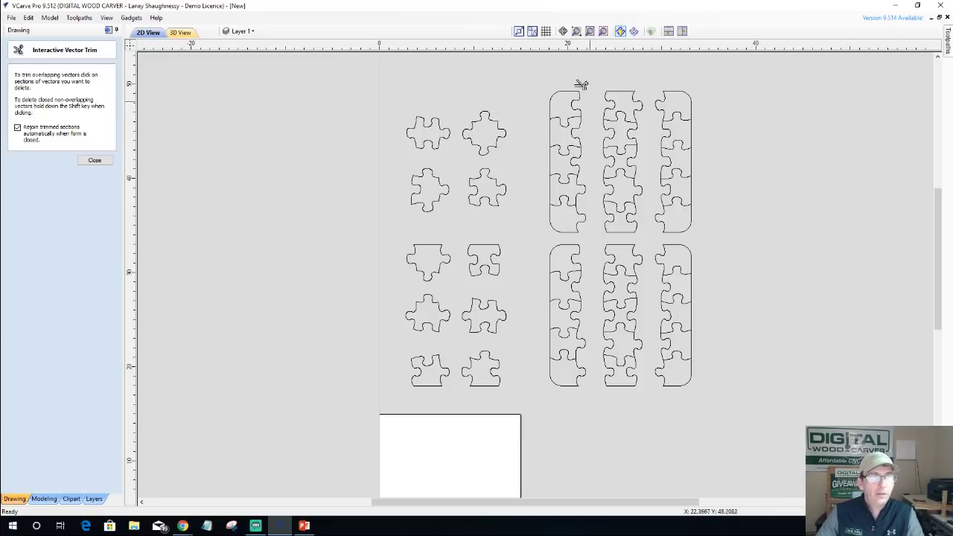
pyautogui.scroll(1, 577, 80)
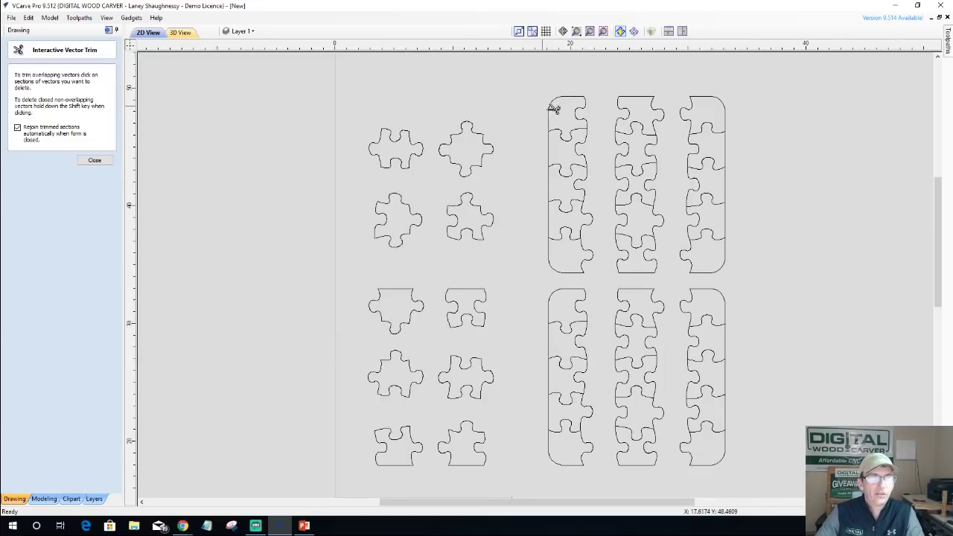
# Trim the tops and bottoms of the three upper-right strips and separate their pieces.
pyautogui.click(554, 104)
pyautogui.click(633, 99)
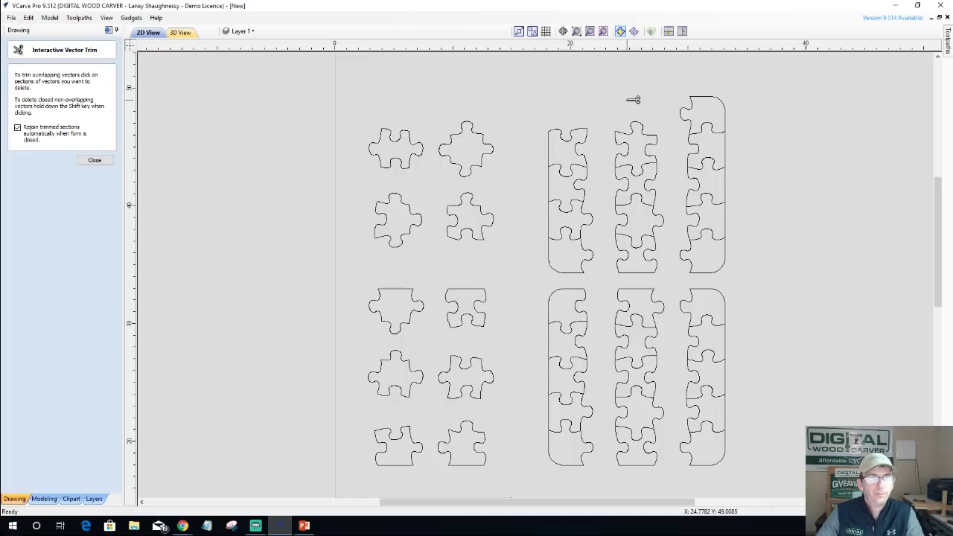
pyautogui.click(698, 97)
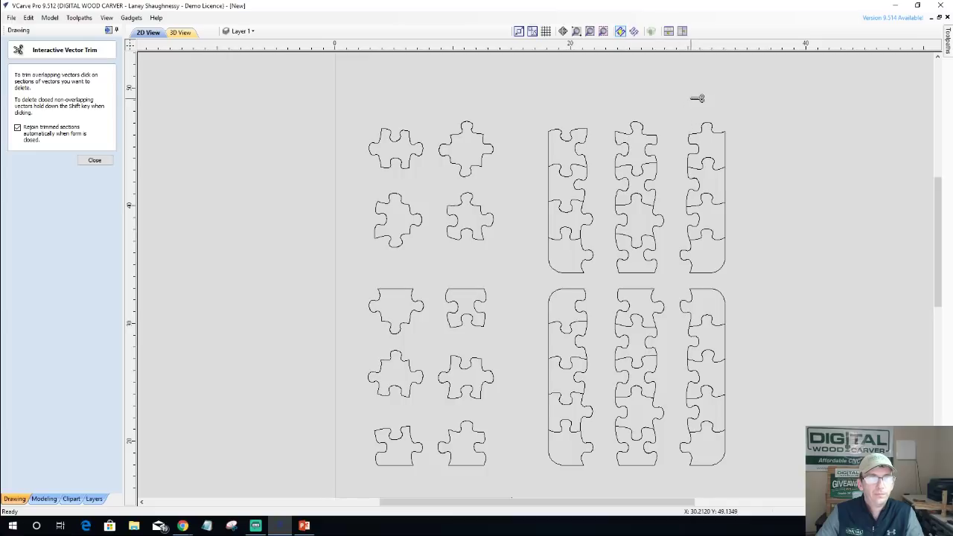
pyautogui.click(552, 190)
pyautogui.click(583, 185)
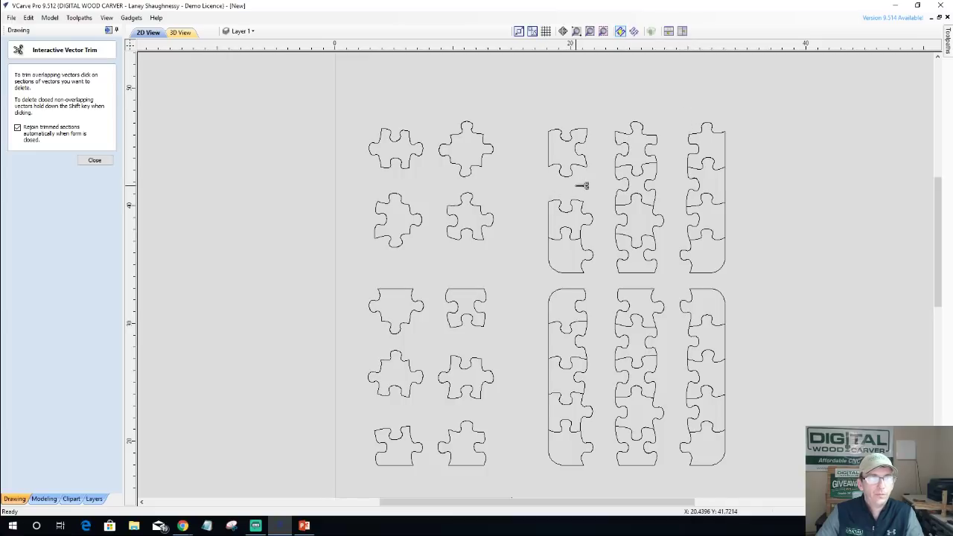
pyautogui.click(622, 184)
pyautogui.click(654, 184)
pyautogui.click(690, 184)
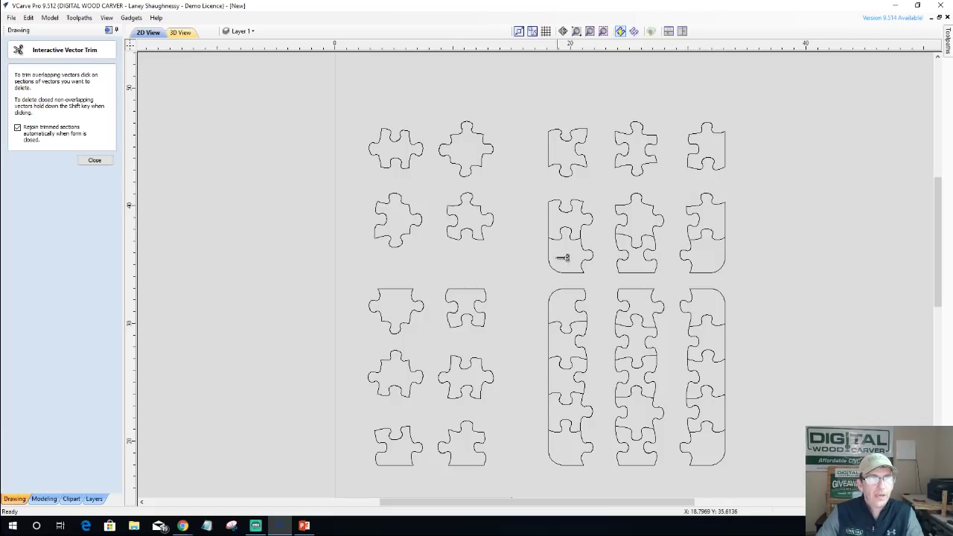
pyautogui.click(549, 257)
pyautogui.click(629, 258)
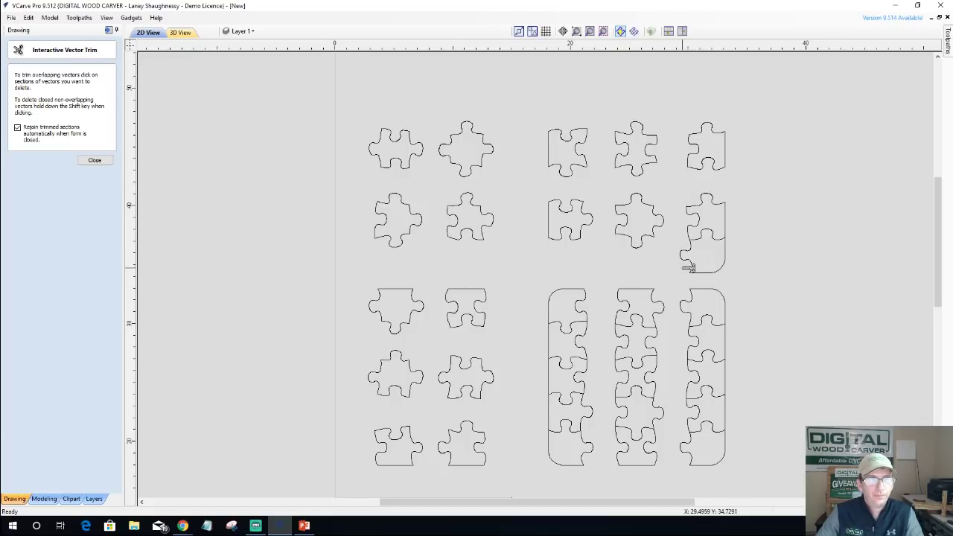
pyautogui.click(695, 269)
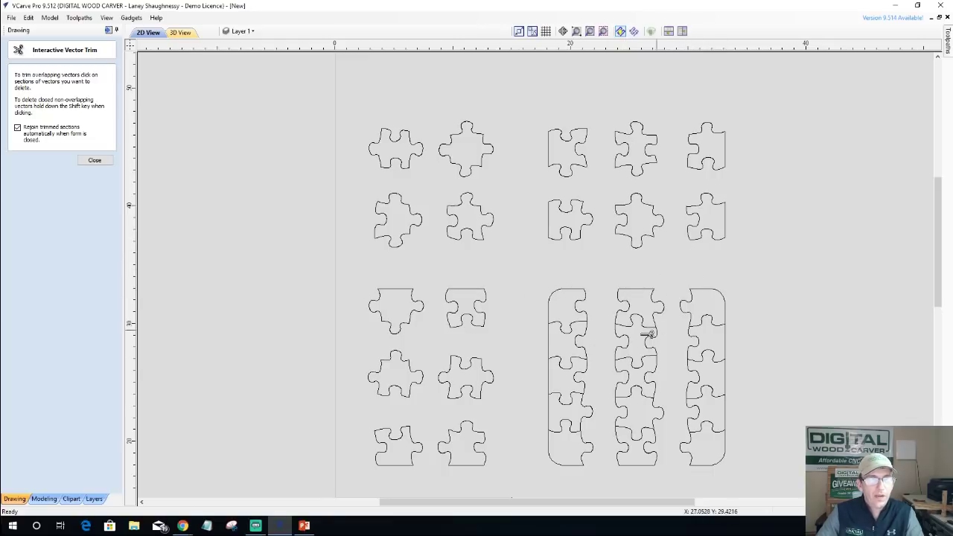
# Separate the lower three strips' pieces by trimming their shared edges.
pyautogui.click(553, 342)
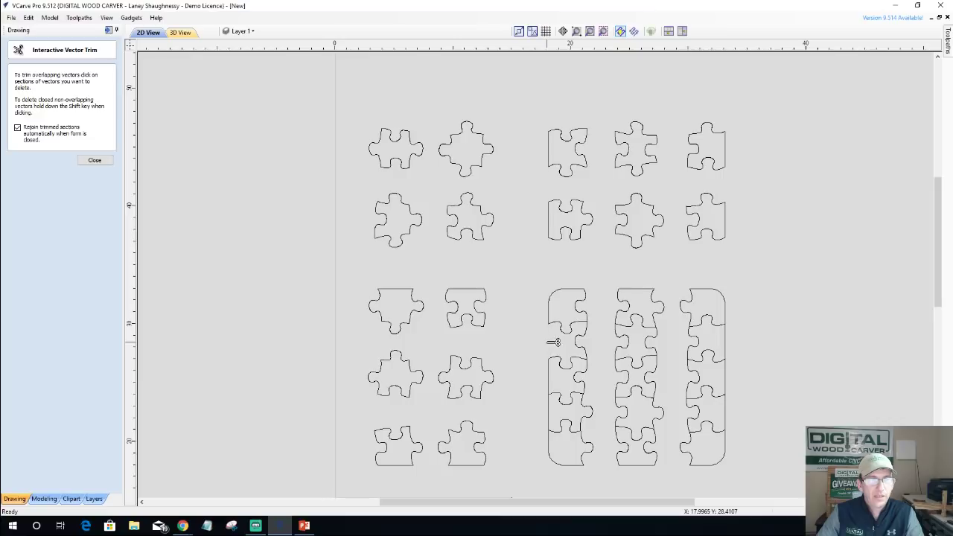
pyautogui.click(635, 340)
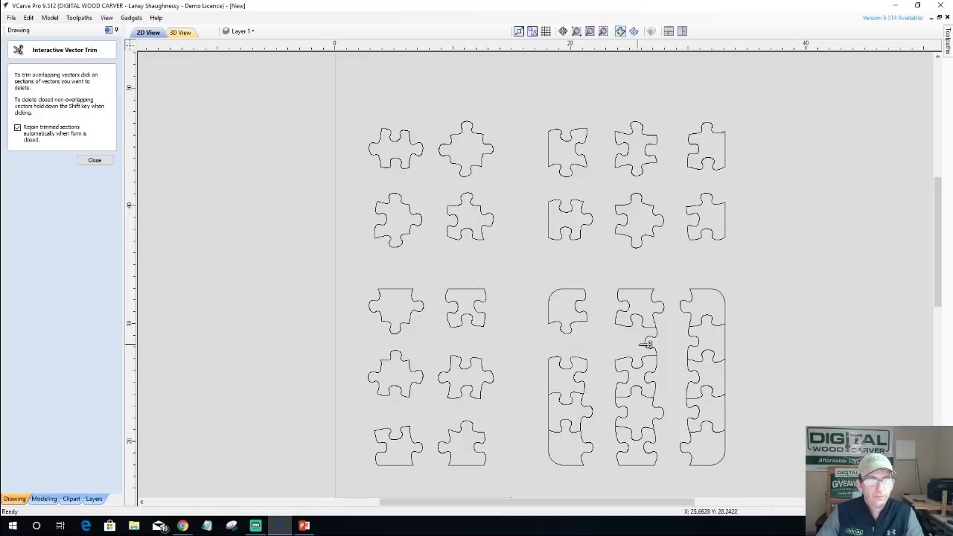
pyautogui.click(654, 345)
pyautogui.click(724, 342)
pyautogui.click(552, 414)
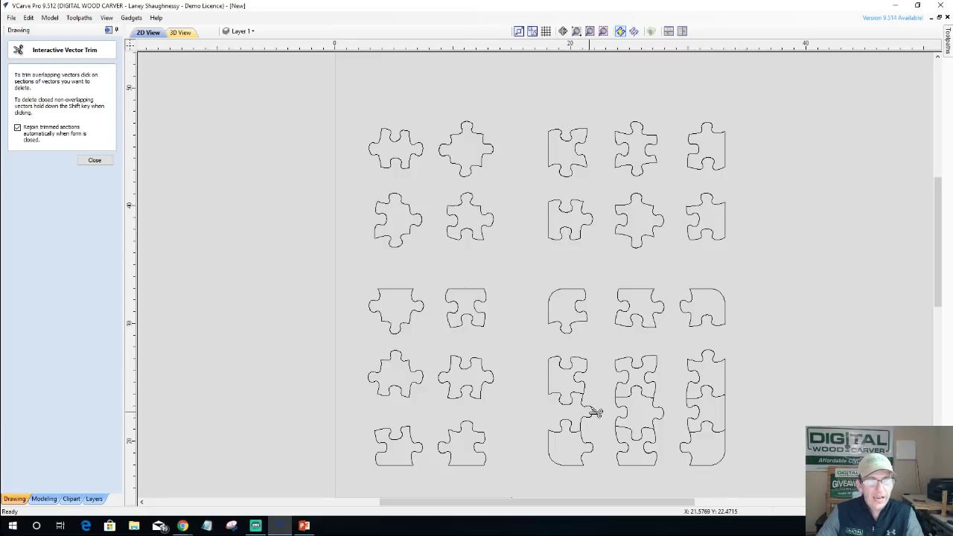
pyautogui.click(593, 412)
pyautogui.click(617, 416)
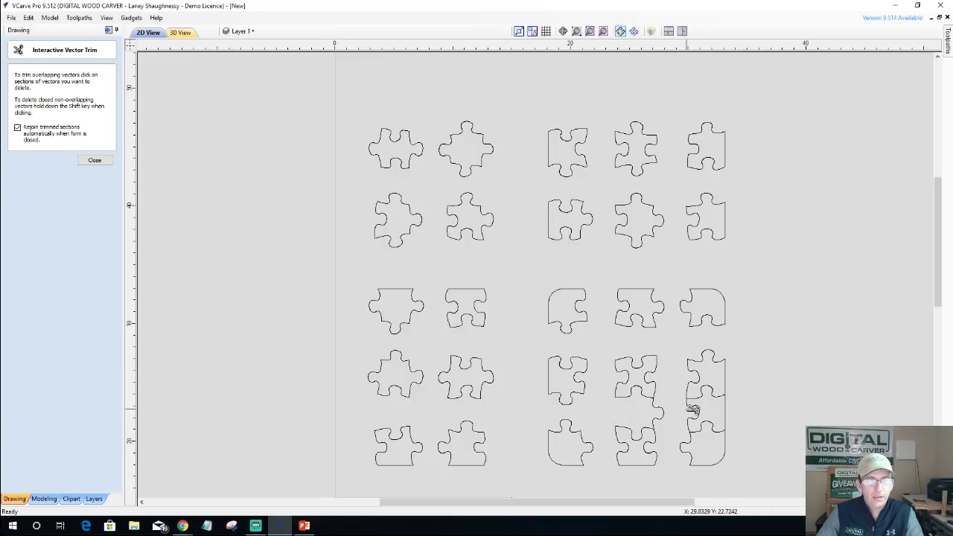
pyautogui.click(663, 413)
pyautogui.click(688, 414)
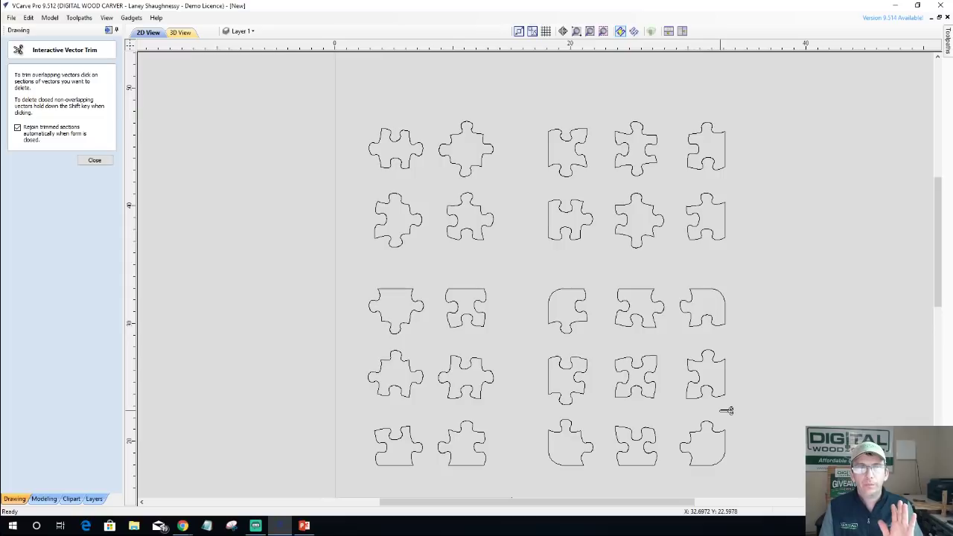
pyautogui.scroll(-3, 623, 234)
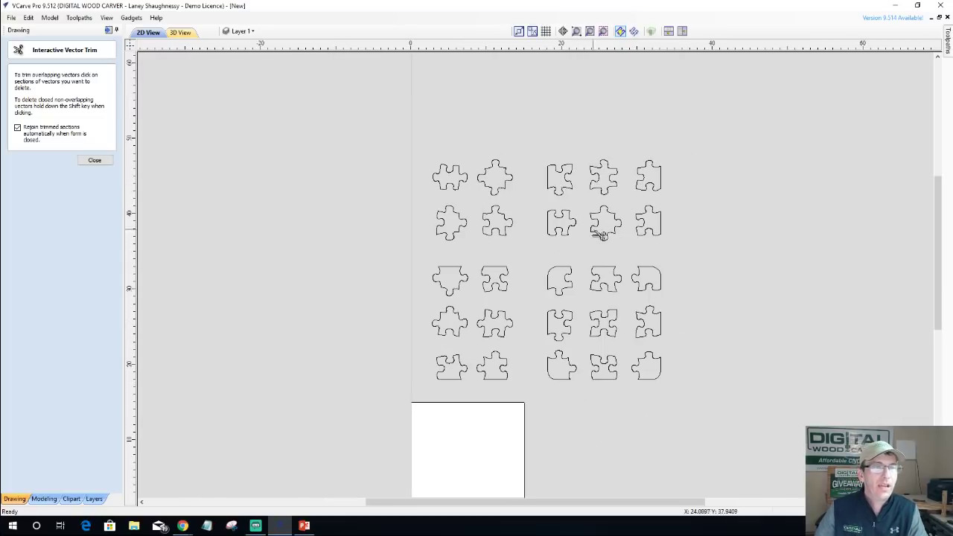
# Select the upper-left four pieces, then group the six lower-left pieces.
pyautogui.click(95, 162)
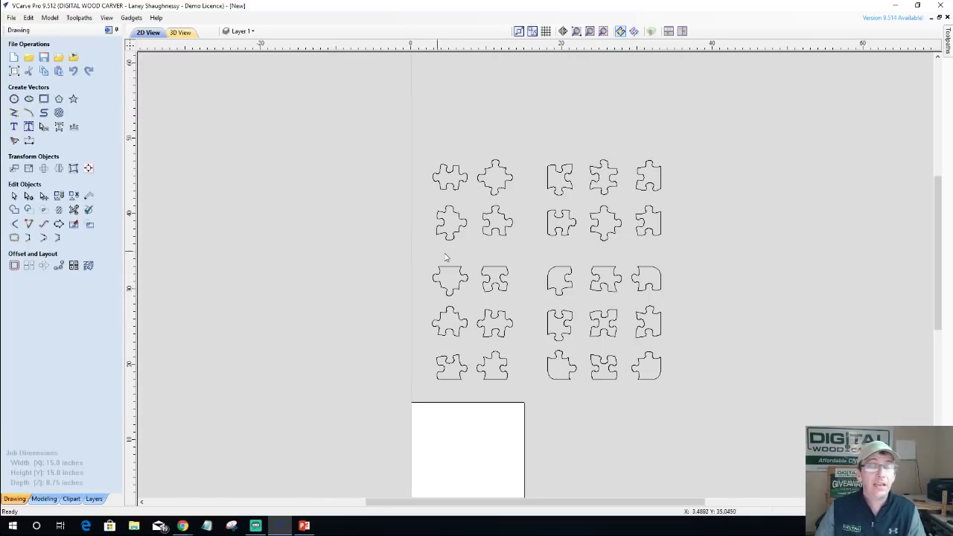
pyautogui.scroll(1, 540, 380)
pyautogui.moveTo(937, 242); pyautogui.dragTo(938, 248)
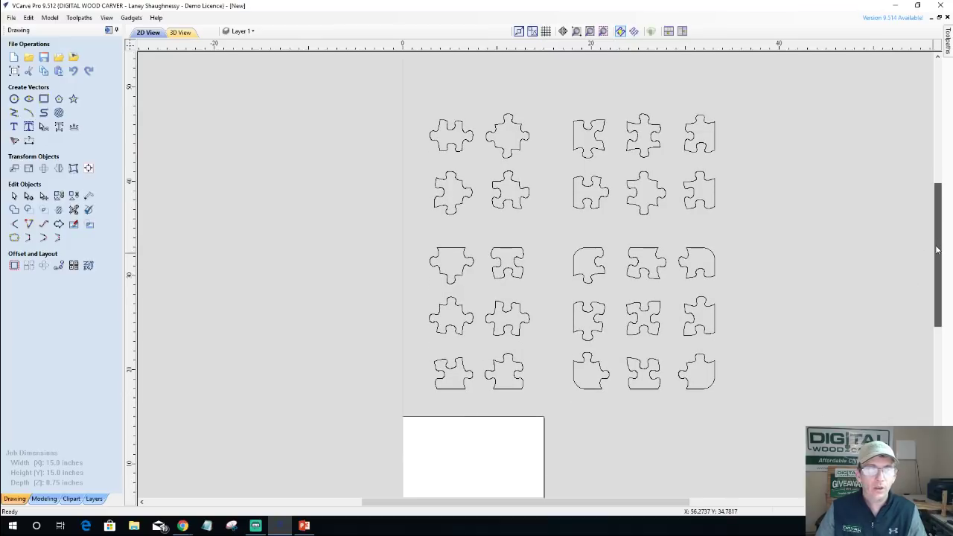
pyautogui.moveTo(365, 81); pyautogui.dragTo(555, 224)
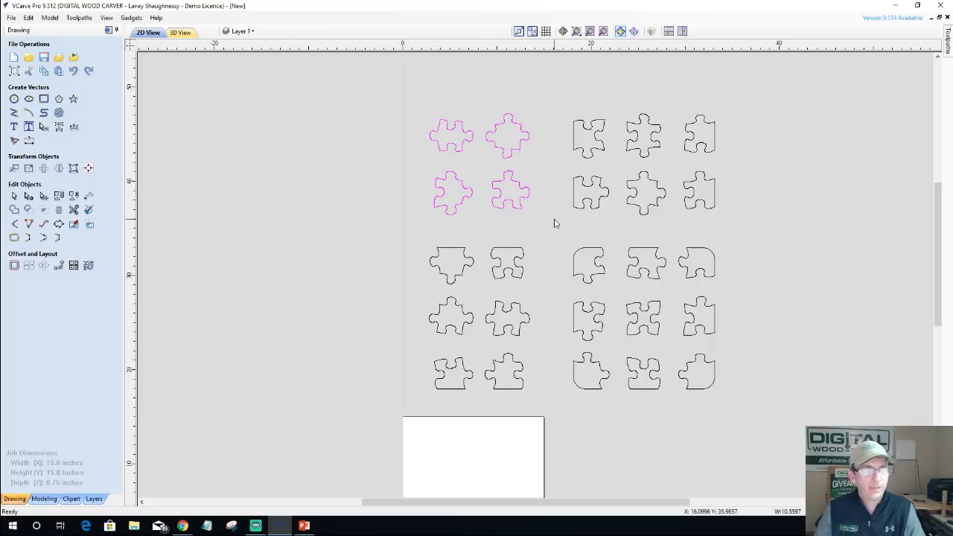
pyautogui.moveTo(393, 224); pyautogui.dragTo(556, 404)
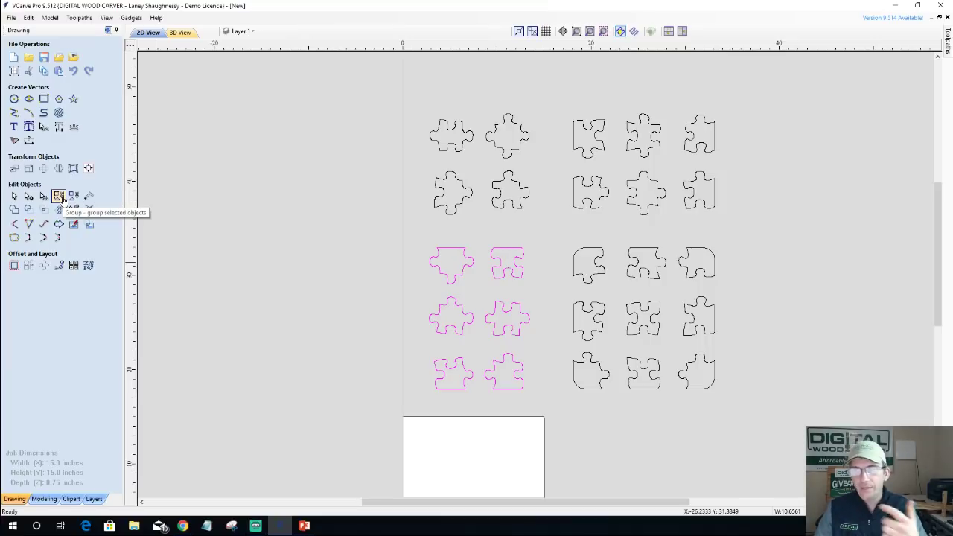
pyautogui.click(63, 199)
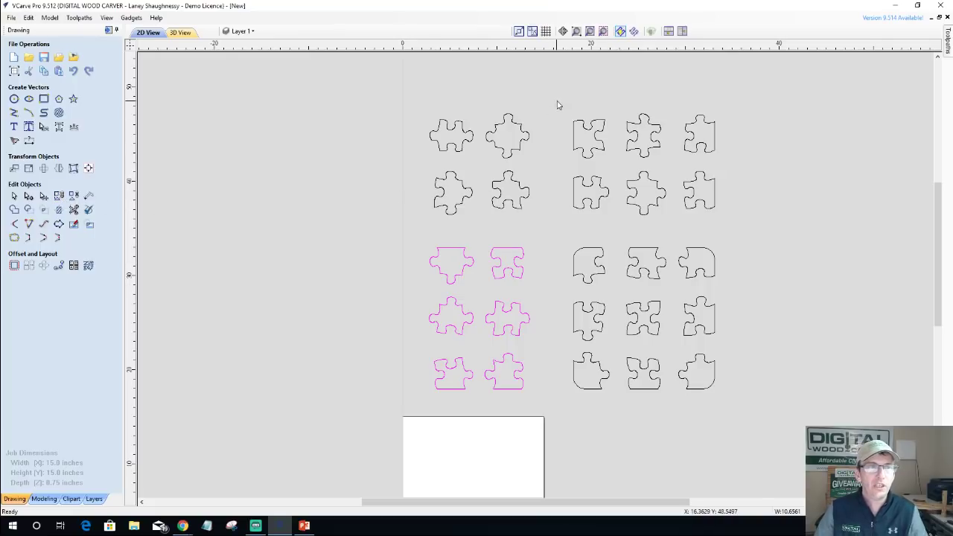
# Select the six upper-right and nine lower-right piece blocks and check the upper-right group.
pyautogui.moveTo(747, 228); pyautogui.dragTo(570, 110)
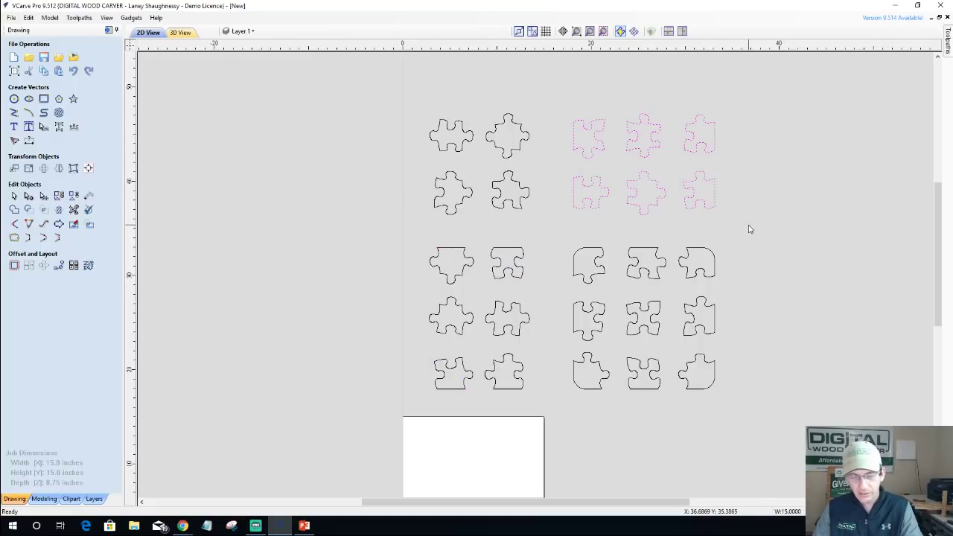
pyautogui.moveTo(560, 240); pyautogui.dragTo(784, 419)
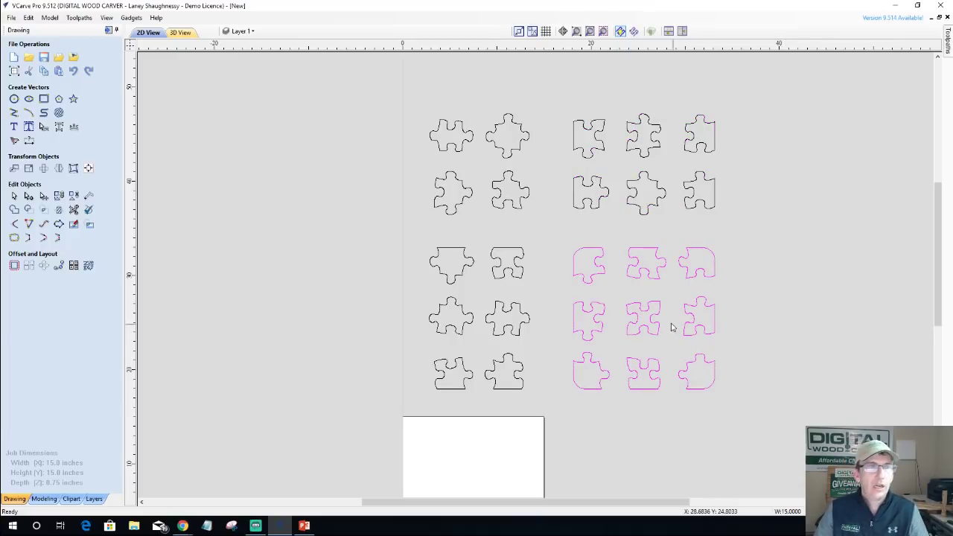
pyautogui.scroll(2, 671, 328)
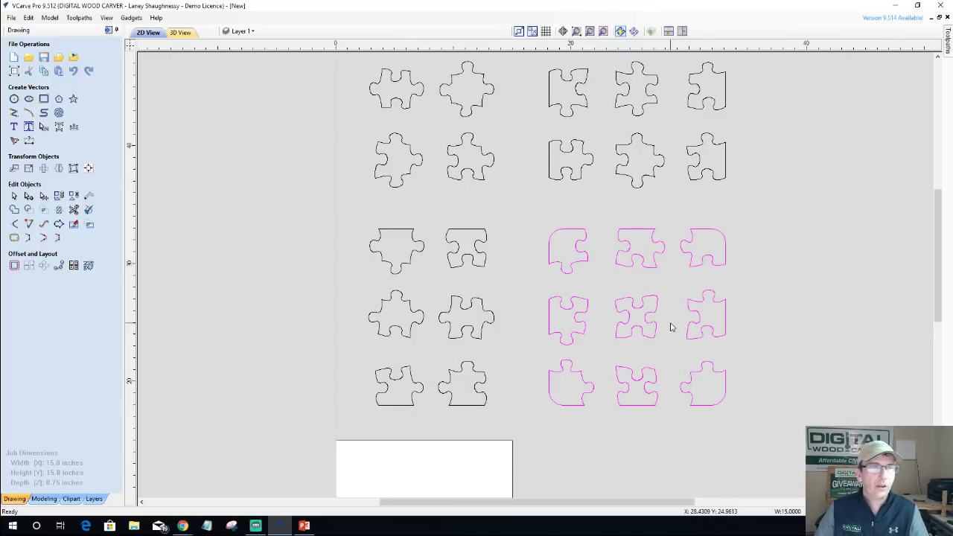
pyautogui.click(553, 180)
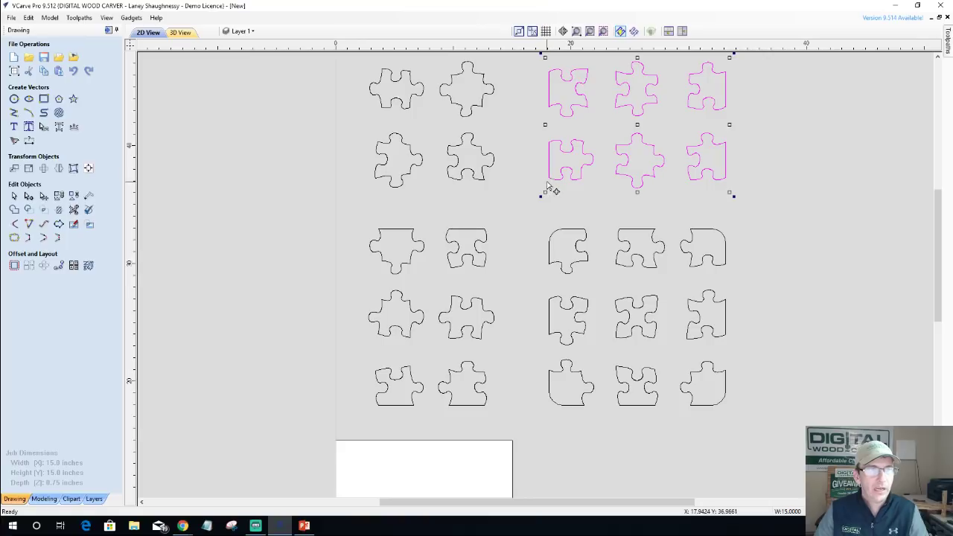
pyautogui.moveTo(549, 177); pyautogui.dragTo(550, 366)
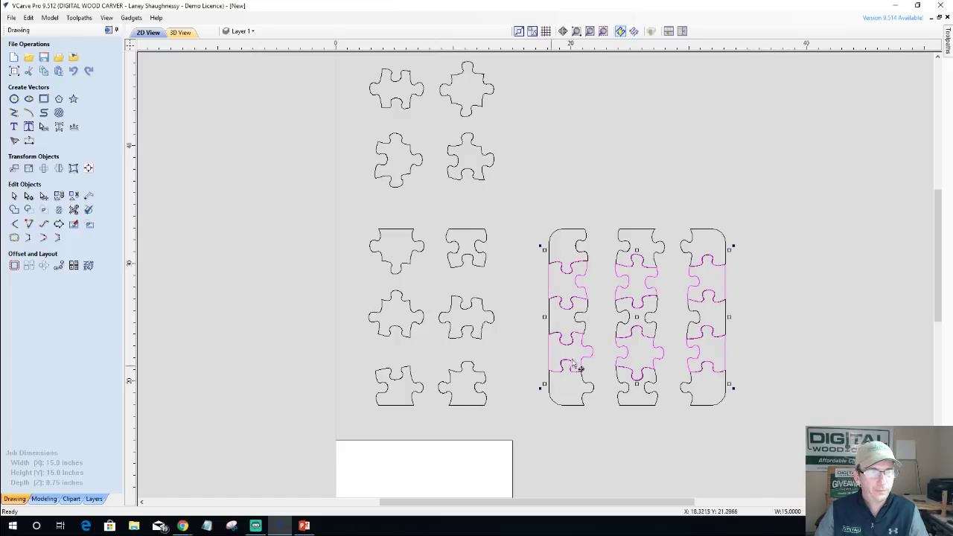
pyautogui.click(388, 235)
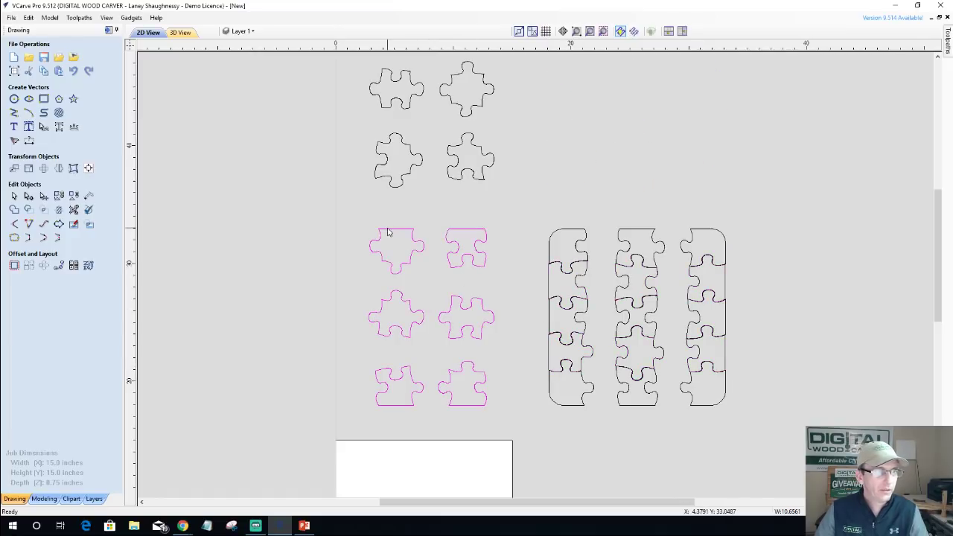
pyautogui.click(395, 188)
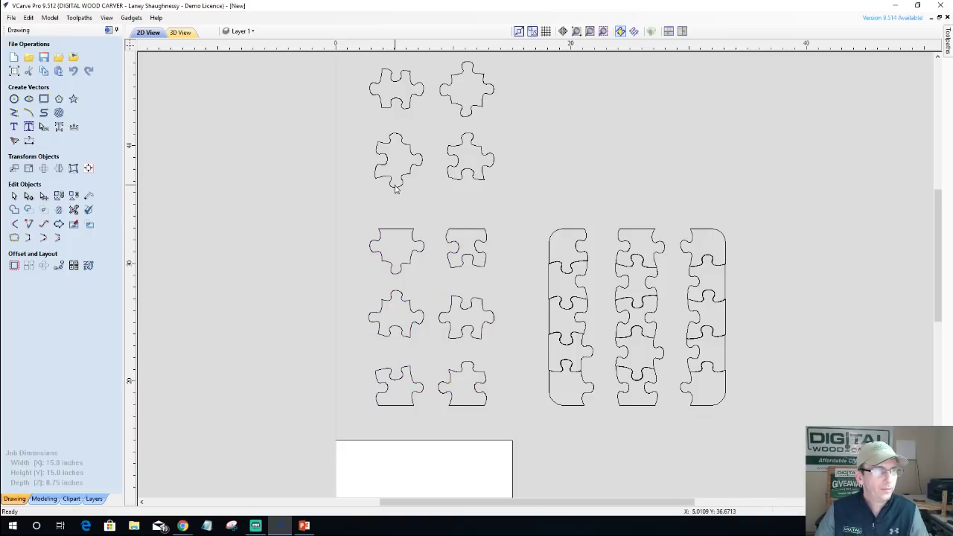
pyautogui.click(395, 188)
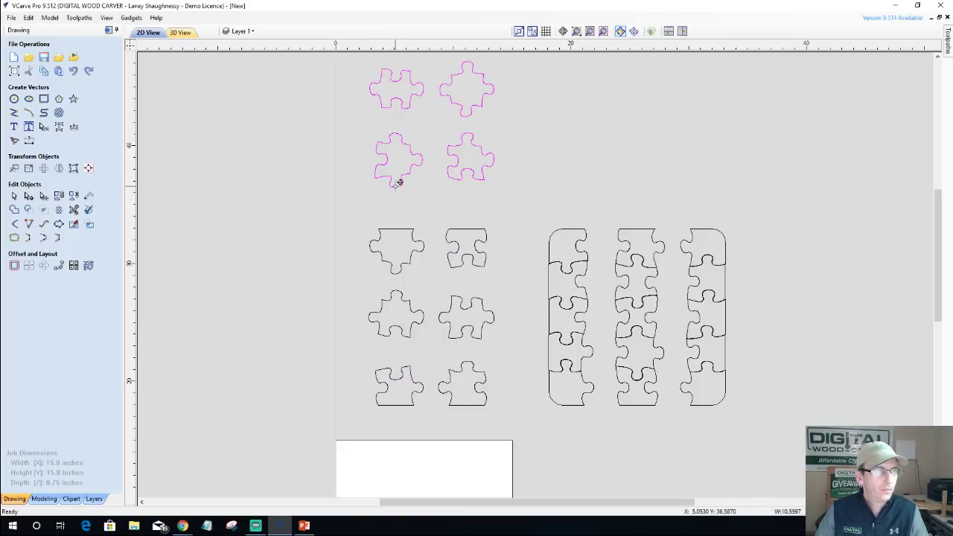
pyautogui.moveTo(394, 186); pyautogui.dragTo(582, 367)
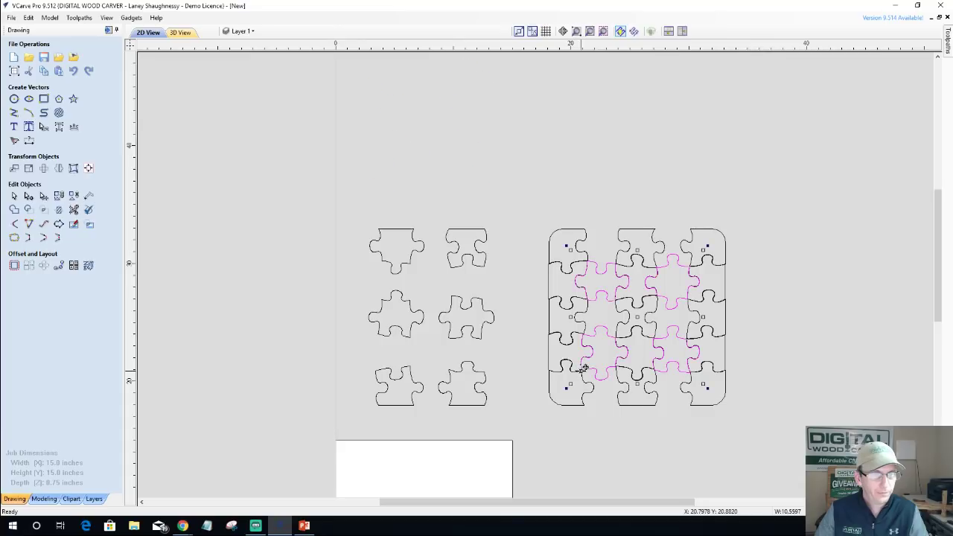
pyautogui.click(402, 232)
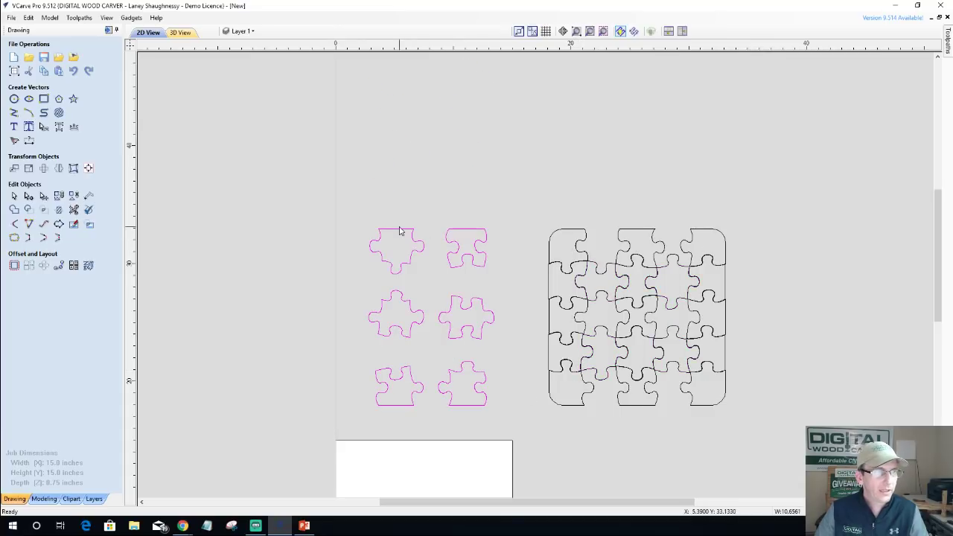
pyautogui.moveTo(381, 224); pyautogui.dragTo(586, 232)
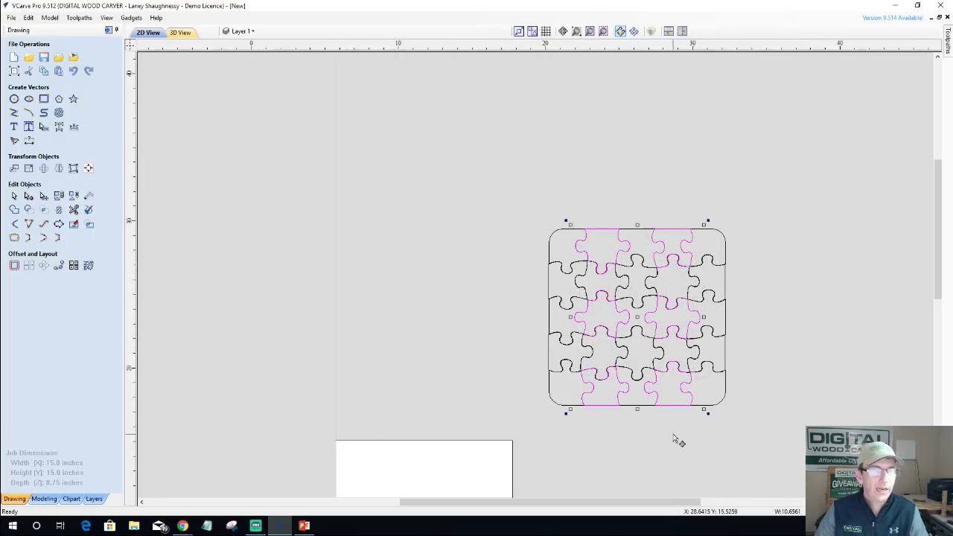
pyautogui.scroll(2, 675, 439)
pyautogui.scroll(-1, 675, 438)
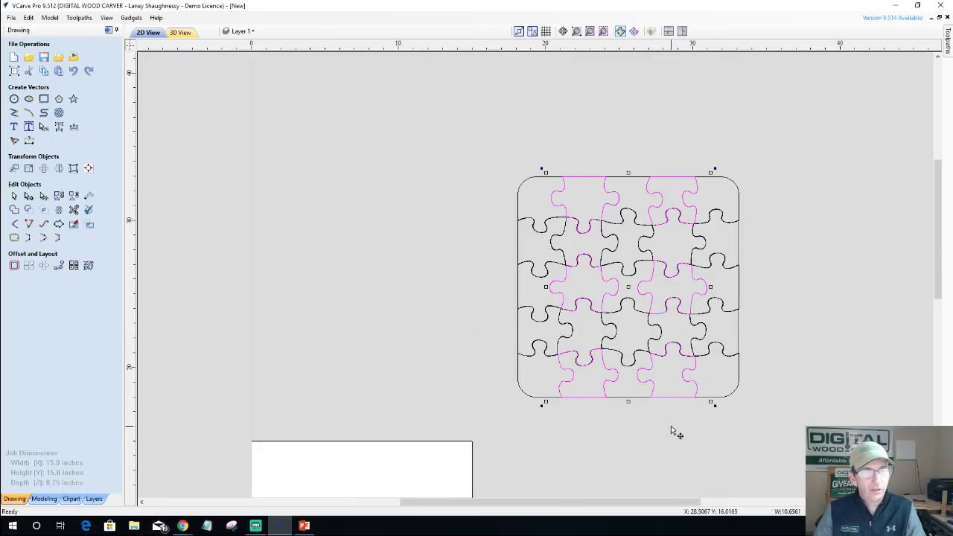
pyautogui.scroll(-1, 672, 429)
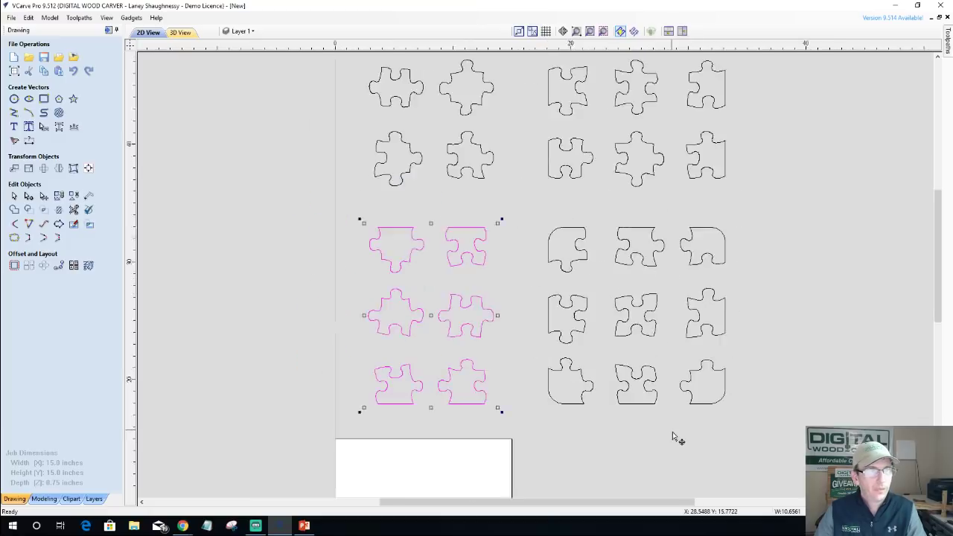
pyautogui.scroll(-1, 672, 438)
# Box-select all 25 puzzle pieces, reselecting them after an accidental deselect.
pyautogui.moveTo(320, 97); pyautogui.dragTo(750, 434)
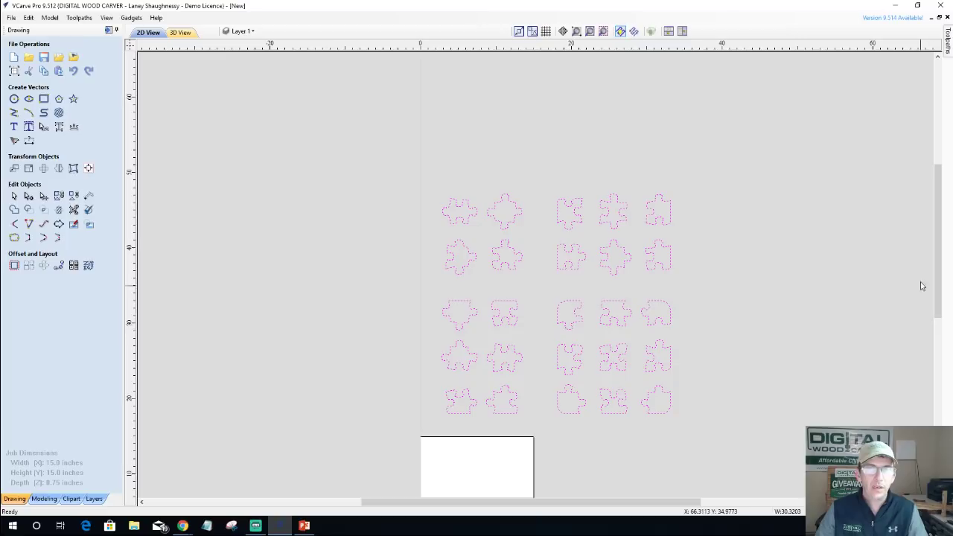
pyautogui.moveTo(938, 285); pyautogui.dragTo(937, 306)
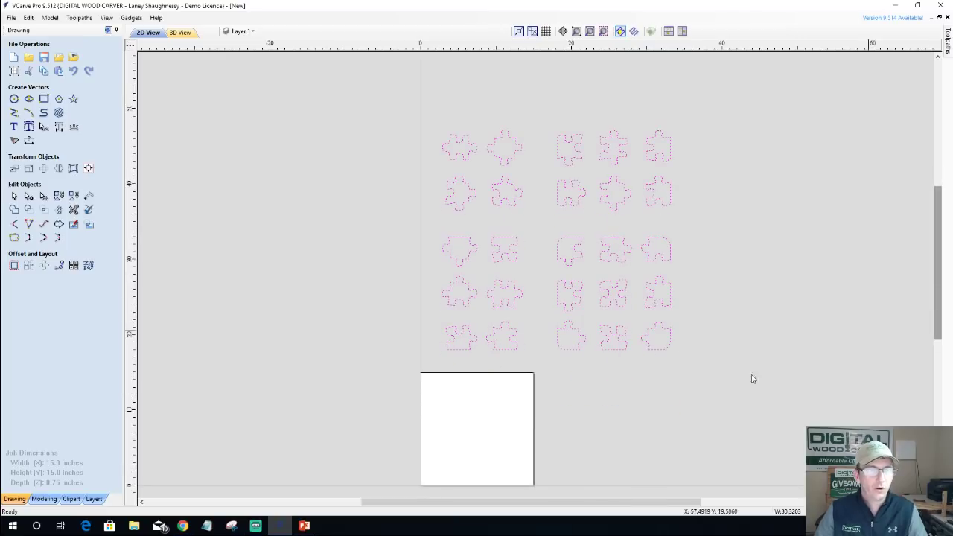
pyautogui.click(663, 356)
pyautogui.click(663, 351)
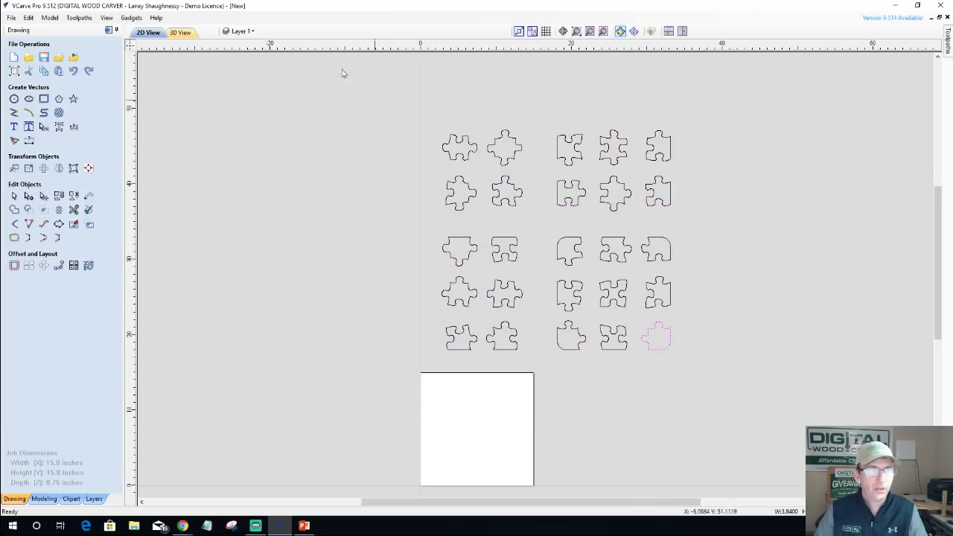
pyautogui.moveTo(381, 90); pyautogui.dragTo(747, 388)
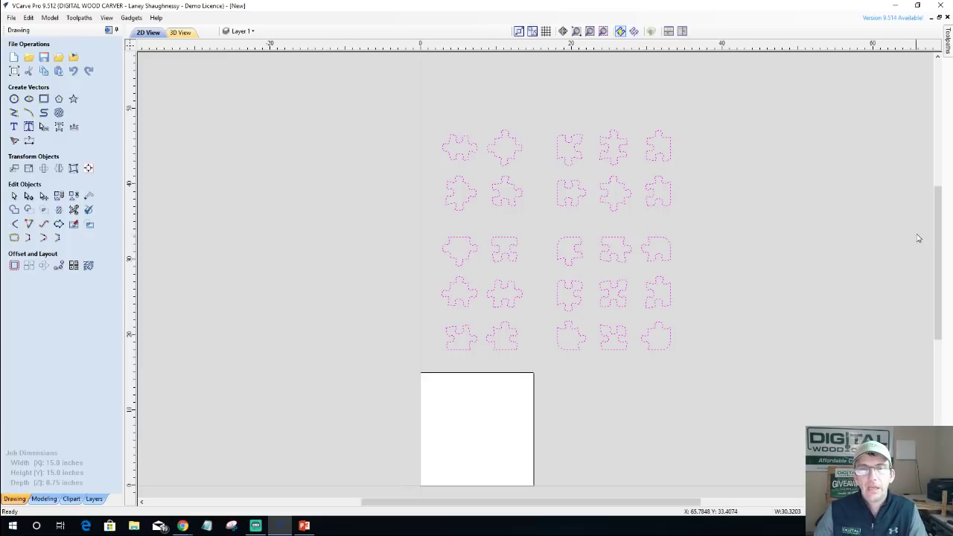
pyautogui.moveTo(941, 238); pyautogui.dragTo(941, 292)
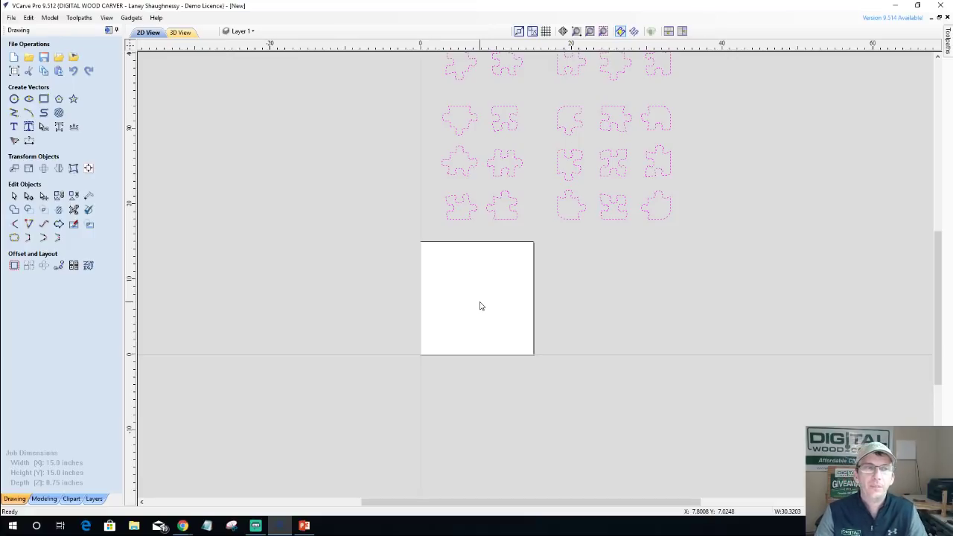
pyautogui.scroll(1, 481, 306)
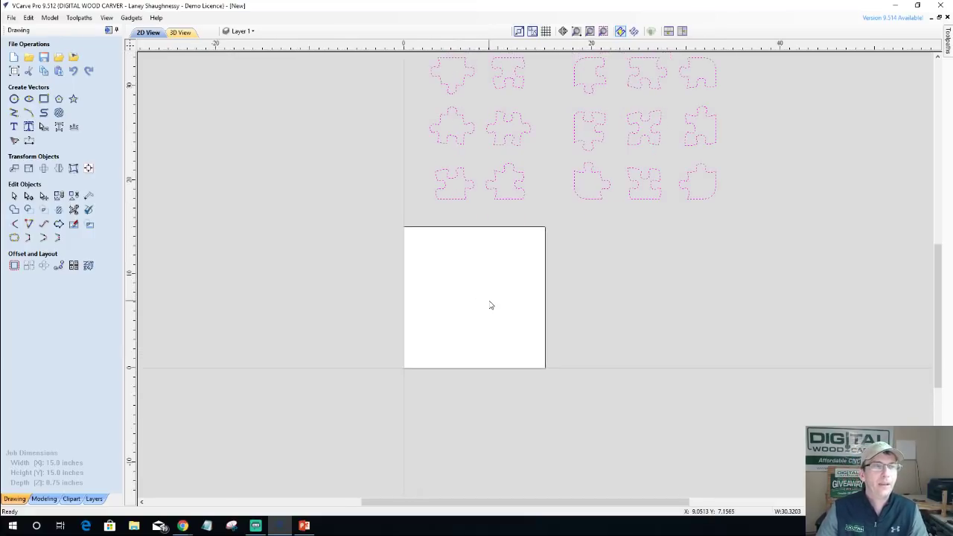
pyautogui.scroll(-1, 481, 307)
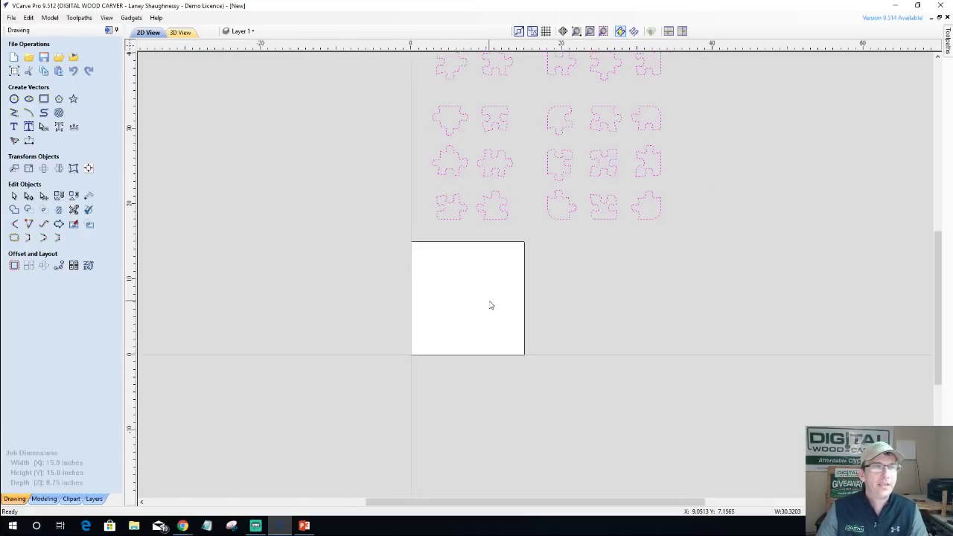
# Set the job width to 24 inches and height to 11.25 inches.
pyautogui.click(13, 72)
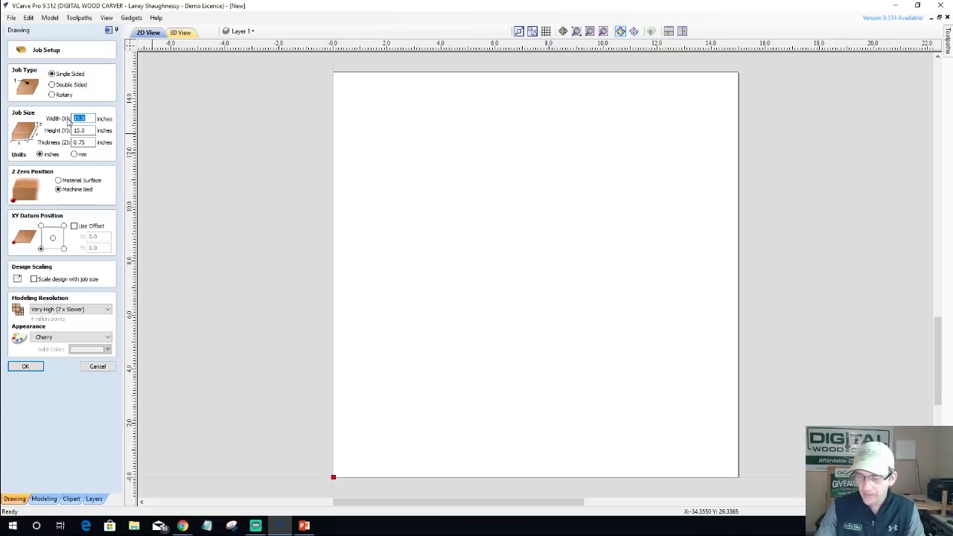
pyautogui.write('24')
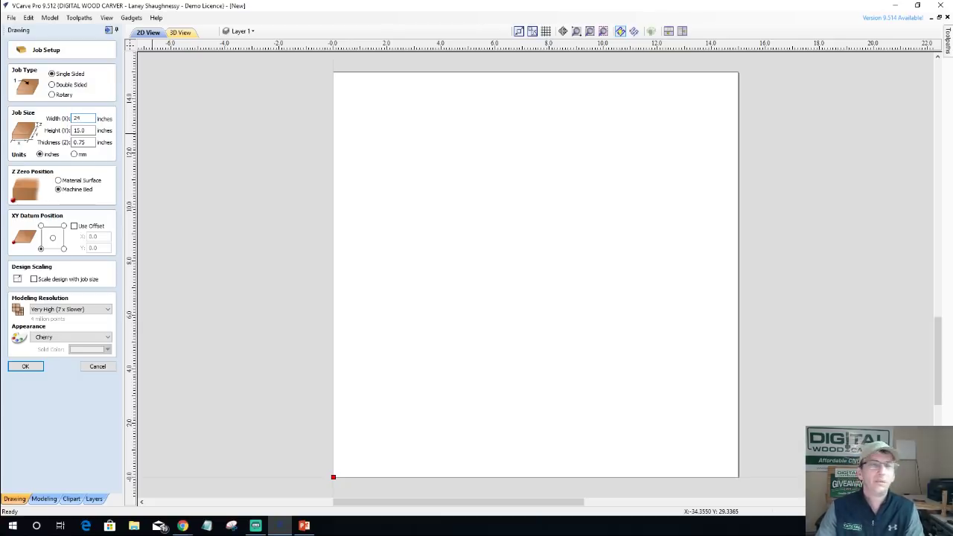
pyautogui.doubleClick(82, 130)
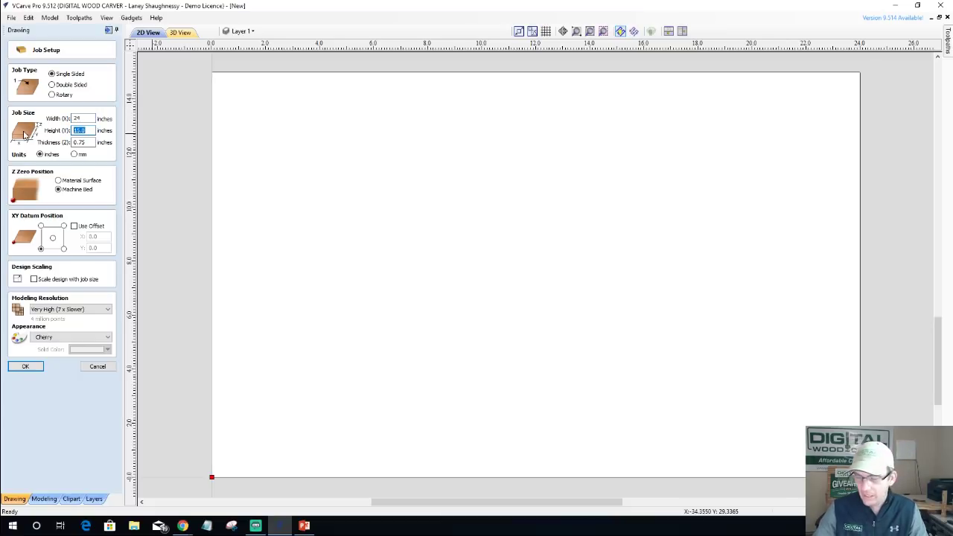
pyautogui.write('11.25')
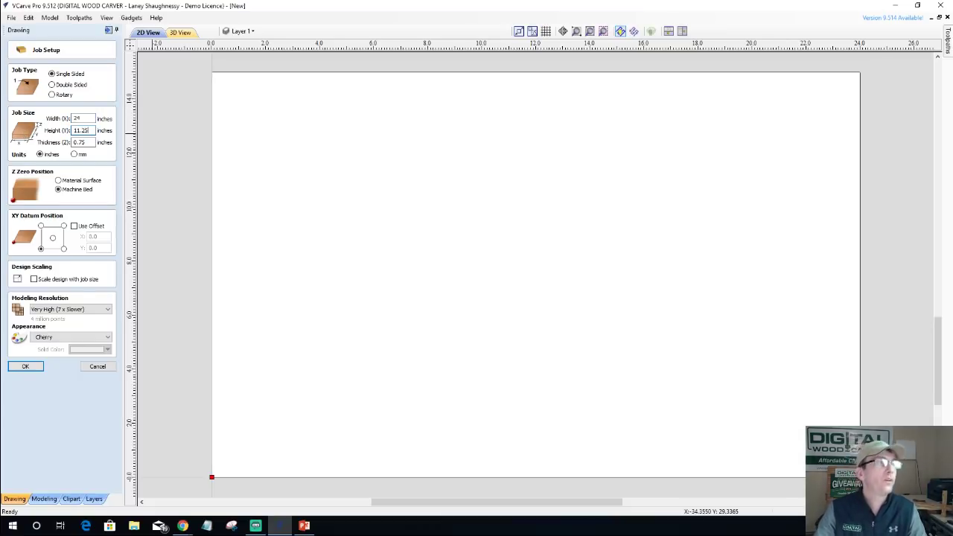
pyautogui.press('Return')
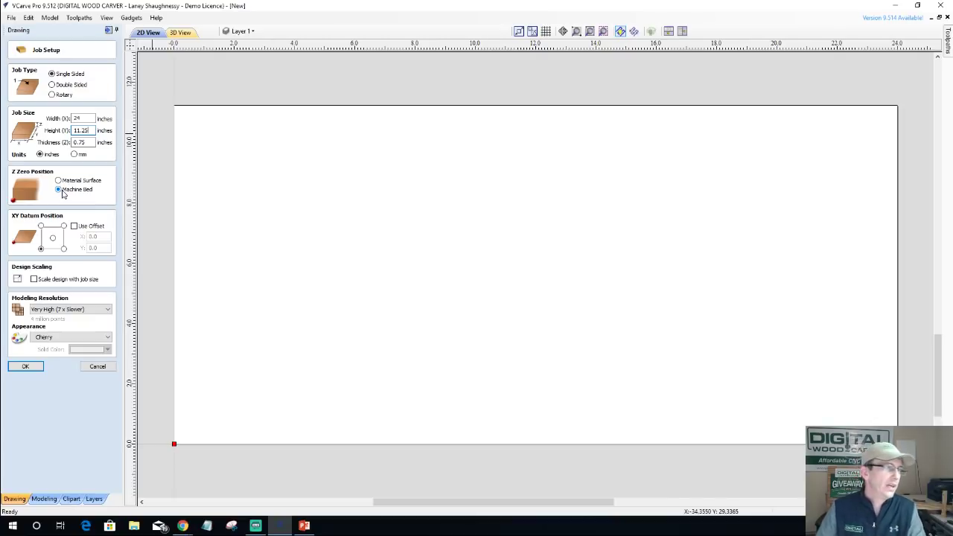
# Set Z zero at the material surface with 0.75-inch thickness and apply the job setup.
pyautogui.click(59, 181)
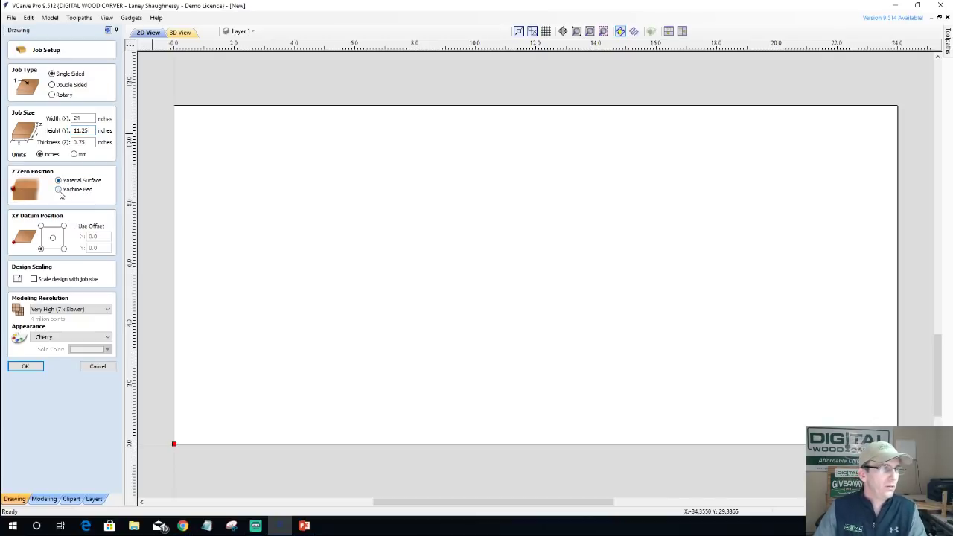
pyautogui.click(60, 190)
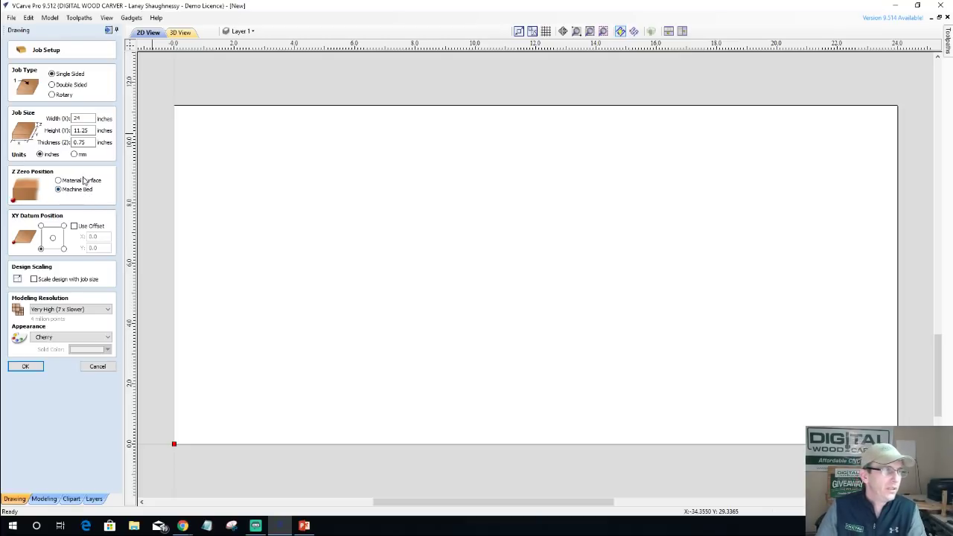
pyautogui.doubleClick(87, 142)
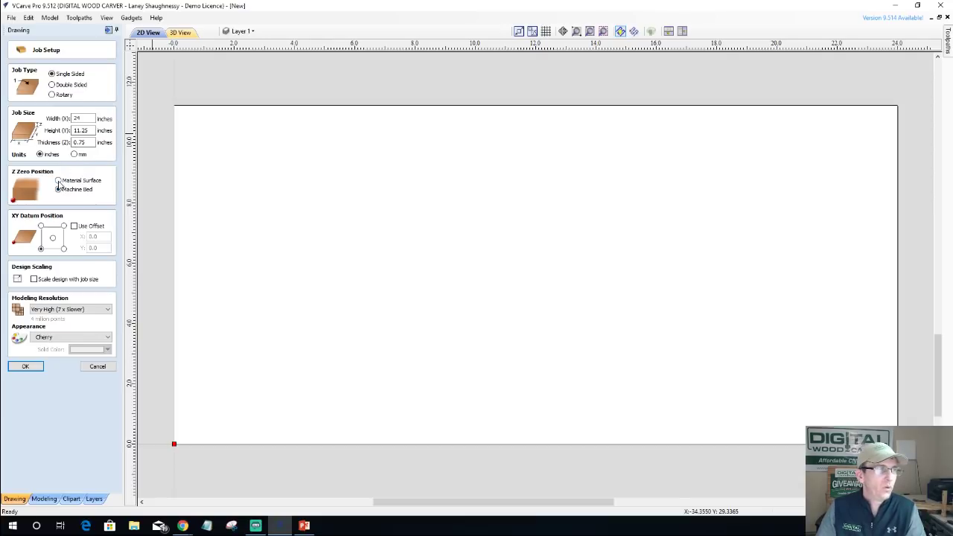
pyautogui.click(58, 181)
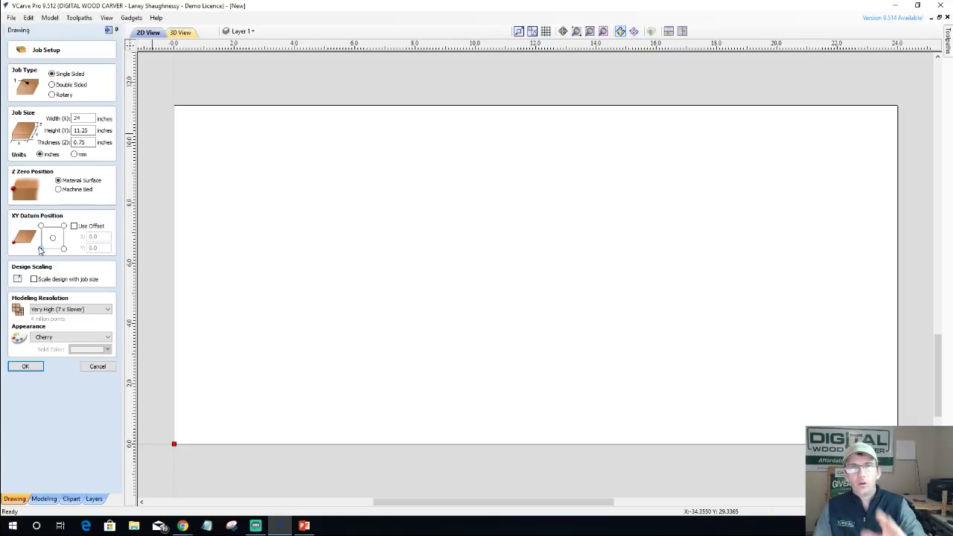
pyautogui.click(24, 367)
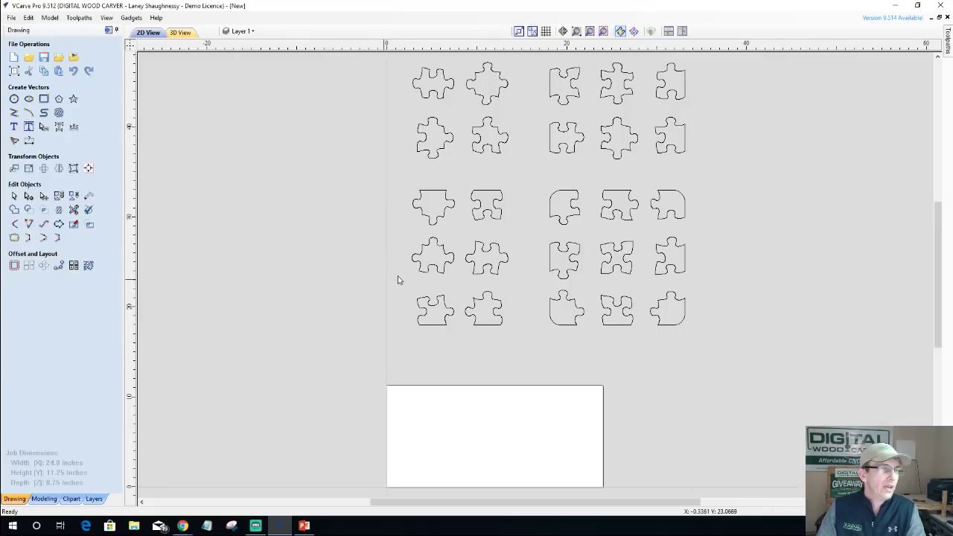
pyautogui.scroll(-3, 425, 270)
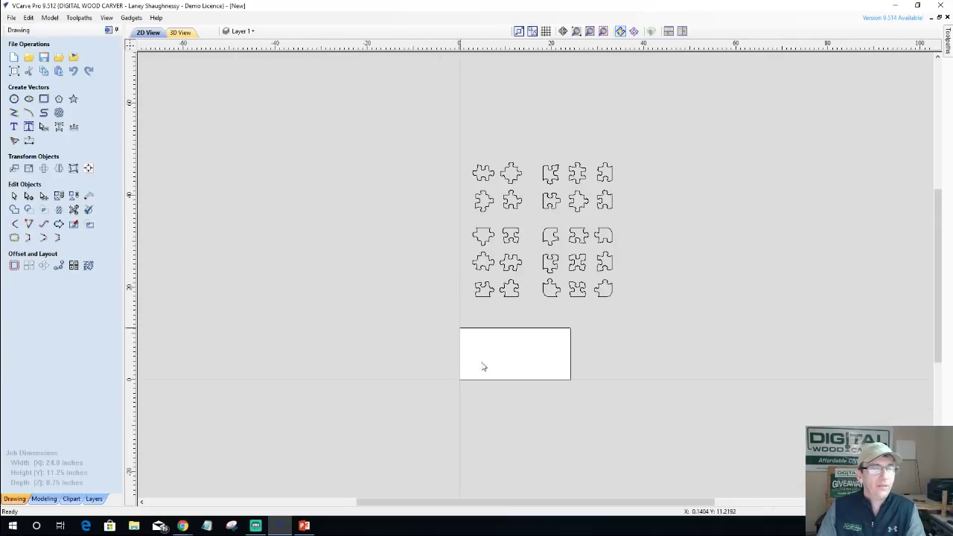
# Select the grouped puzzle pieces and bring up the Nest Parts form.
pyautogui.scroll(2, 513, 415)
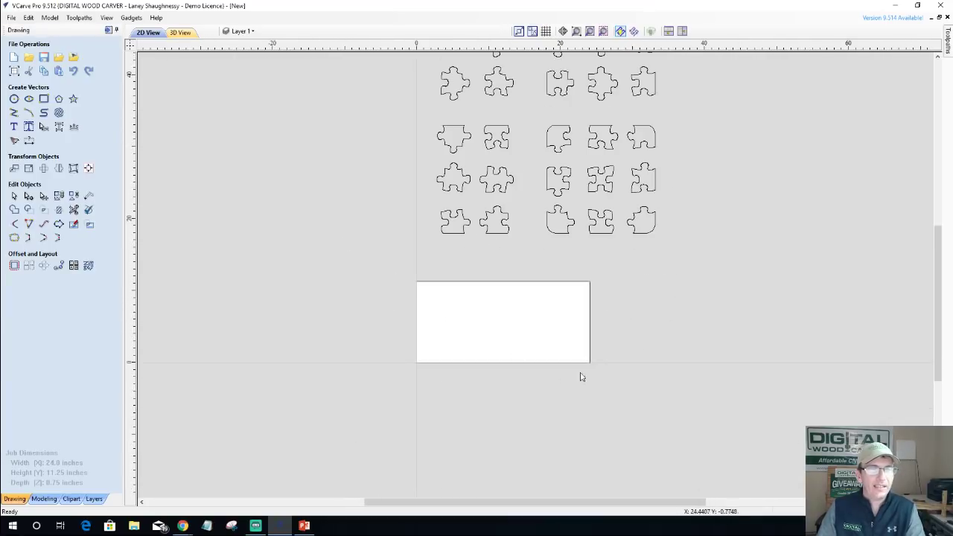
pyautogui.scroll(-1, 556, 368)
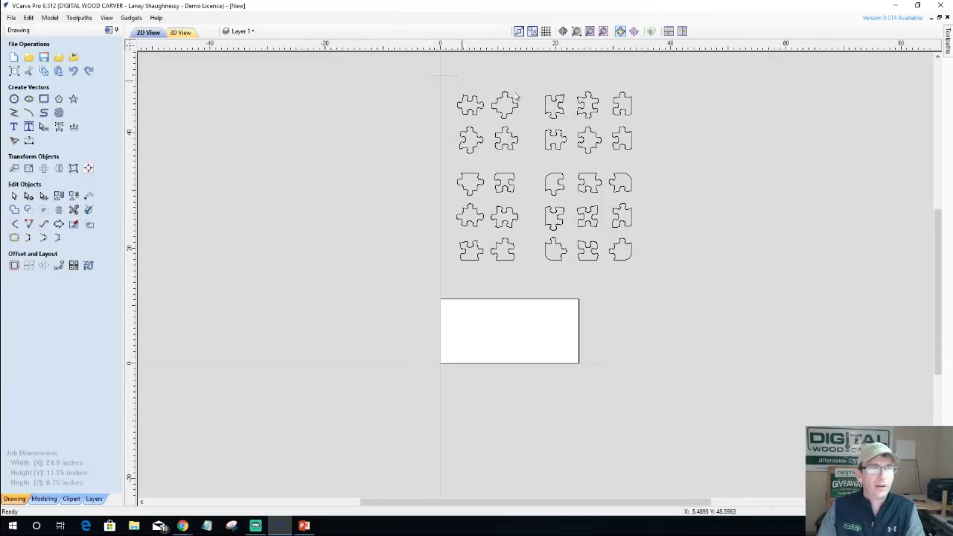
pyautogui.moveTo(517, 95); pyautogui.dragTo(685, 296)
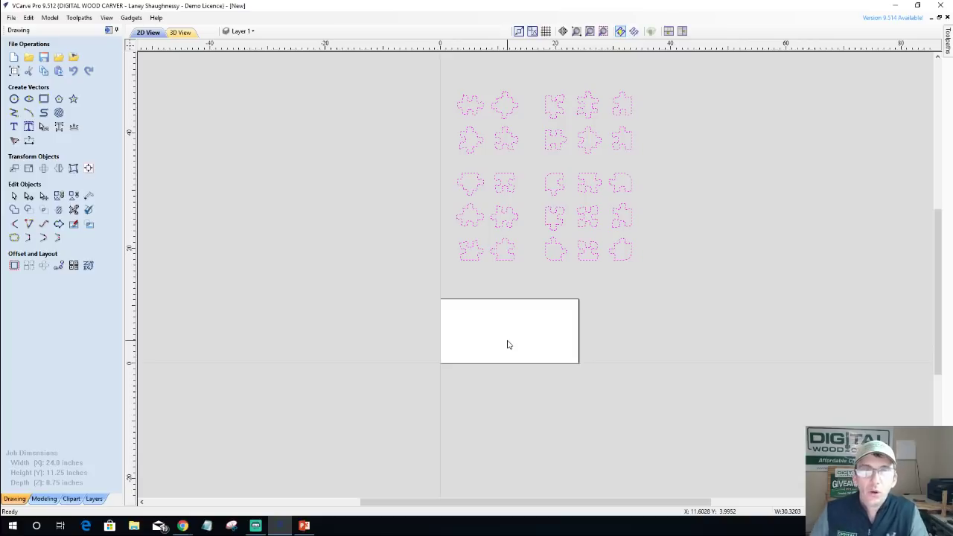
pyautogui.click(472, 257)
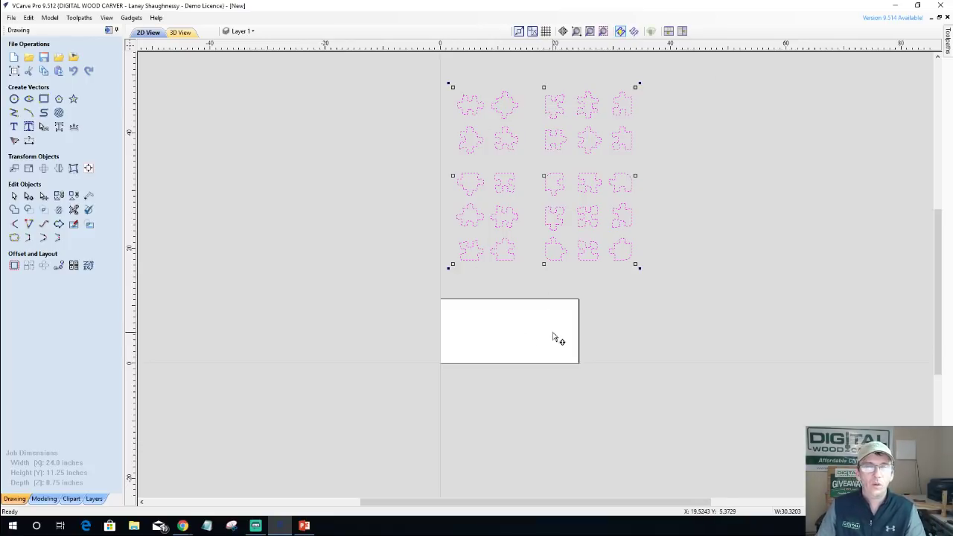
pyautogui.click(88, 265)
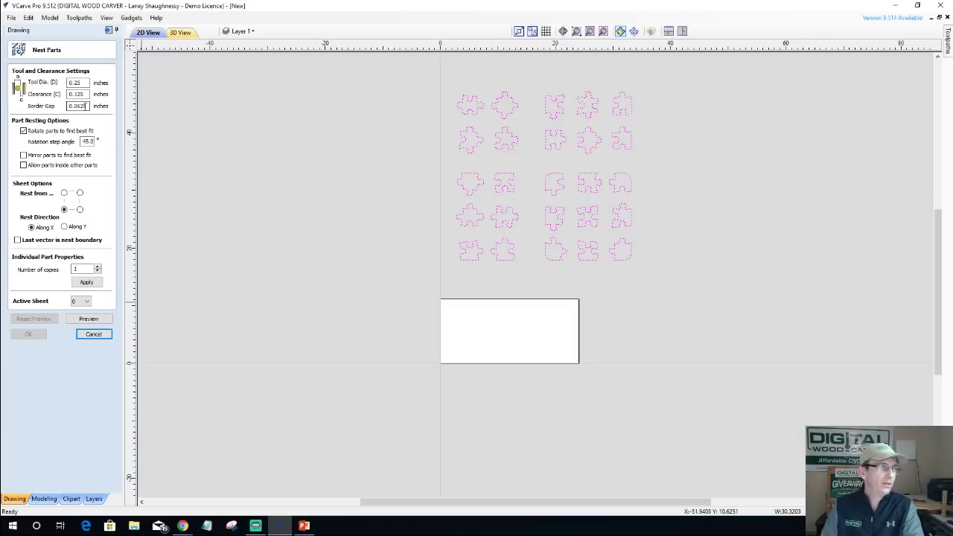
# Replace the 0.125 clearance value with .007 in Nest Parts.
pyautogui.doubleClick(87, 141)
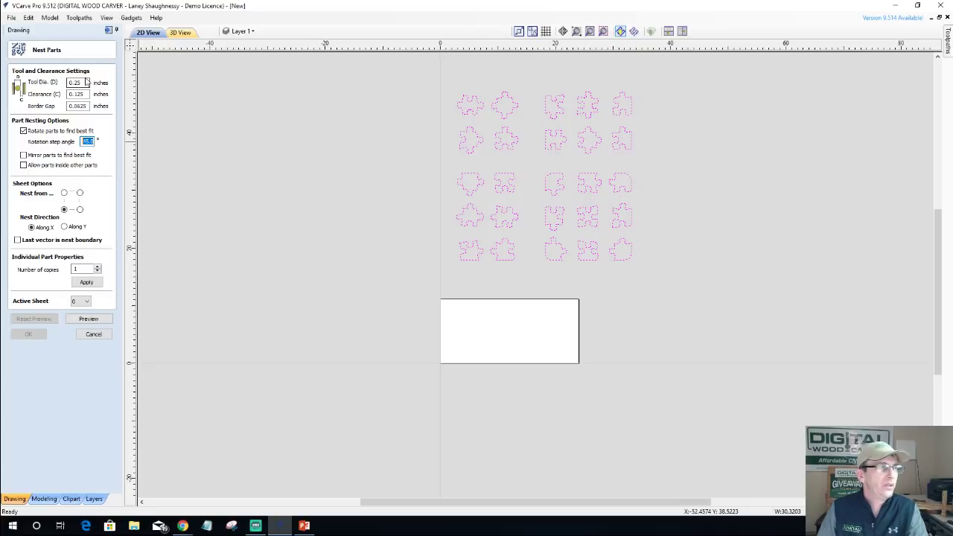
pyautogui.moveTo(82, 83); pyautogui.dragTo(62, 82)
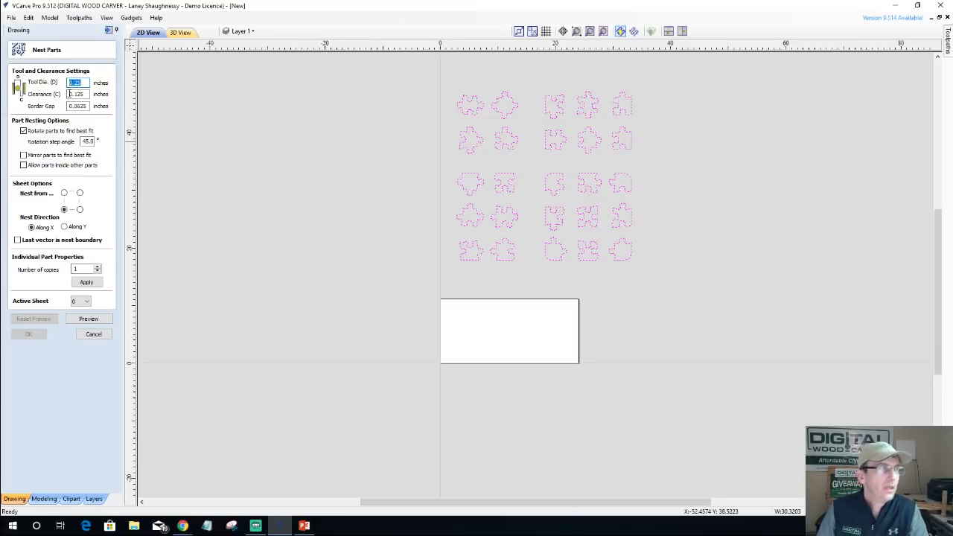
pyautogui.moveTo(84, 95); pyautogui.dragTo(63, 95)
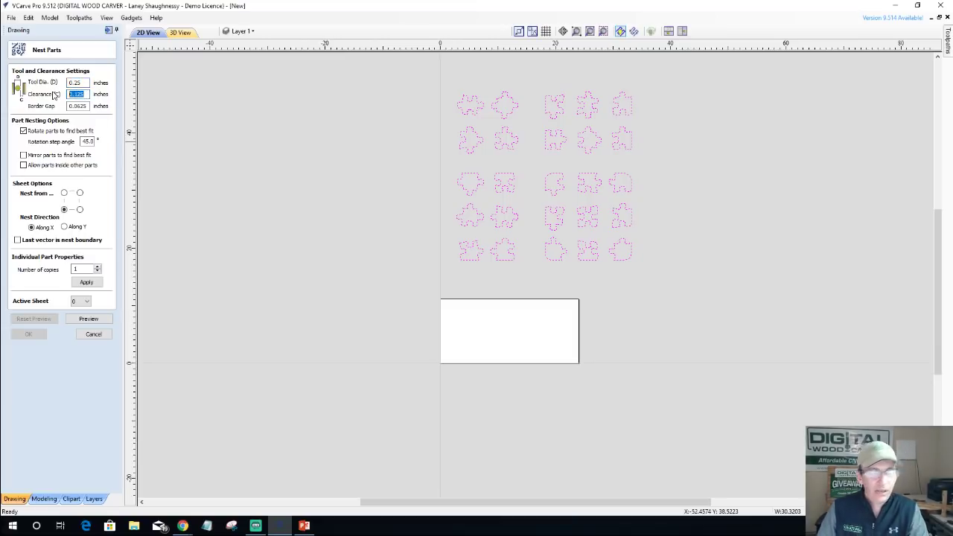
pyautogui.write('.00')
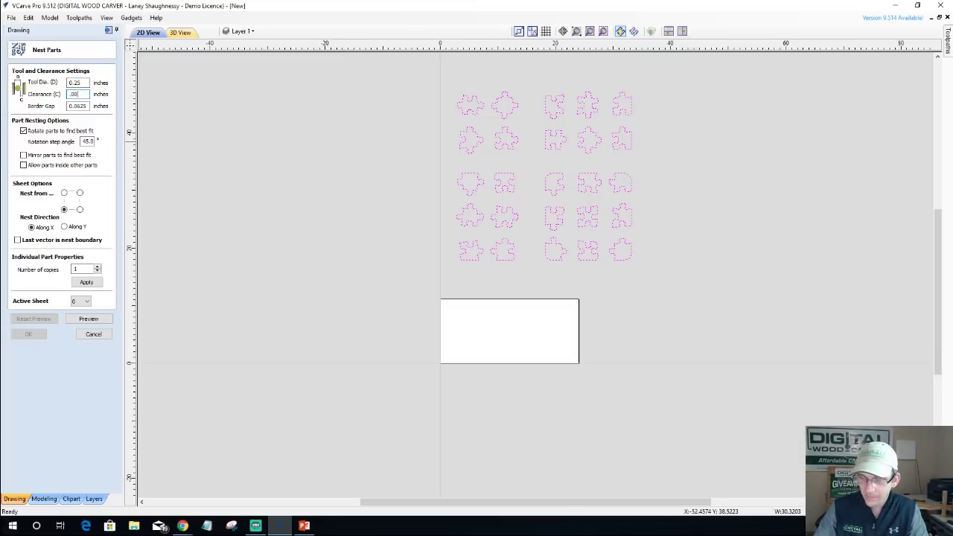
pyautogui.write('7')
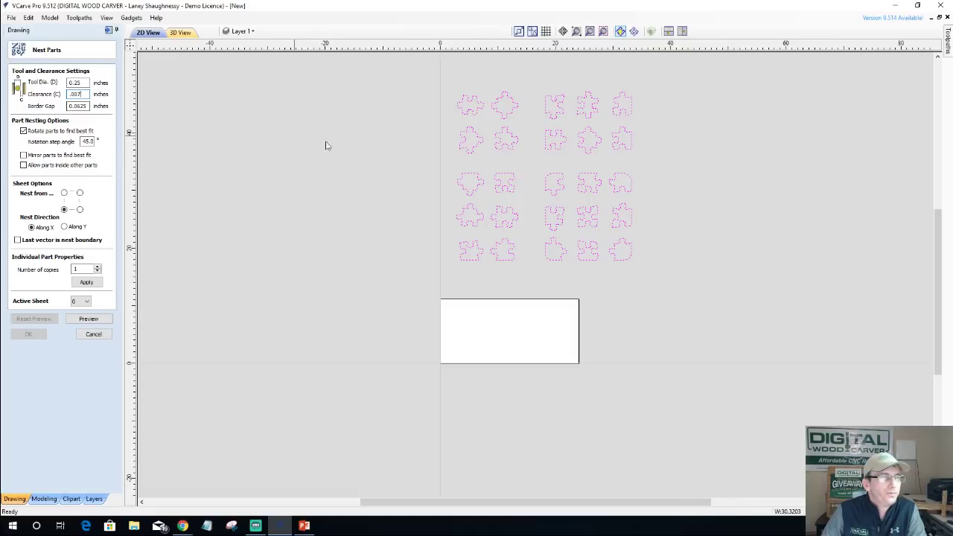
# Cancel the nesting and draw two tall rectangles left of the puzzle pieces.
pyautogui.click(93, 334)
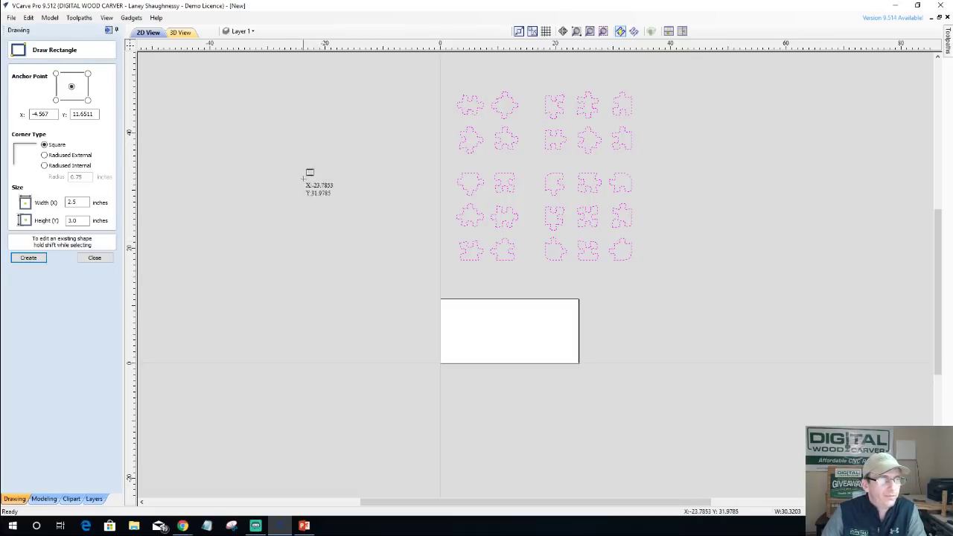
pyautogui.moveTo(283, 142)
pyautogui.mouseDown()
pyautogui.moveTo(322, 224)
pyautogui.moveTo(325, 284)
pyautogui.mouseUp()
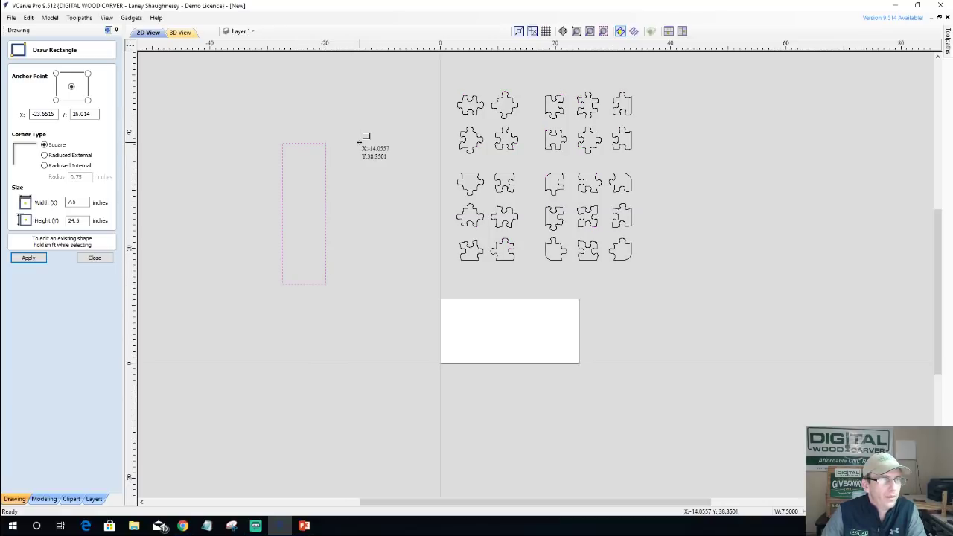
pyautogui.moveTo(385, 283); pyautogui.dragTo(391, 286)
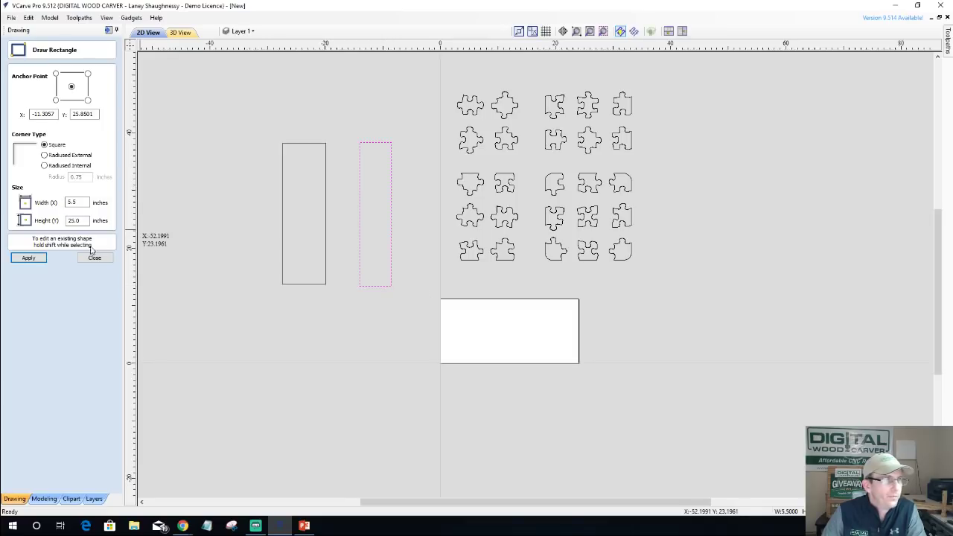
pyautogui.click(83, 258)
# Draw a 3-inch circle and move it against the left rectangle's top-right corner.
pyautogui.click(14, 99)
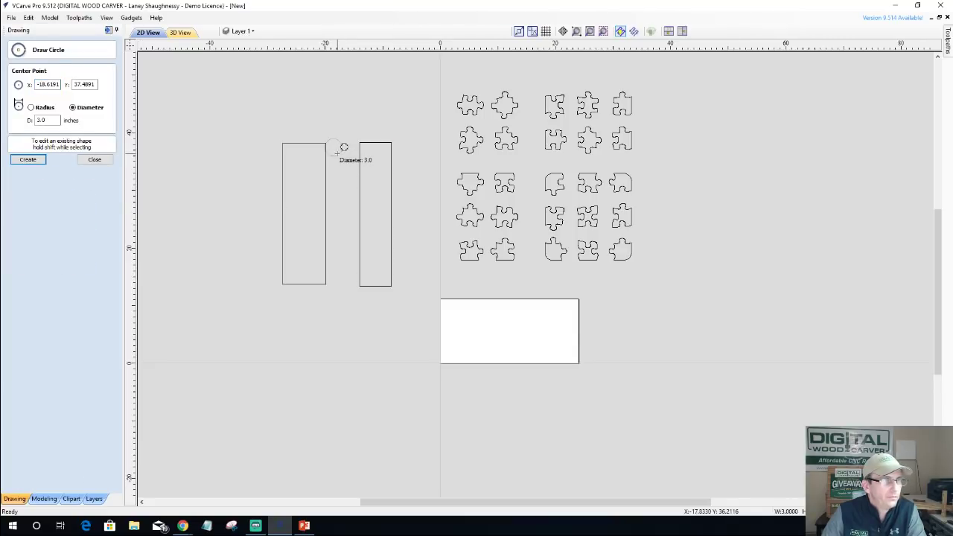
pyautogui.click(333, 148)
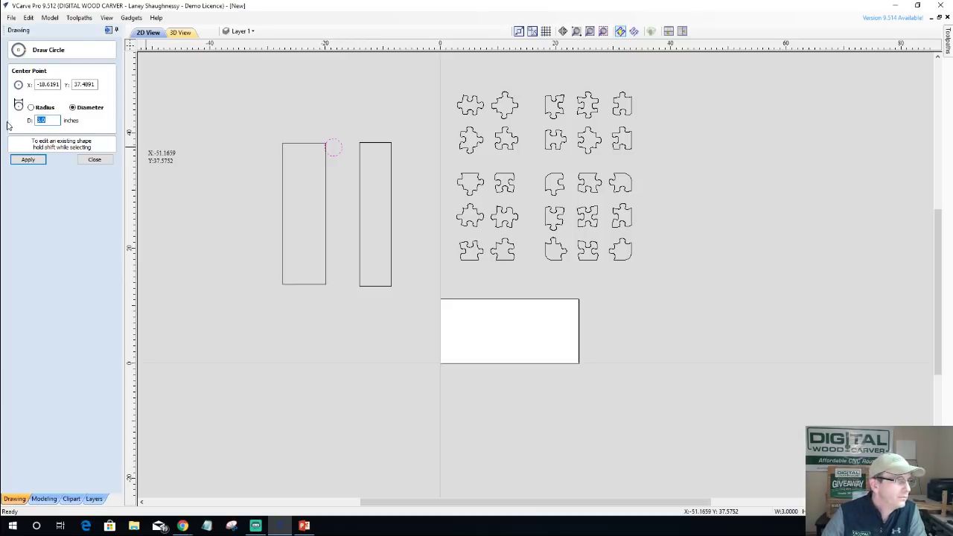
pyautogui.click(108, 160)
pyautogui.scroll(2, 253, 122)
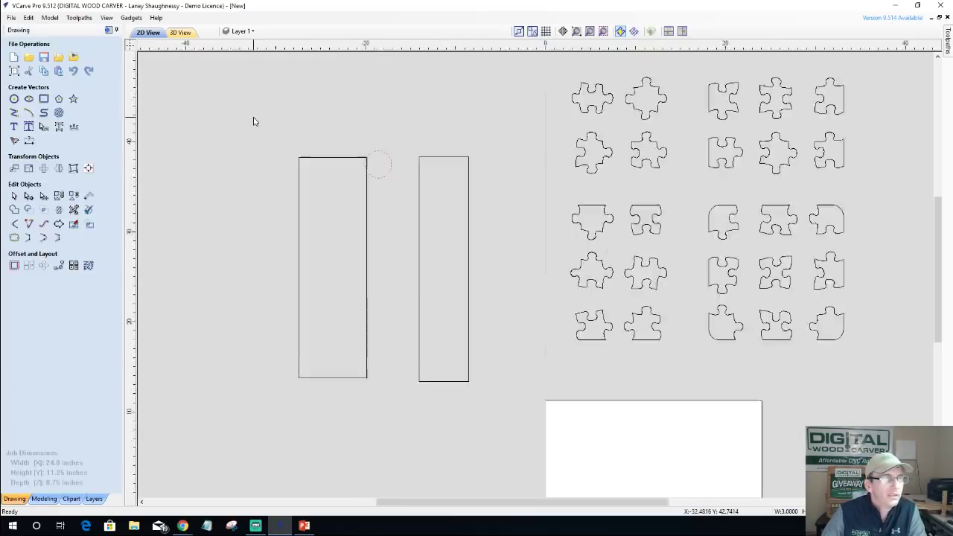
pyautogui.scroll(1, 254, 122)
pyautogui.scroll(2, 345, 157)
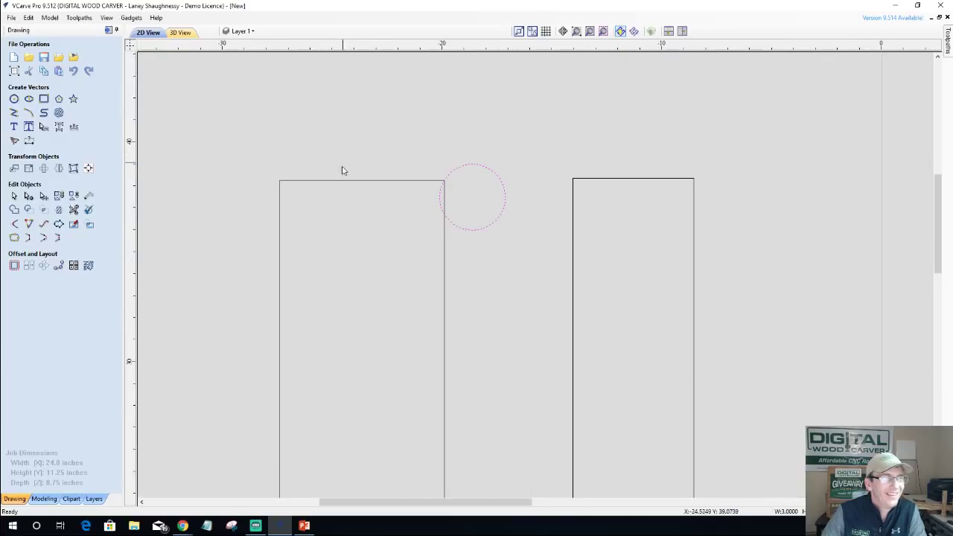
pyautogui.click(472, 228)
pyautogui.moveTo(472, 196); pyautogui.dragTo(478, 207)
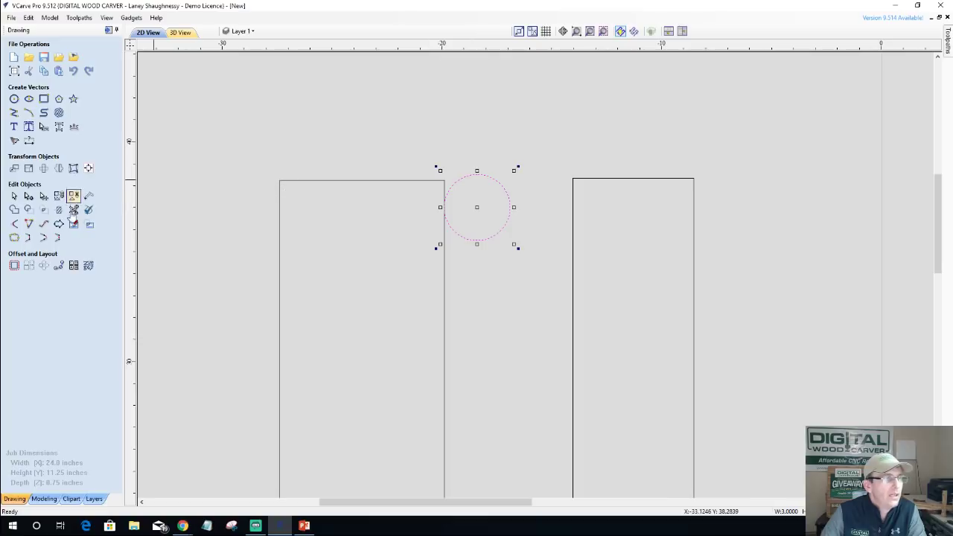
# Dismiss Nest Parts without nesting and slide the right rectangle left against the circle.
pyautogui.click(89, 266)
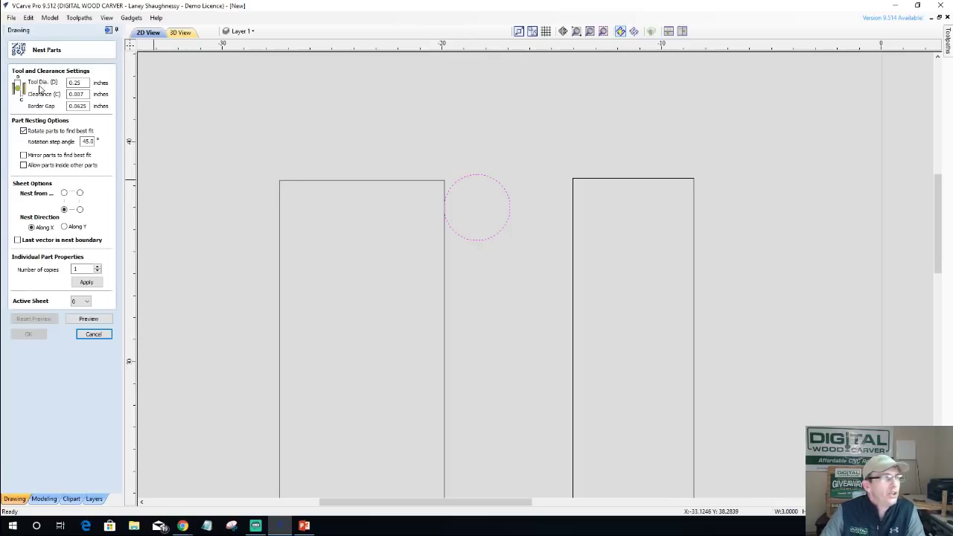
pyautogui.doubleClick(73, 83)
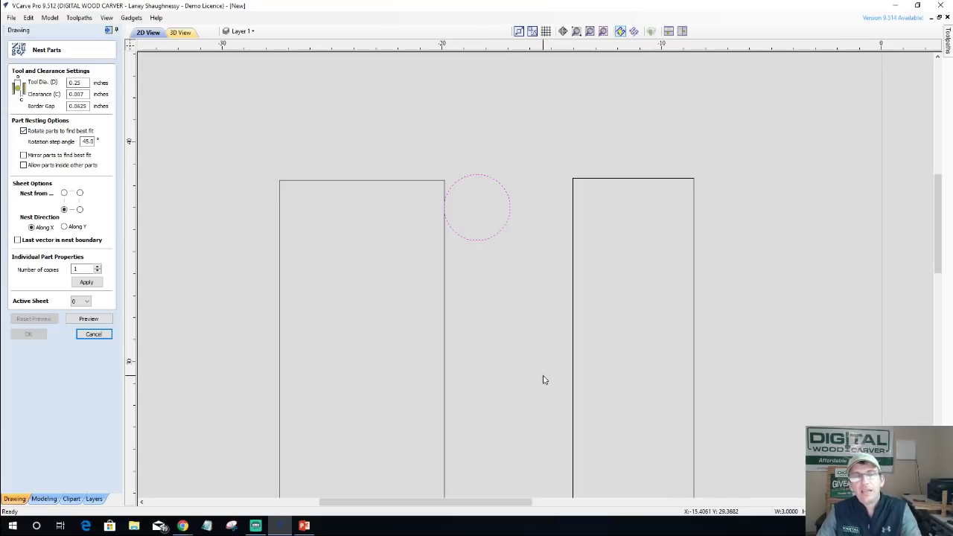
pyautogui.click(573, 279)
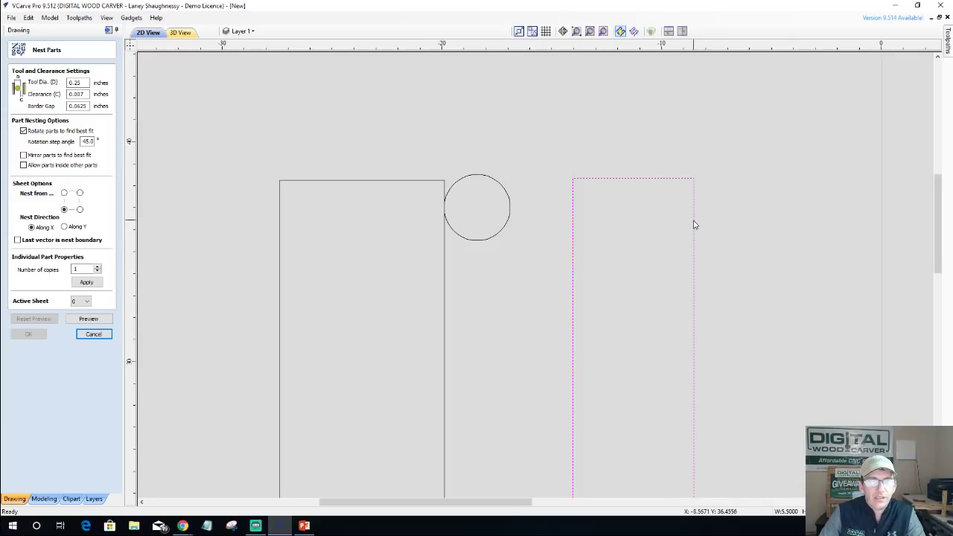
pyautogui.click(93, 335)
pyautogui.click(573, 217)
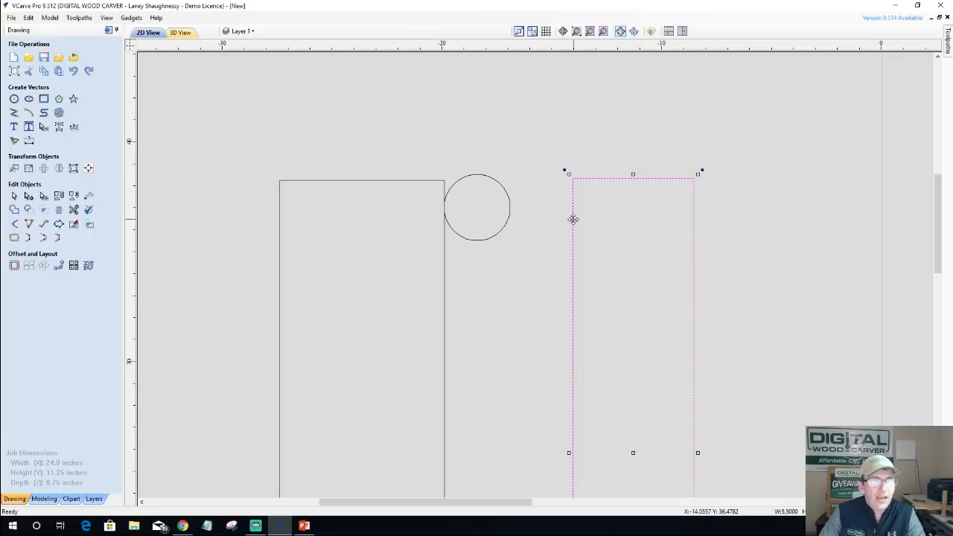
pyautogui.moveTo(575, 179); pyautogui.dragTo(512, 174)
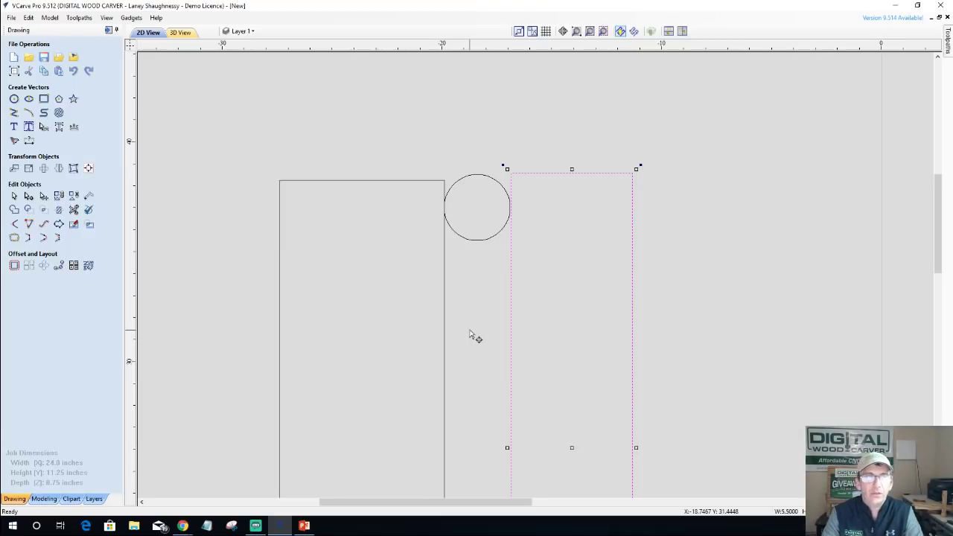
# Nudge the circle into place between the two rectangle tops and show the layers list.
pyautogui.click(468, 179)
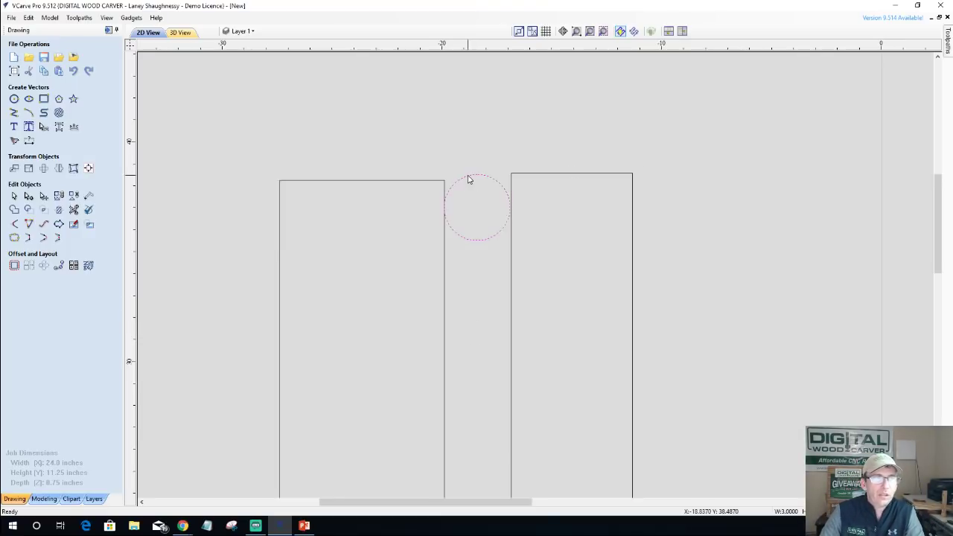
pyautogui.press('Down')
pyautogui.press('Down')
pyautogui.press('Down')
pyautogui.press('Down')
pyautogui.press('Down')
pyautogui.press('Down')
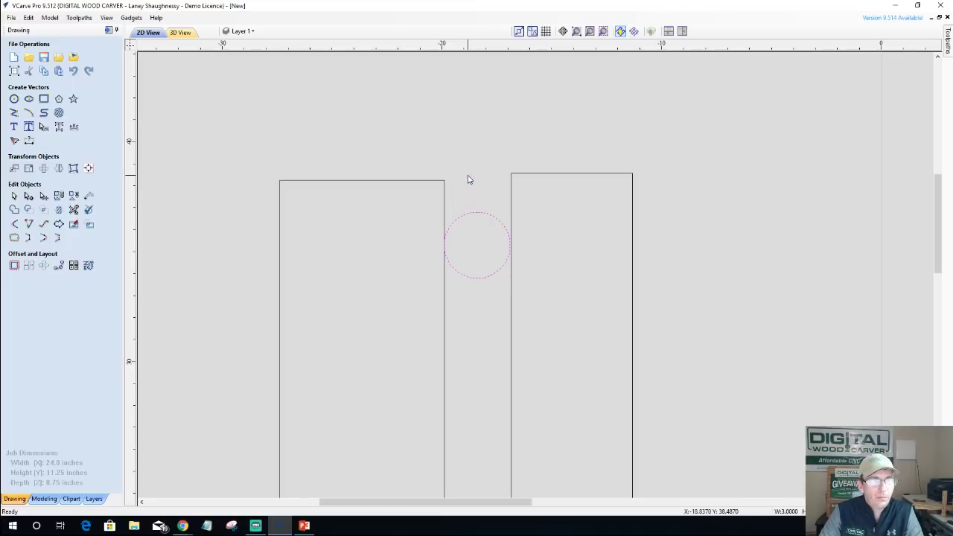
pyautogui.press('Down')
pyautogui.press('Right')
pyautogui.press('Right')
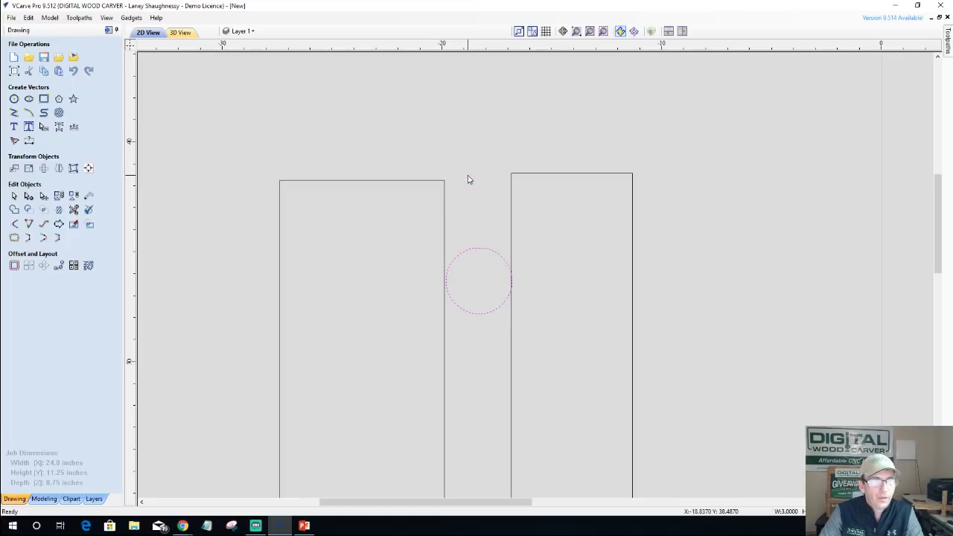
pyautogui.press('Up')
pyautogui.press('Up')
pyautogui.press('Up')
pyautogui.press('Up')
pyautogui.press('Up')
pyautogui.press('Up')
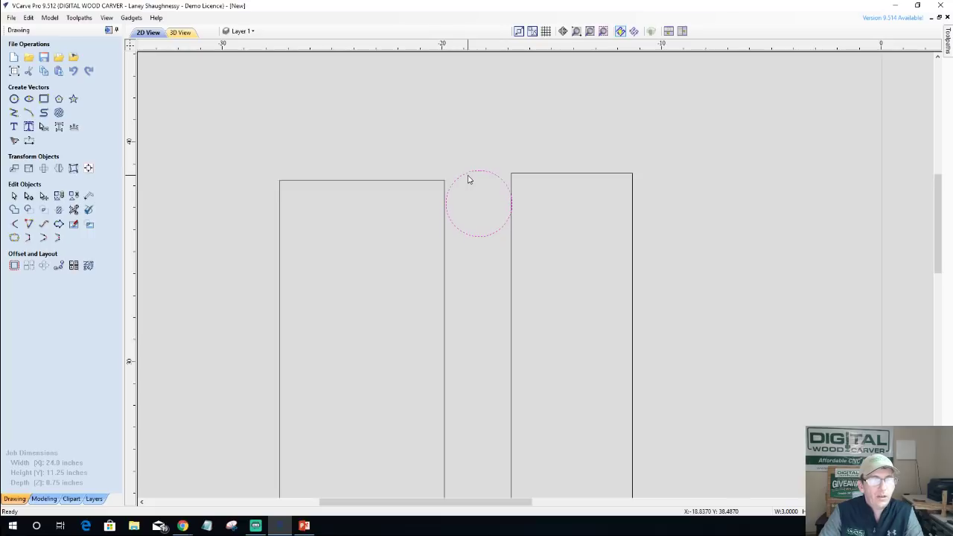
pyautogui.press('Up')
pyautogui.press('Up')
pyautogui.press('Up')
pyautogui.press('Up')
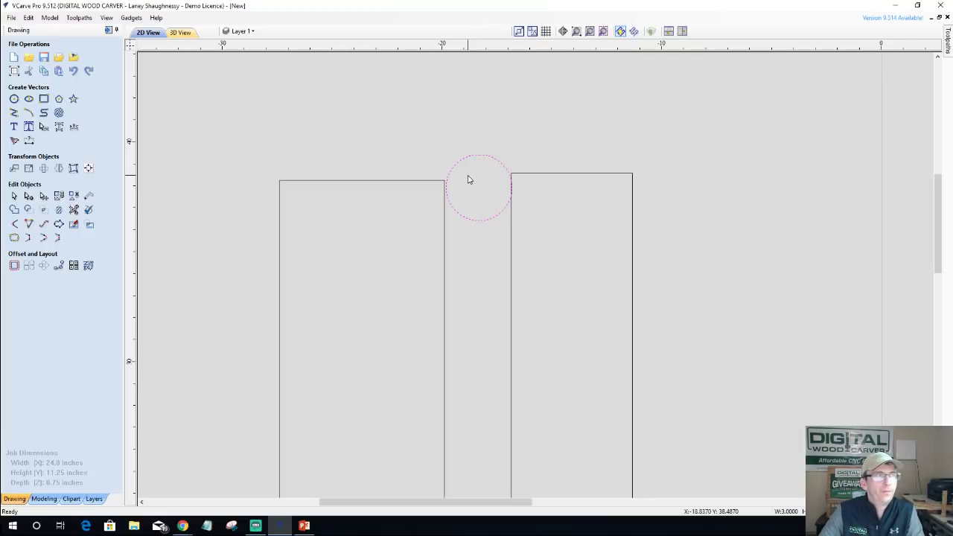
pyautogui.click(94, 499)
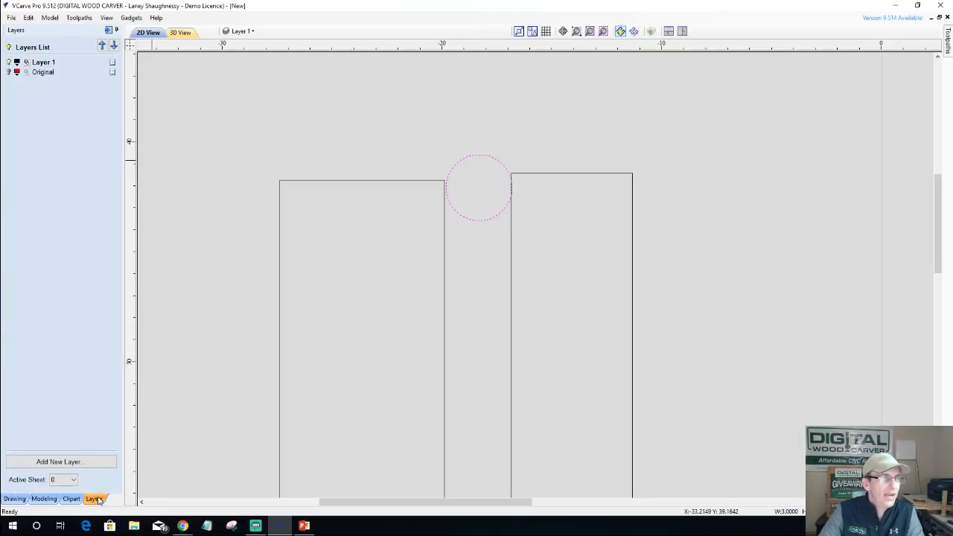
# Reopen Nest Parts from the Drawing tools and zoom over the puzzle pieces.
pyautogui.click(16, 497)
pyautogui.click(88, 265)
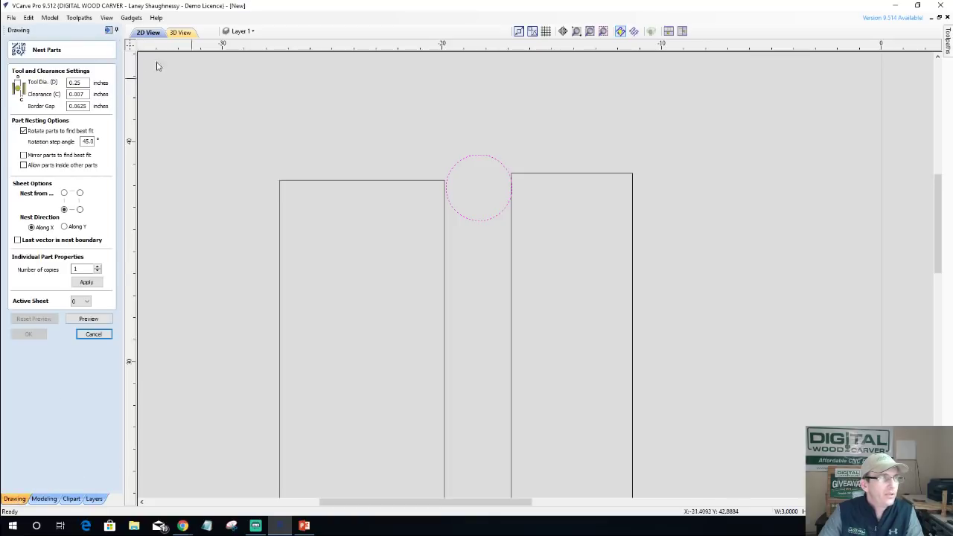
pyautogui.scroll(-6, 477, 160)
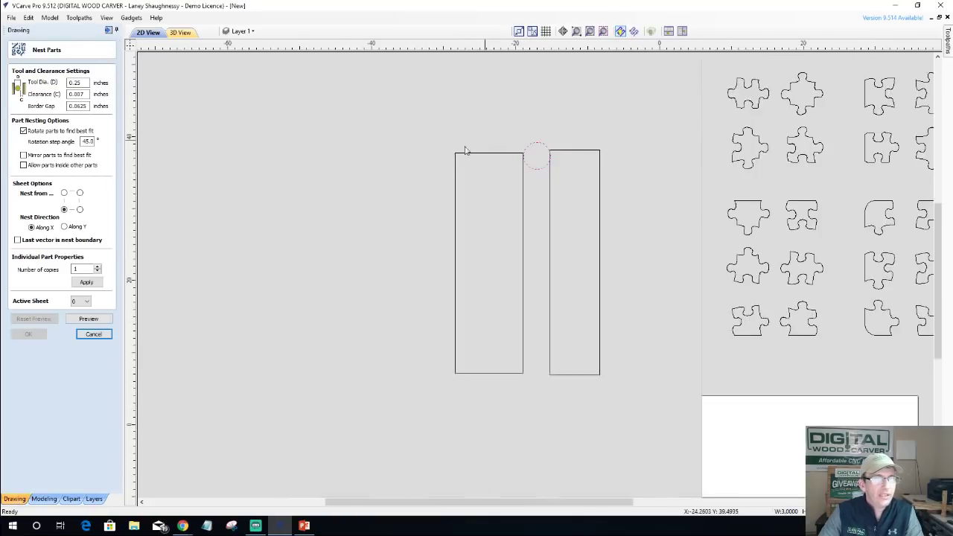
pyautogui.scroll(2, 720, 81)
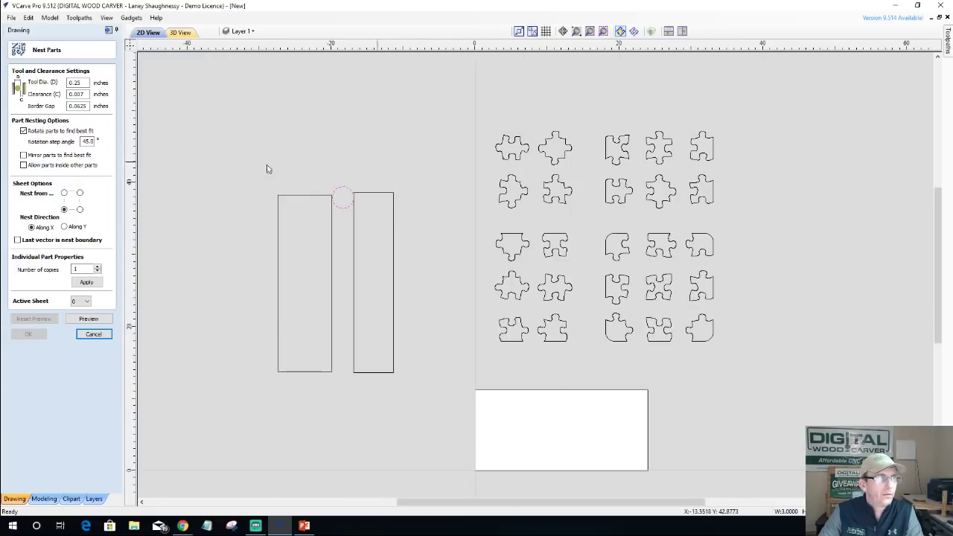
pyautogui.scroll(3, 547, 461)
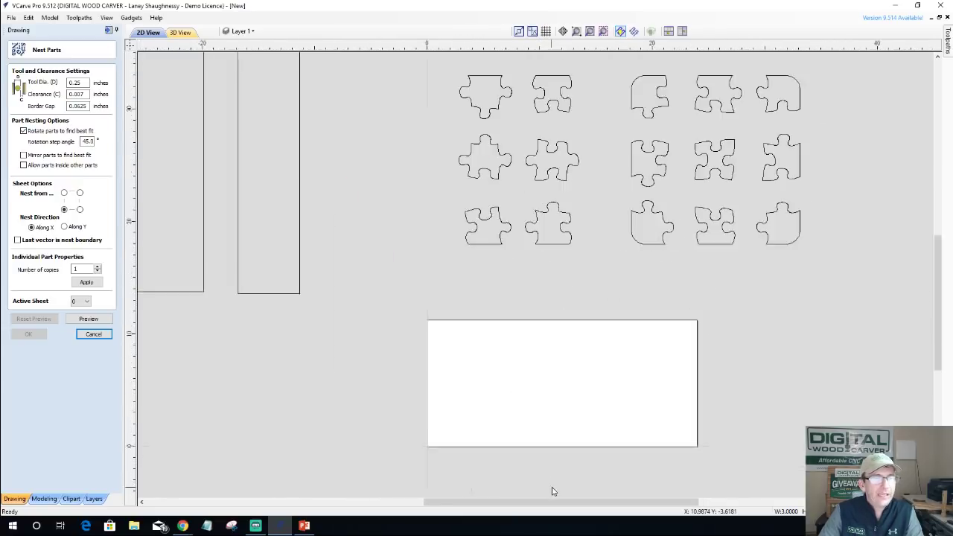
pyautogui.scroll(2, 441, 344)
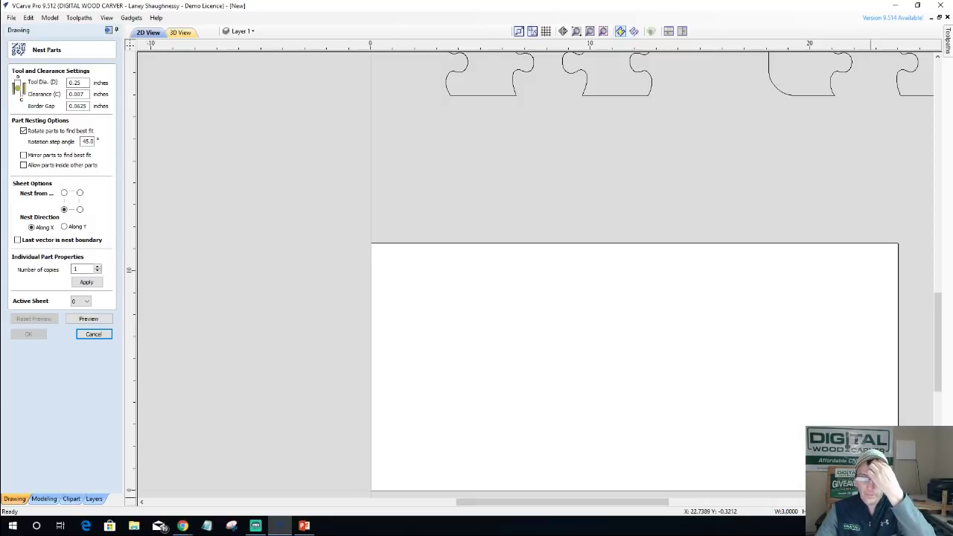
pyautogui.hotkey('alt', 'Tab')
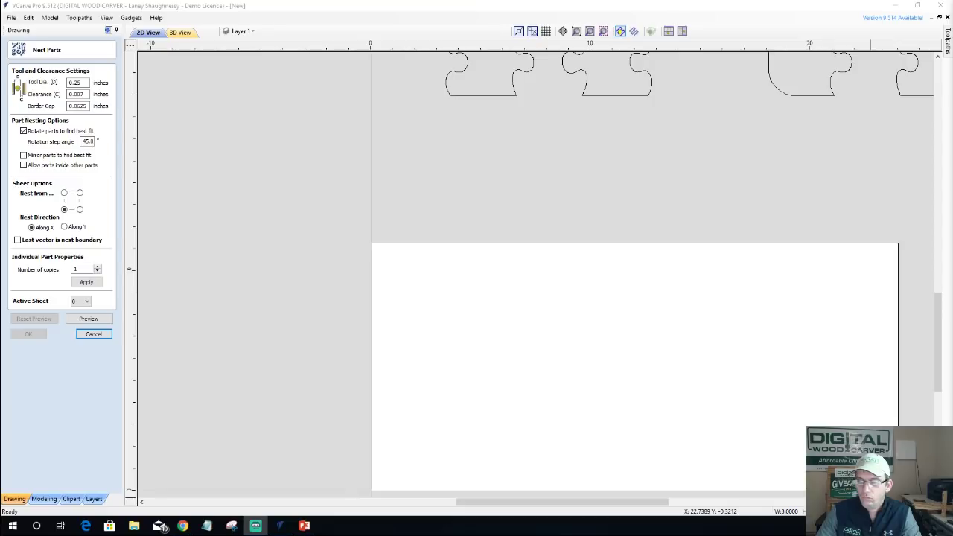
pyautogui.click(504, 403)
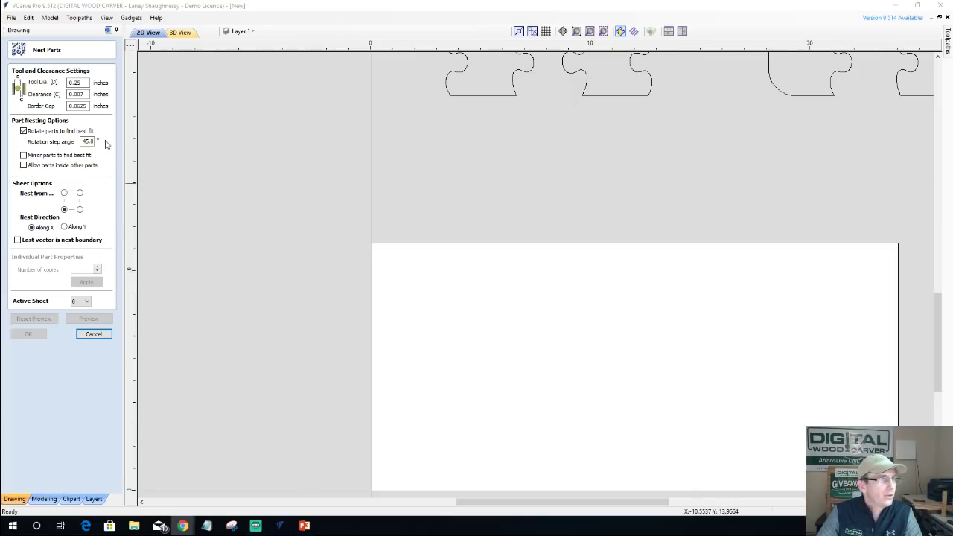
# Select the Border Gap value and the right rectangle while inspecting the nested sheet.
pyautogui.click(50, 108)
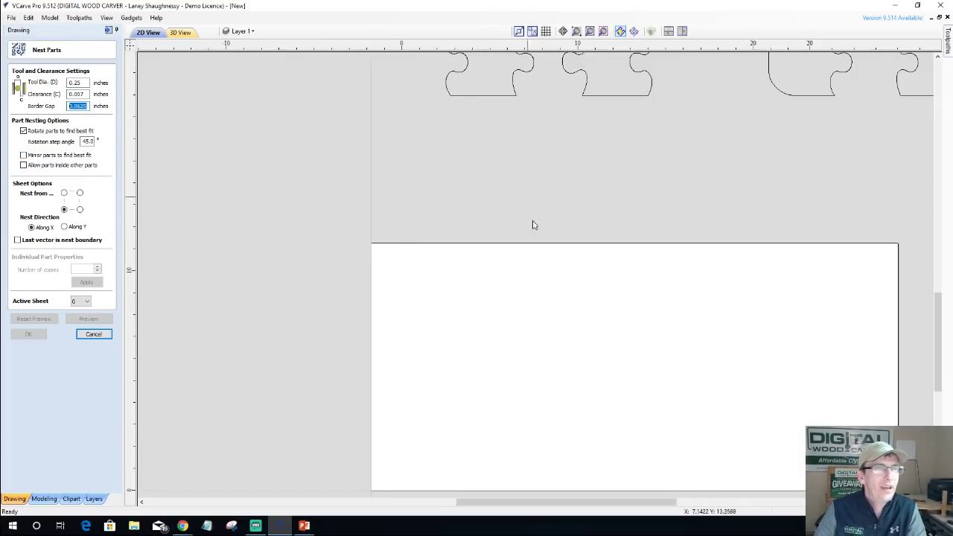
pyautogui.scroll(8, 533, 225)
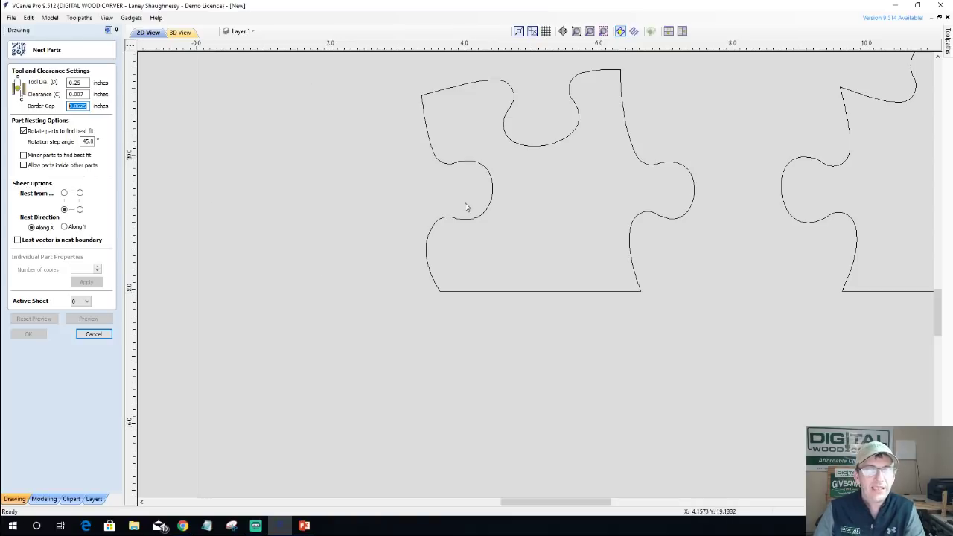
pyautogui.scroll(-8, 346, 268)
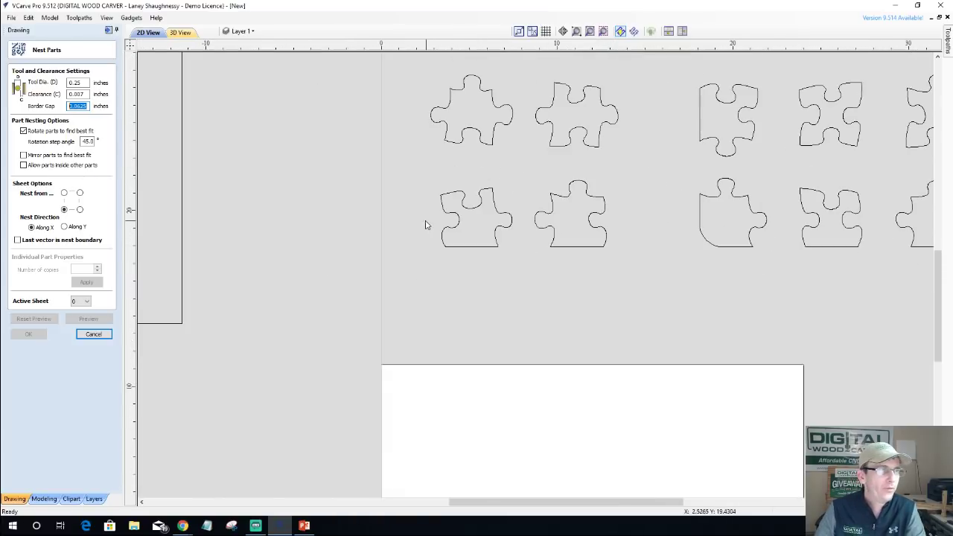
pyautogui.scroll(2, 267, 180)
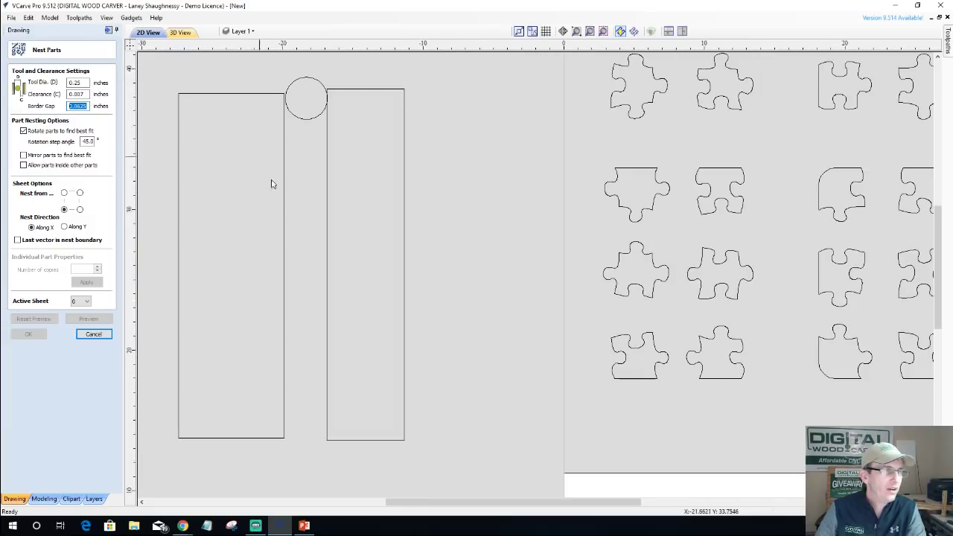
pyautogui.click(326, 207)
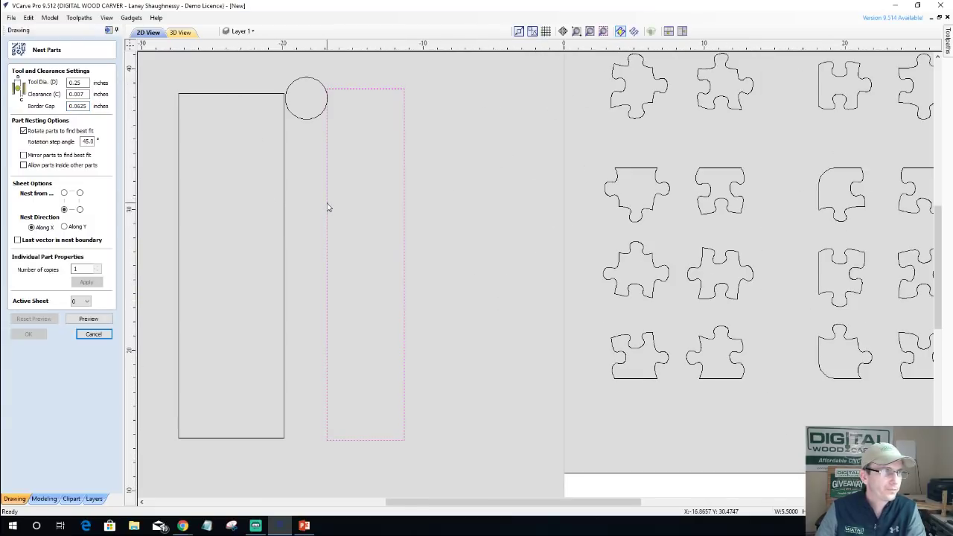
pyautogui.scroll(1, 222, 129)
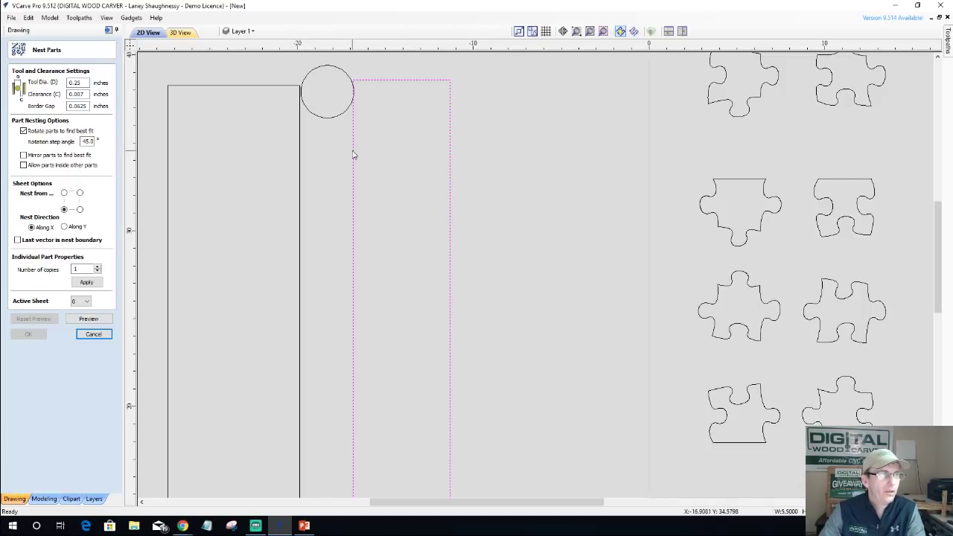
# Close Nest Parts, move the tall rectangle inside the left one, and shorten it from the bottom.
pyautogui.click(93, 333)
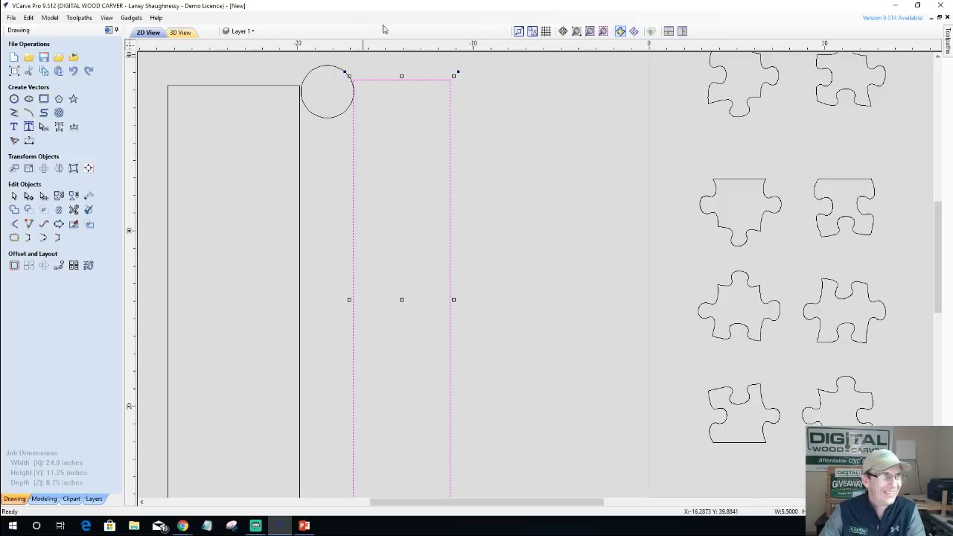
pyautogui.moveTo(392, 81); pyautogui.dragTo(223, 106)
pyautogui.scroll(-2, 192, 415)
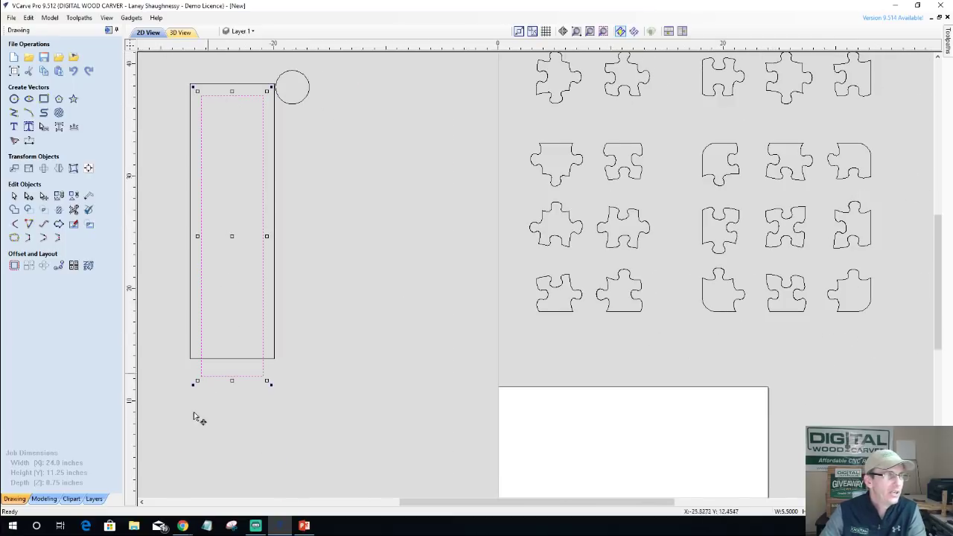
pyautogui.scroll(3, 191, 414)
pyautogui.moveTo(271, 354); pyautogui.dragTo(266, 304)
pyautogui.scroll(-3, 266, 306)
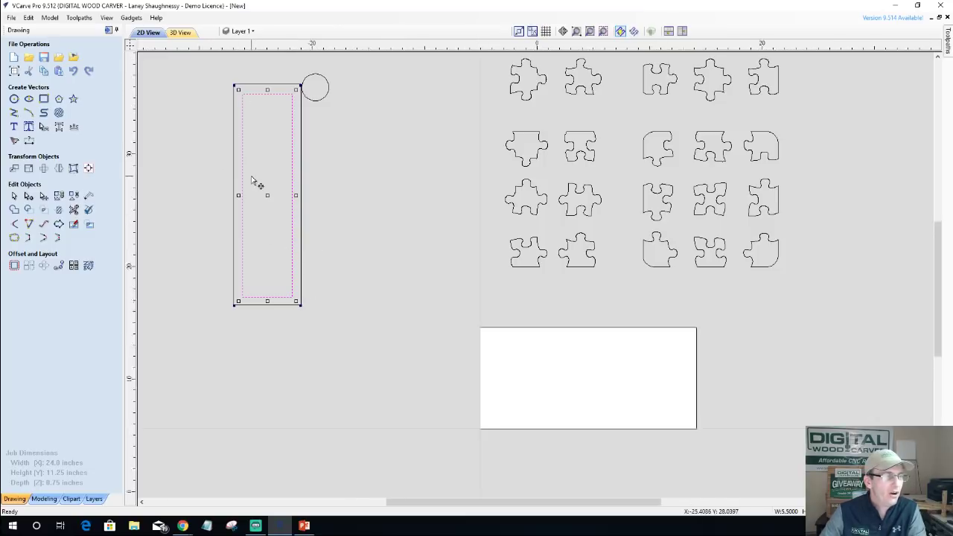
pyautogui.scroll(3, 259, 222)
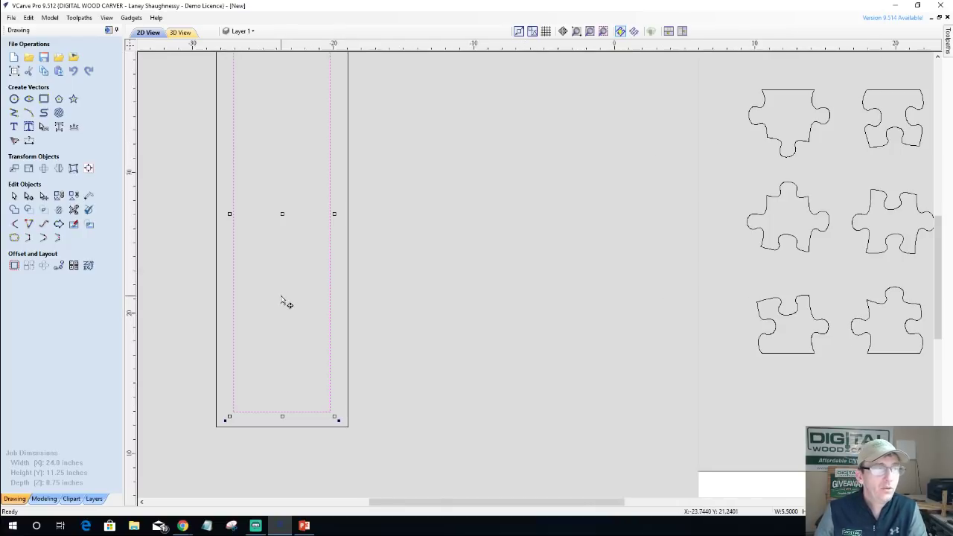
pyautogui.scroll(-2, 283, 300)
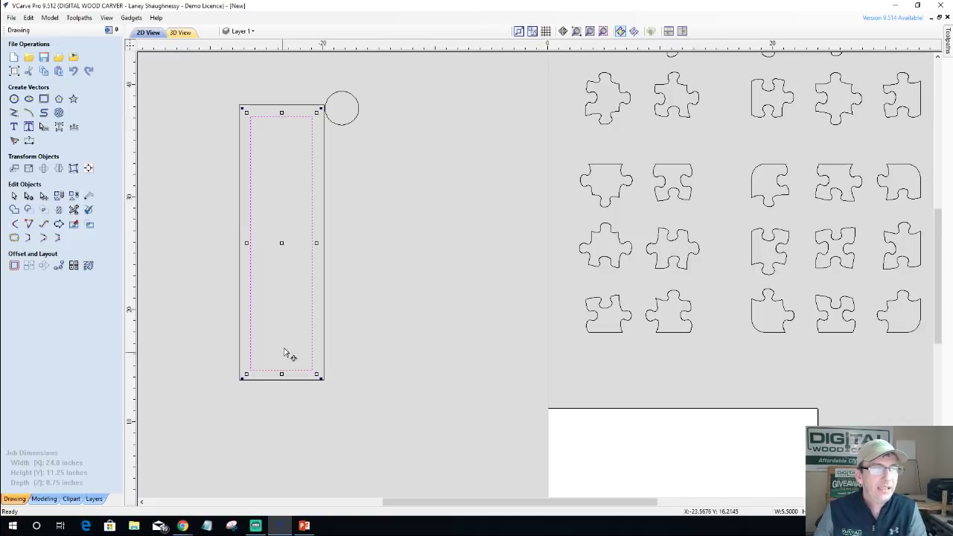
# Add the outer rectangle to the selection and bring up the Nest Parts options.
pyautogui.click(295, 196)
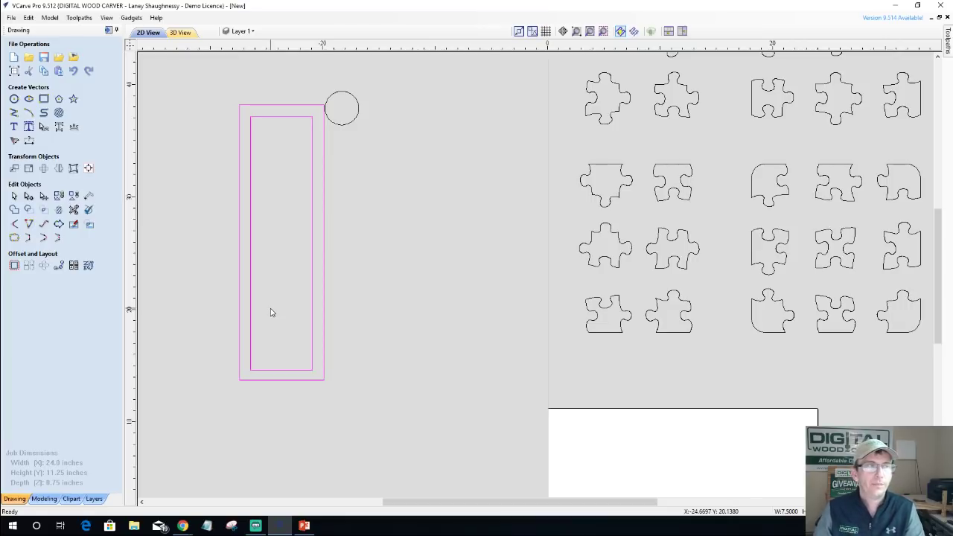
pyautogui.scroll(-3, 403, 271)
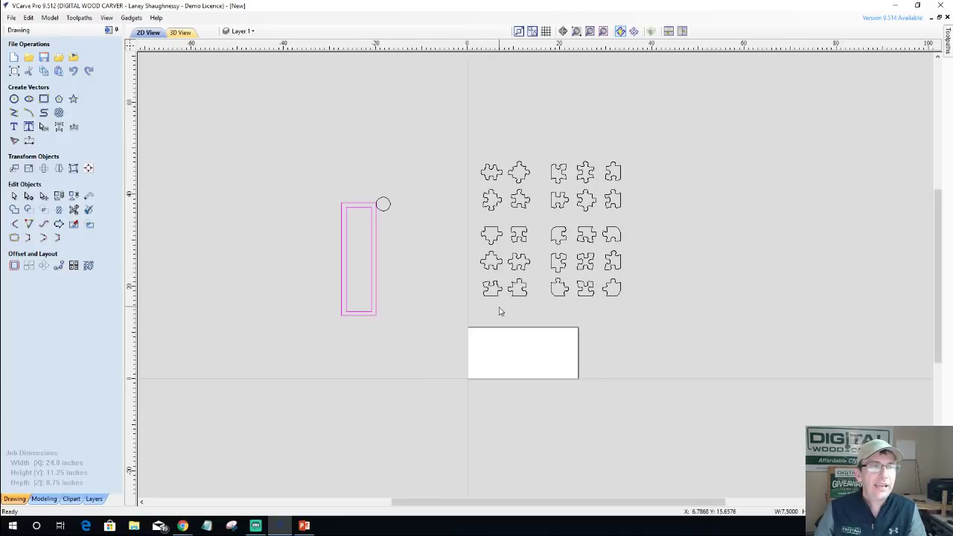
pyautogui.scroll(3, 553, 302)
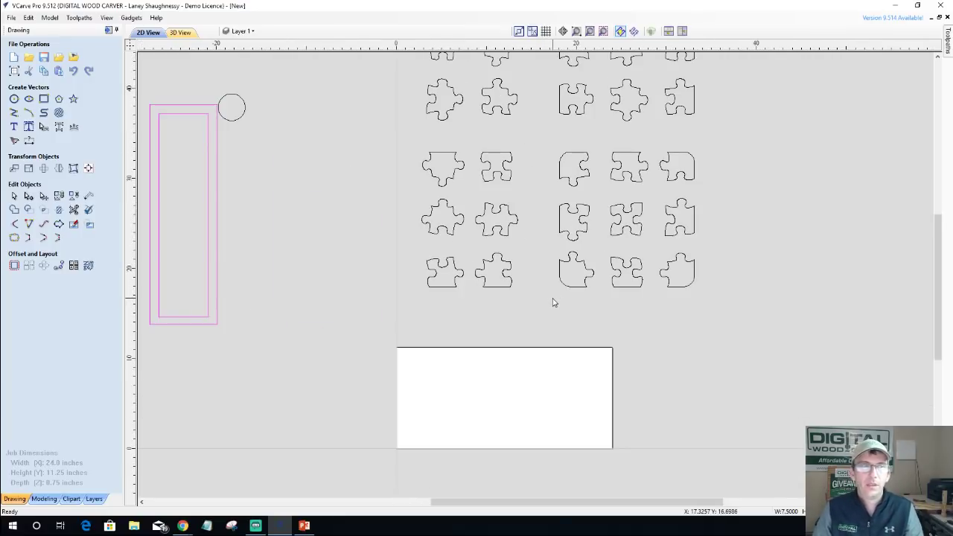
pyautogui.scroll(4, 488, 281)
pyautogui.scroll(-3, 488, 279)
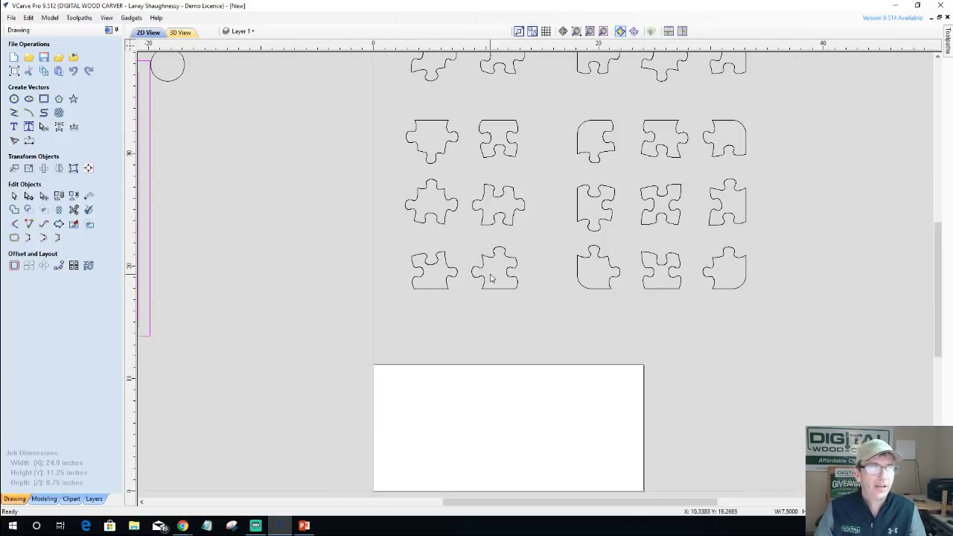
pyautogui.click(88, 266)
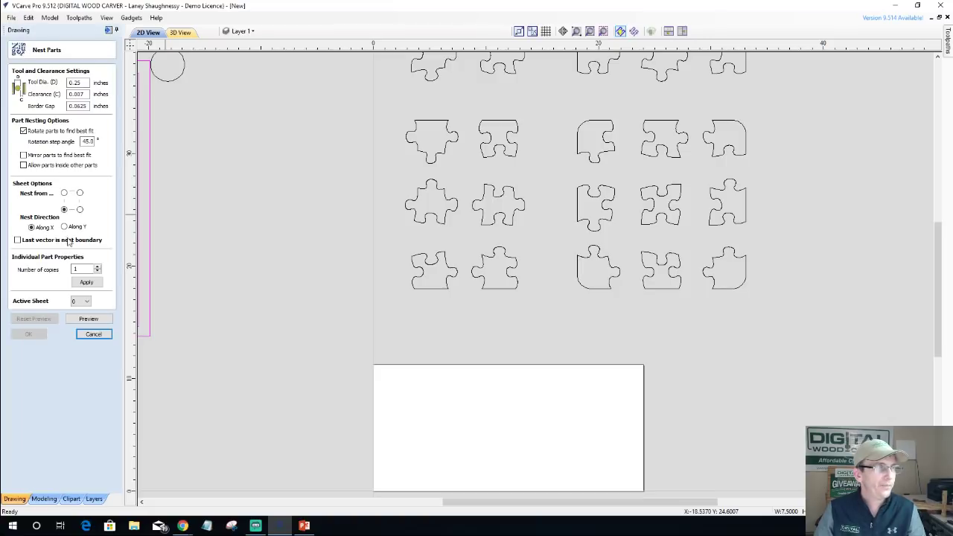
# Box-select all the puzzle pieces and preview them nested onto sheets.
pyautogui.scroll(-3, 320, 168)
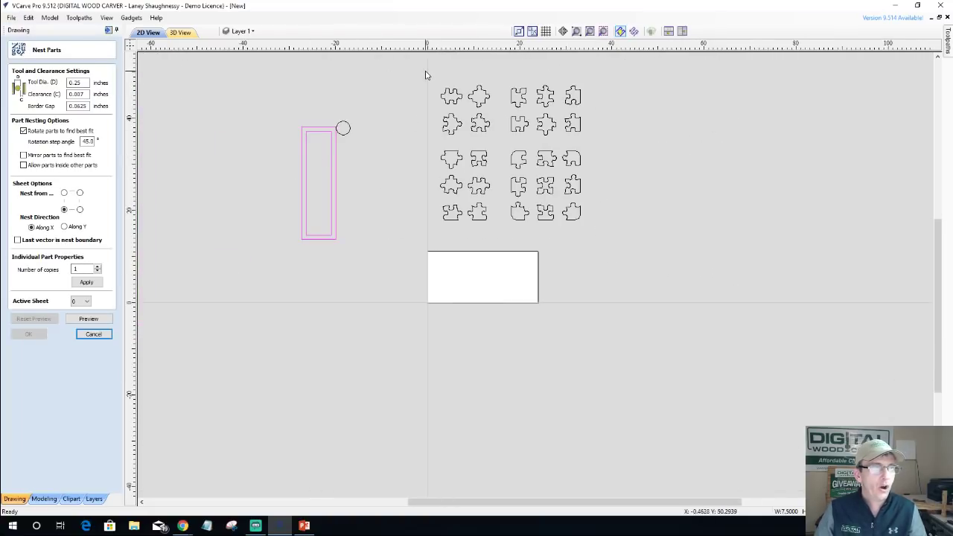
pyautogui.moveTo(425, 72); pyautogui.dragTo(623, 231)
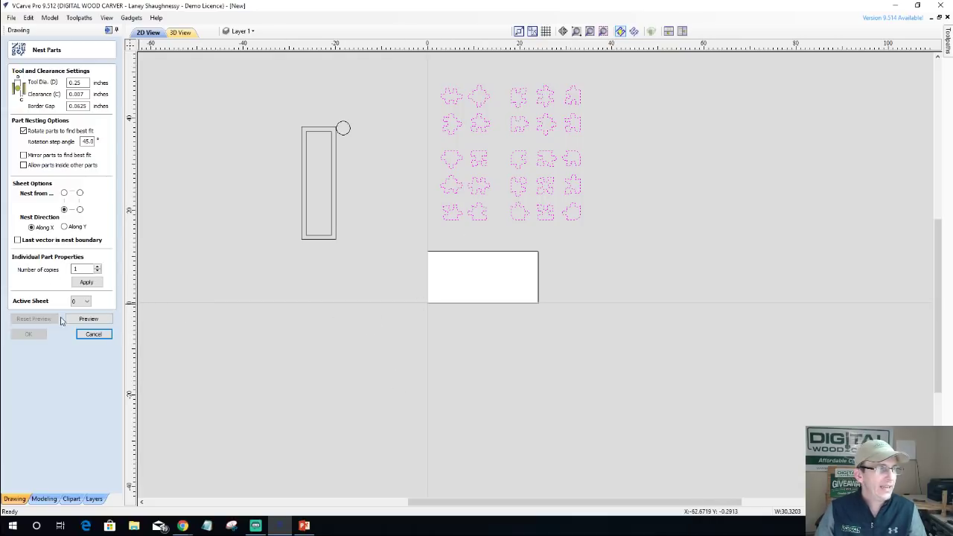
pyautogui.click(89, 318)
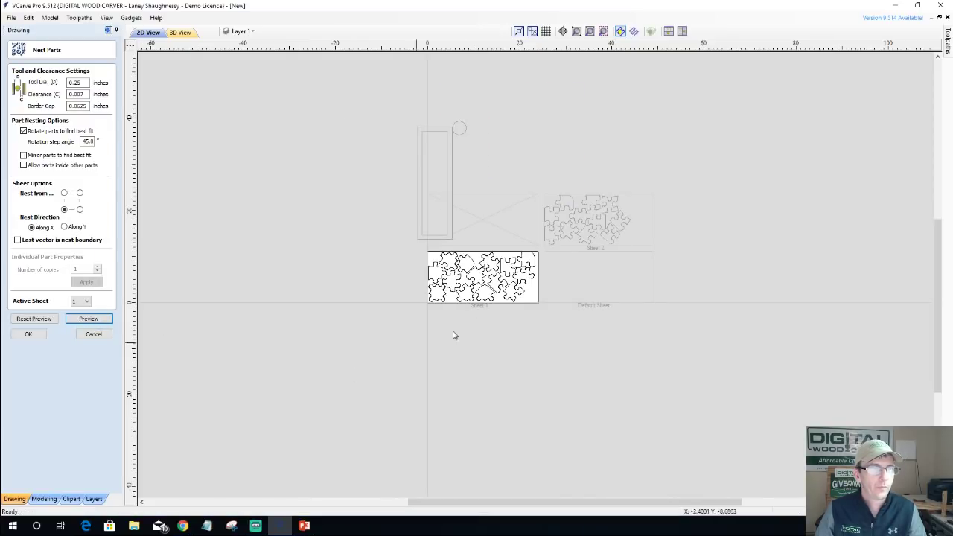
# Zoom around to inspect the full Sheet 1 and the overflow pieces on Sheet 2.
pyautogui.scroll(3, 456, 285)
pyautogui.scroll(4, 456, 285)
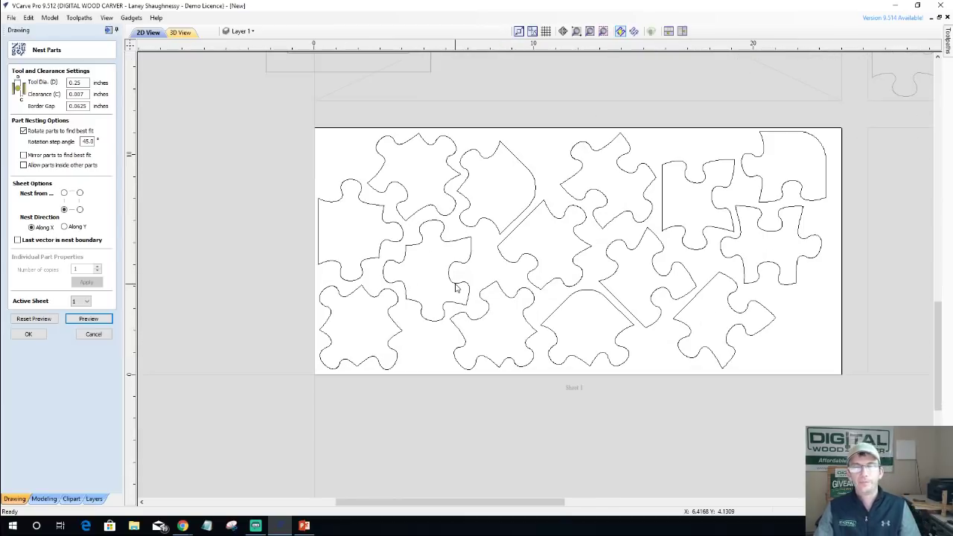
pyautogui.scroll(-3, 457, 288)
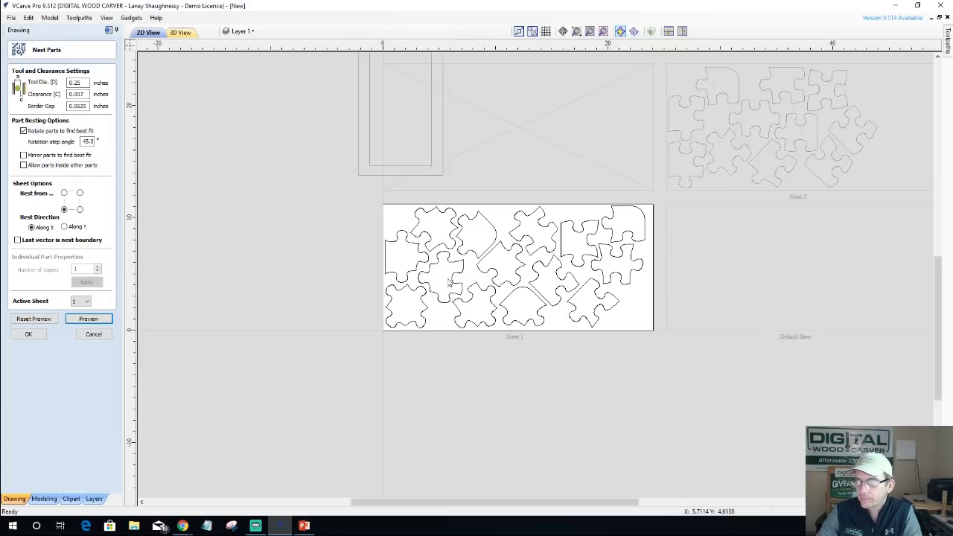
pyautogui.scroll(-3, 456, 321)
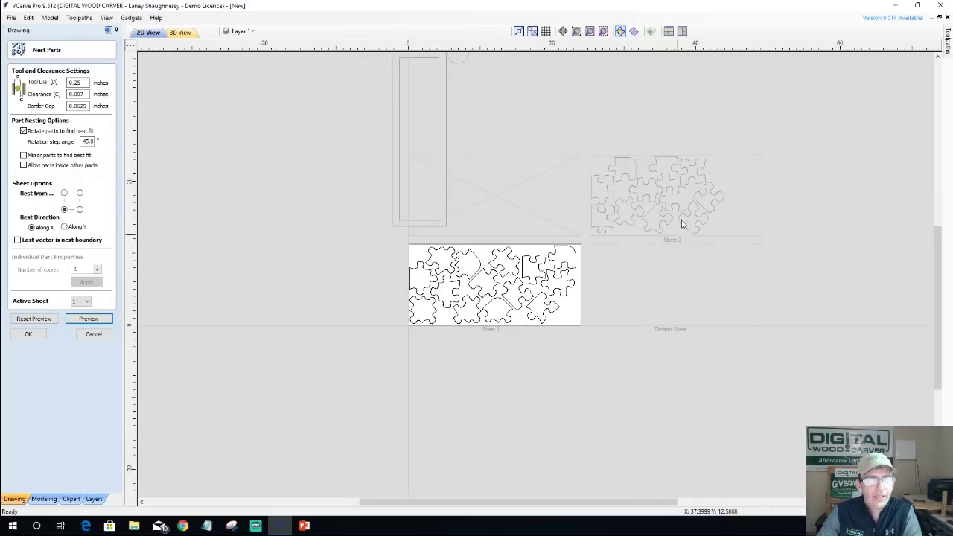
pyautogui.scroll(3, 674, 209)
pyautogui.scroll(-1, 669, 206)
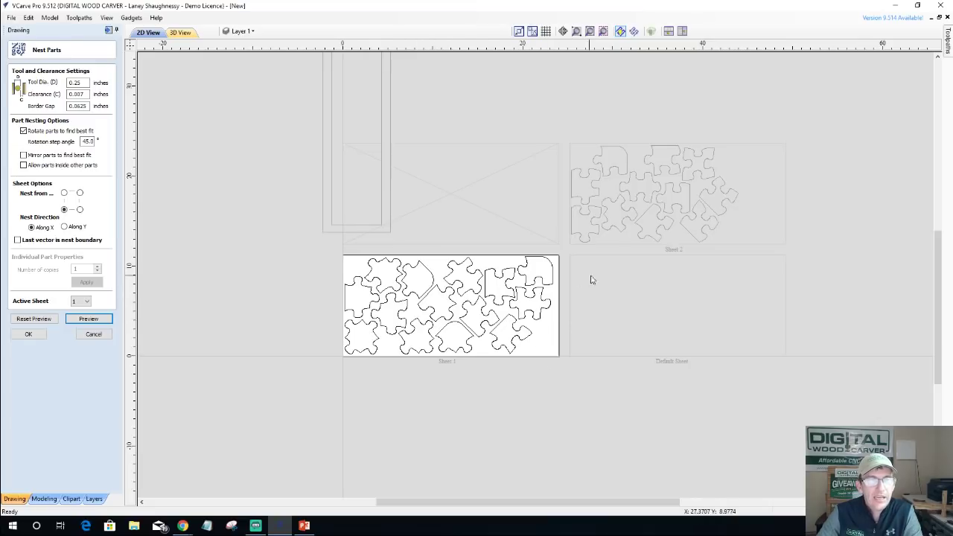
pyautogui.scroll(3, 621, 203)
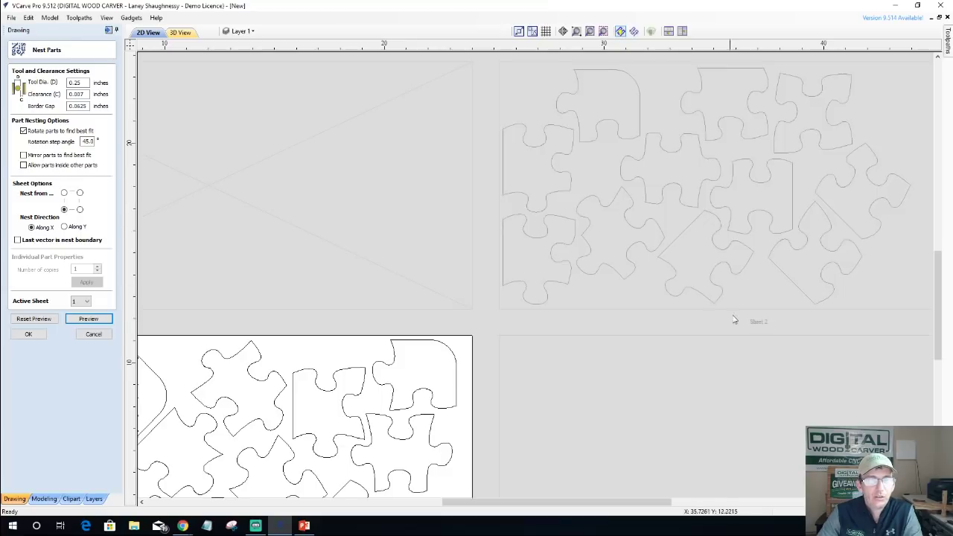
pyautogui.scroll(4, 758, 330)
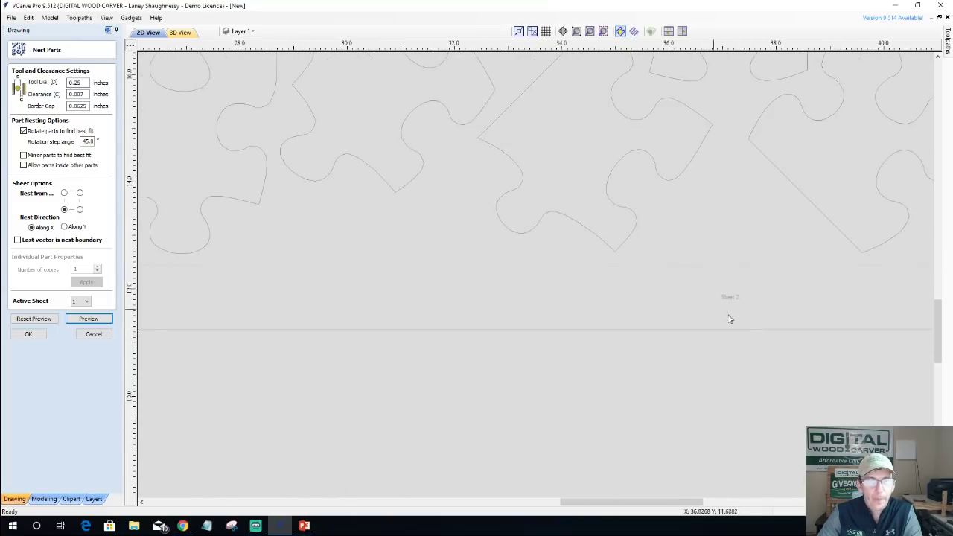
pyautogui.scroll(-6, 730, 319)
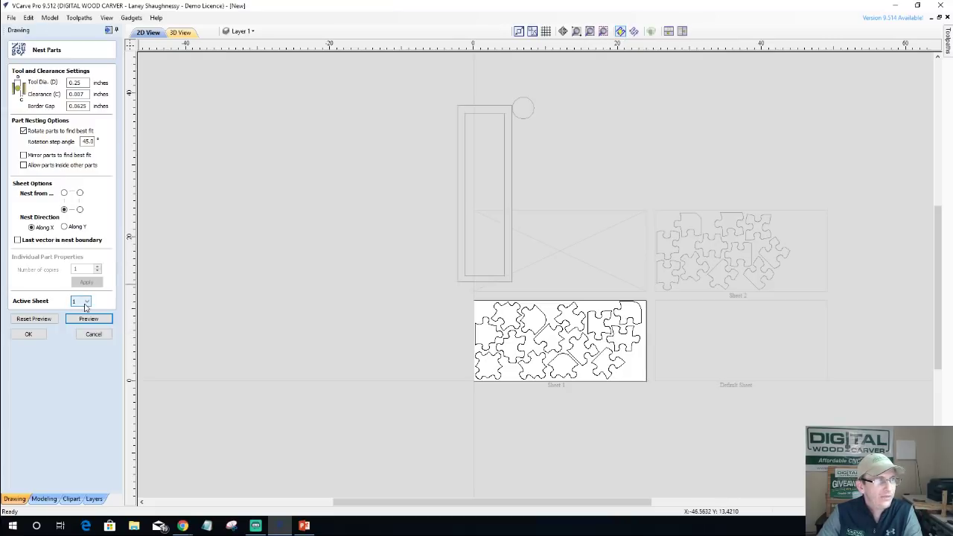
pyautogui.scroll(2, 587, 468)
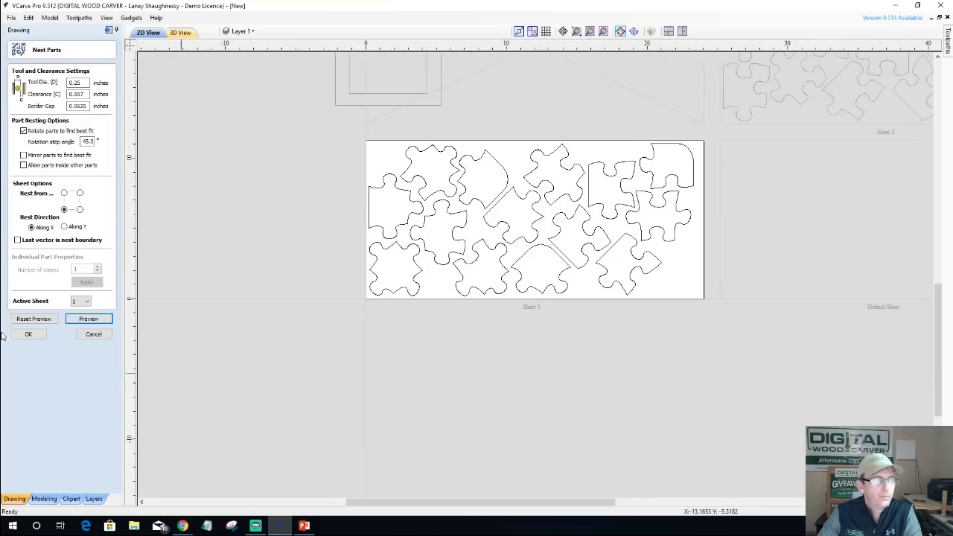
pyautogui.click(84, 303)
pyautogui.click(80, 322)
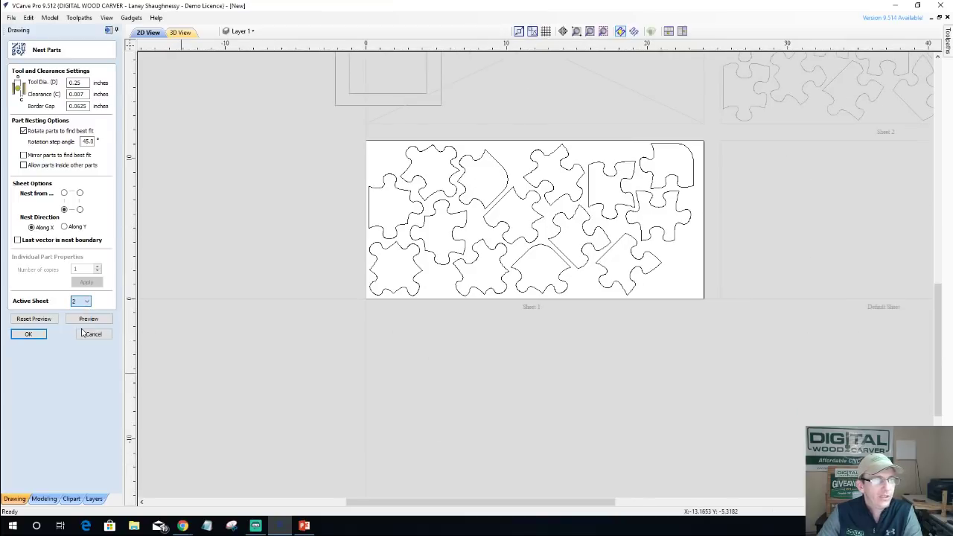
pyautogui.click(82, 302)
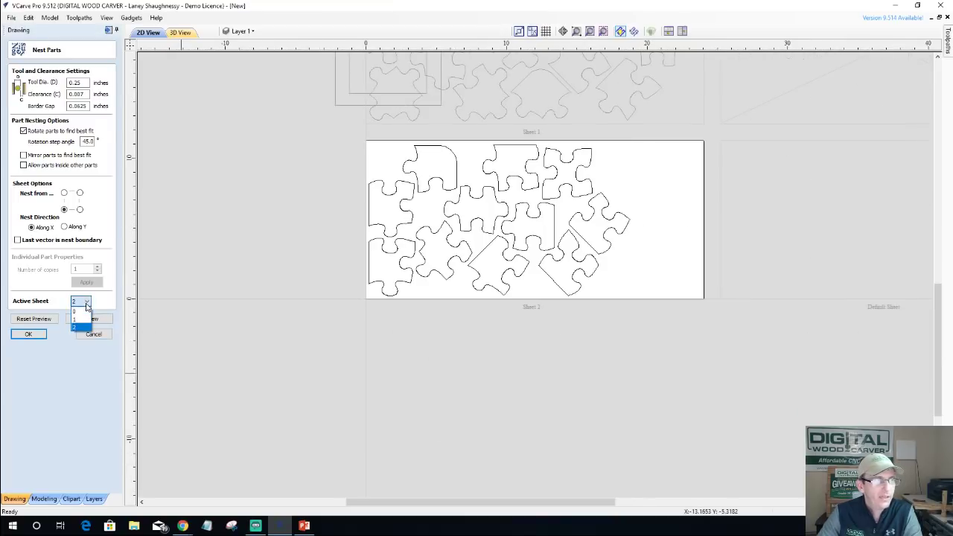
pyautogui.click(82, 320)
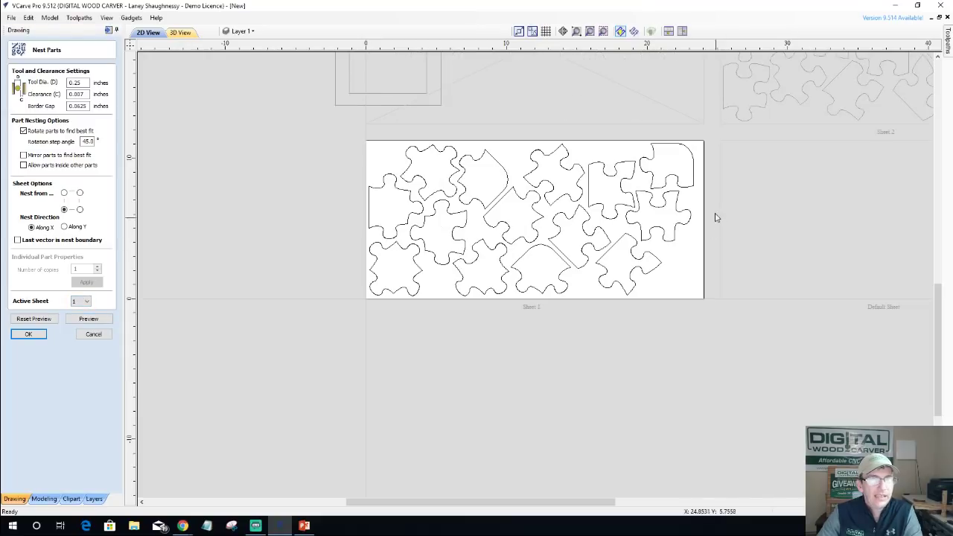
pyautogui.scroll(-2, 744, 157)
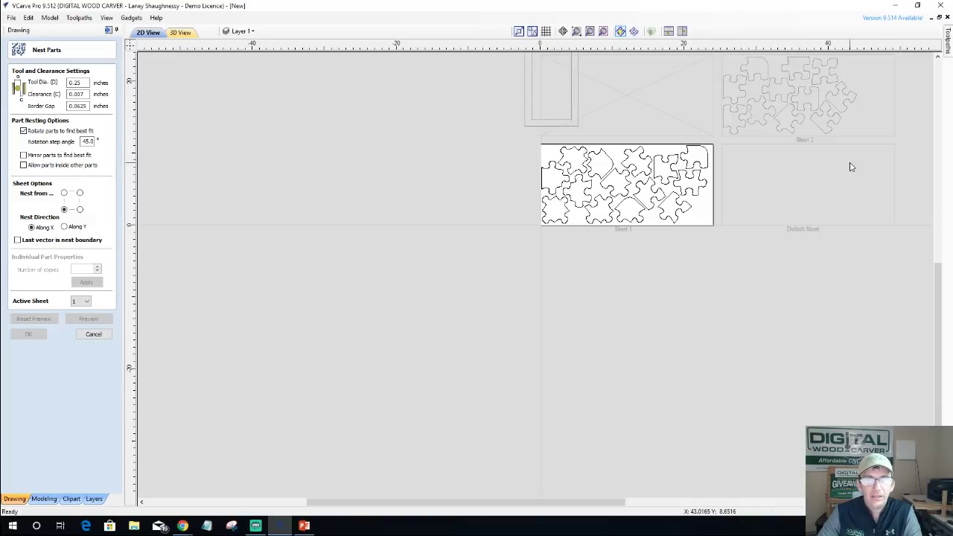
pyautogui.click(87, 302)
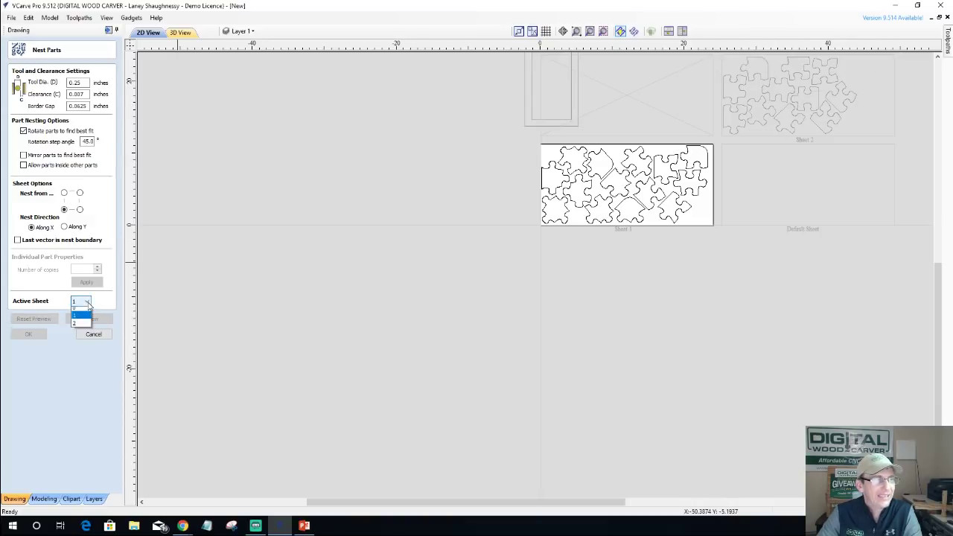
pyautogui.click(84, 322)
pyautogui.moveTo(504, 137); pyautogui.dragTo(678, 286)
pyautogui.click(466, 266)
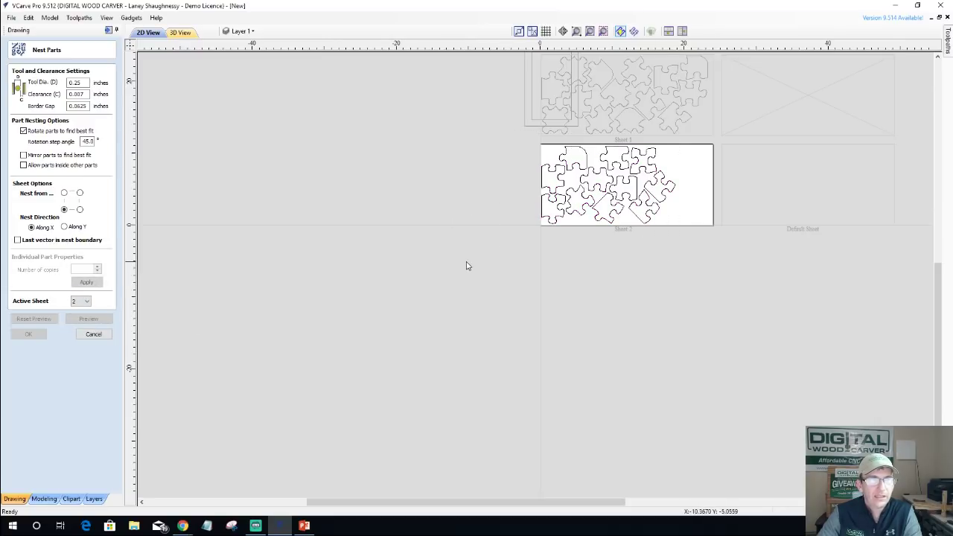
pyautogui.click(77, 303)
pyautogui.click(77, 312)
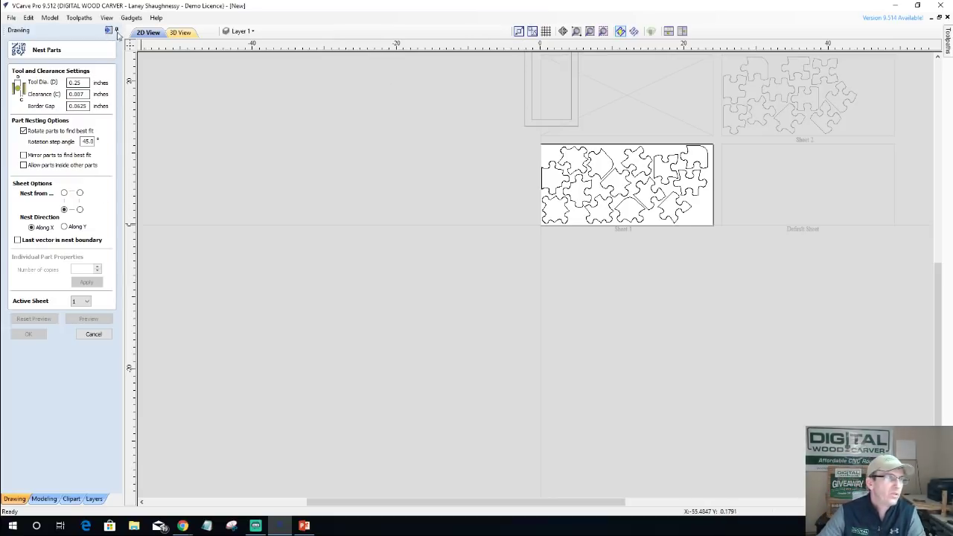
# Auto-hide the Drawing panel to reveal the empty Toolpaths panel and zoom on Sheet 1.
pyautogui.click(108, 30)
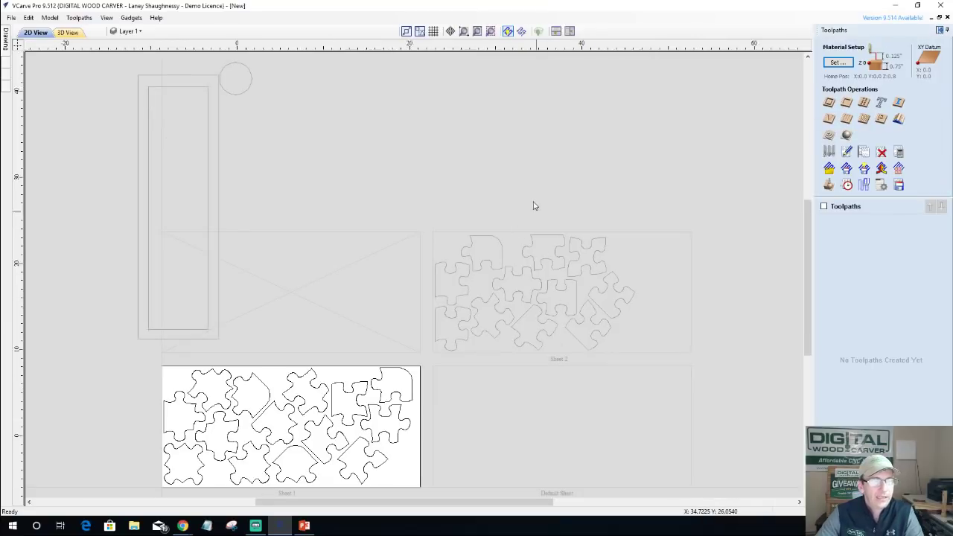
pyautogui.scroll(-3, 521, 283)
pyautogui.scroll(4, 385, 375)
pyautogui.scroll(1, 364, 375)
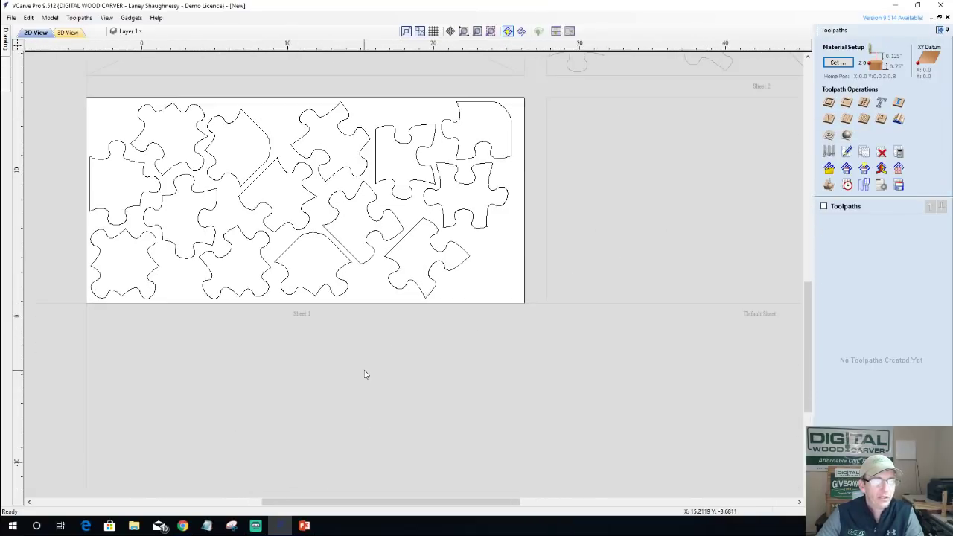
pyautogui.scroll(-1, 364, 374)
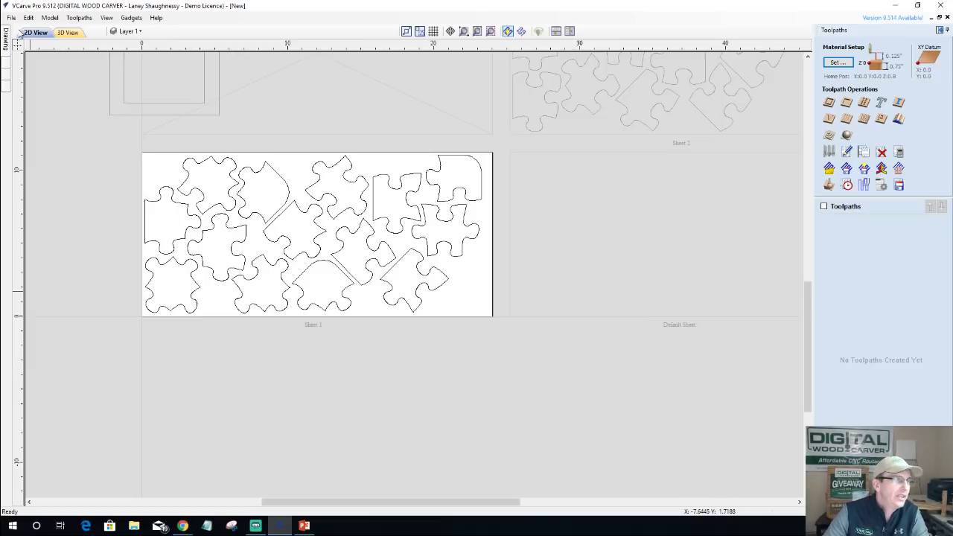
# Close the nesting options and draw a wide rectangle below the nested sheets.
pyautogui.moveTo(6, 38)
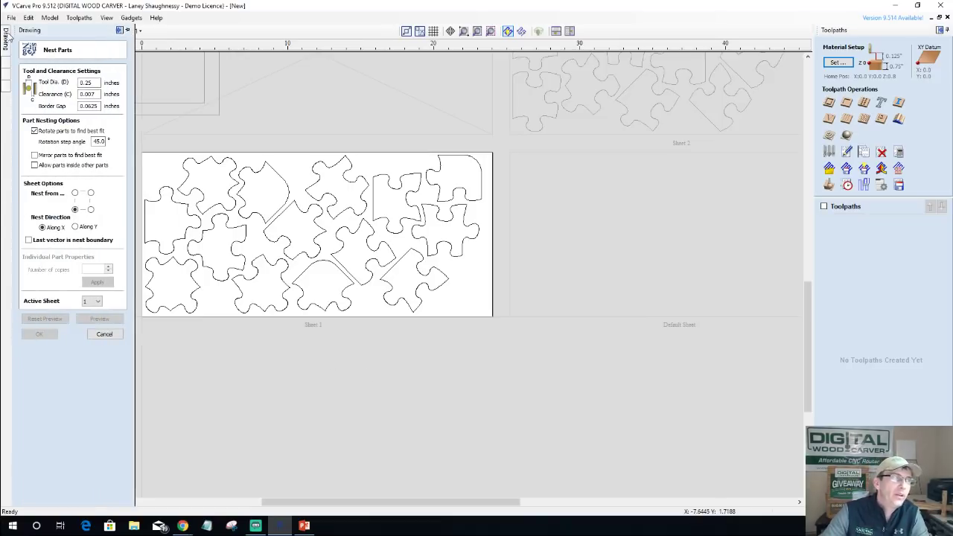
pyautogui.click(104, 334)
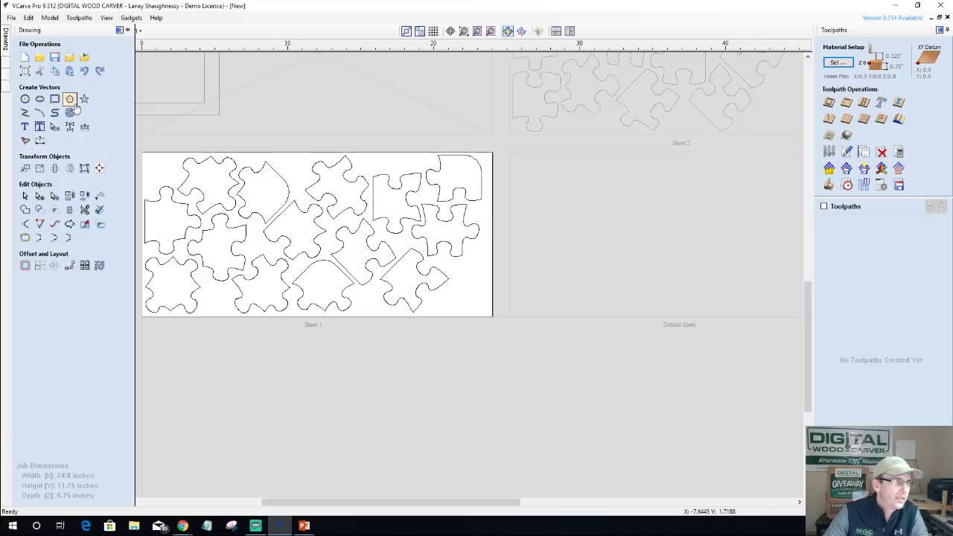
pyautogui.click(55, 99)
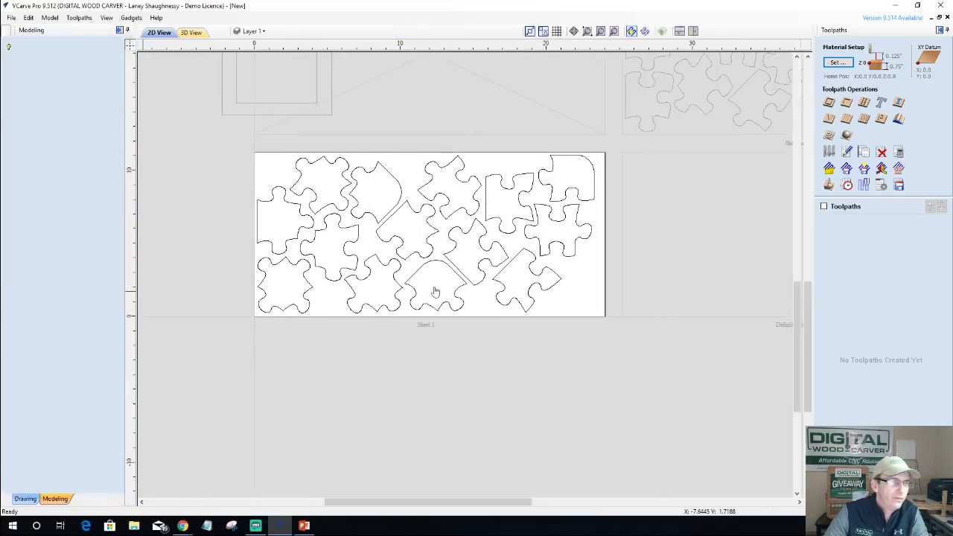
pyautogui.scroll(3, 466, 471)
pyautogui.scroll(-1, 465, 471)
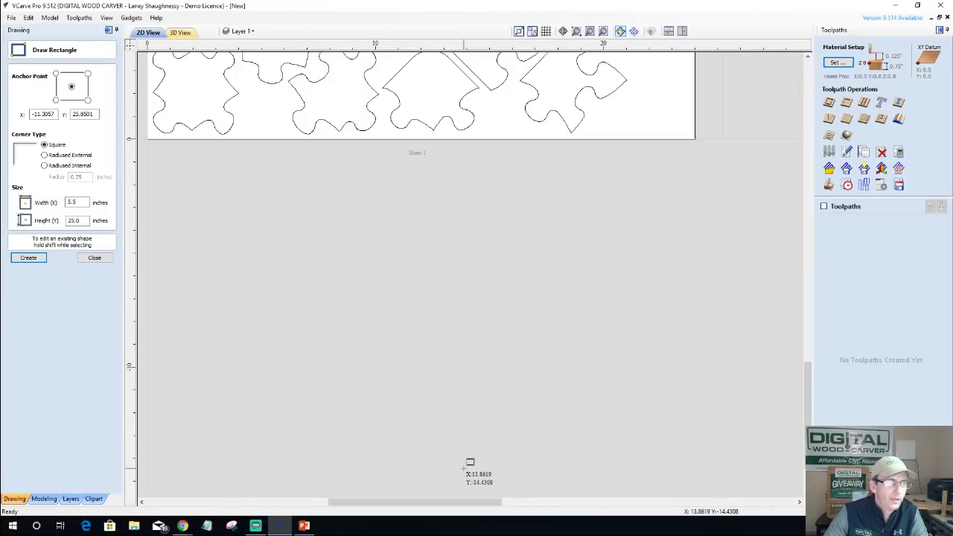
pyautogui.moveTo(333, 289); pyautogui.dragTo(718, 329)
# Draw a second rectangle on the wide one, then a narrow stem and 2.2 x 0.9 crossbar forming a T.
pyautogui.moveTo(457, 287); pyautogui.dragTo(638, 244)
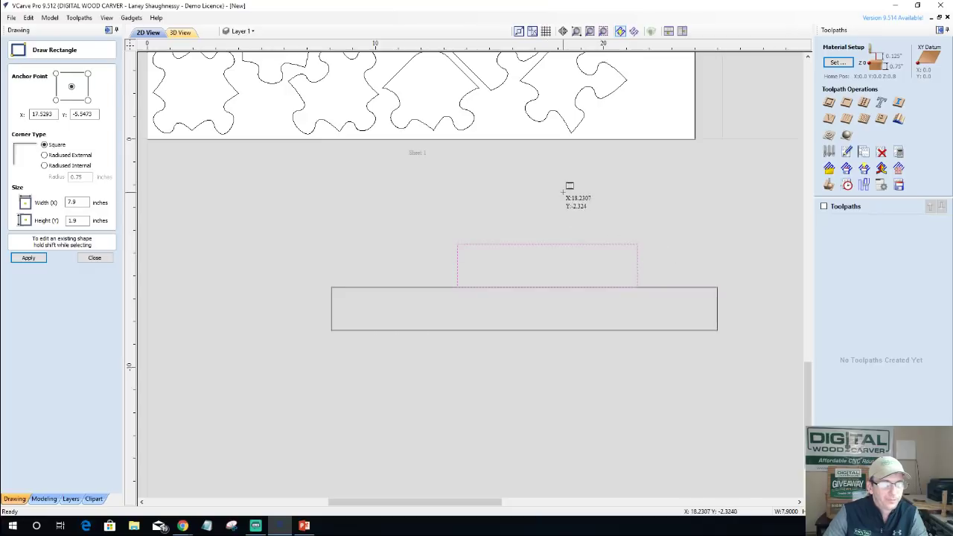
pyautogui.moveTo(569, 186); pyautogui.dragTo(552, 223)
pyautogui.moveTo(534, 165); pyautogui.dragTo(584, 187)
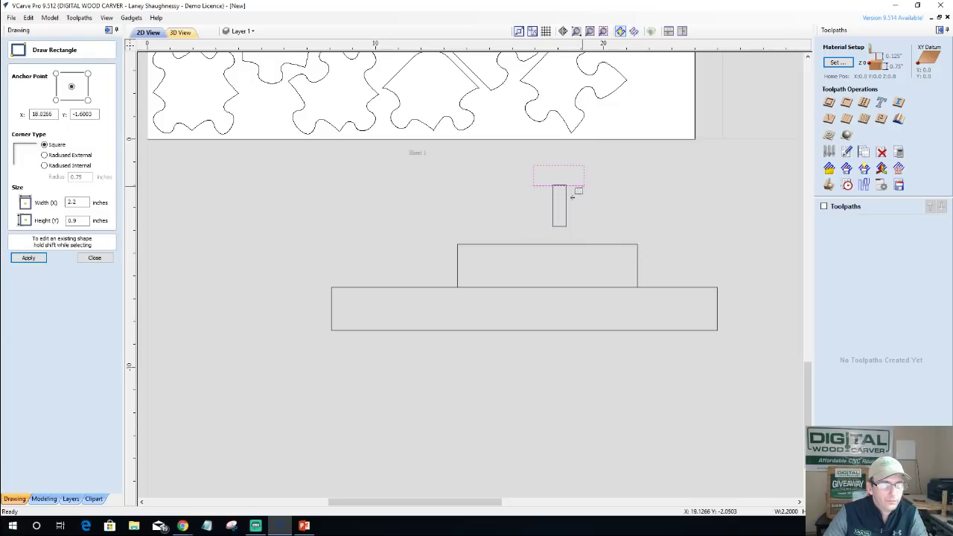
pyautogui.click(95, 258)
# Select the stem and crossbar as a T and move it beside the middle rectangle.
pyautogui.moveTo(475, 164); pyautogui.dragTo(614, 236)
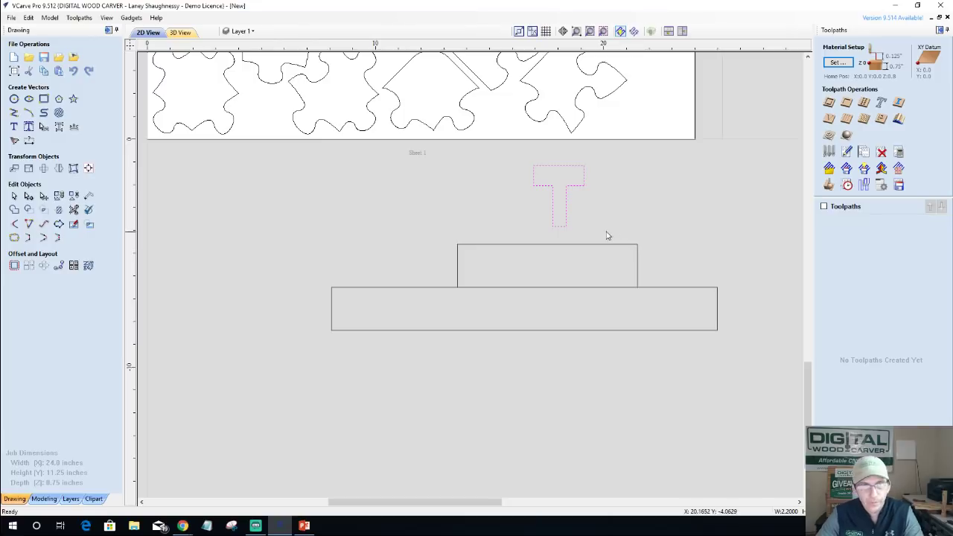
pyautogui.click(546, 187)
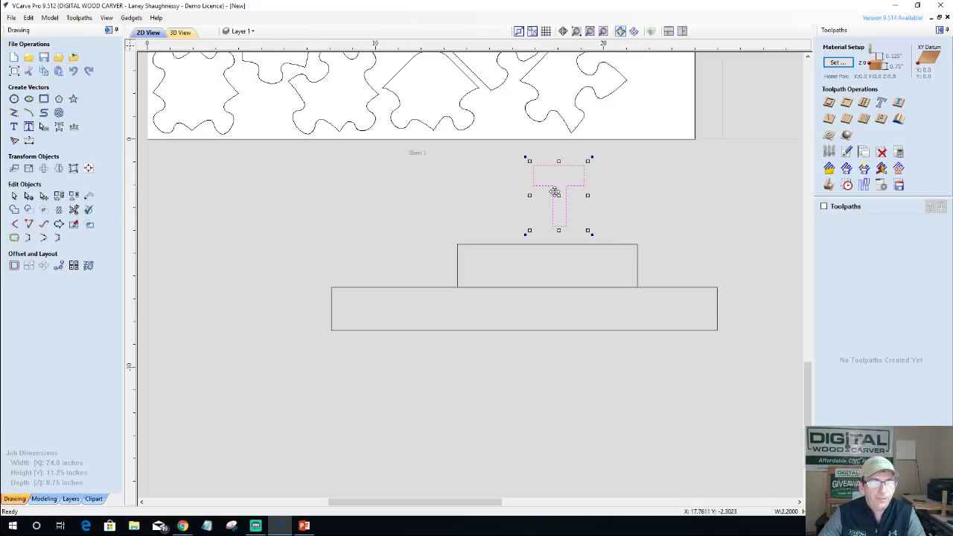
pyautogui.click(559, 194)
pyautogui.moveTo(559, 194); pyautogui.dragTo(516, 243)
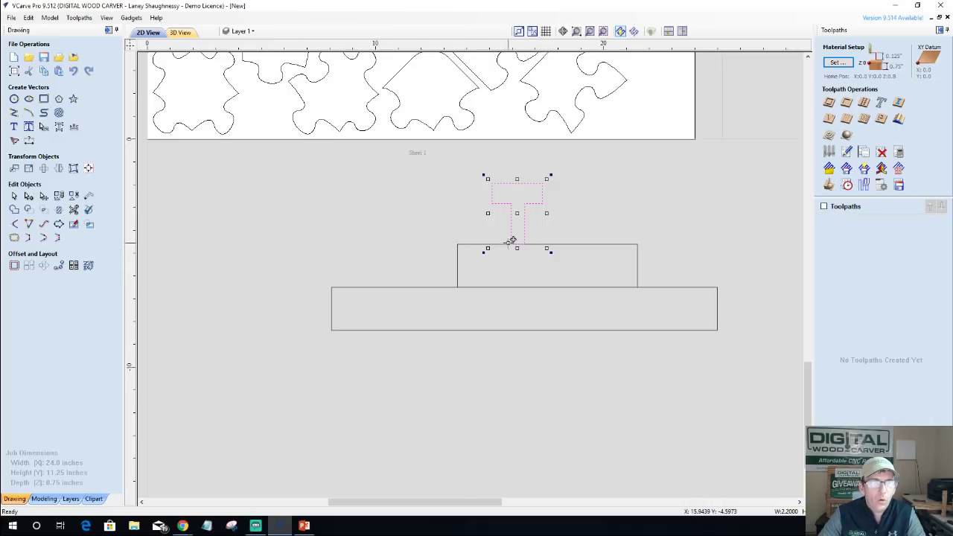
pyautogui.moveTo(515, 240); pyautogui.dragTo(417, 287)
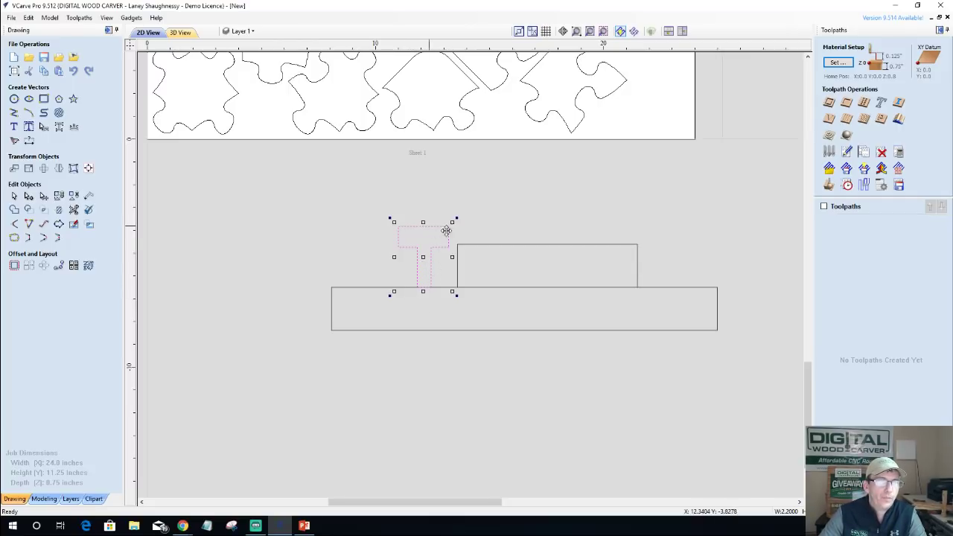
# Lower the middle rectangle's top edge and set the T onto its top.
pyautogui.click(492, 250)
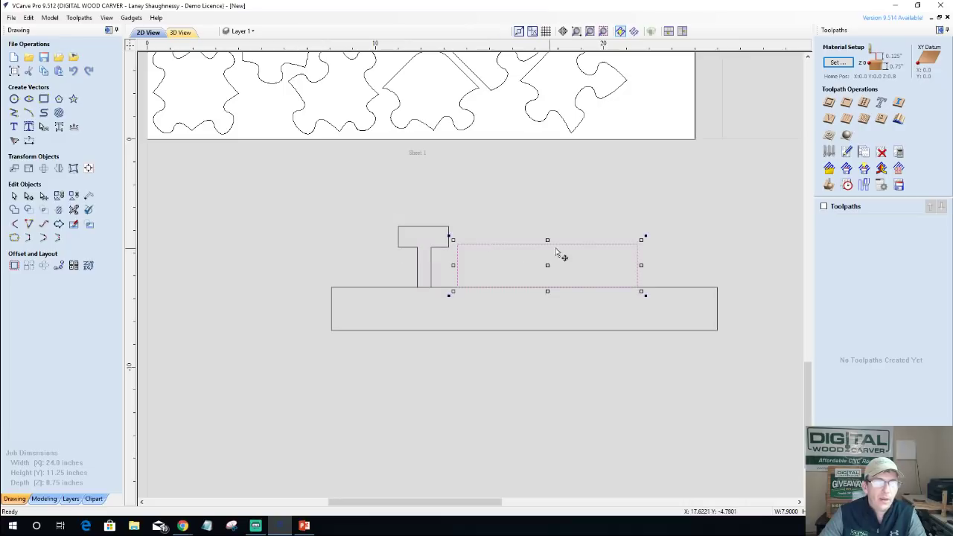
pyautogui.moveTo(548, 239); pyautogui.dragTo(547, 261)
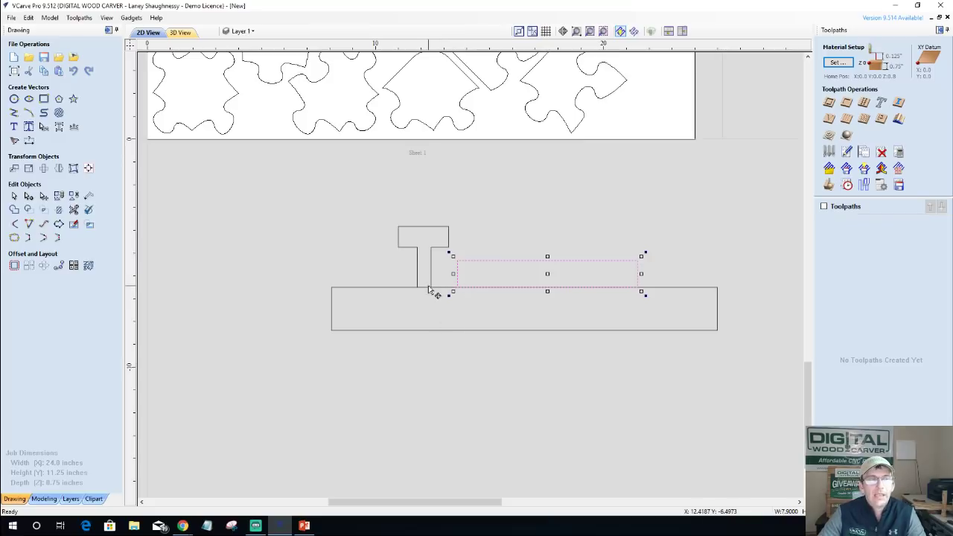
pyautogui.click(432, 252)
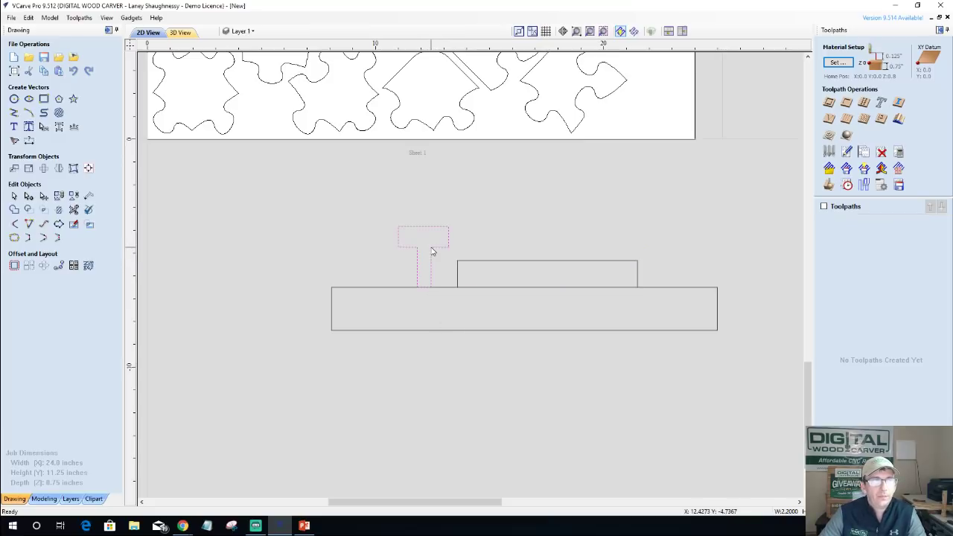
pyautogui.moveTo(428, 283); pyautogui.dragTo(525, 262)
# Start a 2D profile toolpath for the T, then cancel it without creating it.
pyautogui.click(829, 102)
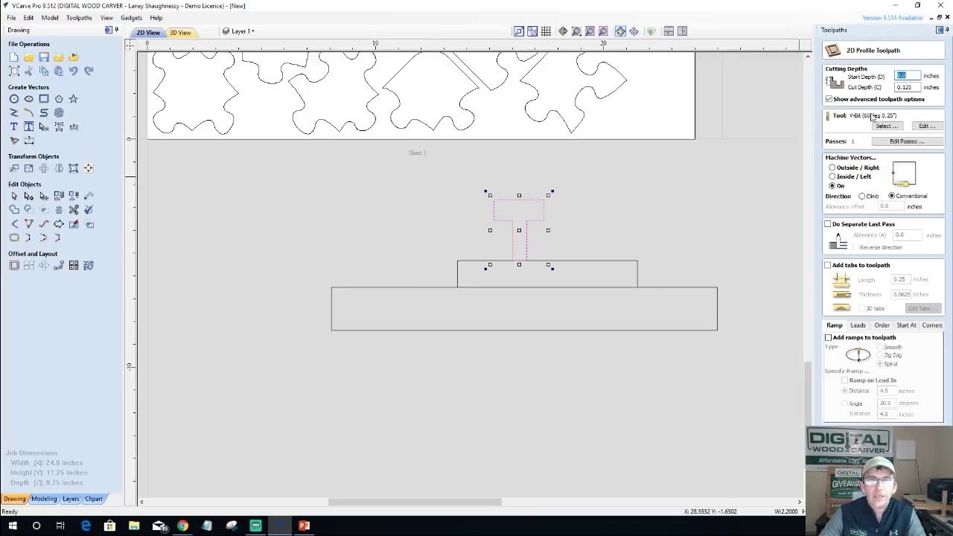
pyautogui.press('Tab')
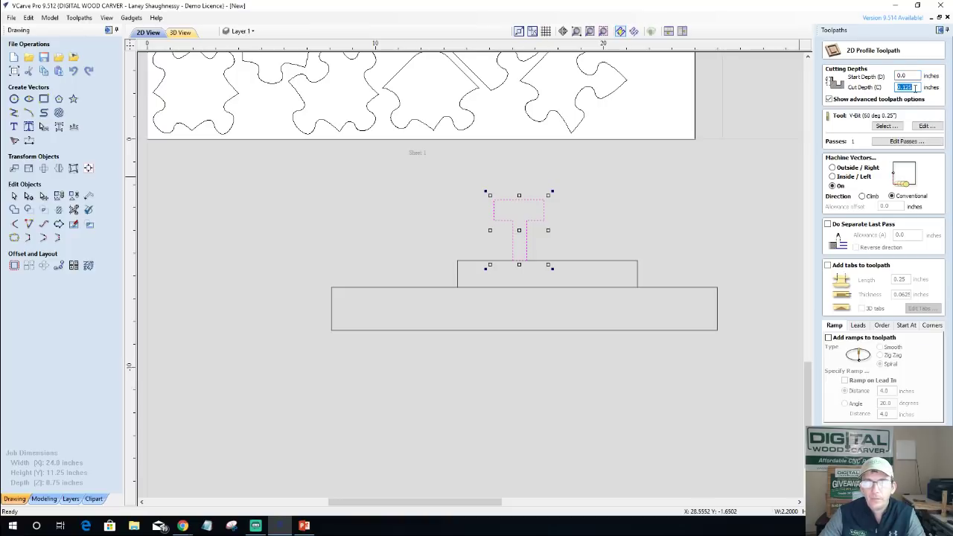
pyautogui.scroll(3, 525, 272)
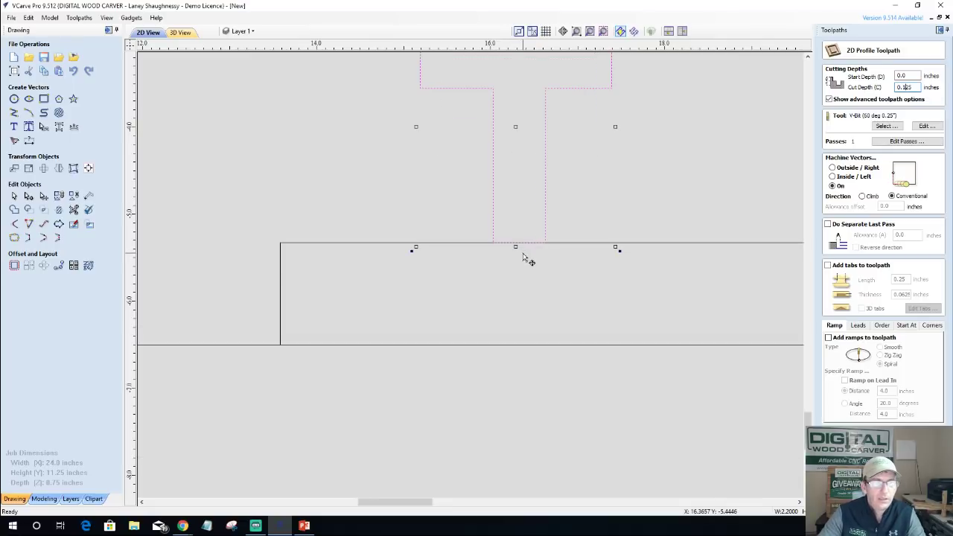
pyautogui.click(601, 264)
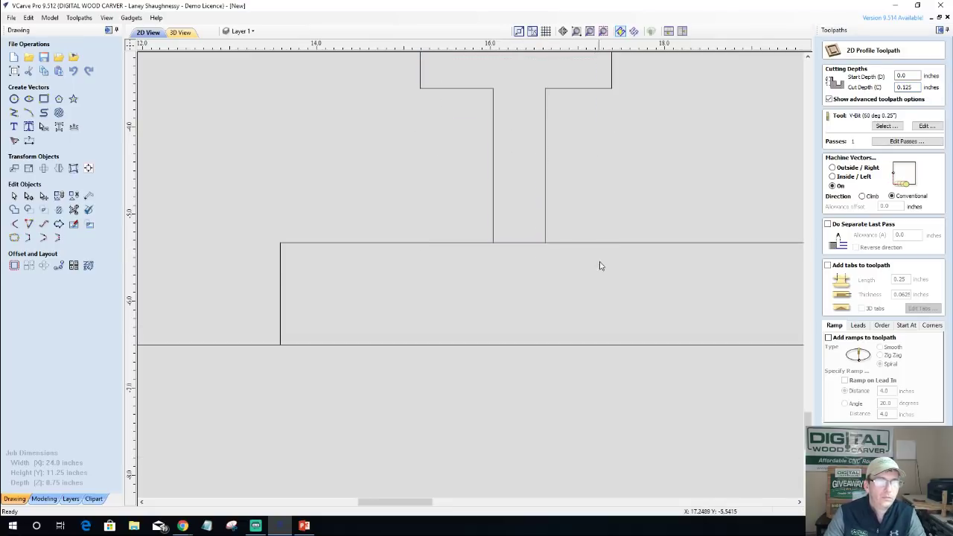
pyautogui.press('Escape')
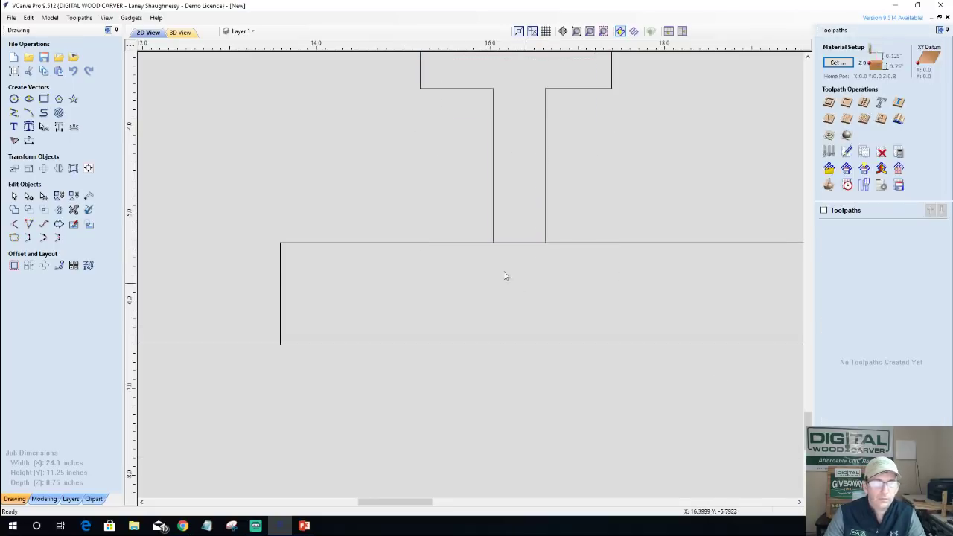
# Nudge the T down so its stem dips into the rectangle, then open Material Setup.
pyautogui.click(545, 221)
pyautogui.press('Down')
pyautogui.press('Down')
pyautogui.press('Down')
pyautogui.press('Down')
pyautogui.press('Down')
pyautogui.press('Down')
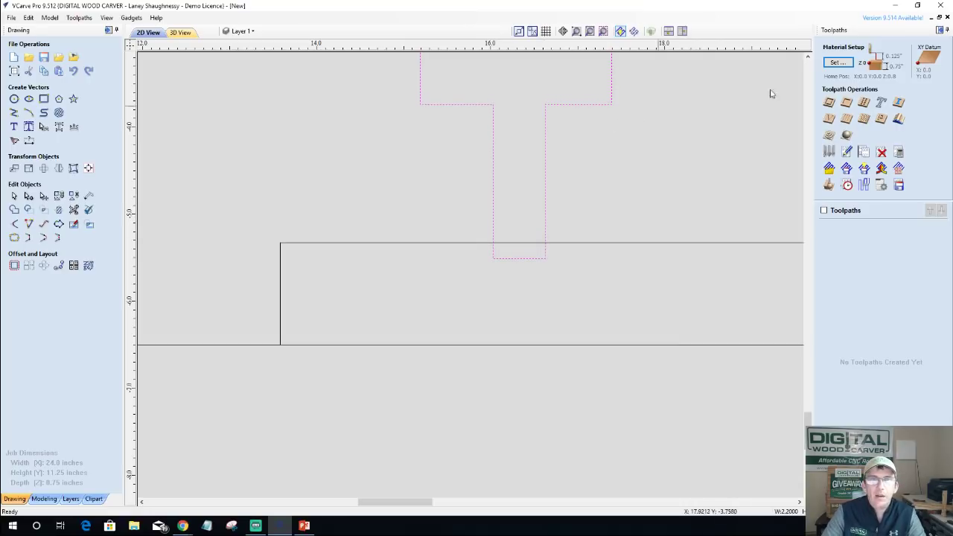
pyautogui.click(864, 186)
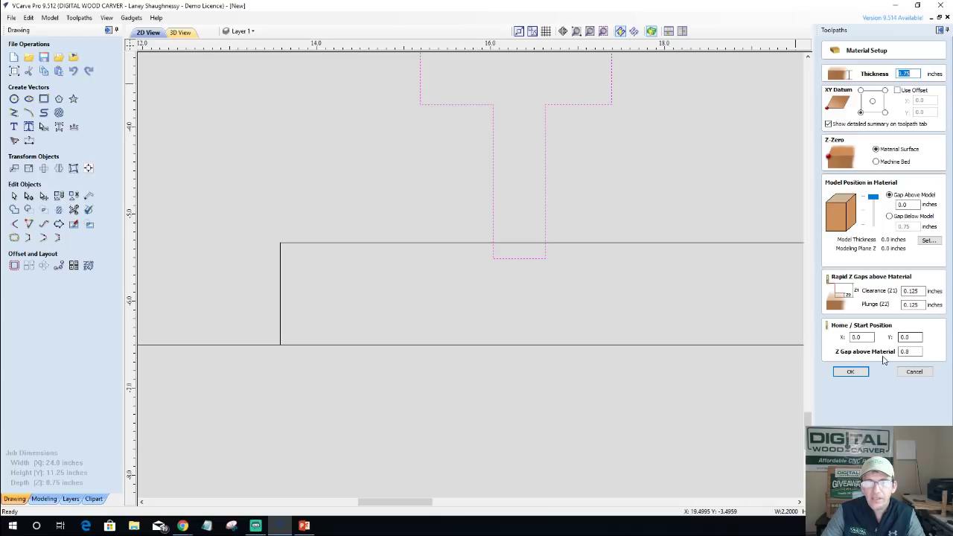
# Move the T left onto the wide rectangle beside the middle rectangle.
pyautogui.click(542, 260)
pyautogui.moveTo(539, 256); pyautogui.dragTo(549, 239)
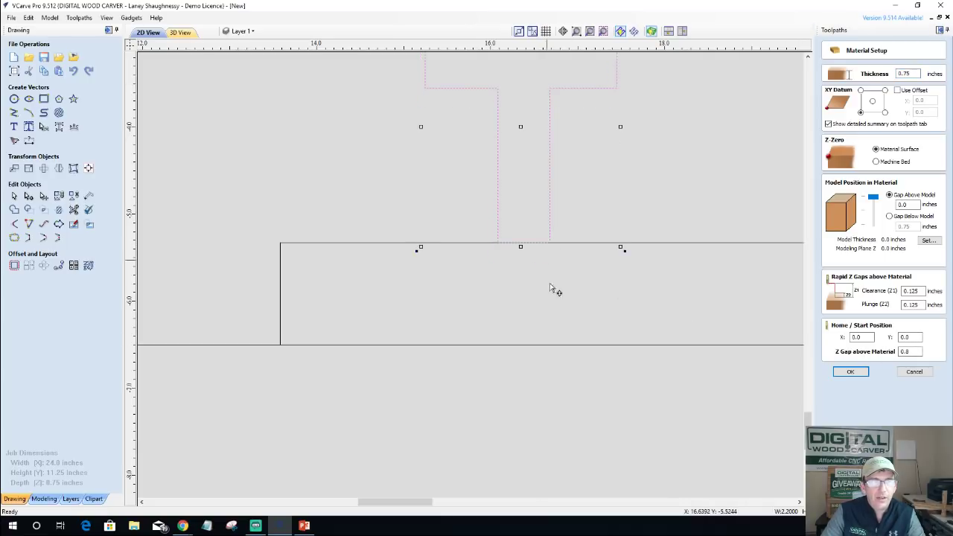
pyautogui.scroll(-3, 552, 289)
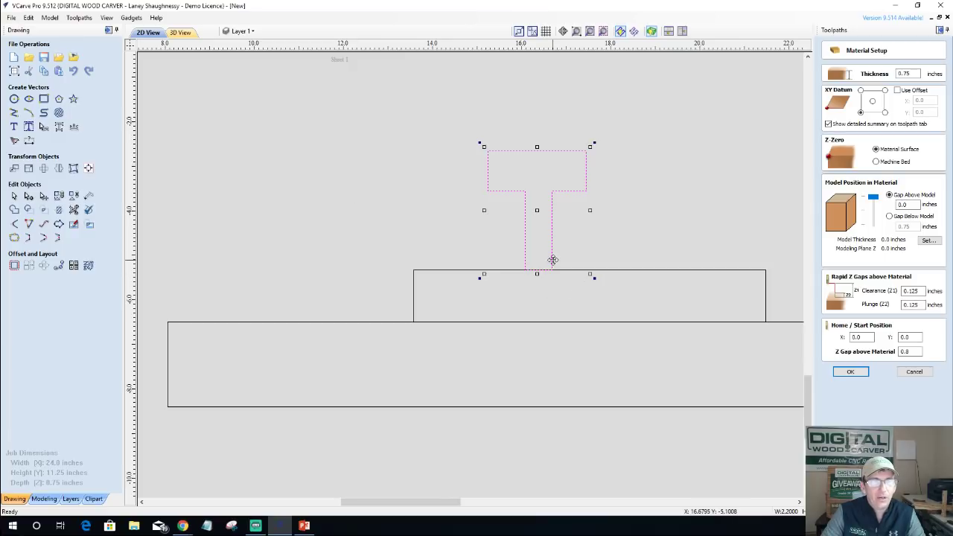
pyautogui.moveTo(552, 268); pyautogui.dragTo(691, 282)
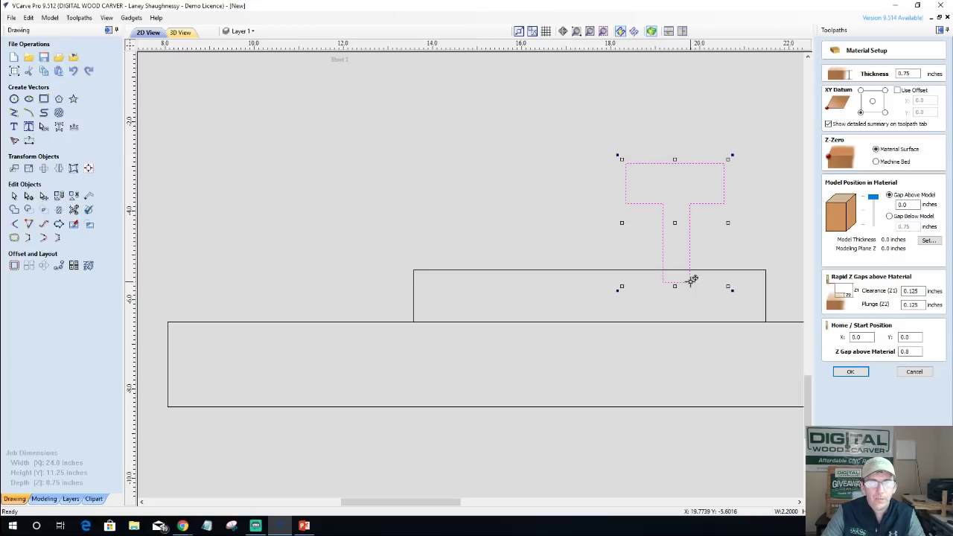
pyautogui.moveTo(692, 280); pyautogui.dragTo(381, 319)
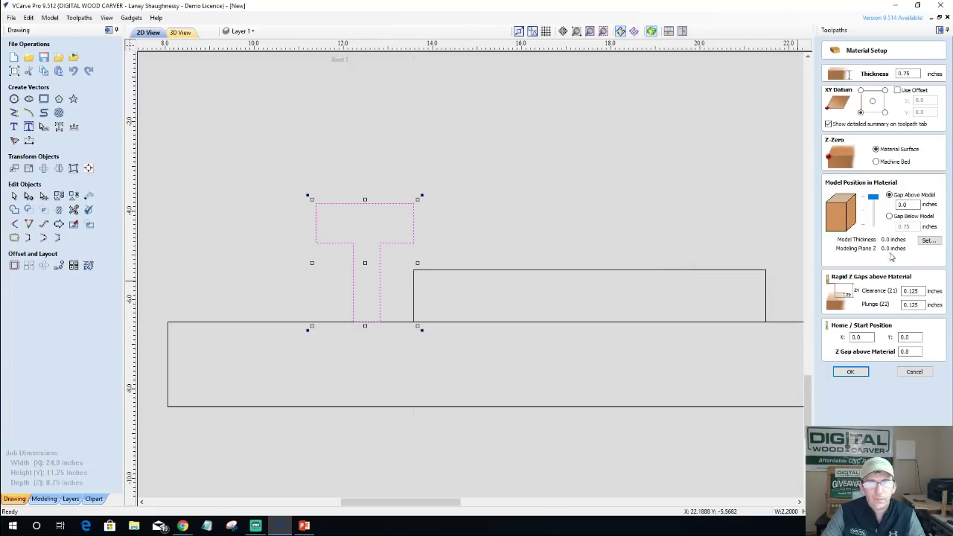
# Set material Z-zero to the machine bed, apply it, and reopen the setup to verify.
pyautogui.click(876, 162)
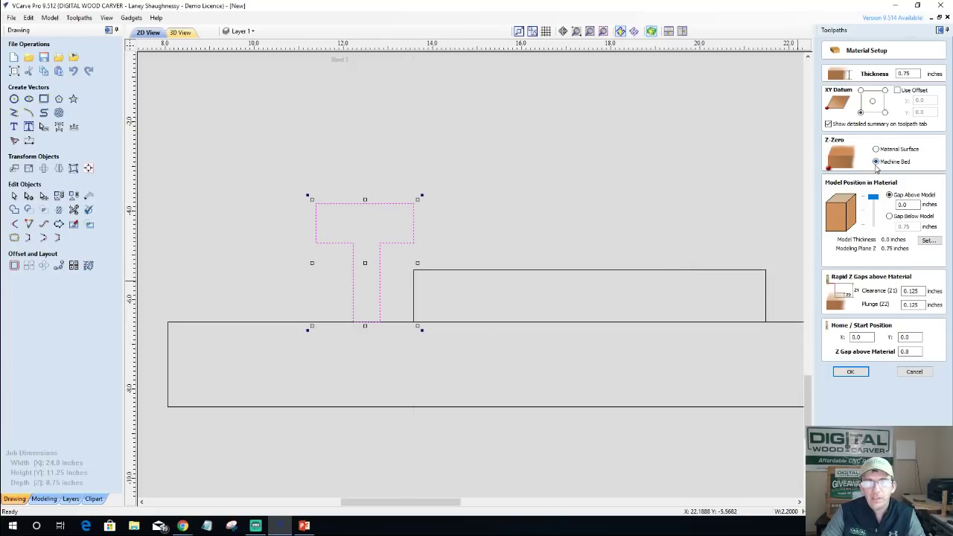
pyautogui.click(852, 372)
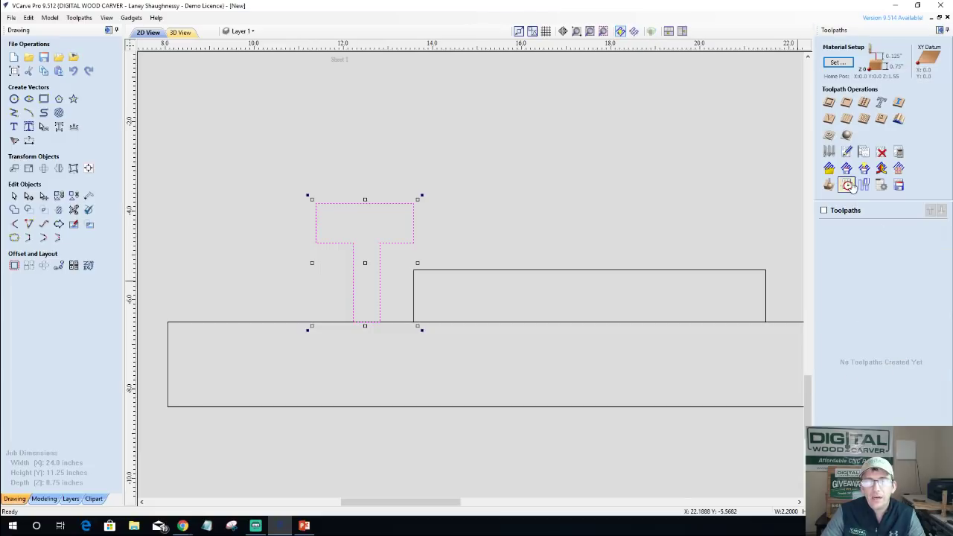
pyautogui.click(833, 64)
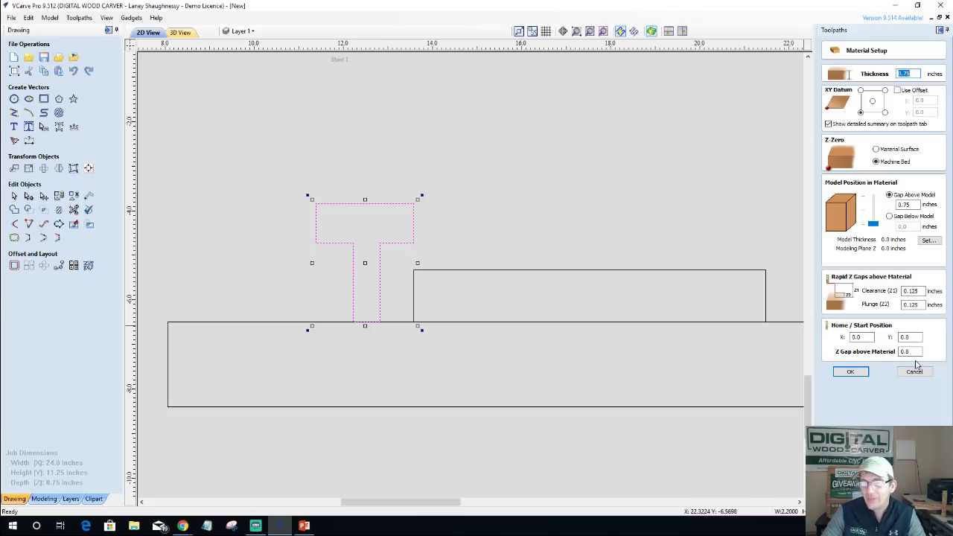
pyautogui.click(846, 373)
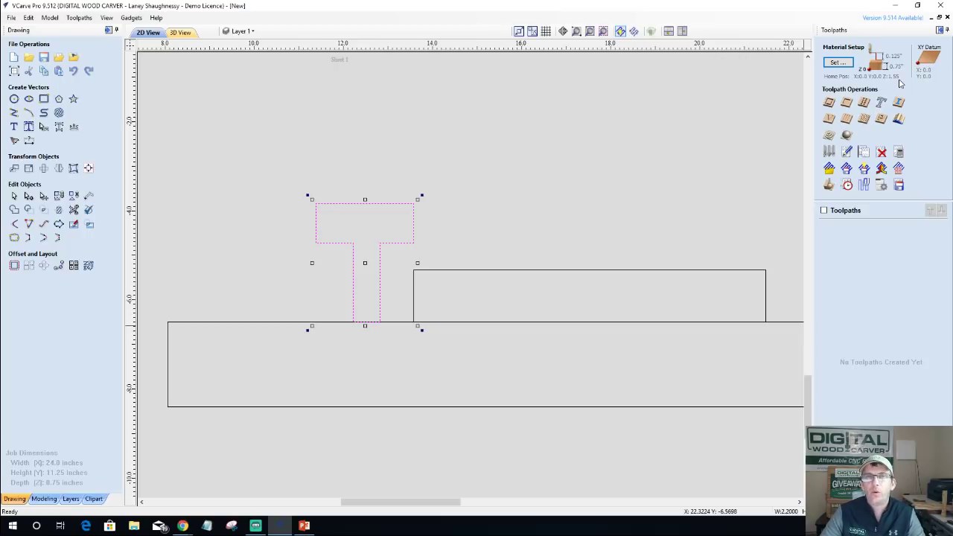
pyautogui.click(840, 63)
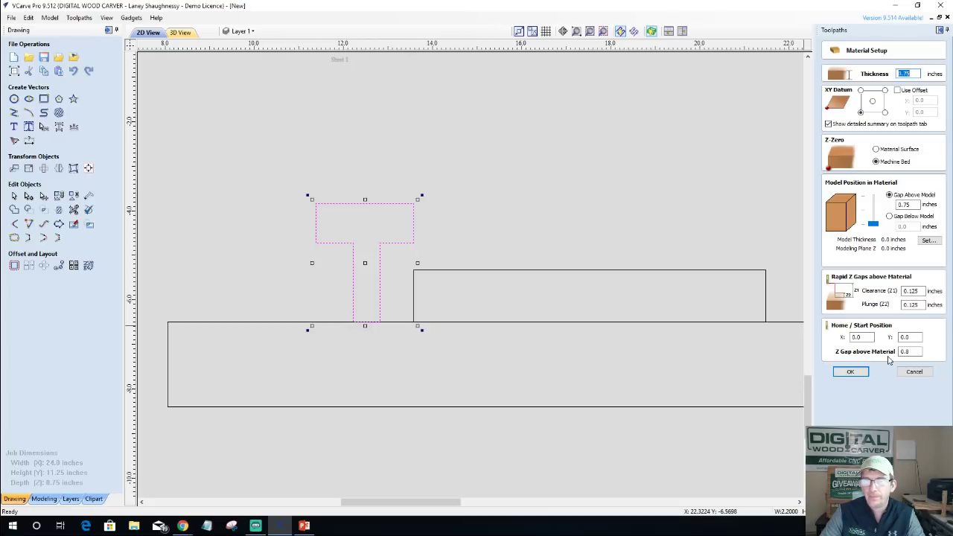
pyautogui.click(914, 372)
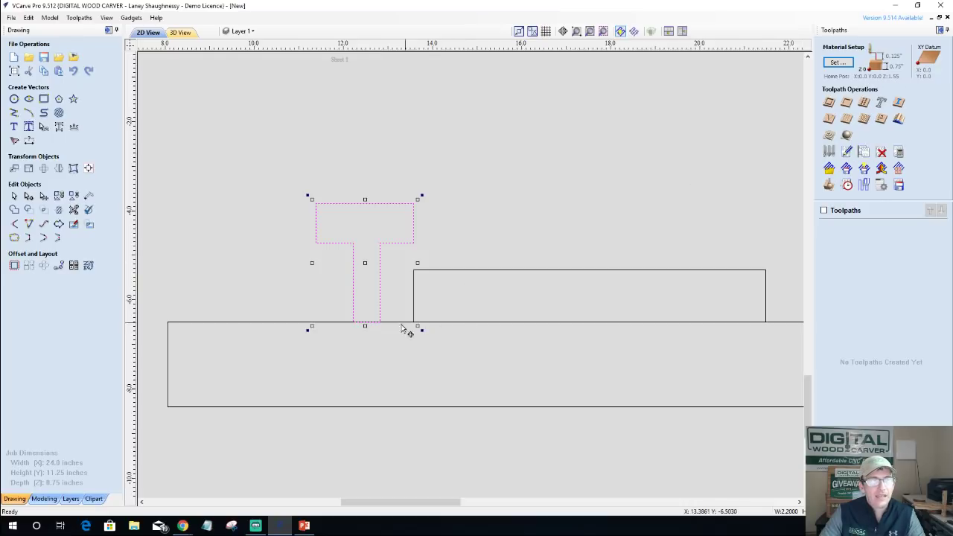
# Drag the T piece down until its stem sits on the wide rectangle's top edge, left of the middle rectangle.
pyautogui.click(439, 273)
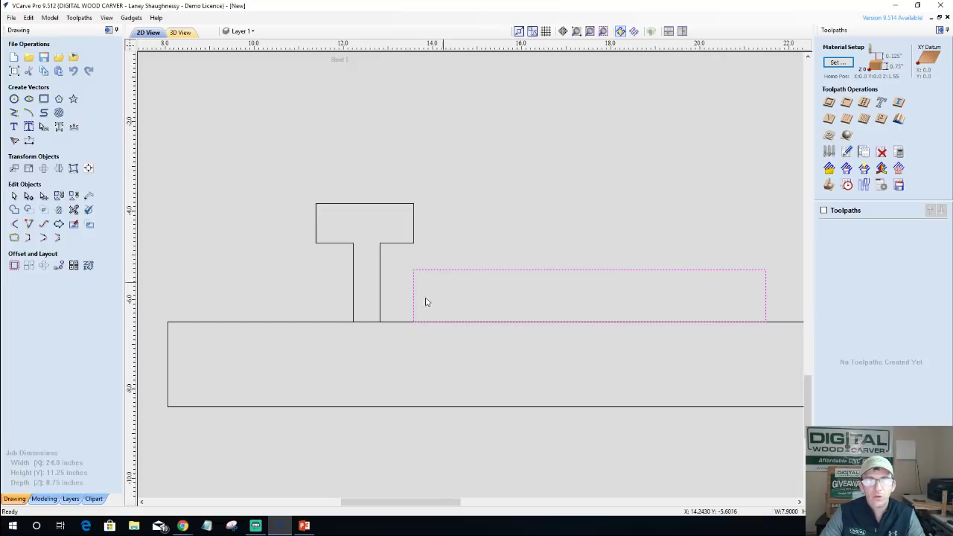
pyautogui.click(381, 323)
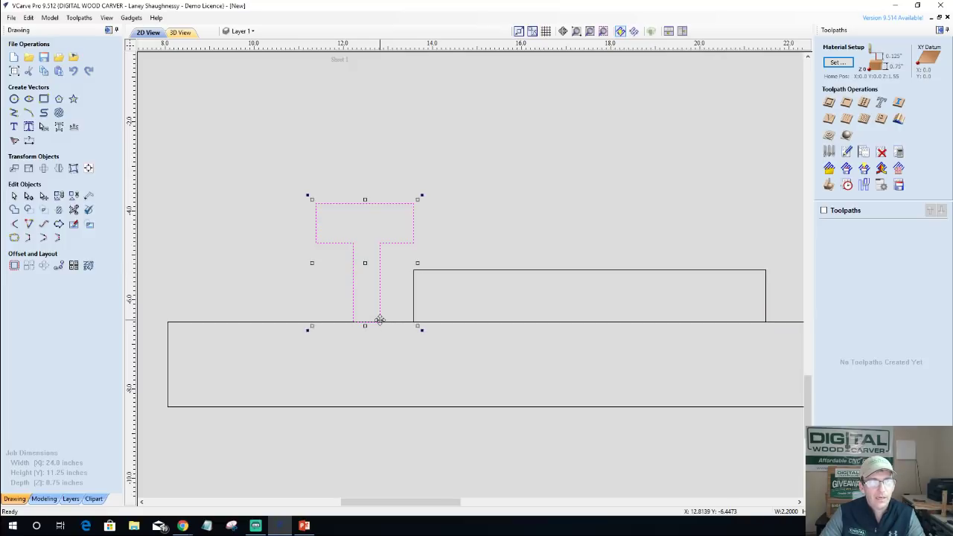
pyautogui.moveTo(387, 311); pyautogui.dragTo(409, 270)
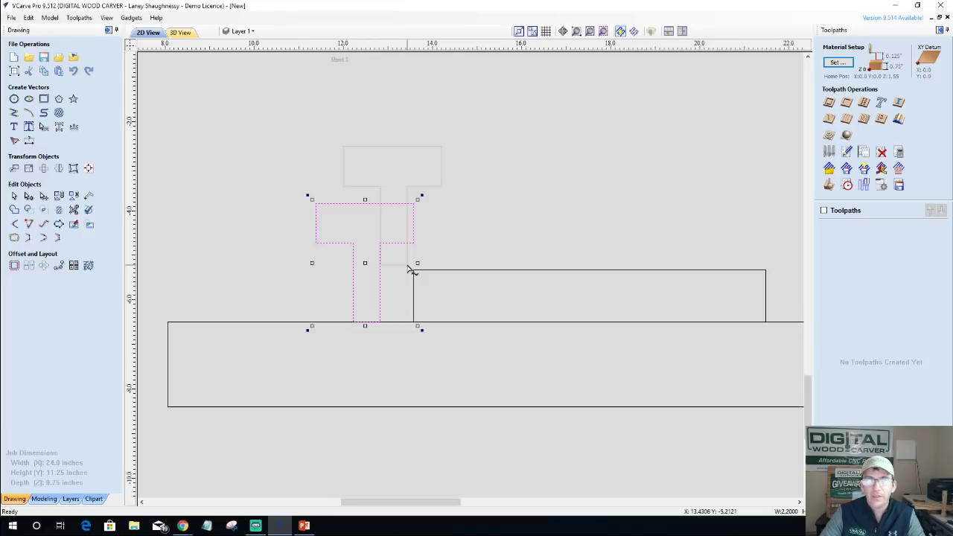
pyautogui.moveTo(408, 270); pyautogui.dragTo(410, 208)
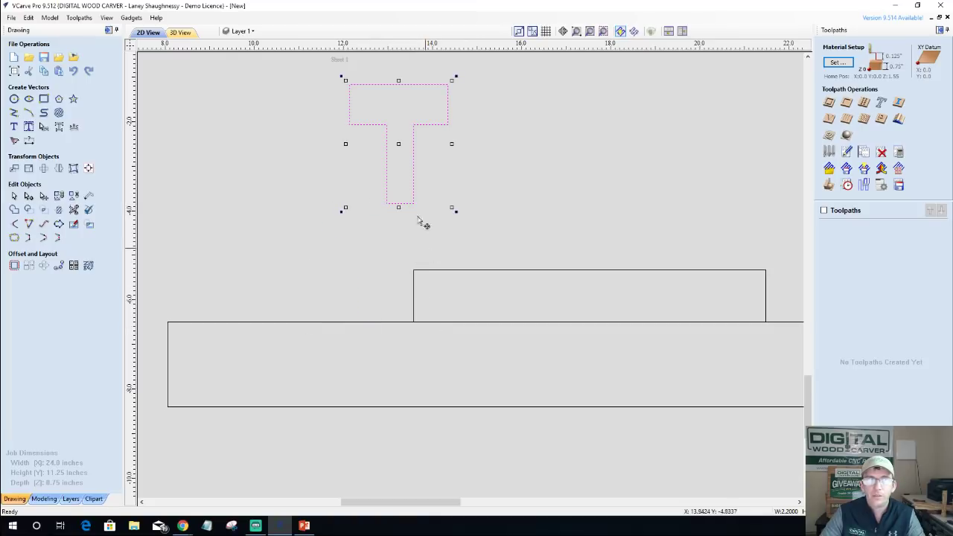
pyautogui.moveTo(398, 143); pyautogui.dragTo(361, 266)
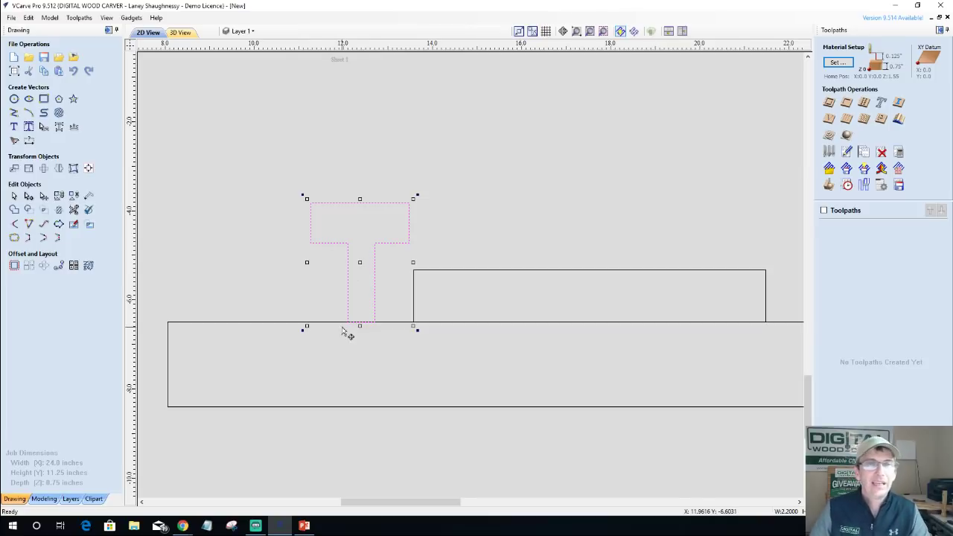
# Try a 2D Profile cut depth of 0.75, then cancel without creating the toolpath.
pyautogui.click(847, 105)
pyautogui.doubleClick(909, 88)
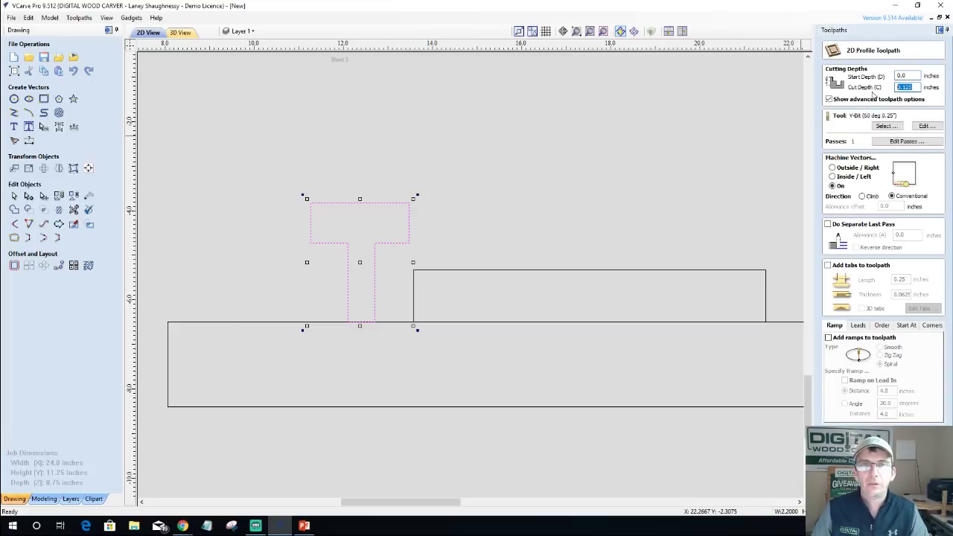
pyautogui.write('.75')
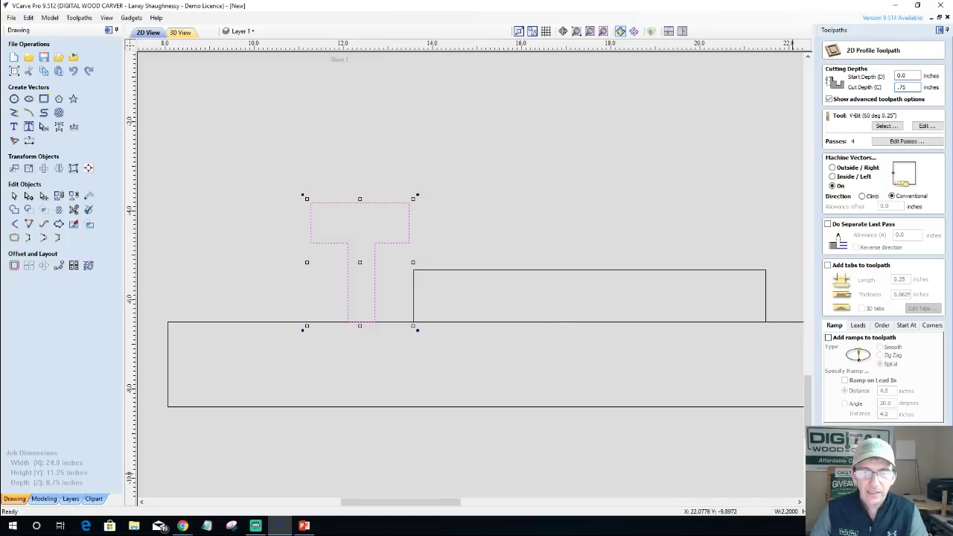
pyautogui.press('Escape')
pyautogui.press('Escape')
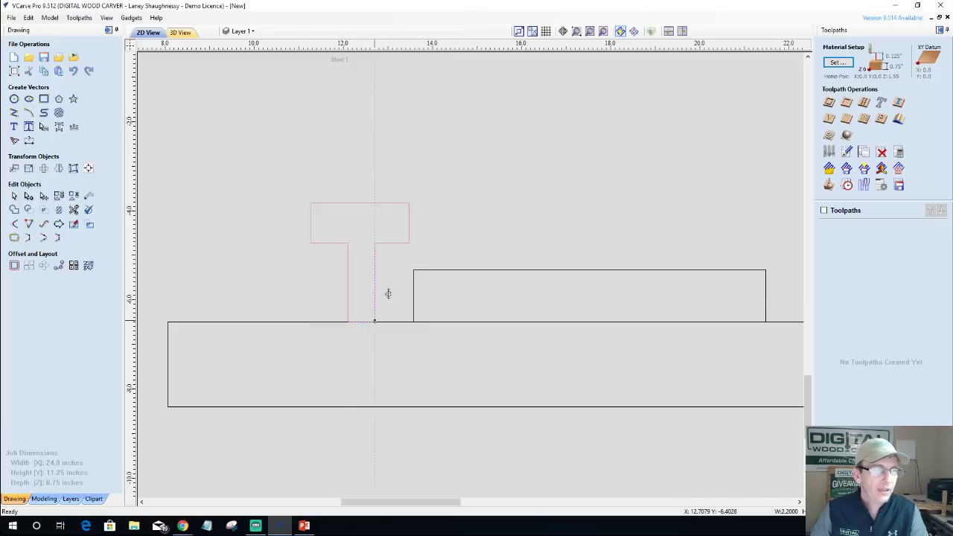
# Move the T shape over the upper rectangle so its stem runs down through it.
pyautogui.moveTo(388, 294); pyautogui.dragTo(547, 287)
pyautogui.scroll(3, 518, 294)
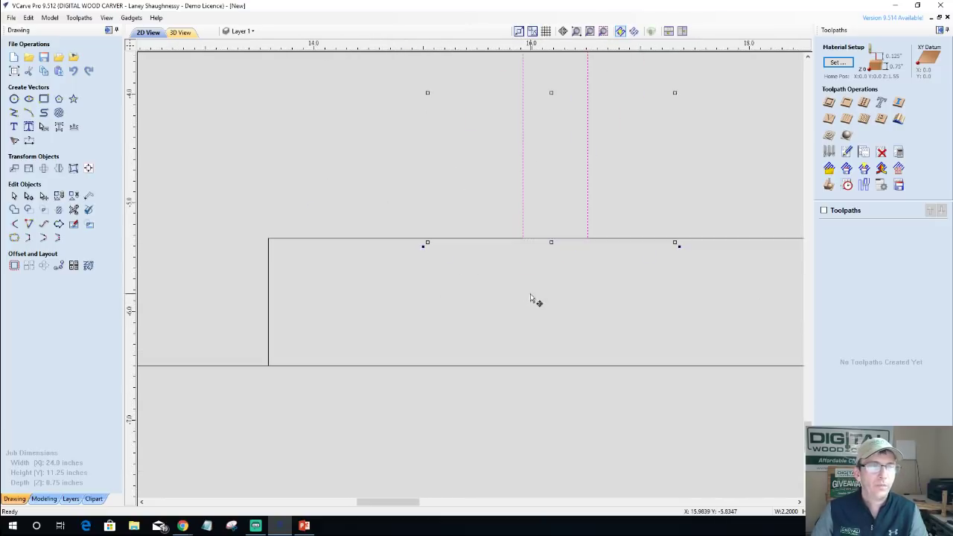
pyautogui.scroll(-1, 530, 298)
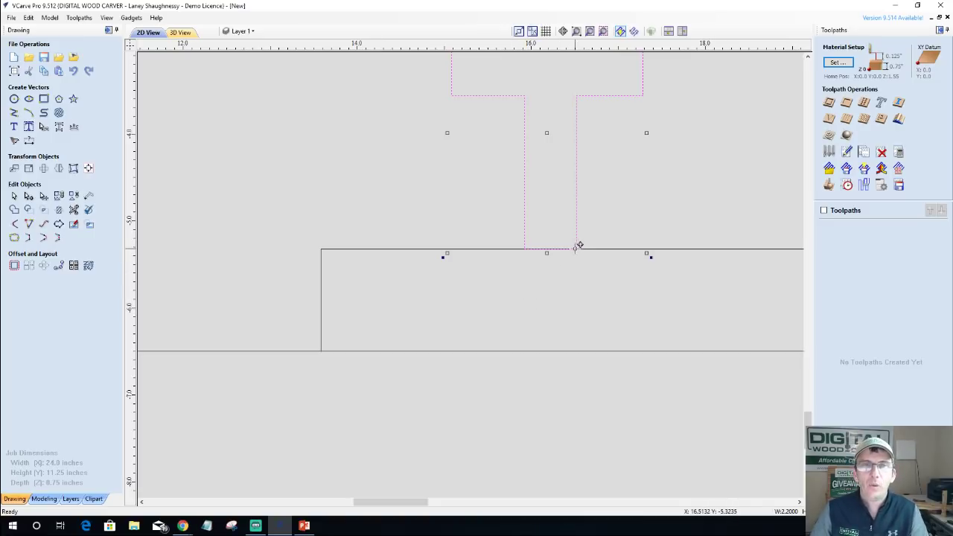
pyautogui.moveTo(580, 244); pyautogui.dragTo(572, 357)
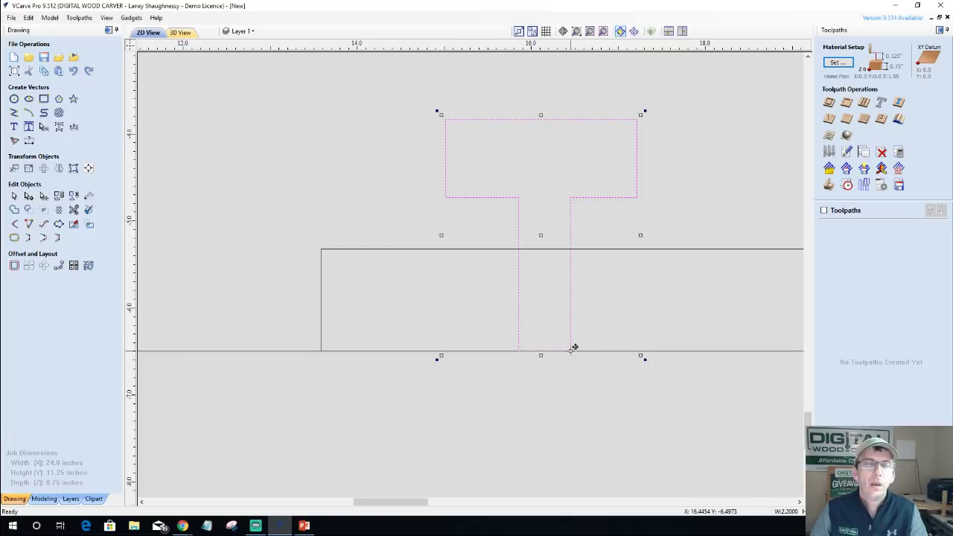
# Raise the upper rectangle's top edge slightly and nudge the T upward.
pyautogui.click(469, 251)
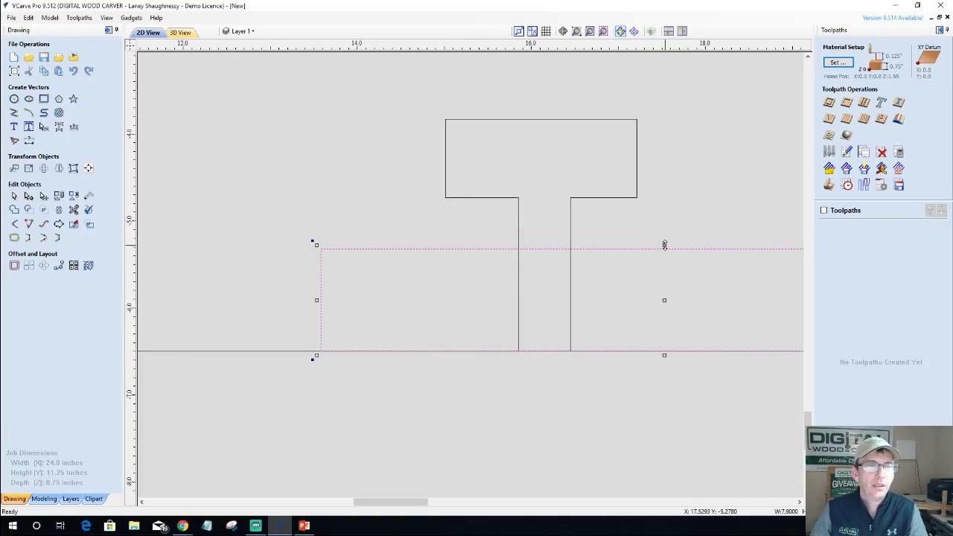
pyautogui.moveTo(665, 245); pyautogui.dragTo(664, 241)
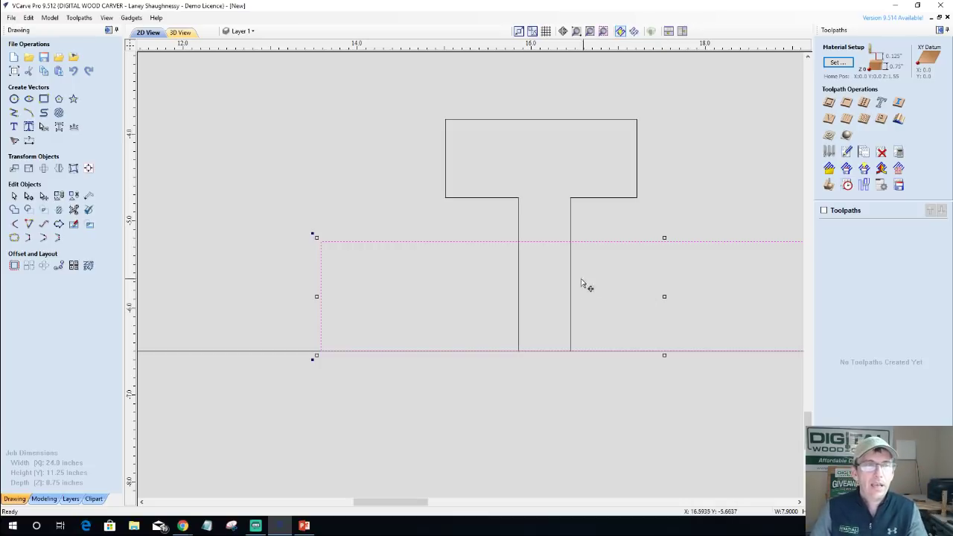
pyautogui.click(571, 329)
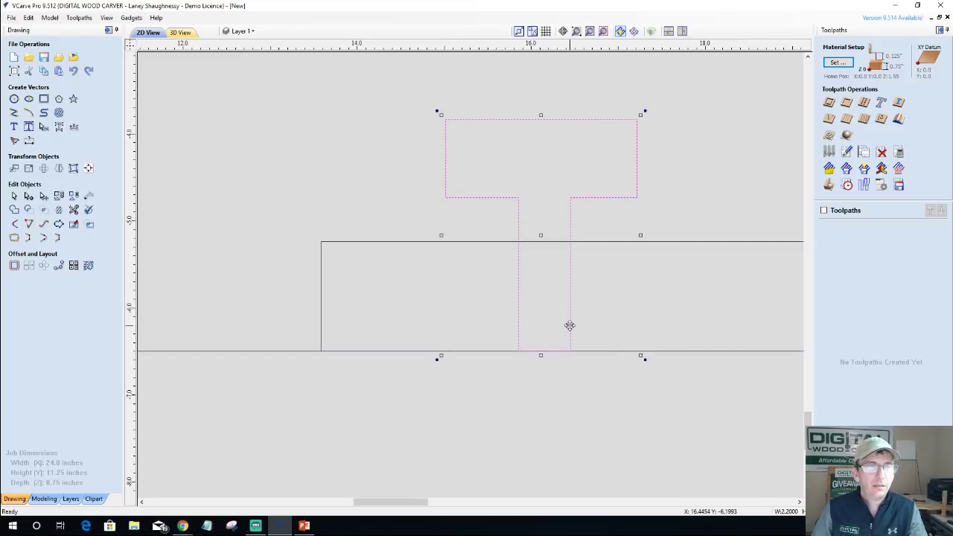
pyautogui.moveTo(575, 347)
pyautogui.mouseDown()
pyautogui.moveTo(573, 226)
pyautogui.moveTo(574, 341)
pyautogui.mouseUp()
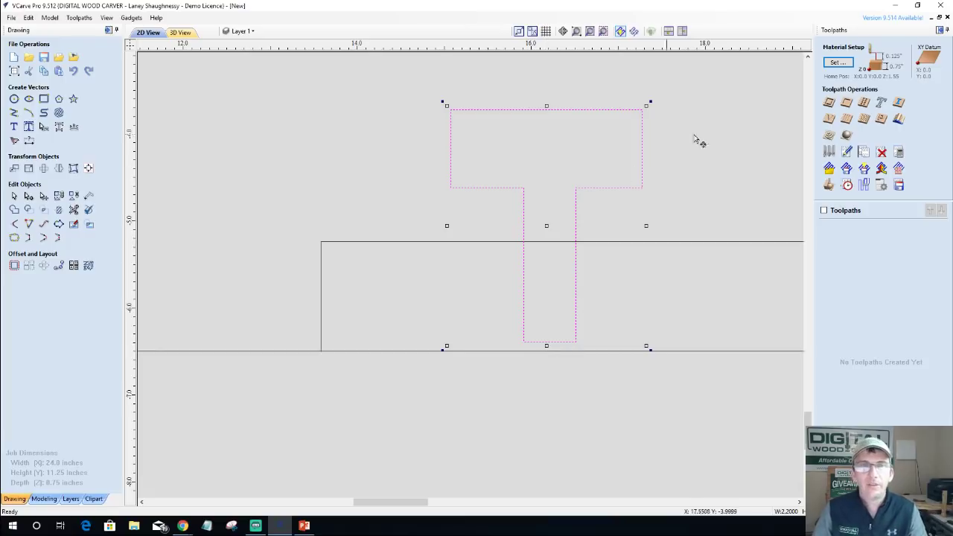
# Try 2D Profile cut depths of 0.77 and 0.78, then cancel without creating the toolpath.
pyautogui.click(829, 104)
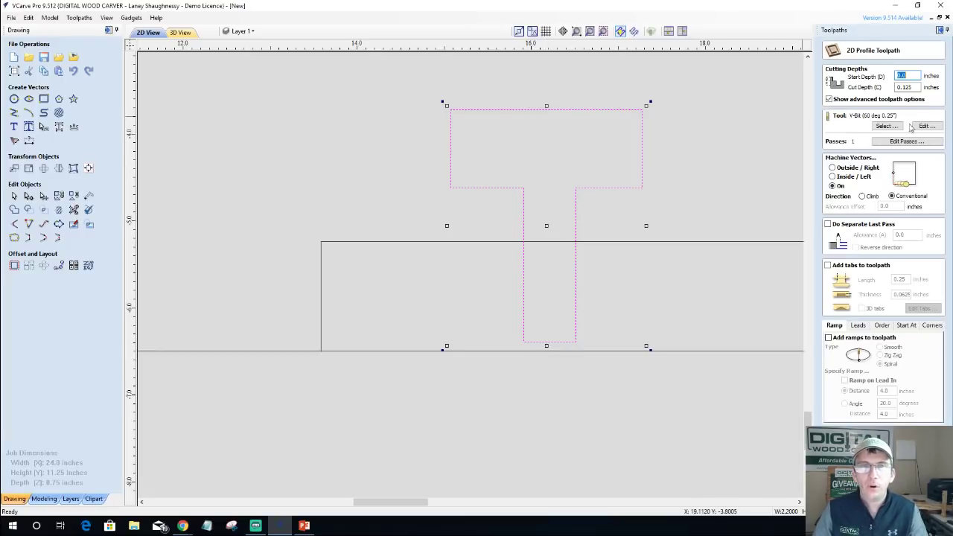
pyautogui.write('.77')
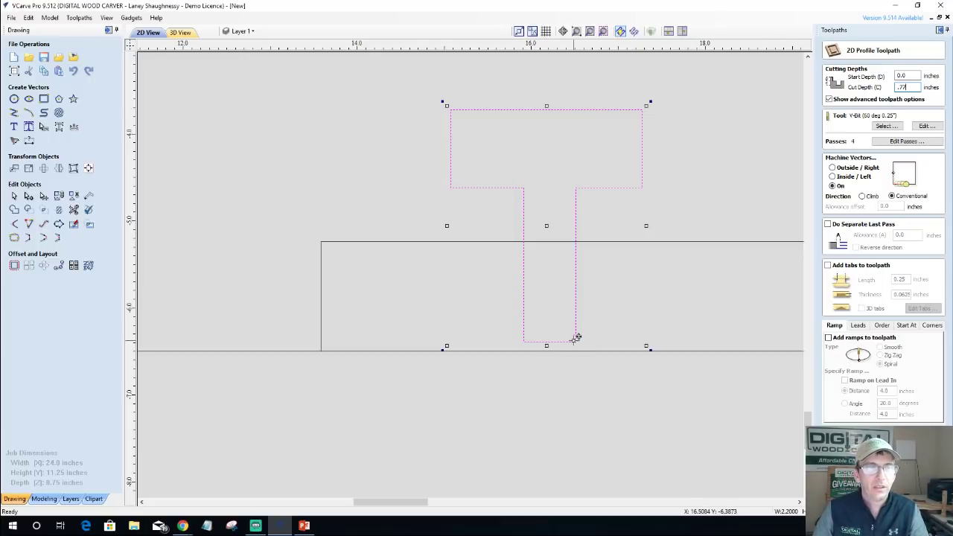
pyautogui.moveTo(577, 342); pyautogui.dragTo(575, 352)
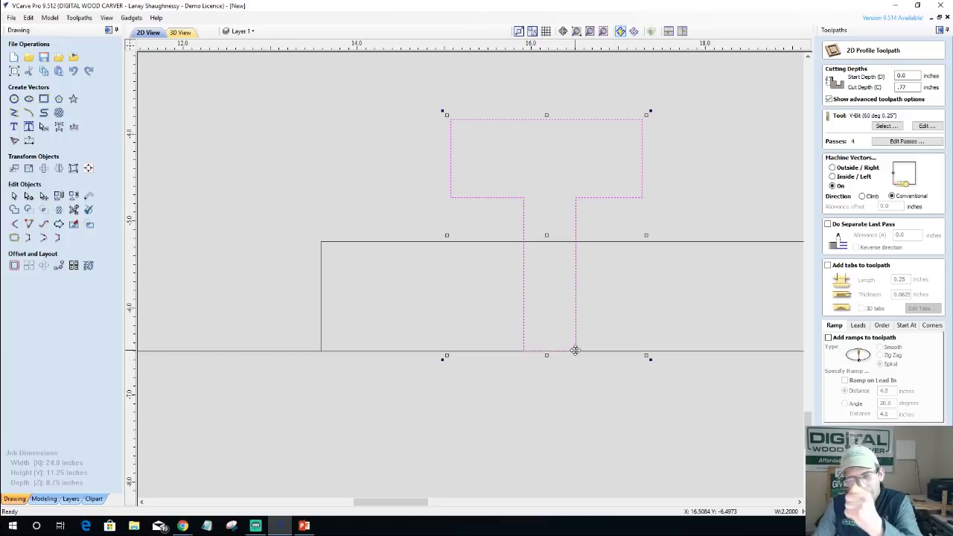
pyautogui.doubleClick(902, 87)
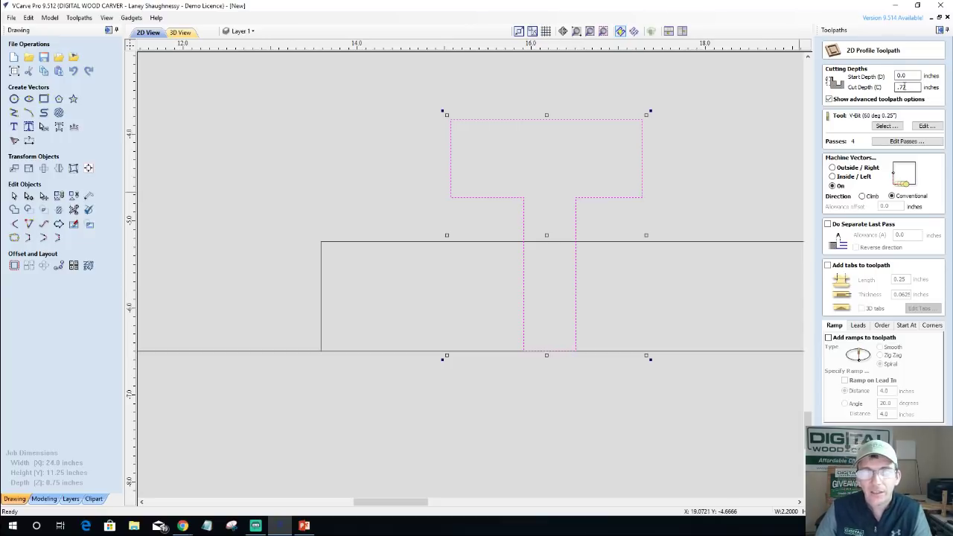
pyautogui.write('.78')
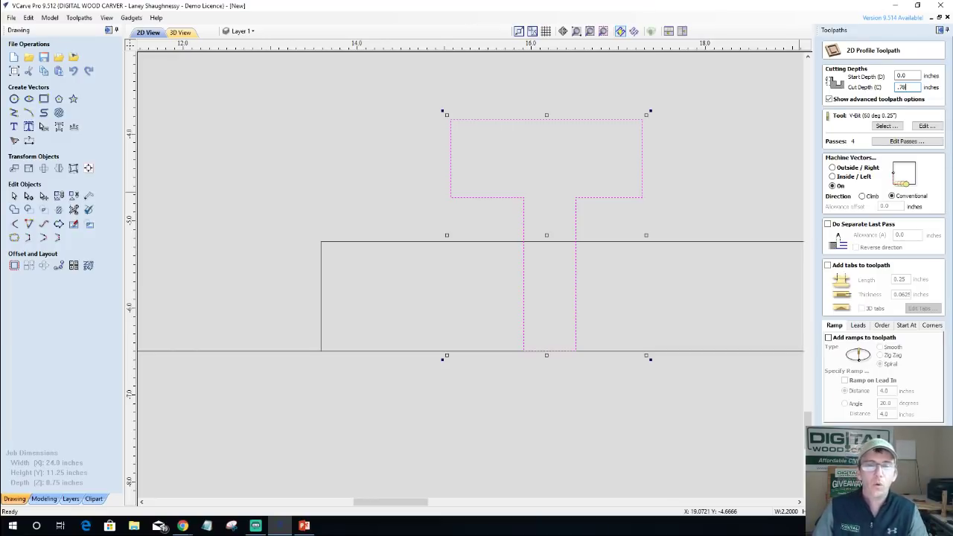
pyautogui.press('Escape')
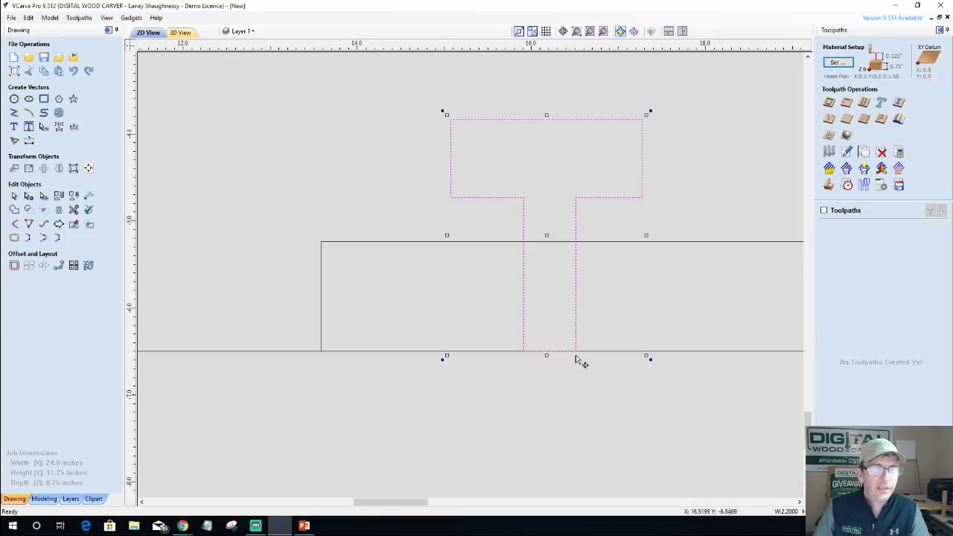
# Lower the upper rectangle's top edge back and set the T's stem just past that edge.
pyautogui.moveTo(543, 235); pyautogui.dragTo(528, 250)
pyautogui.click(630, 242)
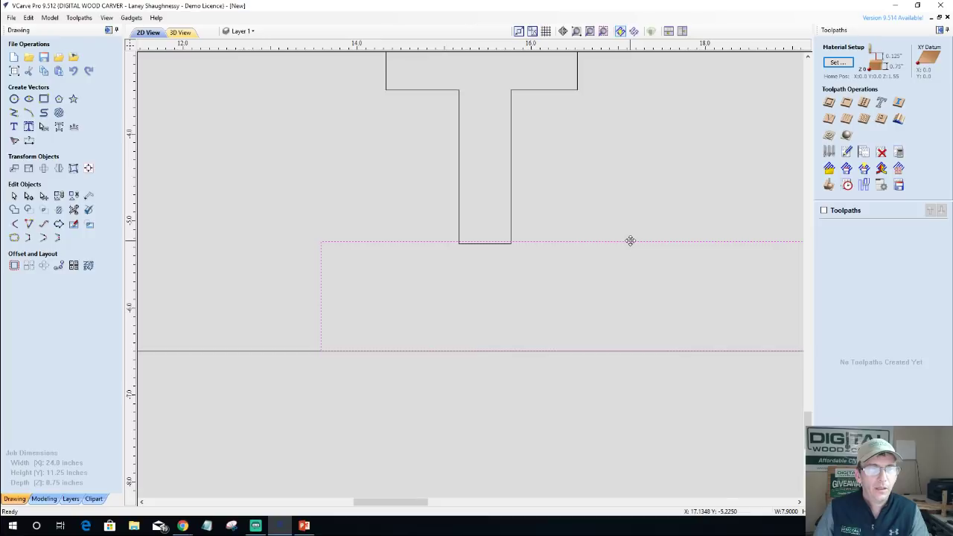
pyautogui.moveTo(665, 237); pyautogui.dragTo(664, 245)
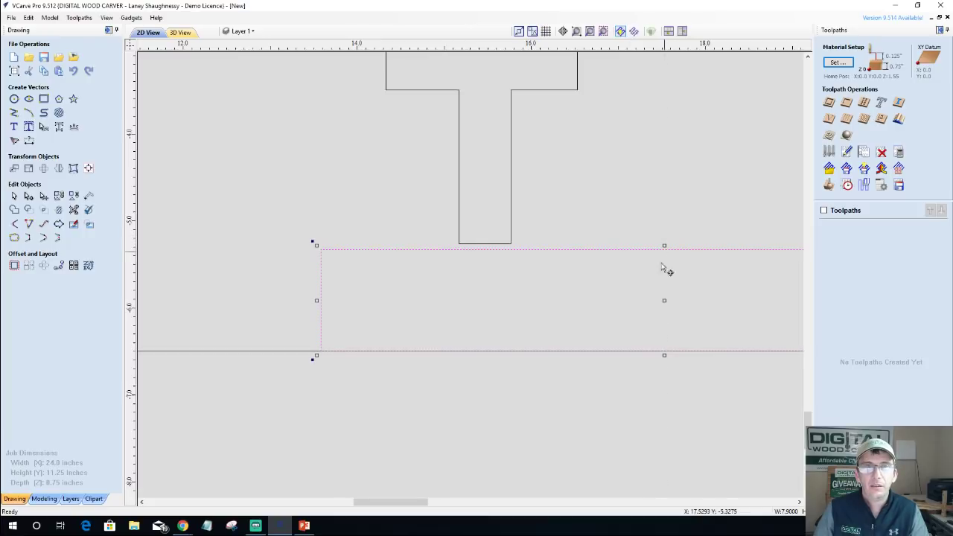
pyautogui.click(512, 244)
pyautogui.moveTo(513, 239)
pyautogui.mouseDown()
pyautogui.moveTo(517, 255)
pyautogui.moveTo(516, 245)
pyautogui.mouseUp()
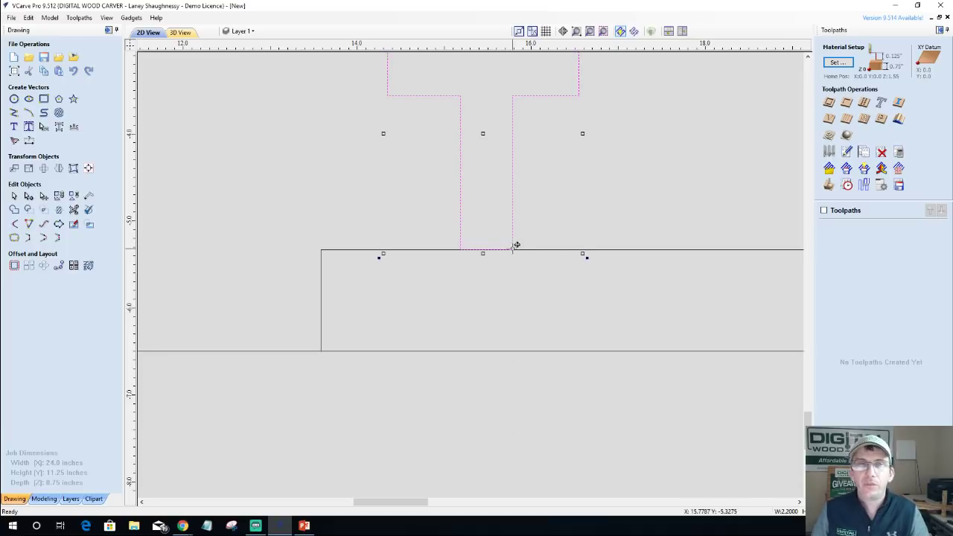
pyautogui.moveTo(516, 245); pyautogui.dragTo(506, 363)
pyautogui.scroll(5, 480, 394)
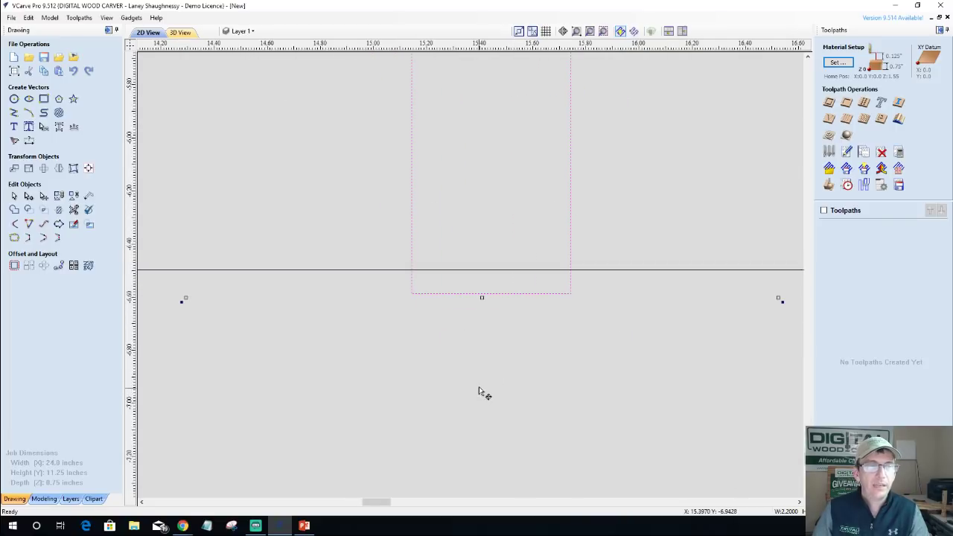
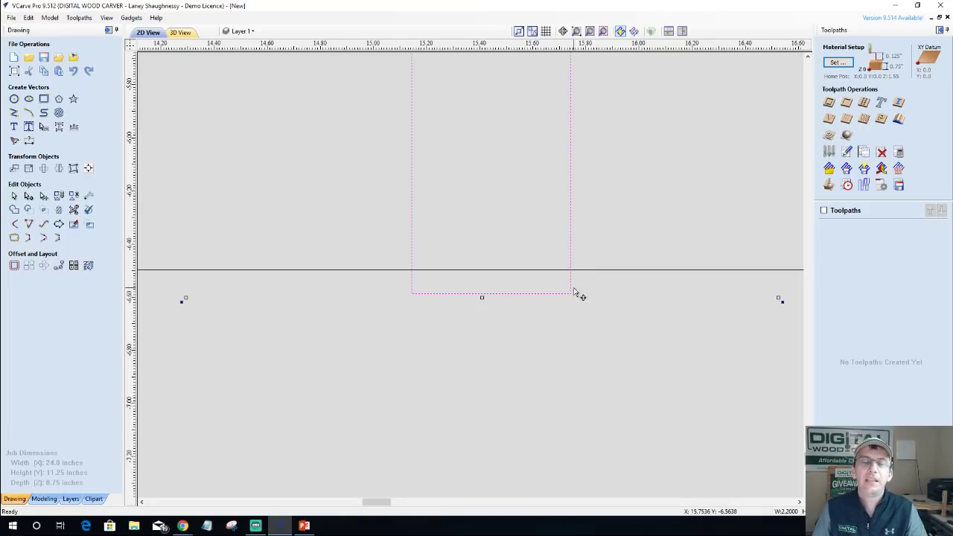
# Zoom out and drag the T-shaped vector up and right, clear above the rectangles.
pyautogui.scroll(-5, 574, 291)
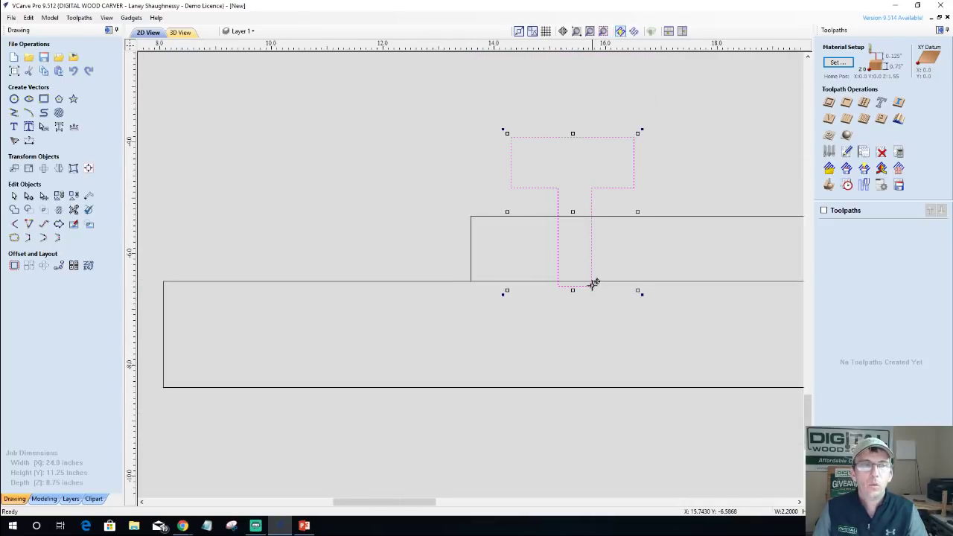
pyautogui.moveTo(591, 283); pyautogui.dragTo(431, 283)
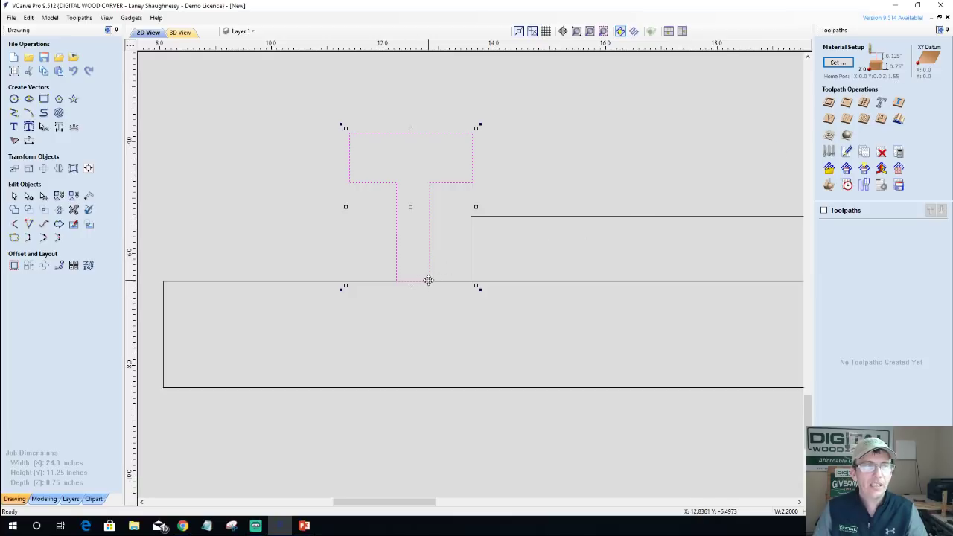
pyautogui.moveTo(436, 228); pyautogui.dragTo(651, 142)
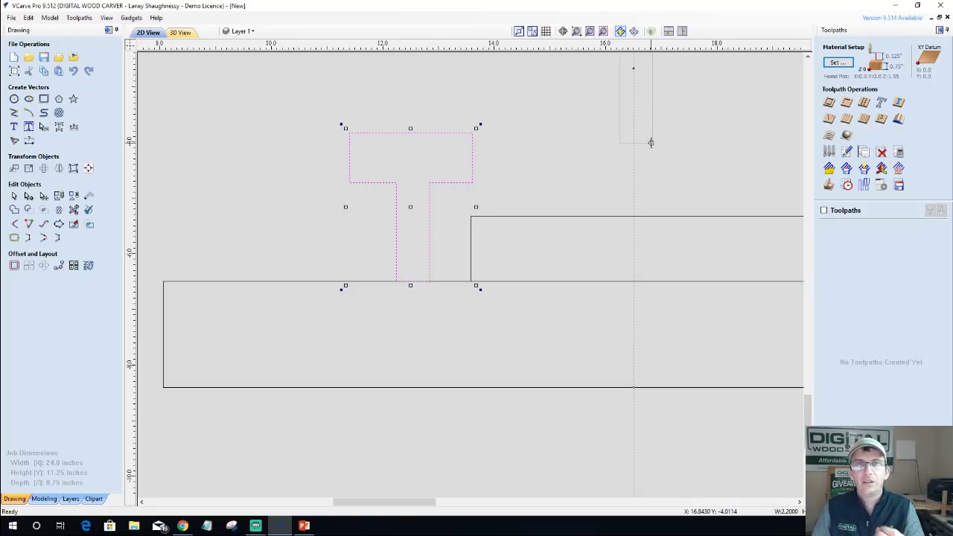
pyautogui.moveTo(651, 142); pyautogui.dragTo(692, 193)
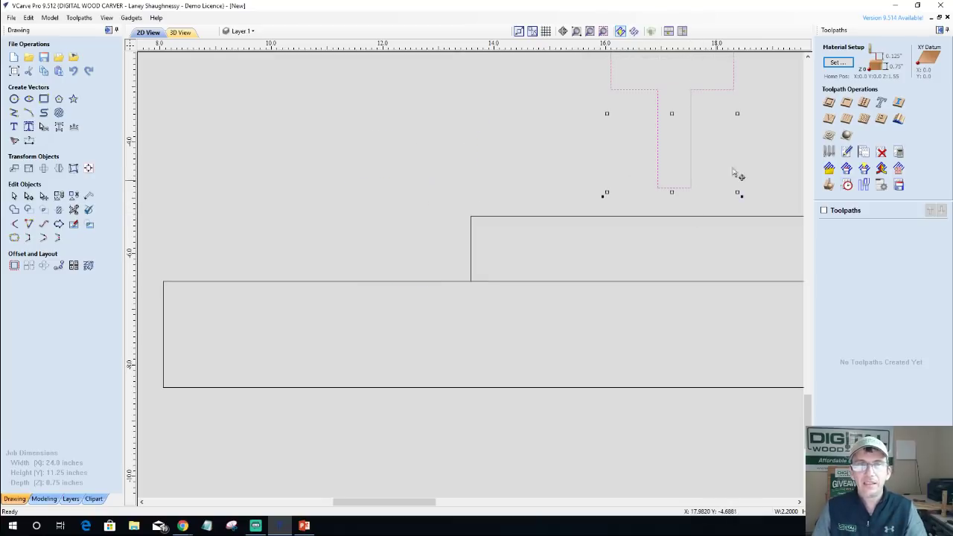
pyautogui.click(829, 102)
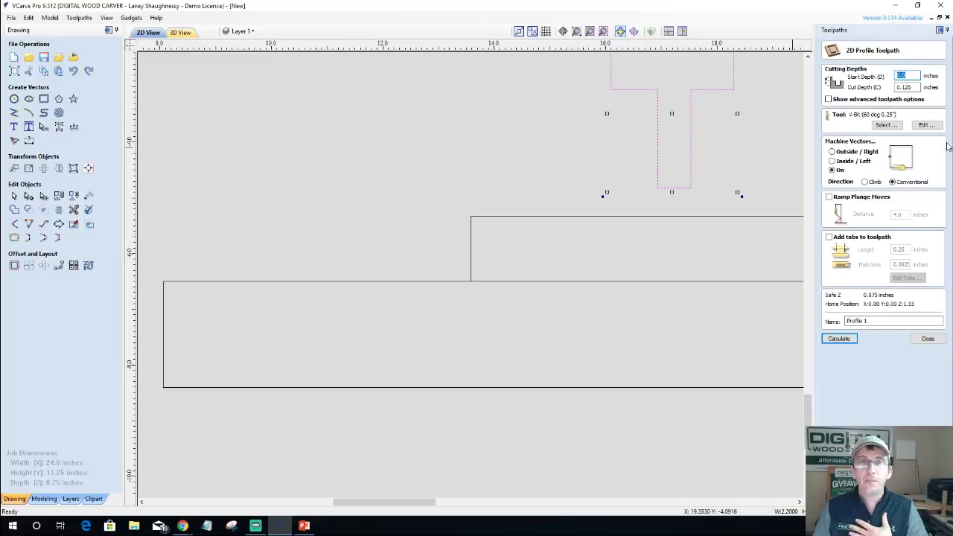
pyautogui.doubleClick(916, 89)
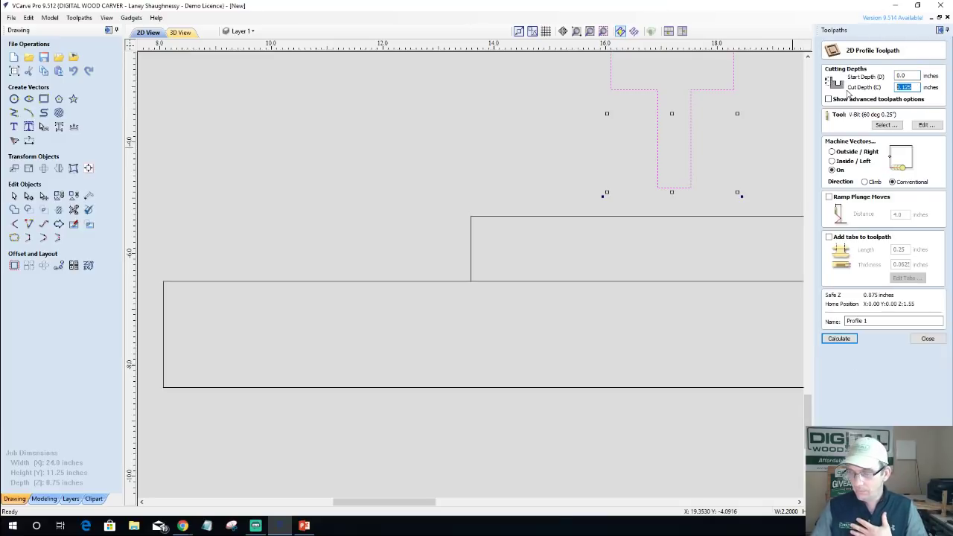
pyautogui.write('.')
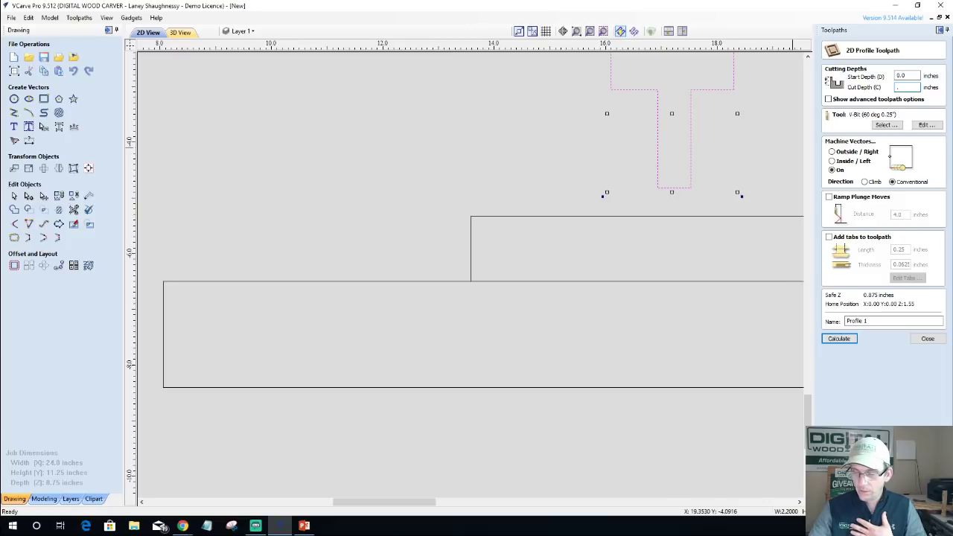
pyautogui.write('75')
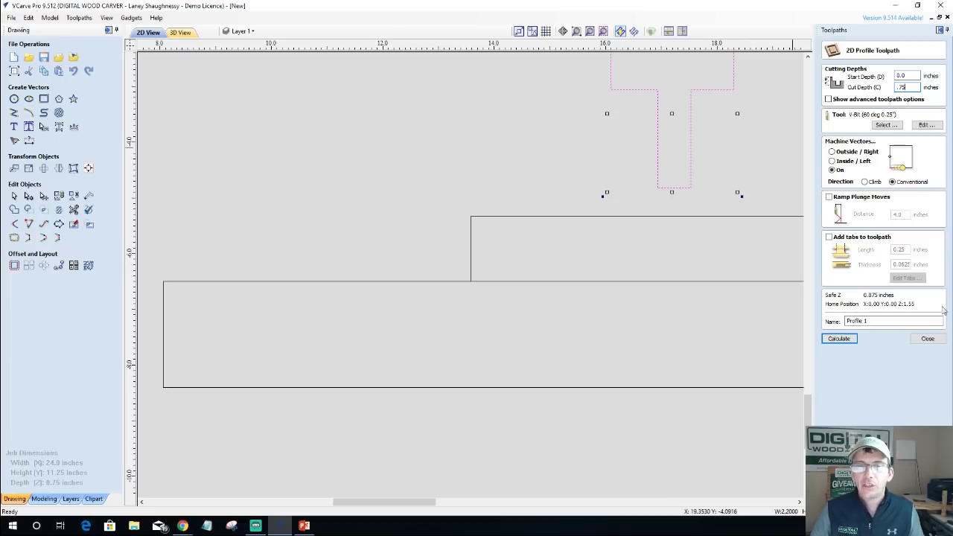
pyautogui.click(928, 339)
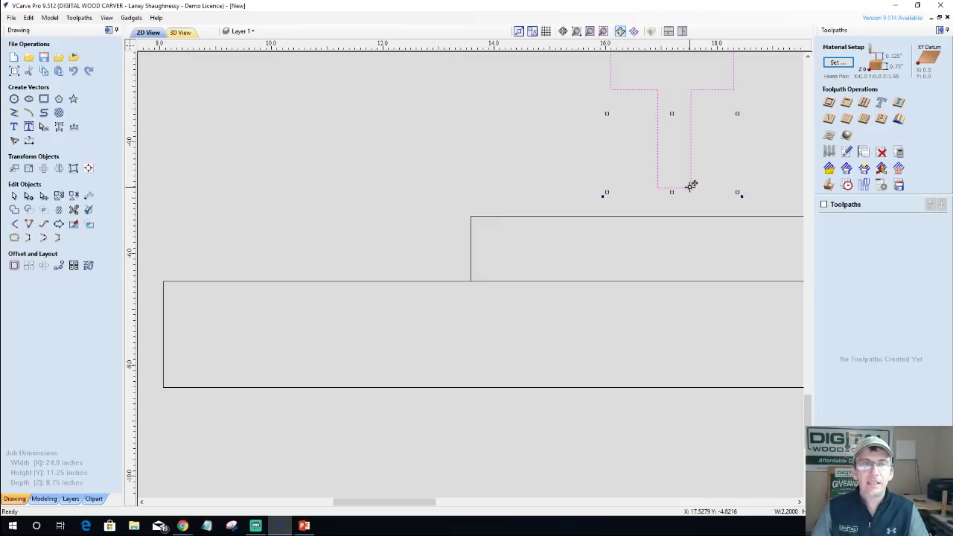
# Bring the T shape down and stretch the upper right rectangle taller by its top edge.
pyautogui.moveTo(691, 183); pyautogui.dragTo(694, 212)
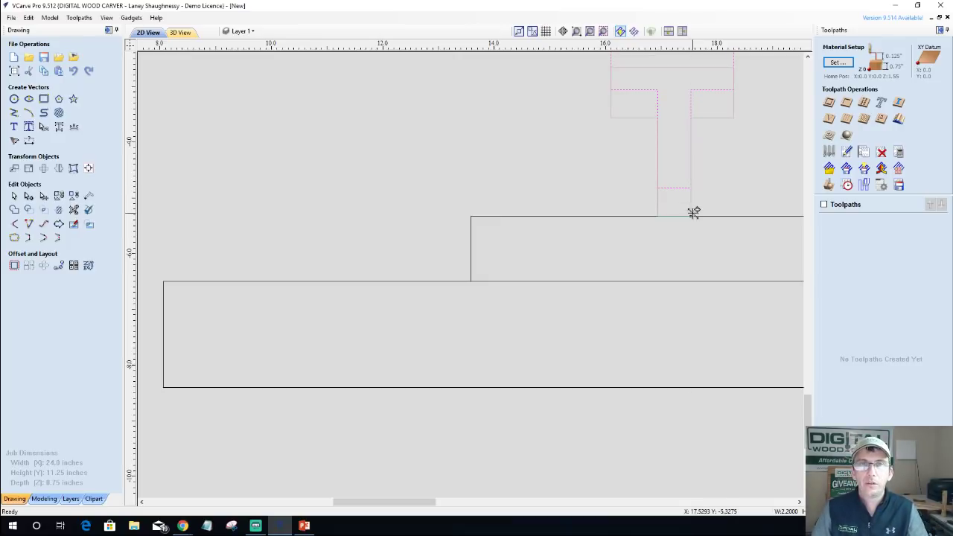
pyautogui.moveTo(694, 213); pyautogui.dragTo(455, 286)
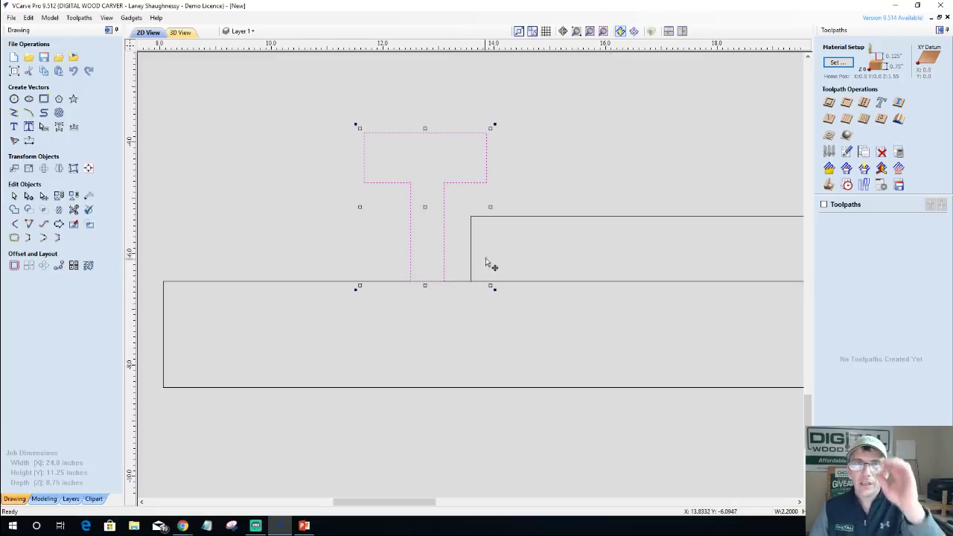
pyautogui.click(646, 218)
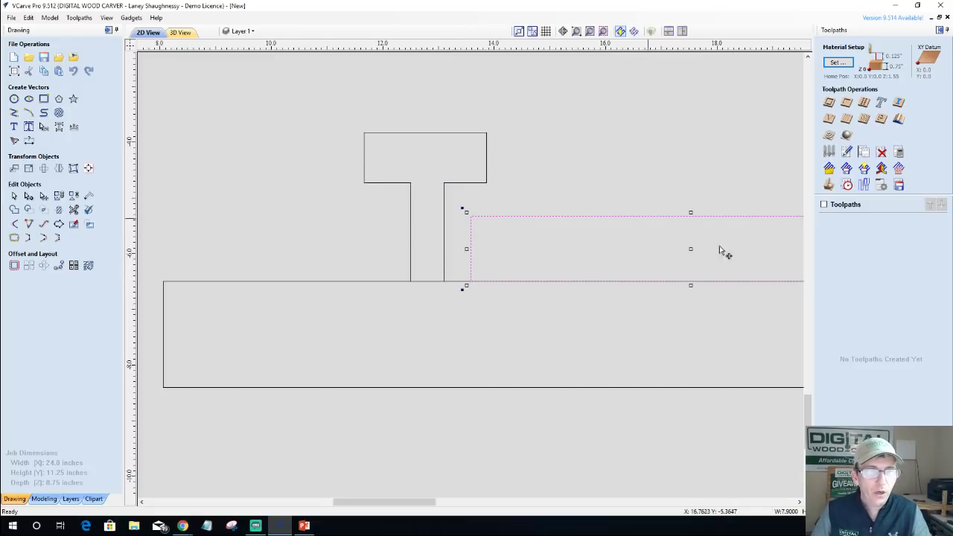
pyautogui.moveTo(691, 213); pyautogui.dragTo(690, 209)
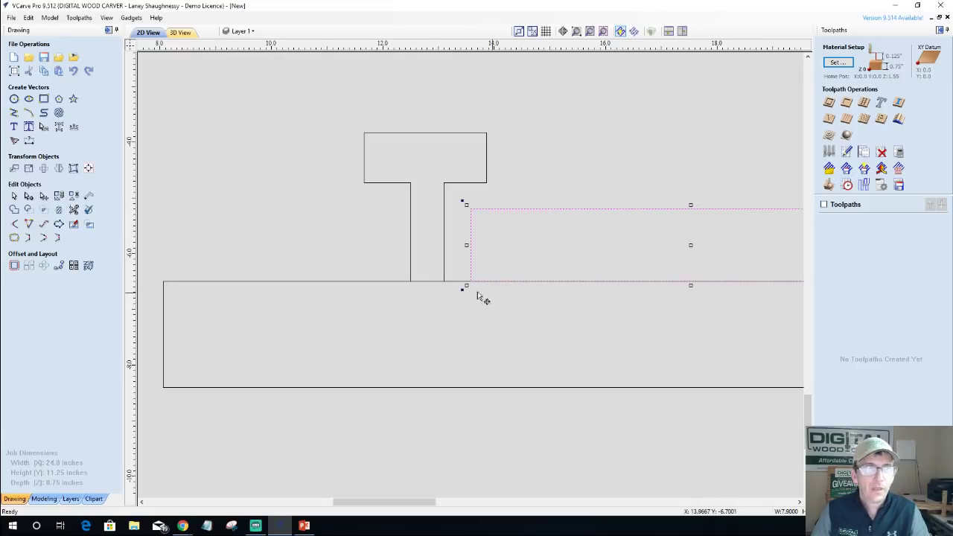
# Reposition the T so its stem runs through the upper rectangle onto the long rectangle.
pyautogui.click(443, 268)
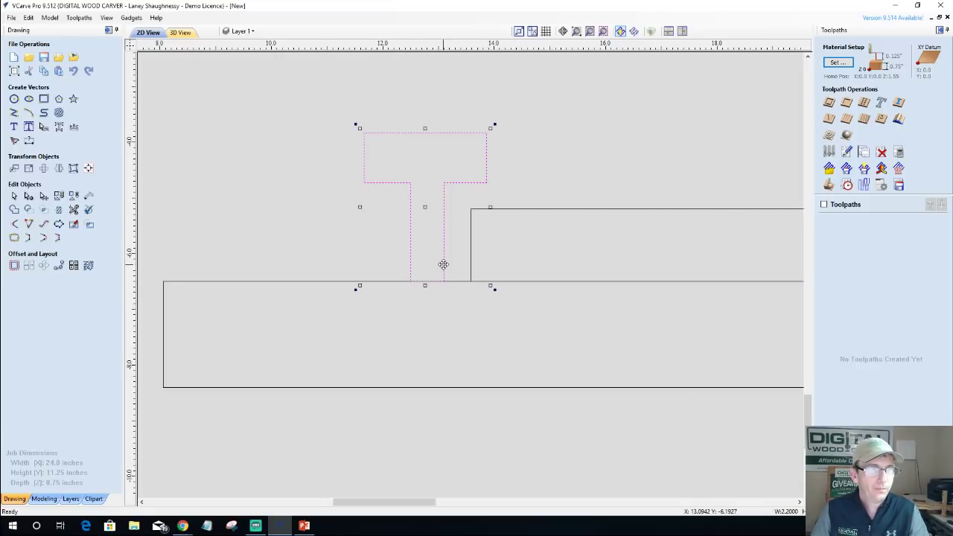
pyautogui.moveTo(442, 283); pyautogui.dragTo(692, 176)
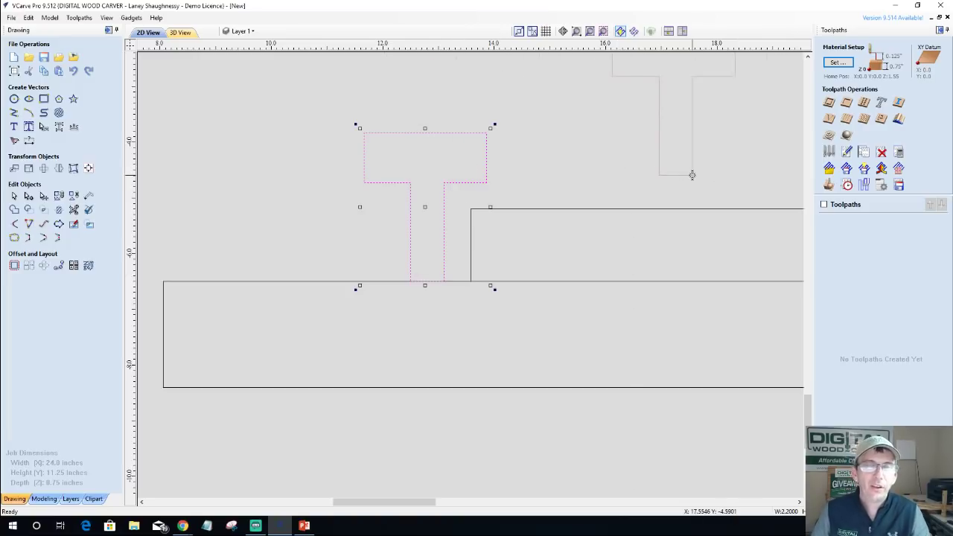
pyautogui.moveTo(693, 175); pyautogui.dragTo(698, 219)
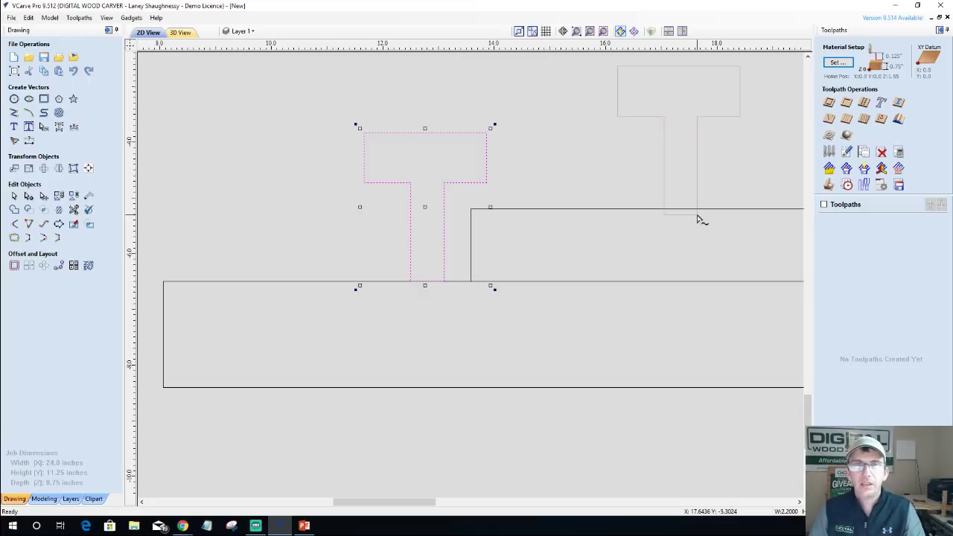
pyautogui.moveTo(698, 219); pyautogui.dragTo(641, 285)
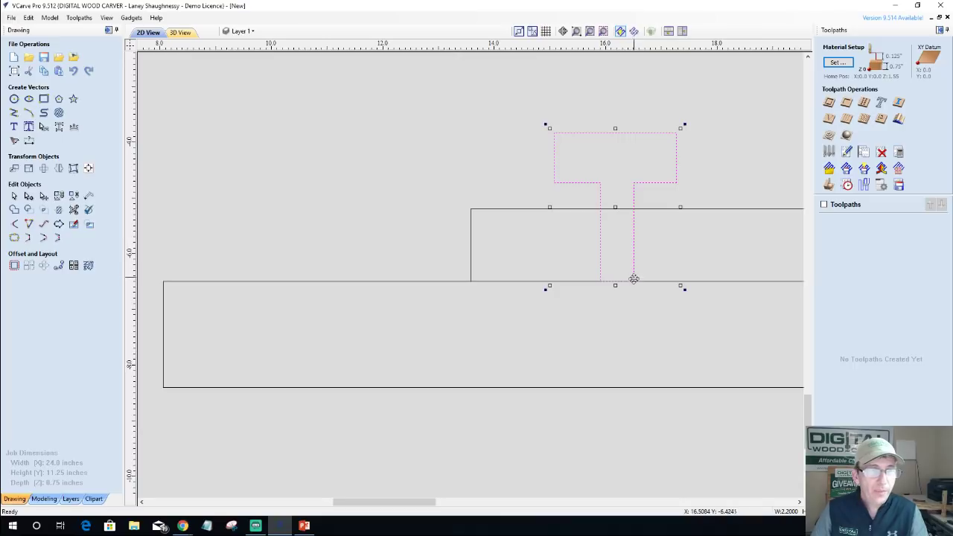
# Settle the T on the long rectangle and lower the upper rectangle back to its original height.
pyautogui.moveTo(635, 282); pyautogui.dragTo(429, 276)
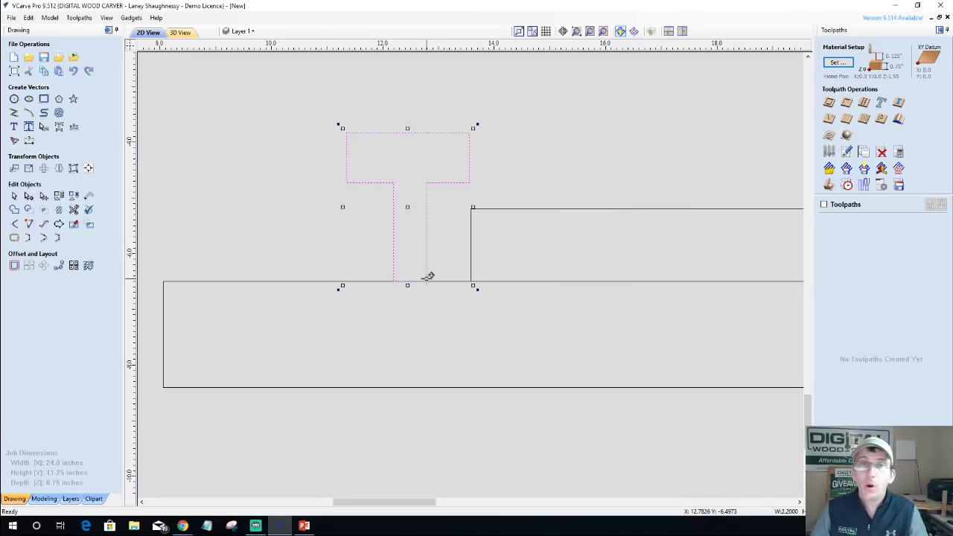
pyautogui.click(602, 209)
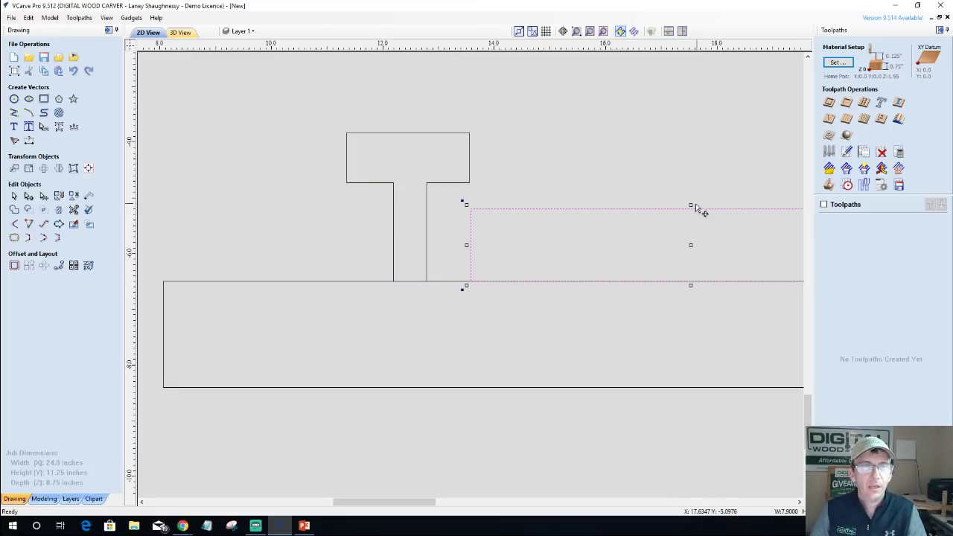
pyautogui.moveTo(691, 204); pyautogui.dragTo(690, 214)
# Stand the T just left of the upper rectangle, then box-select the T and both rectangles.
pyautogui.click(428, 276)
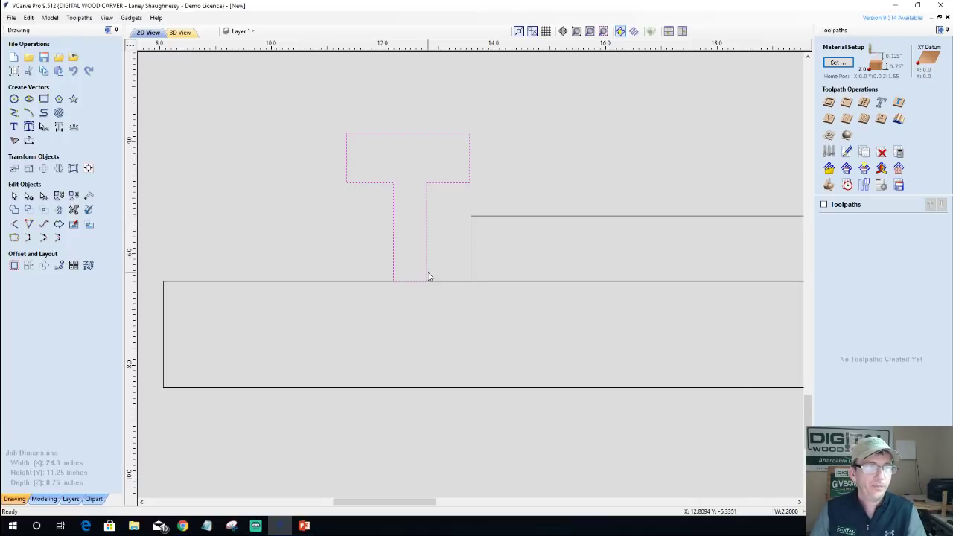
pyautogui.click(426, 280)
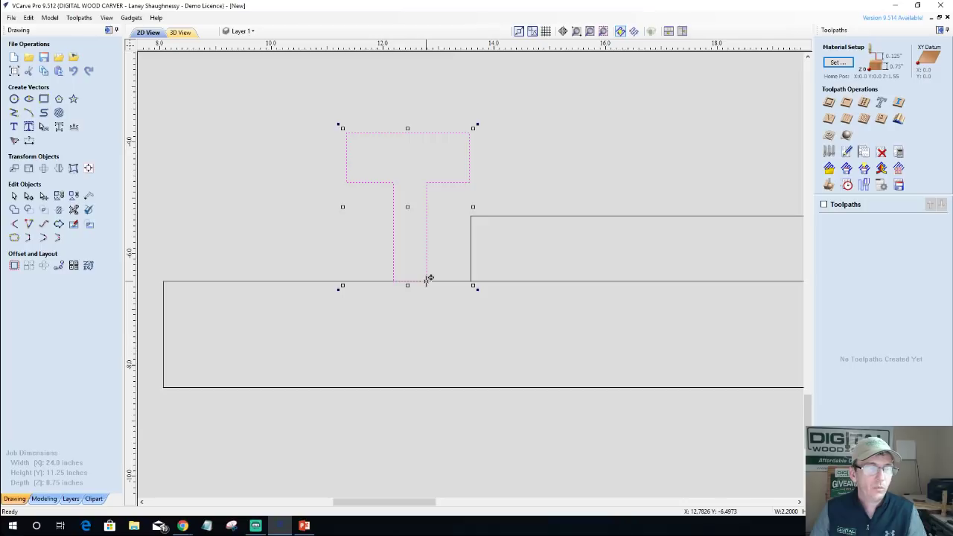
pyautogui.moveTo(427, 278); pyautogui.dragTo(660, 283)
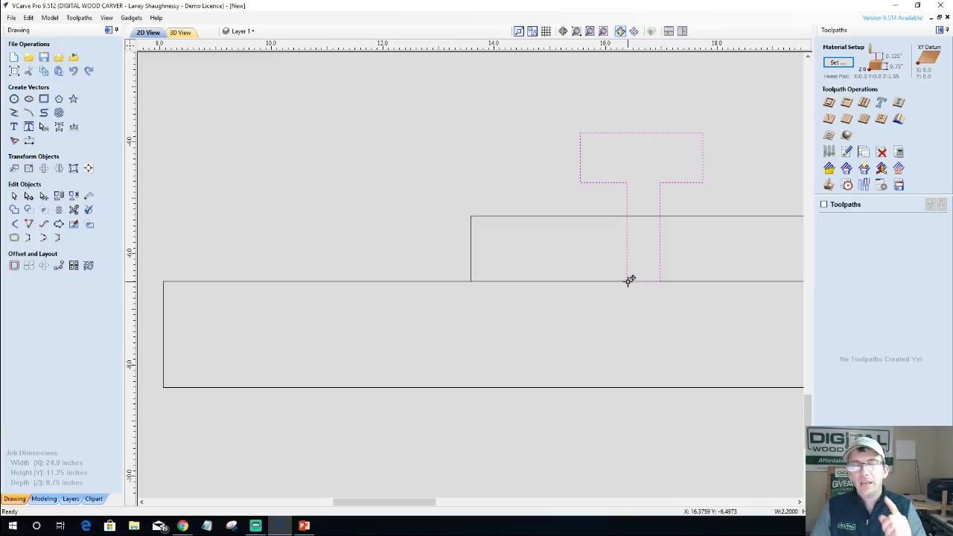
pyautogui.moveTo(630, 280); pyautogui.dragTo(398, 282)
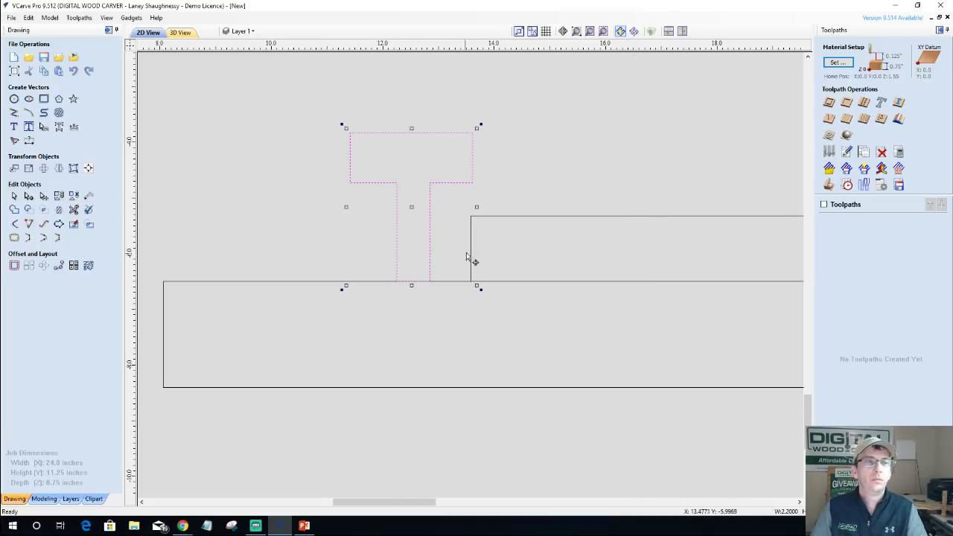
pyautogui.scroll(-4, 447, 239)
pyautogui.moveTo(253, 140); pyautogui.dragTo(754, 346)
# Delete the T and both rectangles, then check the 2D Profile toolpath's 0.125 cut depth and close it.
pyautogui.press('Delete')
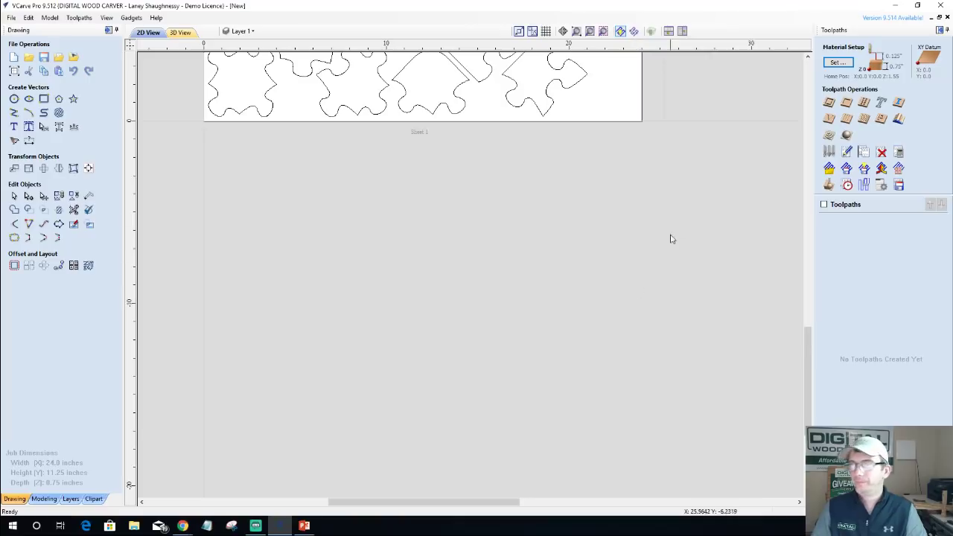
pyautogui.scroll(1, 689, 195)
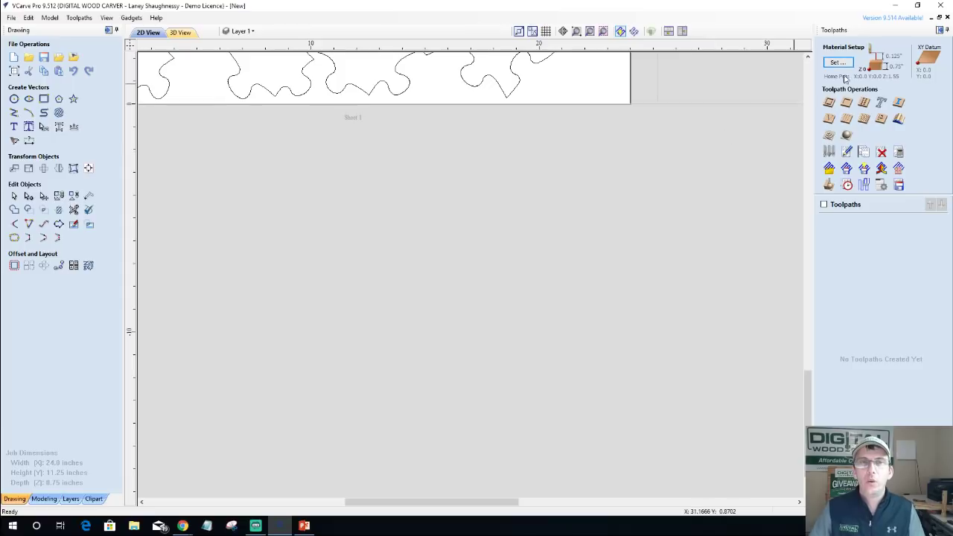
pyautogui.click(830, 102)
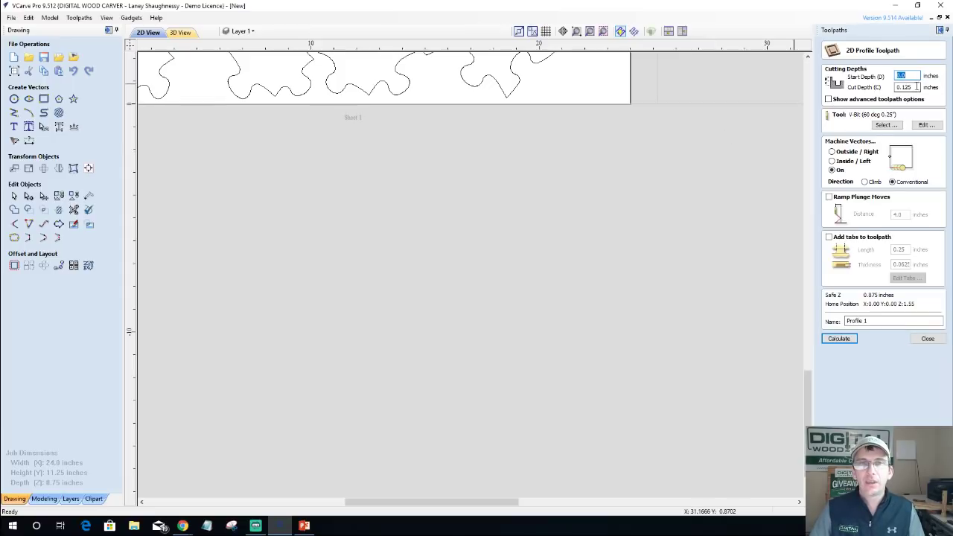
pyautogui.press('Tab')
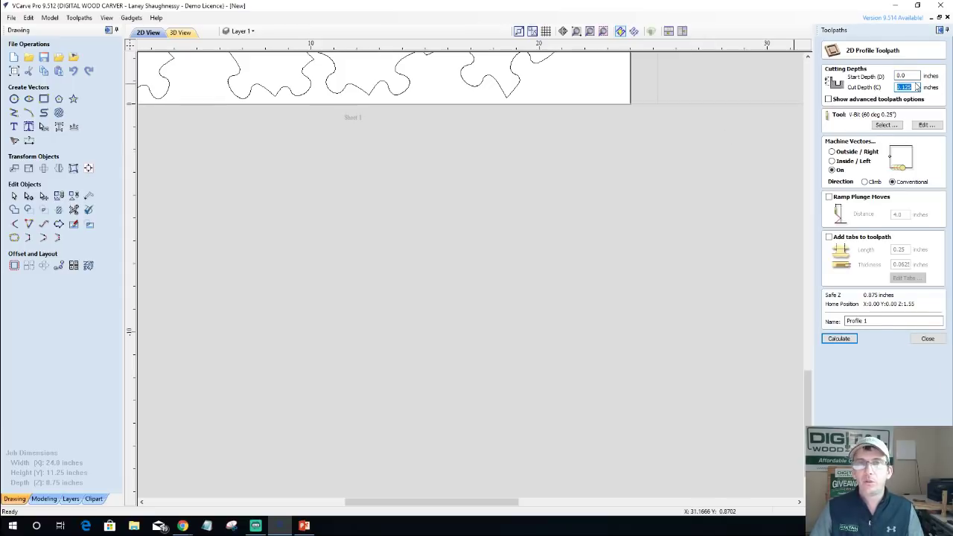
pyautogui.click(911, 87)
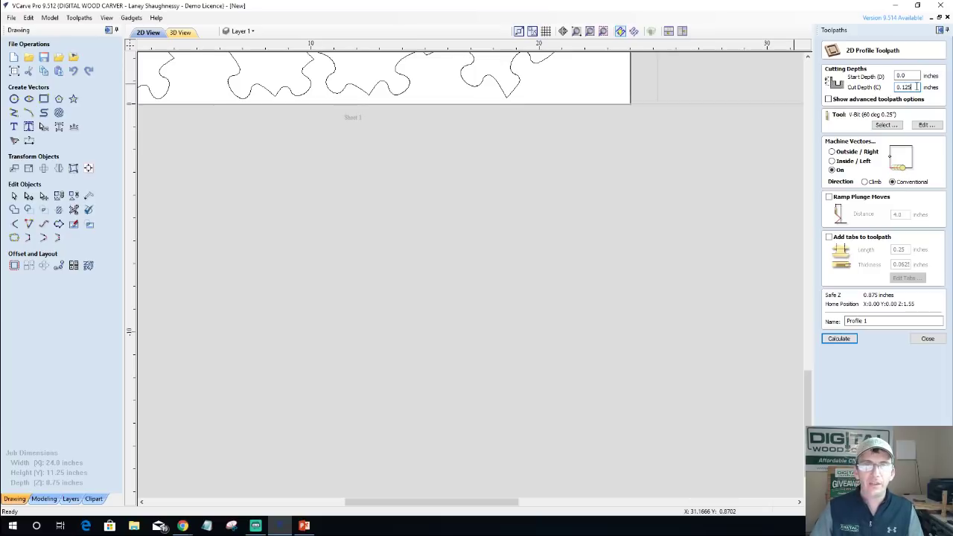
pyautogui.moveTo(917, 87); pyautogui.dragTo(898, 89)
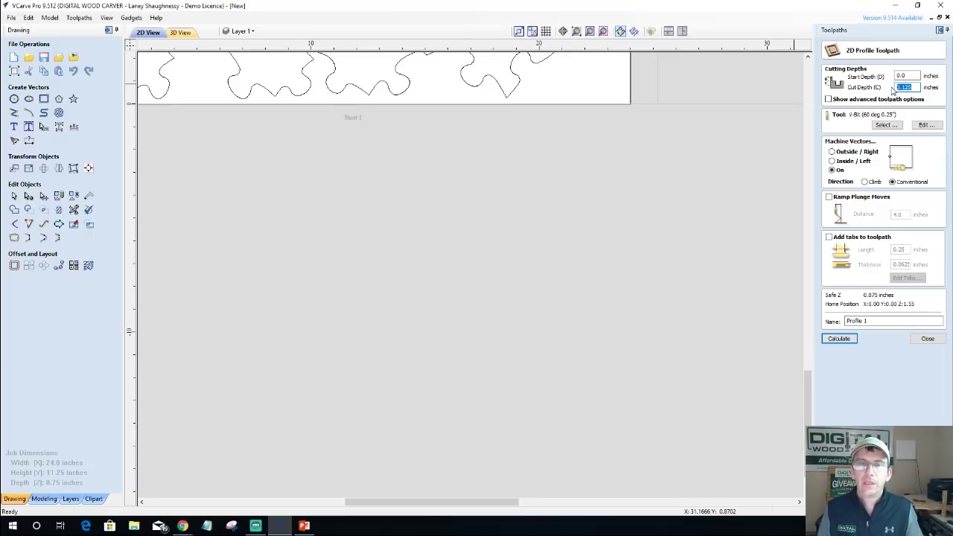
pyautogui.click(928, 339)
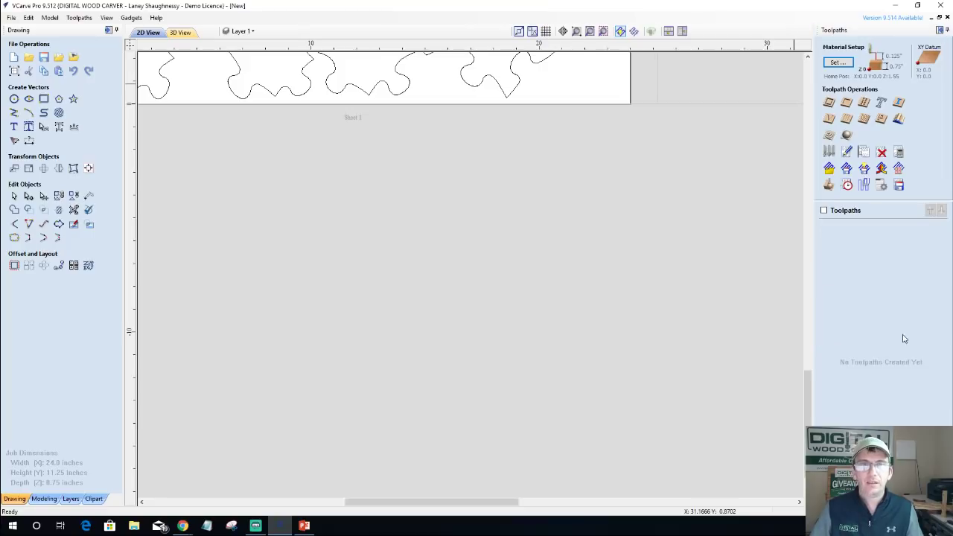
# Set the material's Z-Zero to the Material Surface.
pyautogui.click(838, 62)
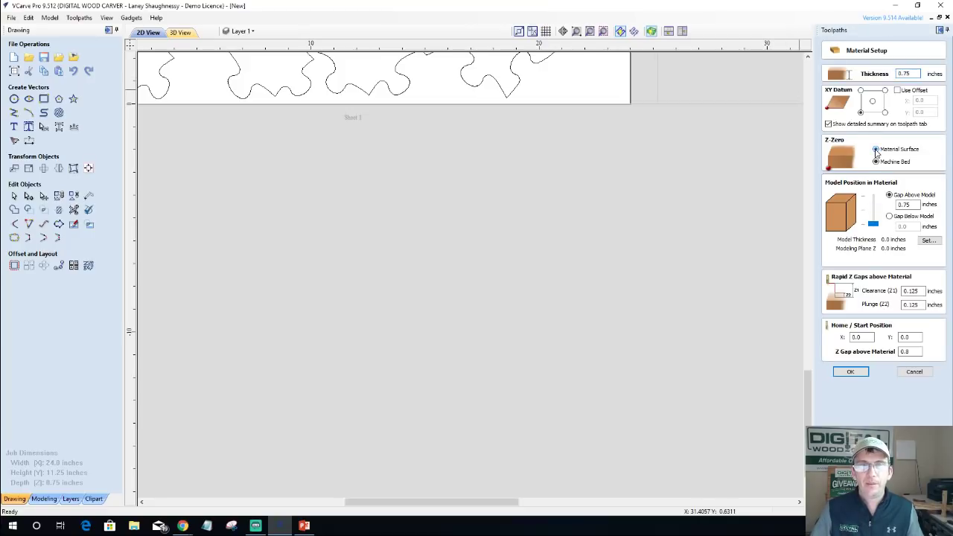
pyautogui.click(876, 150)
pyautogui.click(851, 372)
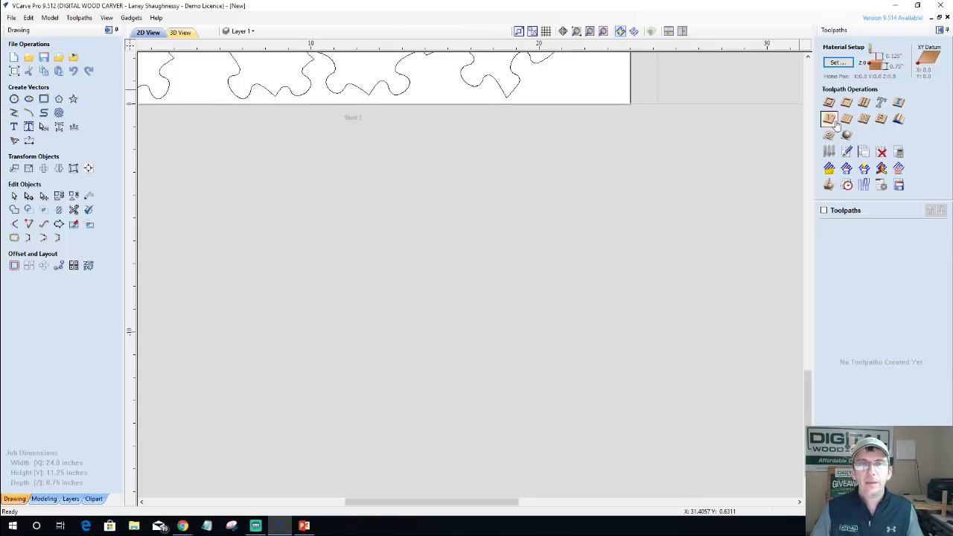
# Set up a 2D Profile toolpath with cut depth .25 and the 0.25 inch End Mill.
pyautogui.click(832, 120)
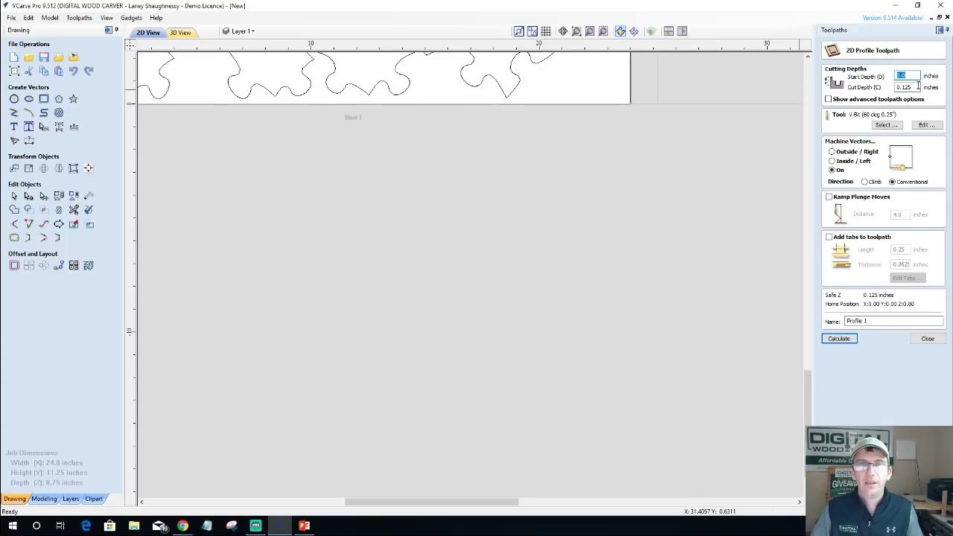
pyautogui.press('Tab')
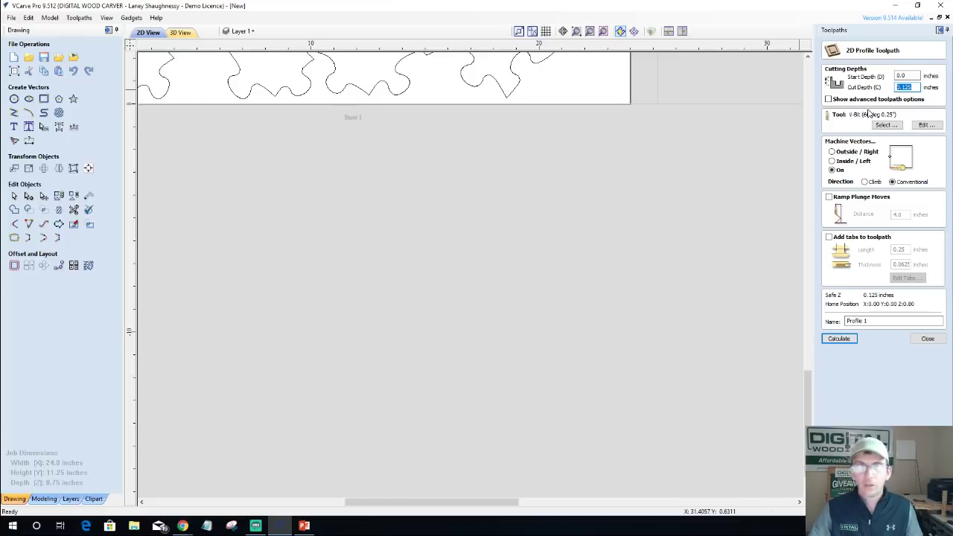
pyautogui.write('.')
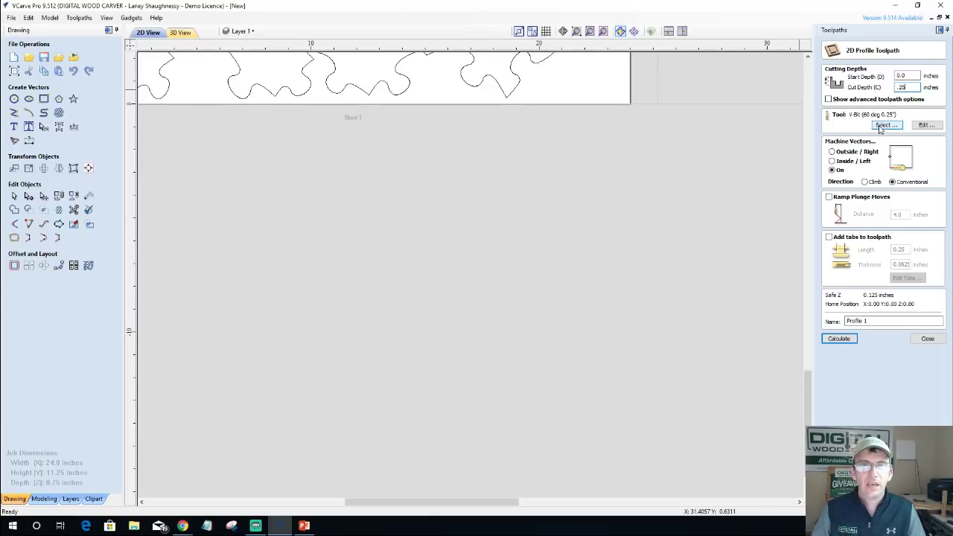
pyautogui.click(881, 127)
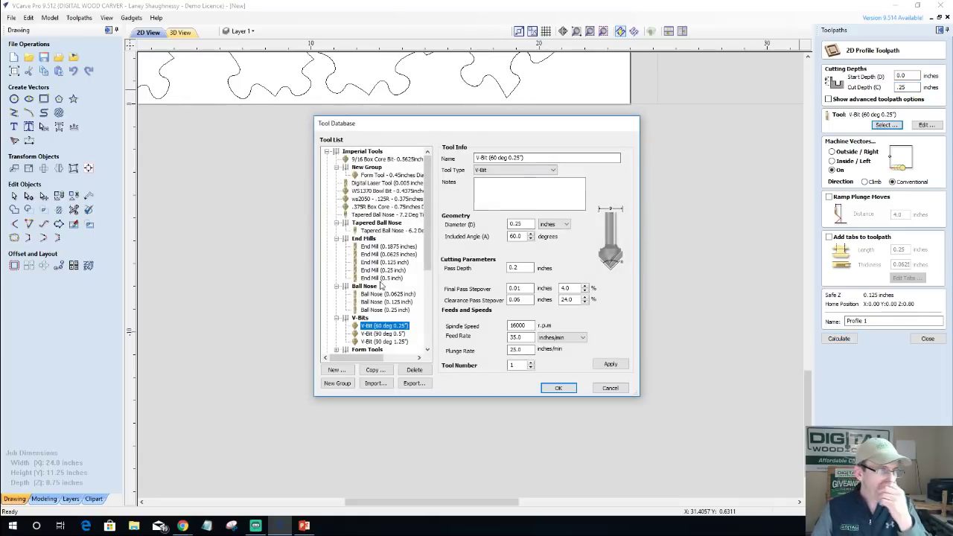
pyautogui.click(386, 270)
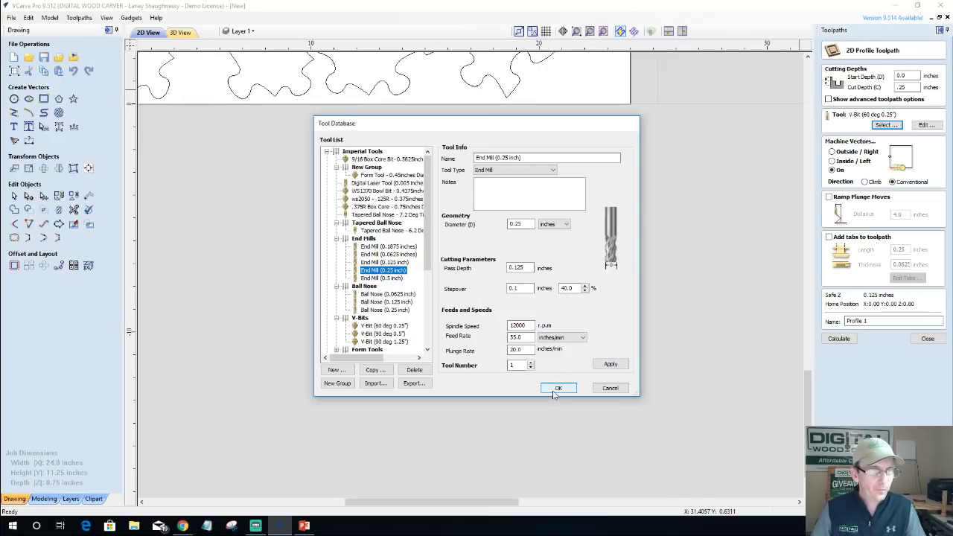
pyautogui.click(558, 389)
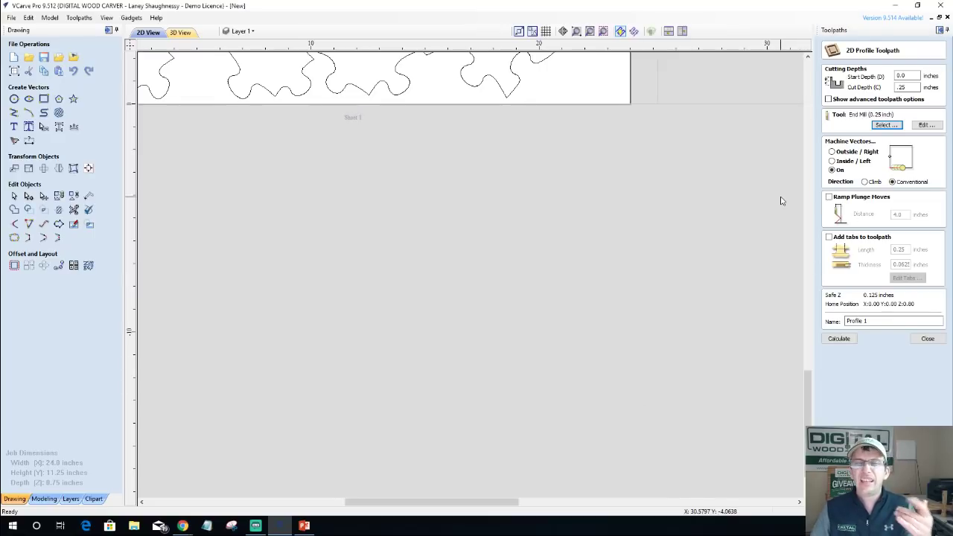
pyautogui.click(927, 125)
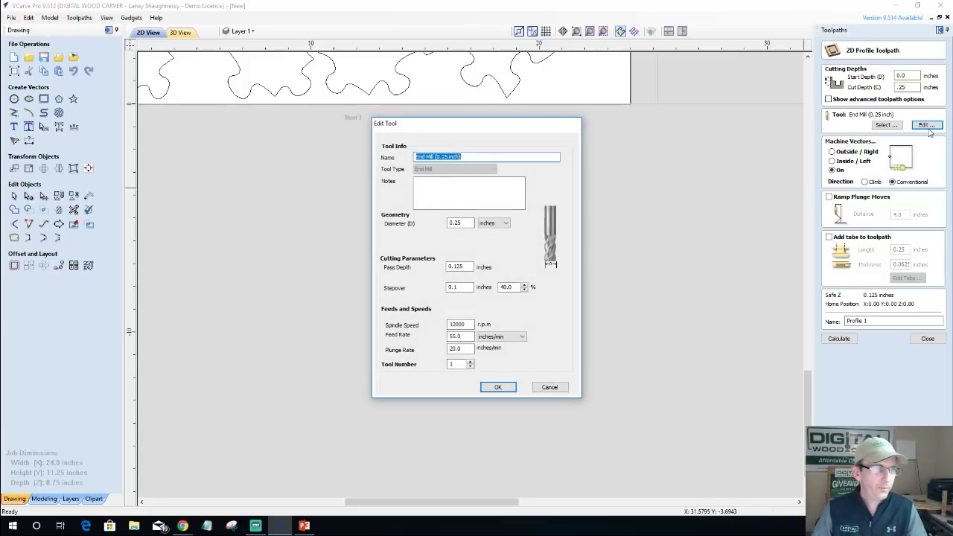
pyautogui.click(499, 387)
# Select one puzzle piece and calculate the profile toolpath around it.
pyautogui.click(840, 340)
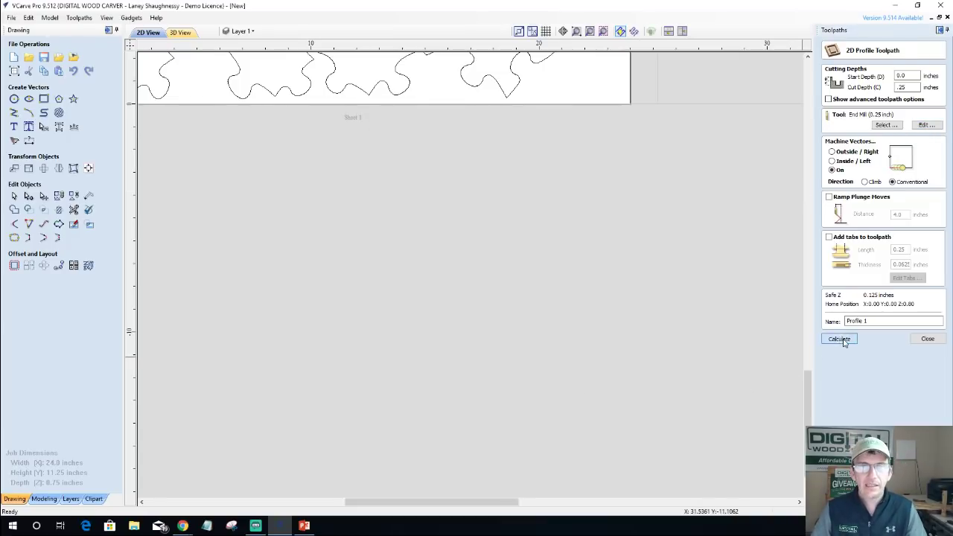
pyautogui.click(481, 288)
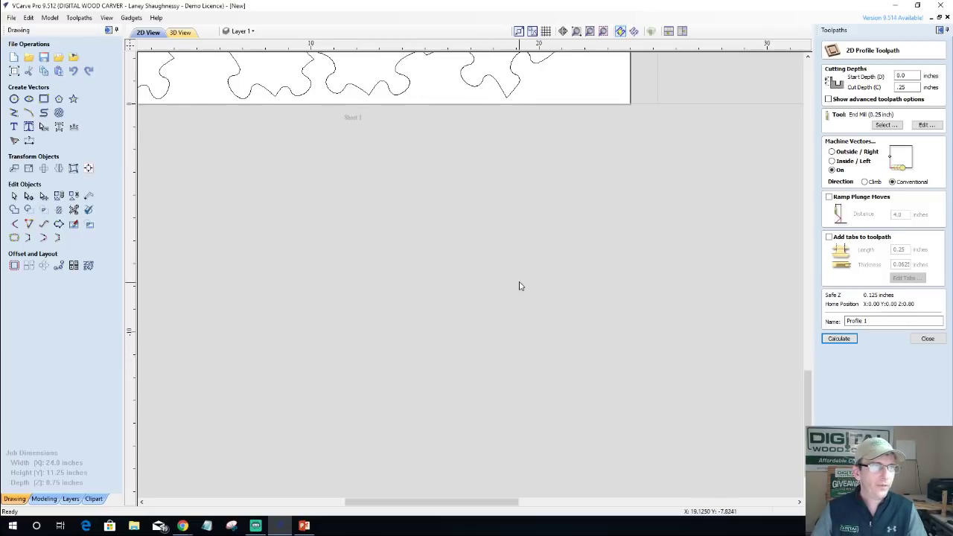
pyautogui.scroll(-4, 519, 283)
pyautogui.click(513, 179)
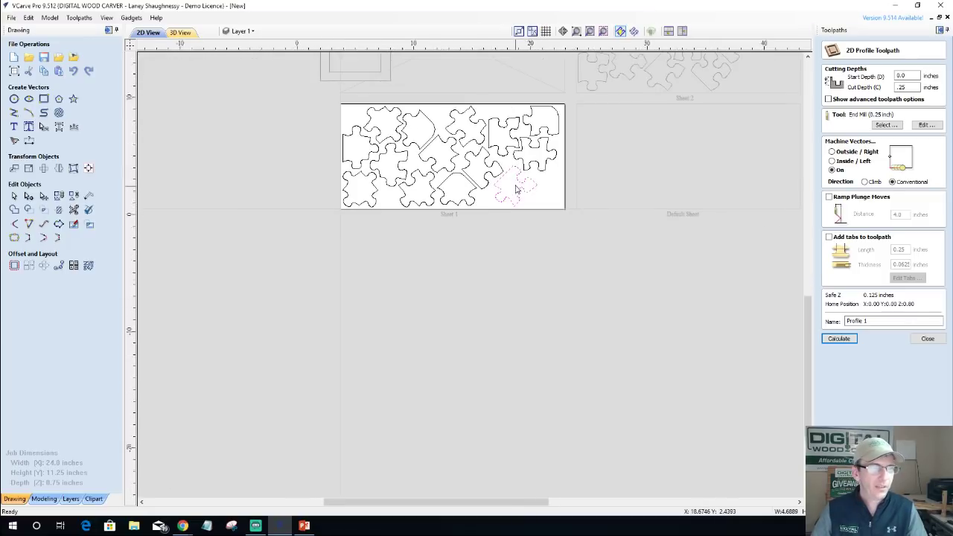
pyautogui.scroll(3, 515, 187)
pyautogui.click(840, 340)
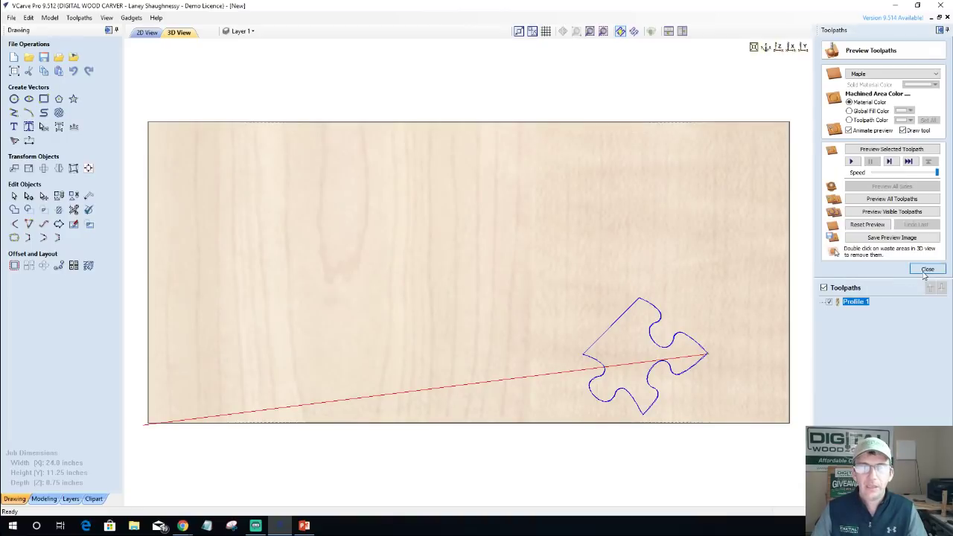
pyautogui.click(927, 270)
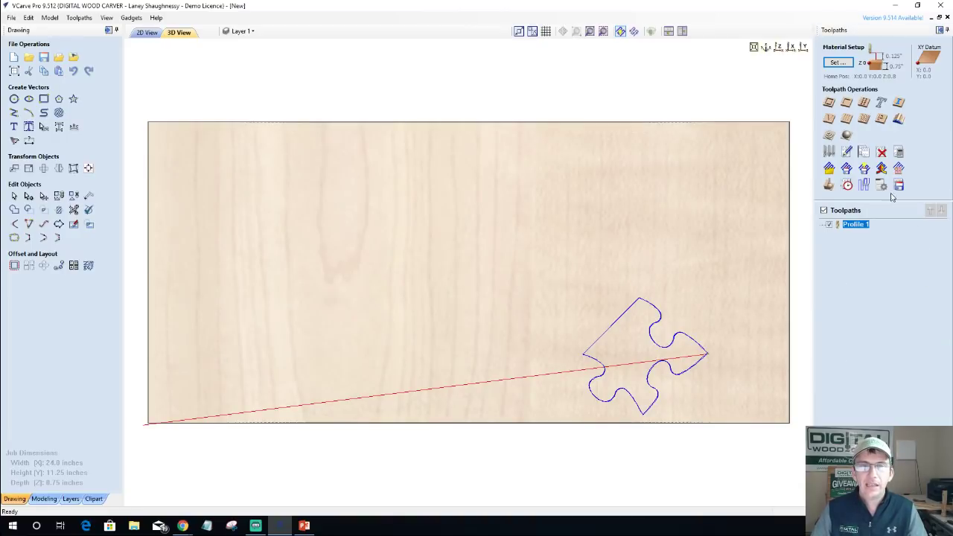
# Save the toolpath as 'Top of Material' with the Digital Wood Carver (inch) post processor.
pyautogui.click(899, 192)
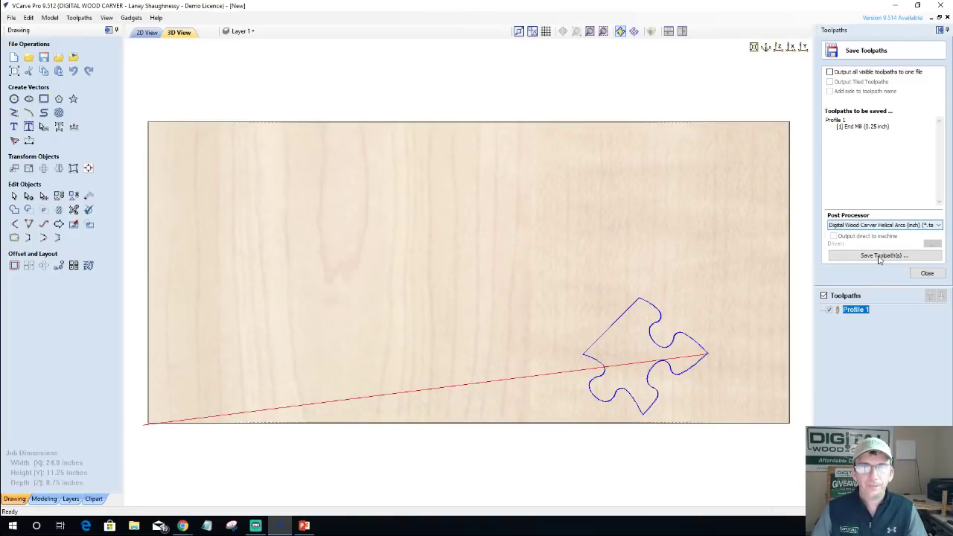
pyautogui.click(882, 225)
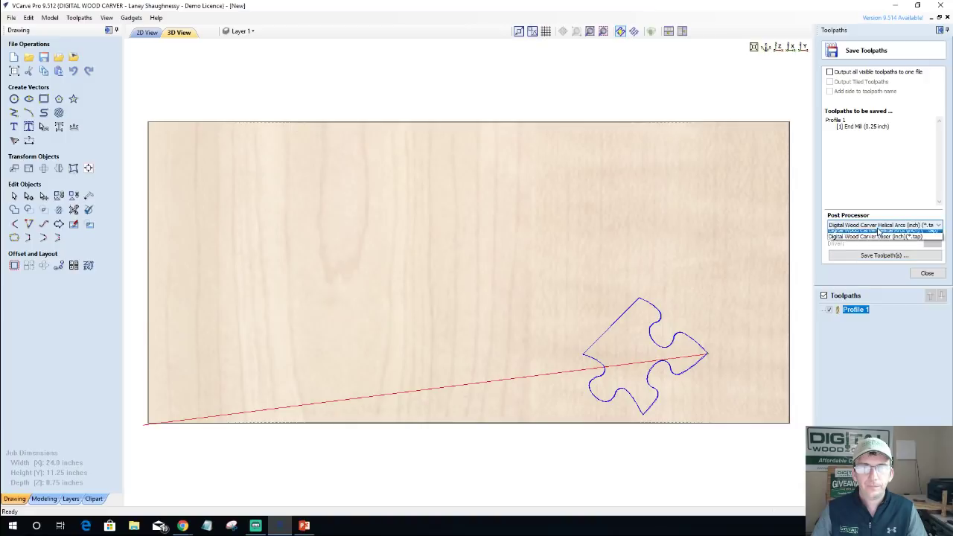
pyautogui.click(881, 249)
pyautogui.click(881, 255)
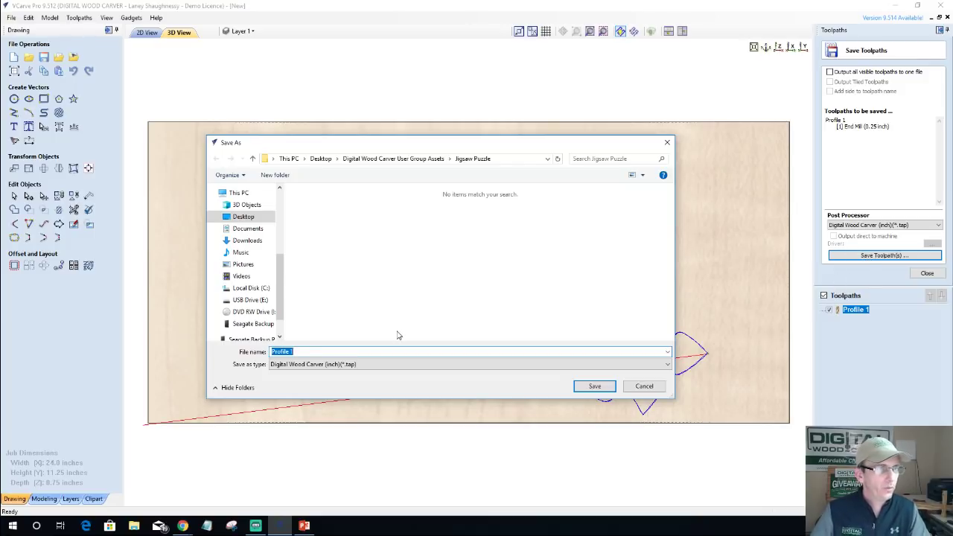
pyautogui.write('Top of Material')
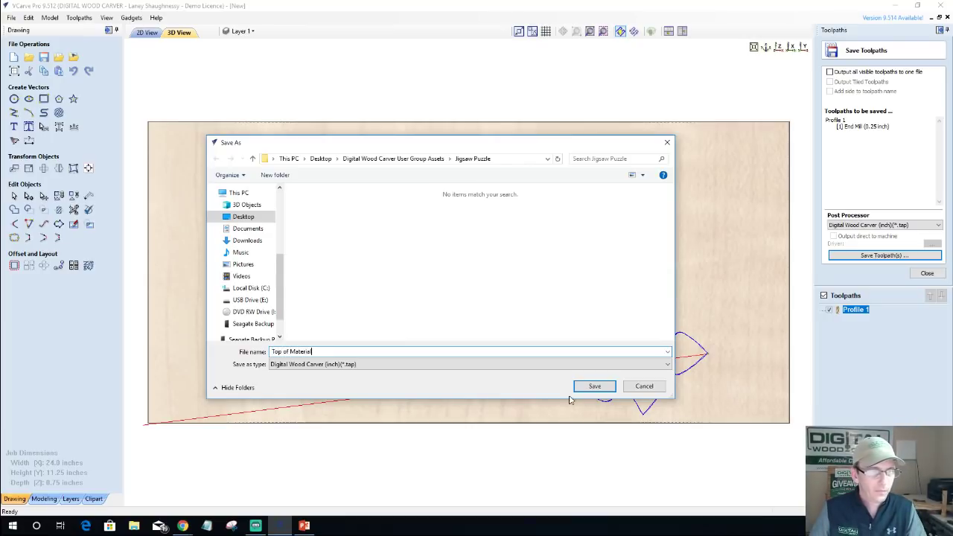
pyautogui.click(593, 387)
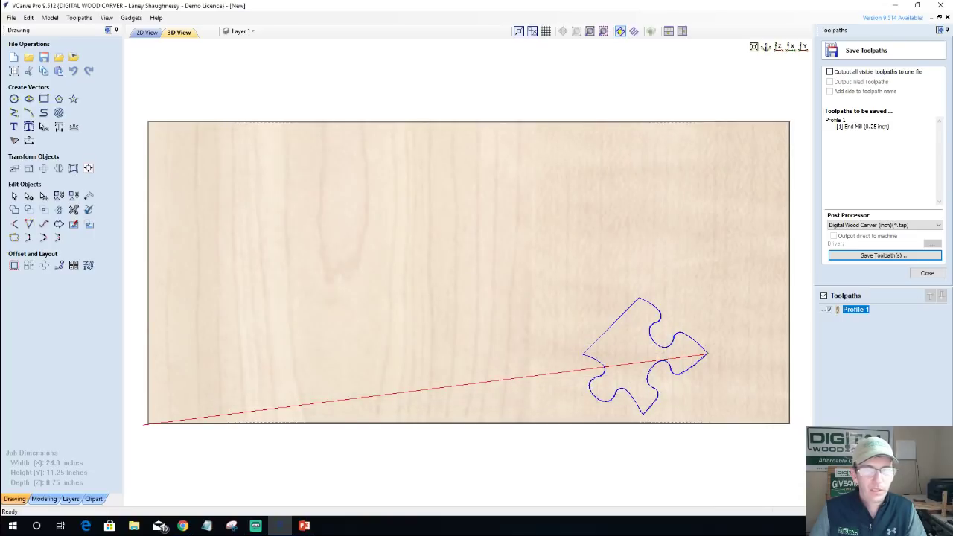
# Change the material Z-Zero to Machine Bed and recalculate all toolpaths.
pyautogui.click(925, 274)
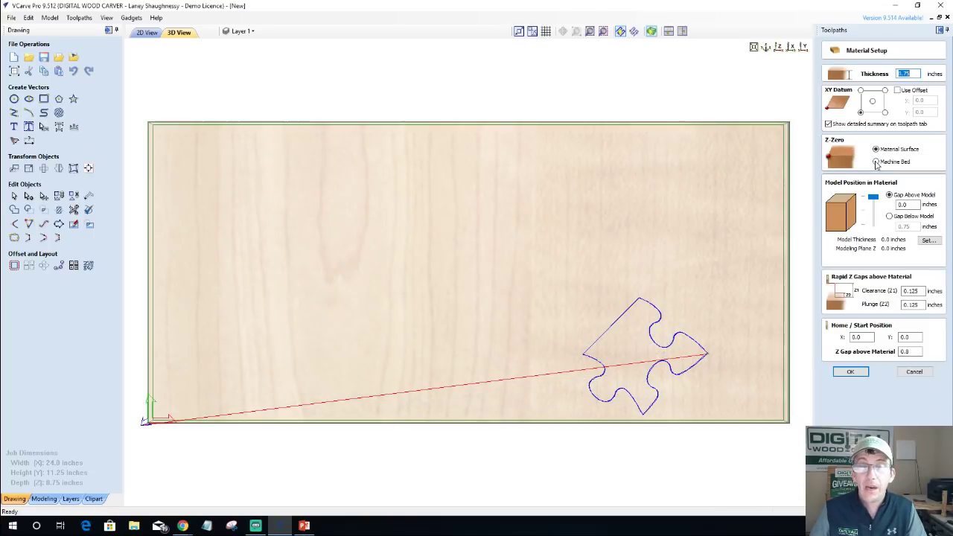
pyautogui.click(877, 161)
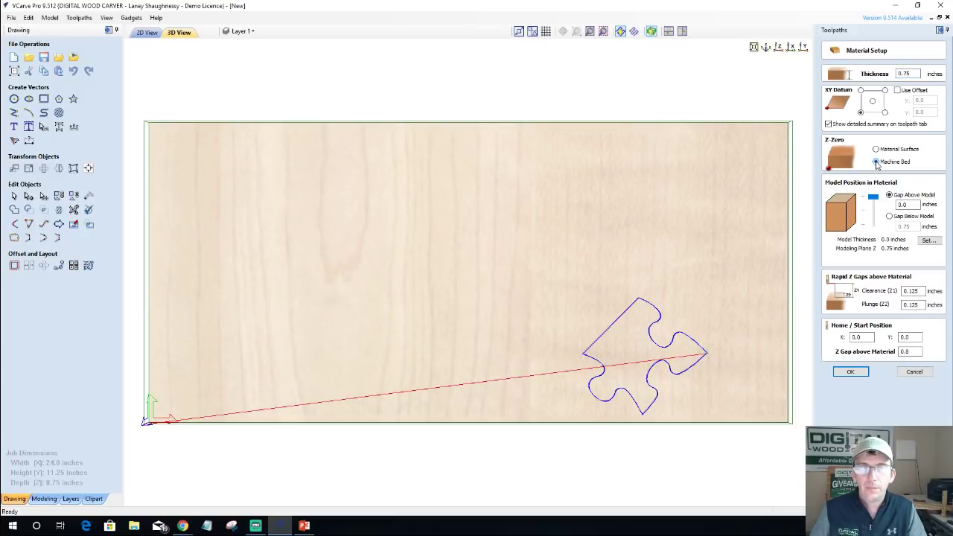
pyautogui.click(855, 374)
pyautogui.click(454, 292)
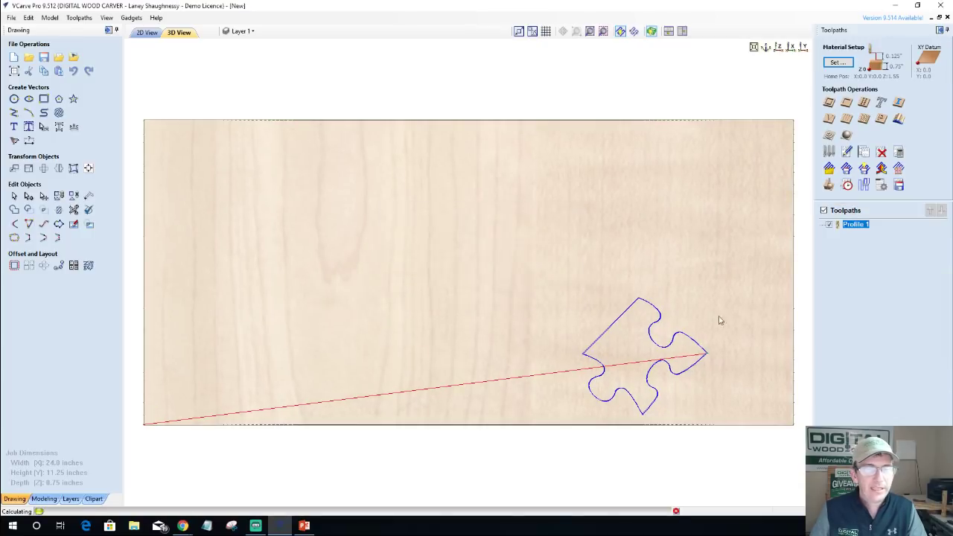
pyautogui.click(473, 272)
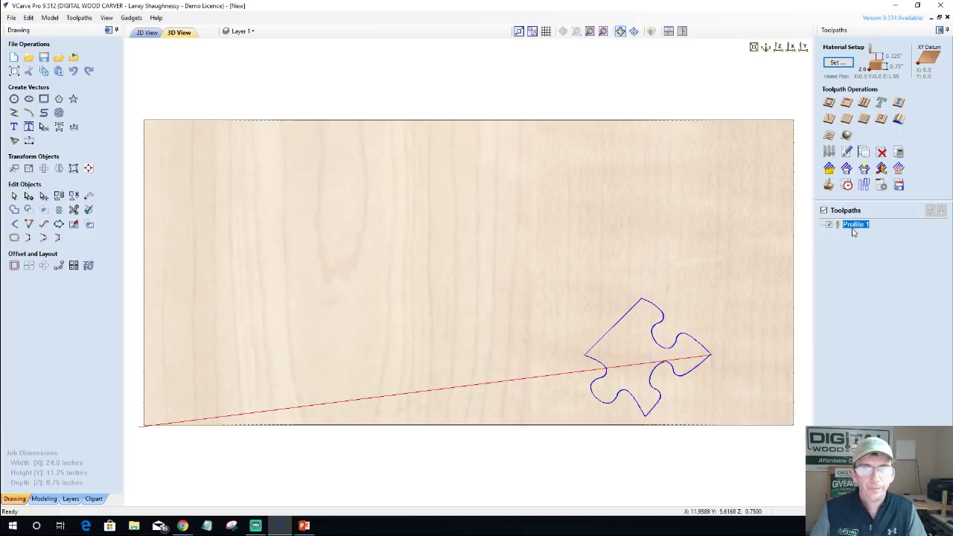
# Save the recalculated toolpath as 'bottom of material'.
pyautogui.moveTo(854, 231)
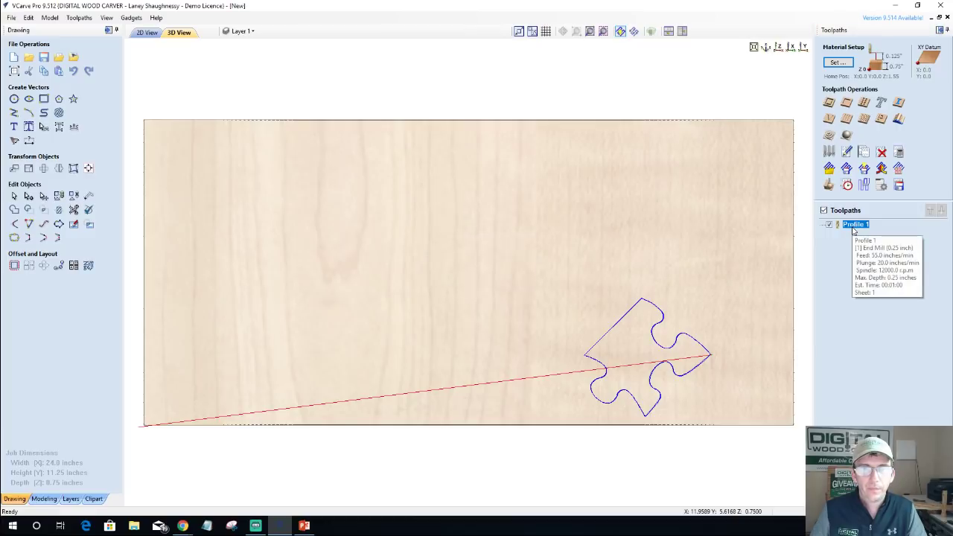
pyautogui.click(897, 188)
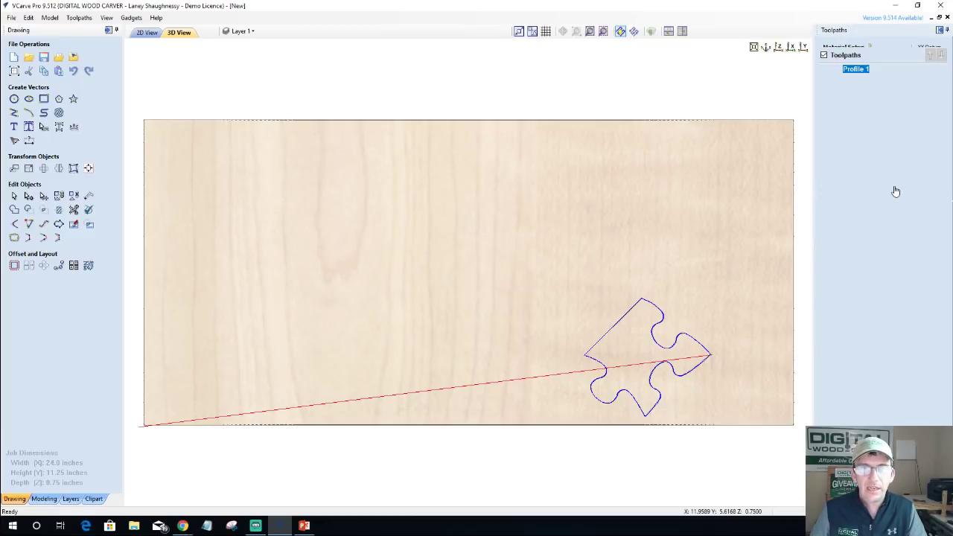
pyautogui.click(883, 255)
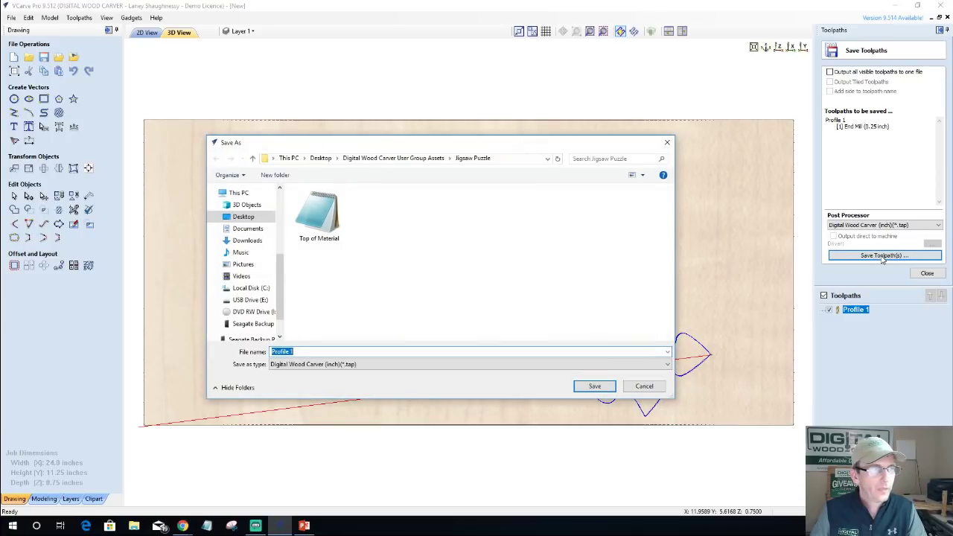
pyautogui.write('botto')
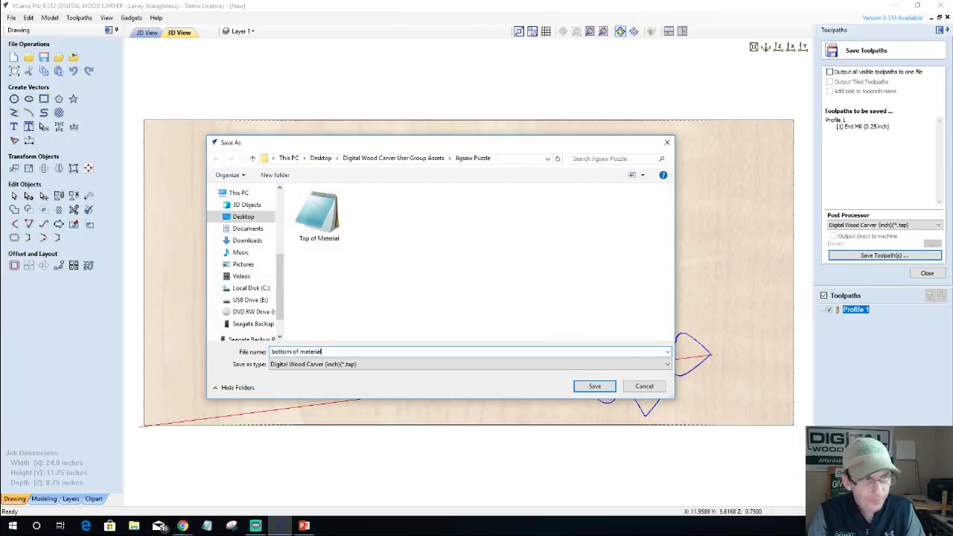
pyautogui.write('m of material')
pyautogui.press('Return')
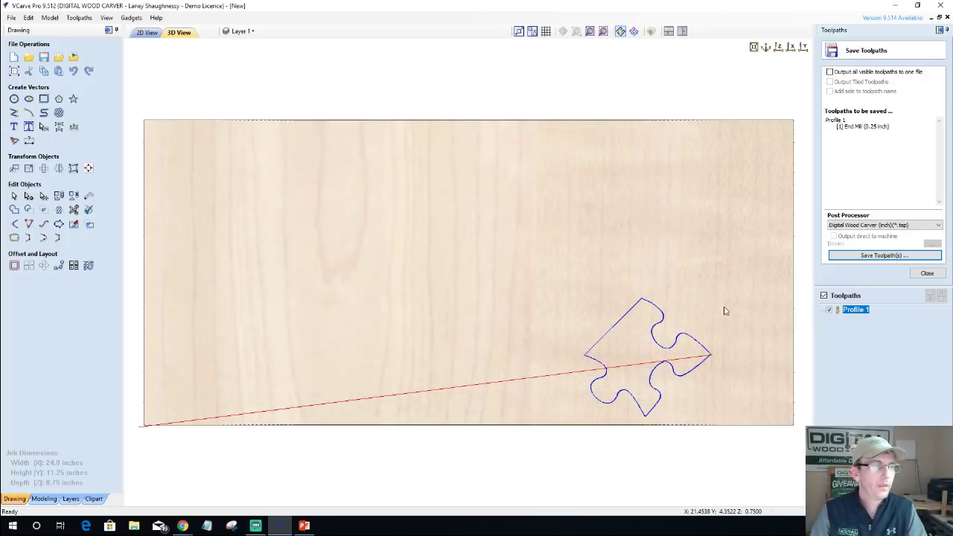
pyautogui.click(892, 255)
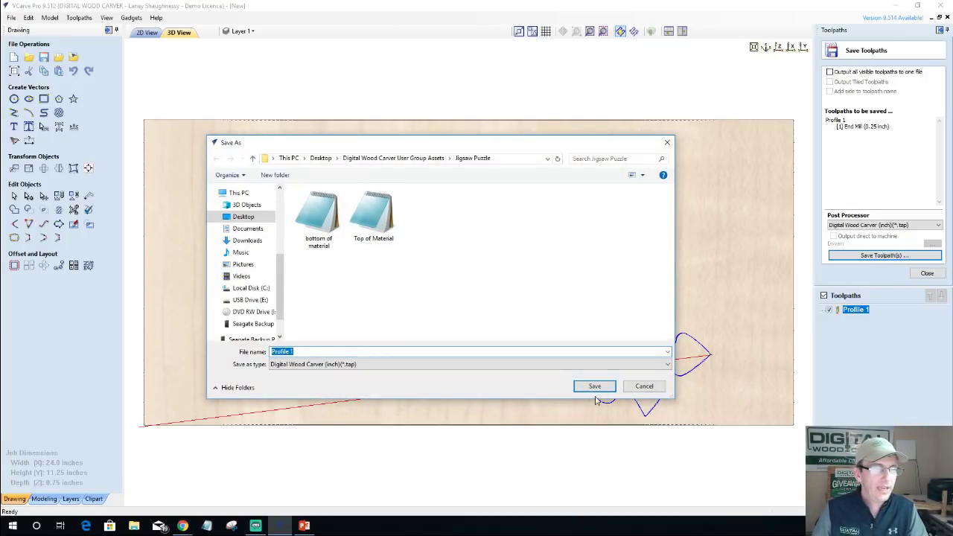
pyautogui.click(595, 387)
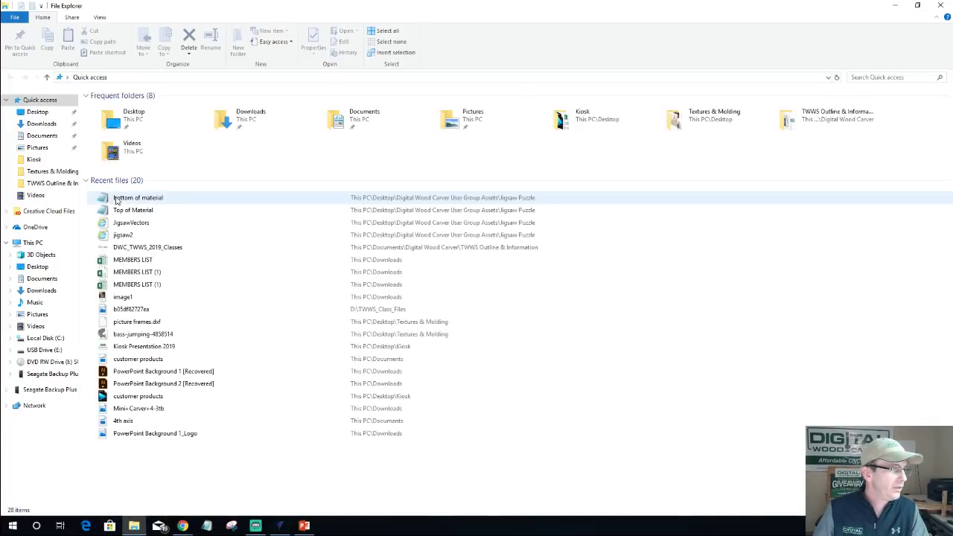
# Open the bottom of material and Top of Material .tap files in Notepad, arranged side by side.
pyautogui.doubleClick(116, 198)
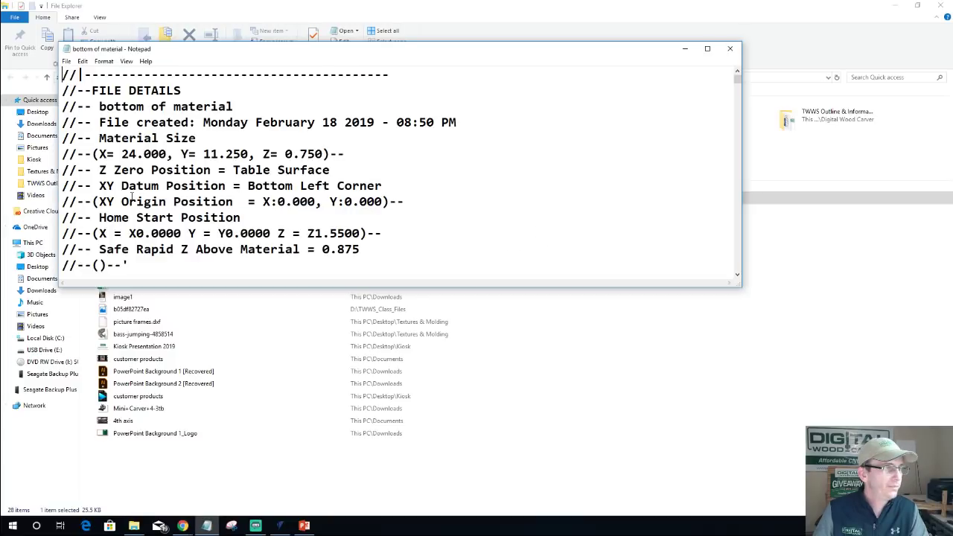
pyautogui.moveTo(169, 53); pyautogui.dragTo(575, 39)
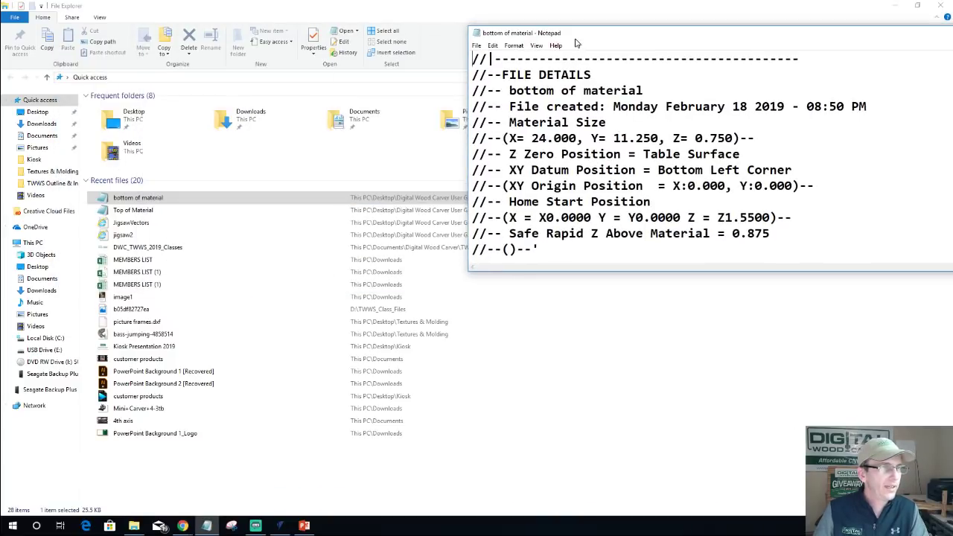
pyautogui.doubleClick(124, 212)
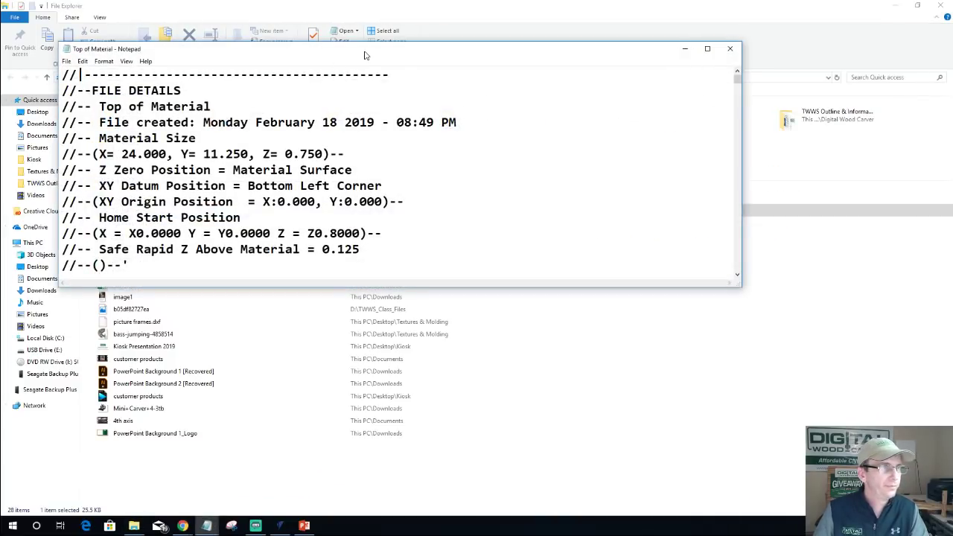
pyautogui.moveTo(365, 55); pyautogui.dragTo(313, 27)
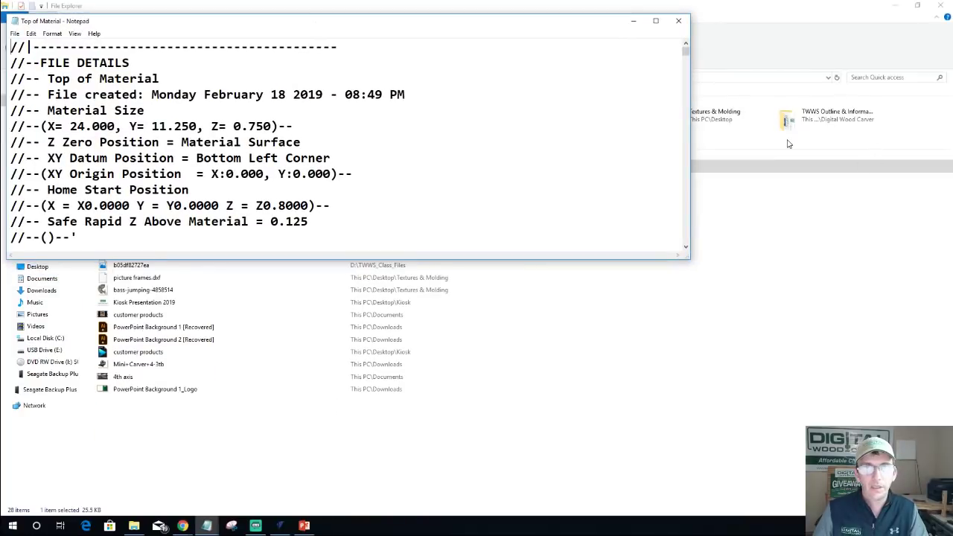
pyautogui.hotkey('alt', 'Tab')
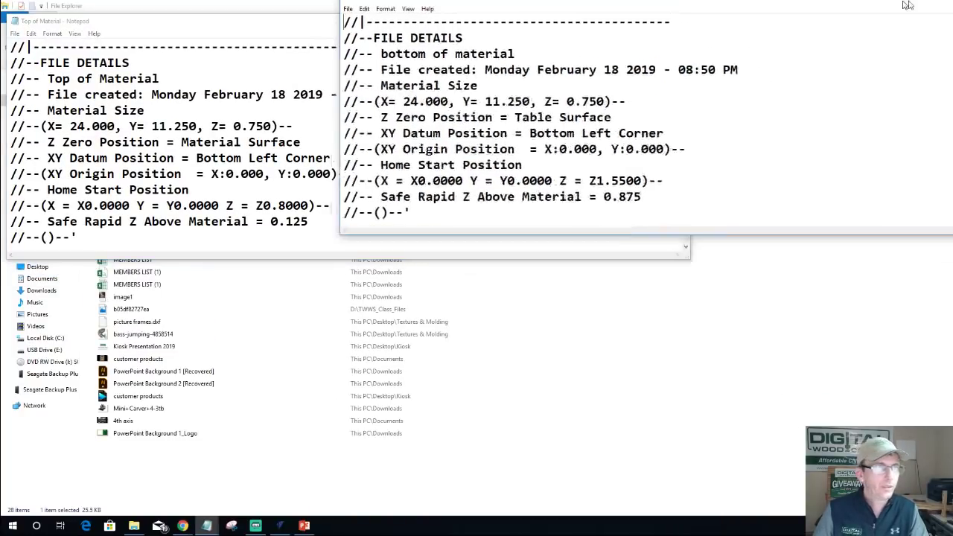
pyautogui.moveTo(907, 5); pyautogui.dragTo(929, 40)
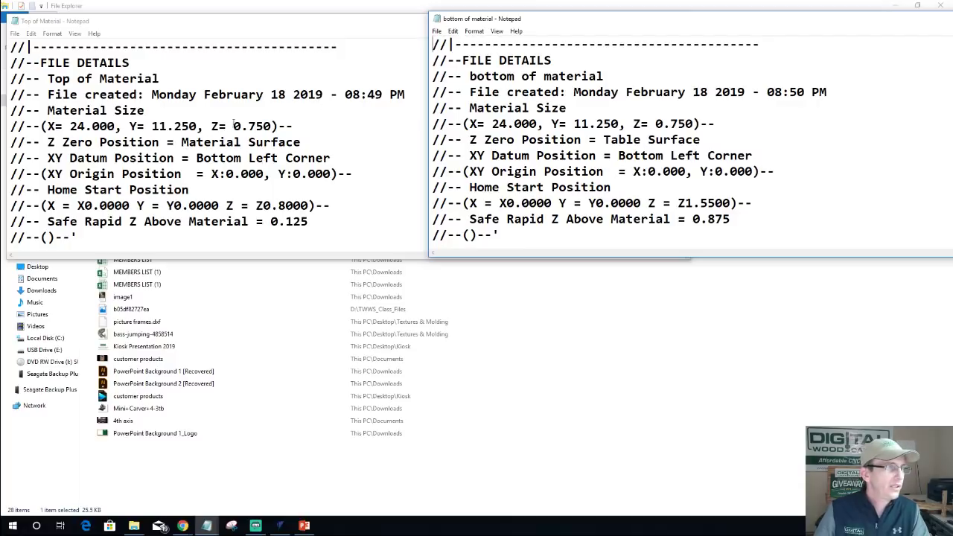
# Scroll to the G-code and highlight the G0Z0.8000 rapid height line in Top of Material.
pyautogui.scroll(-7, 234, 125)
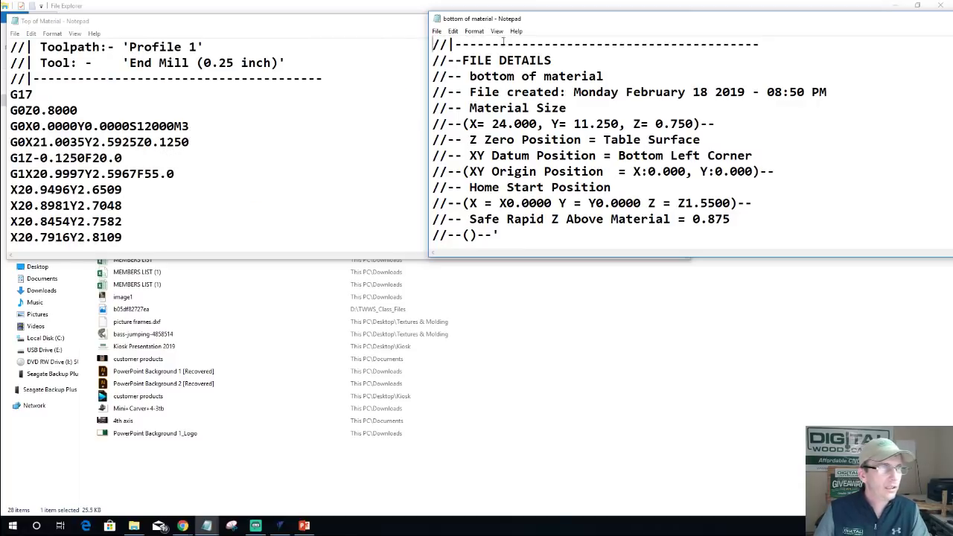
pyautogui.scroll(-7, 503, 45)
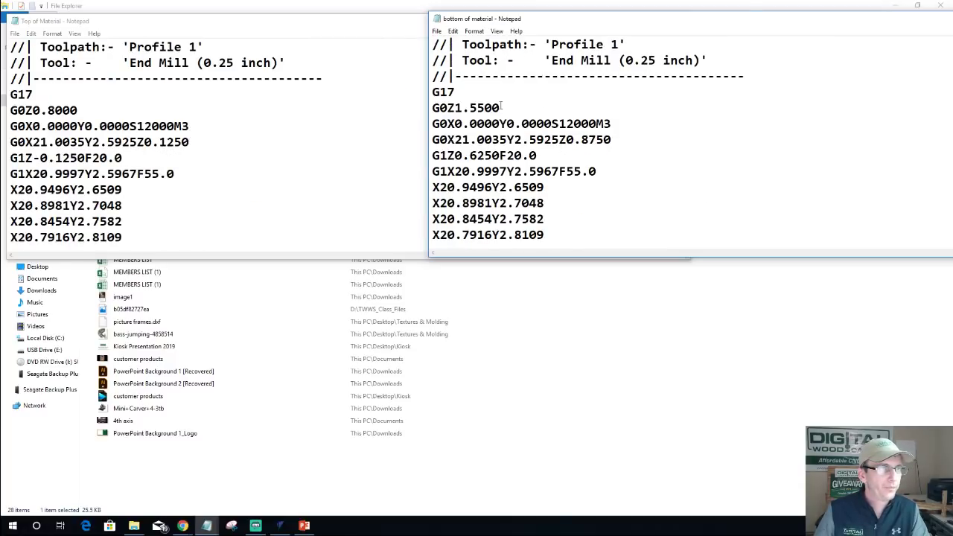
pyautogui.scroll(-1, 501, 106)
pyautogui.scroll(1, 500, 107)
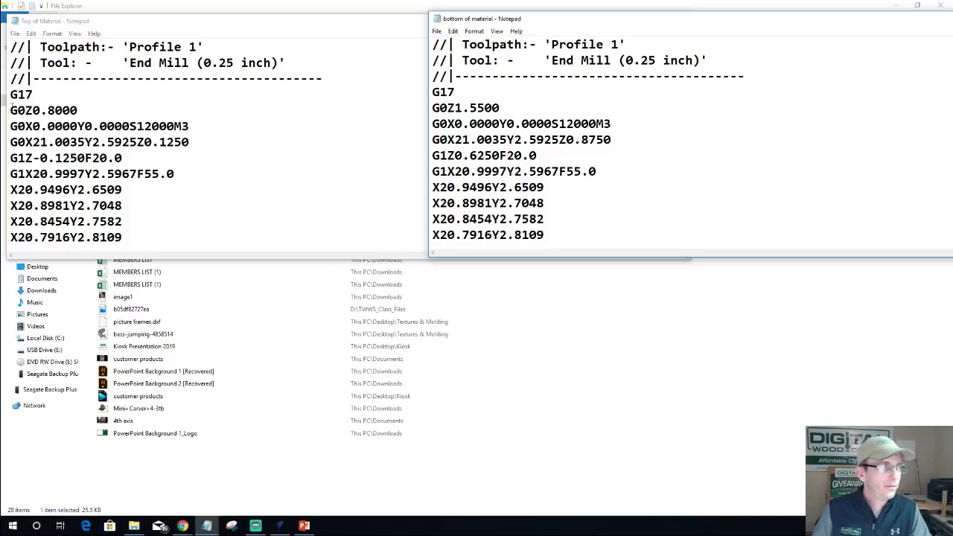
pyautogui.click(10, 111)
pyautogui.moveTo(10, 110); pyautogui.dragTo(82, 109)
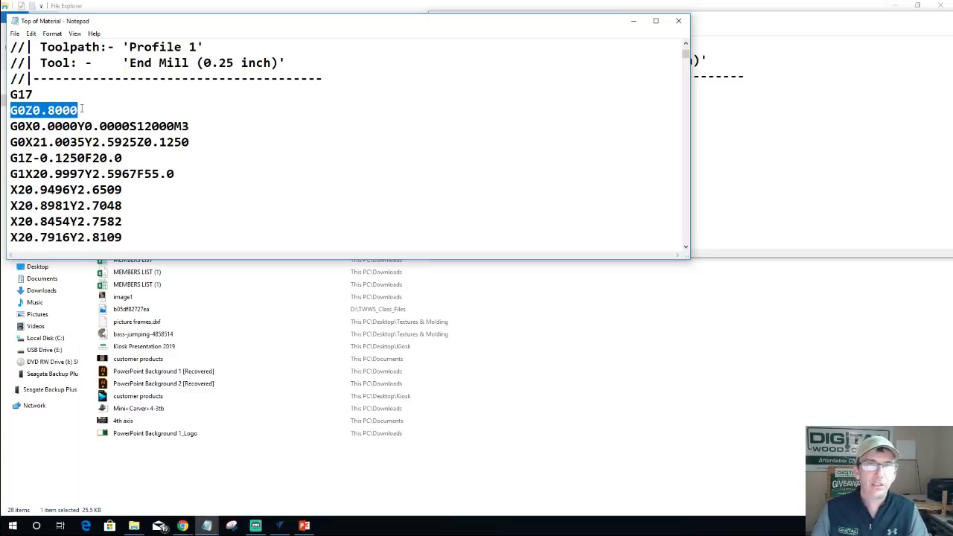
pyautogui.click(806, 27)
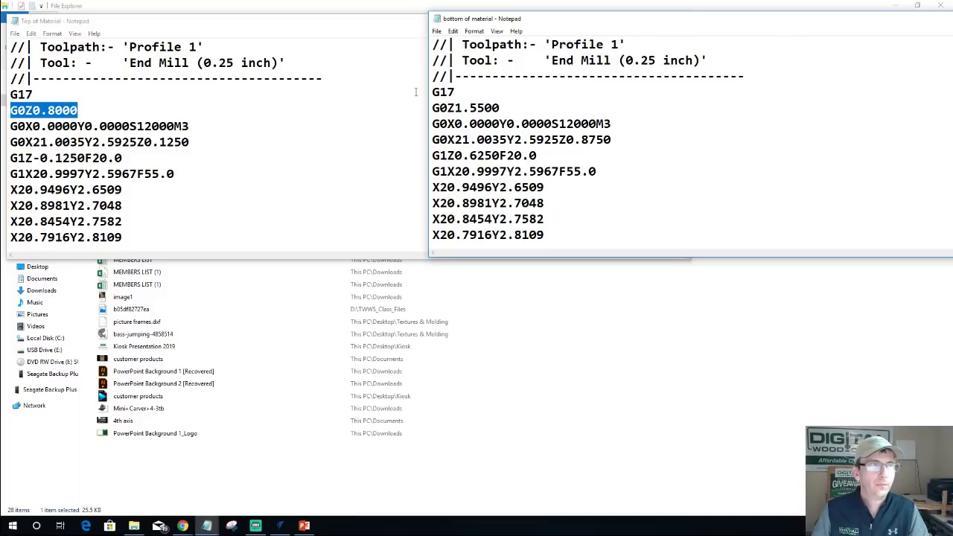
pyautogui.moveTo(433, 108); pyautogui.dragTo(501, 109)
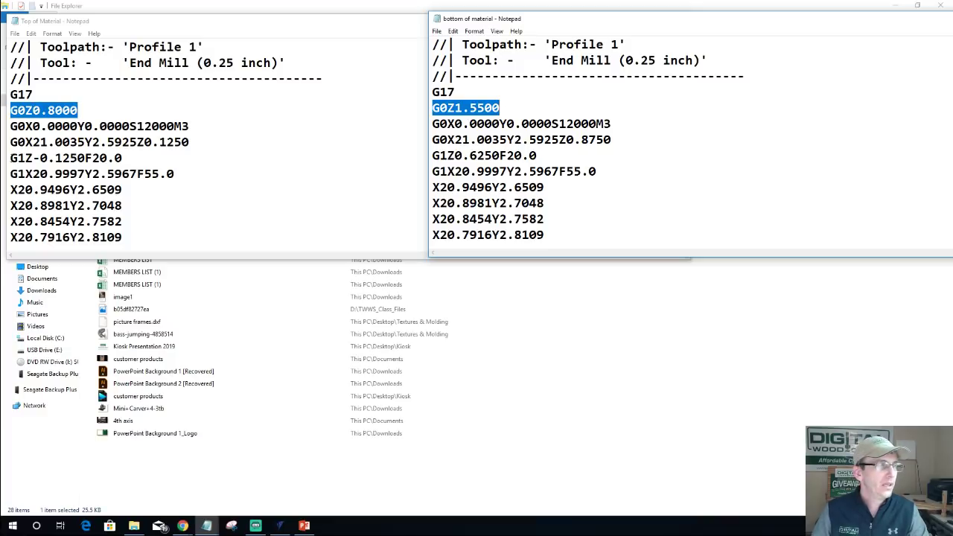
pyautogui.click(12, 158)
pyautogui.moveTo(11, 158); pyautogui.dragTo(129, 161)
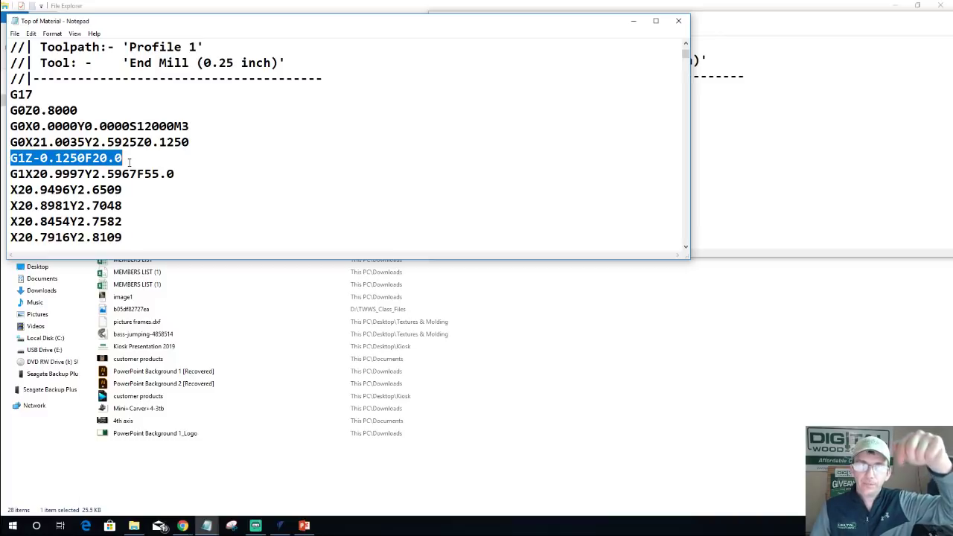
pyautogui.click(848, 31)
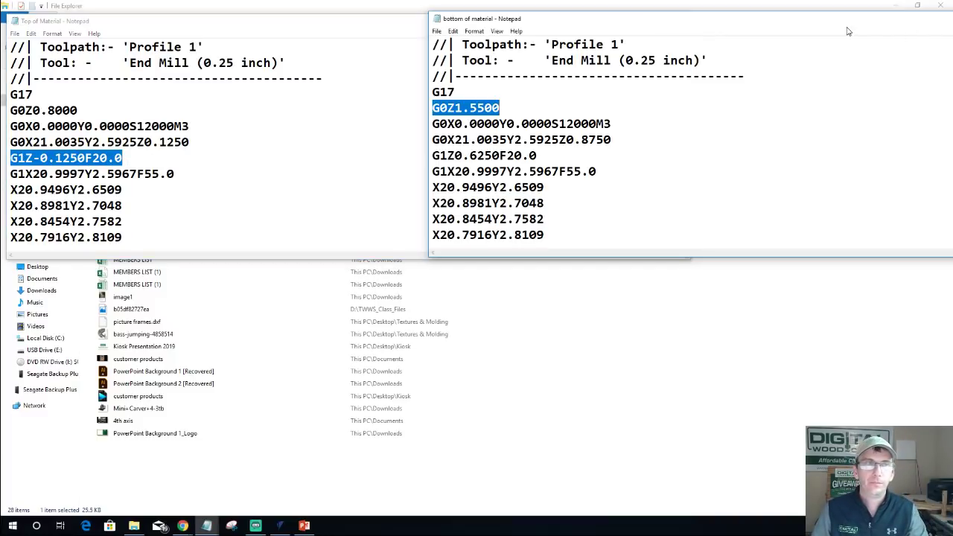
pyautogui.moveTo(433, 156); pyautogui.dragTo(542, 157)
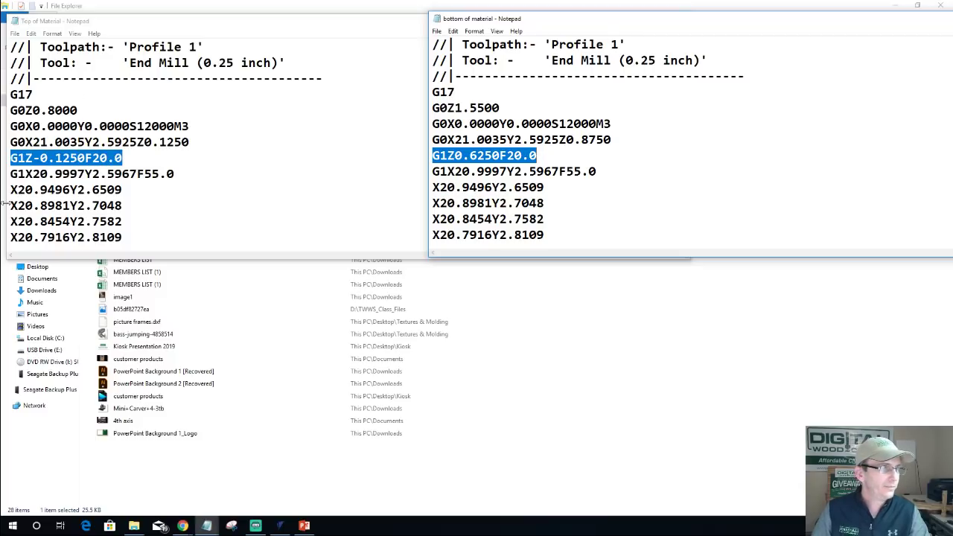
pyautogui.scroll(-15, 57, 184)
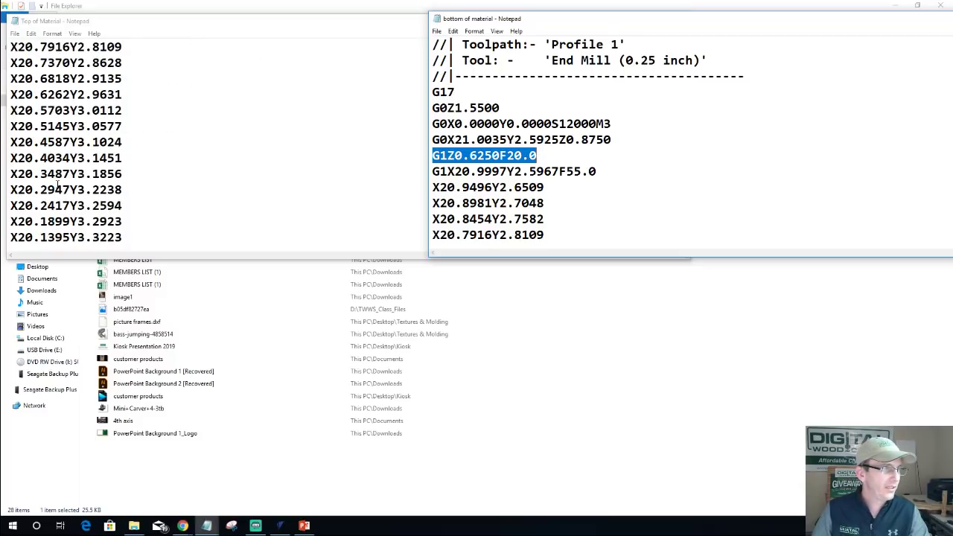
pyautogui.scroll(-15, 57, 184)
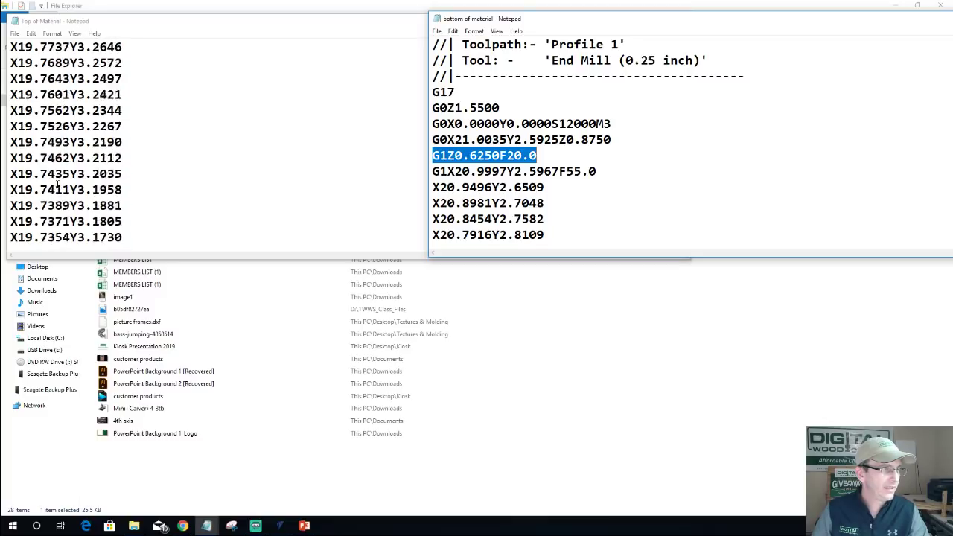
pyautogui.scroll(-15, 57, 184)
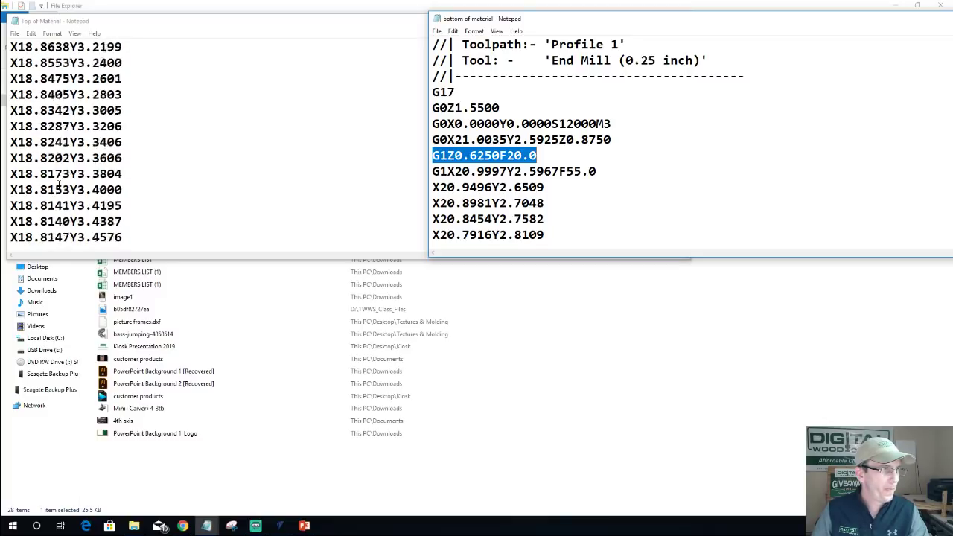
pyautogui.scroll(-15, 57, 184)
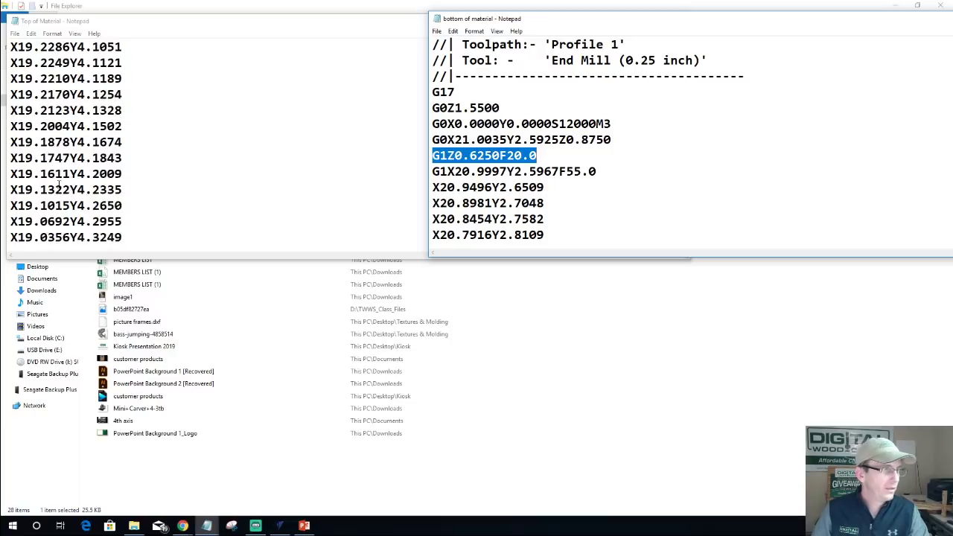
pyautogui.scroll(-15, 88, 198)
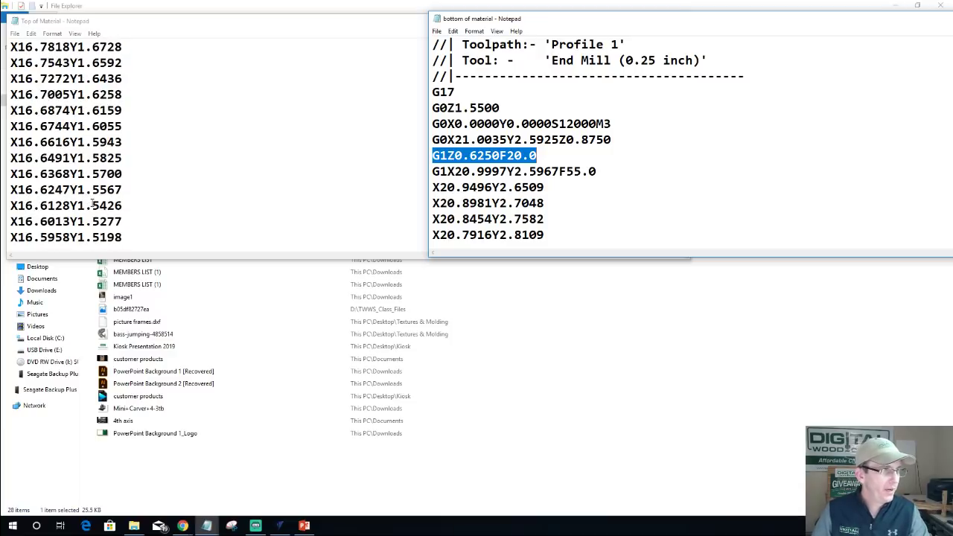
pyautogui.scroll(-15, 92, 202)
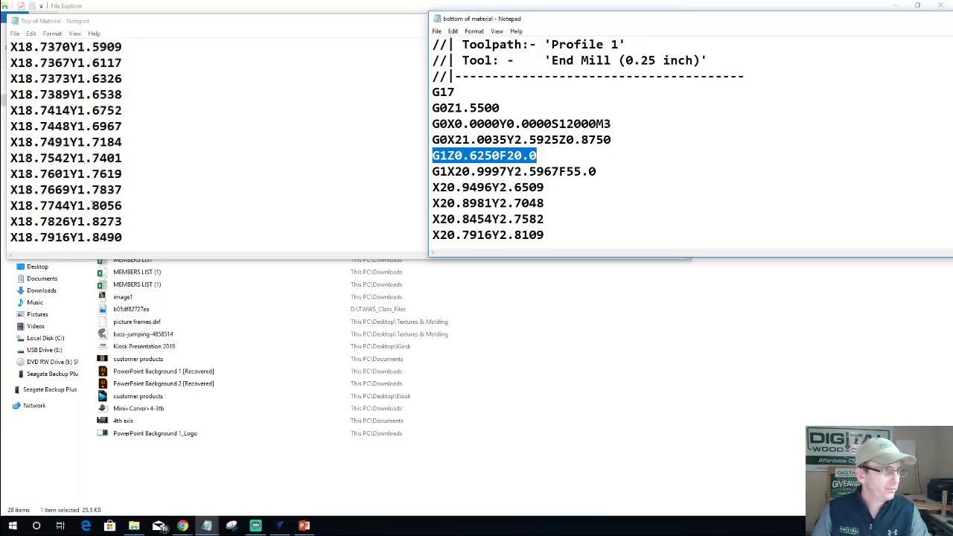
pyautogui.scroll(2, 92, 204)
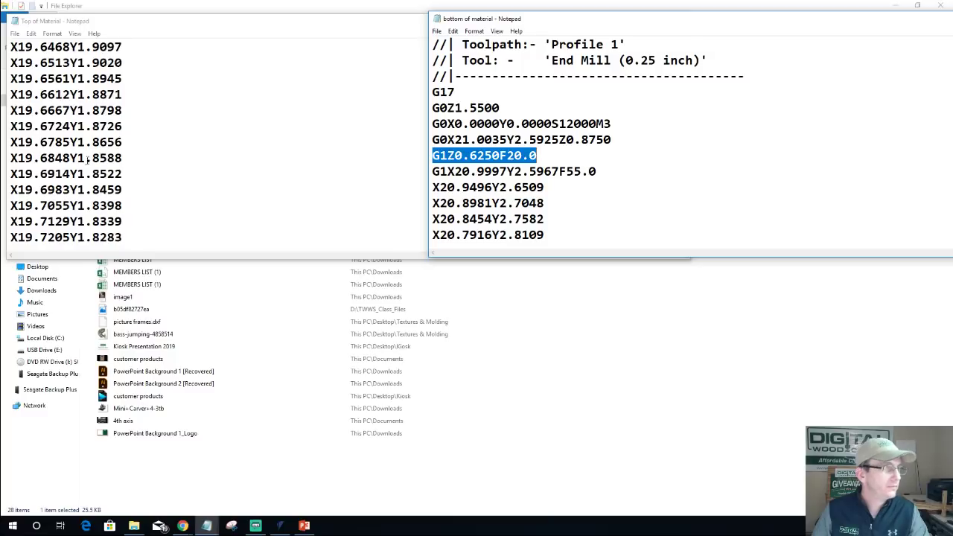
# Search the Top of Material code for 'z', stepping down until no more are found.
pyautogui.click(34, 41)
pyautogui.press('F3')
pyautogui.click(30, 33)
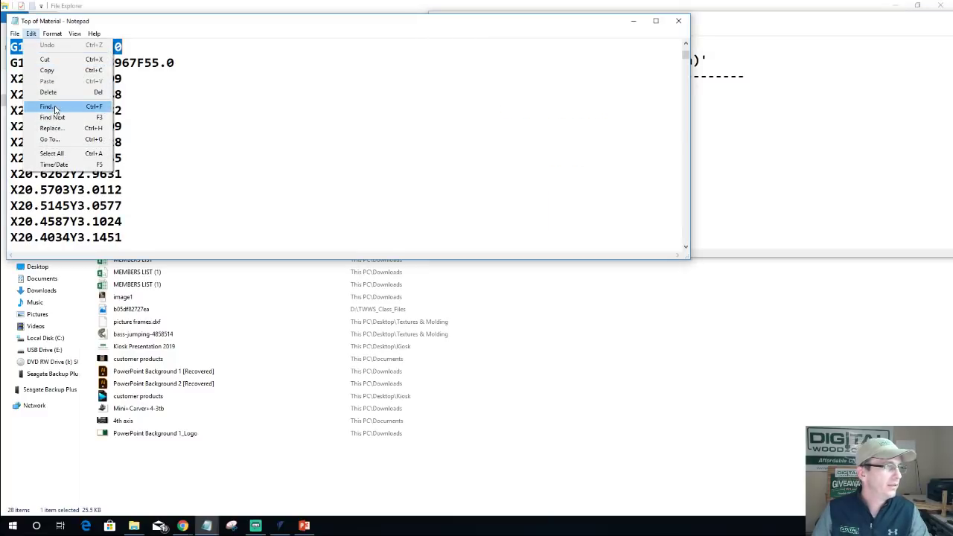
pyautogui.click(56, 108)
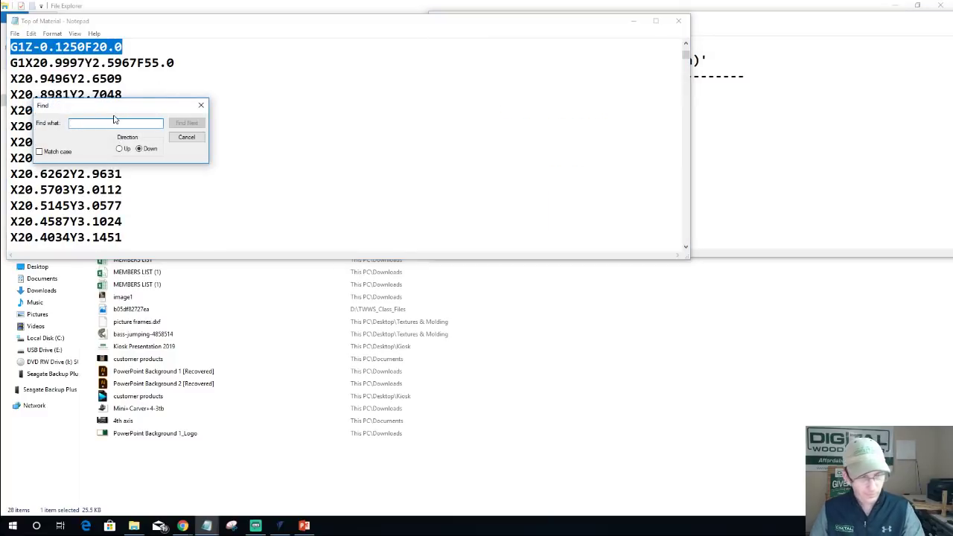
pyautogui.write('z')
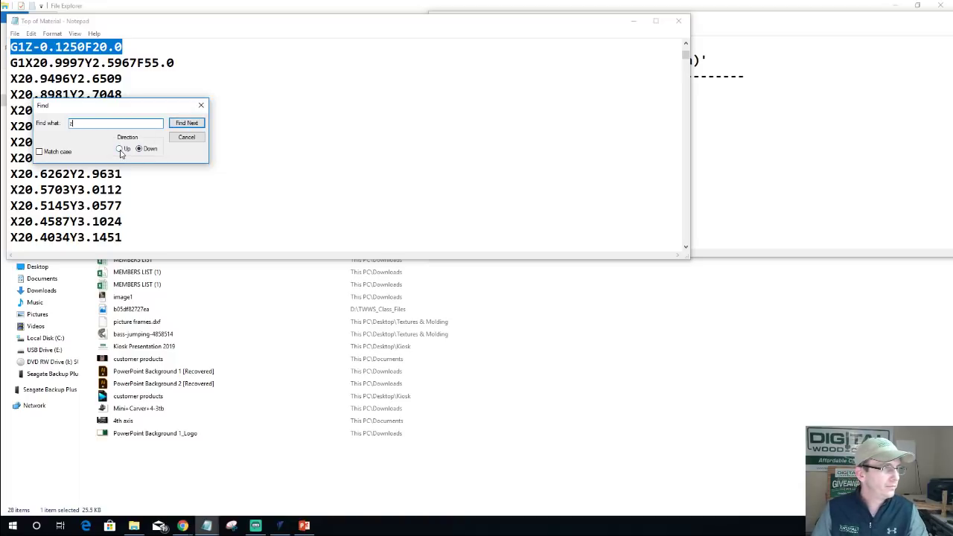
pyautogui.click(187, 124)
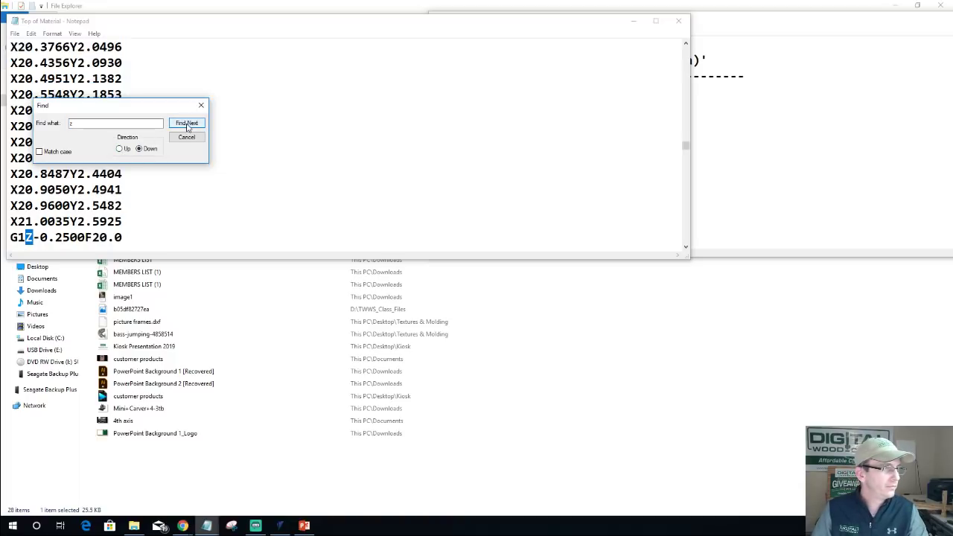
pyautogui.click(187, 123)
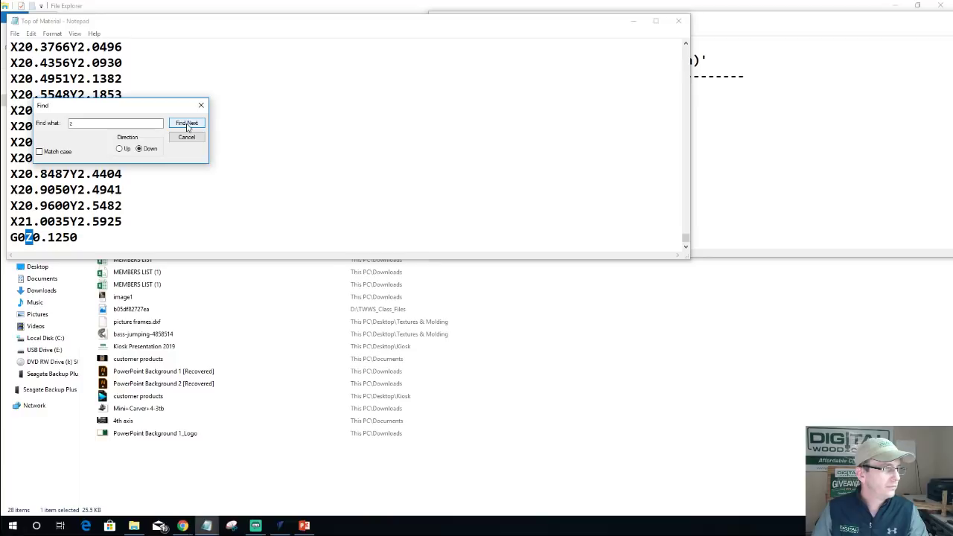
pyautogui.click(187, 124)
pyautogui.click(187, 124)
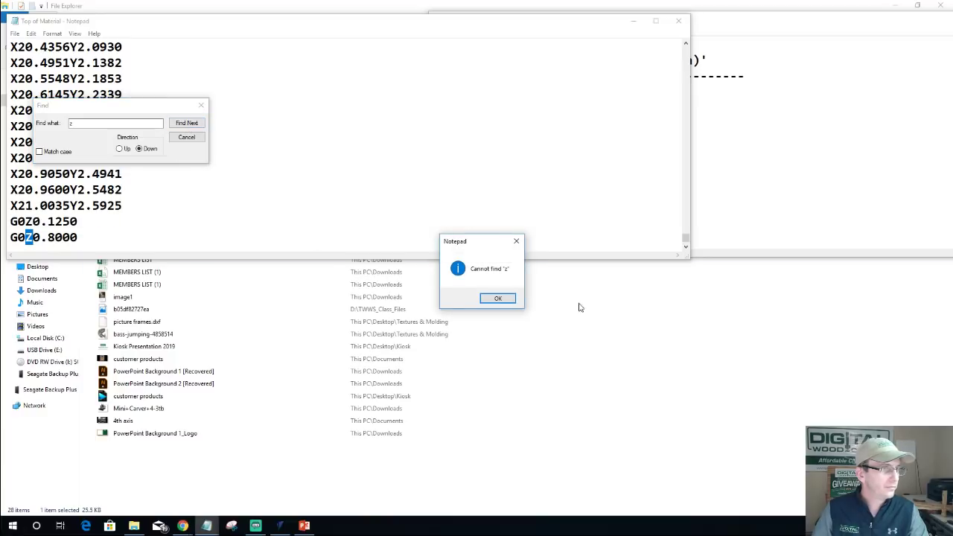
pyautogui.click(498, 298)
pyautogui.click(172, 123)
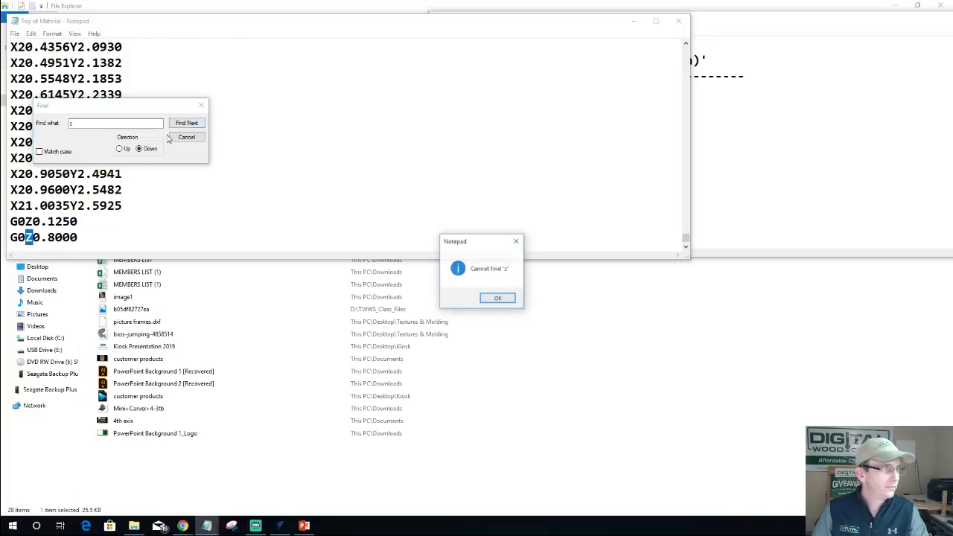
pyautogui.click(509, 299)
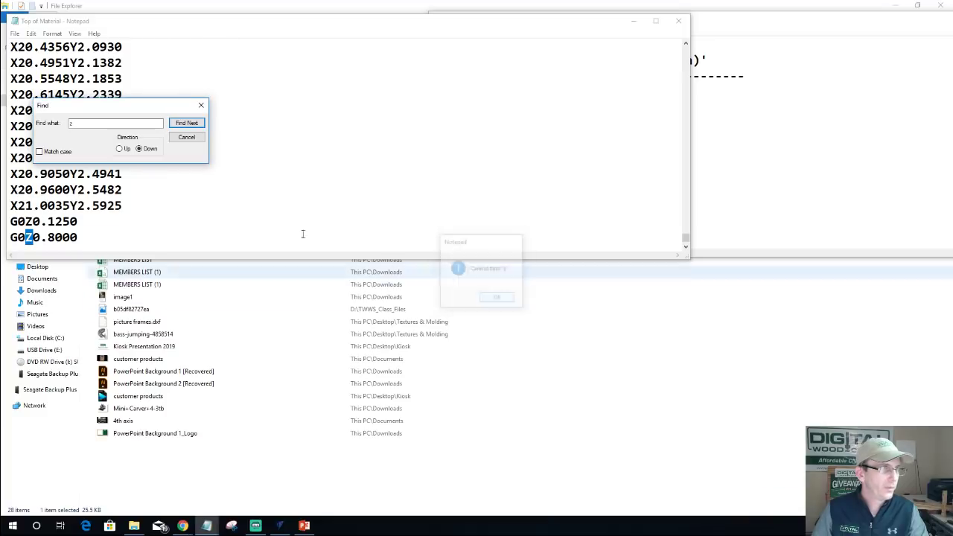
# Search upward from G0Z0.1250 back to G0Z0.8000, then set the direction to Down.
pyautogui.click(120, 150)
pyautogui.click(183, 122)
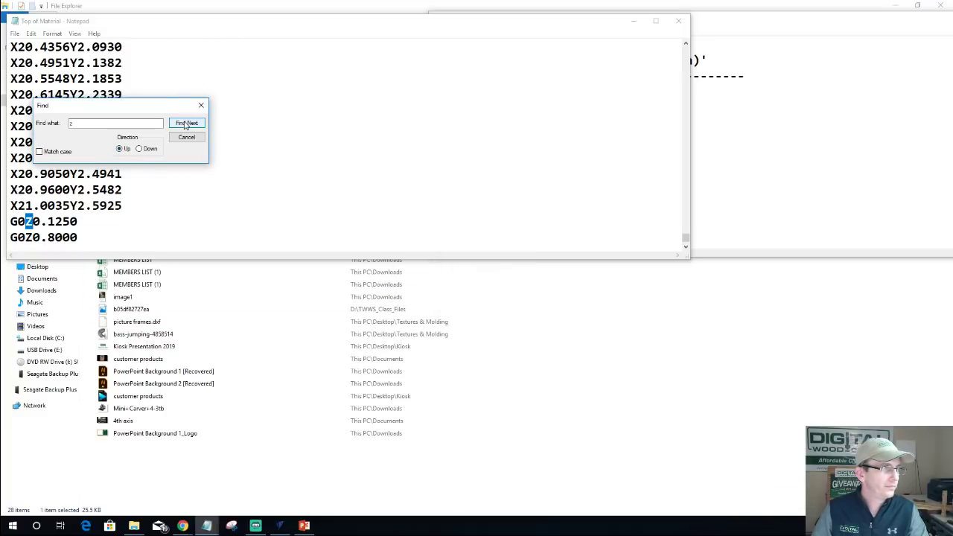
pyautogui.click(184, 123)
pyautogui.click(185, 124)
pyautogui.click(186, 124)
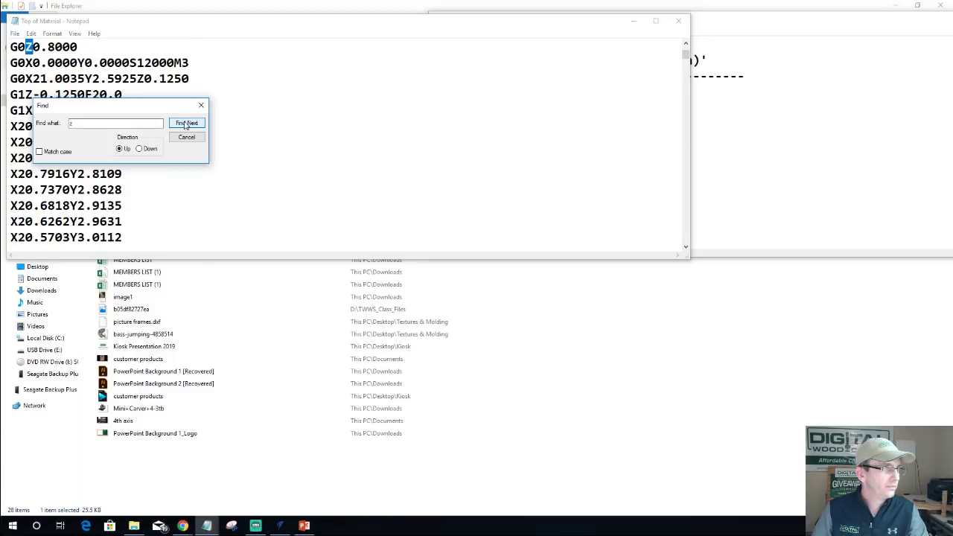
pyautogui.click(185, 125)
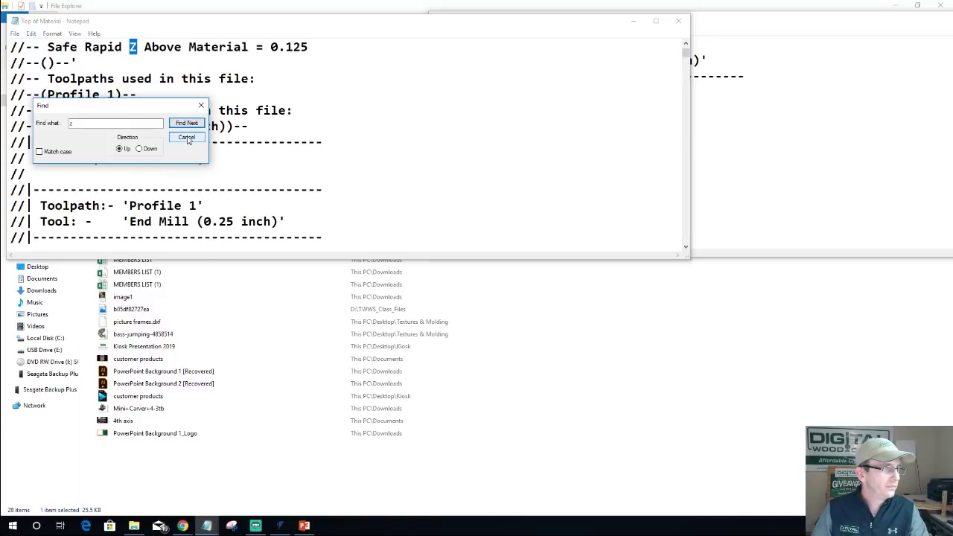
pyautogui.click(139, 148)
pyautogui.click(184, 124)
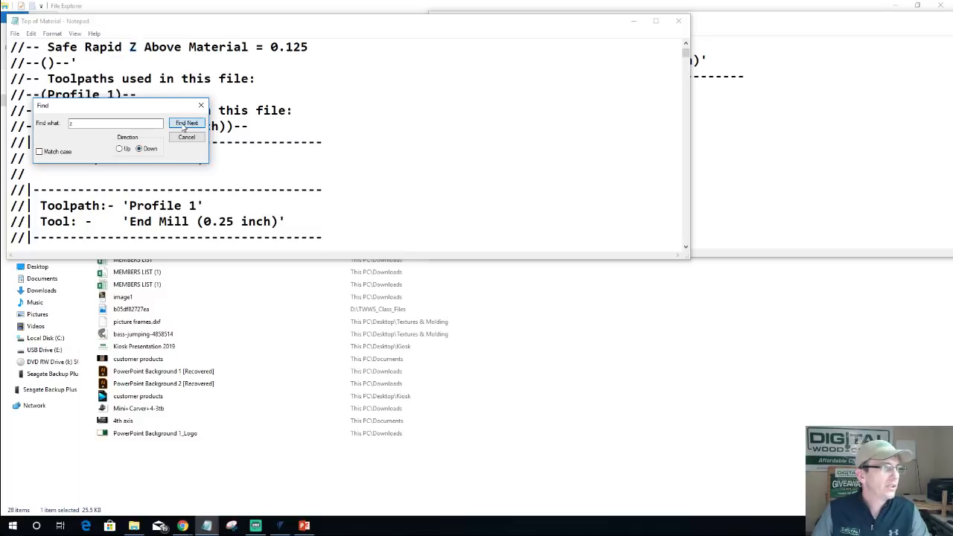
pyautogui.click(184, 124)
pyautogui.click(184, 125)
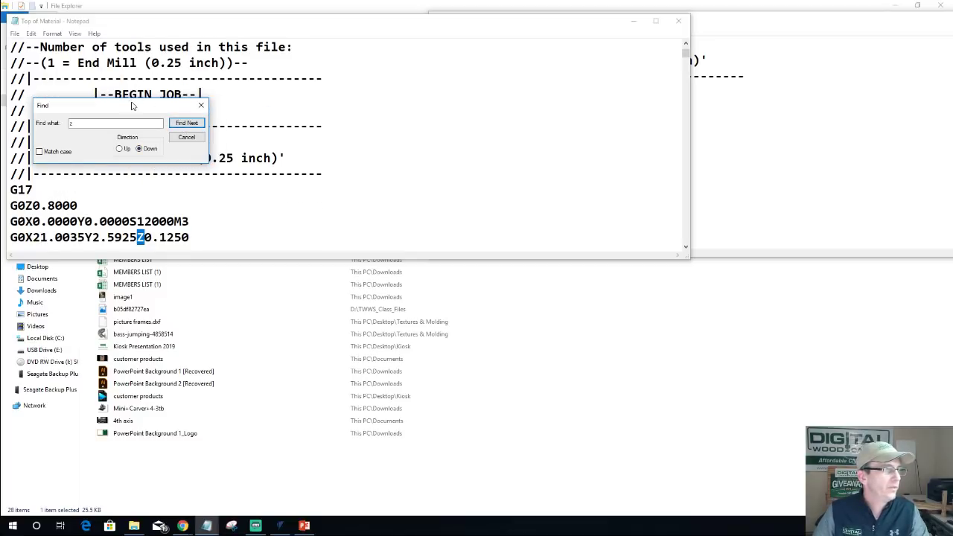
# Step through the Z-0.1250, Z-0.2500, Z0.1250 and Z0.8000 moves until none remain, then close Find.
pyautogui.moveTo(132, 104); pyautogui.dragTo(577, 139)
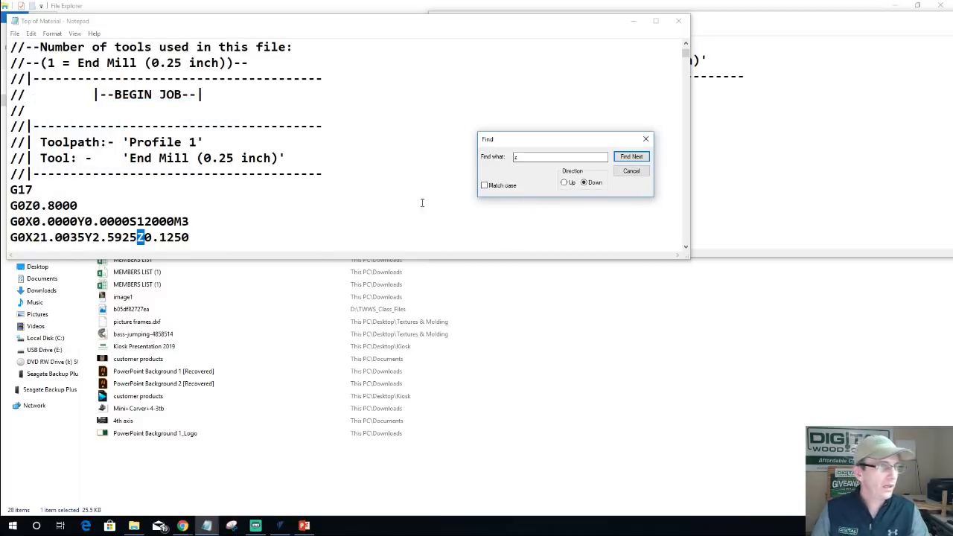
pyautogui.click(637, 160)
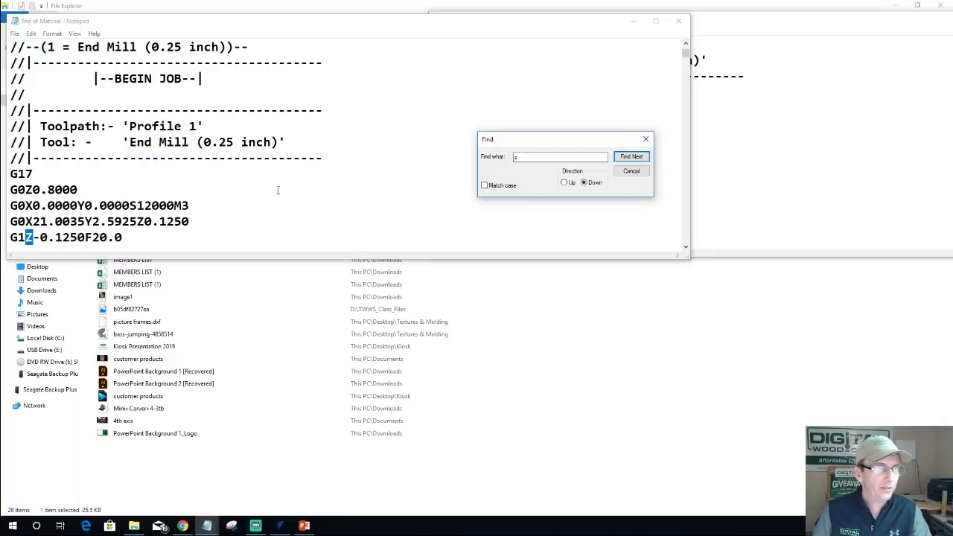
pyautogui.click(630, 158)
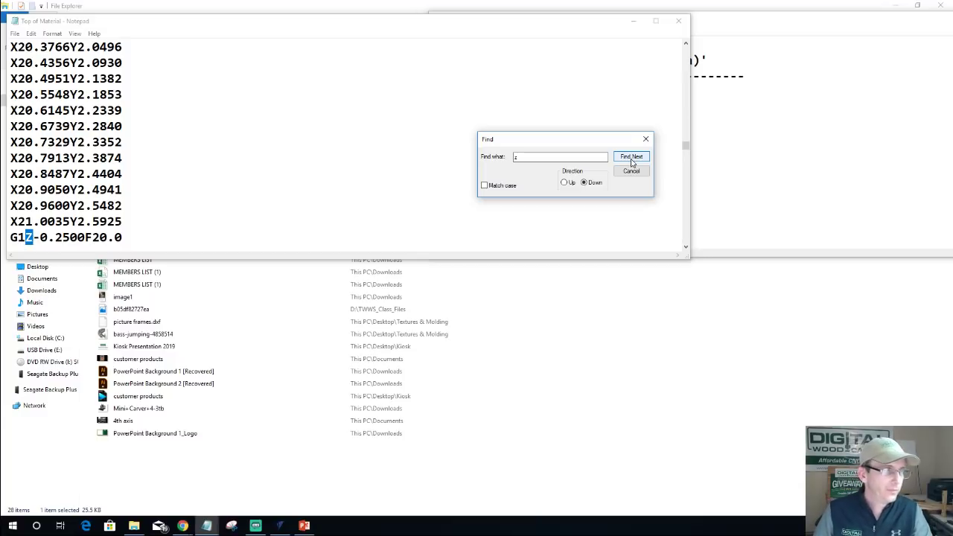
pyautogui.click(632, 159)
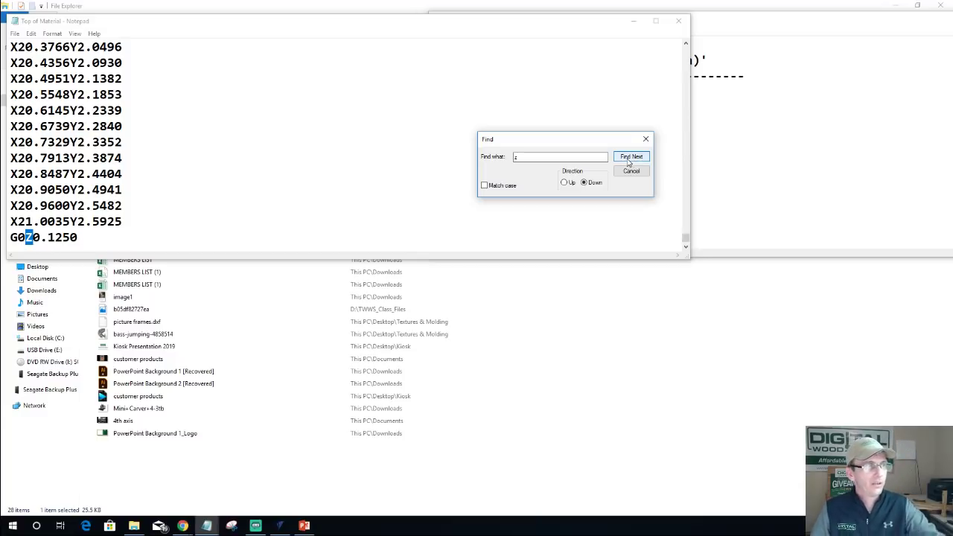
pyautogui.click(628, 161)
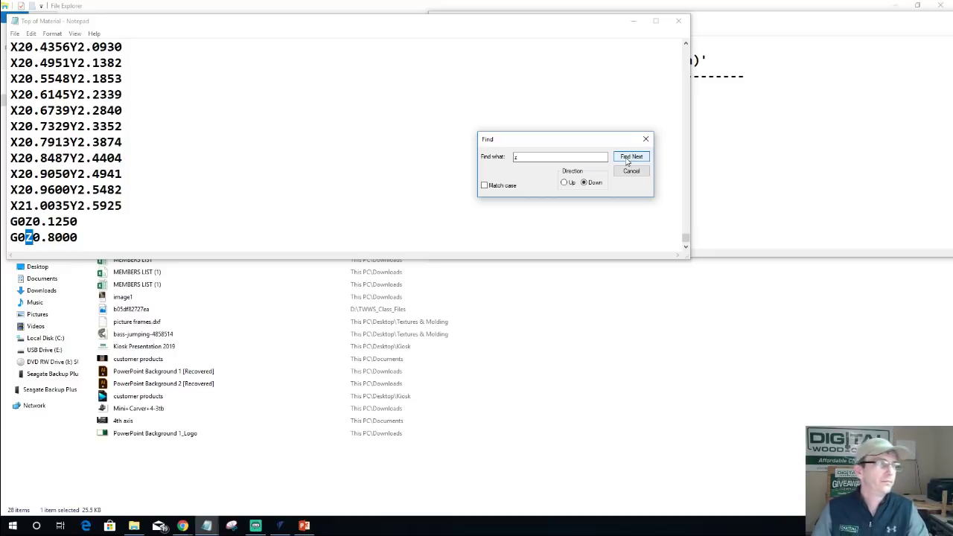
pyautogui.click(628, 161)
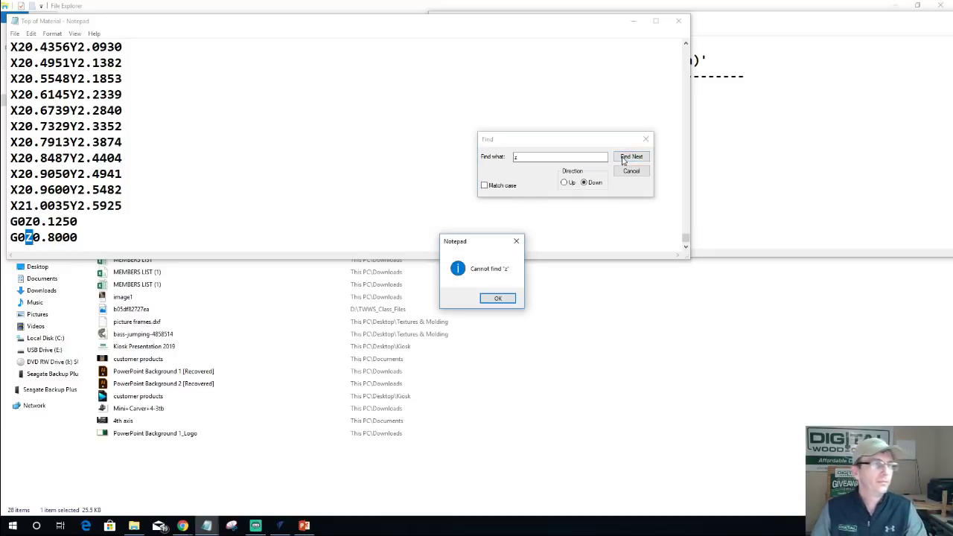
pyautogui.click(498, 300)
pyautogui.moveTo(686, 238); pyautogui.dragTo(686, 252)
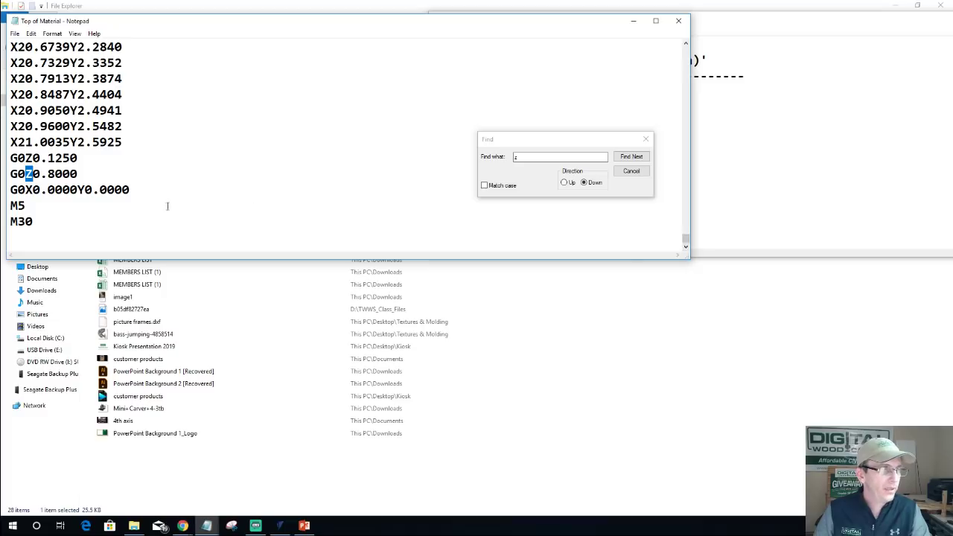
pyautogui.click(592, 142)
pyautogui.click(646, 140)
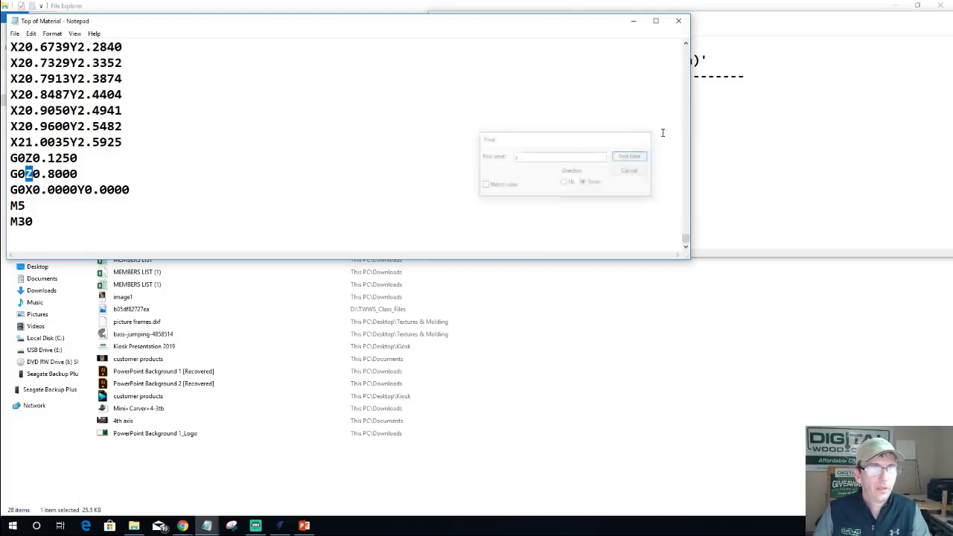
# Search the bottom of material code upward for 'z', marking the G0Z1.5500 and G1Z0.6250F20.0 lines.
pyautogui.click(735, 33)
pyautogui.click(454, 31)
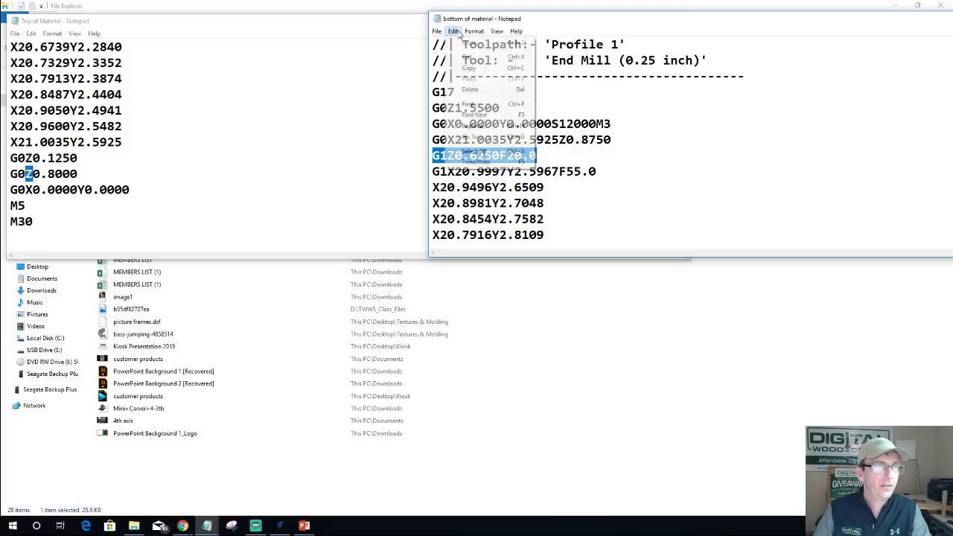
pyautogui.click(467, 105)
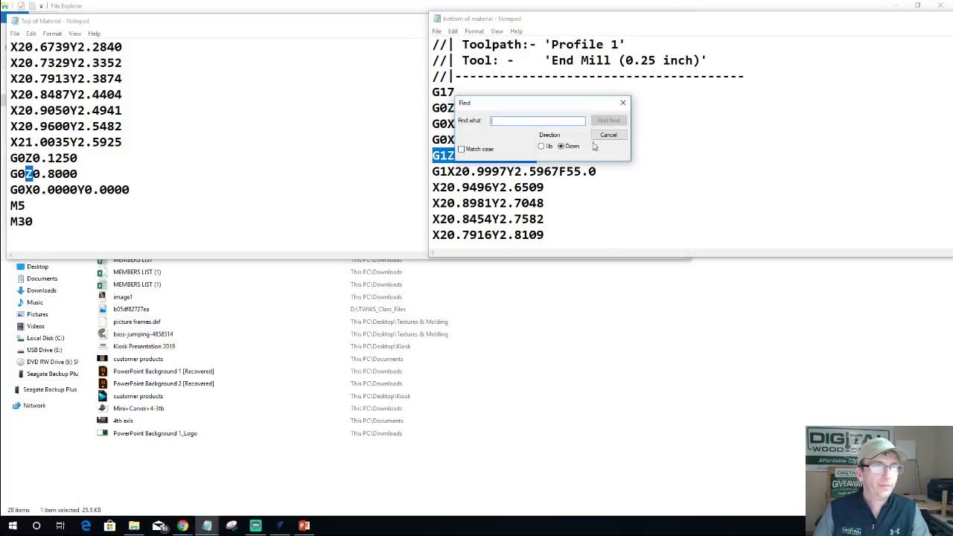
pyautogui.click(542, 147)
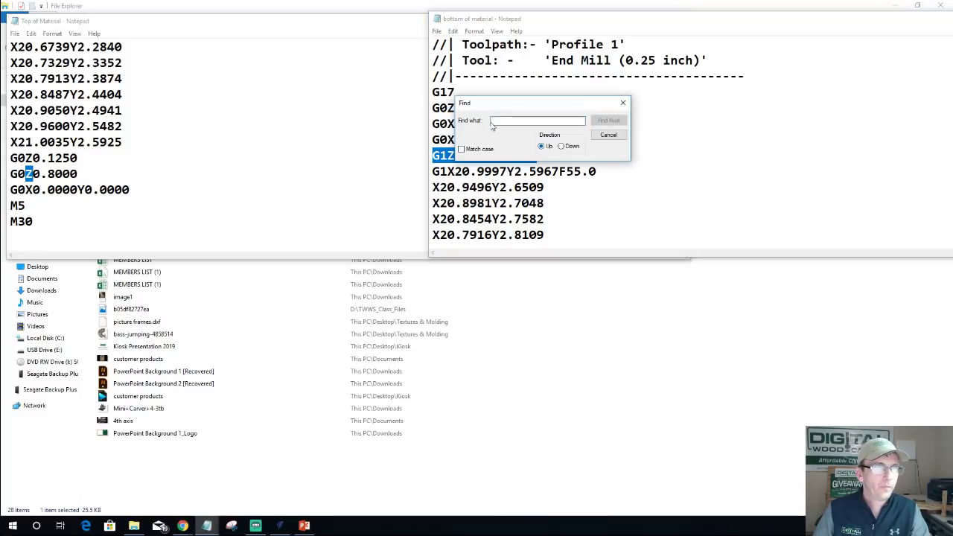
pyautogui.click(495, 122)
pyautogui.write('z')
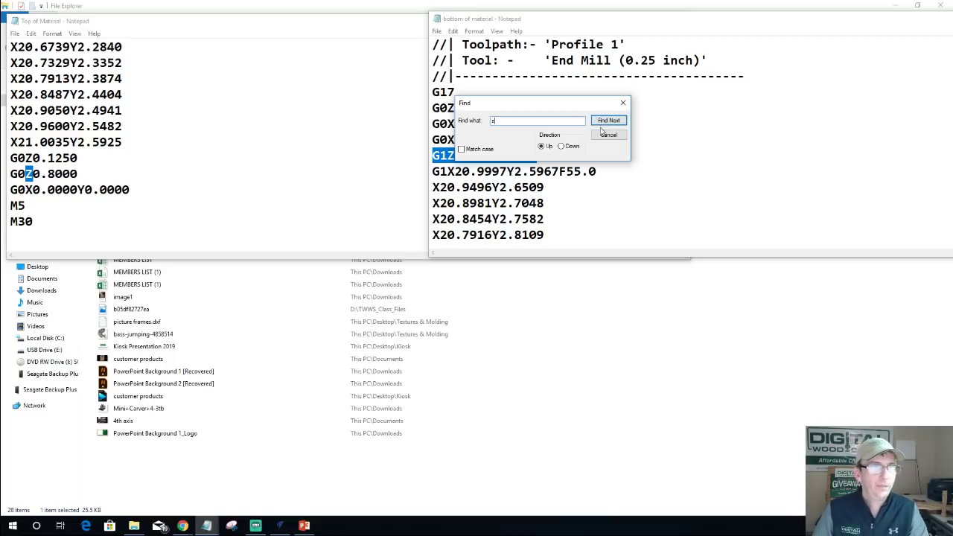
pyautogui.moveTo(591, 106); pyautogui.dragTo(311, 86)
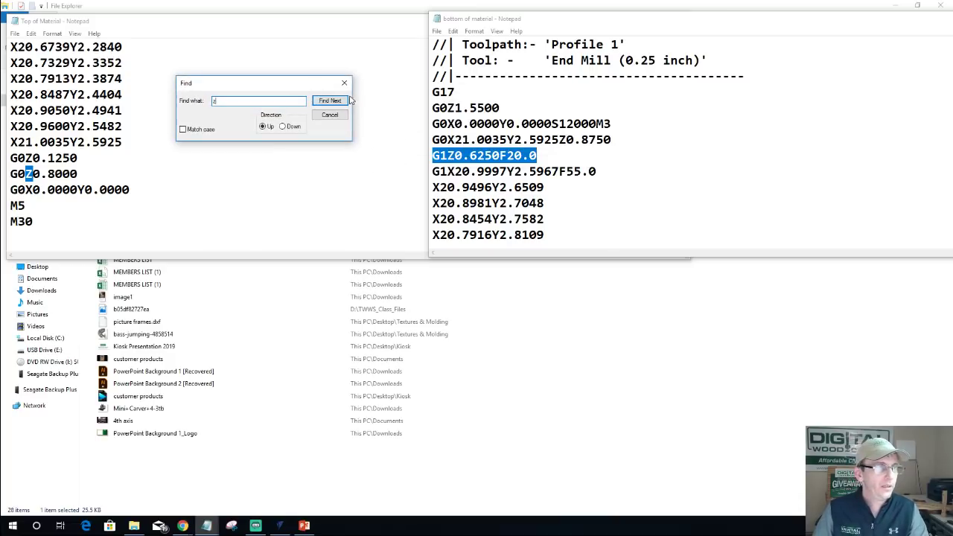
pyautogui.click(329, 100)
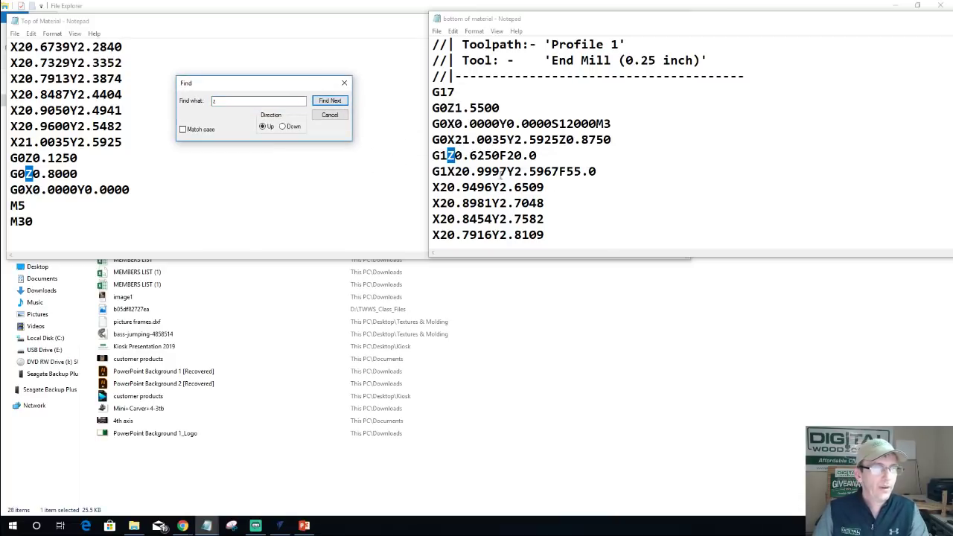
pyautogui.moveTo(432, 108); pyautogui.dragTo(514, 106)
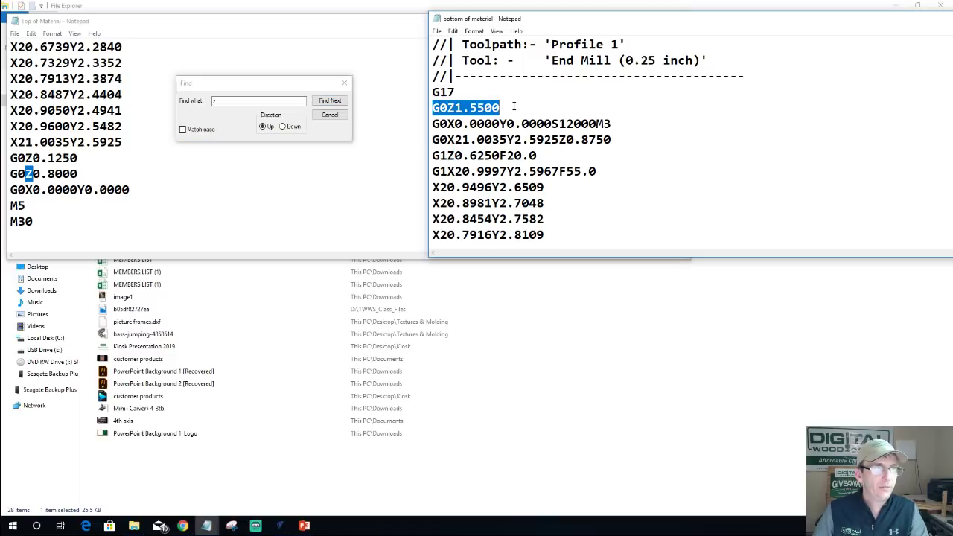
pyautogui.moveTo(433, 156); pyautogui.dragTo(538, 155)
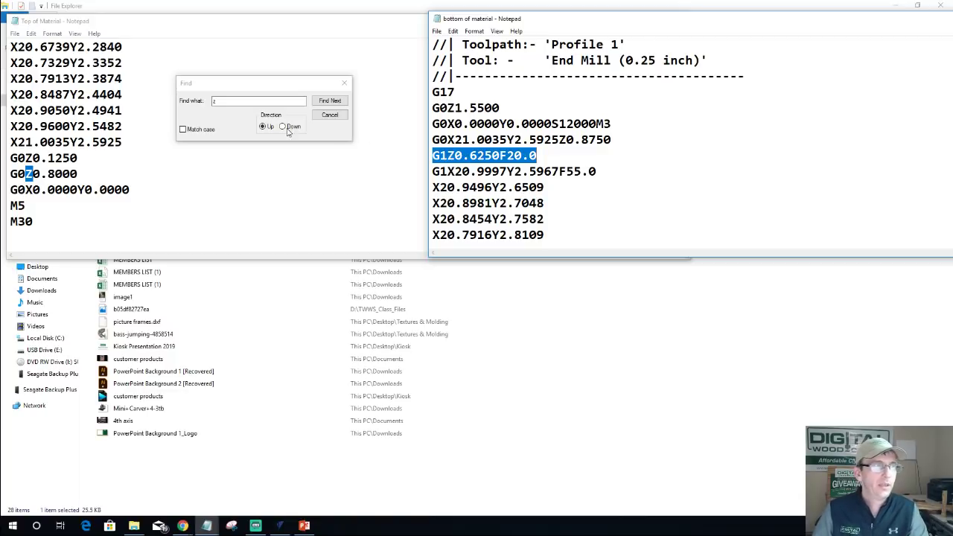
# Find the Z0.8750 rapid and the G1Z0.5000F20.0 second pass, then close the bottom of material file.
pyautogui.click(328, 102)
pyautogui.click(327, 105)
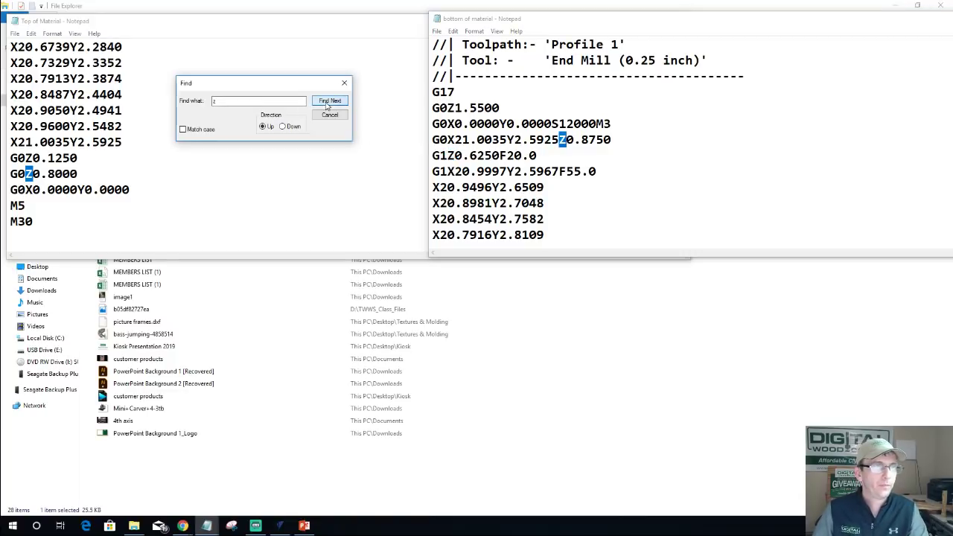
pyautogui.click(285, 127)
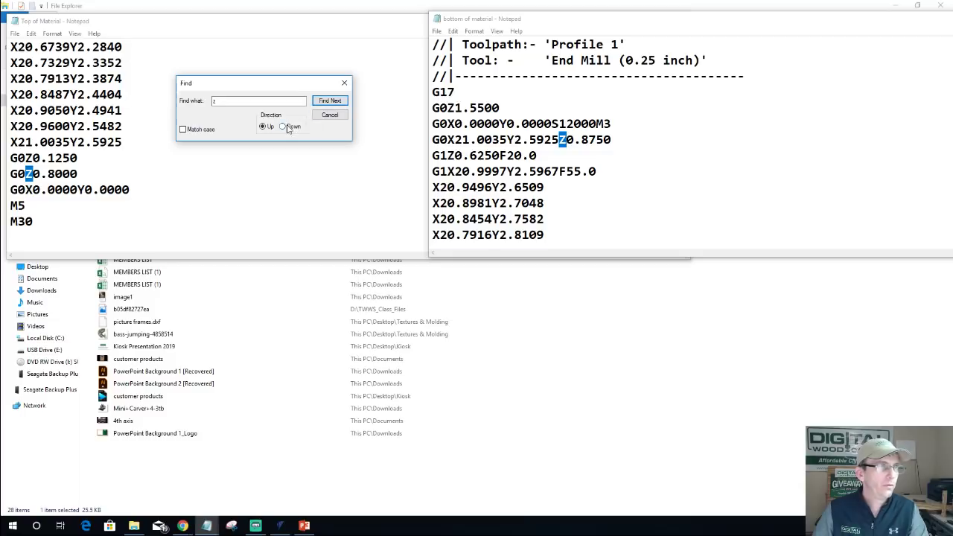
pyautogui.click(323, 102)
pyautogui.click(324, 102)
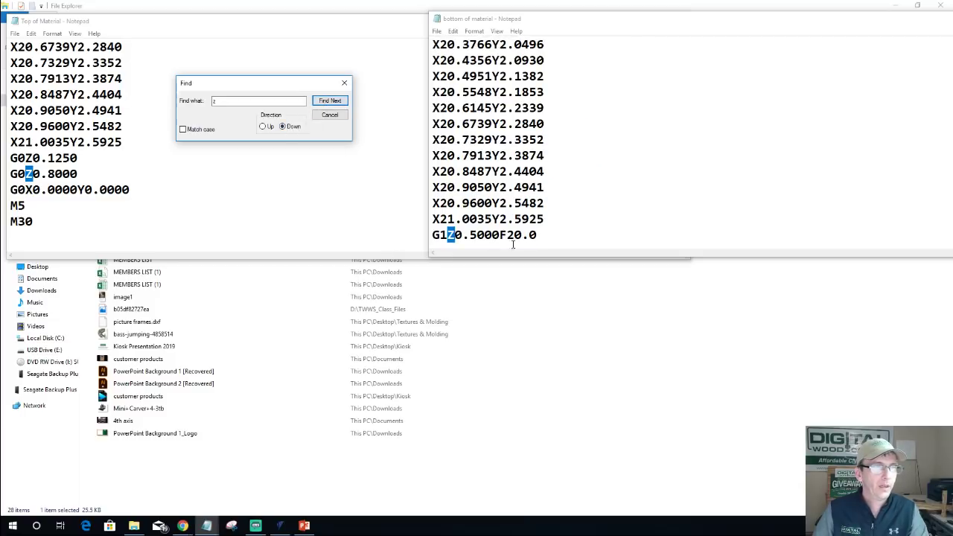
pyautogui.moveTo(432, 234); pyautogui.dragTo(549, 237)
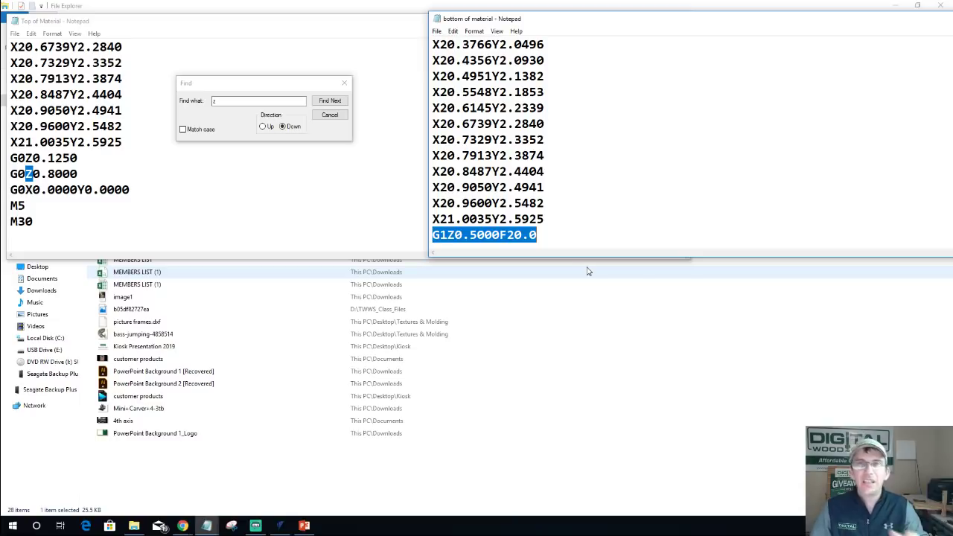
pyautogui.click(941, 5)
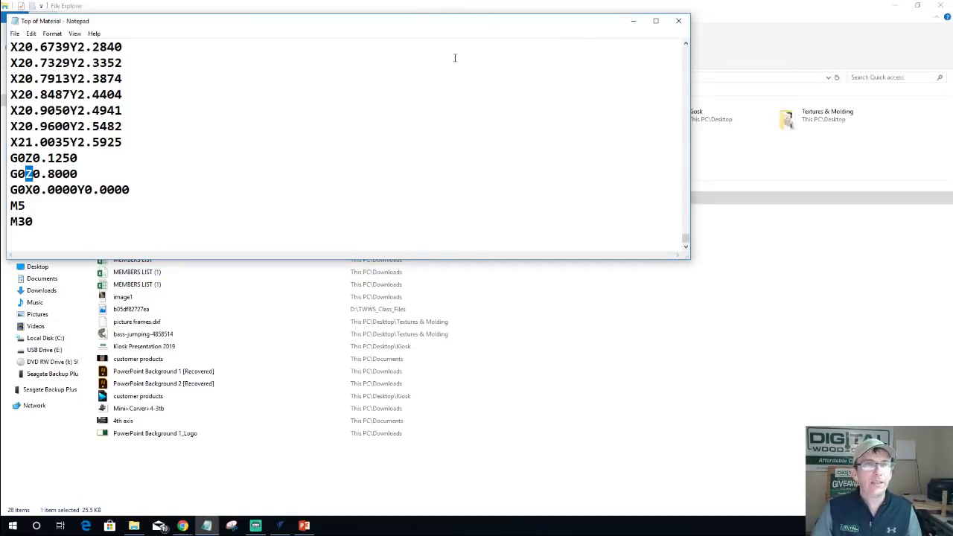
# Close Notepad and Save Toolpaths, switch VCarve Pro to 2D View, and box-select every puzzle piece.
pyautogui.click(680, 22)
pyautogui.click(281, 527)
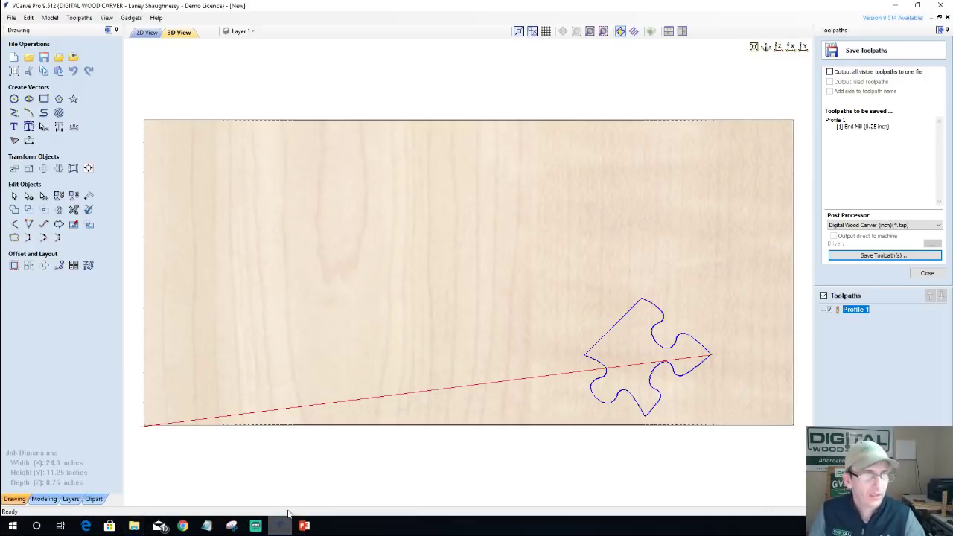
pyautogui.click(927, 273)
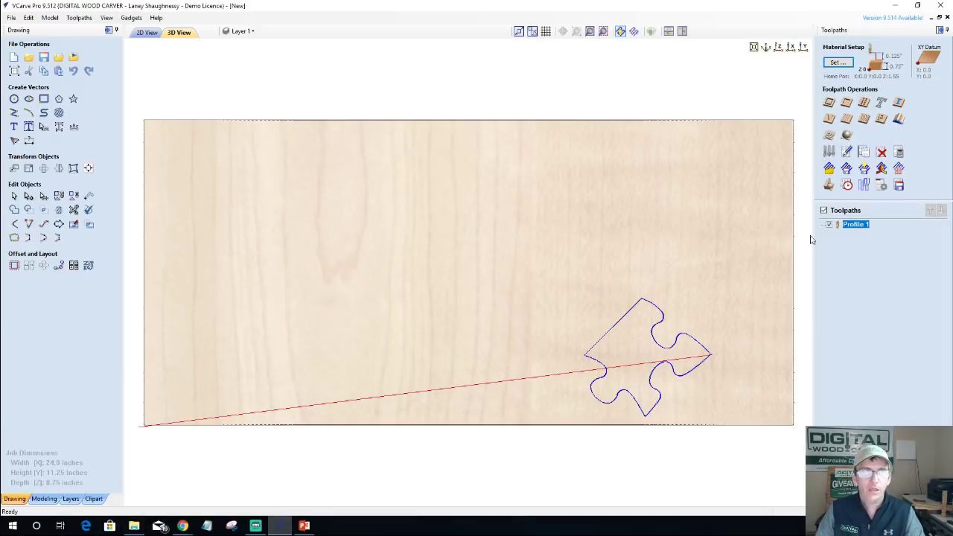
pyautogui.click(147, 32)
pyautogui.scroll(-1, 710, 317)
pyautogui.scroll(-1, 711, 317)
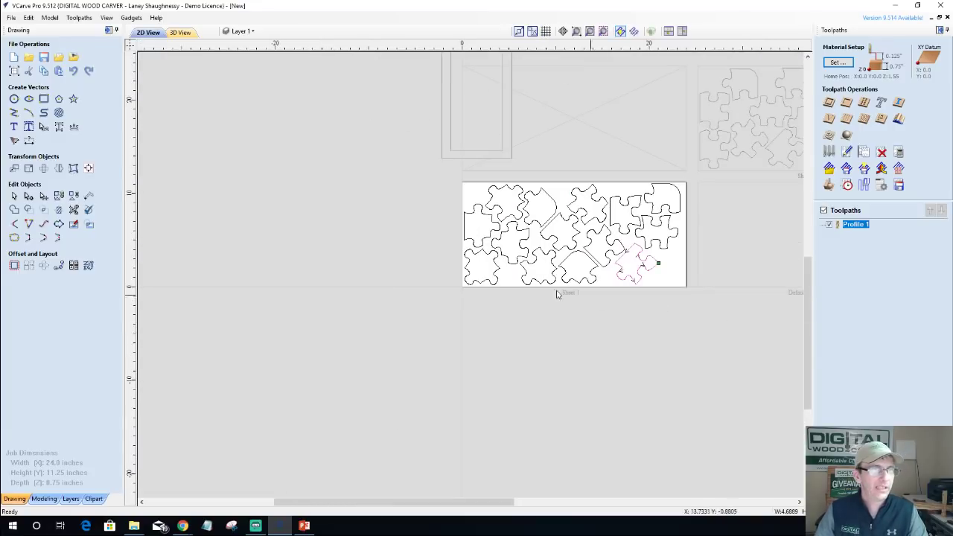
pyautogui.scroll(1, 682, 490)
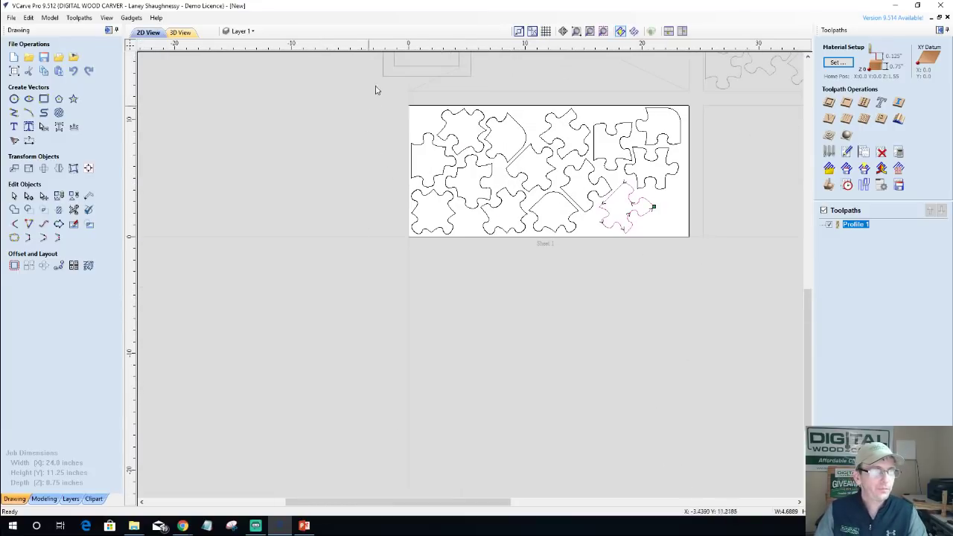
pyautogui.moveTo(375, 90); pyautogui.dragTo(750, 374)
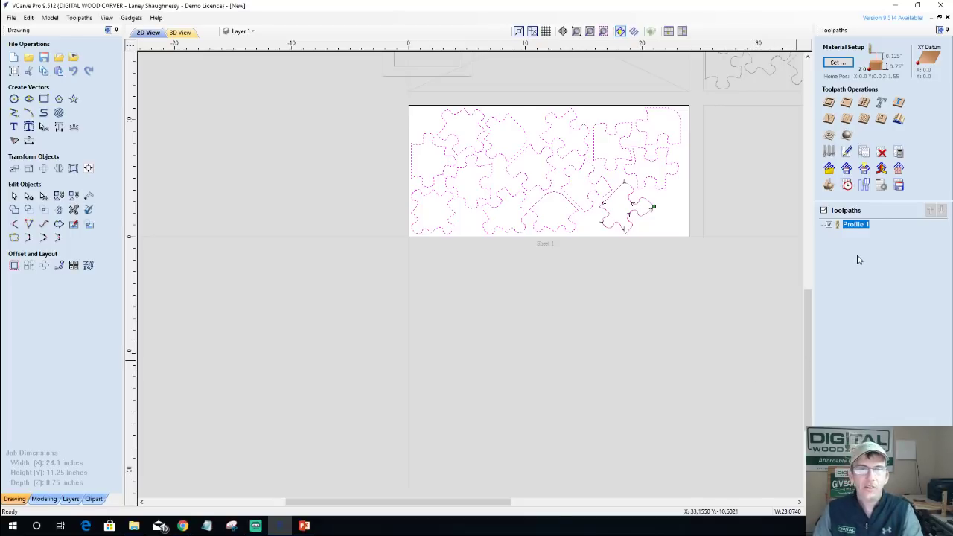
# Reopen Profile 1's settings, showing its 0.25 inch cut depth and 0.25 inch End Mill.
pyautogui.doubleClick(857, 225)
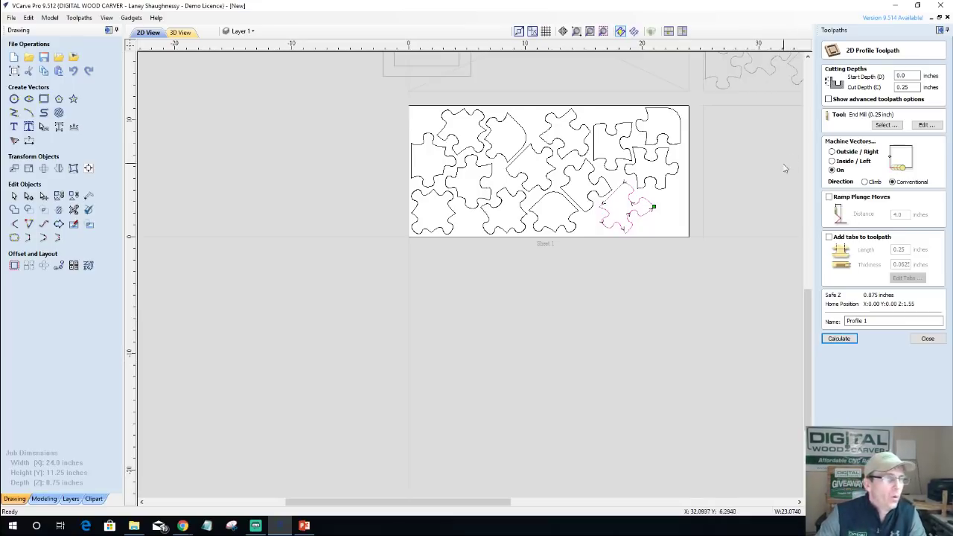
# Select every puzzle piece and change the cut depth from 0.25 to 0.75 inch.
pyautogui.moveTo(365, 92); pyautogui.dragTo(711, 288)
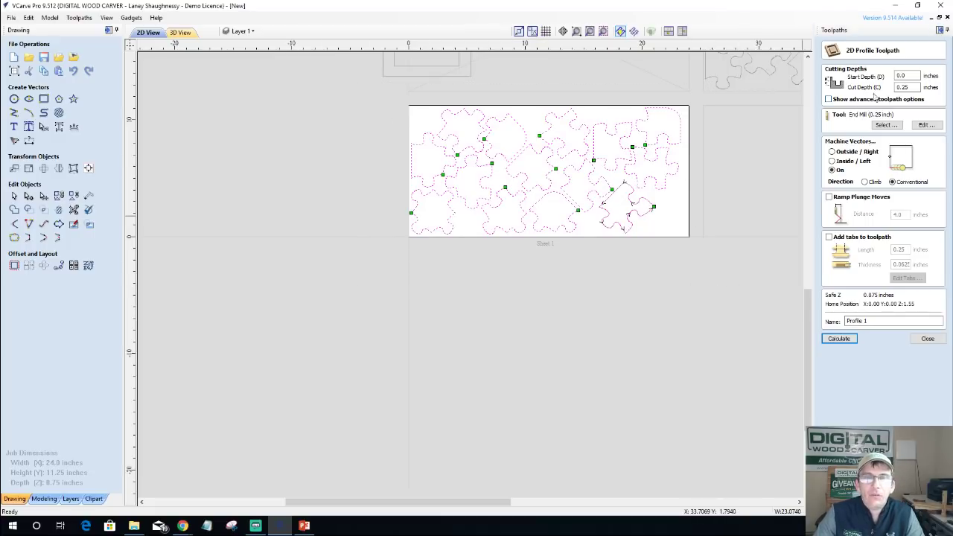
pyautogui.doubleClick(905, 88)
pyautogui.write('.75')
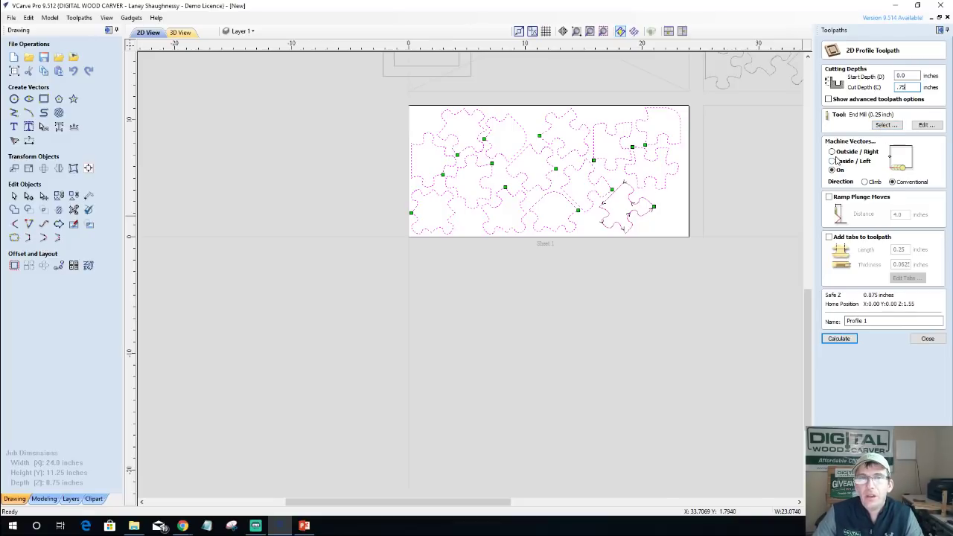
# Cut outside the vectors with a 0.005 allowance offset and calculate Profile 1.
pyautogui.click(832, 152)
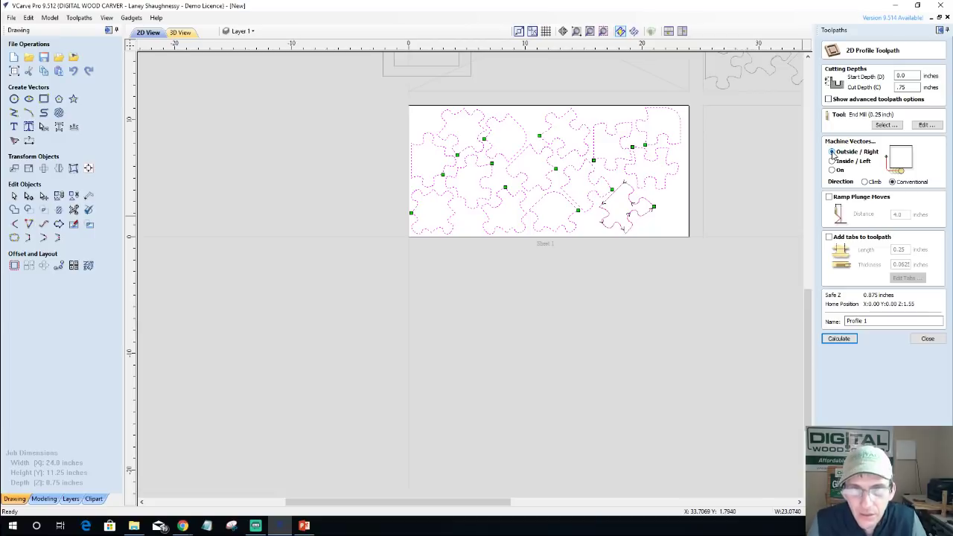
pyautogui.click(829, 100)
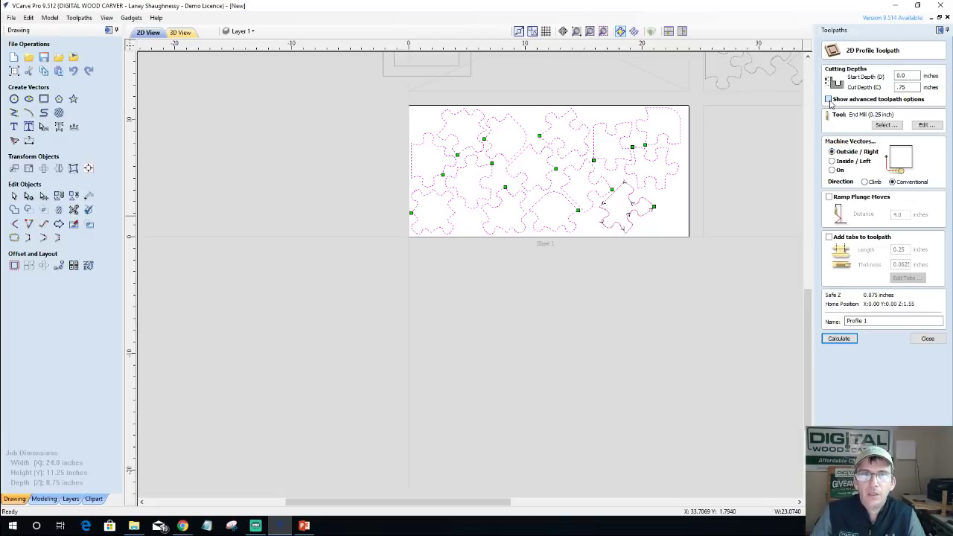
pyautogui.click(902, 208)
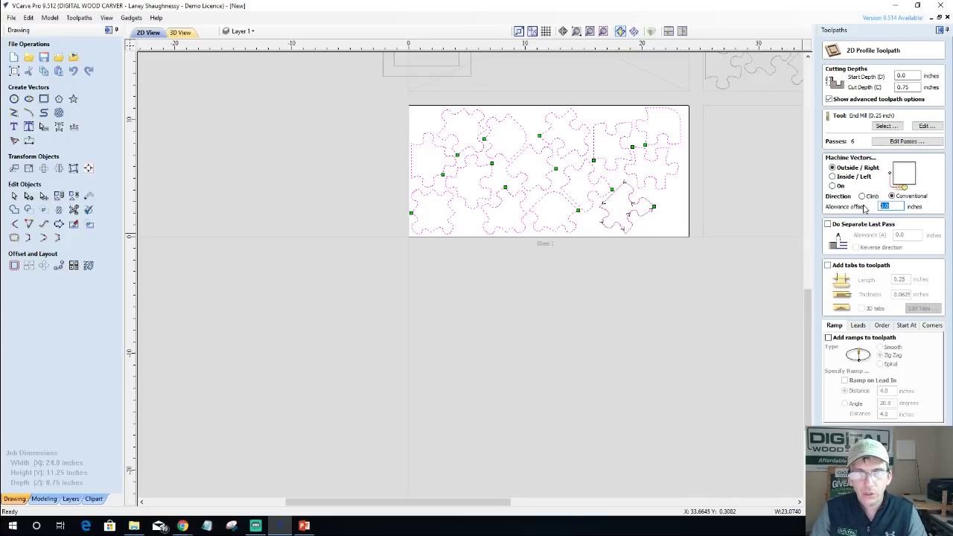
pyautogui.write('.')
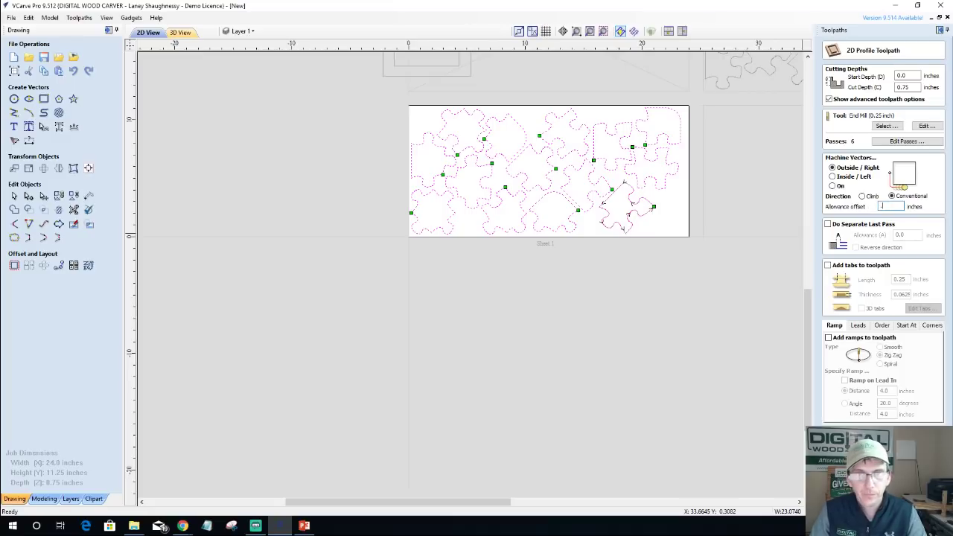
pyautogui.write('005')
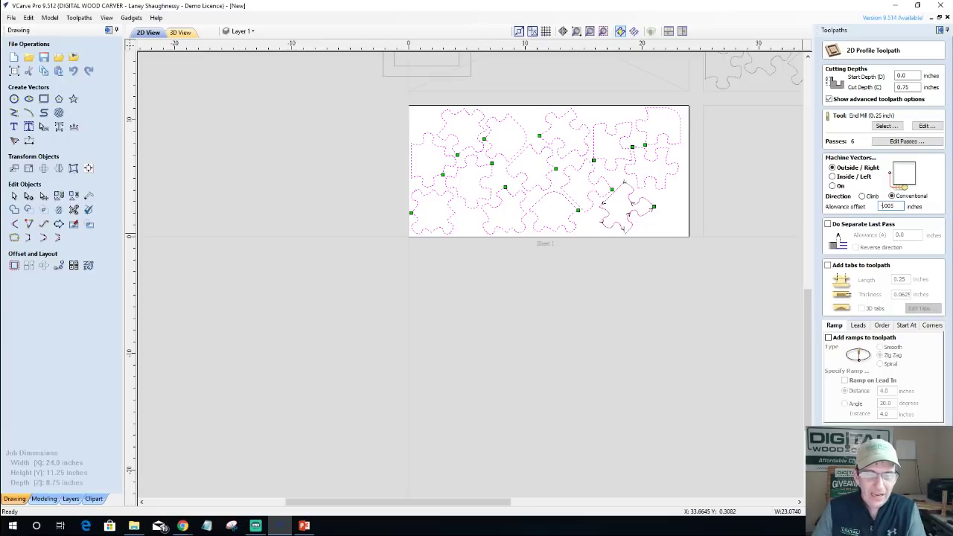
pyautogui.click(849, 447)
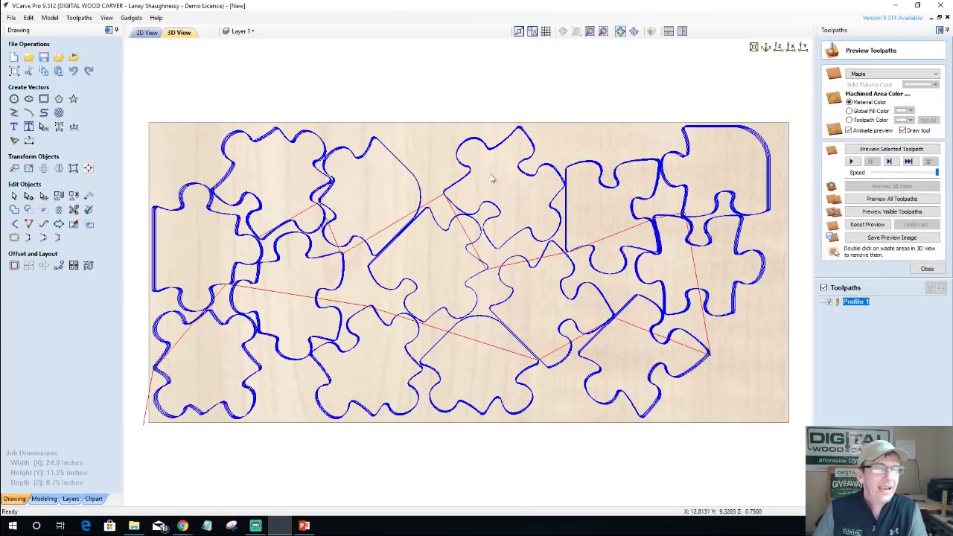
# Simulate Profile 1 in 3D and remove waste along the top edge, dismissing the warning.
pyautogui.click(893, 150)
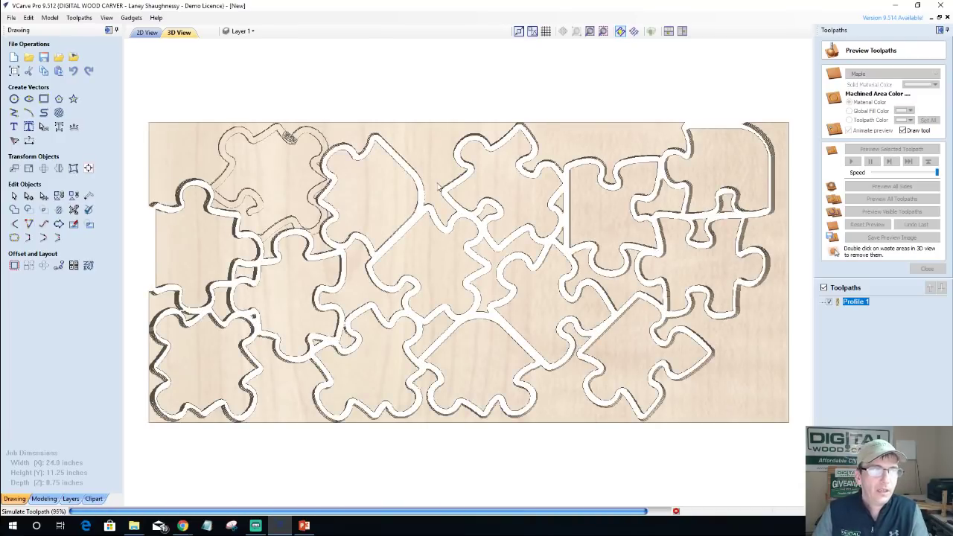
pyautogui.doubleClick(419, 154)
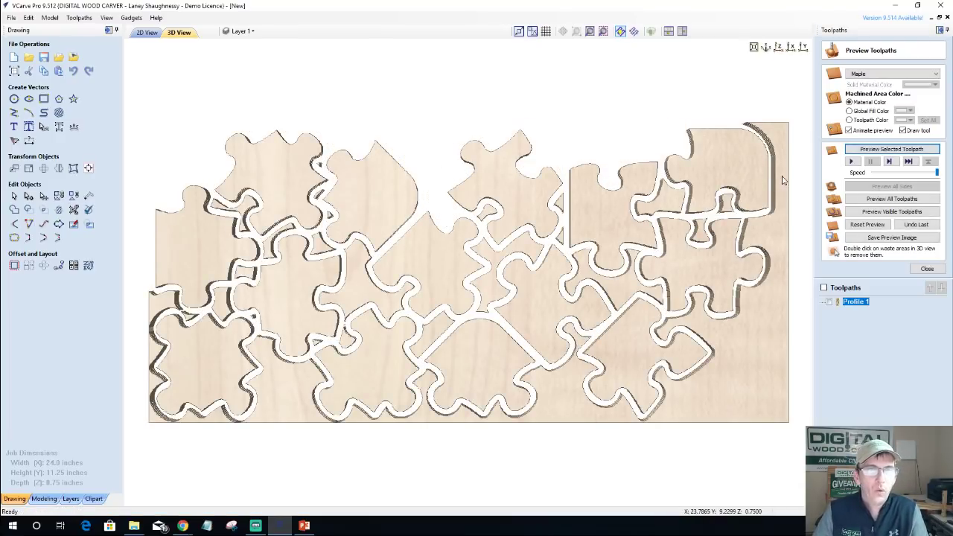
pyautogui.doubleClick(782, 180)
pyautogui.doubleClick(661, 206)
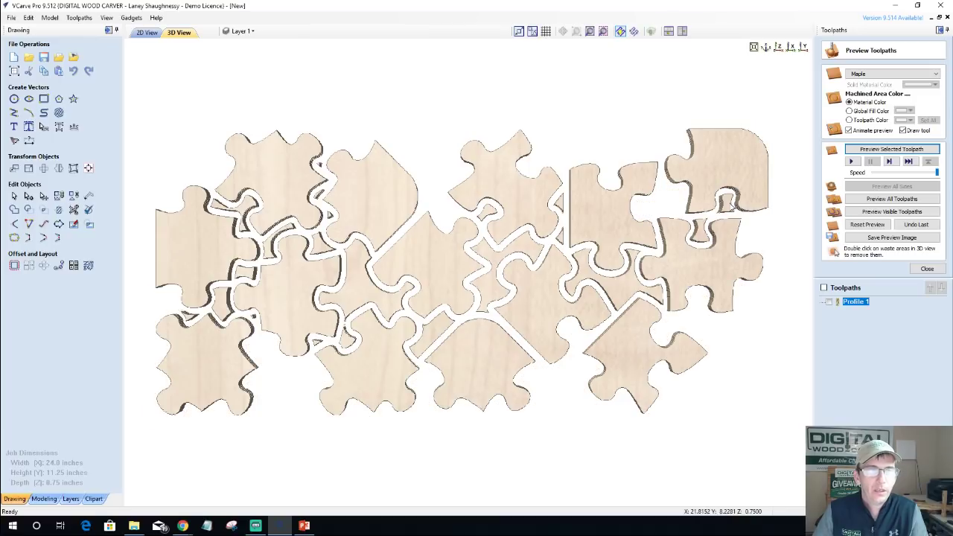
pyautogui.doubleClick(698, 237)
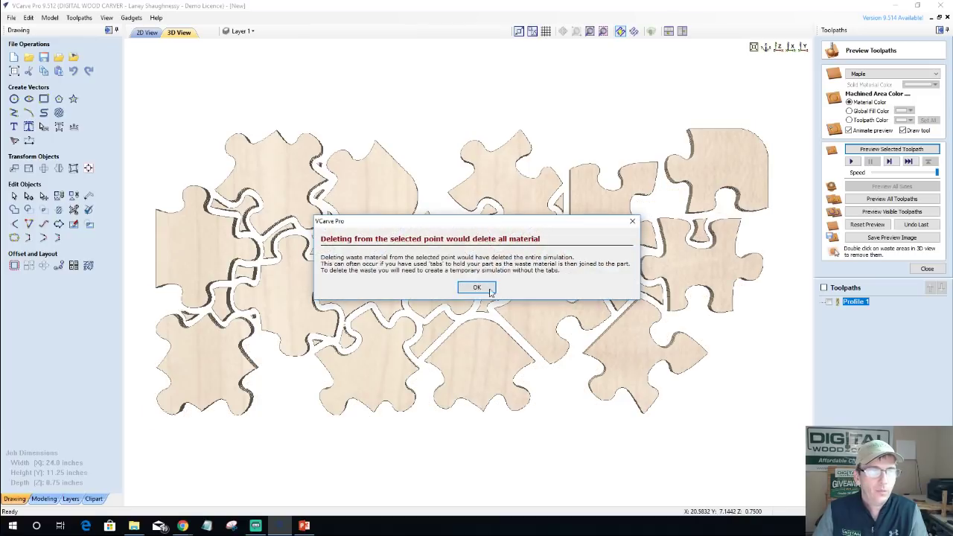
pyautogui.press('Return')
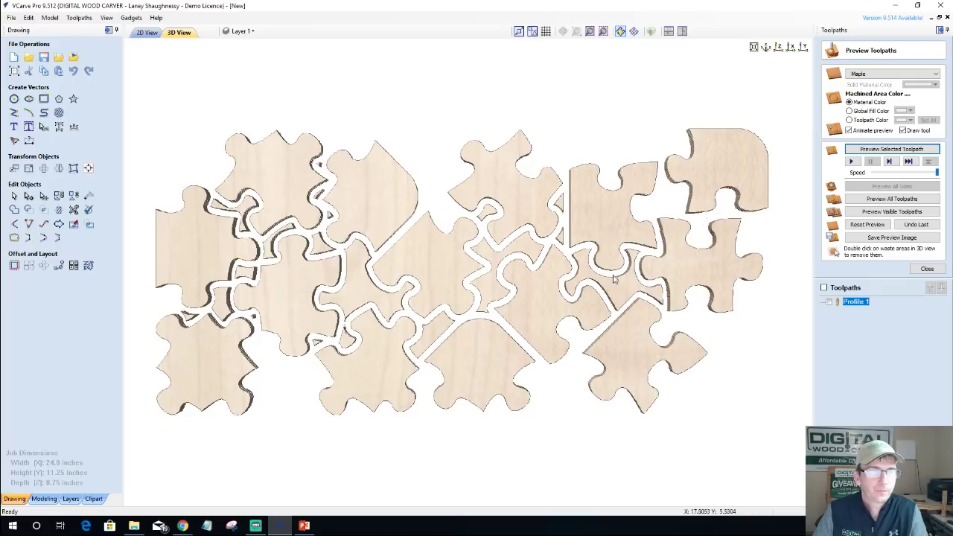
# Clear the remaining waste scraps between the pieces and return to the 2D layout.
pyautogui.doubleClick(615, 289)
pyautogui.doubleClick(495, 260)
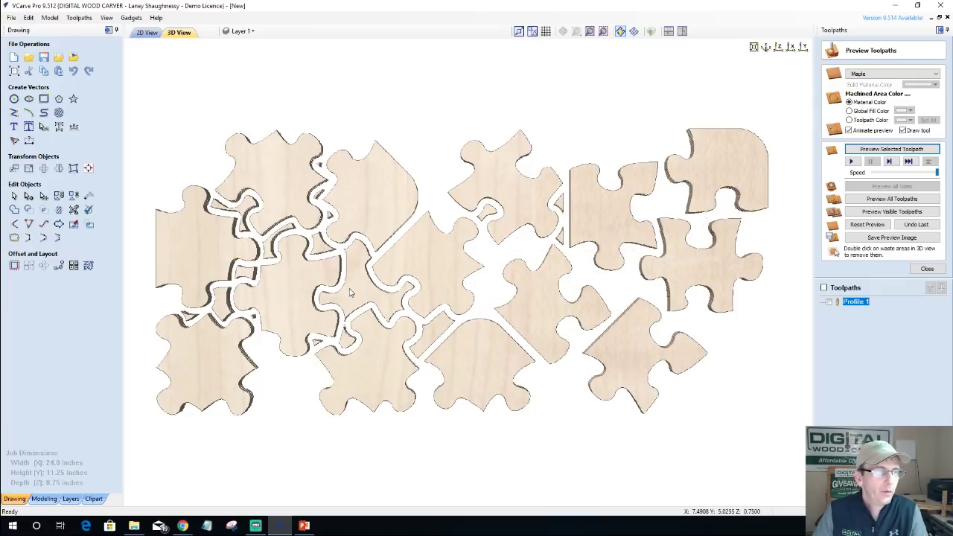
pyautogui.doubleClick(352, 292)
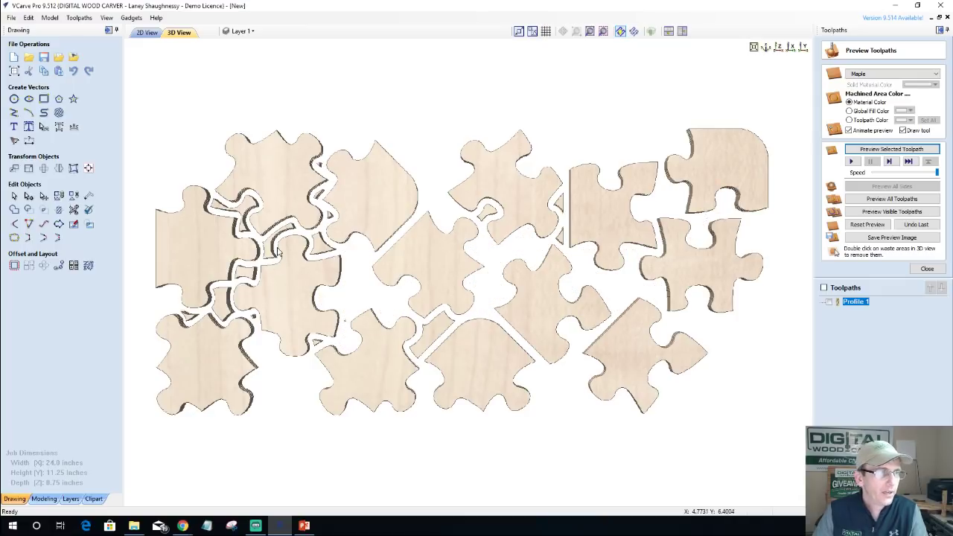
pyautogui.doubleClick(272, 251)
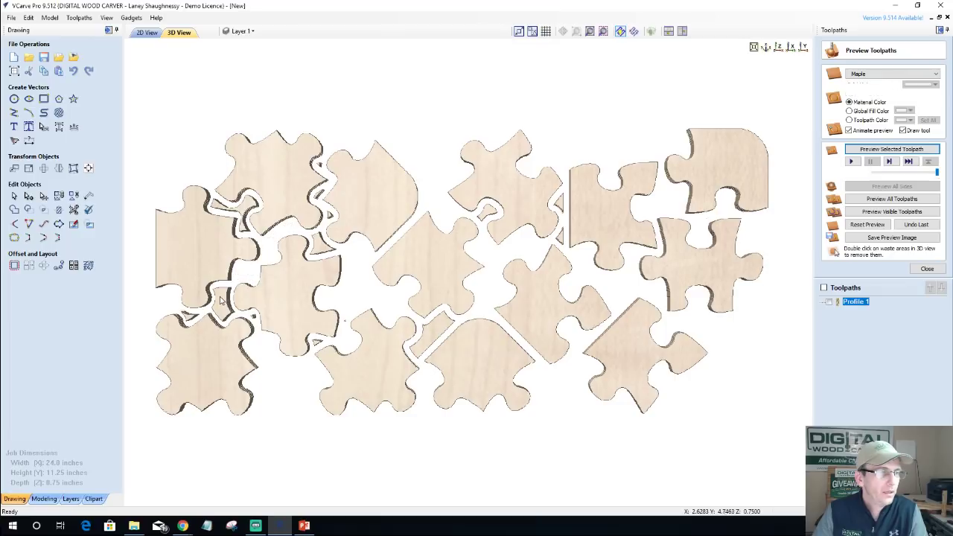
pyautogui.doubleClick(223, 302)
pyautogui.doubleClick(245, 213)
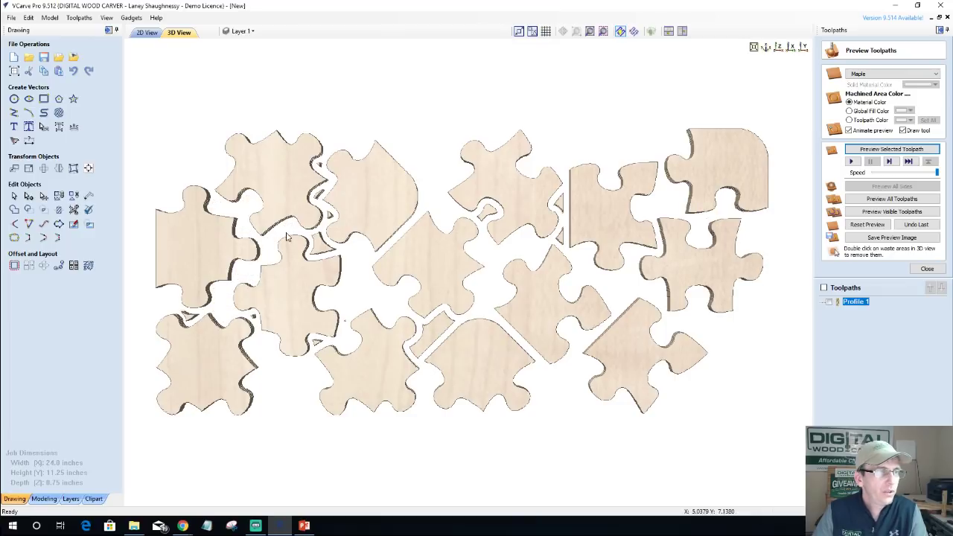
pyautogui.doubleClick(325, 245)
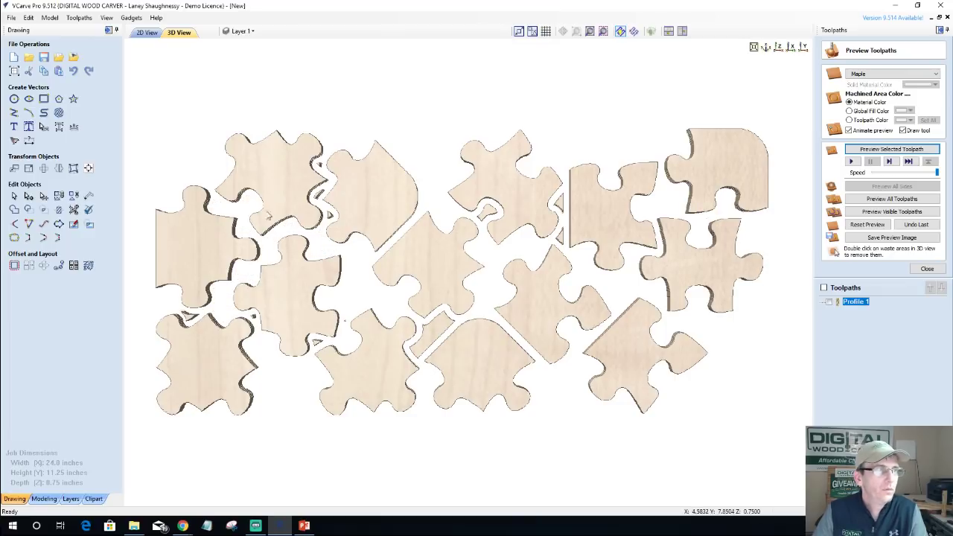
pyautogui.click(148, 33)
pyautogui.scroll(4, 616, 90)
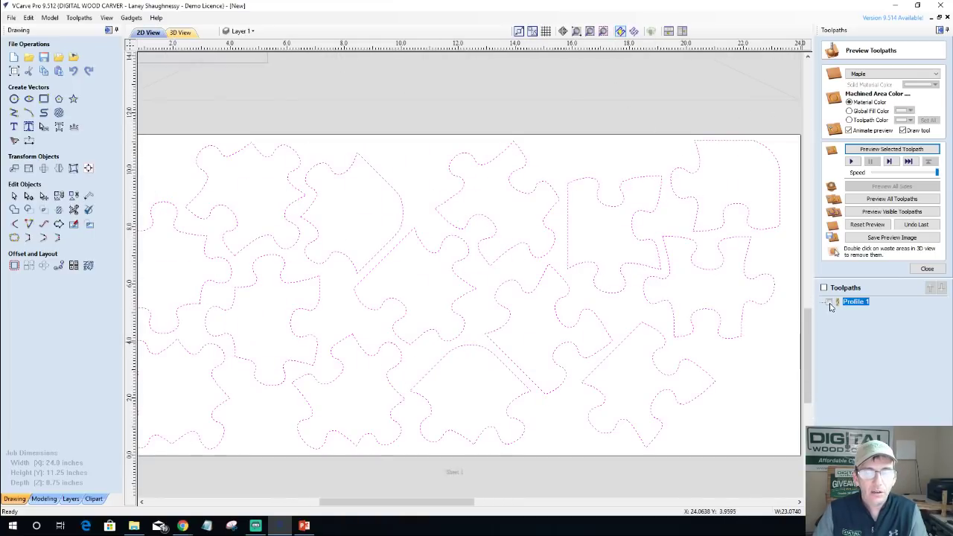
# Display Profile 1 as solid cutter-width bands and zoom in on a puzzle piece's corner.
pyautogui.click(830, 301)
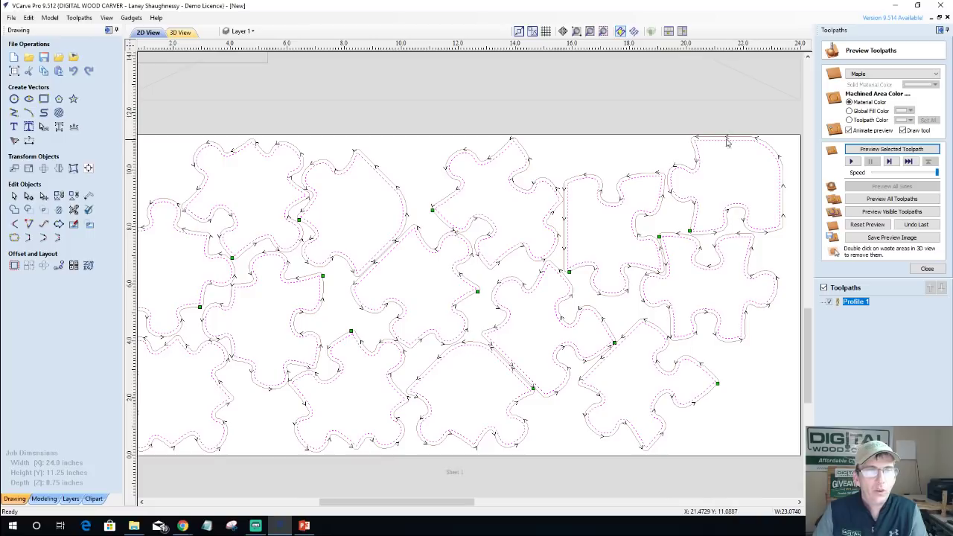
pyautogui.scroll(3, 649, 207)
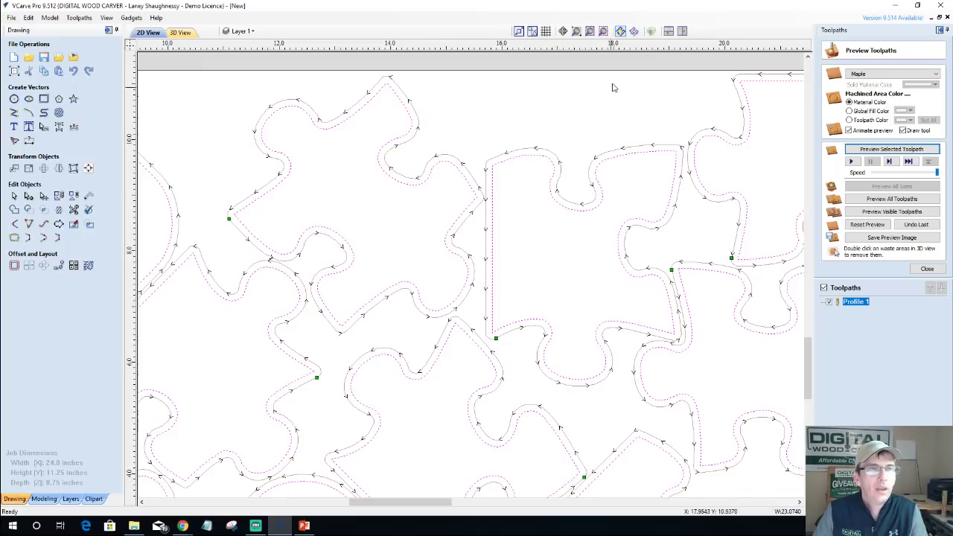
pyautogui.click(633, 32)
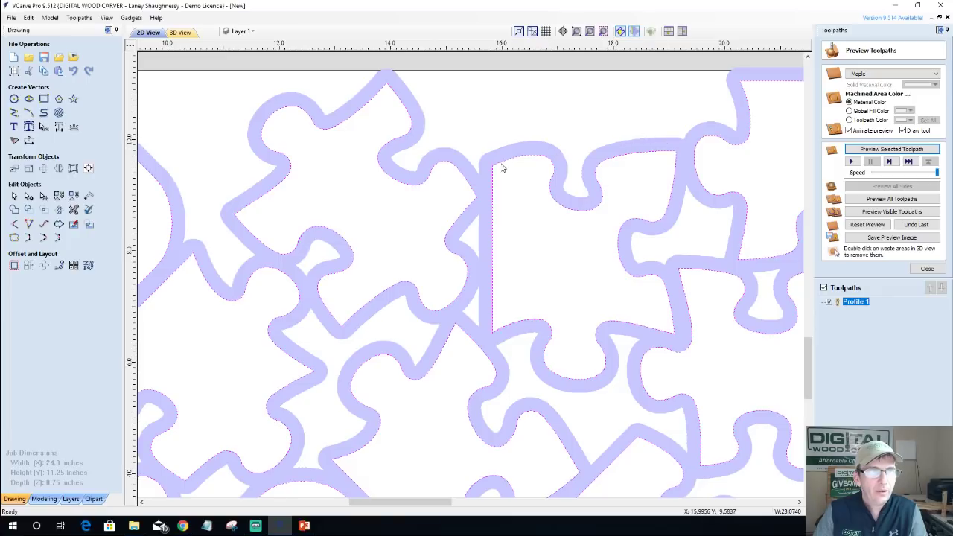
pyautogui.scroll(8, 630, 146)
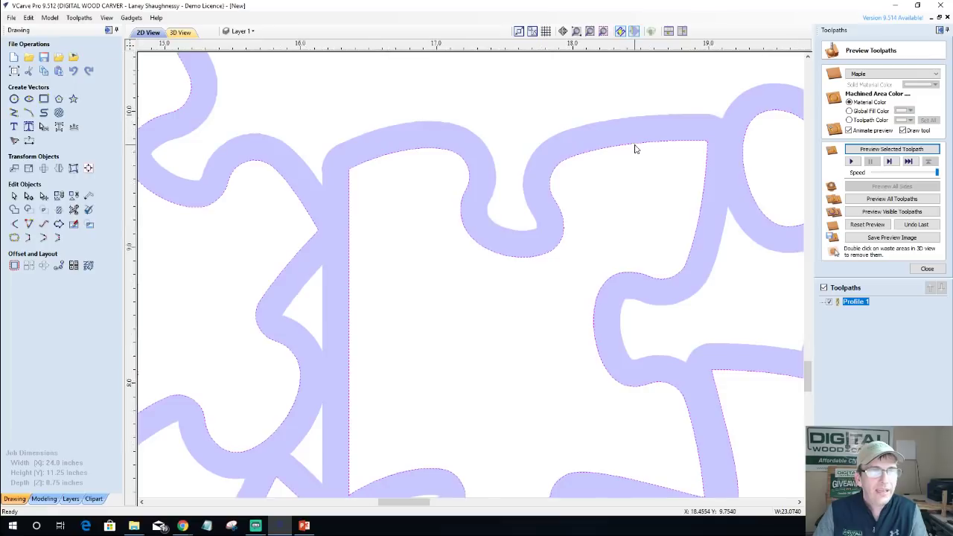
pyautogui.scroll(3, 635, 148)
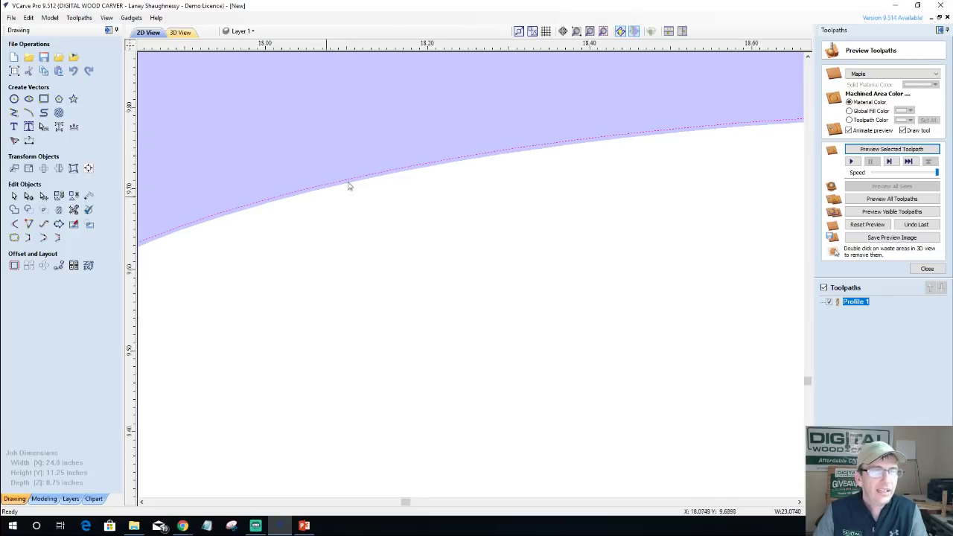
pyautogui.scroll(-3, 391, 162)
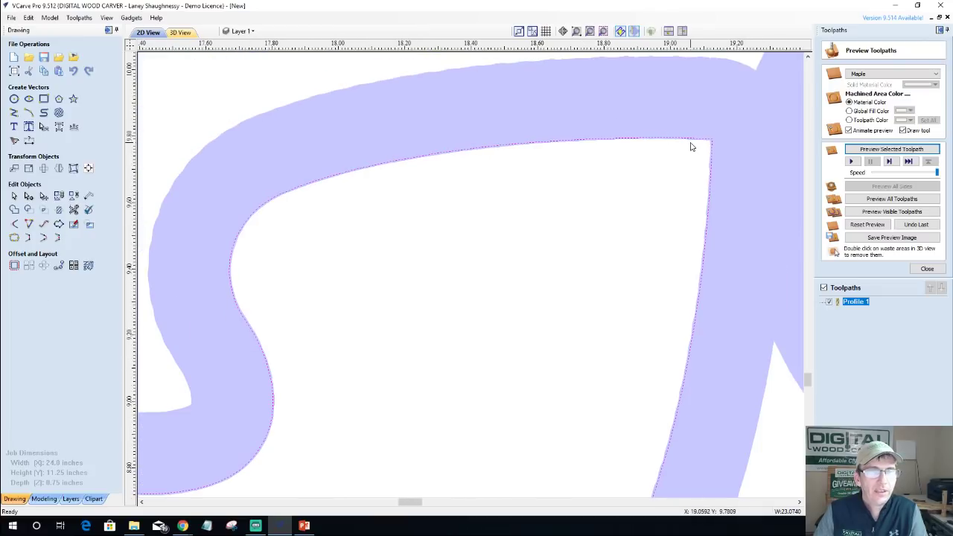
pyautogui.scroll(3, 692, 147)
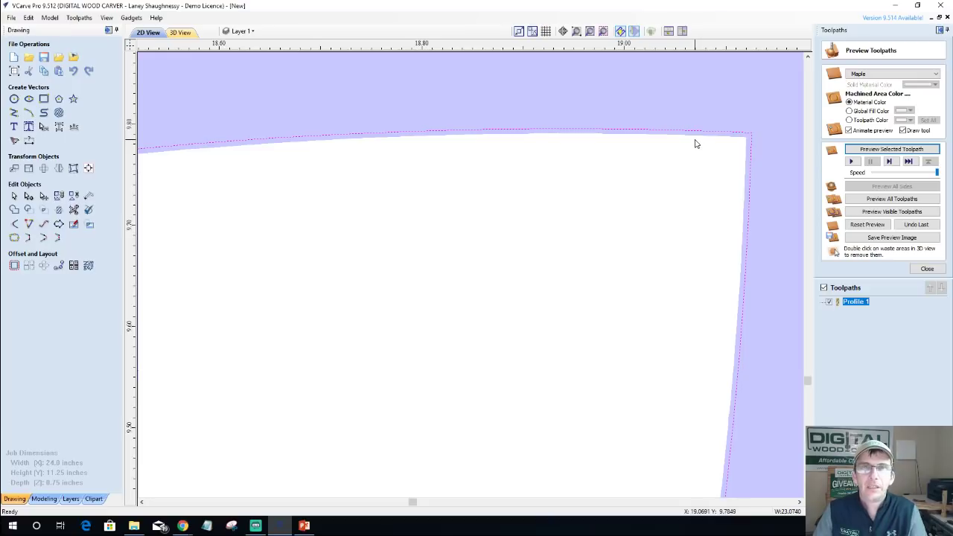
pyautogui.scroll(-2, 715, 205)
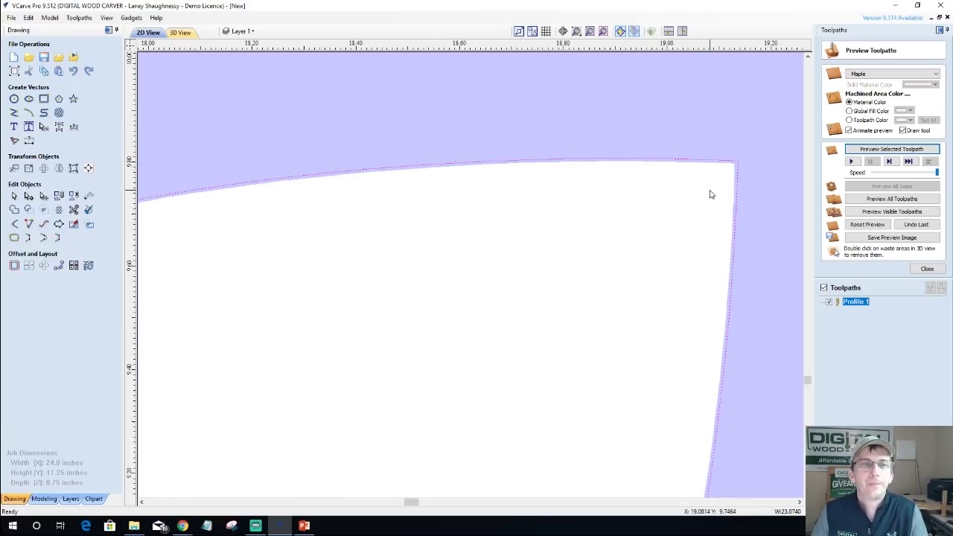
pyautogui.scroll(-2, 711, 195)
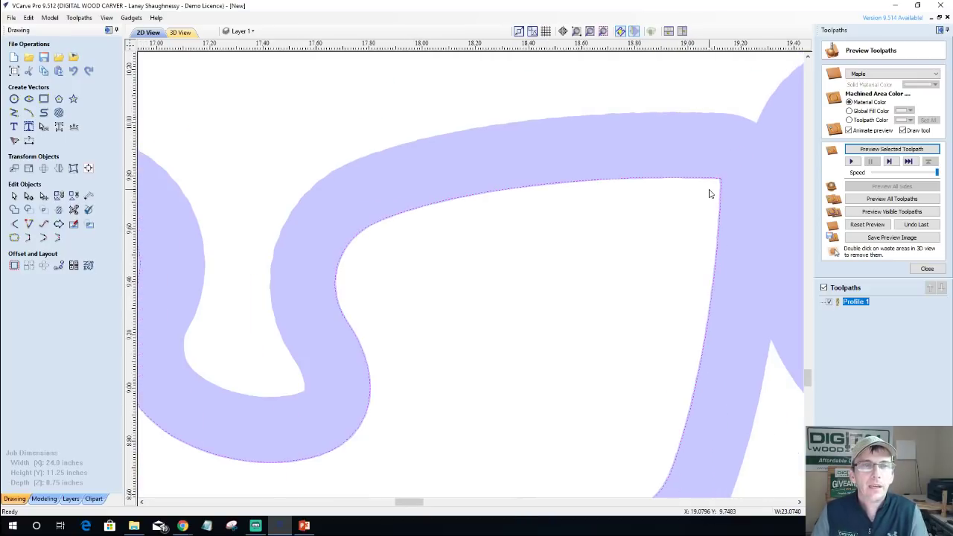
# Change Profile 1's allowance offset to a positive 0.005 and recalculate it.
pyautogui.doubleClick(853, 303)
pyautogui.moveTo(880, 206)
pyautogui.mouseDown()
pyautogui.moveTo(904, 206)
pyautogui.moveTo(883, 206)
pyautogui.mouseUp()
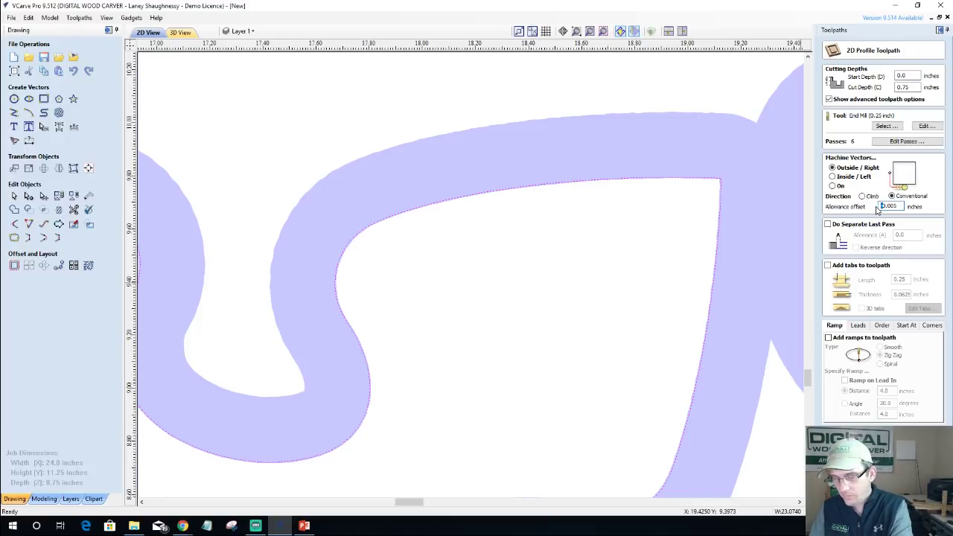
pyautogui.press('Delete')
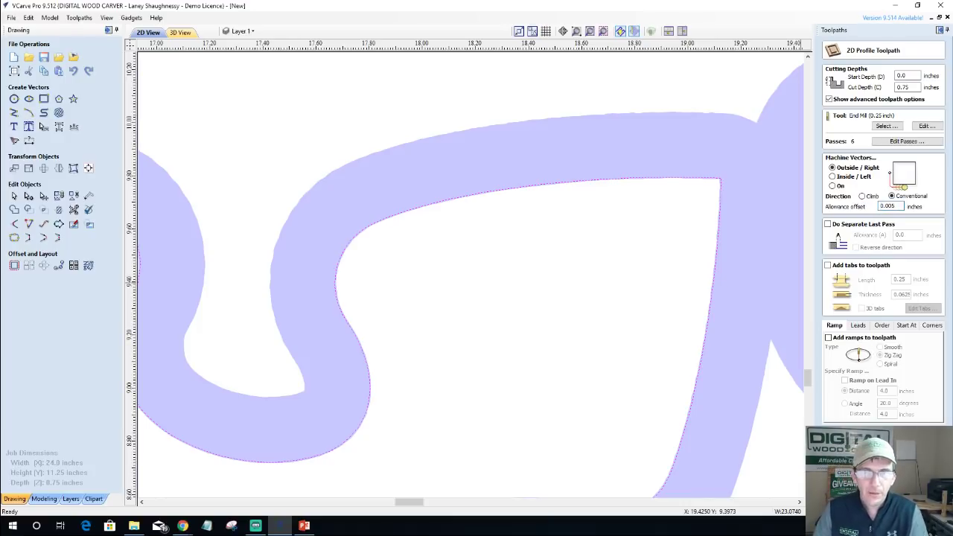
pyautogui.press('Return')
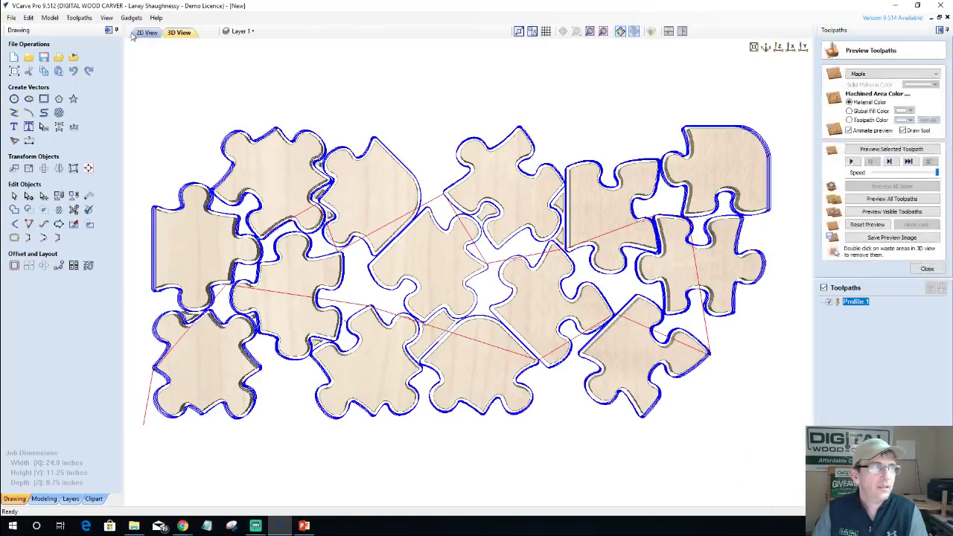
pyautogui.click(140, 35)
pyautogui.scroll(3, 715, 178)
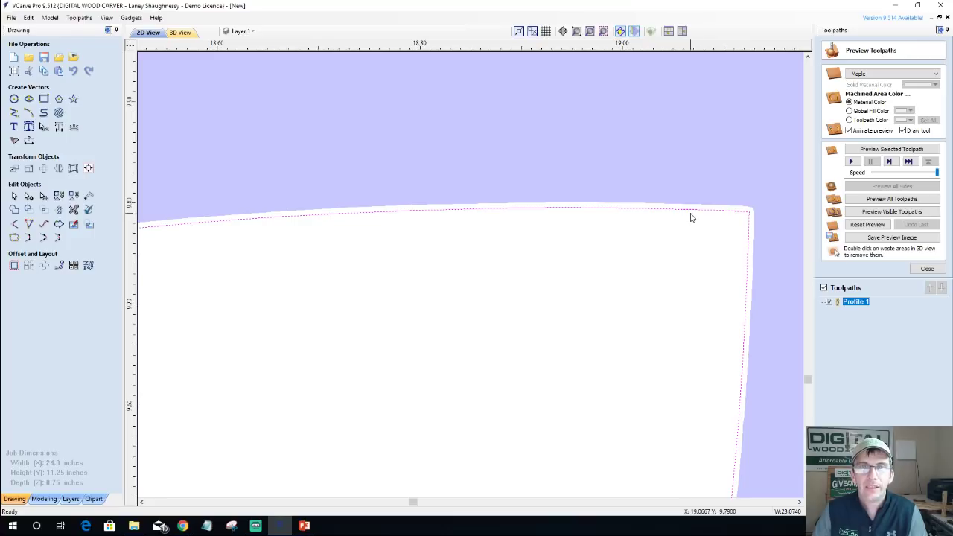
# Restore Profile 1's allowance offset to -0.005 and recalculate the toolpath.
pyautogui.doubleClick(856, 302)
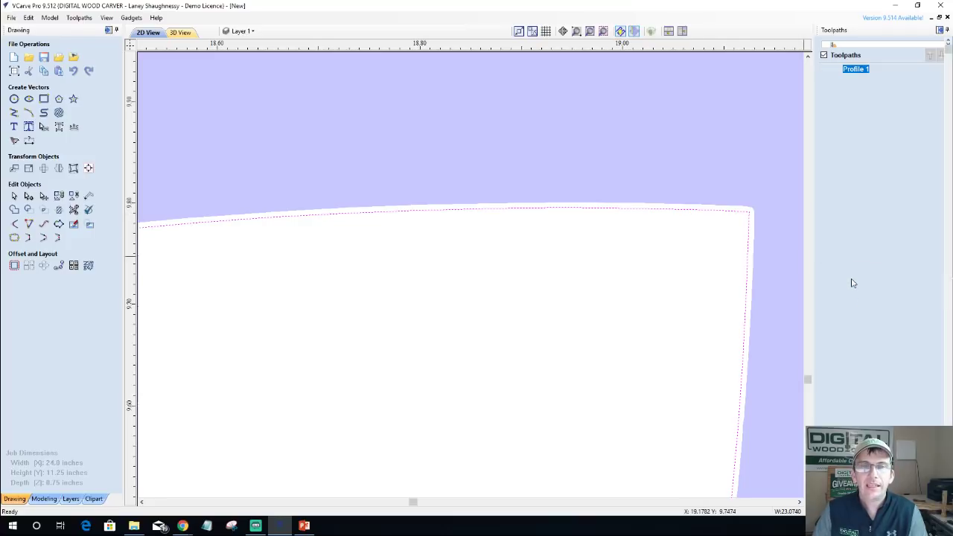
pyautogui.click(880, 206)
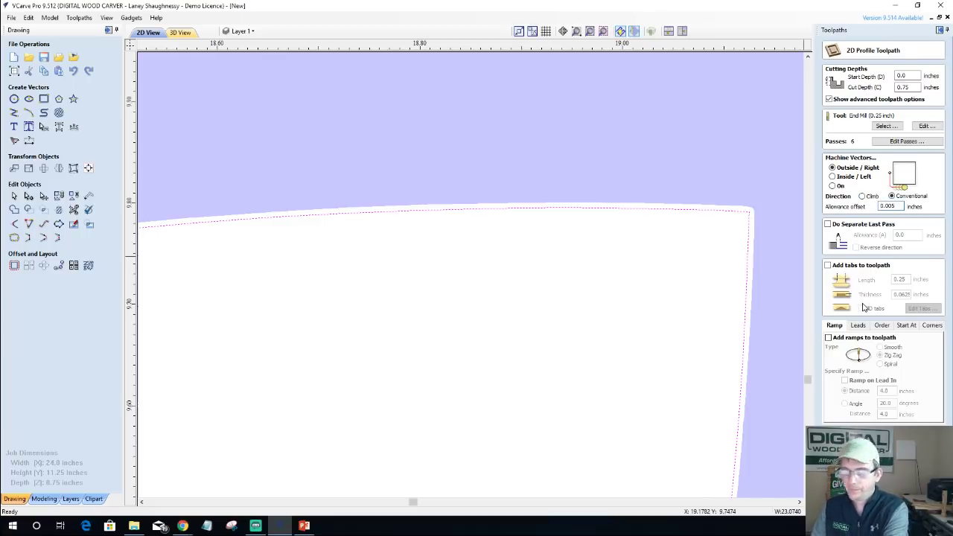
pyautogui.write('-')
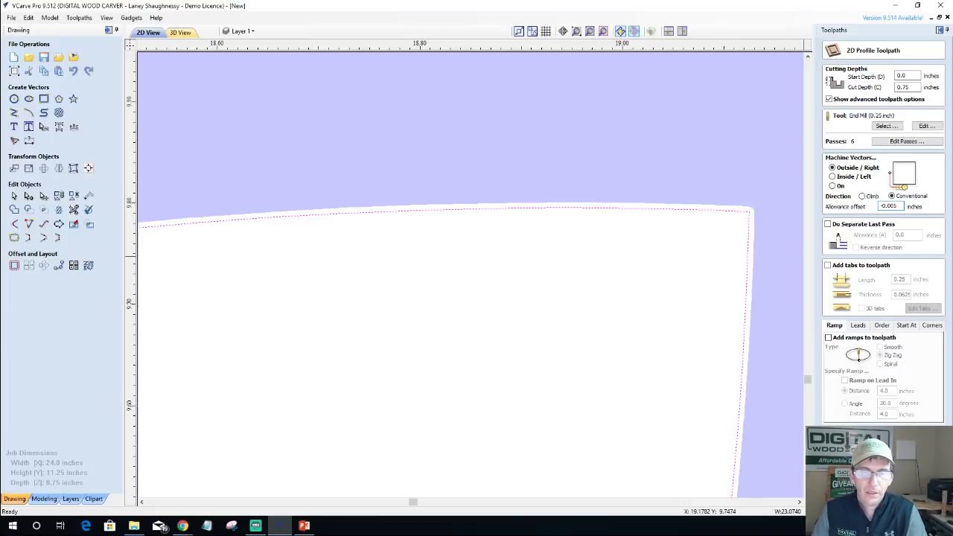
pyautogui.press('Return')
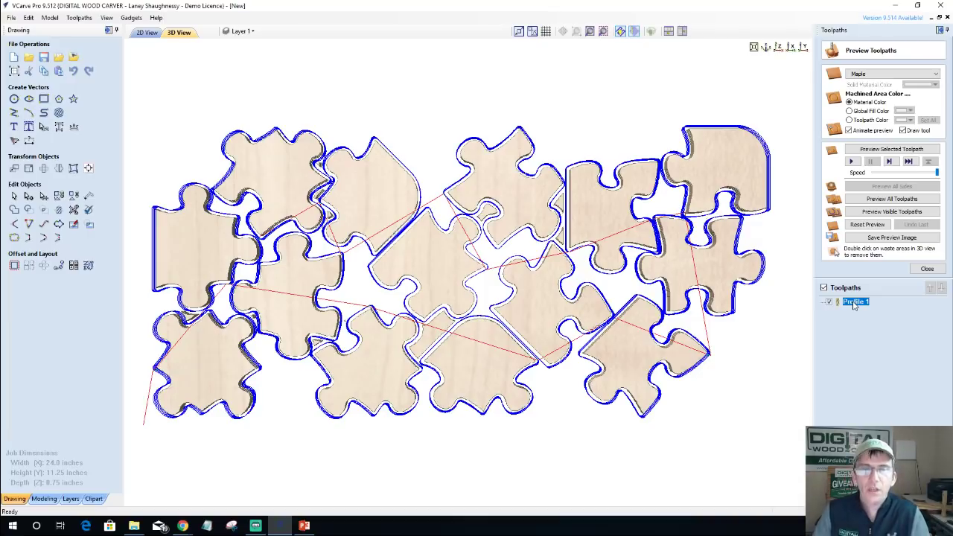
# Make Sheet 2 the active nesting sheet and select all its puzzle pieces.
pyautogui.click(146, 33)
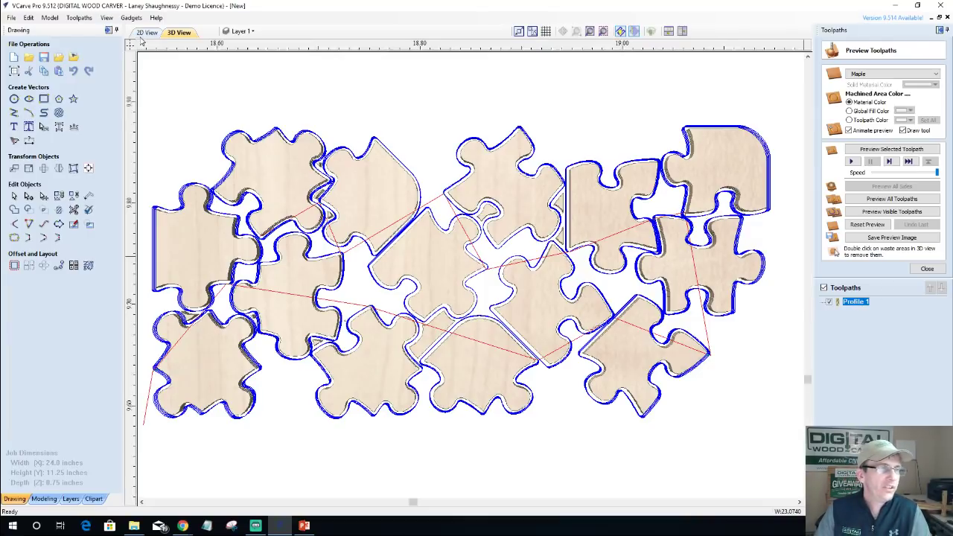
pyautogui.scroll(8, 618, 252)
pyautogui.scroll(-3, 621, 241)
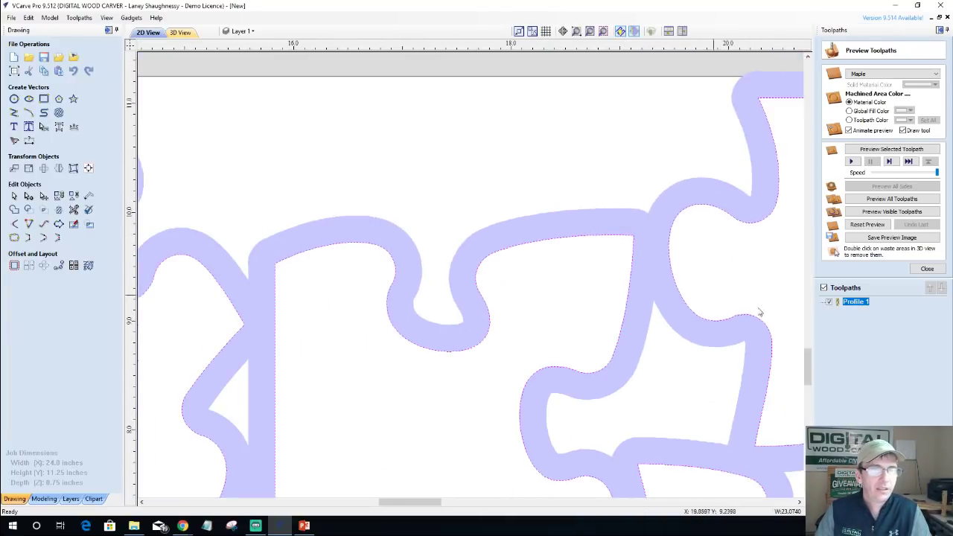
pyautogui.scroll(-8, 624, 221)
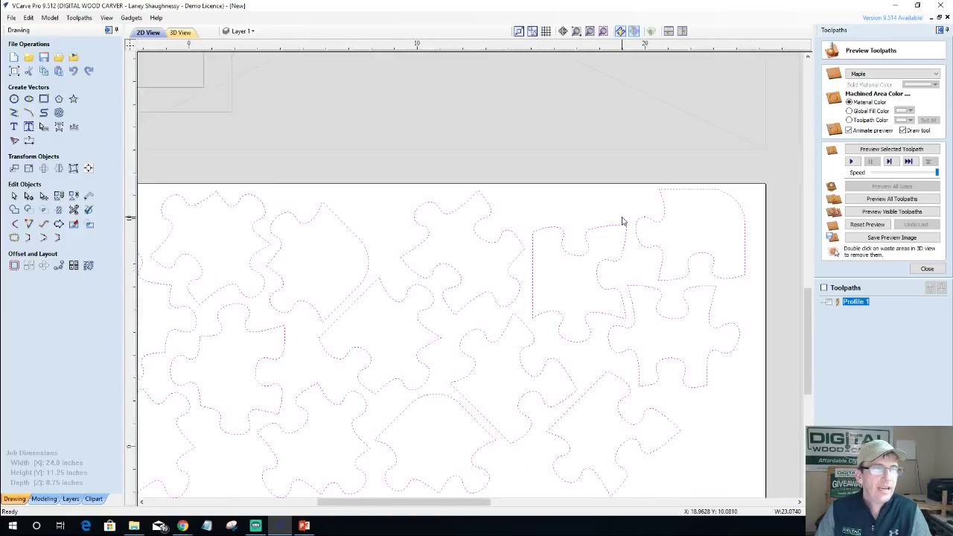
pyautogui.click(89, 266)
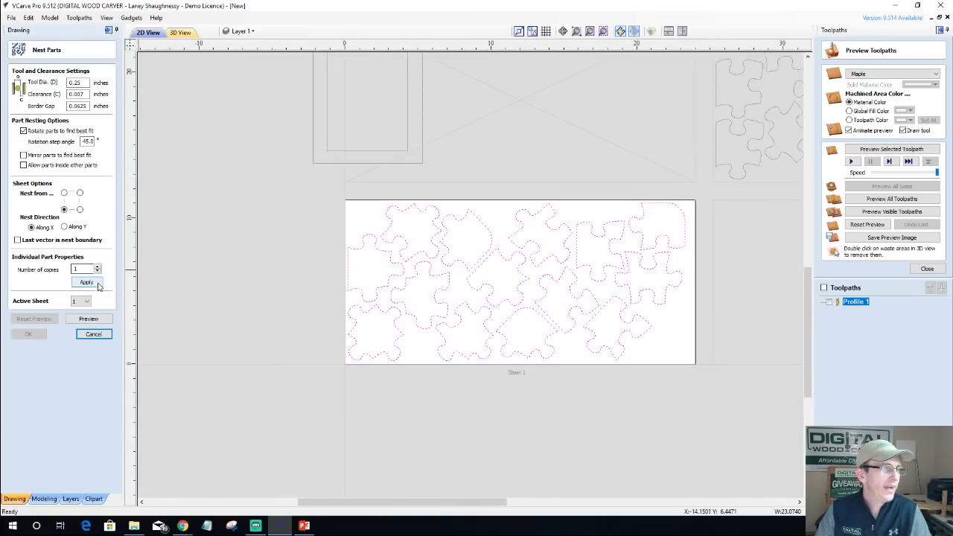
pyautogui.click(80, 301)
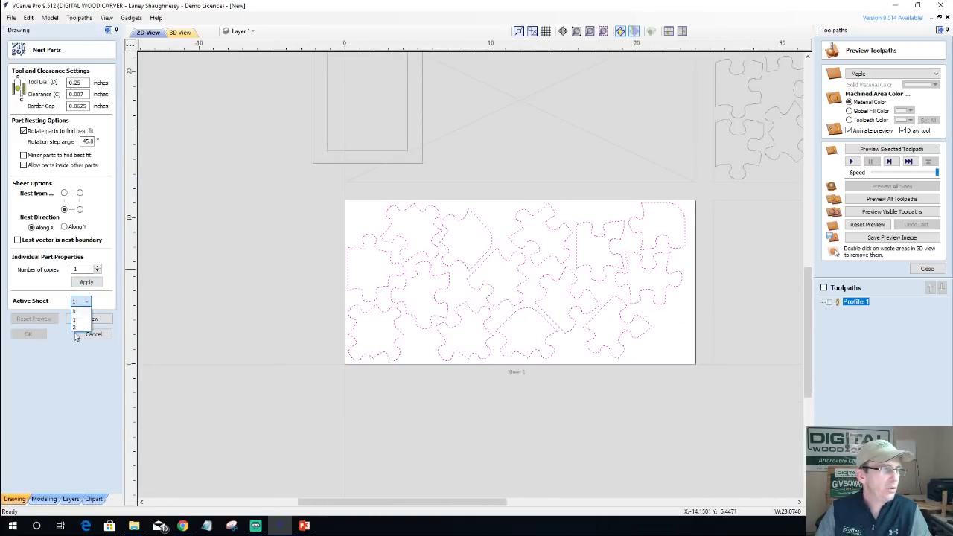
pyautogui.click(81, 320)
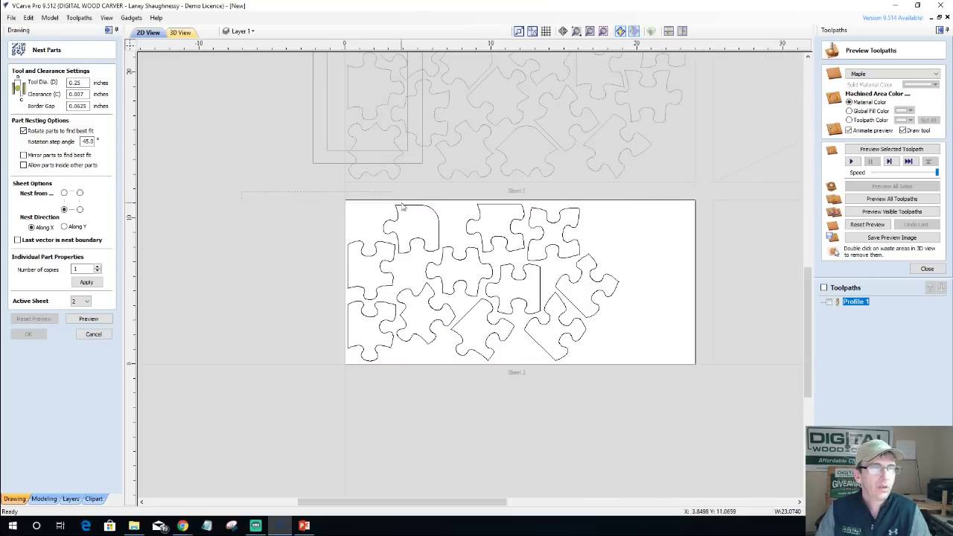
pyautogui.hotkey('ctrl', 'a')
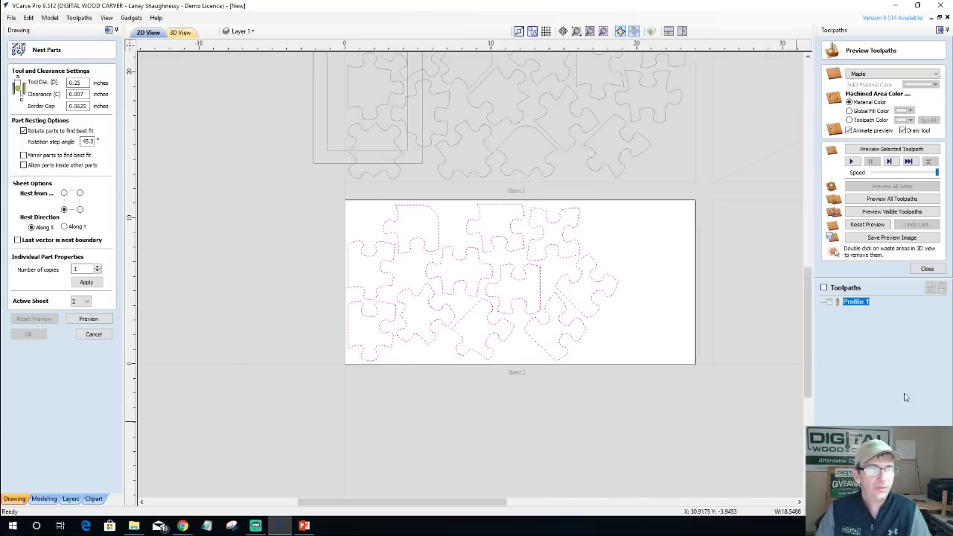
# Create a new profile toolpath with a -0.005 allowance offset and calculate it.
pyautogui.click(928, 269)
pyautogui.click(830, 104)
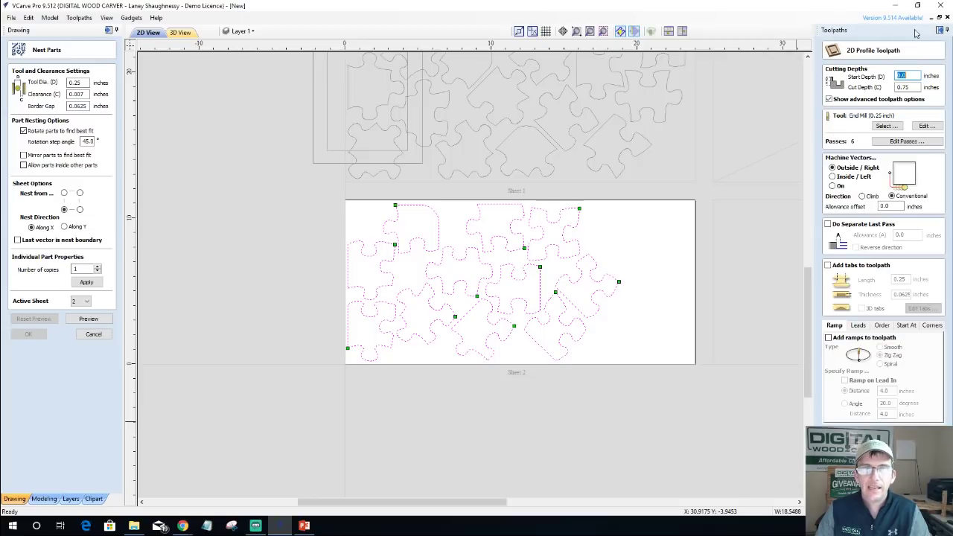
pyautogui.click(890, 206)
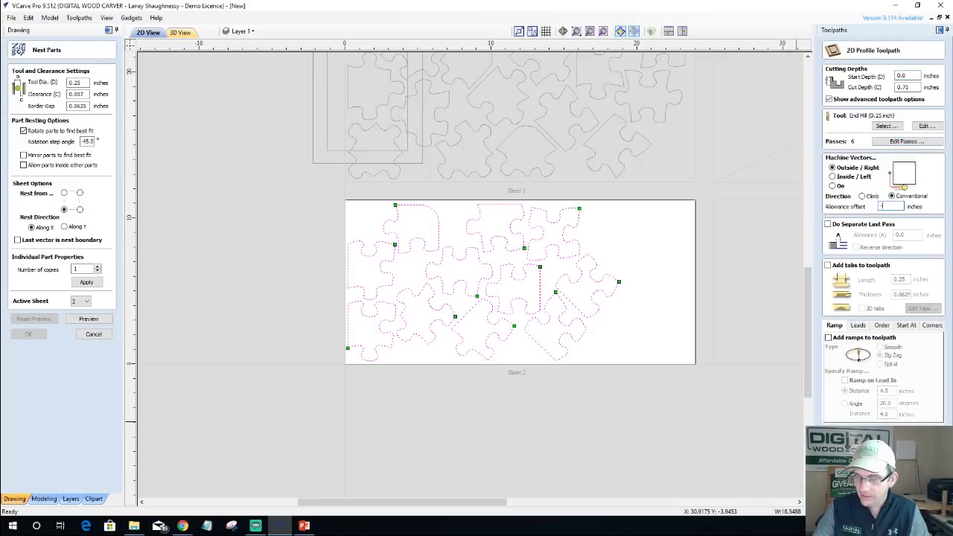
pyautogui.write('-.005')
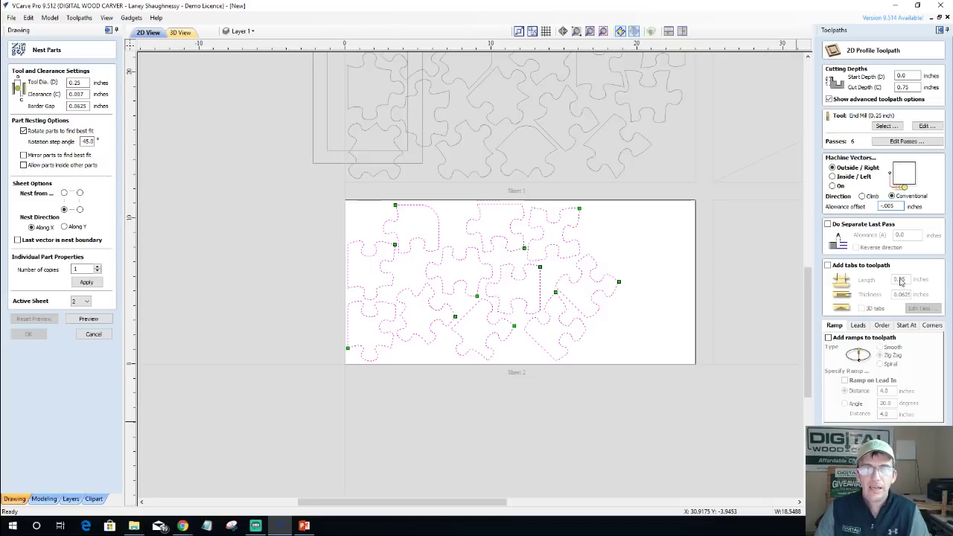
pyautogui.click(850, 447)
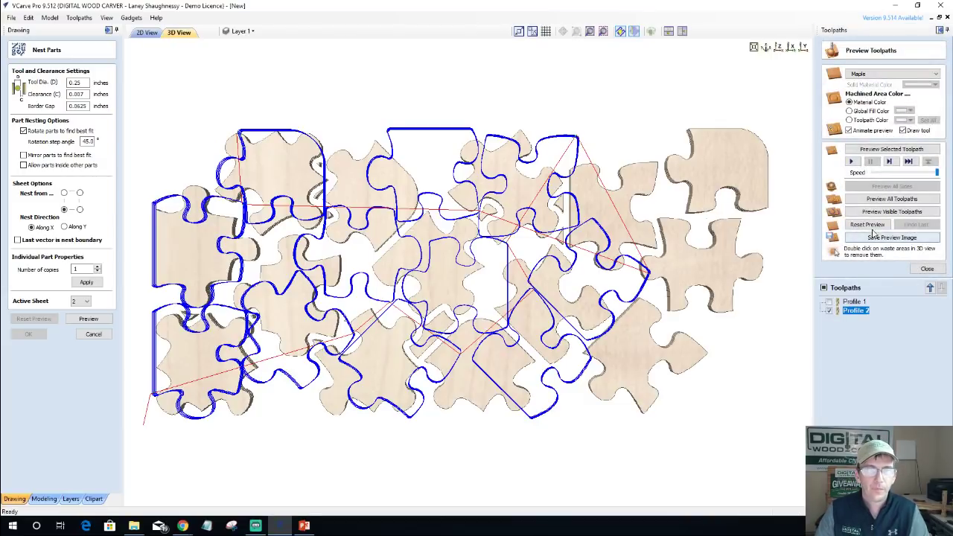
# Reset the preview, simulate Profile 2 cutting the Sheet 2 pieces, then close the preview panel.
pyautogui.click(871, 225)
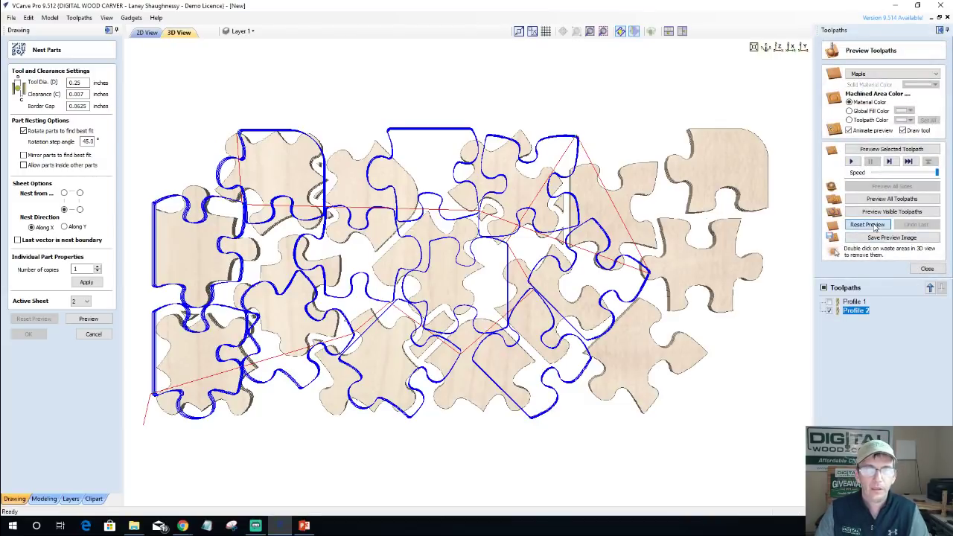
pyautogui.click(870, 151)
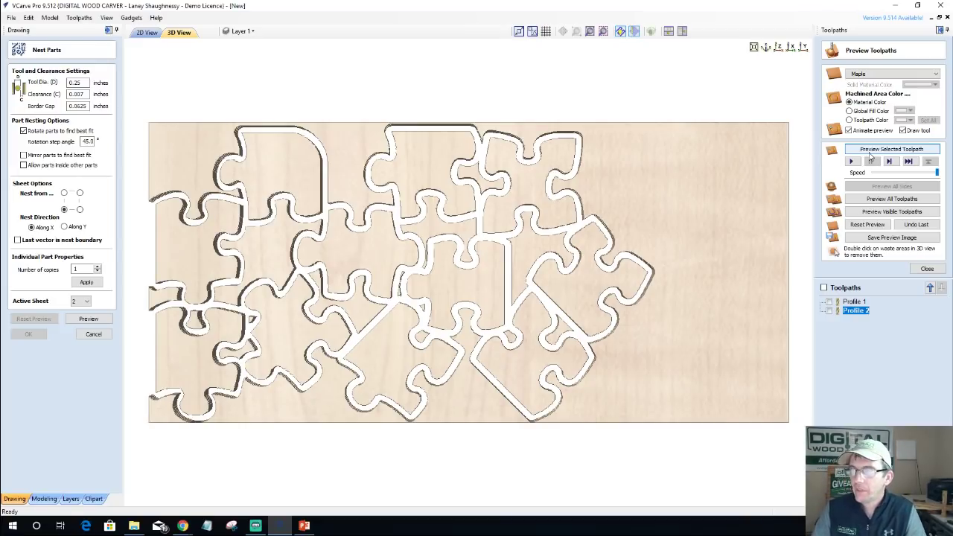
pyautogui.click(846, 149)
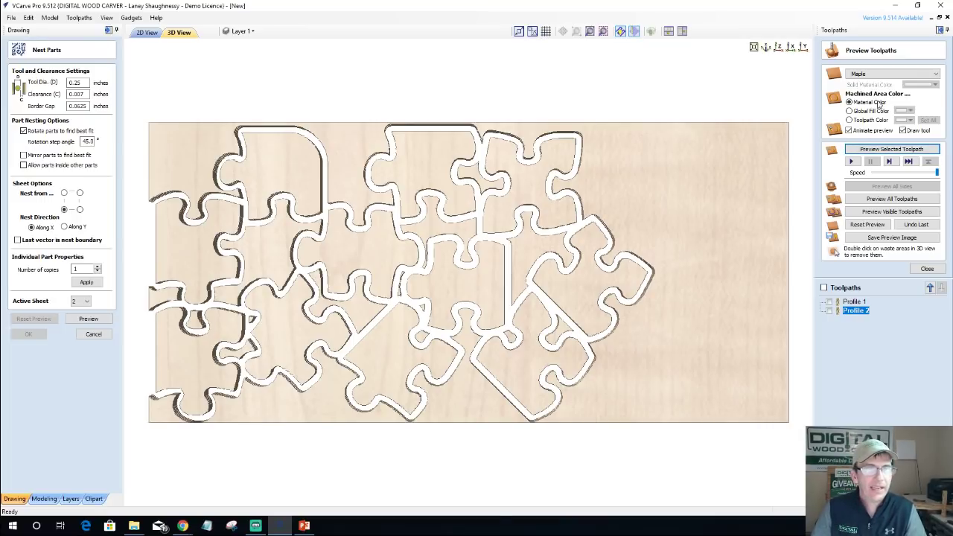
pyautogui.click(927, 268)
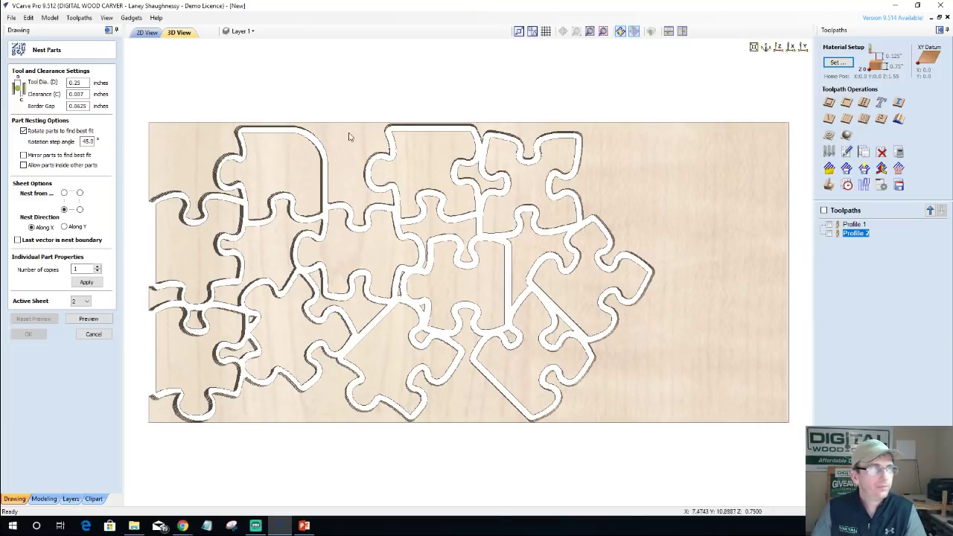
# Return to the 2D sheet view and deselect the Sheet 2 puzzle pieces.
pyautogui.click(147, 32)
pyautogui.scroll(-3, 511, 179)
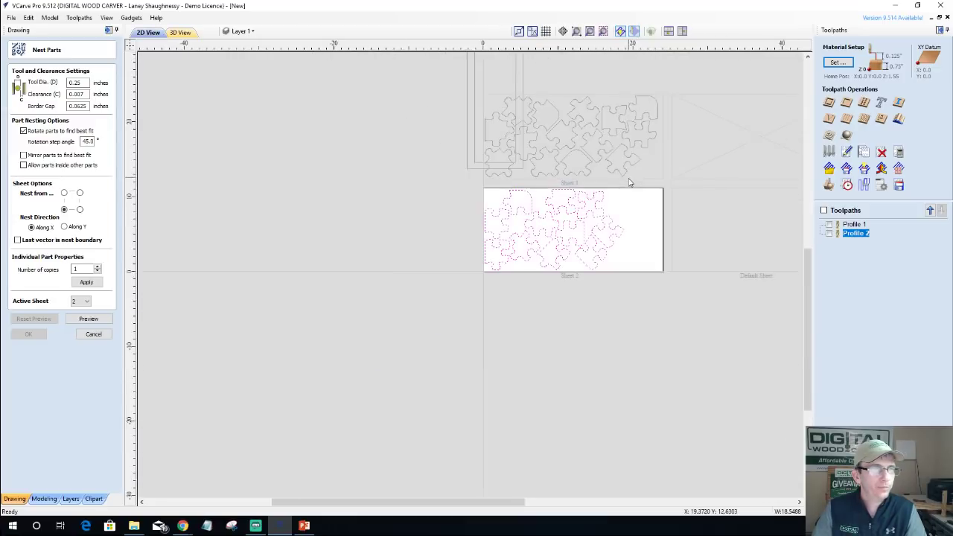
pyautogui.click(856, 232)
pyautogui.click(853, 233)
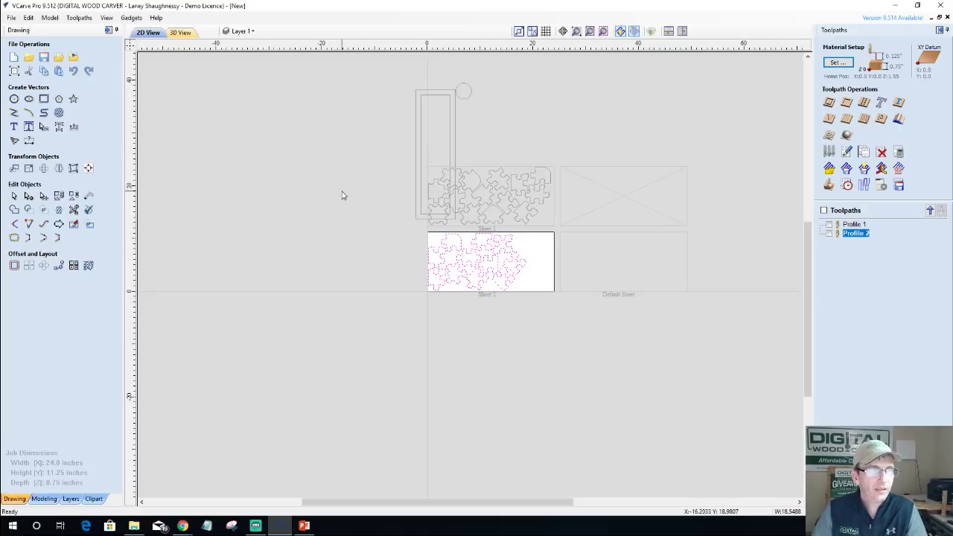
pyautogui.click(605, 266)
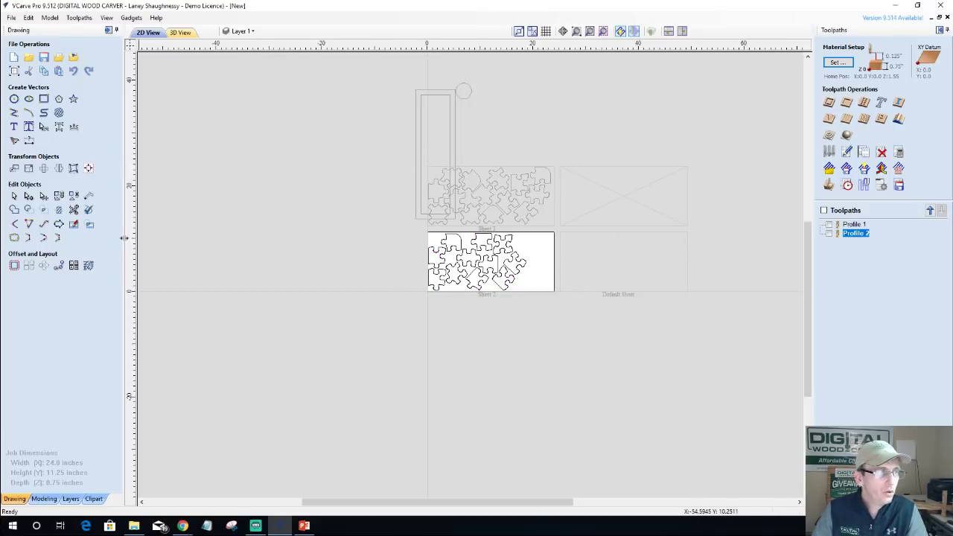
# Make the Default Sheet active and remove the leftover rectangle outline.
pyautogui.click(87, 265)
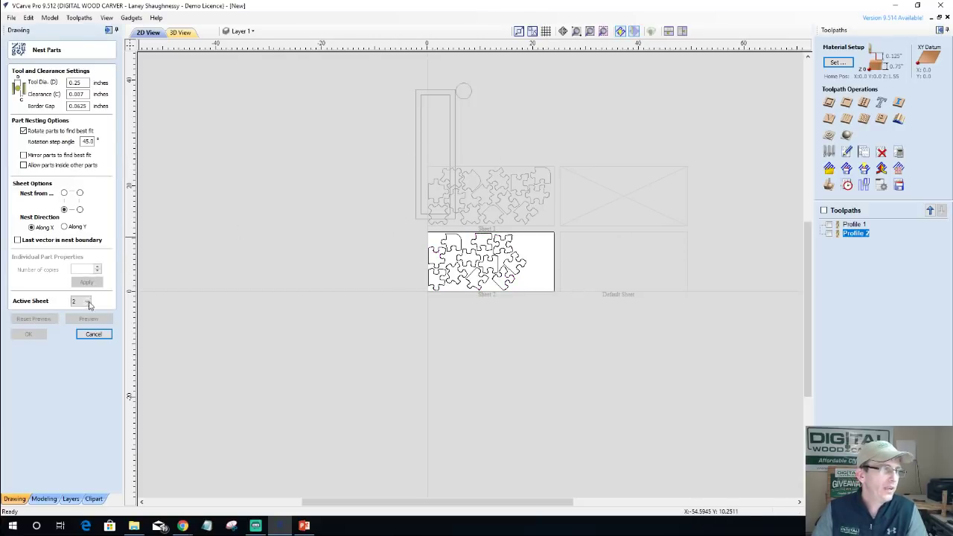
pyautogui.click(88, 301)
pyautogui.click(88, 311)
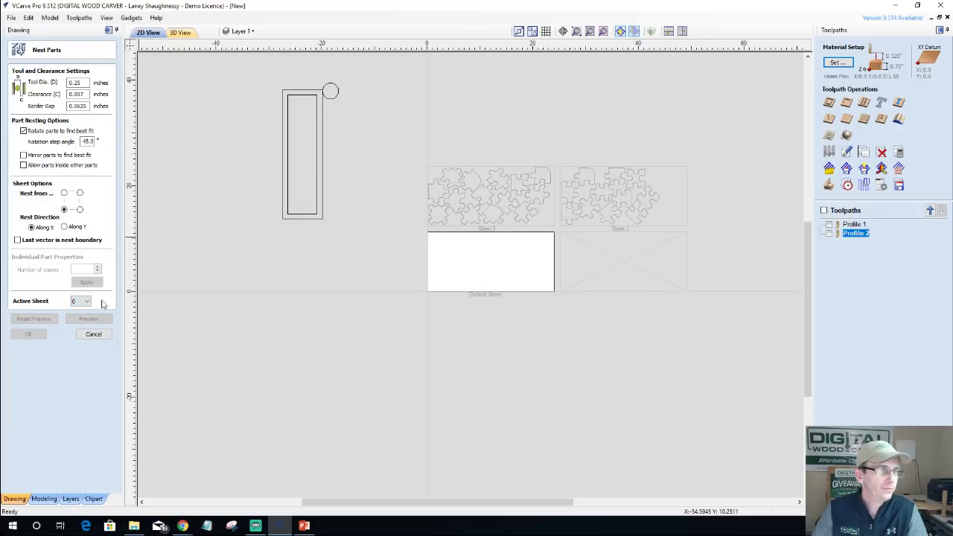
pyautogui.moveTo(250, 74); pyautogui.dragTo(381, 256)
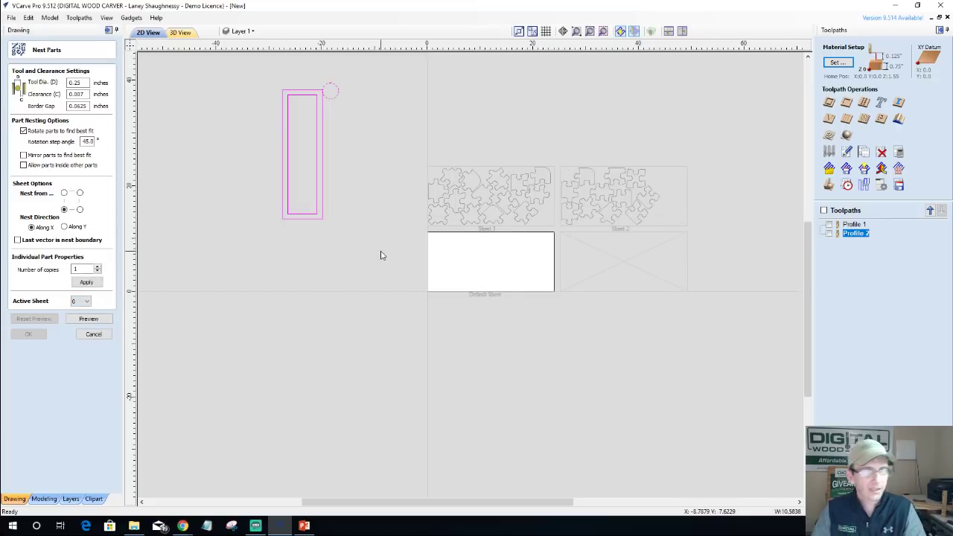
pyautogui.hotkey('ctrl', 'x')
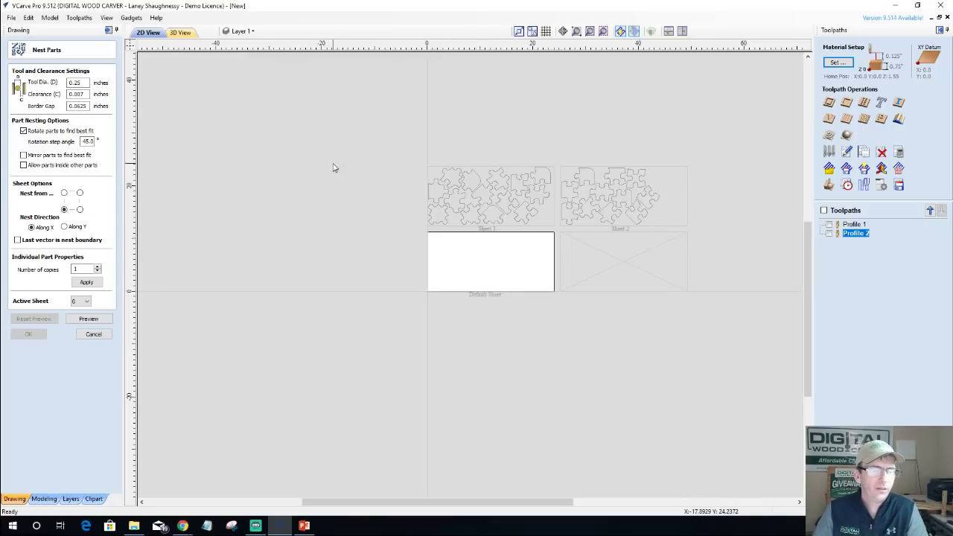
# Make Sheet 1 active again, leave nesting settings, and bring up VCarve Pro's taskbar jump list.
pyautogui.click(86, 304)
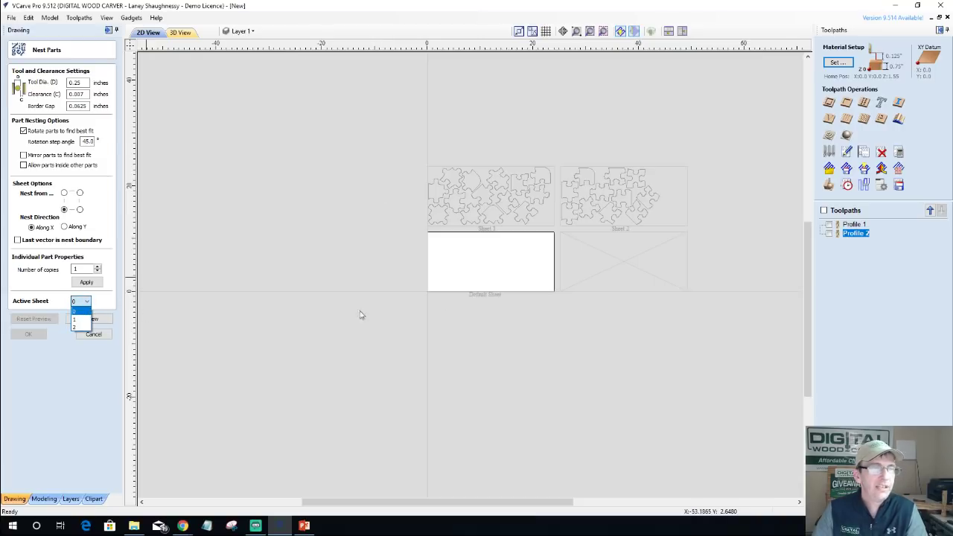
pyautogui.click(79, 319)
pyautogui.click(84, 302)
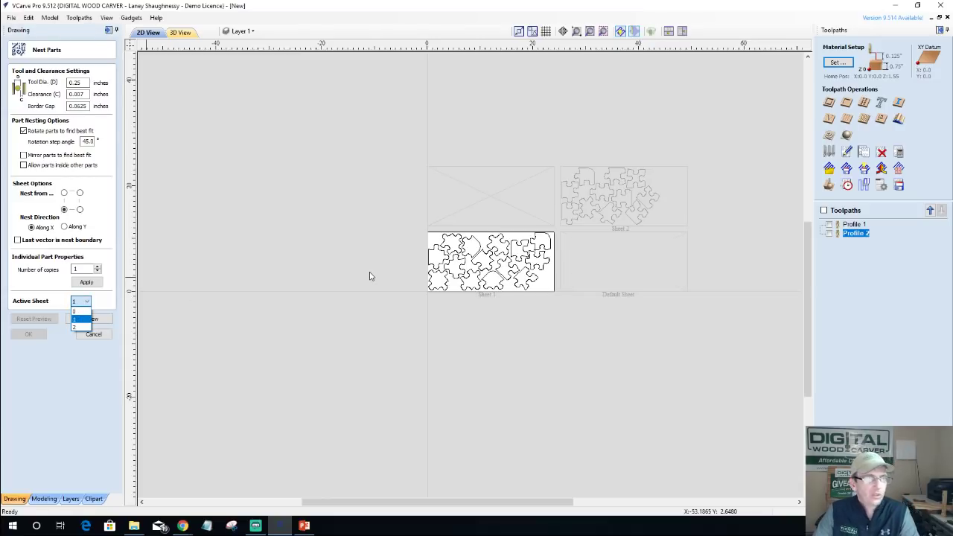
pyautogui.scroll(-1, 371, 274)
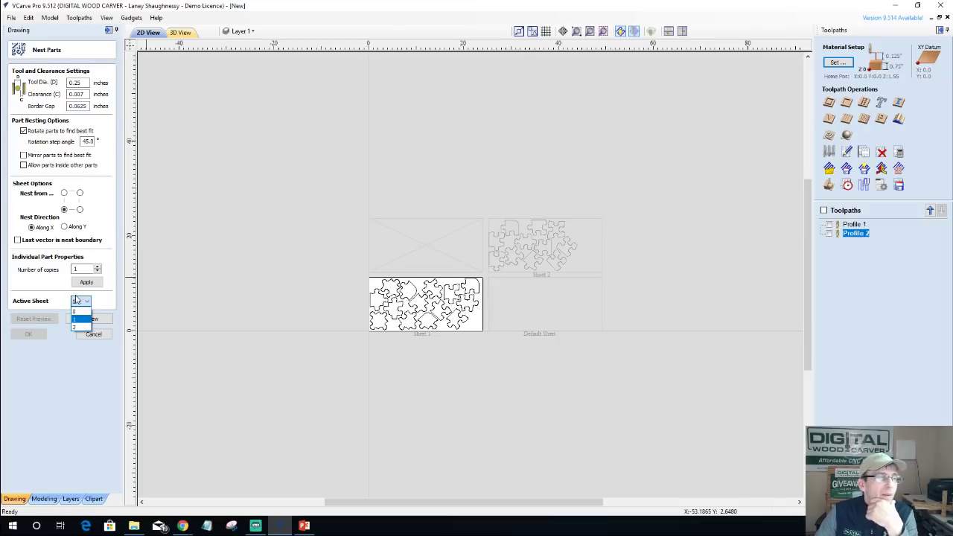
pyautogui.click(99, 337)
pyautogui.click(94, 334)
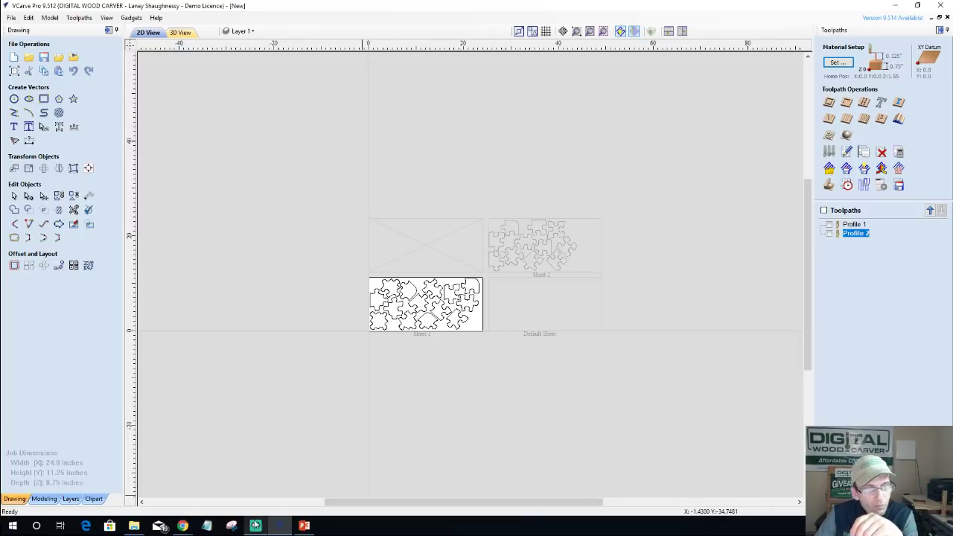
pyautogui.click(282, 526)
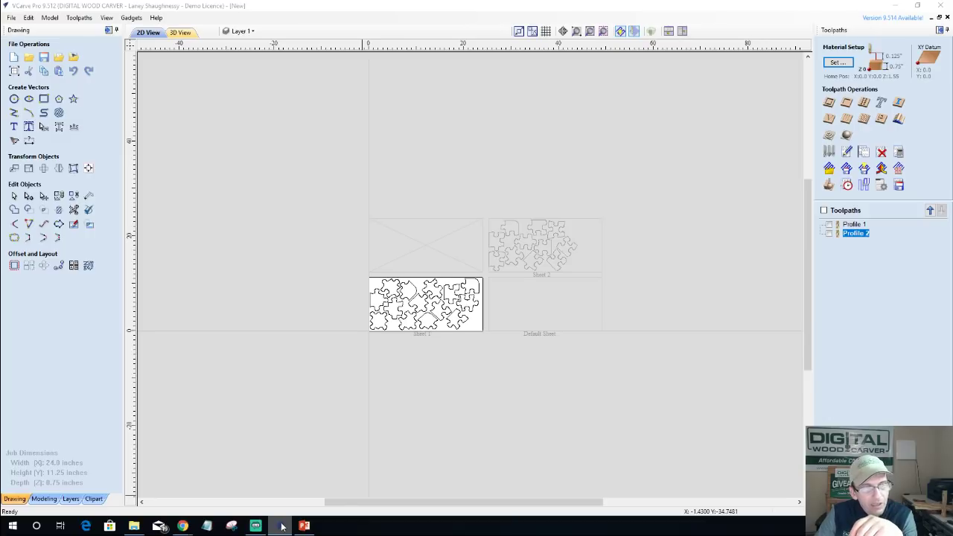
pyautogui.rightClick(283, 527)
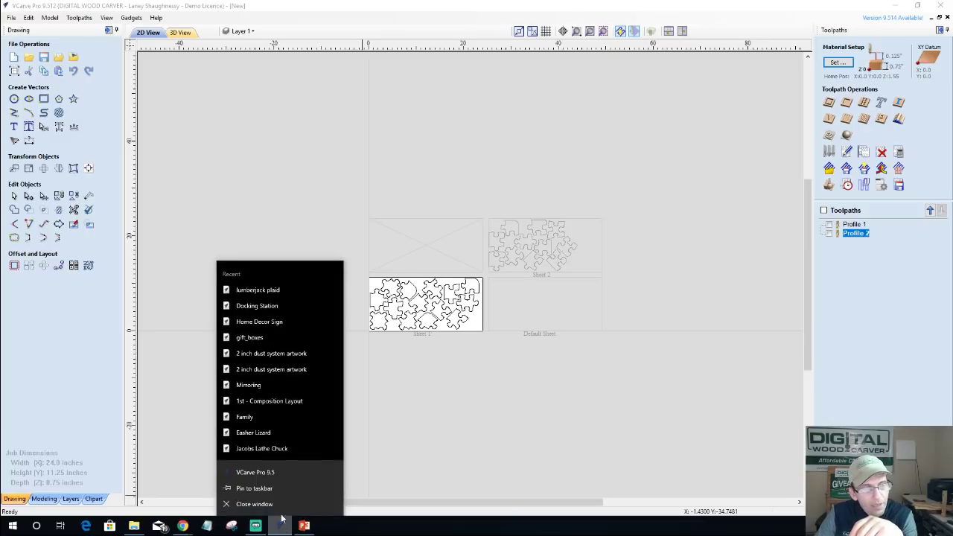
# Launch another VCarve Pro and create a blank 15 by 15 inch job with 0.75-inch material.
pyautogui.click(277, 472)
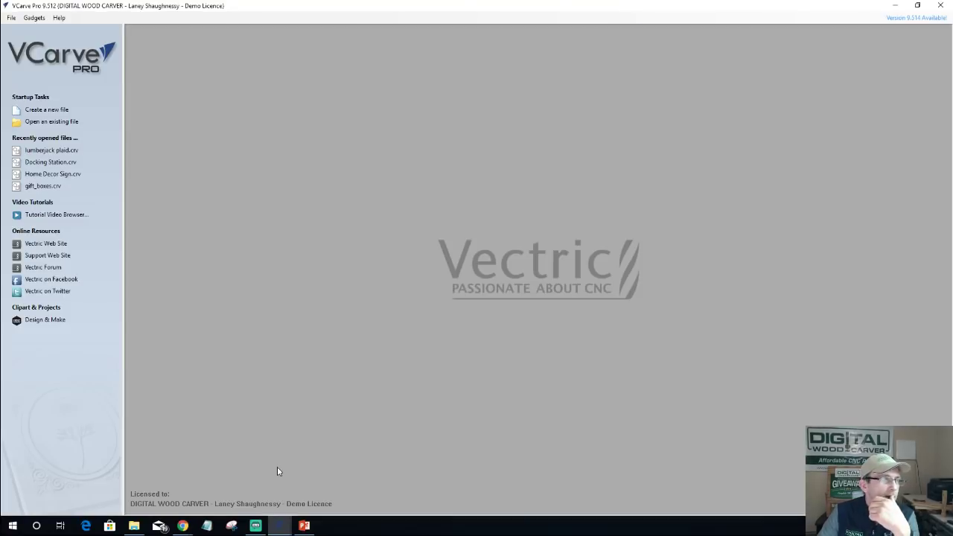
pyautogui.click(57, 110)
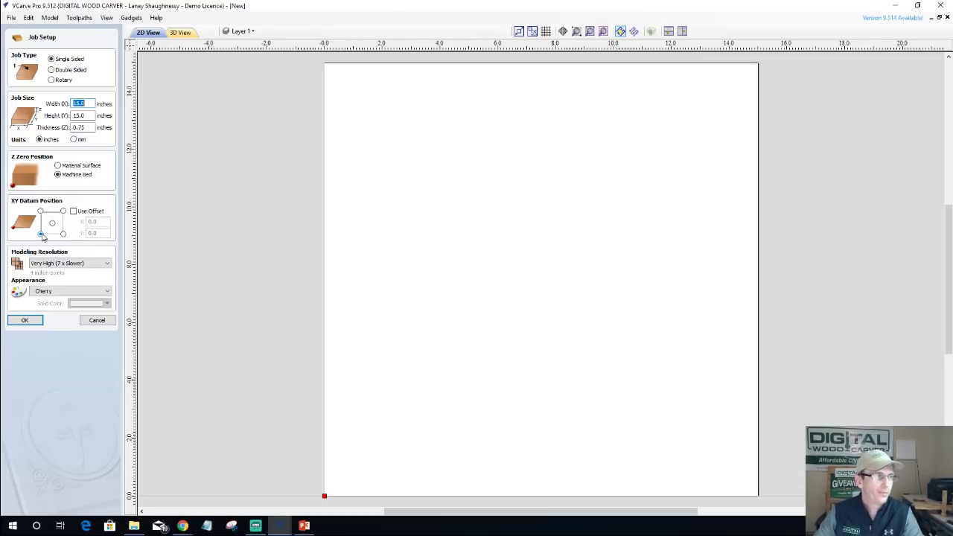
pyautogui.click(24, 320)
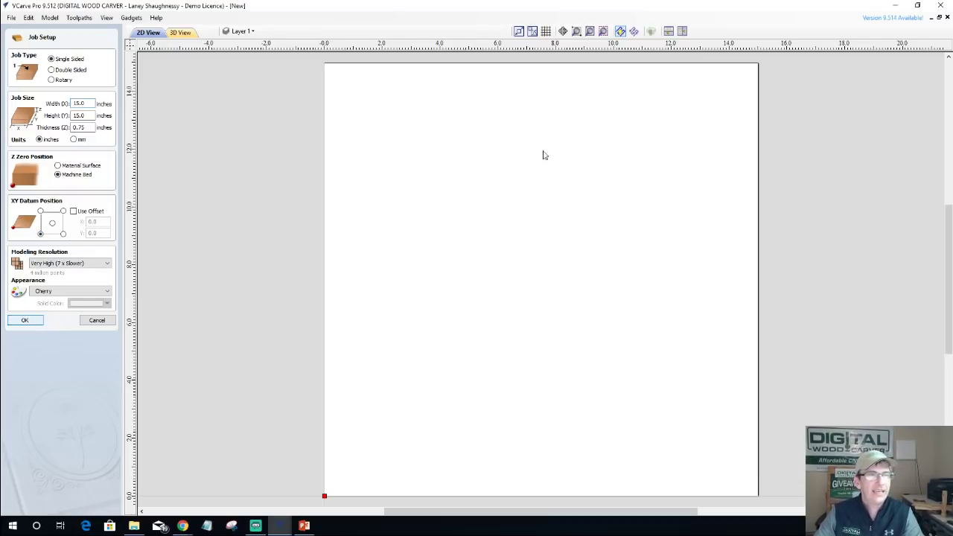
pyautogui.scroll(-3, 549, 142)
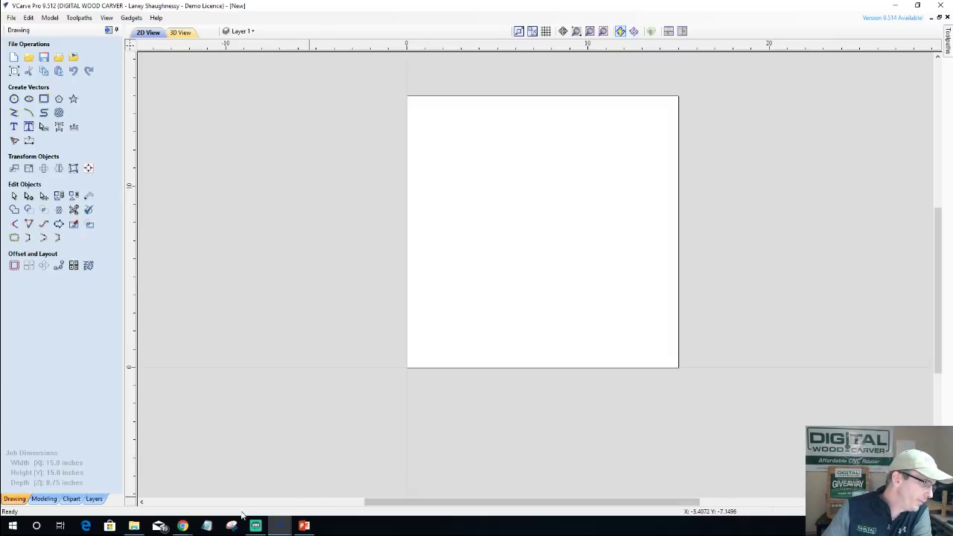
# In the puzzle job window, make sheet 0, the Default Sheet, active.
pyautogui.moveTo(274, 527)
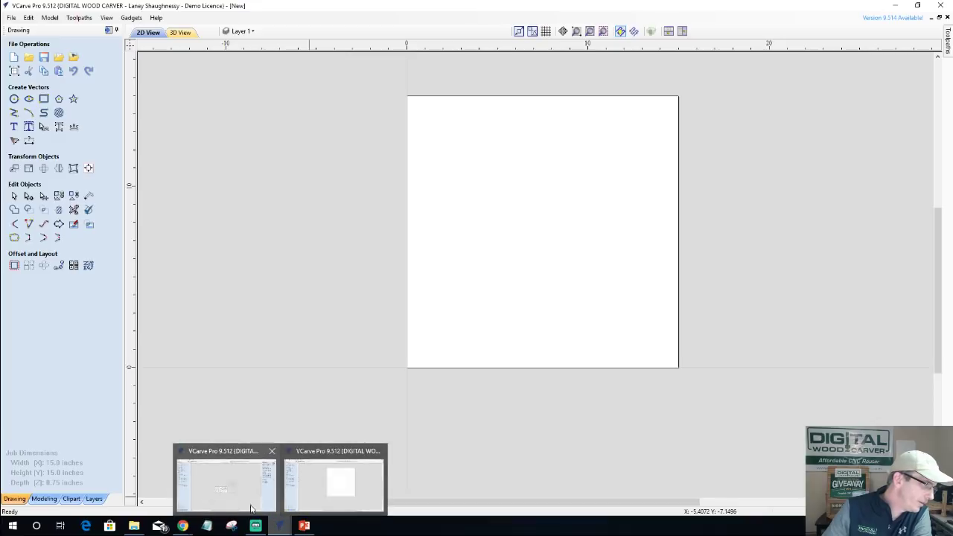
pyautogui.click(229, 503)
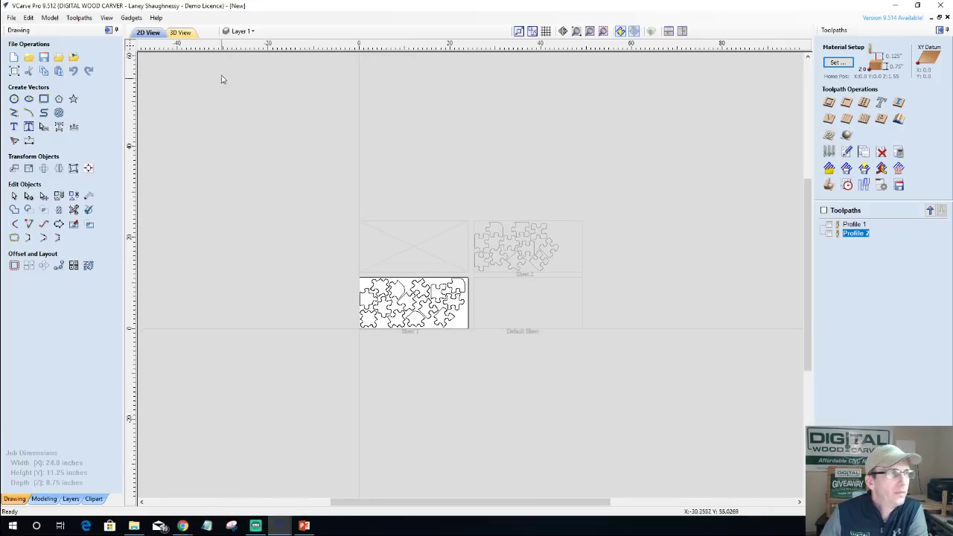
pyautogui.click(249, 31)
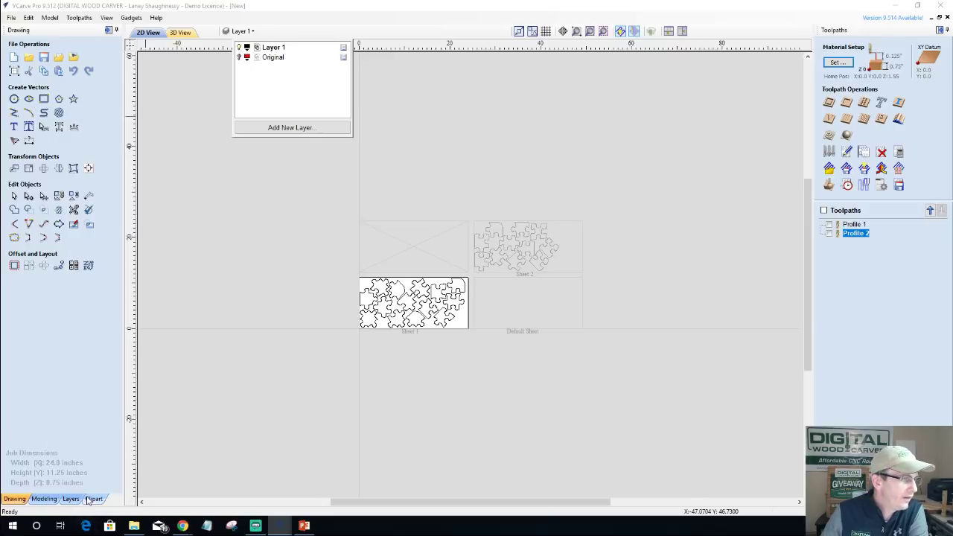
pyautogui.click(88, 265)
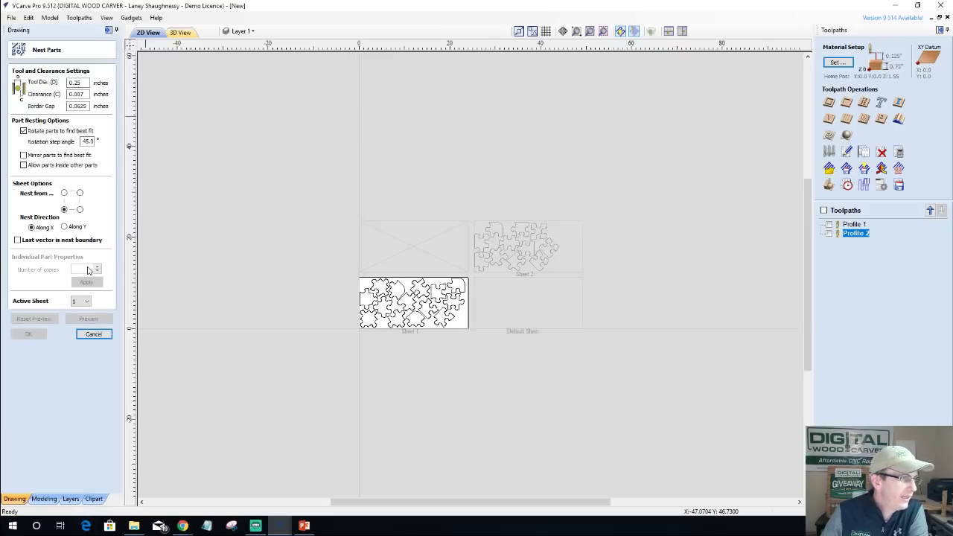
pyautogui.click(86, 302)
pyautogui.click(80, 312)
# Show the puzzle parts layer, copy all parts on the default sheet, and return to the new job.
pyautogui.click(270, 33)
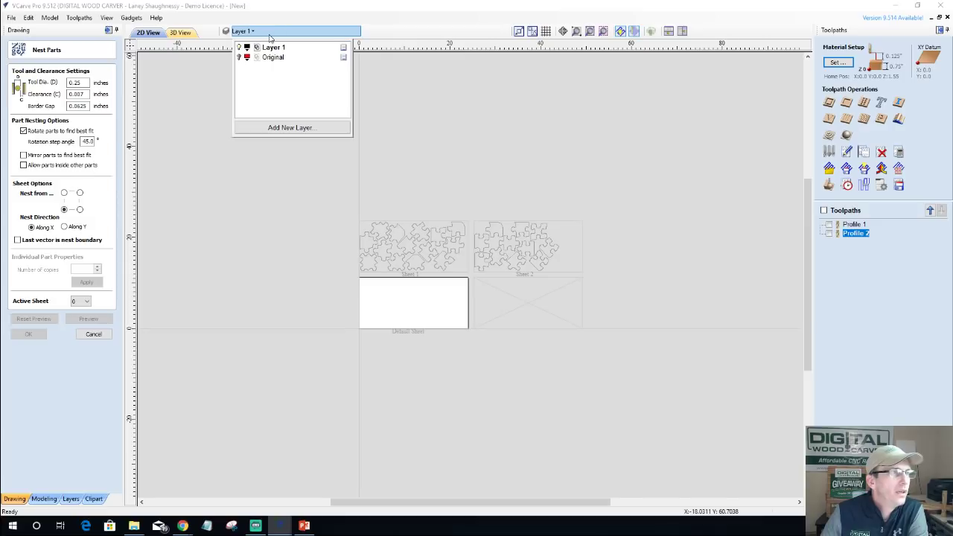
pyautogui.click(238, 47)
pyautogui.click(239, 57)
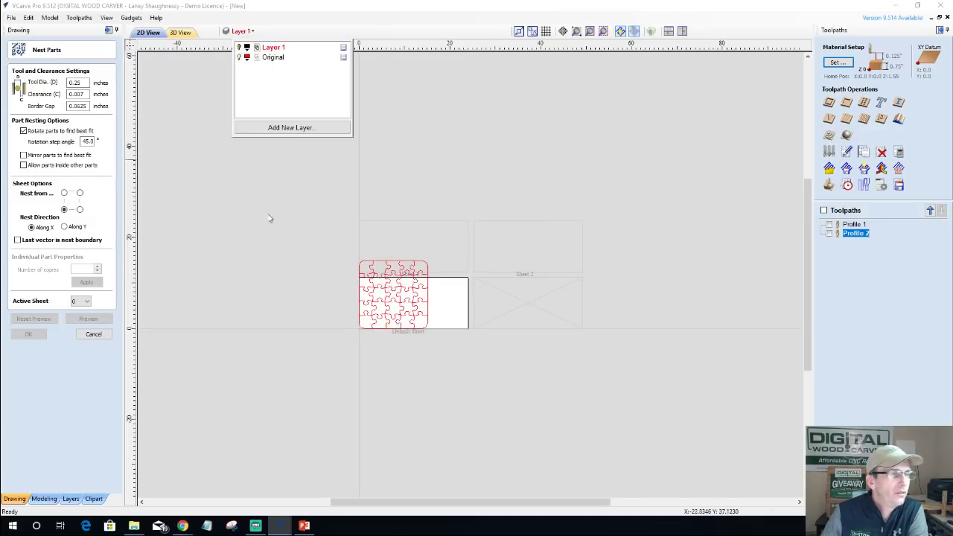
pyautogui.moveTo(315, 258); pyautogui.dragTo(452, 349)
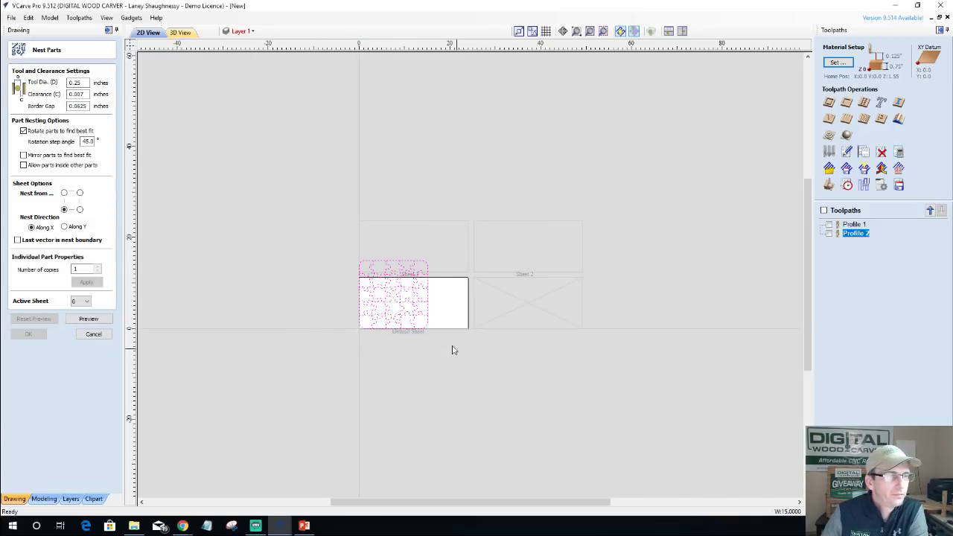
pyautogui.rightClick(369, 264)
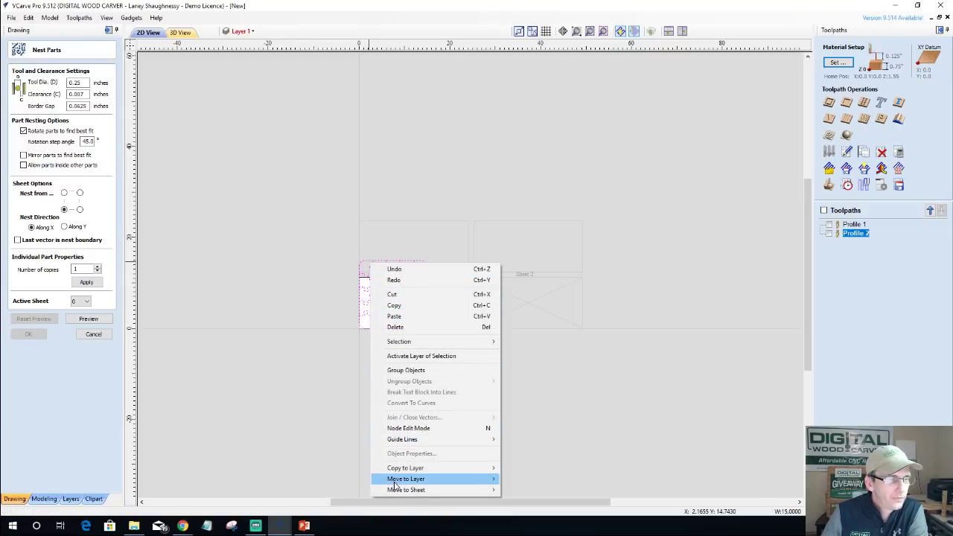
pyautogui.moveTo(402, 469)
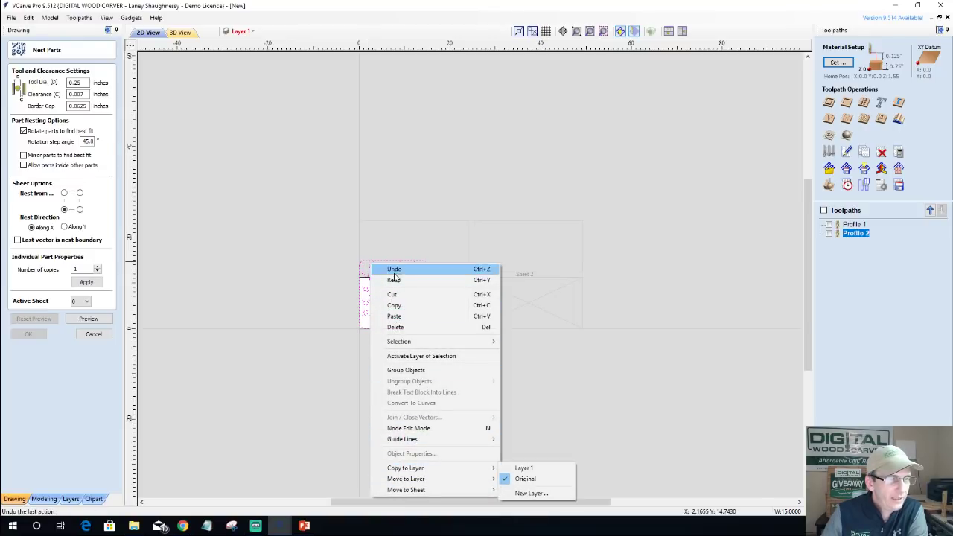
pyautogui.click(397, 308)
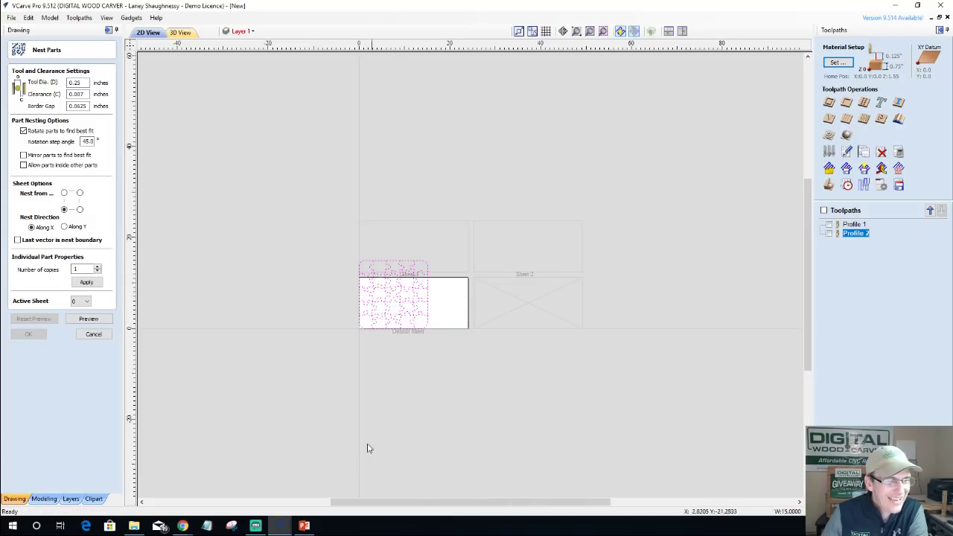
pyautogui.moveTo(284, 527)
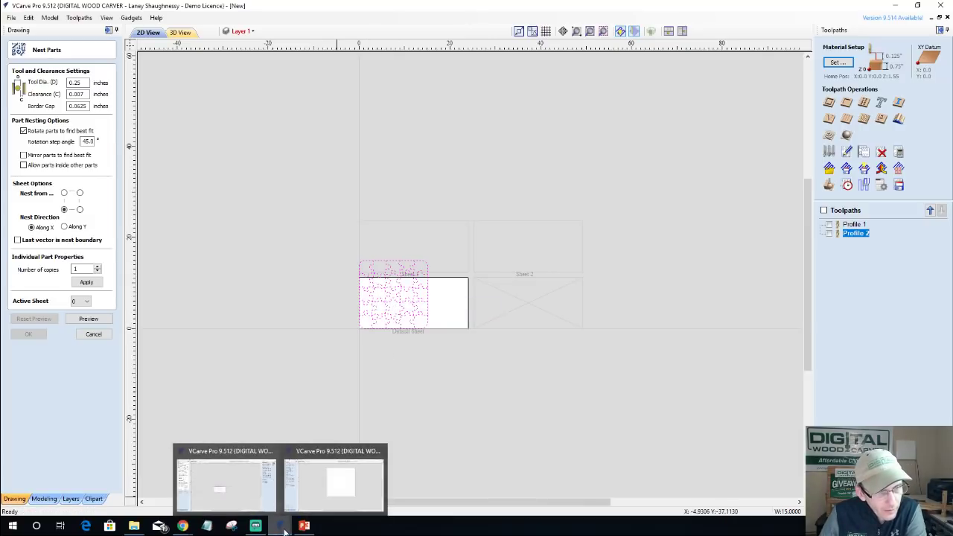
pyautogui.click(342, 489)
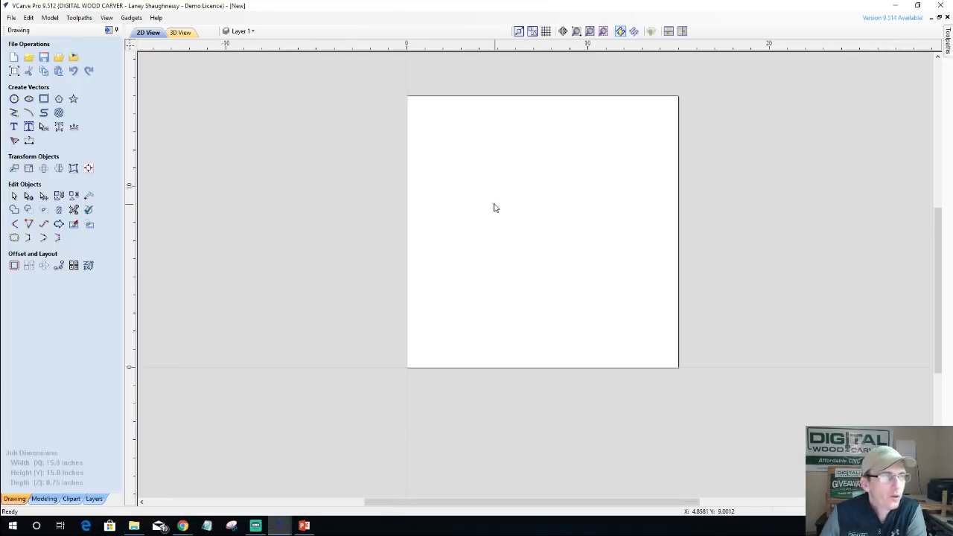
# Paste the puzzle pieces onto the sheet and offset them 0.25 in outward, deleting the originals.
pyautogui.rightClick(470, 206)
pyautogui.click(495, 256)
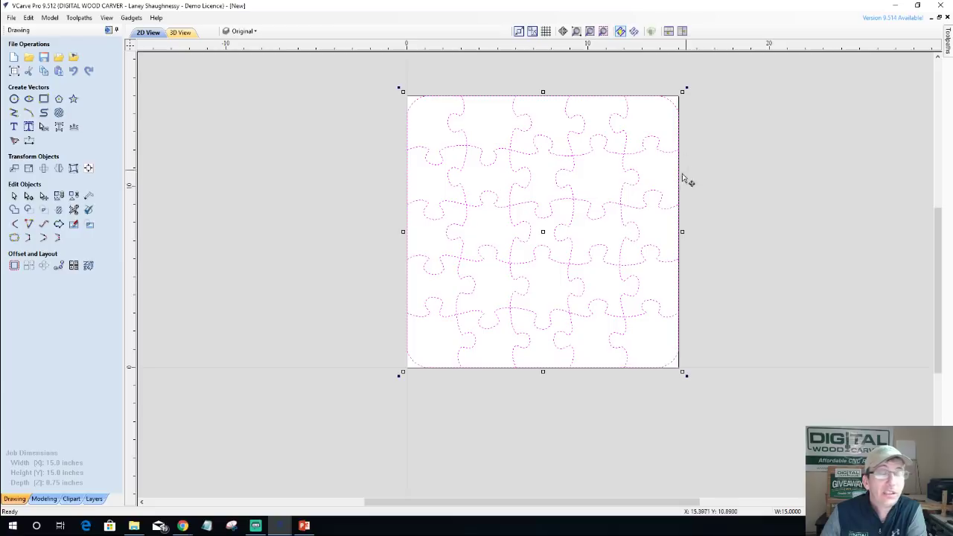
pyautogui.click(13, 268)
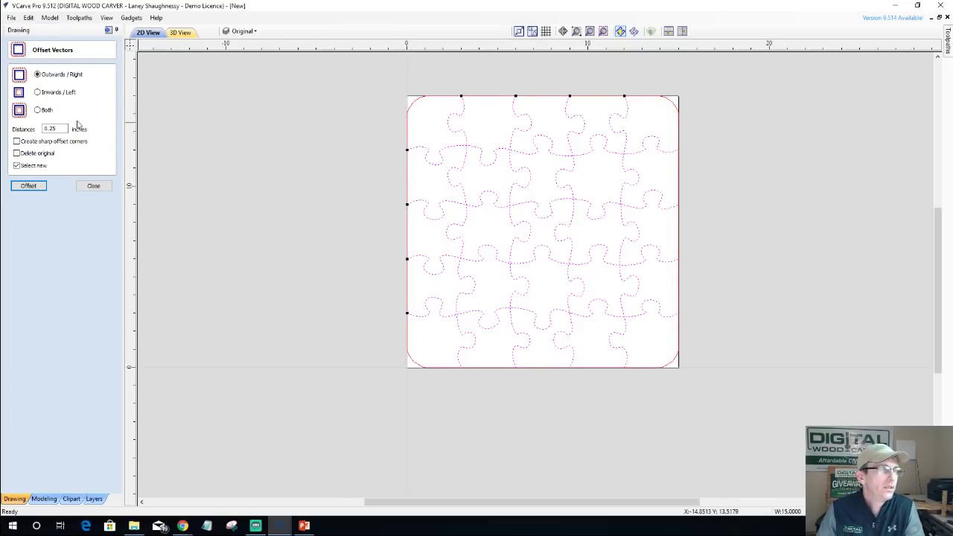
pyautogui.moveTo(74, 130); pyautogui.dragTo(3, 130)
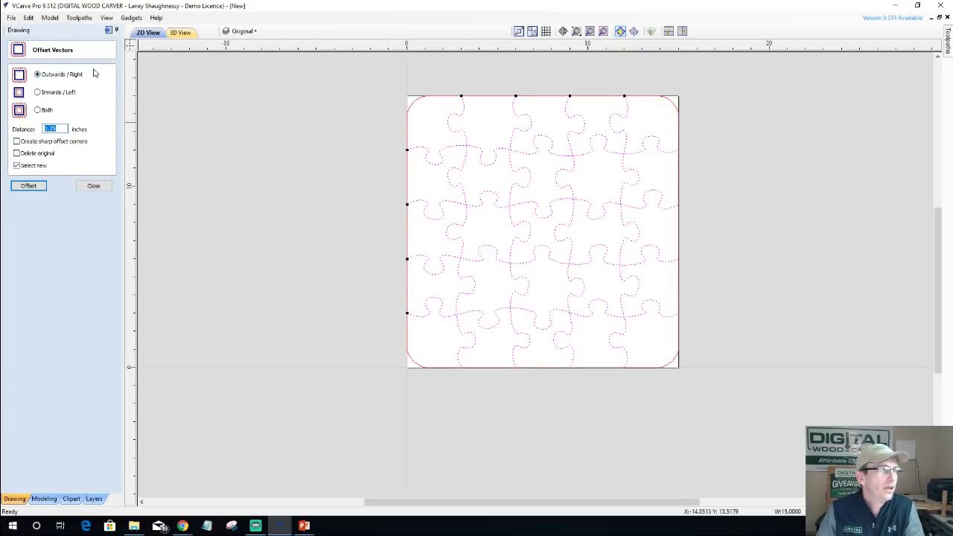
pyautogui.click(17, 153)
pyautogui.click(26, 187)
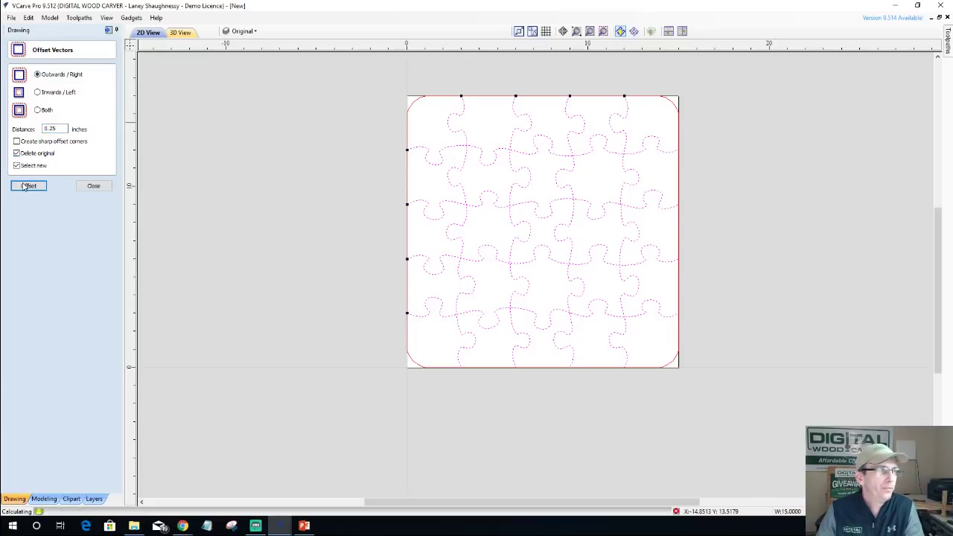
# Try 0.25 in inward offsets twice, then offset outward again before closing Offset Vectors.
pyautogui.click(43, 93)
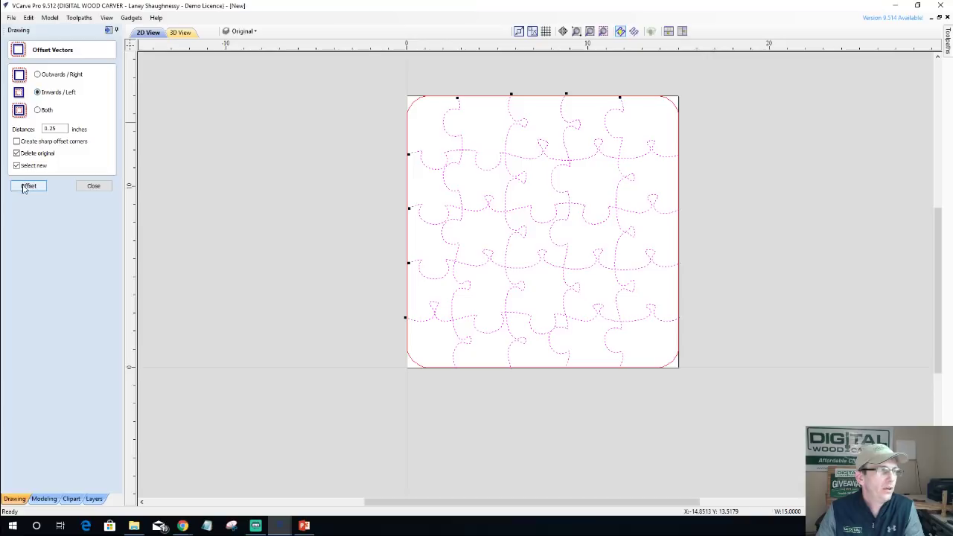
pyautogui.click(24, 187)
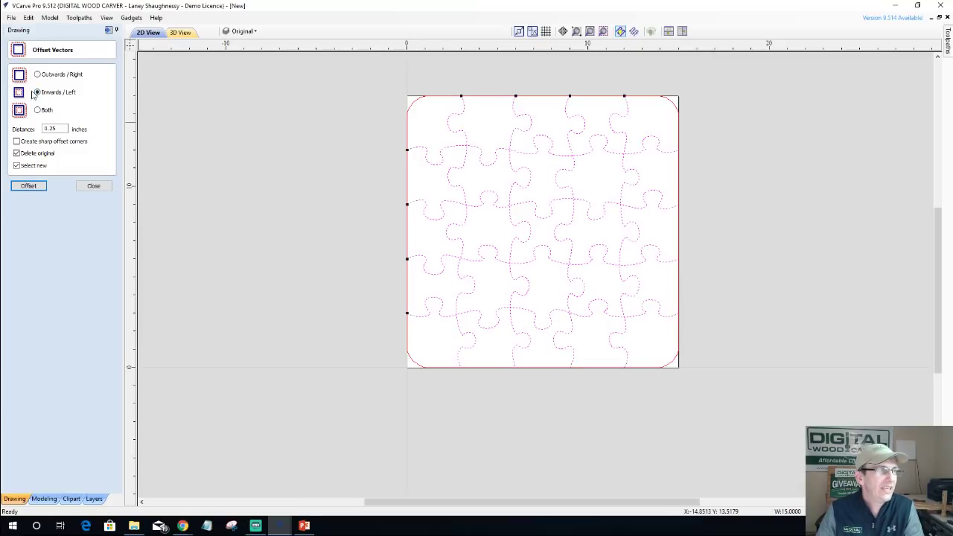
pyautogui.click(27, 186)
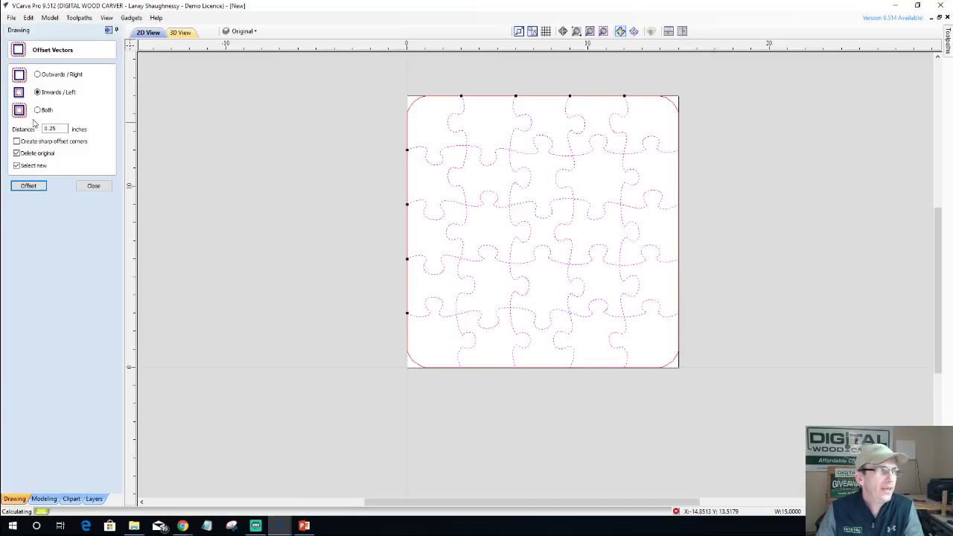
pyautogui.click(38, 74)
pyautogui.click(30, 187)
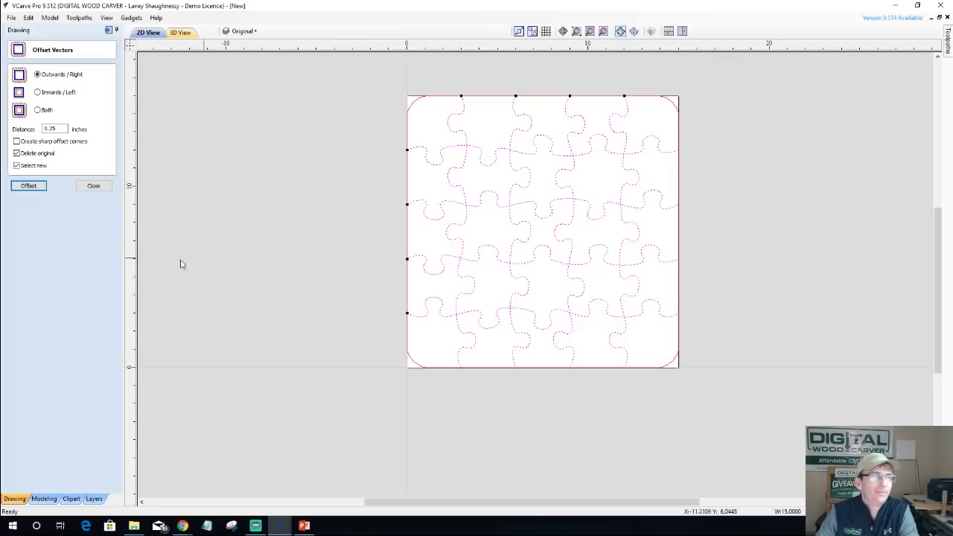
pyautogui.click(93, 186)
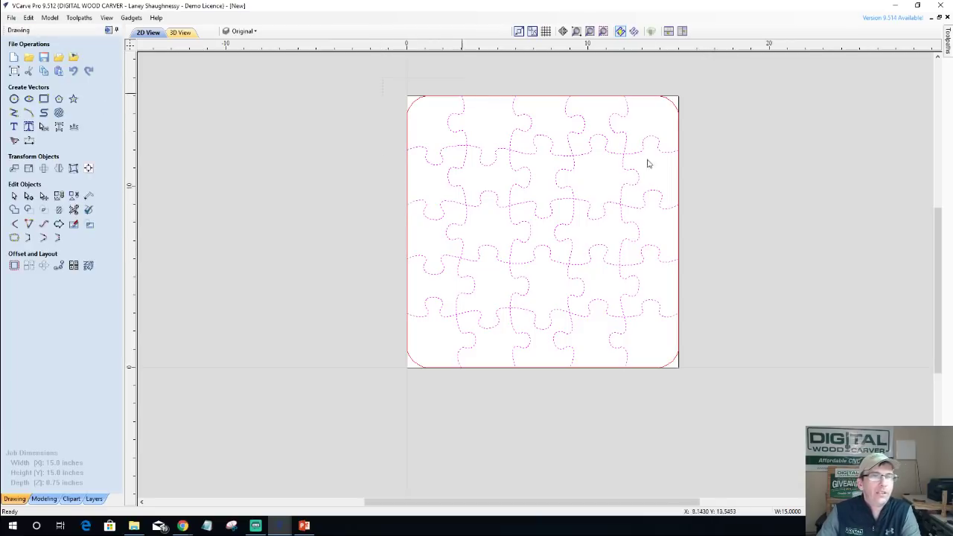
# Lock the Original layer holding the puzzle vectors and switch the active layer to Layer 1.
pyautogui.hotkey('ctrl', 'a')
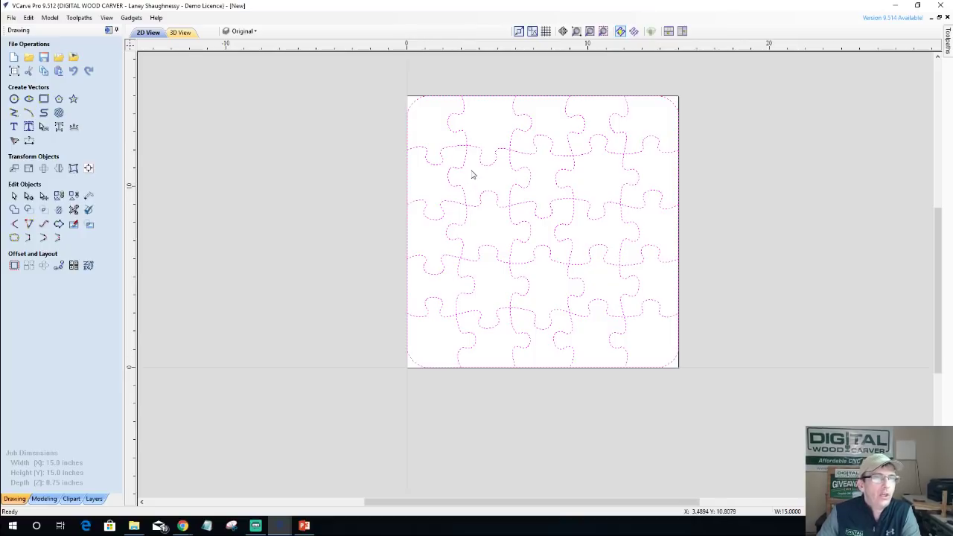
pyautogui.click(248, 33)
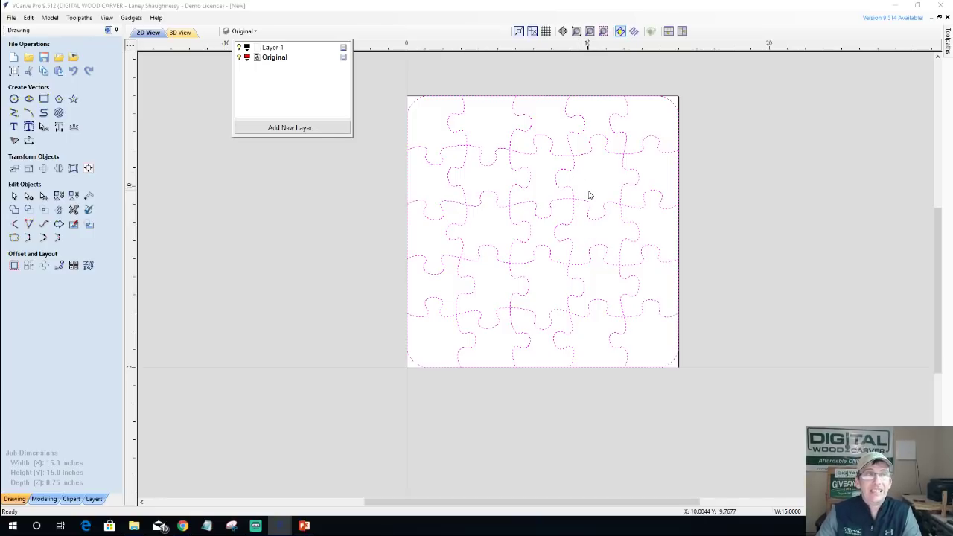
pyautogui.click(344, 58)
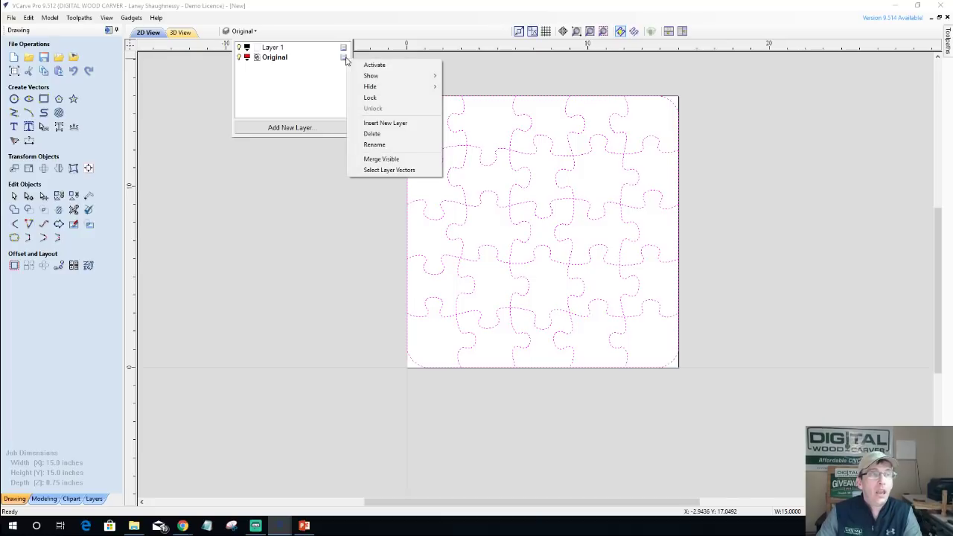
pyautogui.click(369, 99)
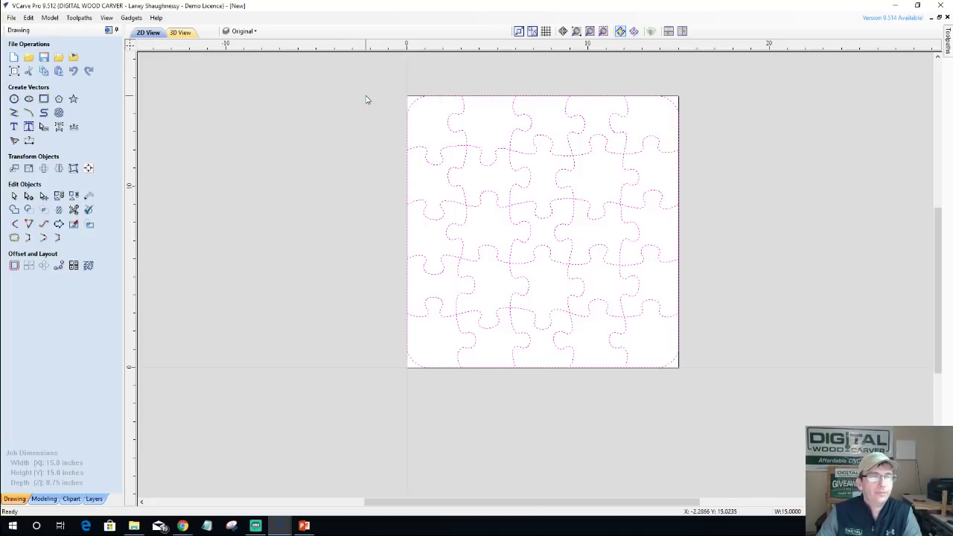
pyautogui.click(344, 139)
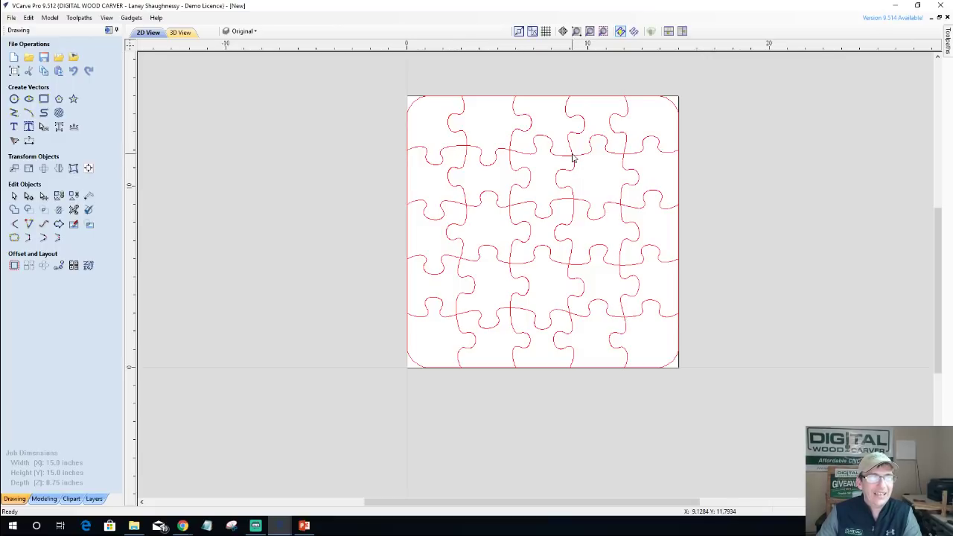
pyautogui.click(242, 31)
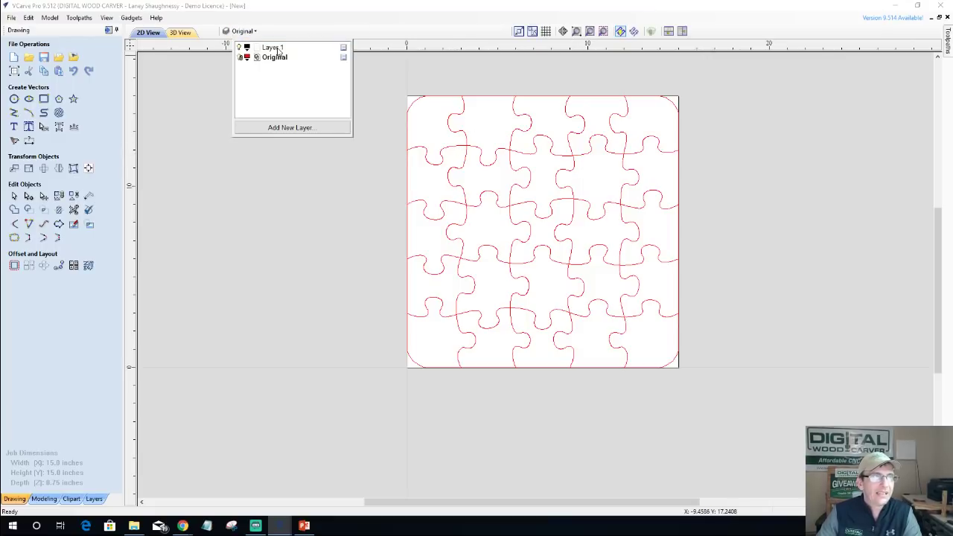
pyautogui.click(277, 50)
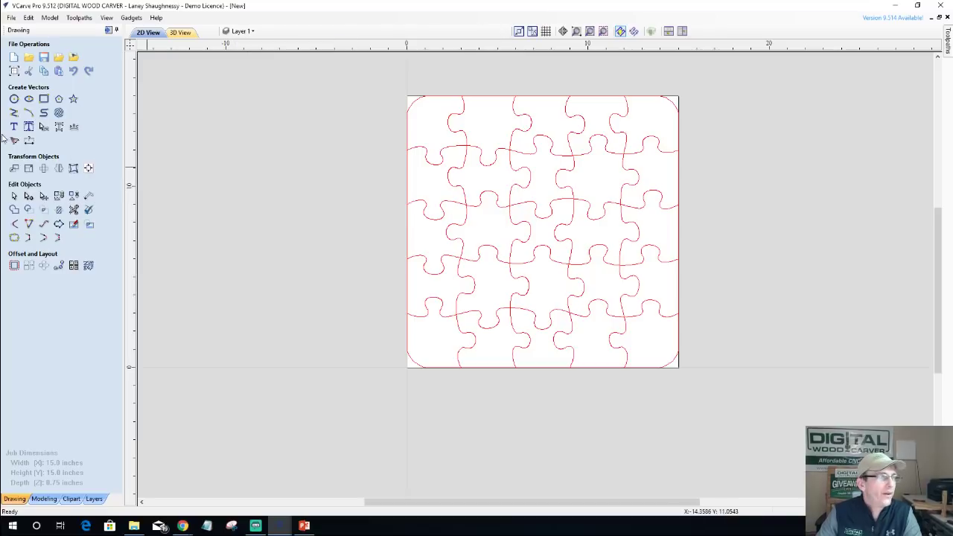
# Create a text object reading HELLO WORLD.
pyautogui.click(13, 127)
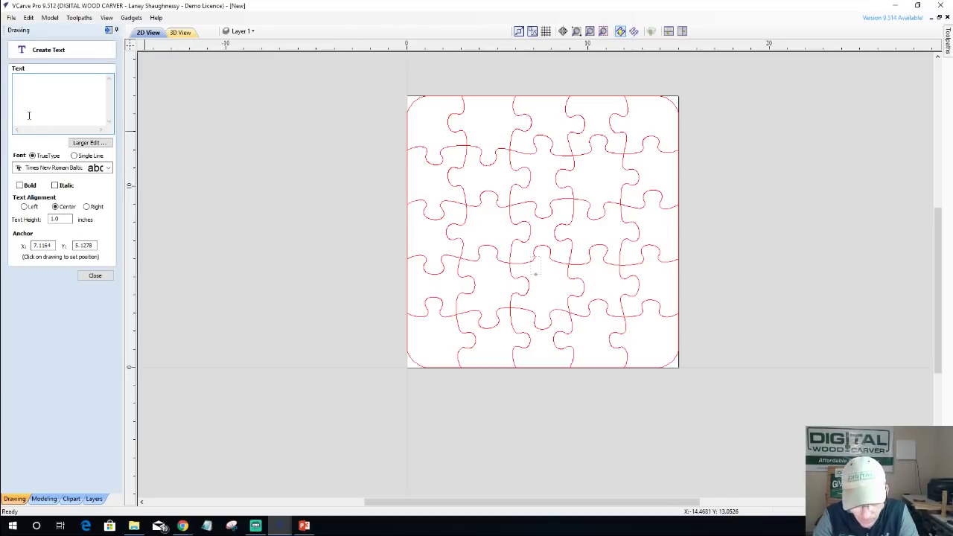
pyautogui.write('HE')
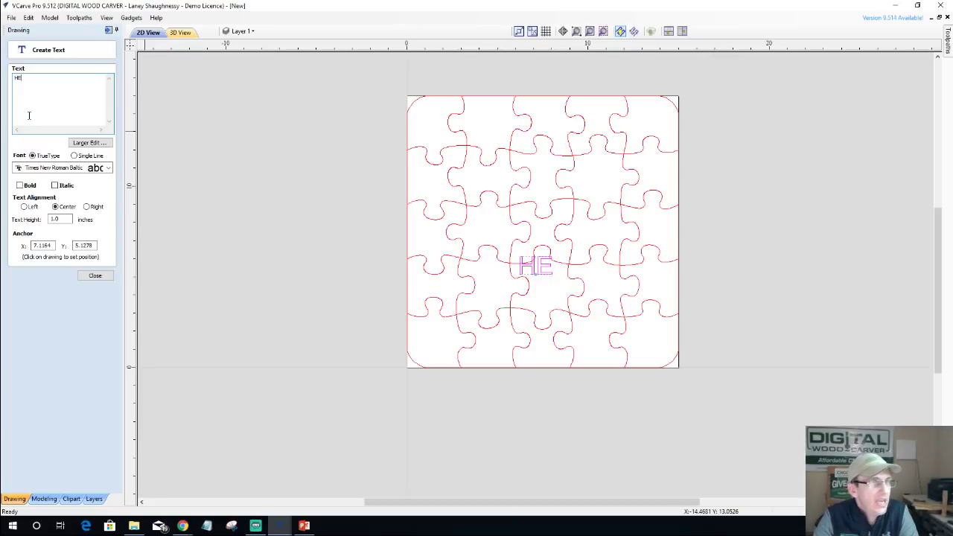
pyautogui.write('LOO')
pyautogui.press('BackSpace')
pyautogui.press('BackSpace')
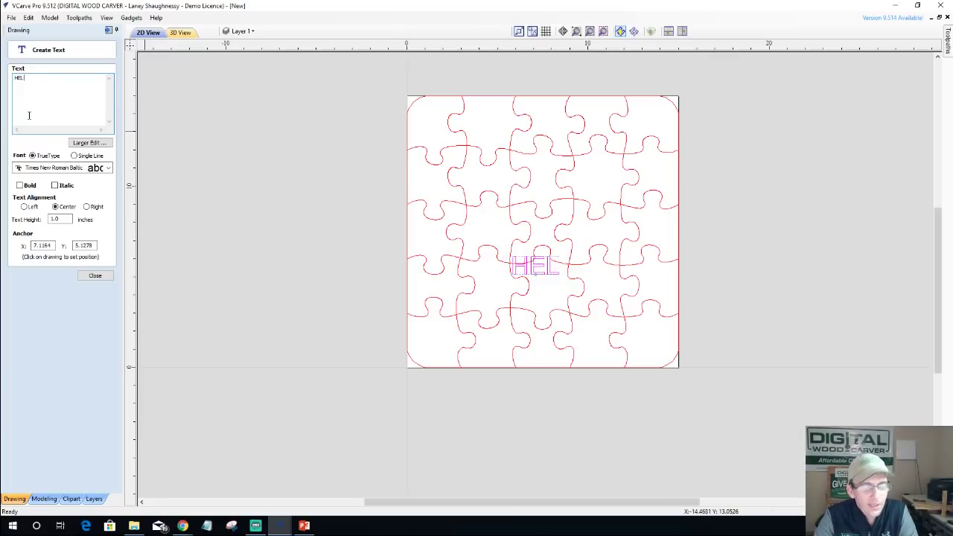
pyautogui.write('LO ')
pyautogui.write('W')
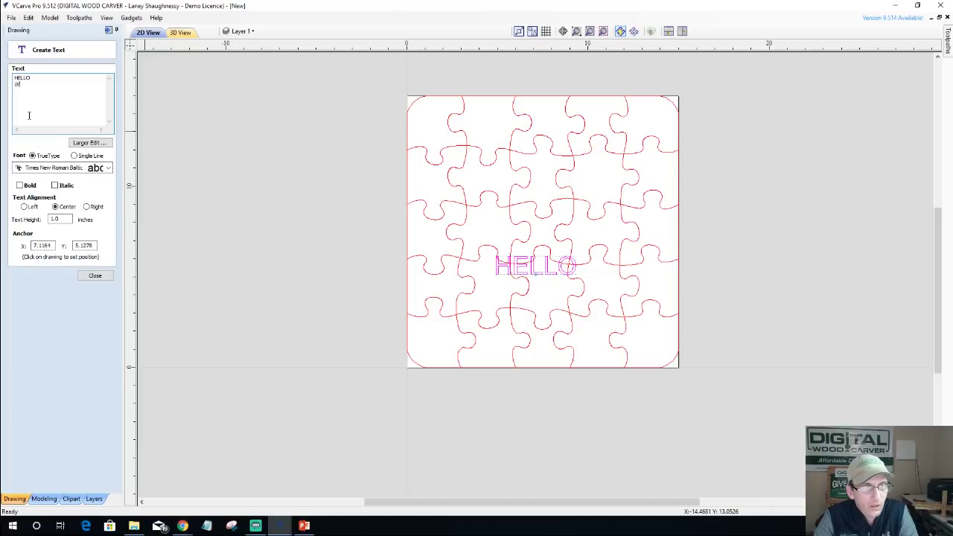
pyautogui.write('ORL')
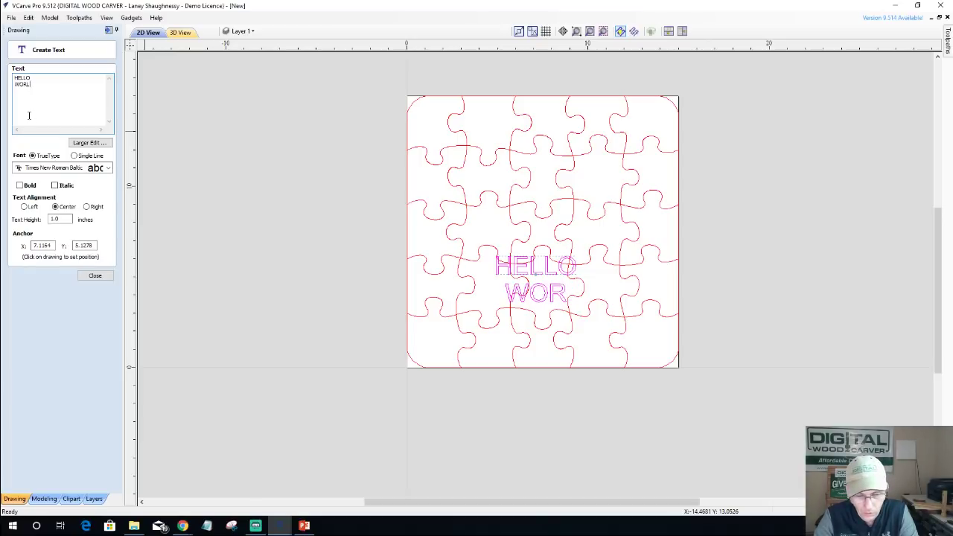
pyautogui.write('D')
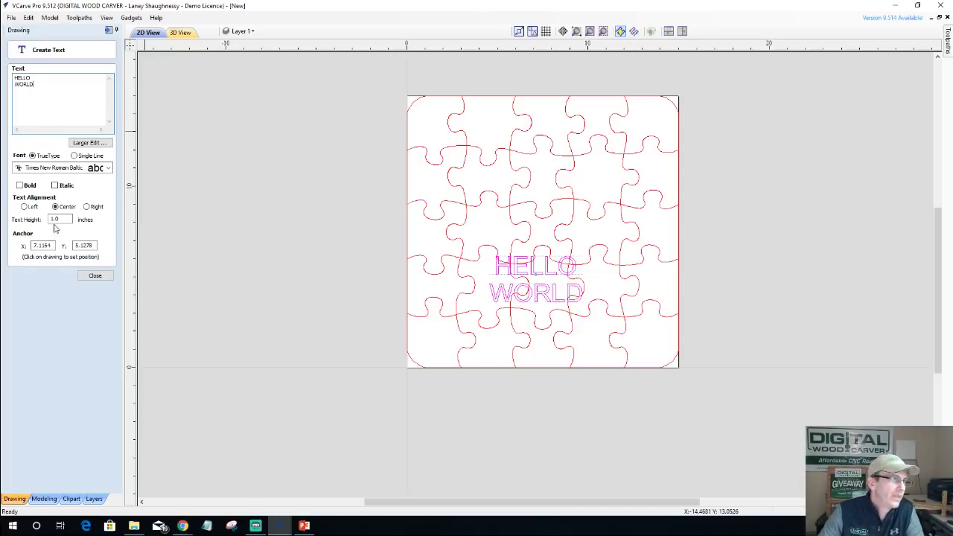
# Make the text bold Tw Cen MT Condensed Extra Bold, 3 in tall, and move it higher.
pyautogui.click(21, 186)
pyautogui.click(110, 168)
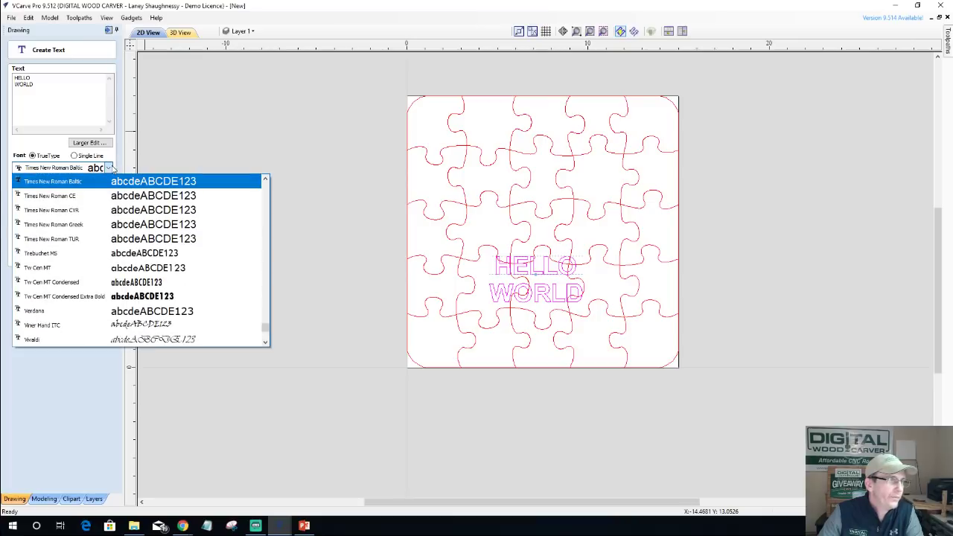
pyautogui.click(108, 296)
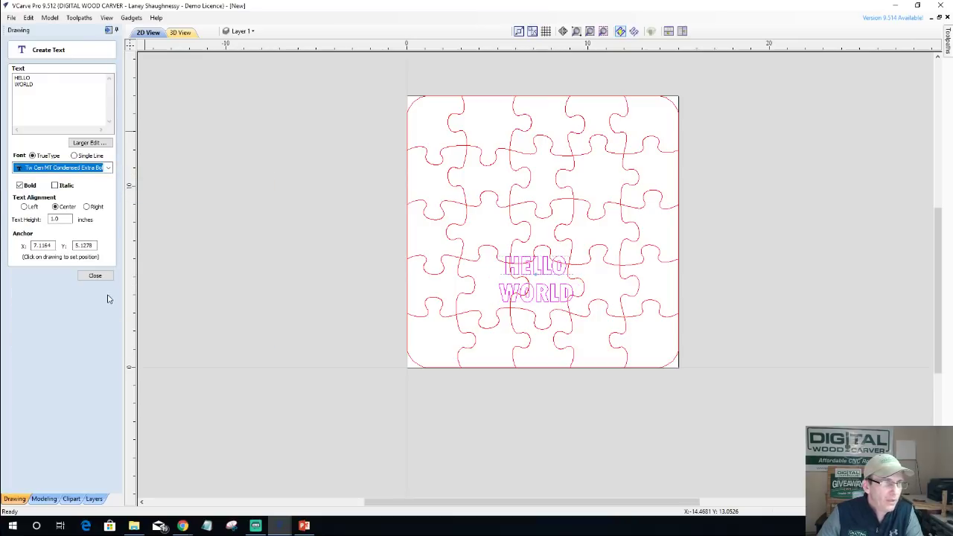
pyautogui.doubleClick(58, 219)
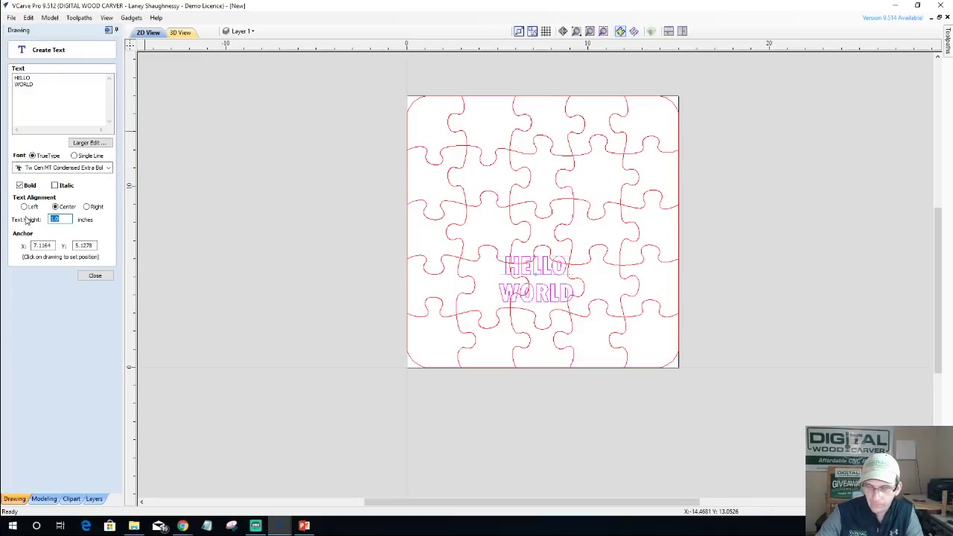
pyautogui.write('3')
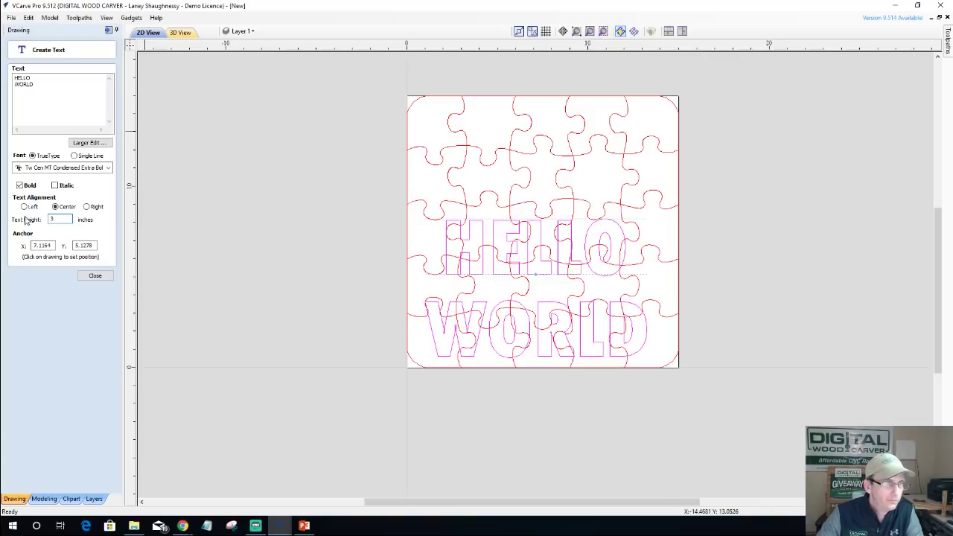
pyautogui.click(95, 276)
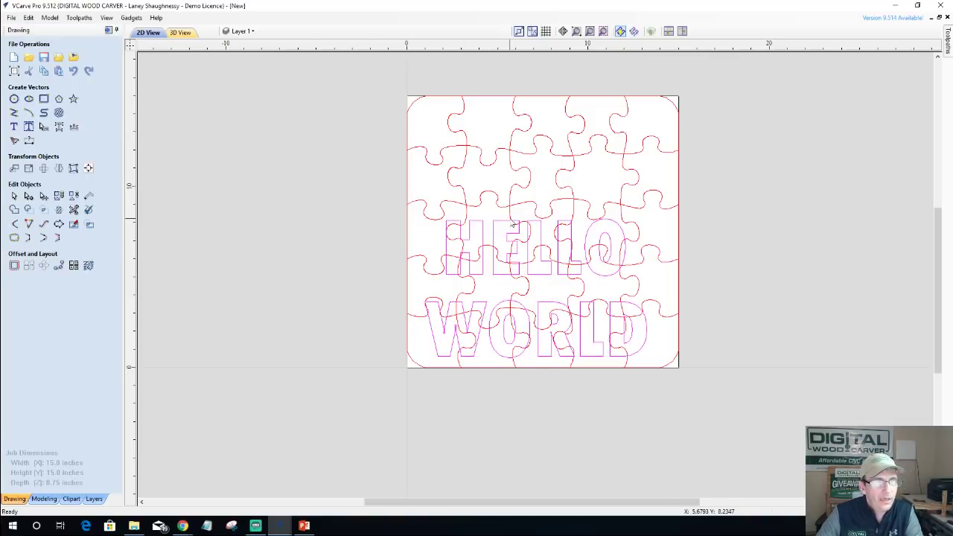
pyautogui.moveTo(512, 224); pyautogui.dragTo(508, 149)
pyautogui.scroll(2, 514, 128)
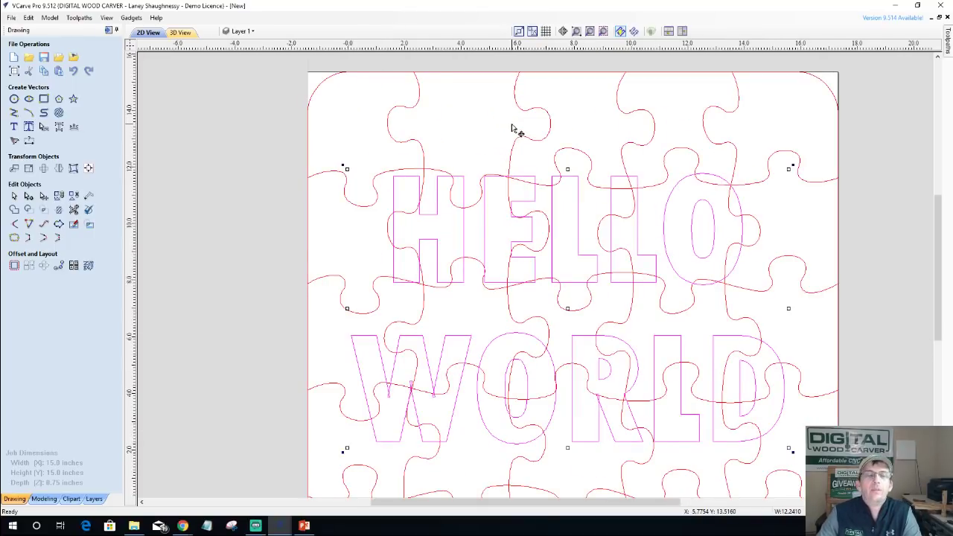
# Activate the Original layer and change its colour to pale grey-white to fade the puzzle lines.
pyautogui.scroll(-1, 514, 128)
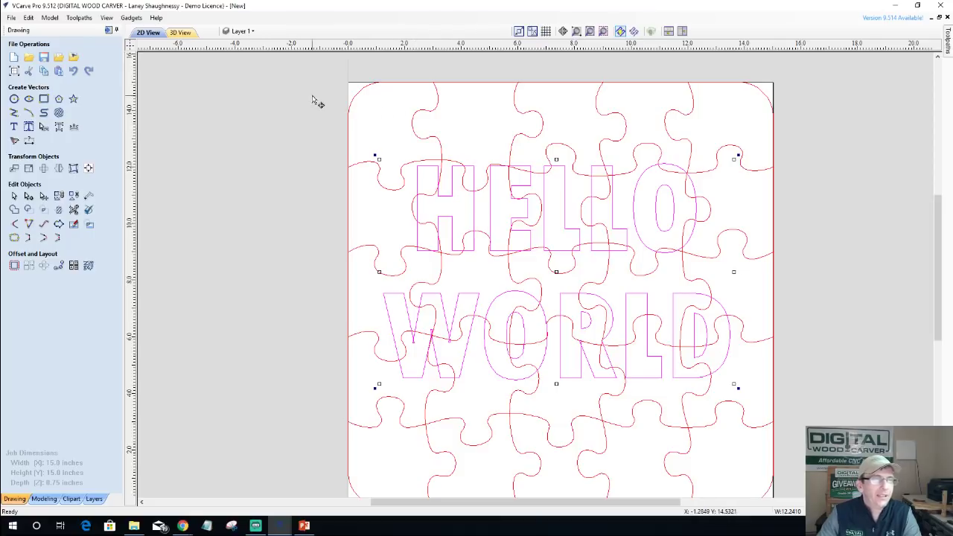
pyautogui.click(245, 33)
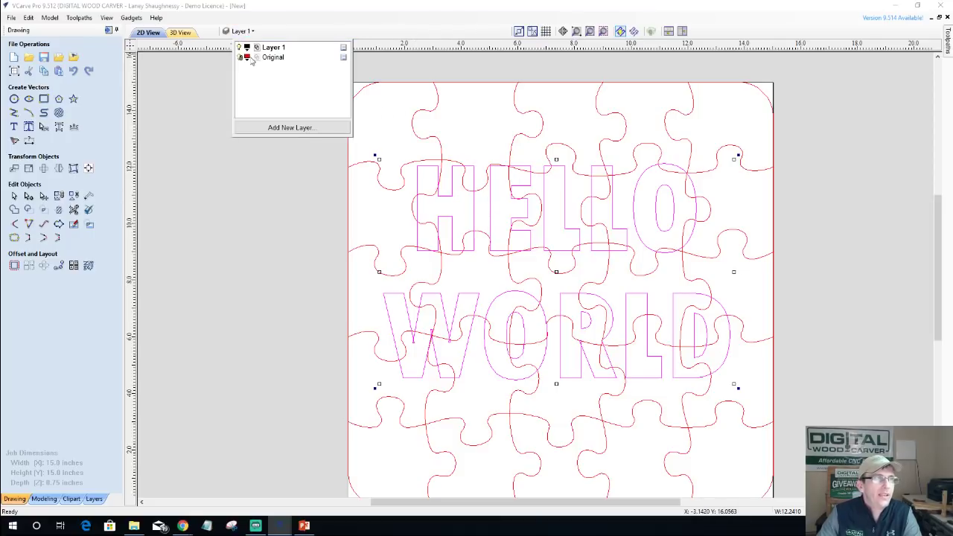
pyautogui.click(265, 58)
pyautogui.click(247, 58)
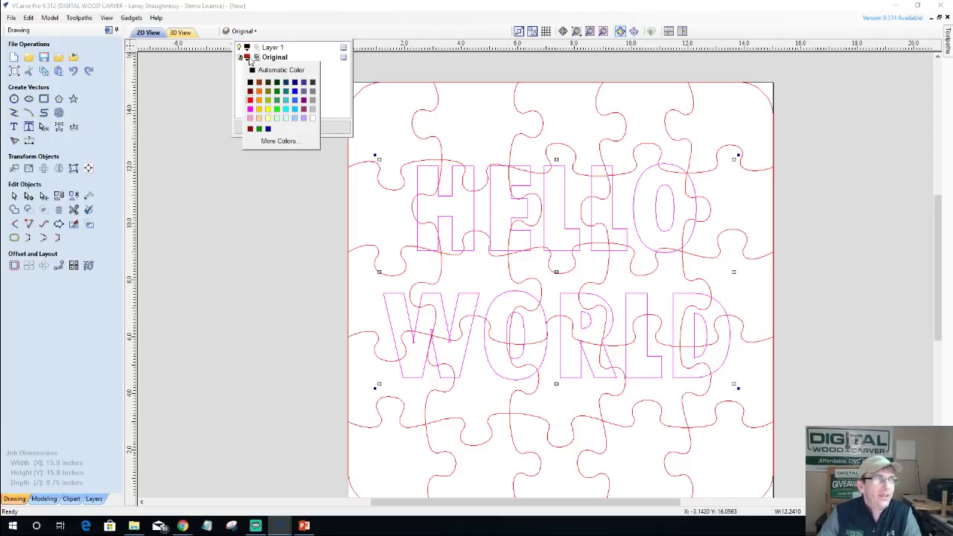
pyautogui.click(312, 118)
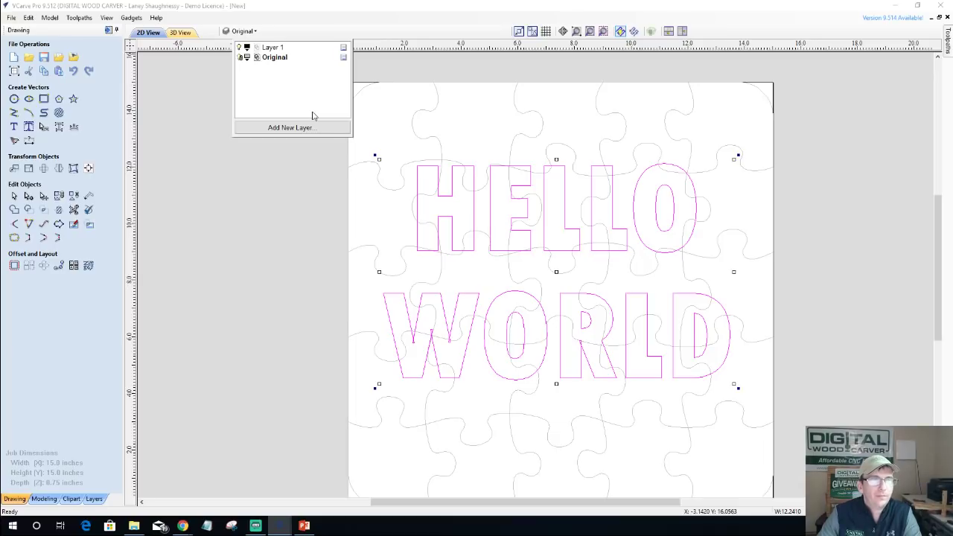
# Drag the HELLO WORLD text up and right, then lower on the puzzle.
pyautogui.click(309, 224)
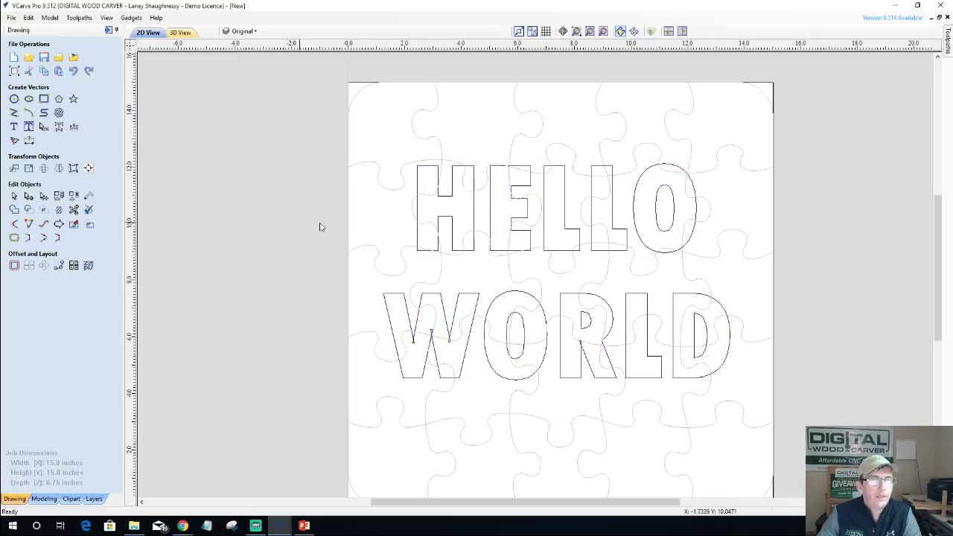
pyautogui.click(527, 168)
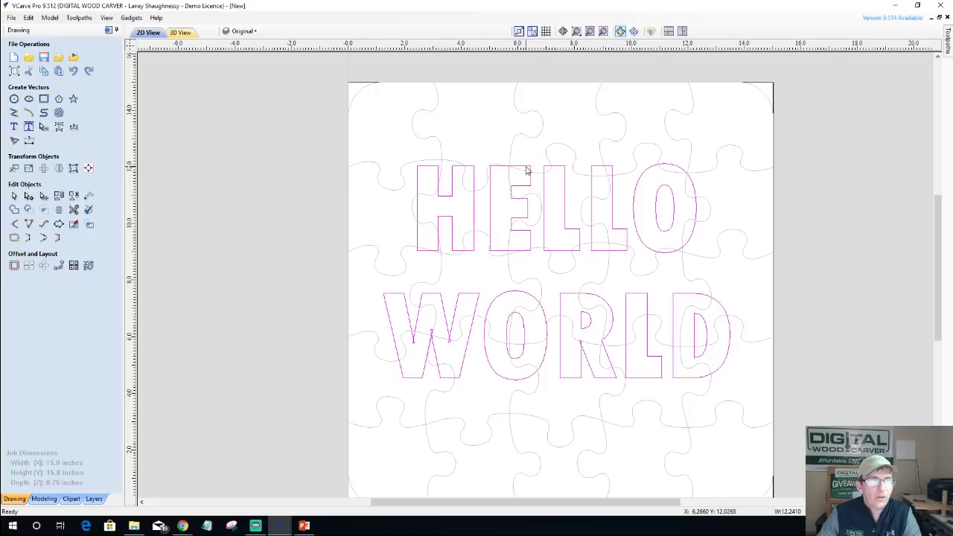
pyautogui.click(514, 166)
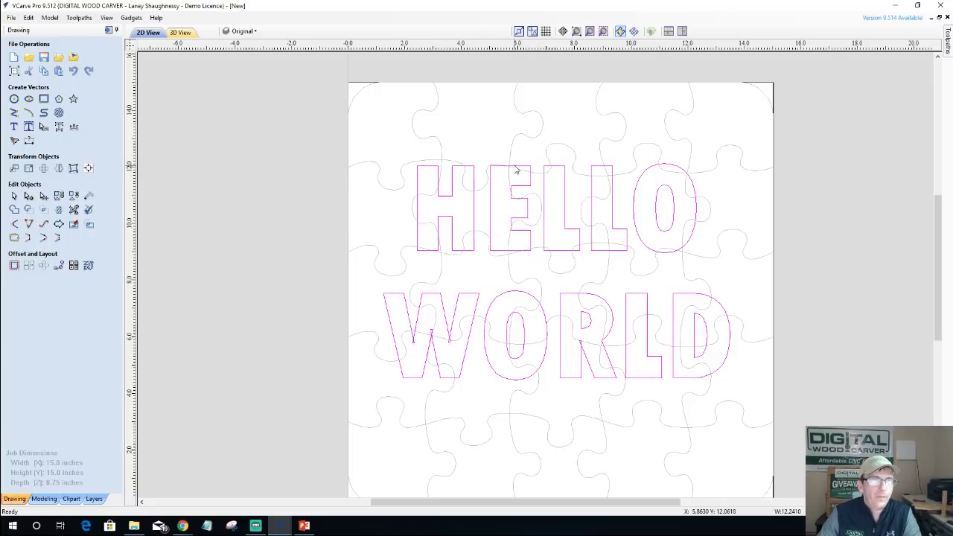
pyautogui.moveTo(514, 165); pyautogui.dragTo(534, 145)
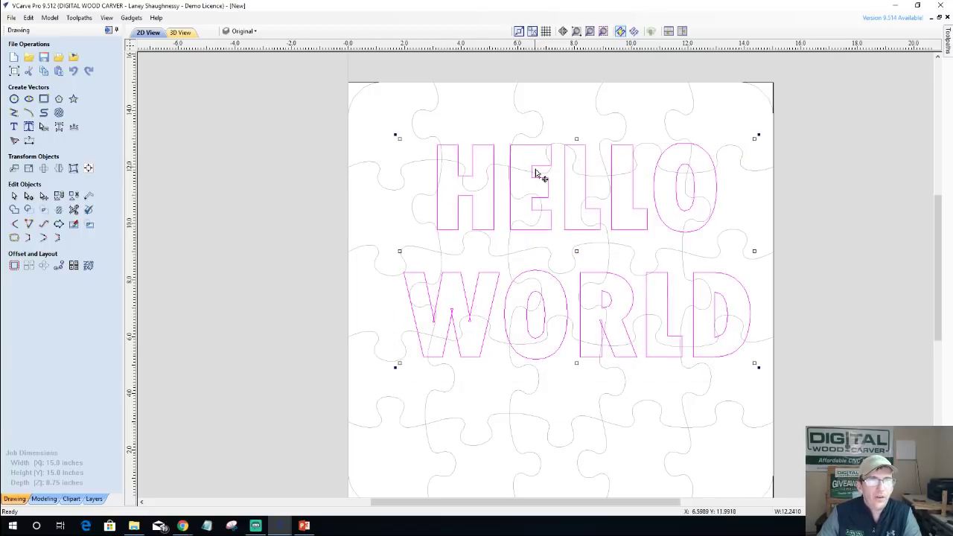
pyautogui.scroll(-1, 543, 228)
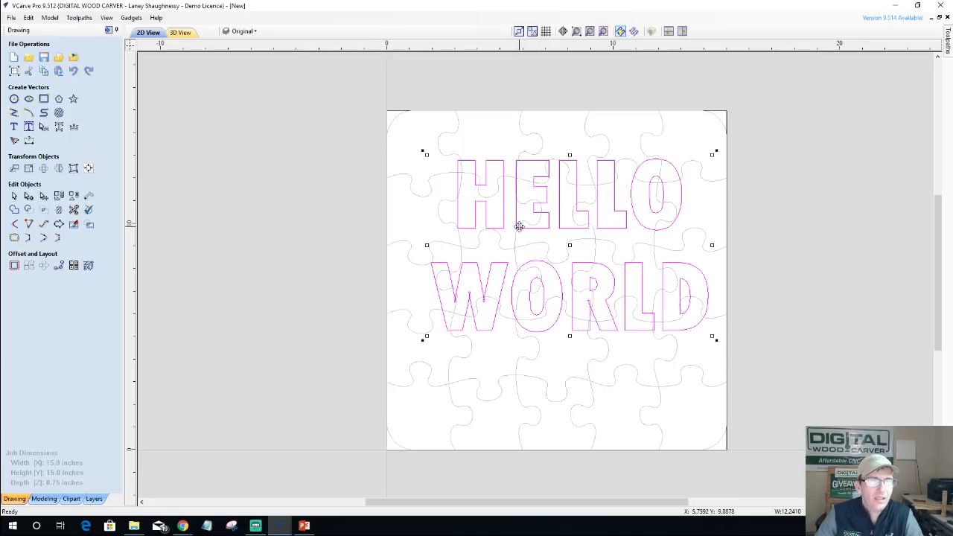
pyautogui.moveTo(520, 225); pyautogui.dragTo(521, 251)
pyautogui.moveTo(517, 260); pyautogui.dragTo(515, 259)
pyautogui.click(523, 130)
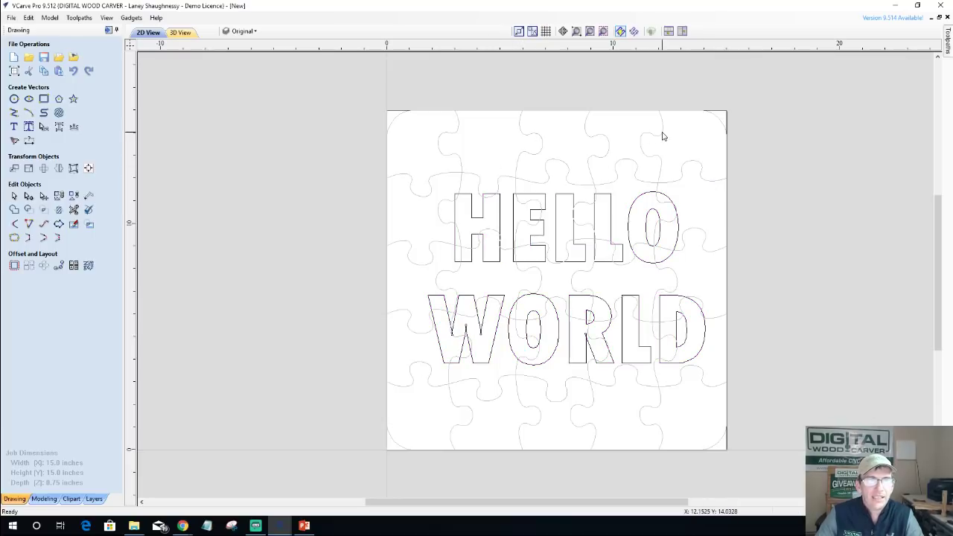
# Nudge the text upward, check the Original layer's options, then shift the text left to centre it.
pyautogui.click(610, 206)
pyautogui.click(596, 178)
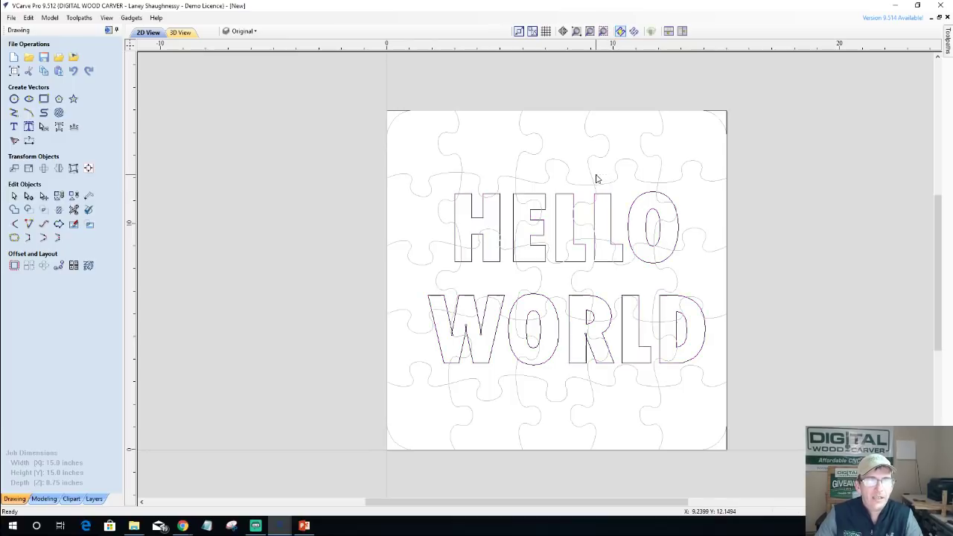
pyautogui.click(602, 197)
pyautogui.click(602, 197)
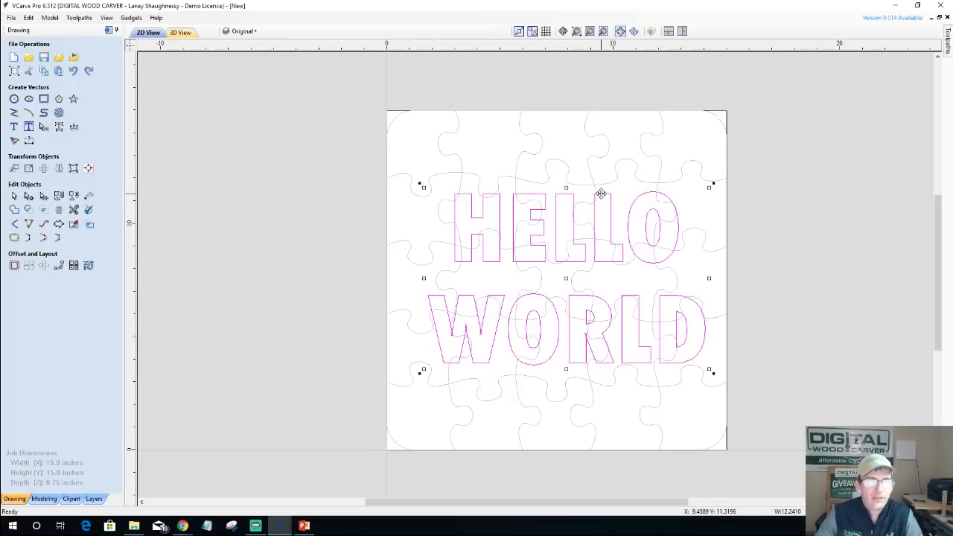
pyautogui.moveTo(602, 191)
pyautogui.mouseDown()
pyautogui.moveTo(534, 144)
pyautogui.moveTo(604, 137)
pyautogui.moveTo(594, 183)
pyautogui.moveTo(605, 199)
pyautogui.mouseUp()
pyautogui.click(240, 30)
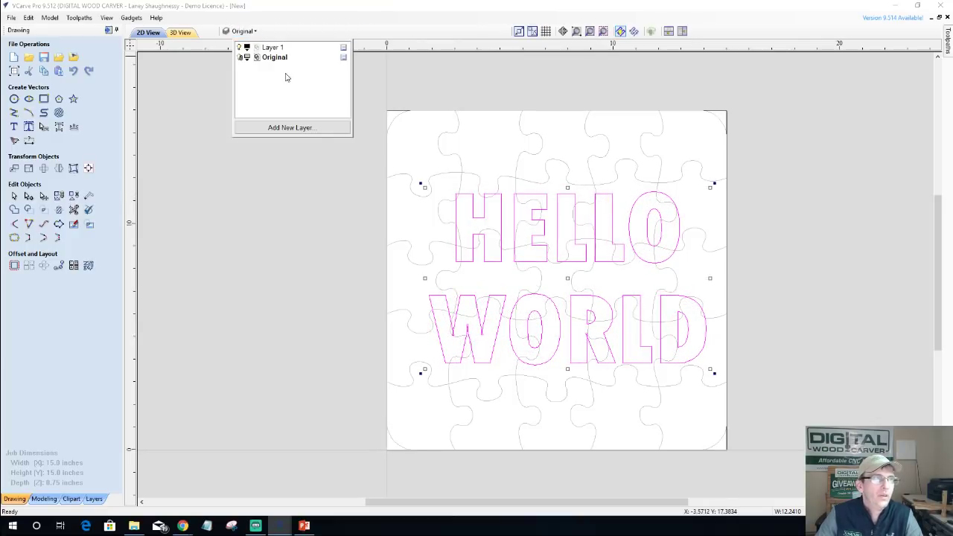
pyautogui.click(344, 58)
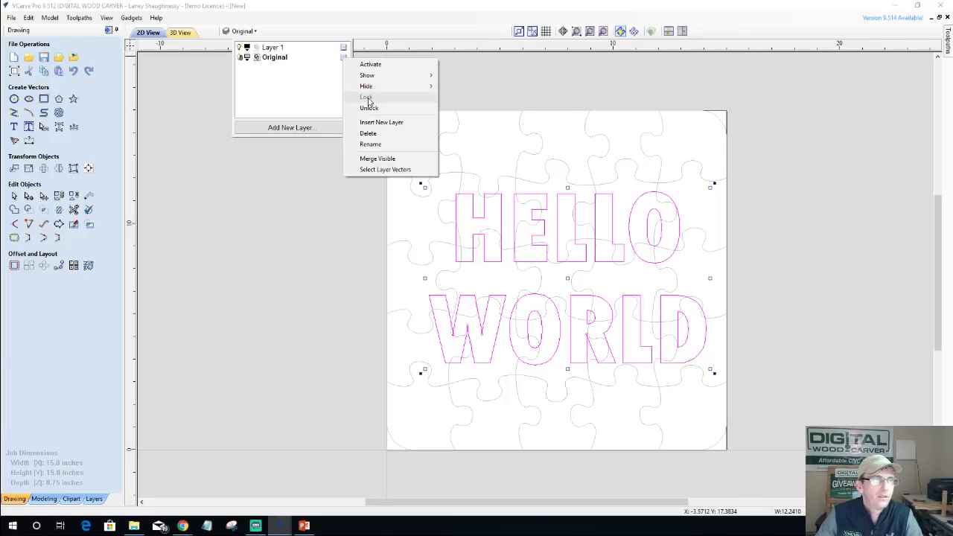
pyautogui.click(242, 65)
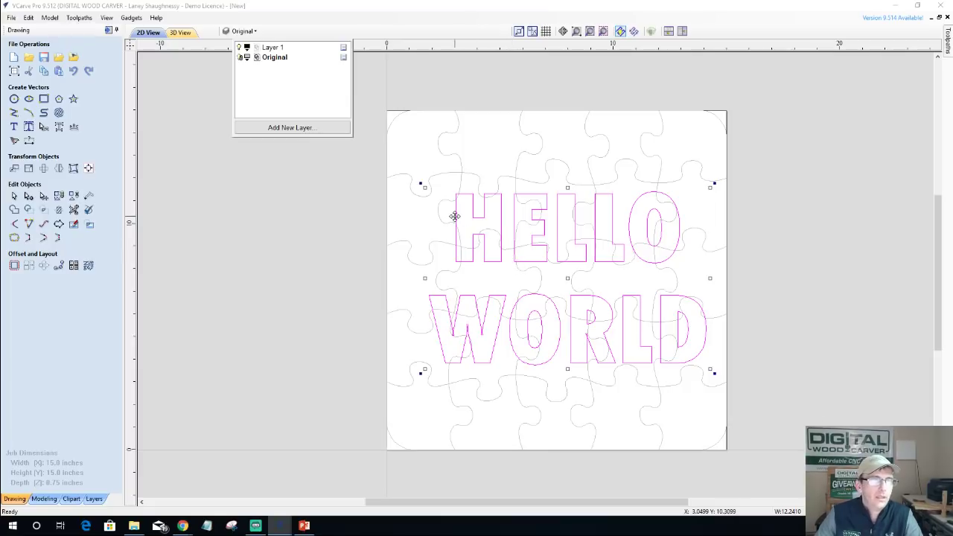
pyautogui.moveTo(456, 218); pyautogui.dragTo(448, 218)
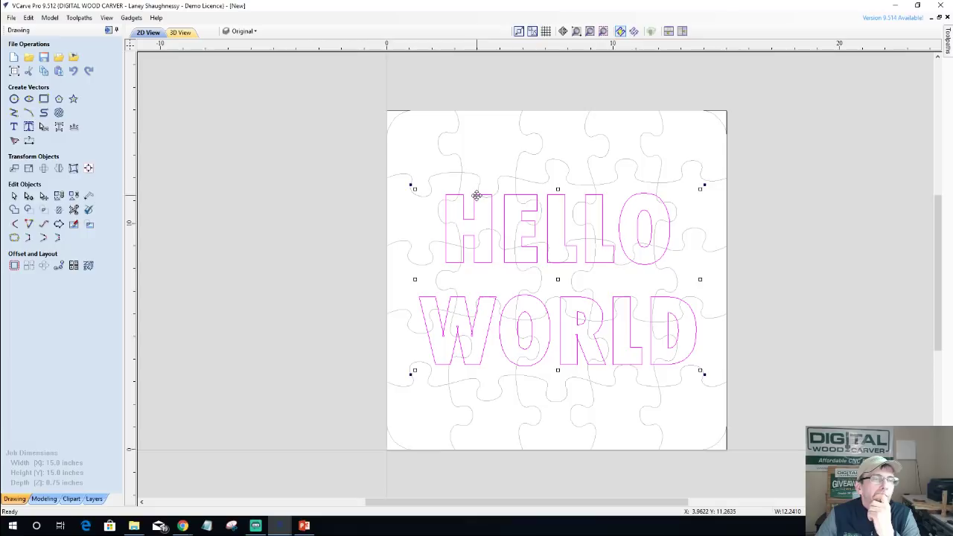
pyautogui.press('Escape')
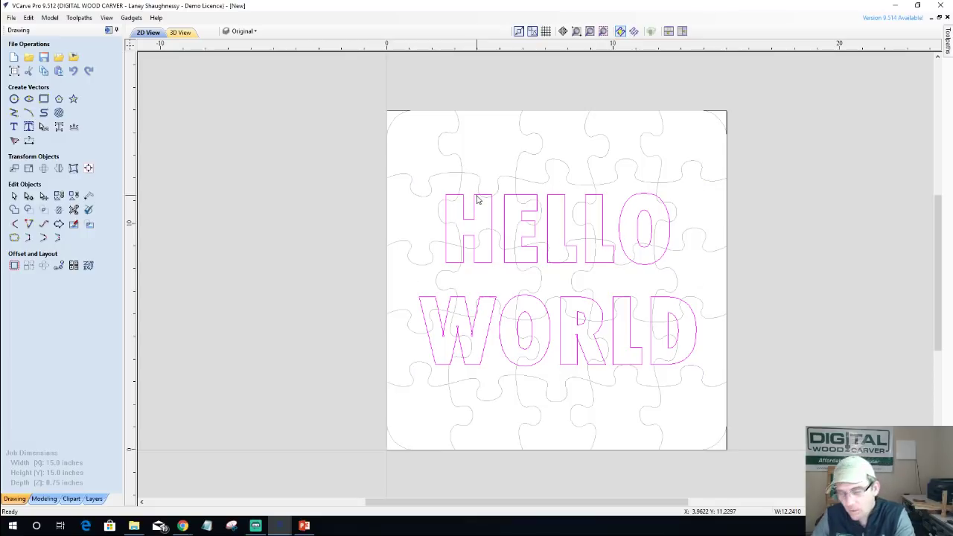
pyautogui.press('Delete')
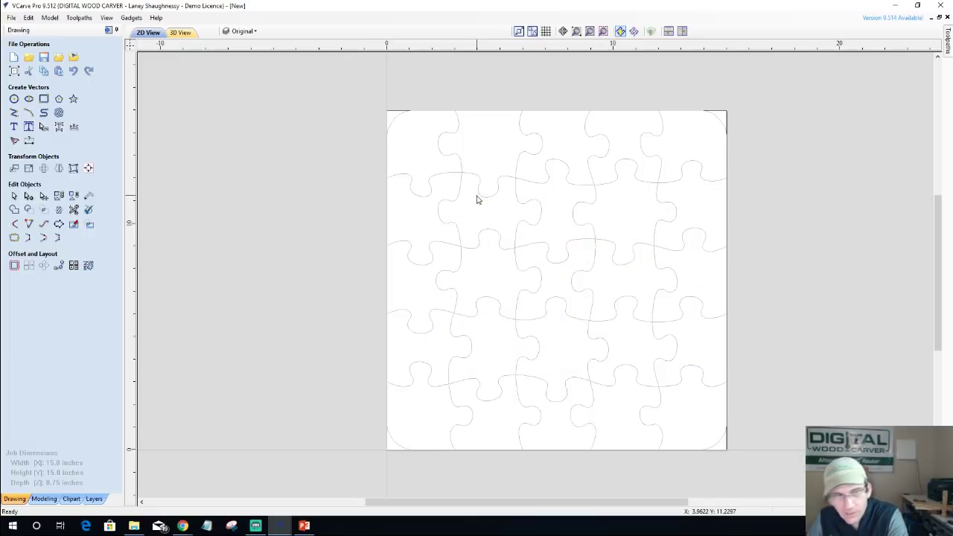
pyautogui.click(77, 59)
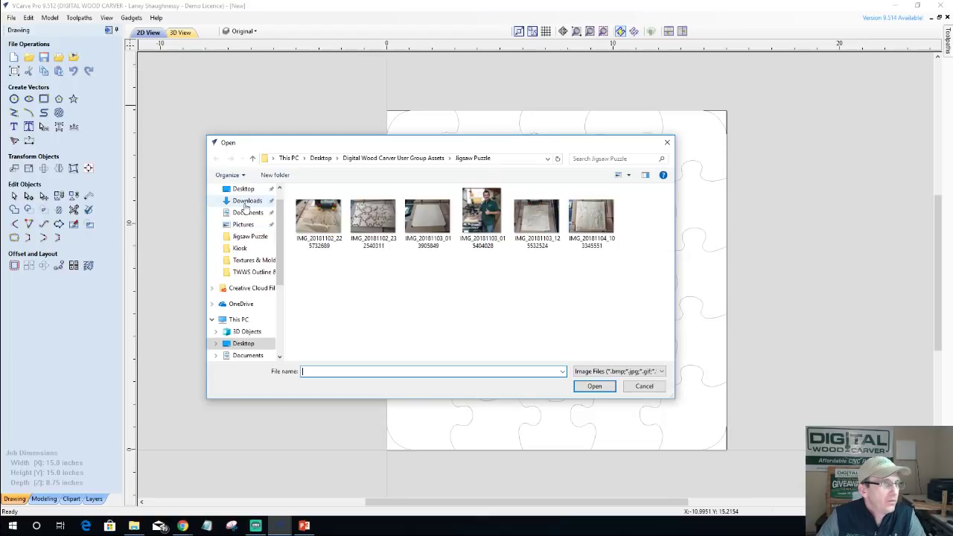
pyautogui.click(247, 201)
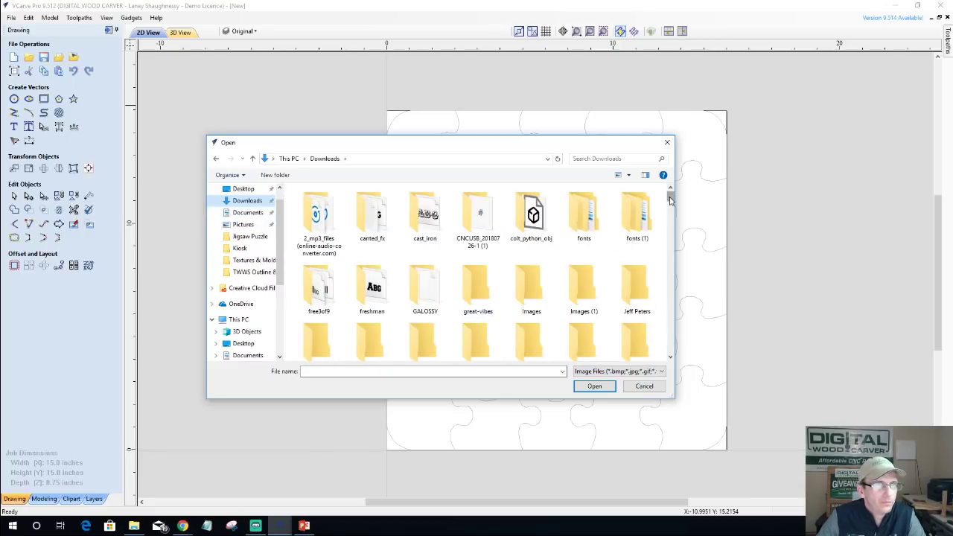
pyautogui.moveTo(670, 199); pyautogui.dragTo(671, 240)
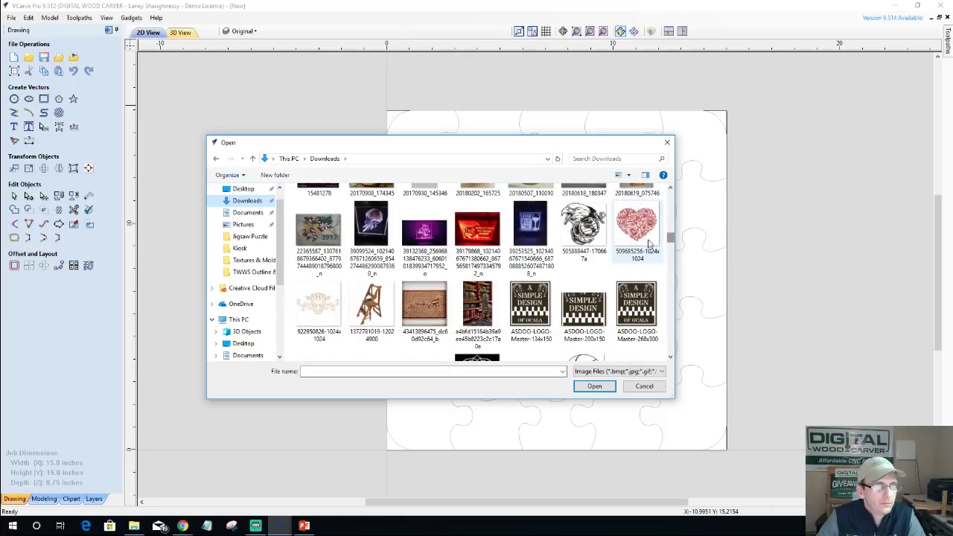
pyautogui.click(636, 235)
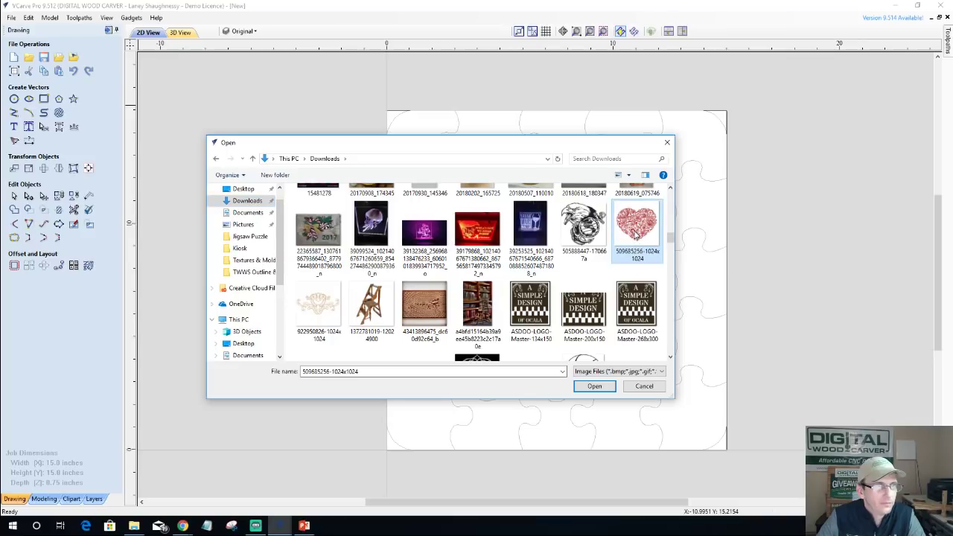
pyautogui.doubleClick(636, 235)
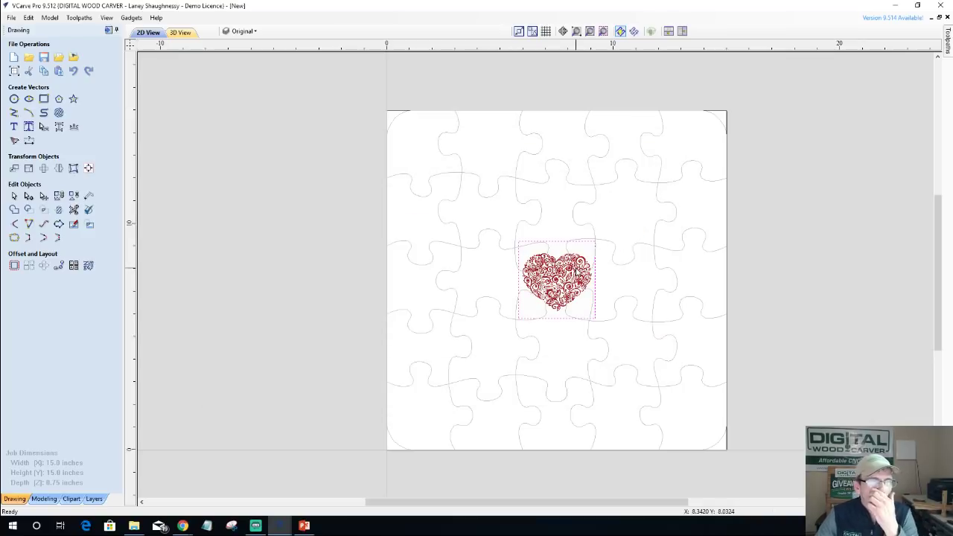
# Zoom to the heart and preview a Trace Bitmap with 0% fading and 0.90 threshold.
pyautogui.click(603, 31)
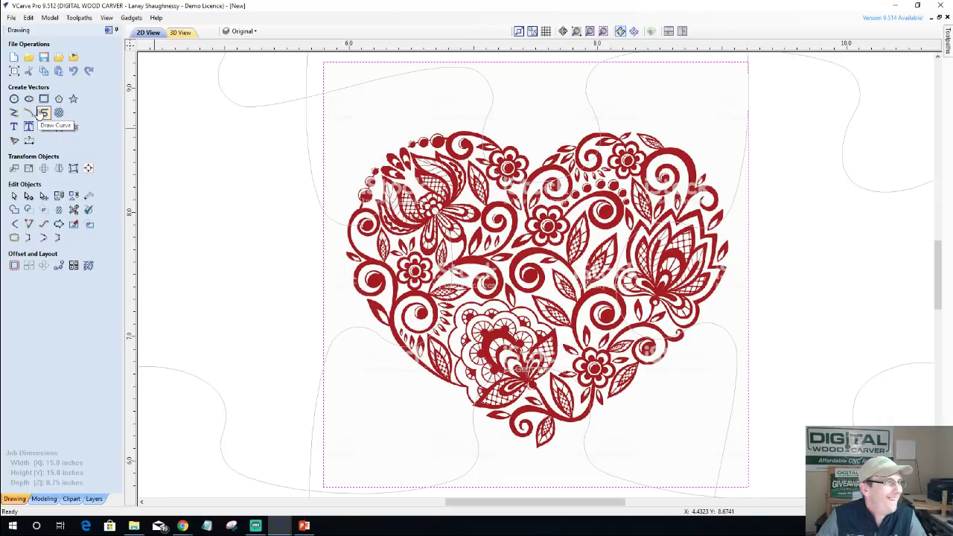
pyautogui.click(15, 140)
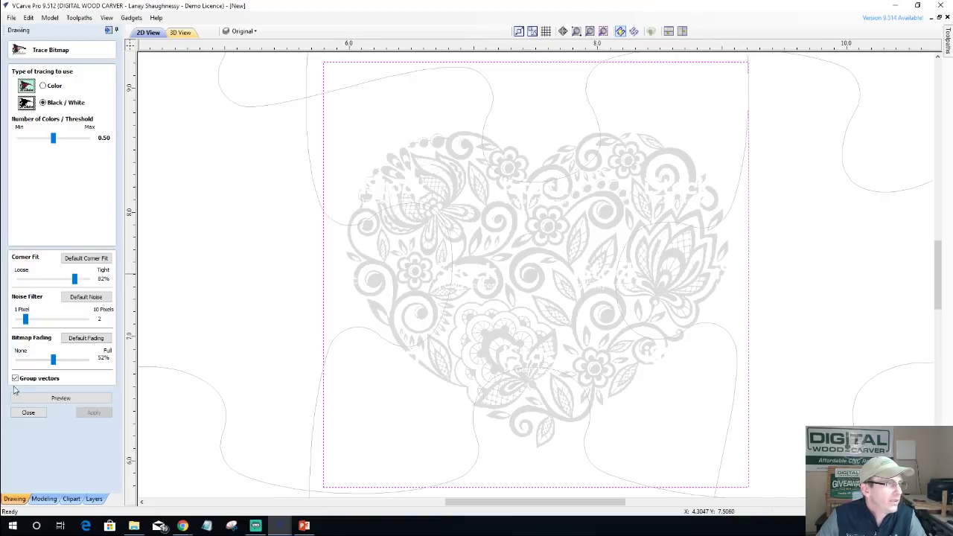
pyautogui.moveTo(53, 359); pyautogui.dragTo(18, 359)
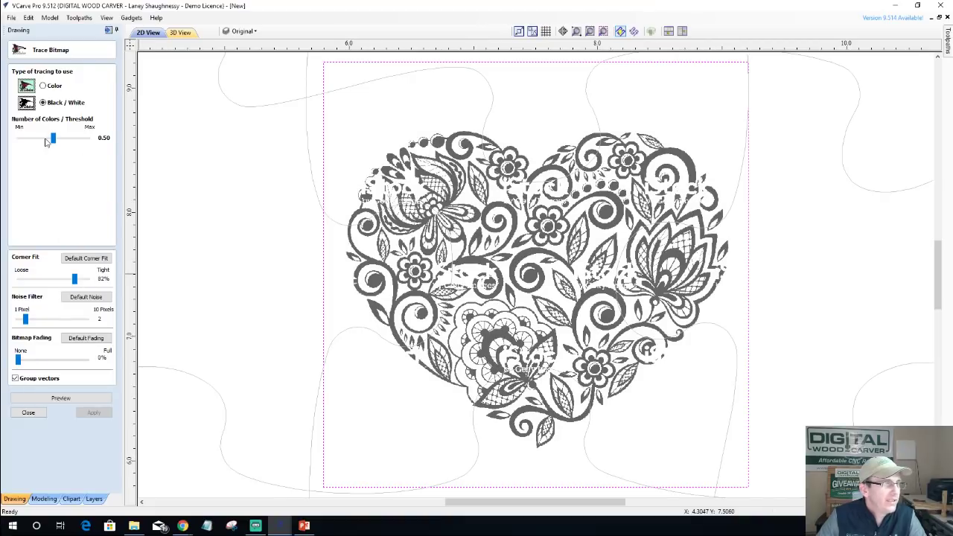
pyautogui.moveTo(53, 139); pyautogui.dragTo(81, 150)
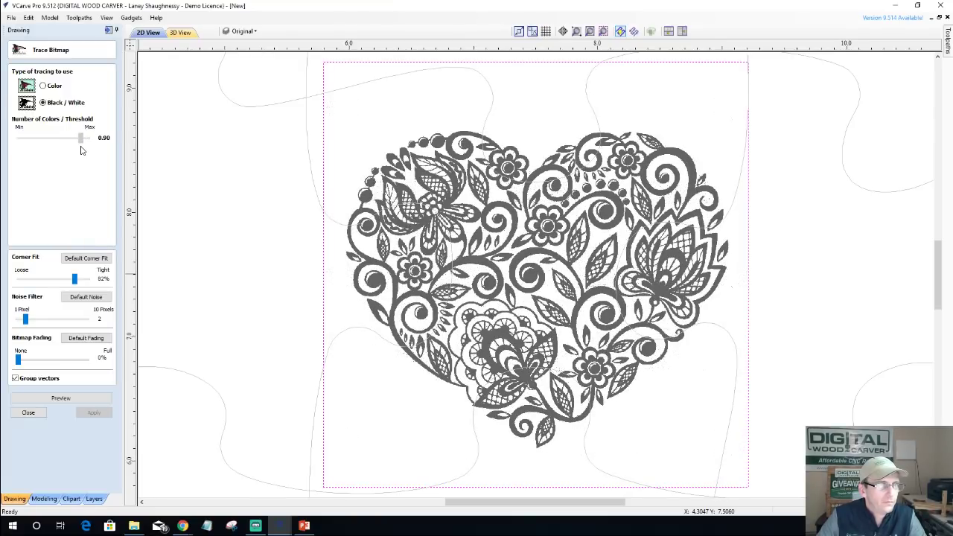
pyautogui.click(67, 399)
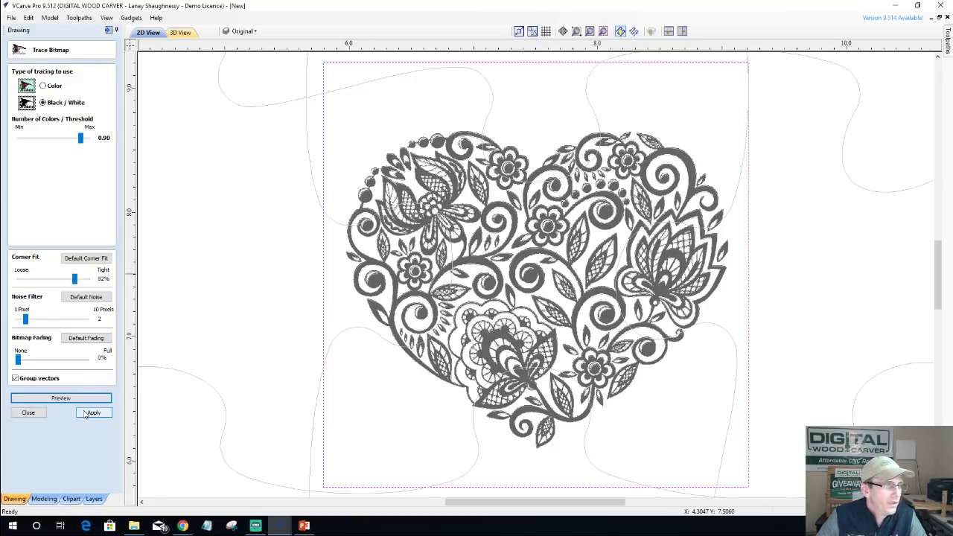
pyautogui.click(87, 413)
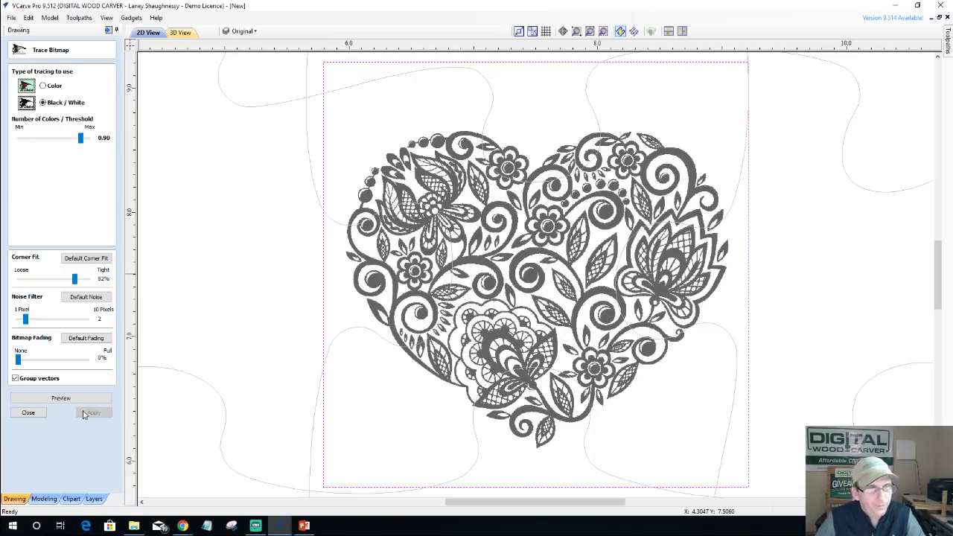
# Put the traced vectors on Layer 1, preview again, and apply the trace.
pyautogui.click(257, 32)
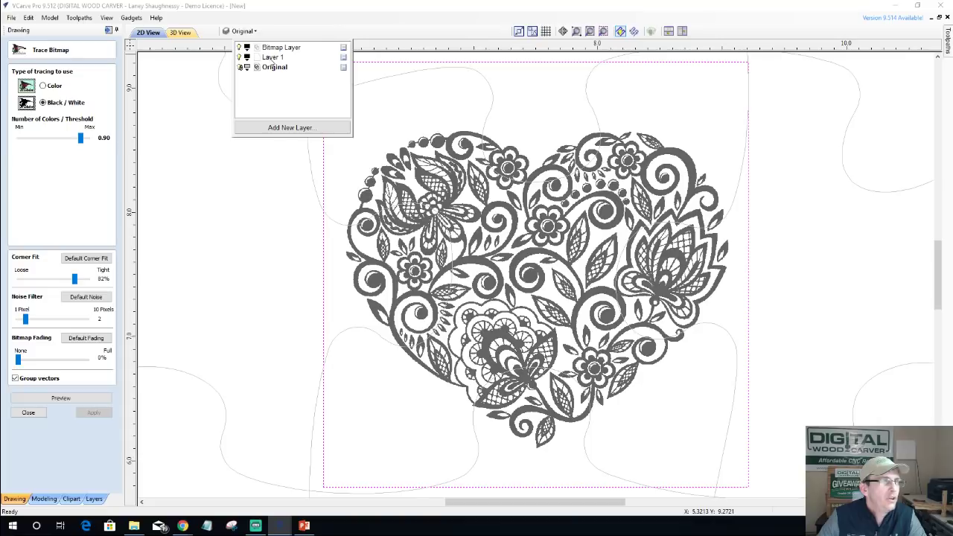
pyautogui.click(273, 57)
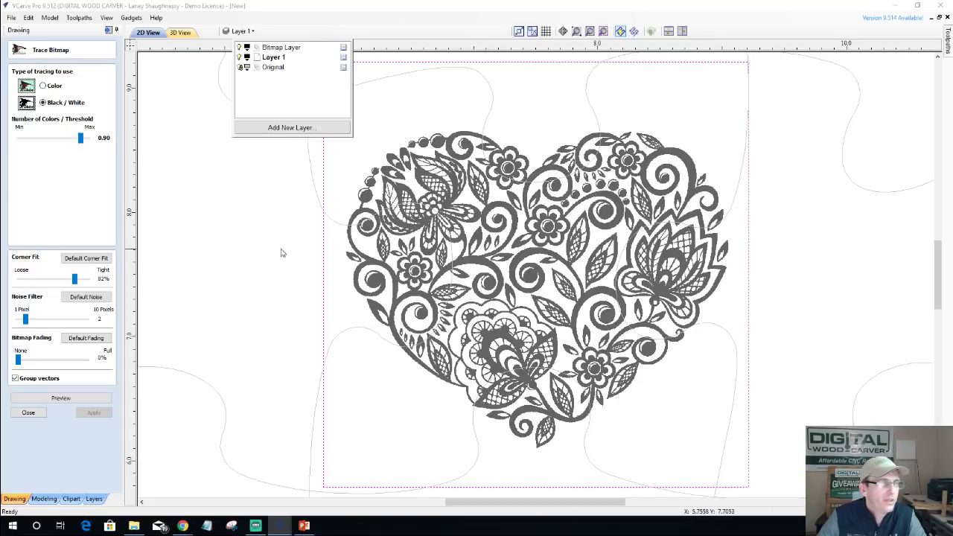
pyautogui.click(55, 400)
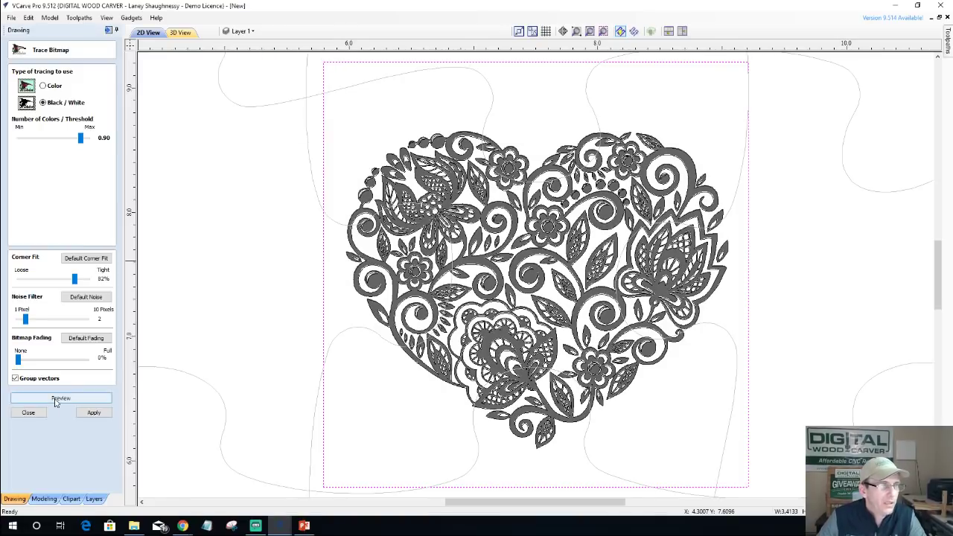
pyautogui.click(94, 414)
pyautogui.click(29, 414)
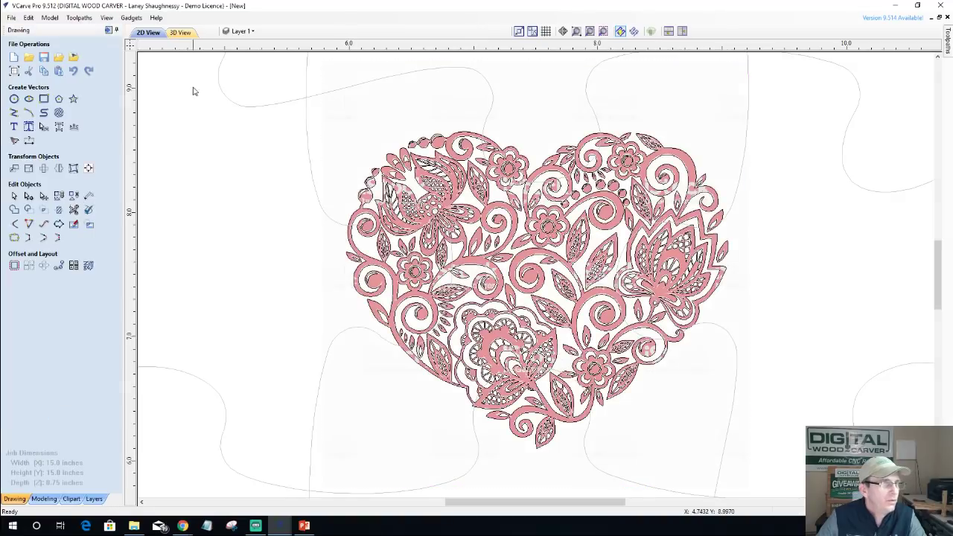
# Hide the Bitmap Layer so only the traced heart vectors remain visible.
pyautogui.click(237, 31)
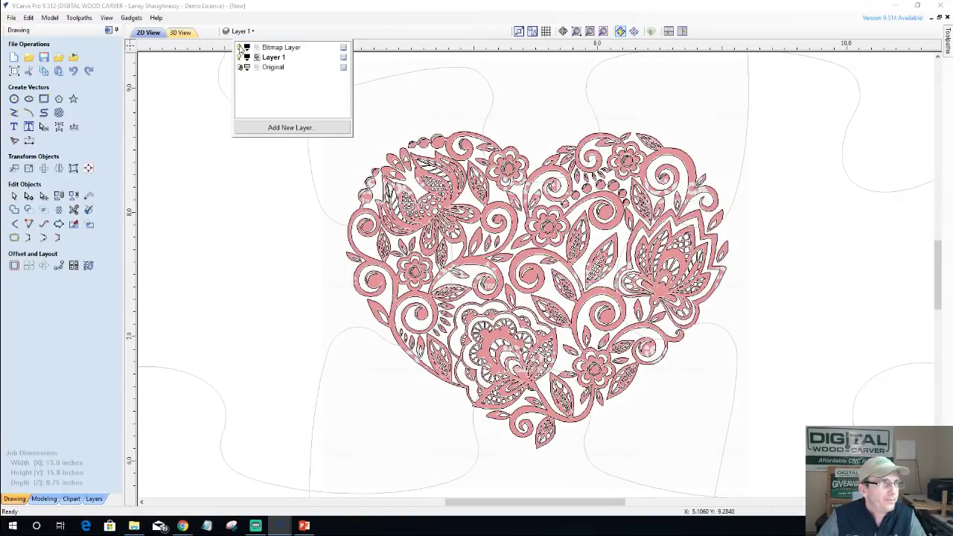
pyautogui.click(239, 47)
pyautogui.scroll(-2, 493, 196)
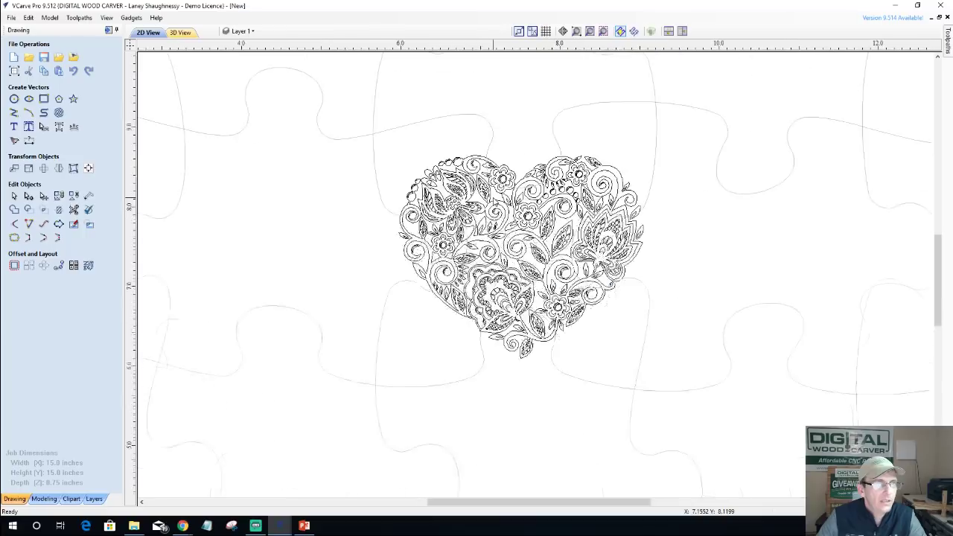
pyautogui.scroll(-3, 410, 159)
# Enlarge the traced heart to cover most of the puzzle, nudge it left, and show Toolpaths.
pyautogui.moveTo(410, 160); pyautogui.dragTo(611, 277)
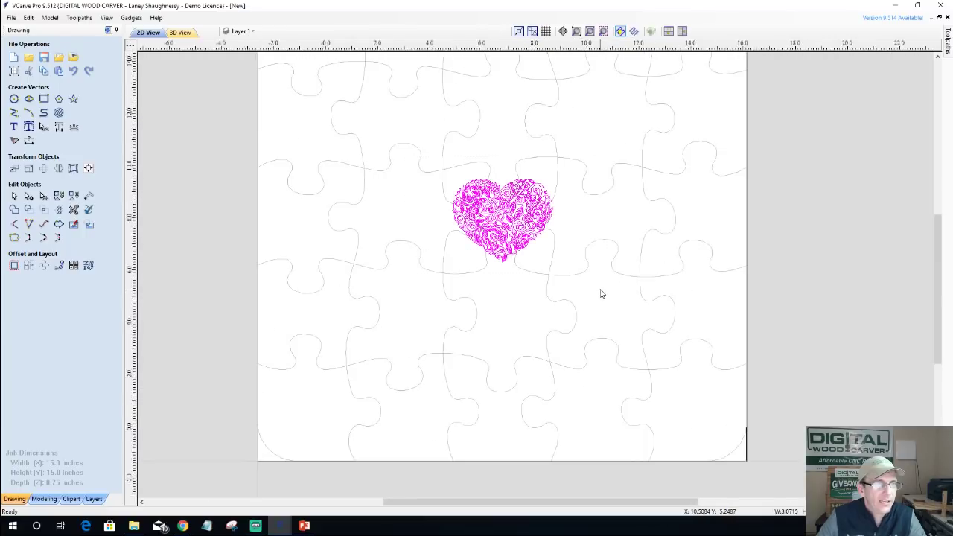
pyautogui.scroll(-2, 602, 294)
pyautogui.click(538, 243)
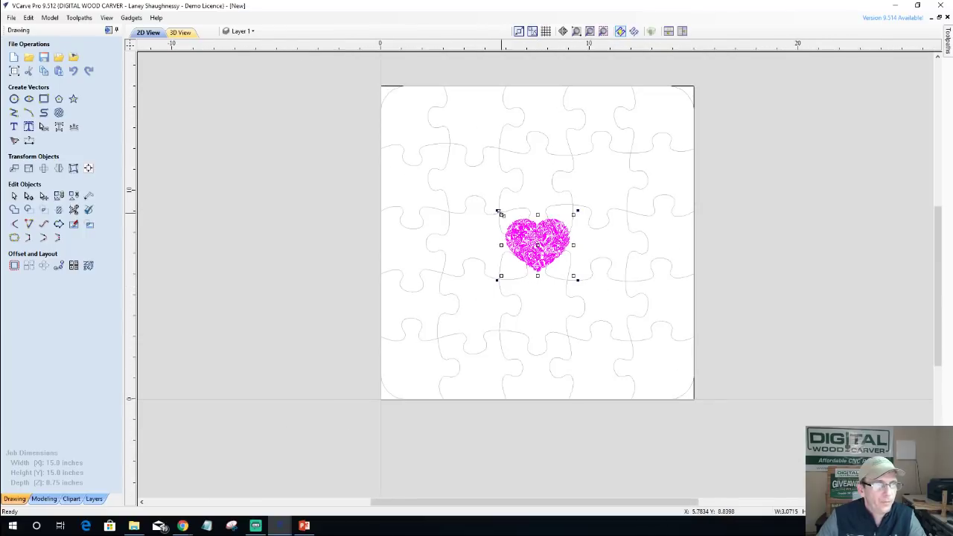
pyautogui.moveTo(500, 213); pyautogui.dragTo(412, 112)
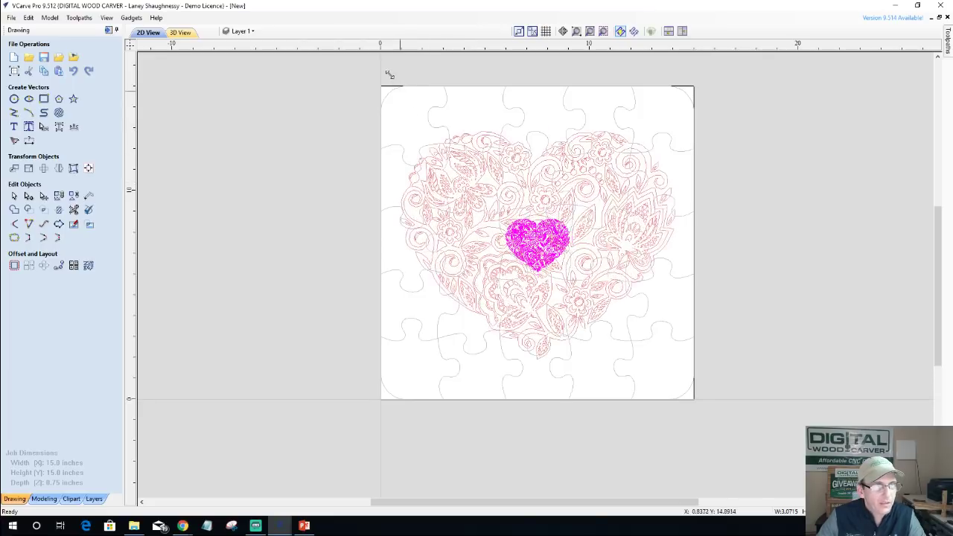
pyautogui.moveTo(389, 75); pyautogui.dragTo(396, 81)
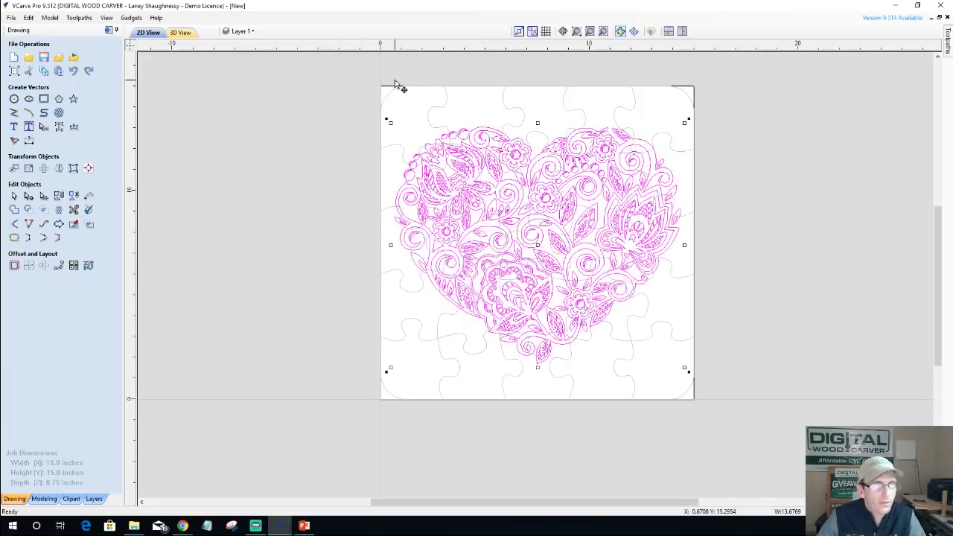
pyautogui.click(539, 243)
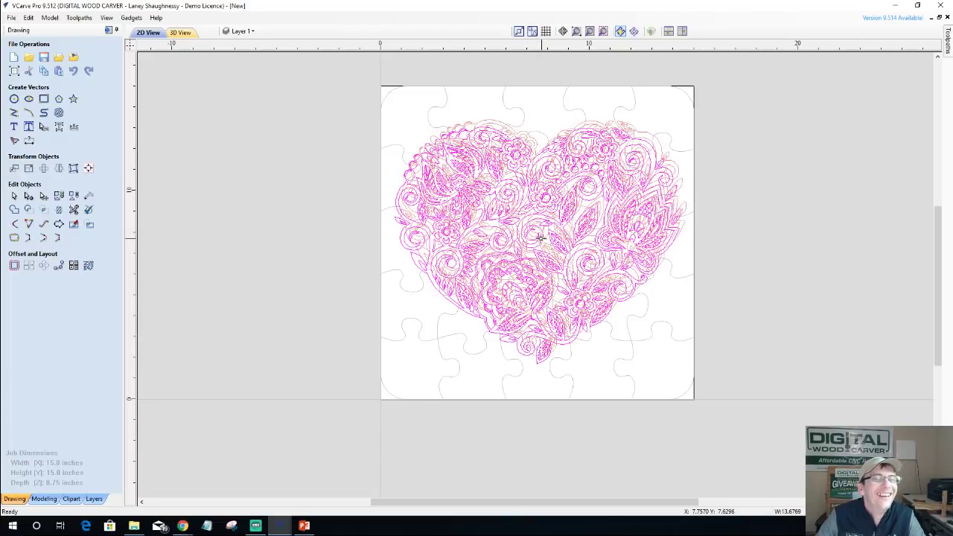
pyautogui.click(543, 237)
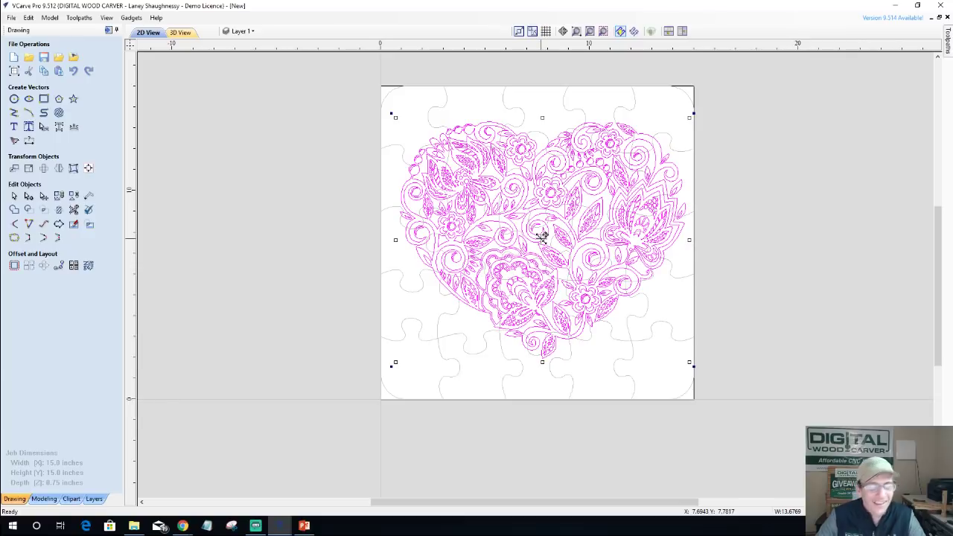
pyautogui.press('Left')
pyautogui.press('Left')
pyautogui.press('Left')
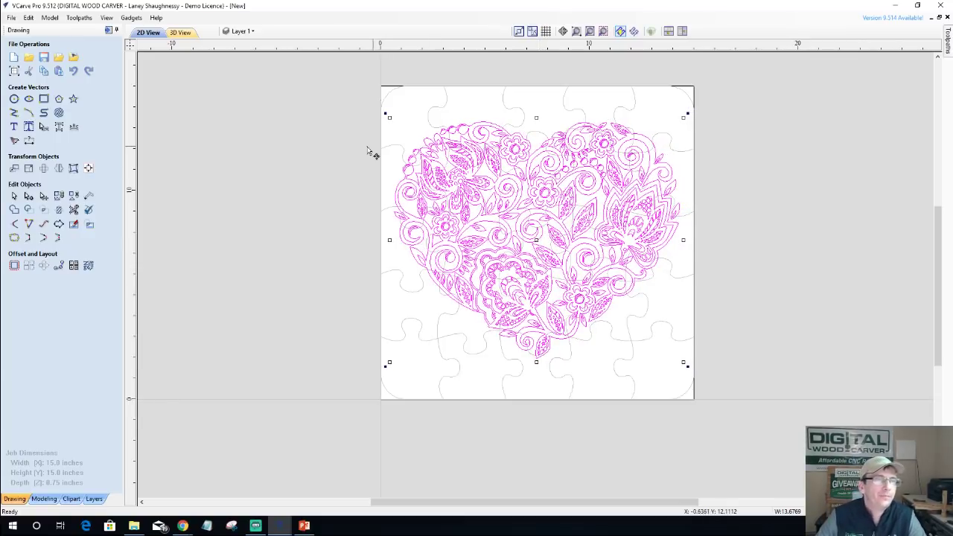
pyautogui.click(108, 31)
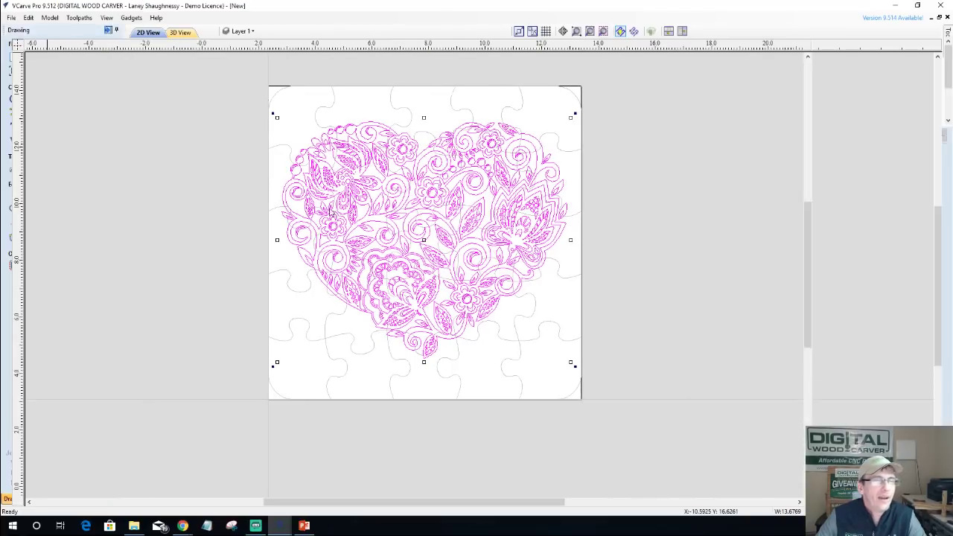
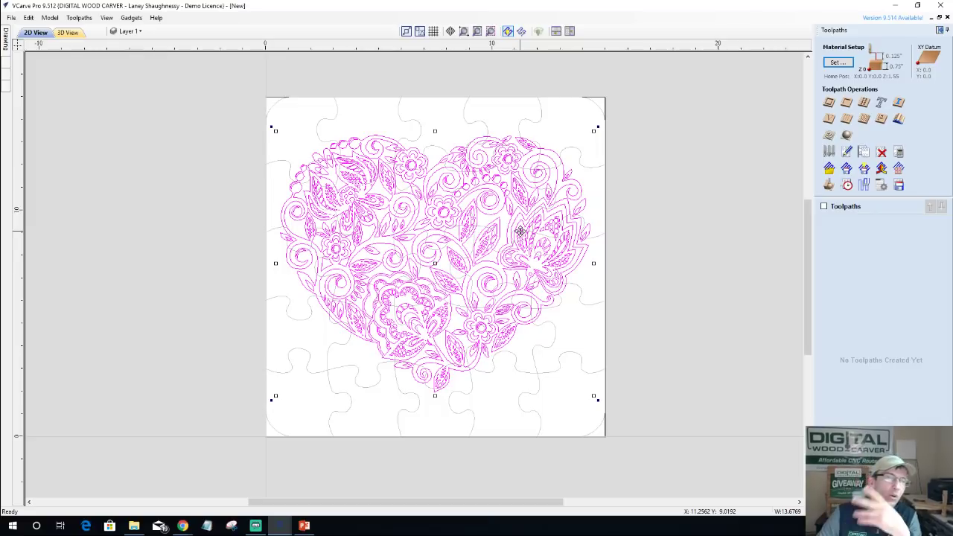
# Calculate the V-Carve 1 toolpath on the heart with Flat Depth off, ignoring the open-vector warning.
pyautogui.click(829, 119)
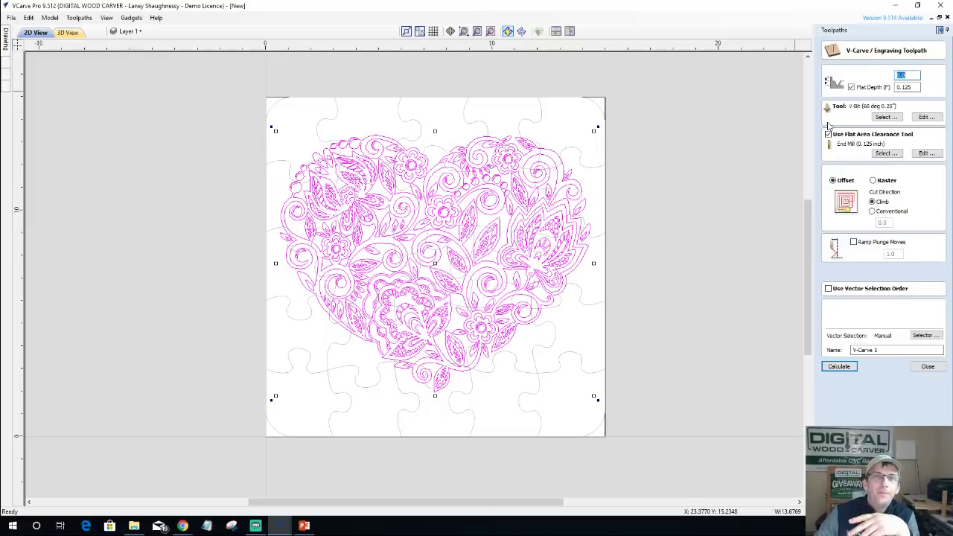
pyautogui.click(852, 87)
pyautogui.click(840, 366)
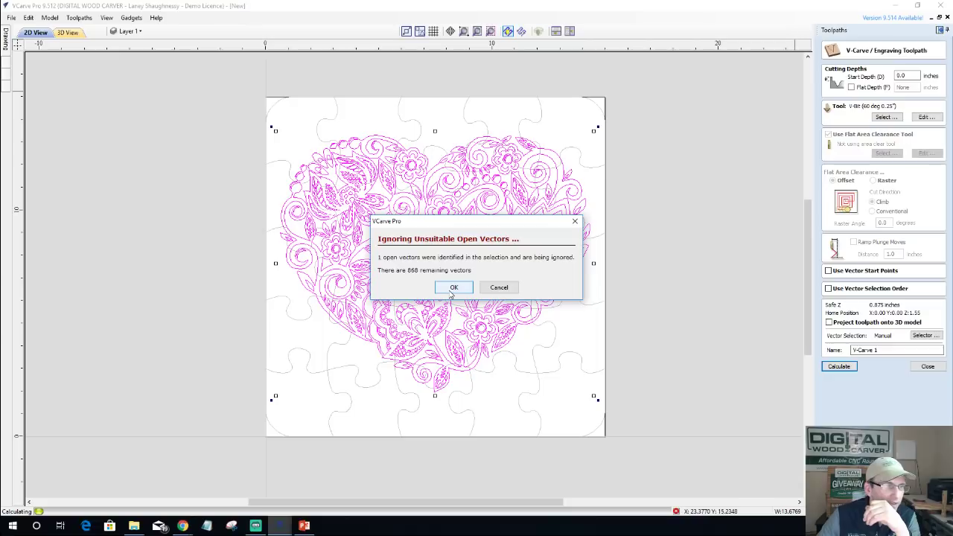
pyautogui.click(453, 289)
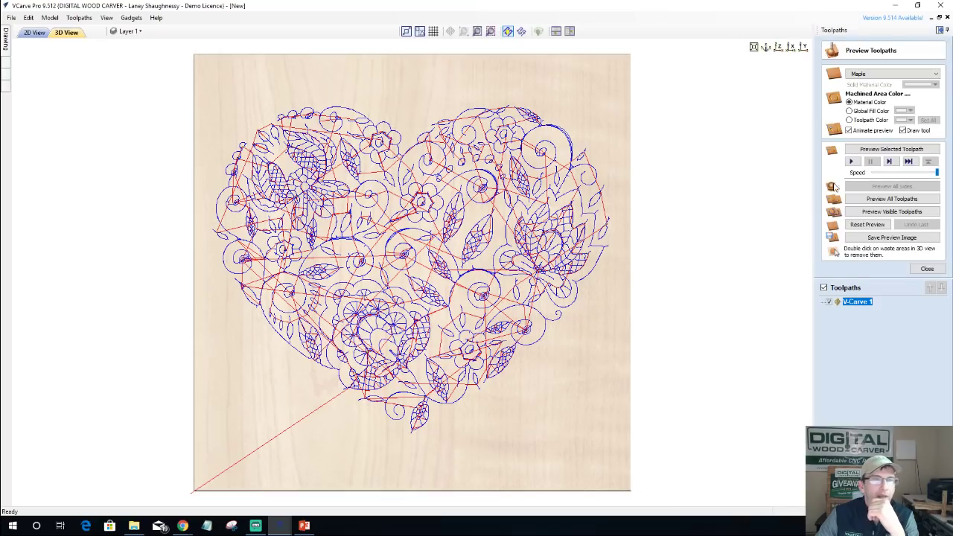
# Simulate V-Carve 1 on maple, tilt the board to inspect the carved heart, then return to 2D.
pyautogui.click(866, 151)
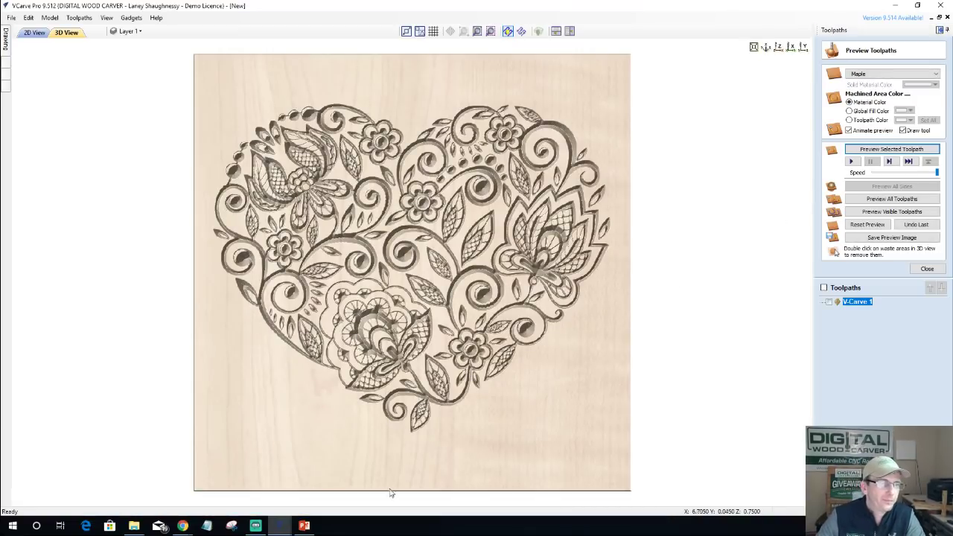
pyautogui.moveTo(382, 420); pyautogui.dragTo(388, 406)
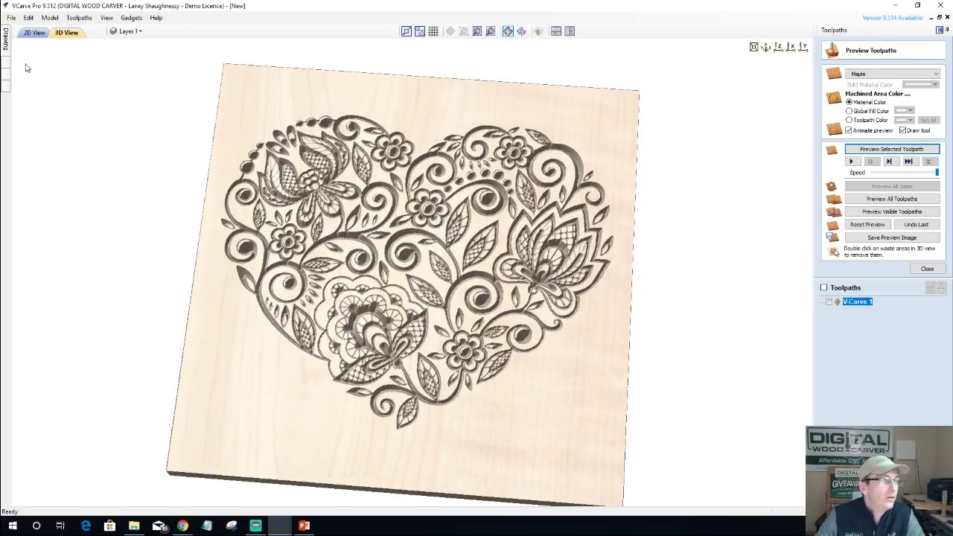
pyautogui.click(34, 33)
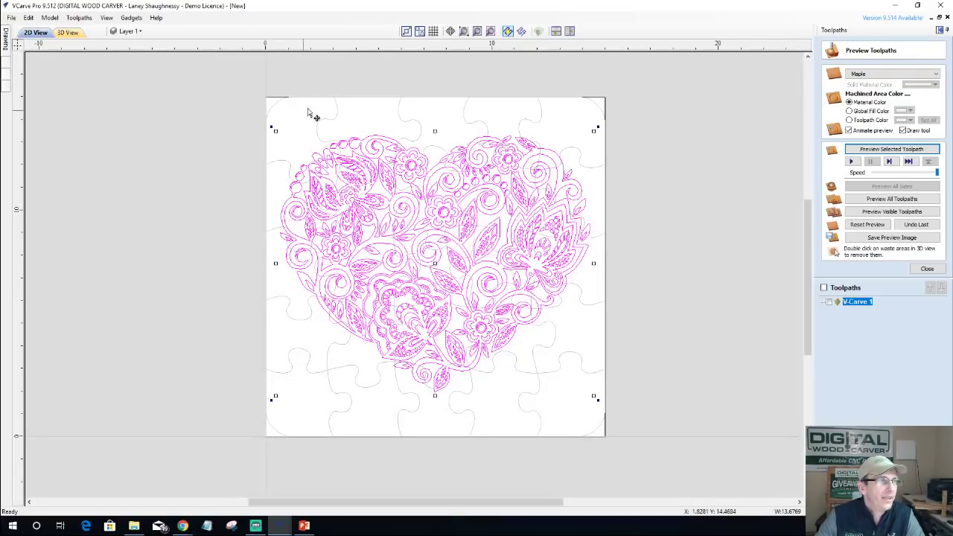
# Hide the heart on Layer 1 and make the Original puzzle layer active and visible.
pyautogui.click(128, 32)
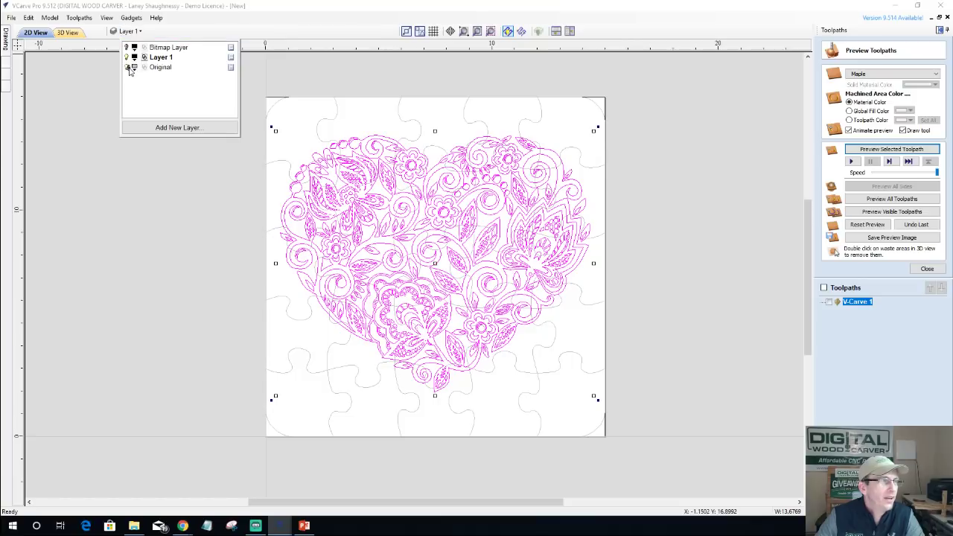
pyautogui.click(128, 68)
pyautogui.click(127, 59)
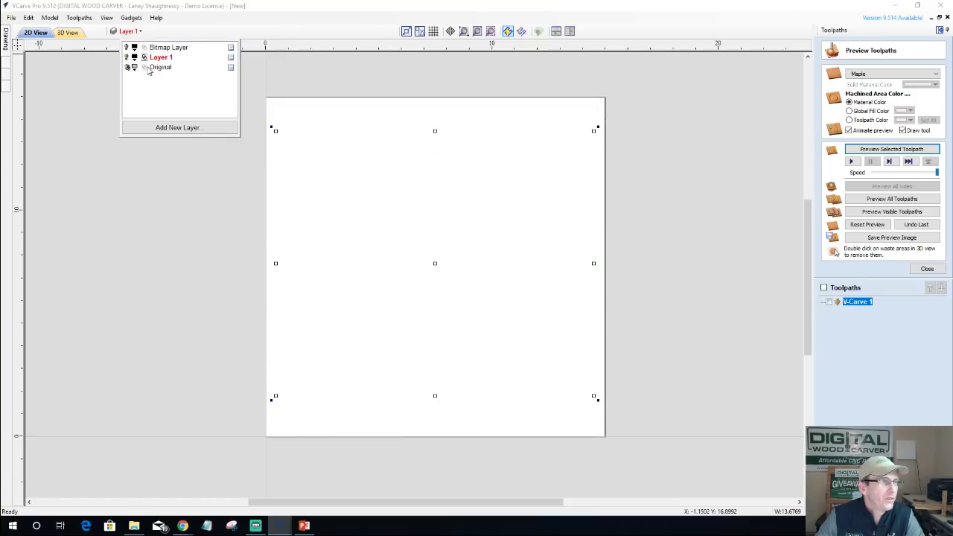
pyautogui.click(157, 68)
pyautogui.click(126, 68)
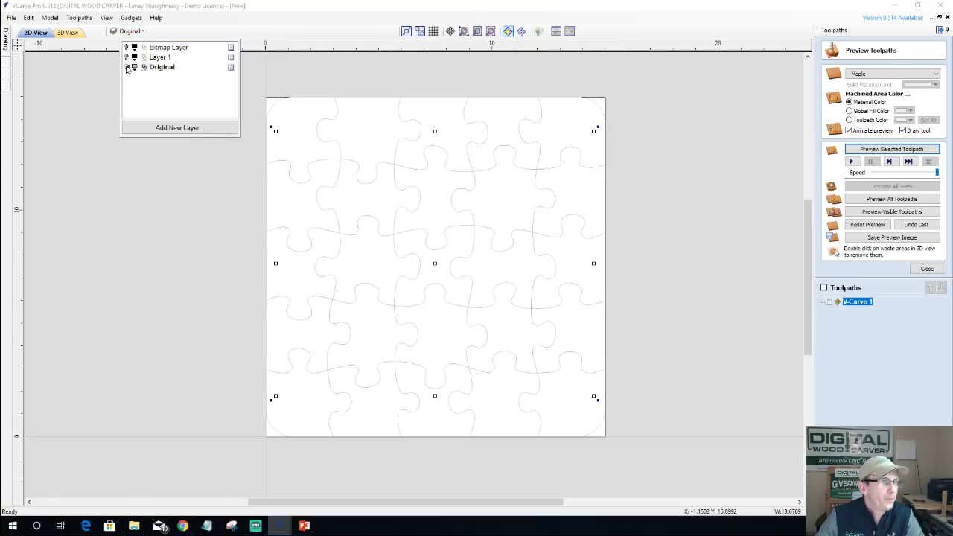
pyautogui.click(335, 159)
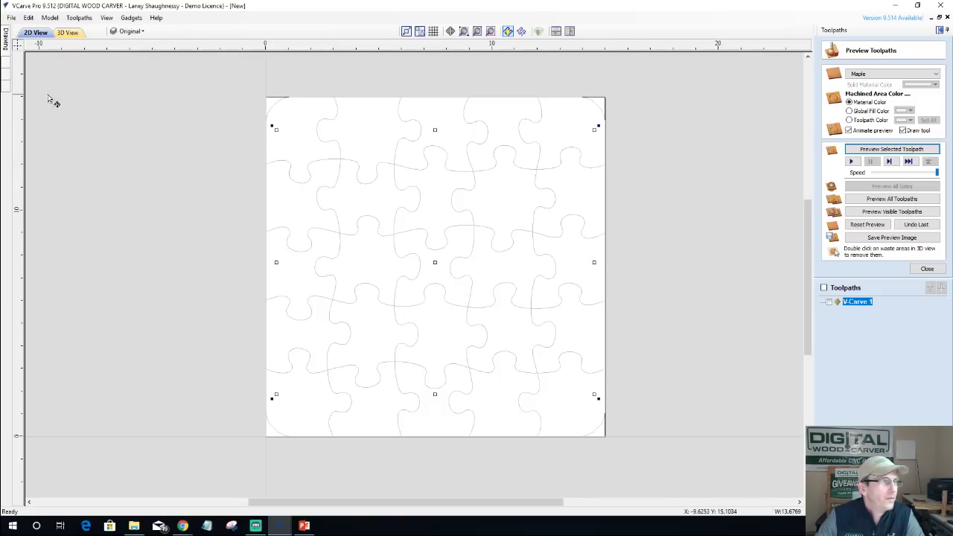
pyautogui.click(99, 132)
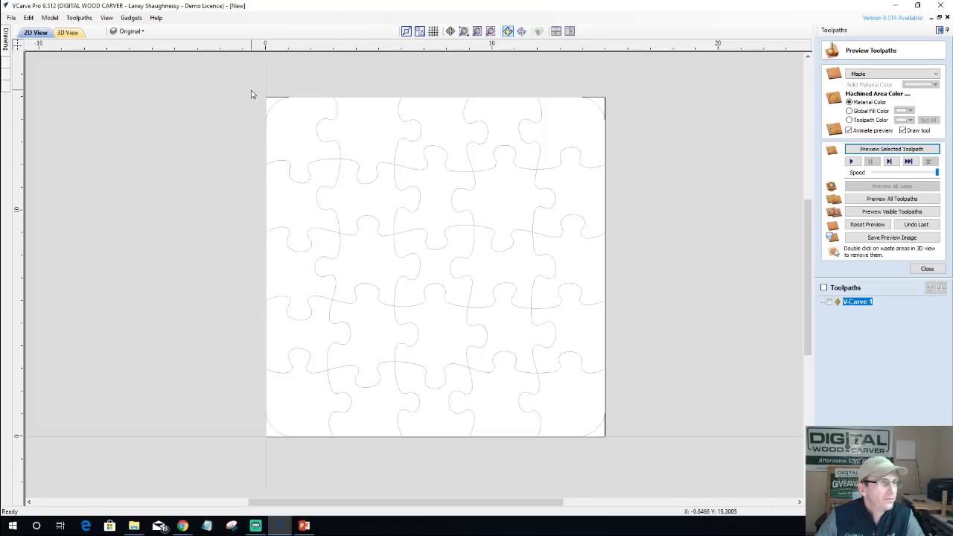
pyautogui.moveTo(252, 95); pyautogui.dragTo(637, 452)
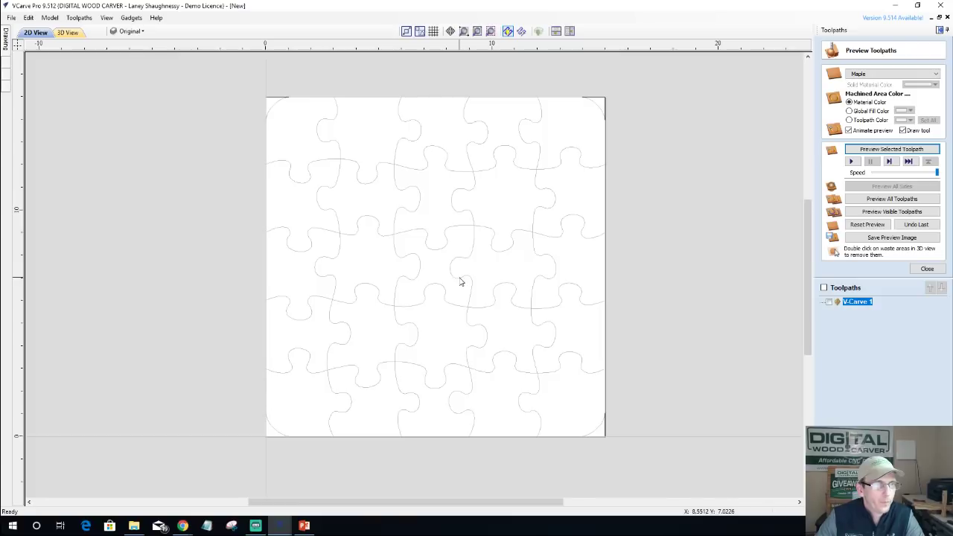
# Unlock the Original layer and box-select all its puzzle-piece outlines.
pyautogui.click(126, 32)
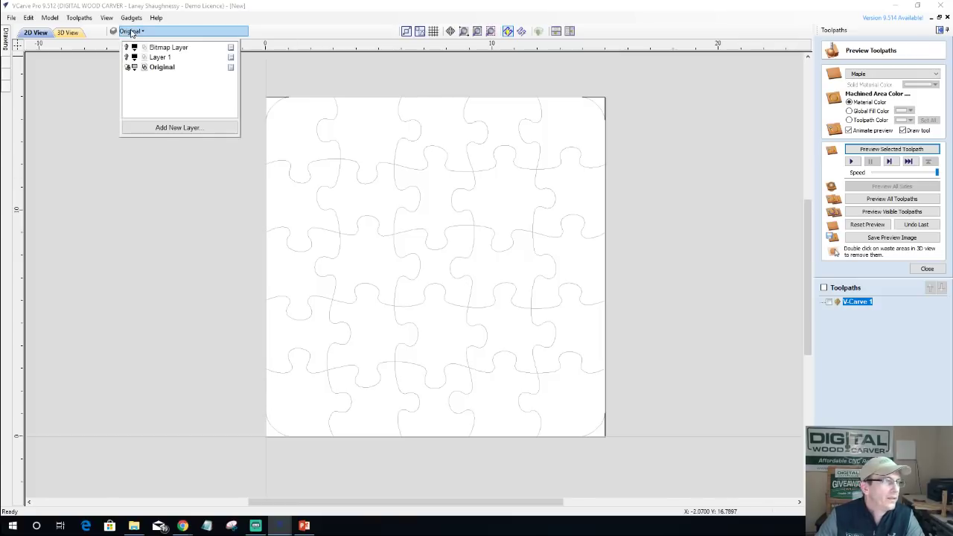
pyautogui.click(128, 68)
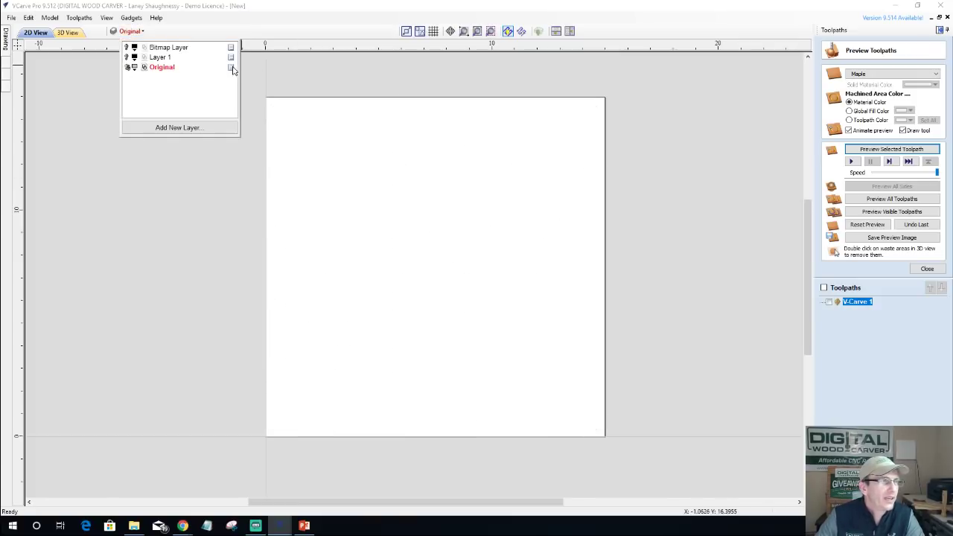
pyautogui.rightClick(232, 68)
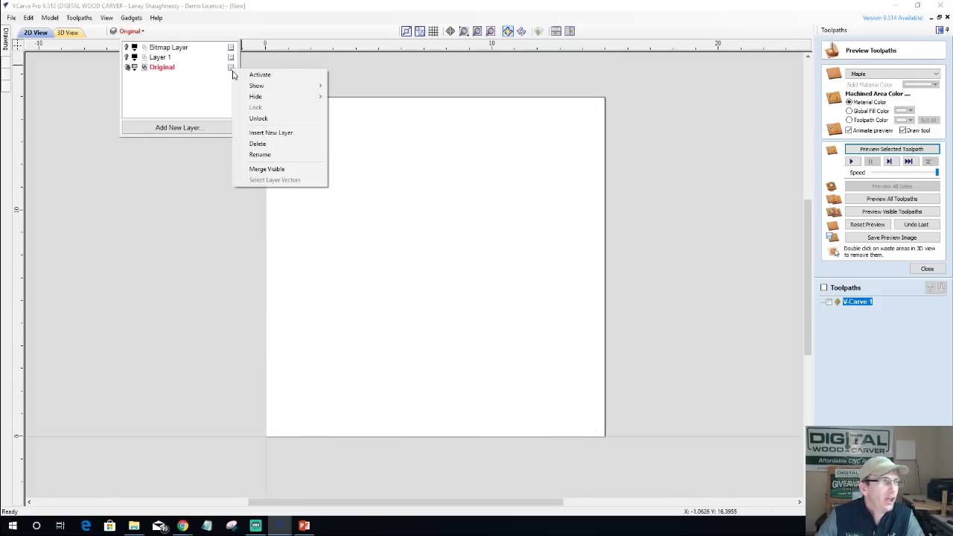
pyautogui.click(243, 118)
pyautogui.click(178, 33)
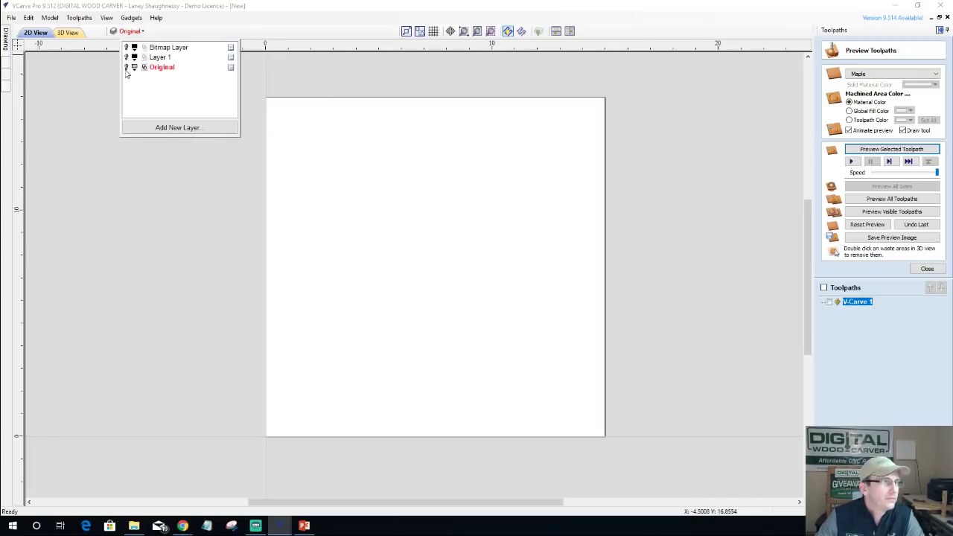
pyautogui.click(126, 67)
pyautogui.moveTo(260, 85); pyautogui.dragTo(668, 459)
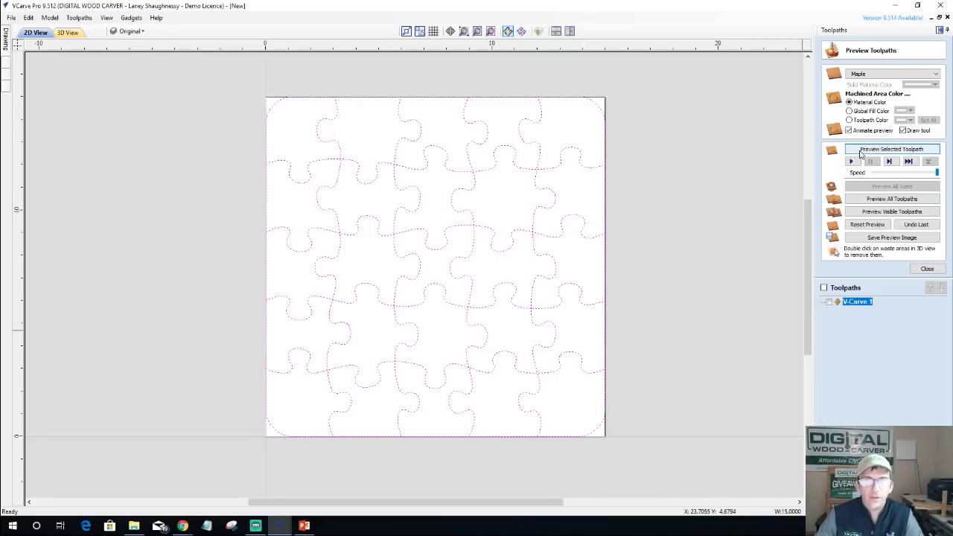
pyautogui.click(928, 269)
# Calculate Profile 1 cutting on the puzzle lines with the 60° 0.25" V-bit.
pyautogui.click(829, 102)
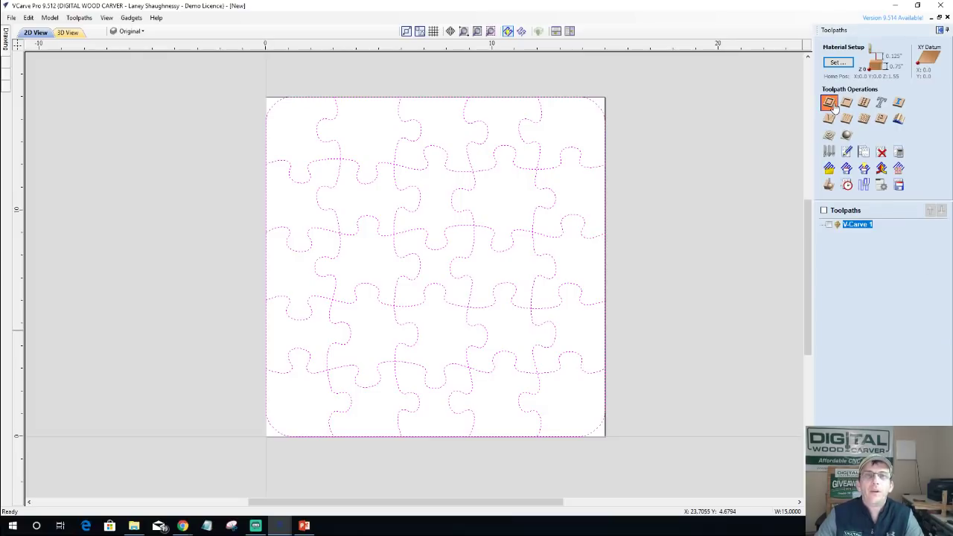
pyautogui.doubleClick(904, 87)
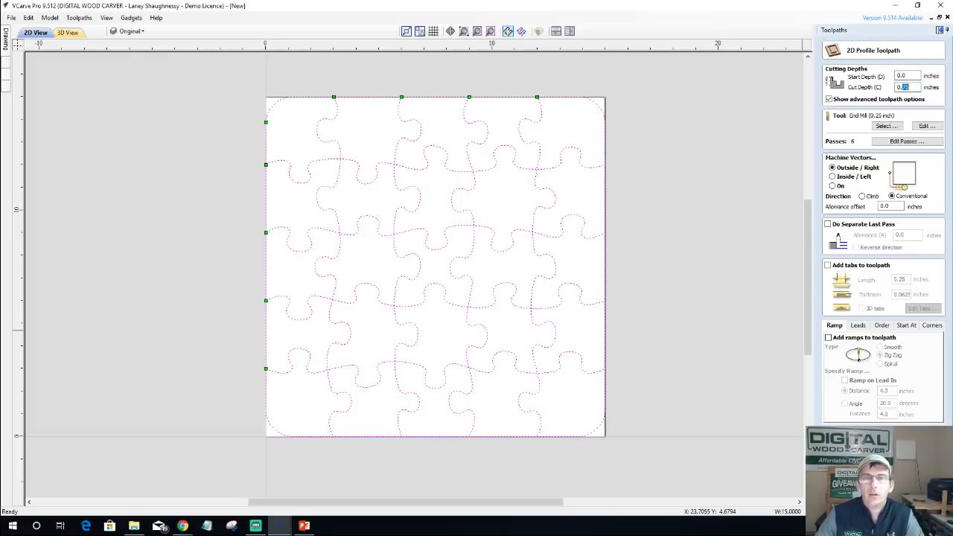
pyautogui.write('0.')
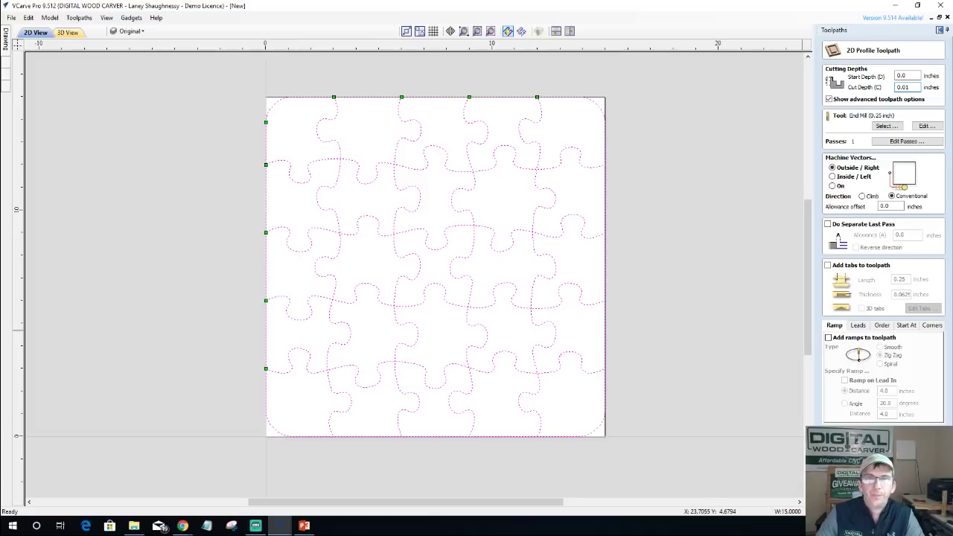
pyautogui.click(887, 126)
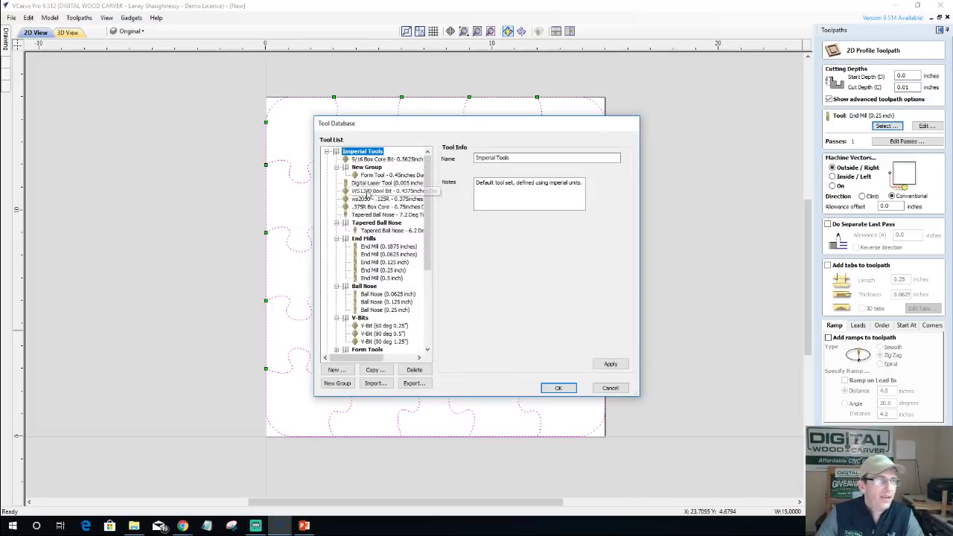
pyautogui.click(380, 327)
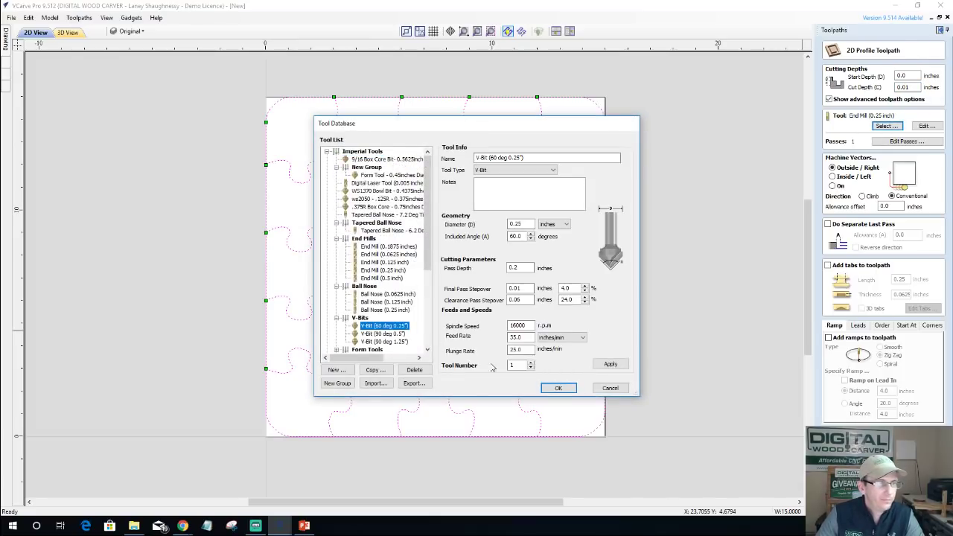
pyautogui.click(557, 389)
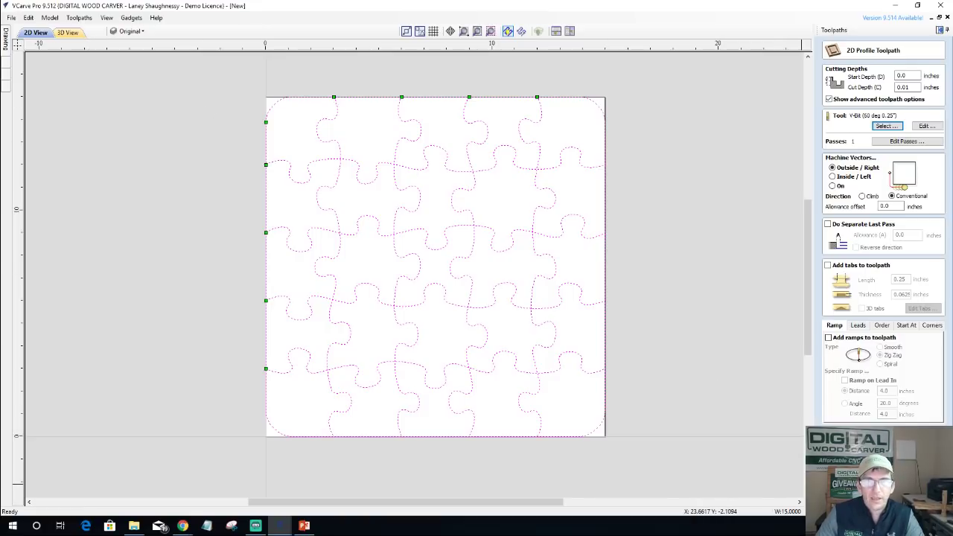
pyautogui.click(833, 185)
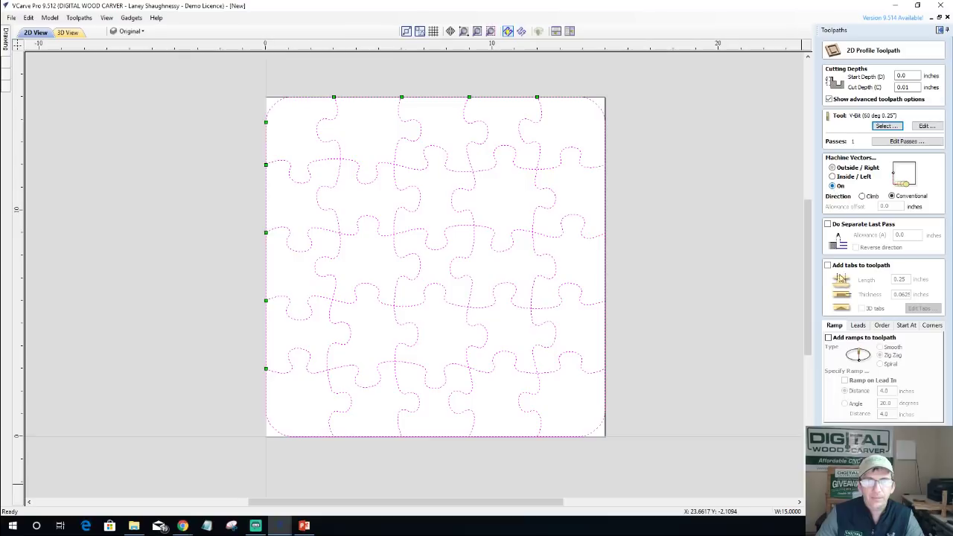
pyautogui.click(849, 495)
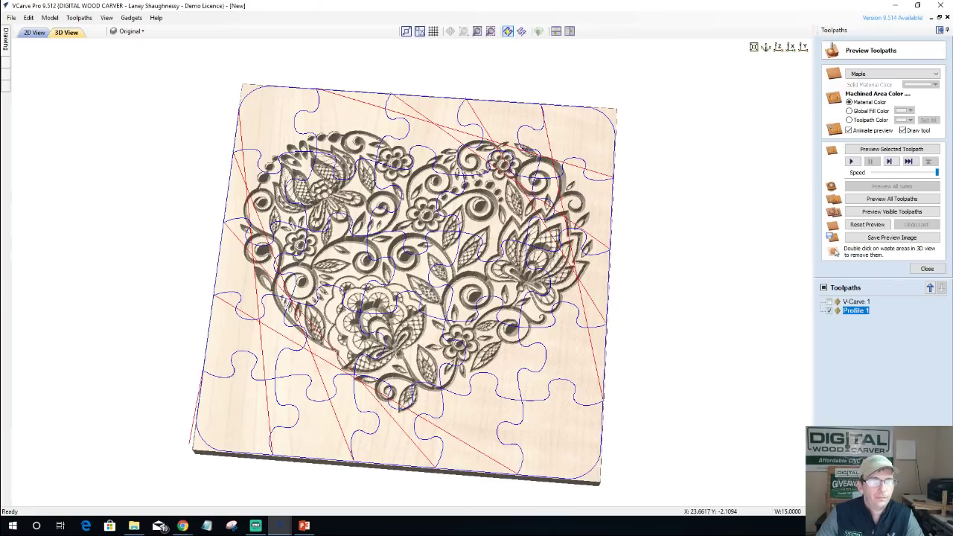
# Simulate Profile 1 and rotate the board to inspect the puzzle cut.
pyautogui.click(883, 151)
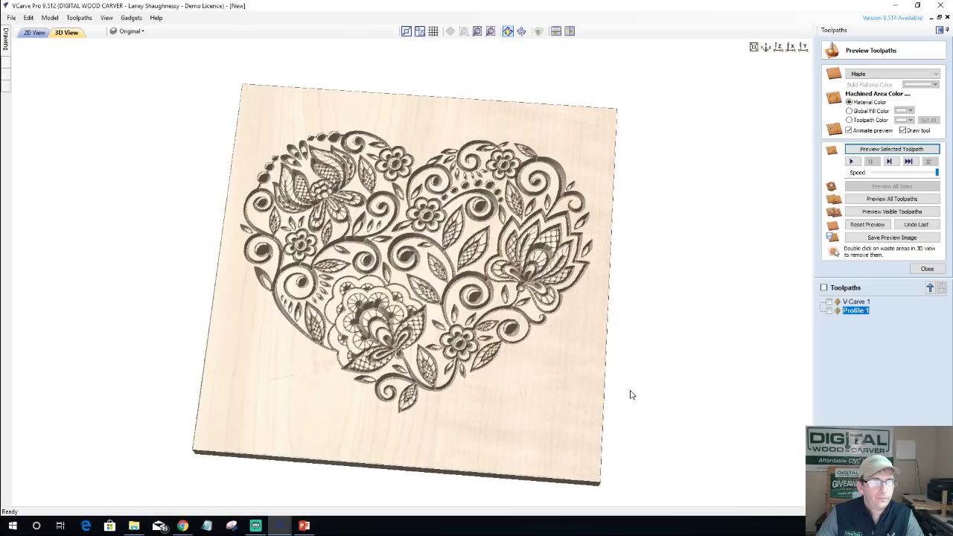
pyautogui.moveTo(570, 425); pyautogui.dragTo(528, 405)
pyautogui.doubleClick(858, 311)
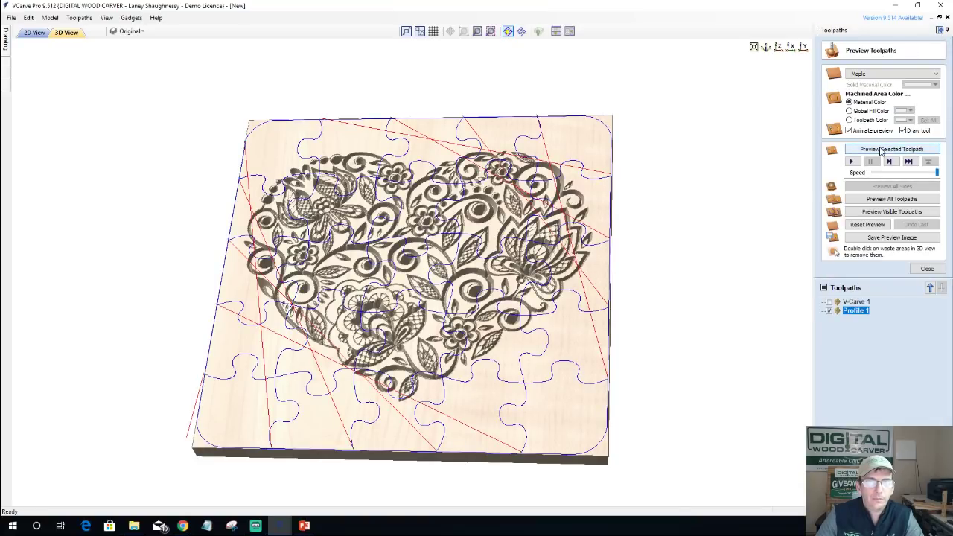
# Reset the preview and simulate Profile 1 alone on blank maple using Global Fill Color.
pyautogui.click(881, 151)
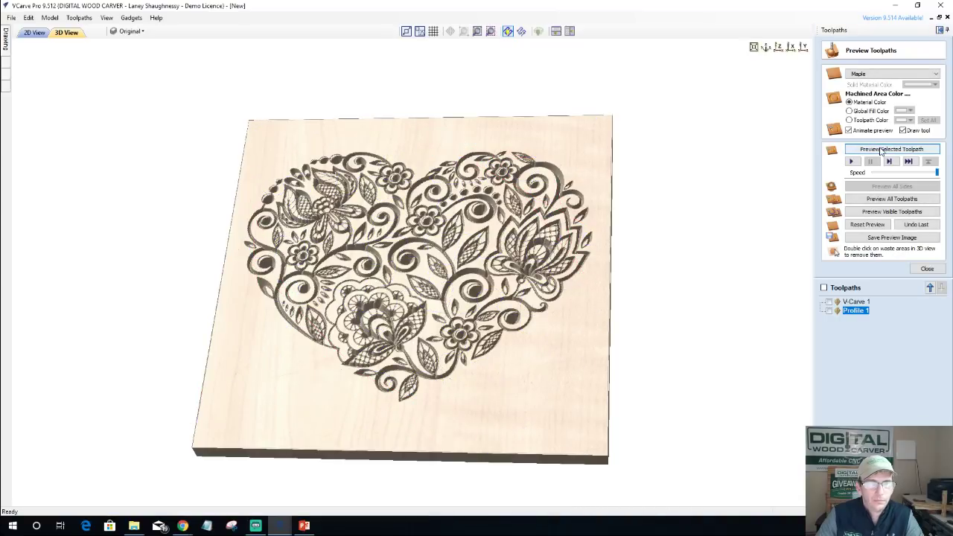
pyautogui.click(829, 313)
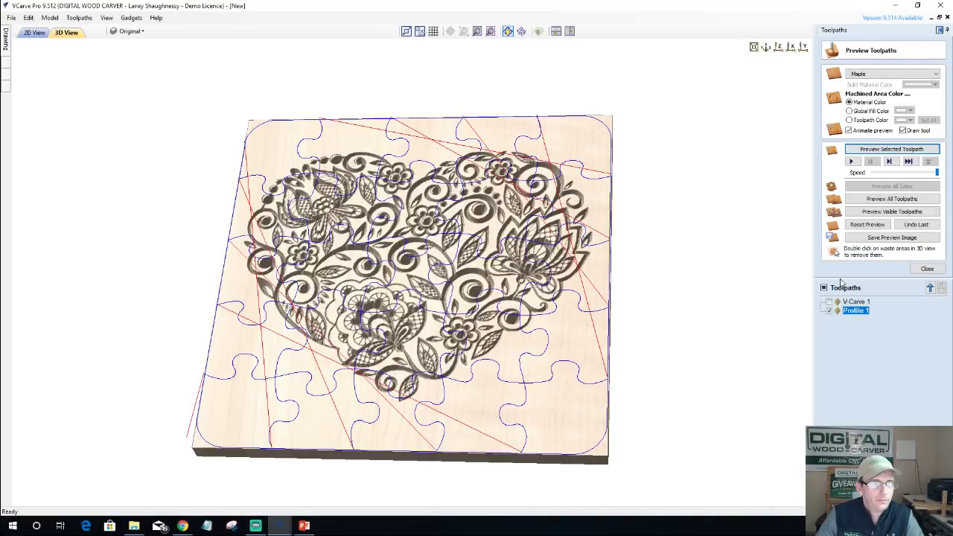
pyautogui.click(874, 152)
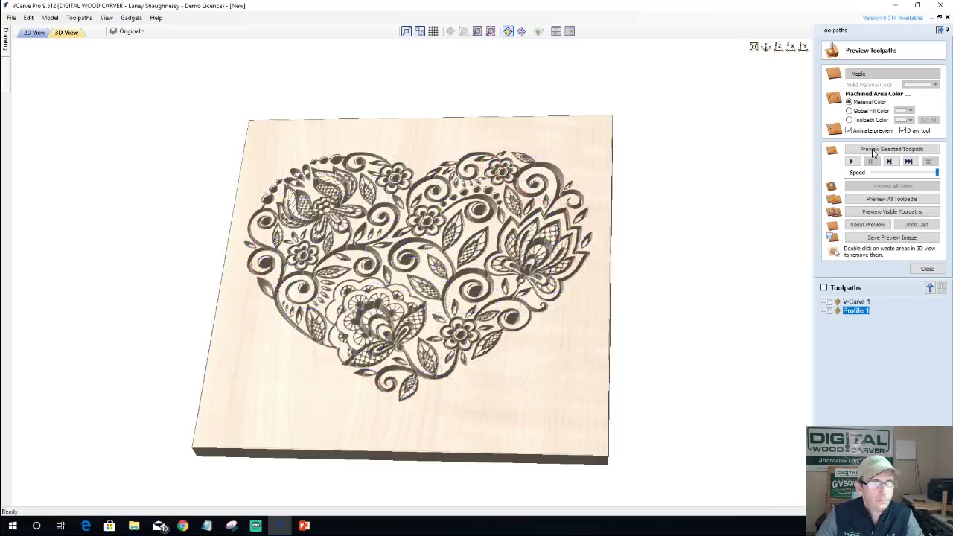
pyautogui.click(867, 225)
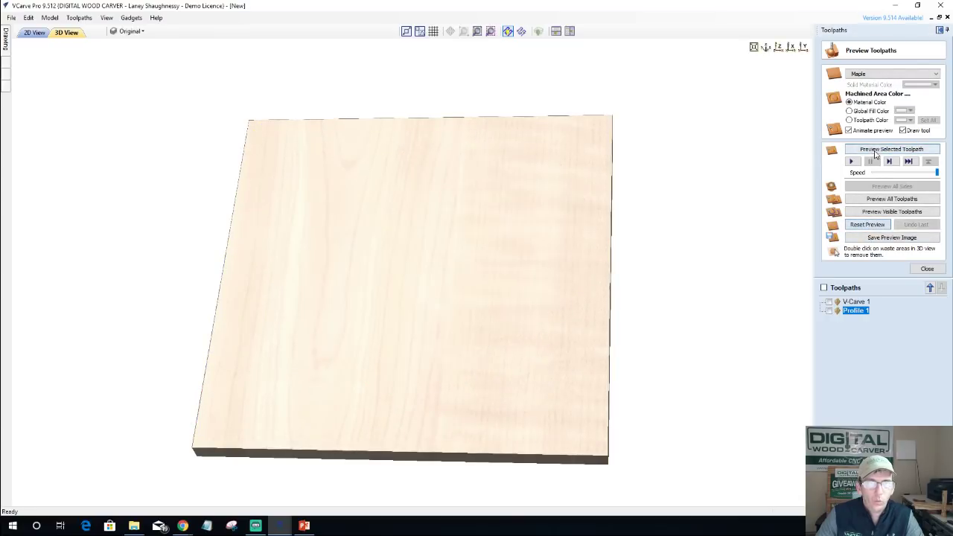
pyautogui.click(876, 152)
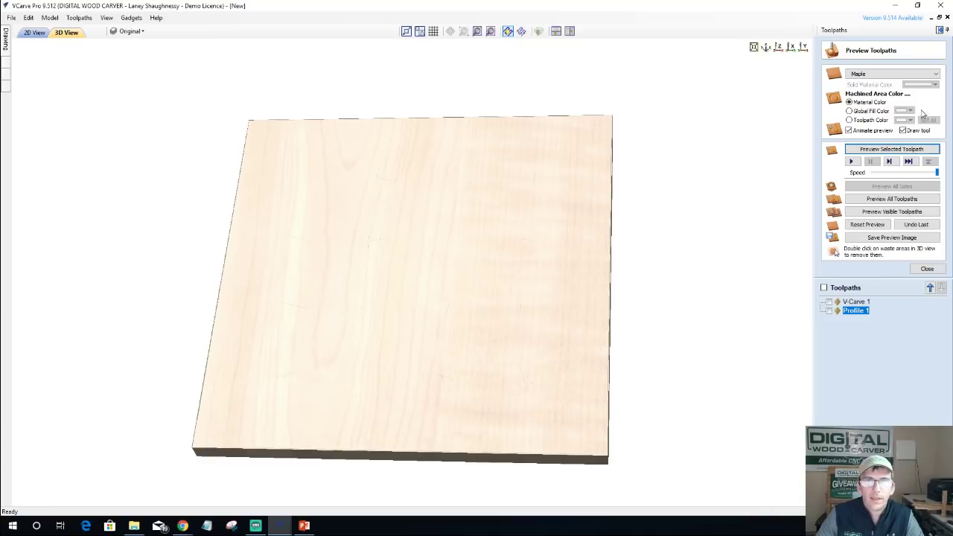
pyautogui.click(851, 112)
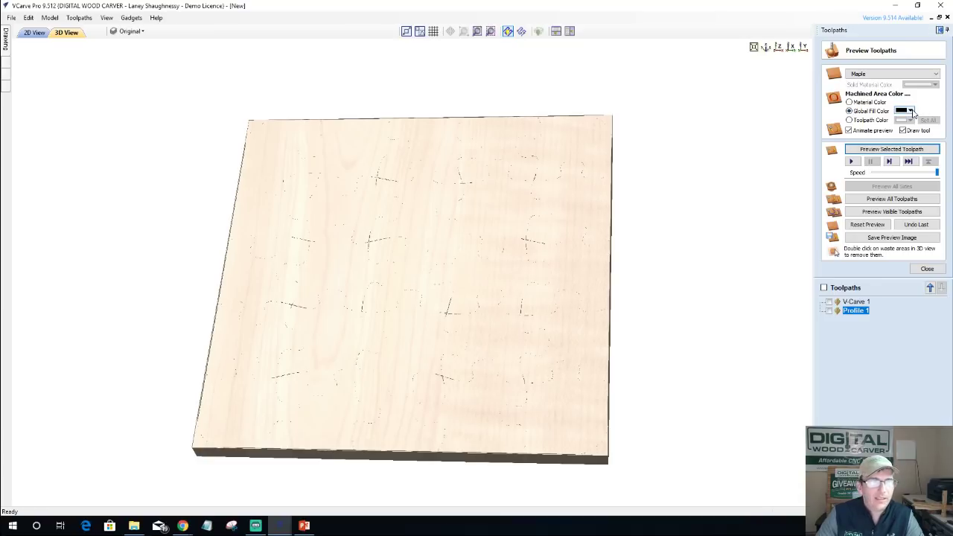
# Change Profile 1's cut depth to 0.02 inches, recalculate, and re-simulate the puzzle outline.
pyautogui.doubleClick(857, 310)
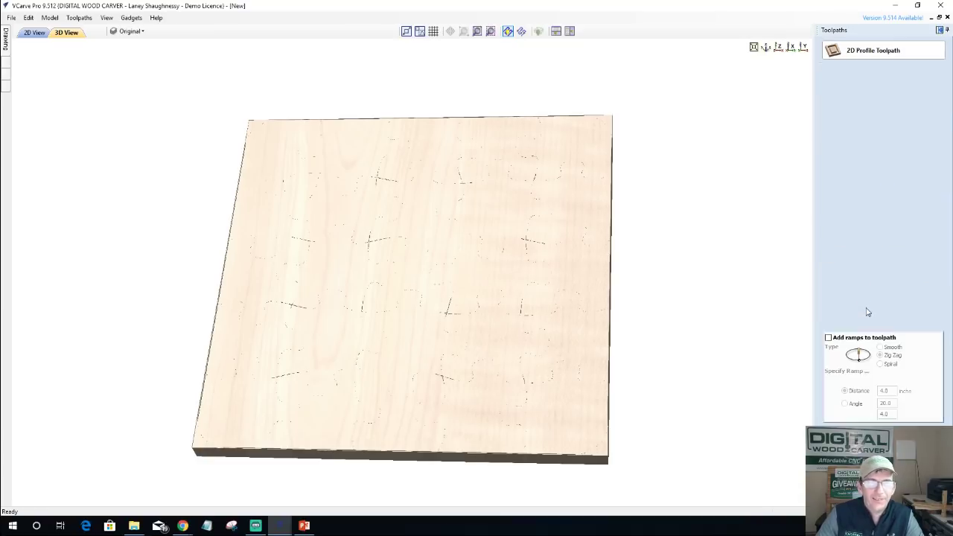
pyautogui.doubleClick(905, 87)
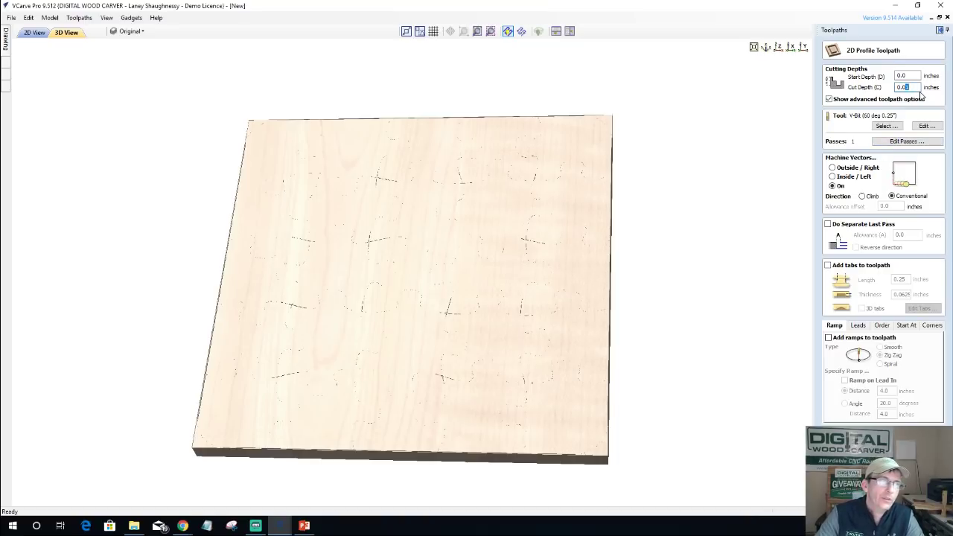
pyautogui.write('0.02')
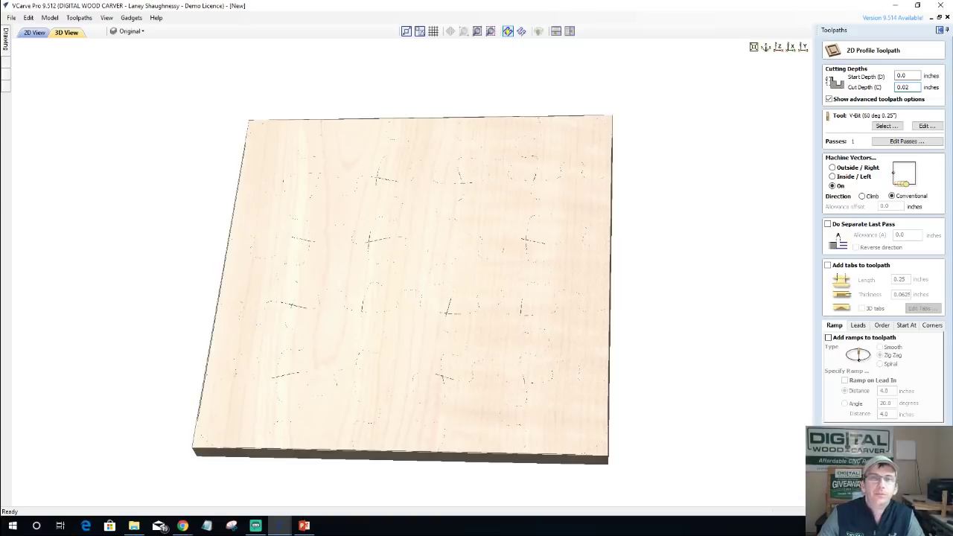
pyautogui.press('Return')
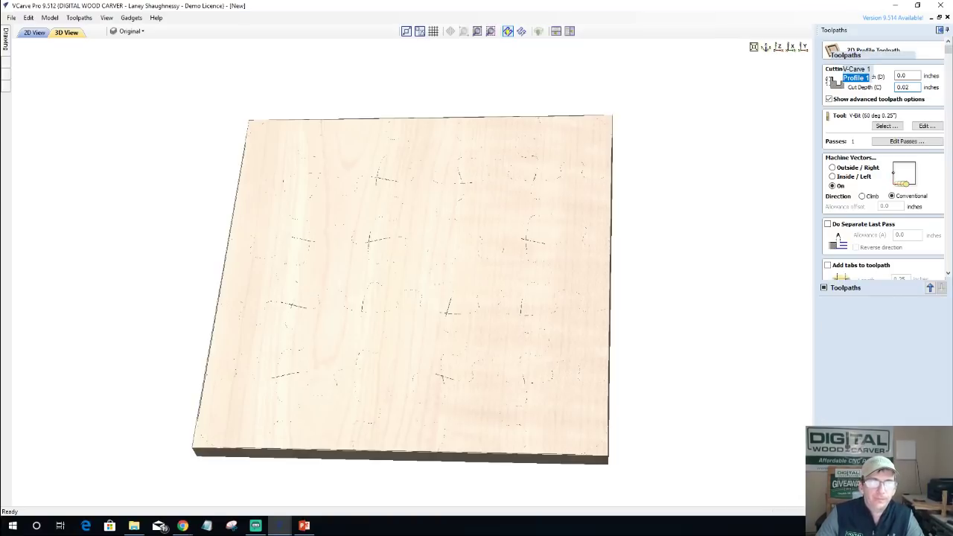
pyautogui.click(875, 152)
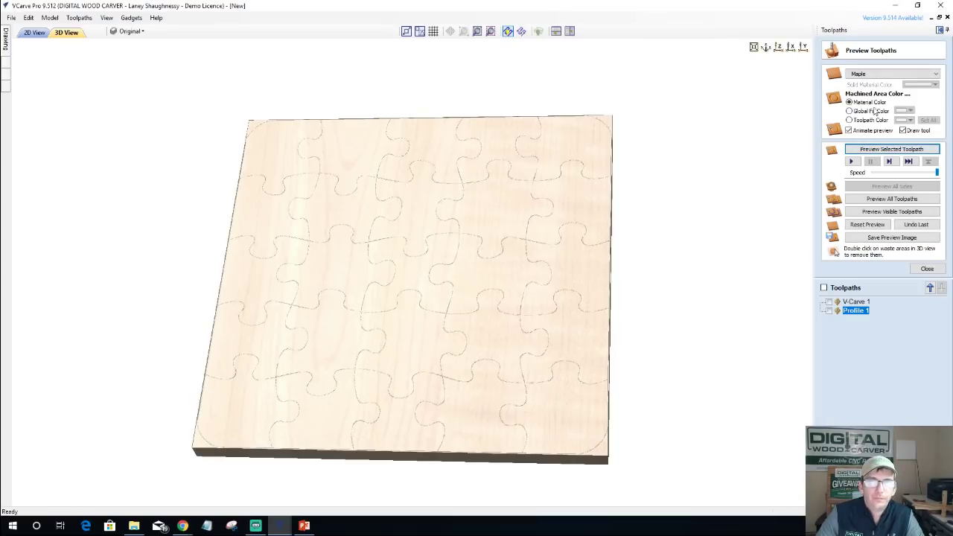
# Simulate V-Carve 1 over the puzzle cuts with machined areas in Global Fill Color, then close the preview.
pyautogui.click(874, 111)
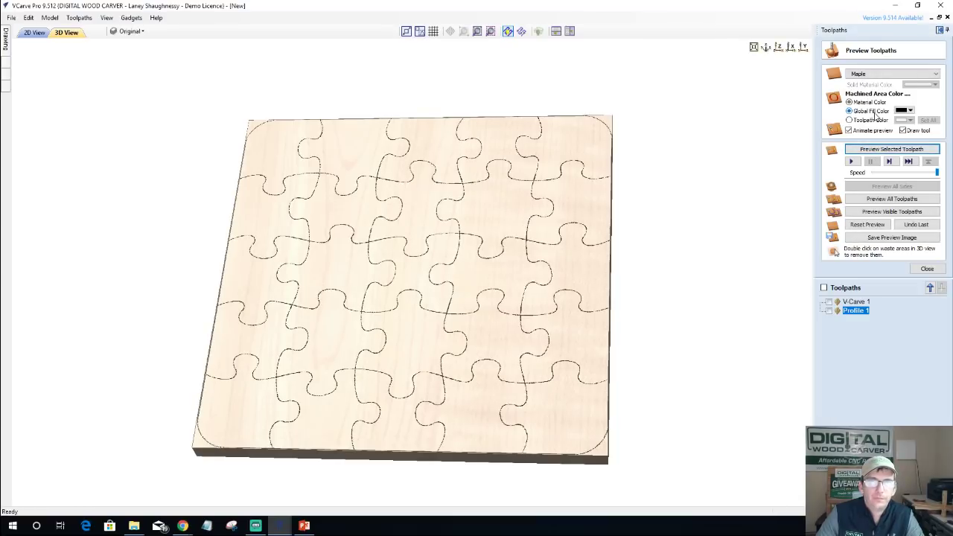
pyautogui.click(855, 302)
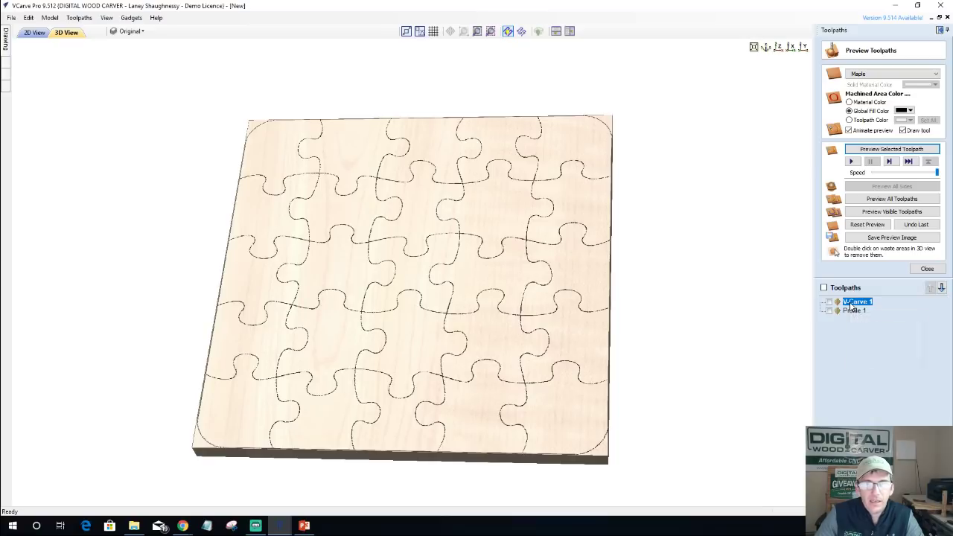
pyautogui.click(880, 152)
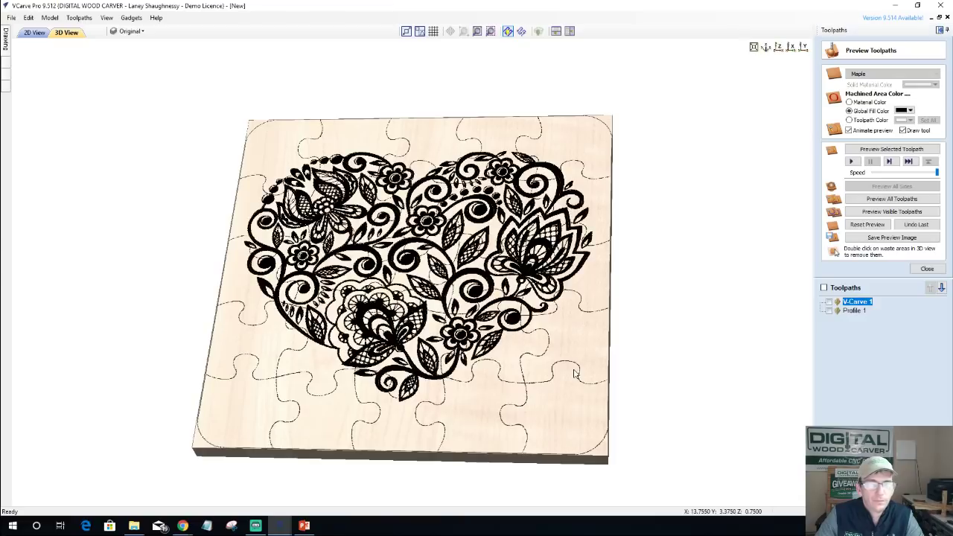
pyautogui.moveTo(502, 434); pyautogui.dragTo(511, 451)
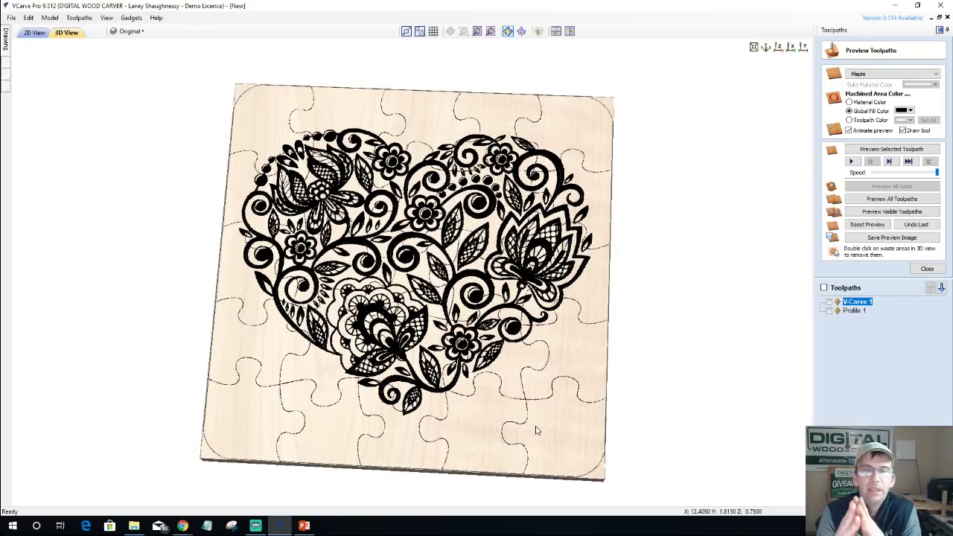
pyautogui.click(927, 268)
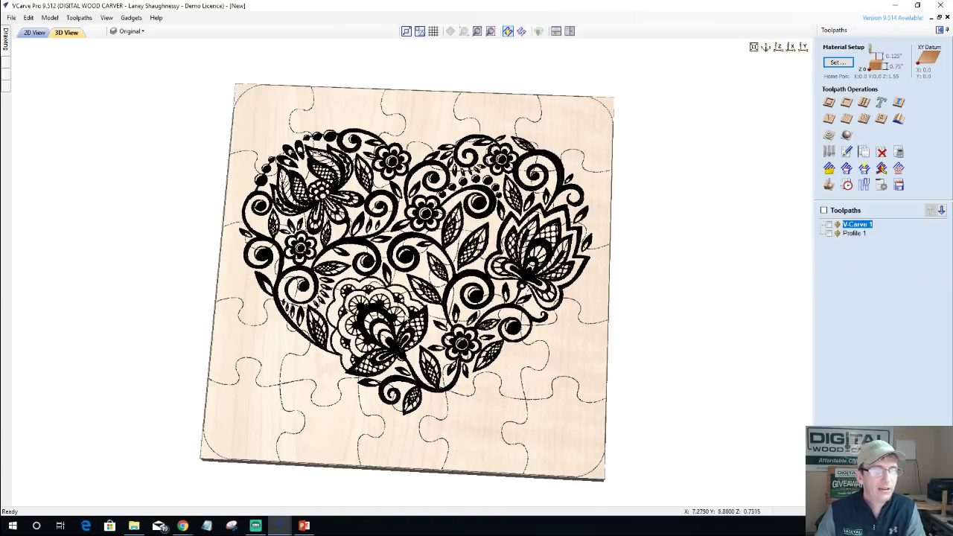
# Reset the preview and simulate only Profile 1 so the board shows just jigsaw pieces.
pyautogui.moveTo(506, 430); pyautogui.dragTo(623, 355)
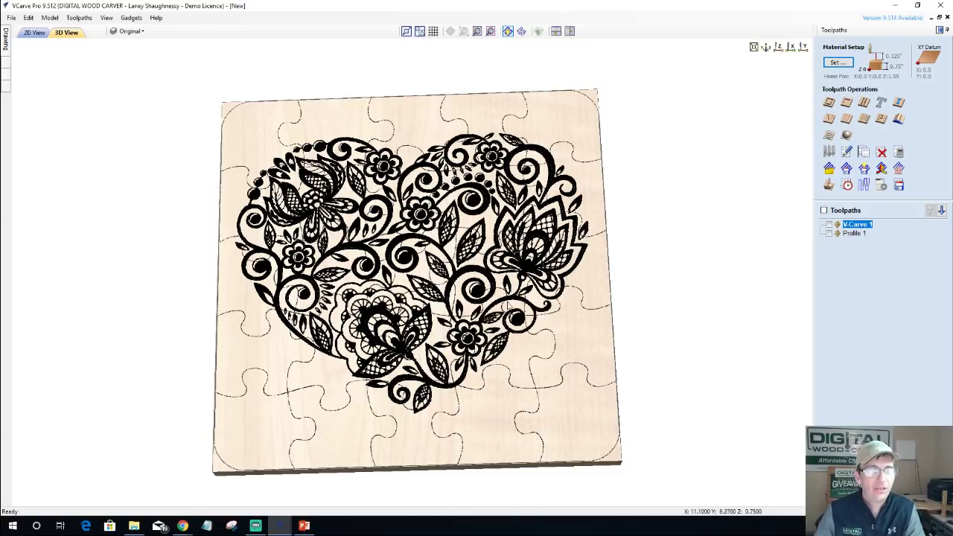
pyautogui.scroll(3, 511, 308)
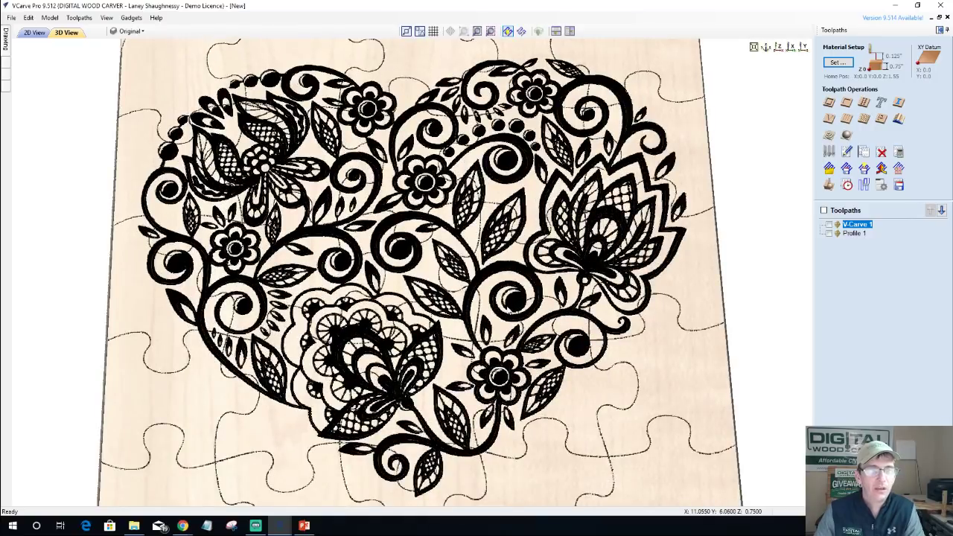
pyautogui.scroll(-3, 510, 311)
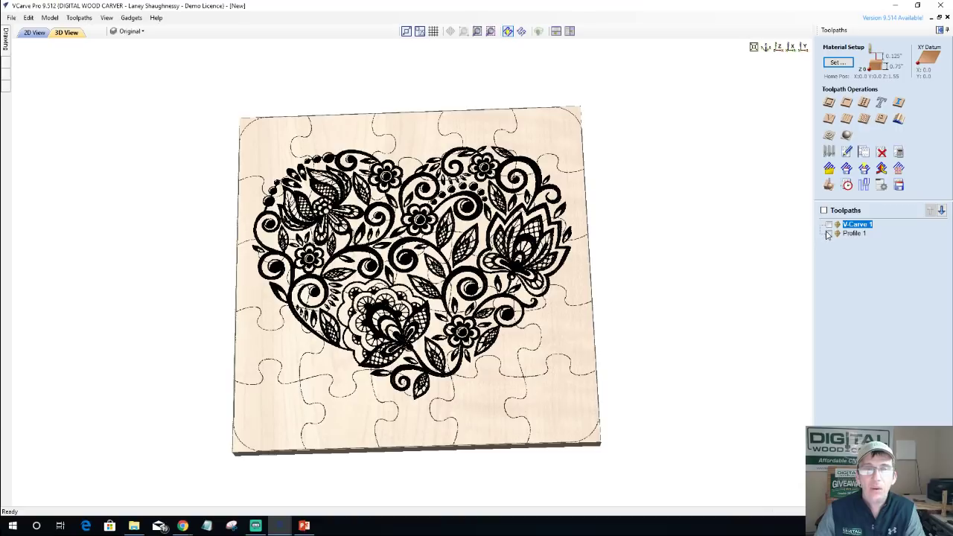
pyautogui.click(830, 187)
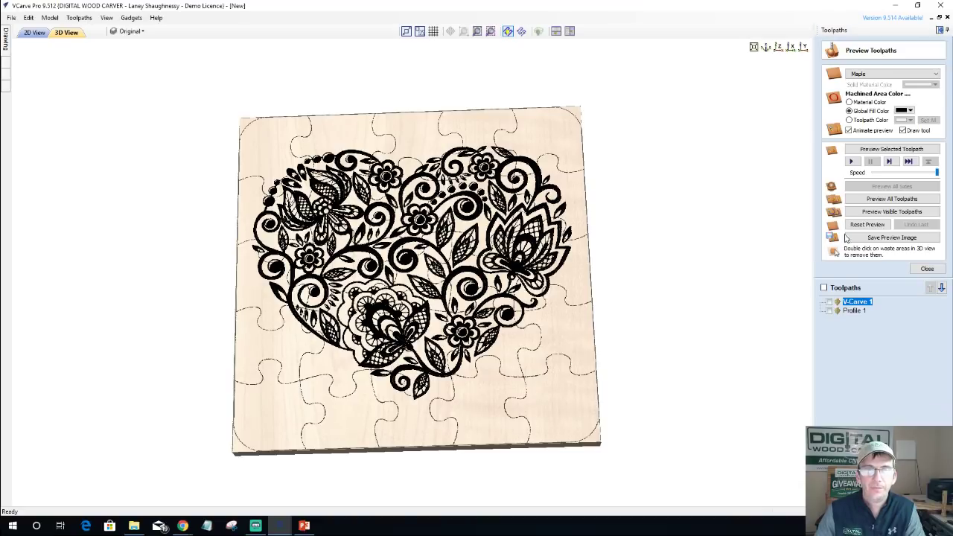
pyautogui.click(868, 224)
pyautogui.click(857, 310)
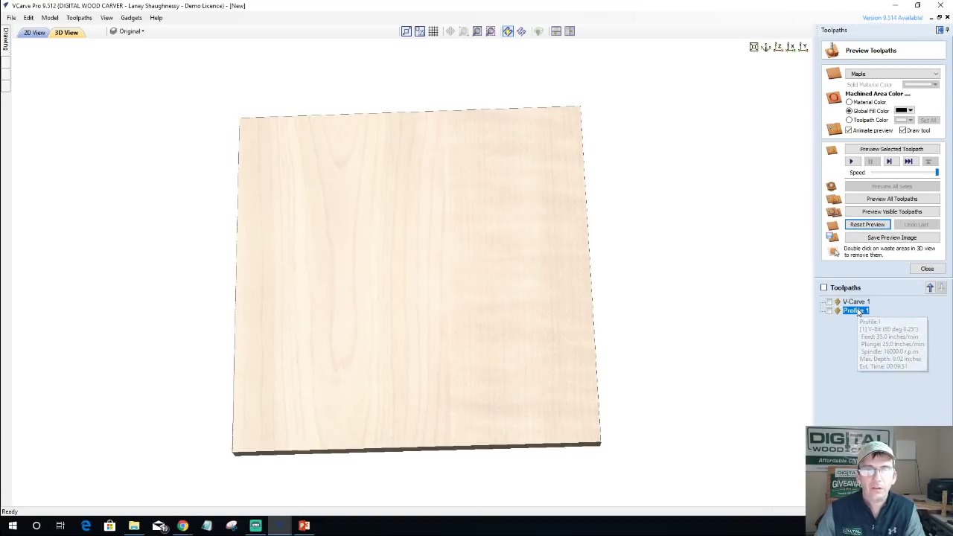
pyautogui.click(892, 149)
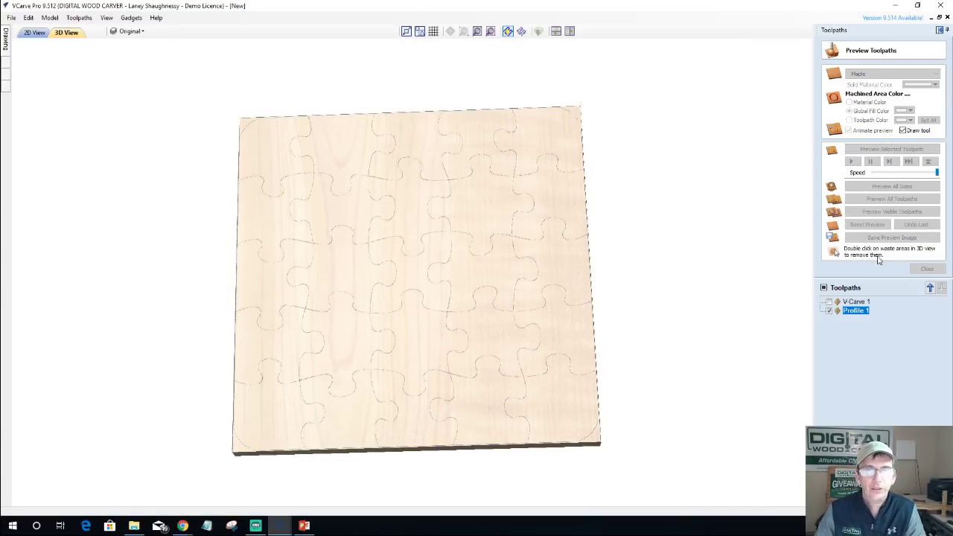
pyautogui.click(928, 269)
# Start a pocket toolpath, then hide and lock the Original puzzle layer in 2D view.
pyautogui.click(849, 104)
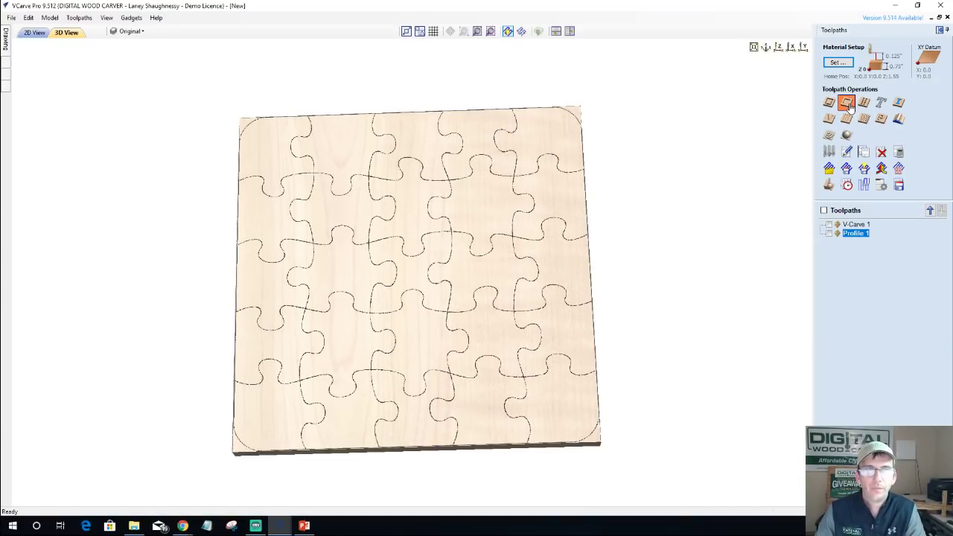
pyautogui.click(37, 33)
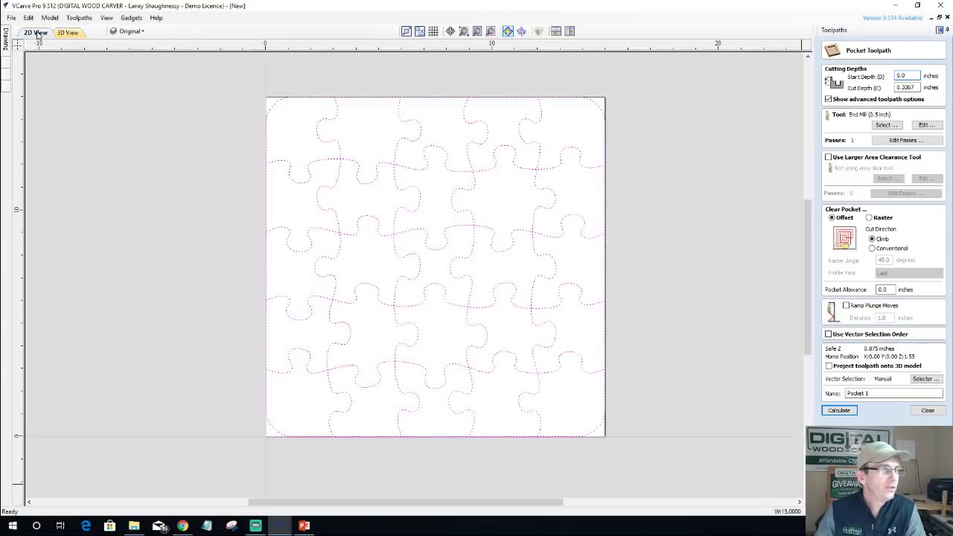
pyautogui.click(142, 32)
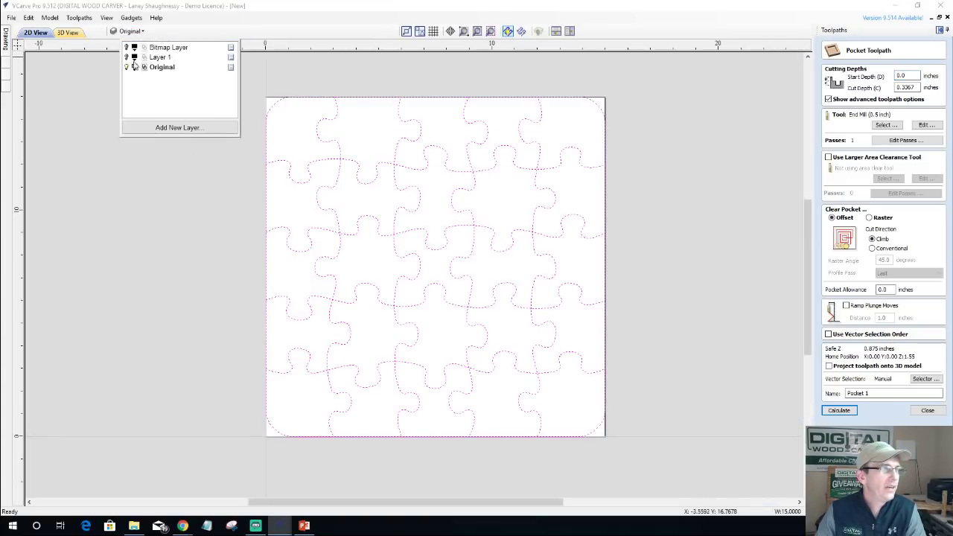
pyautogui.click(134, 67)
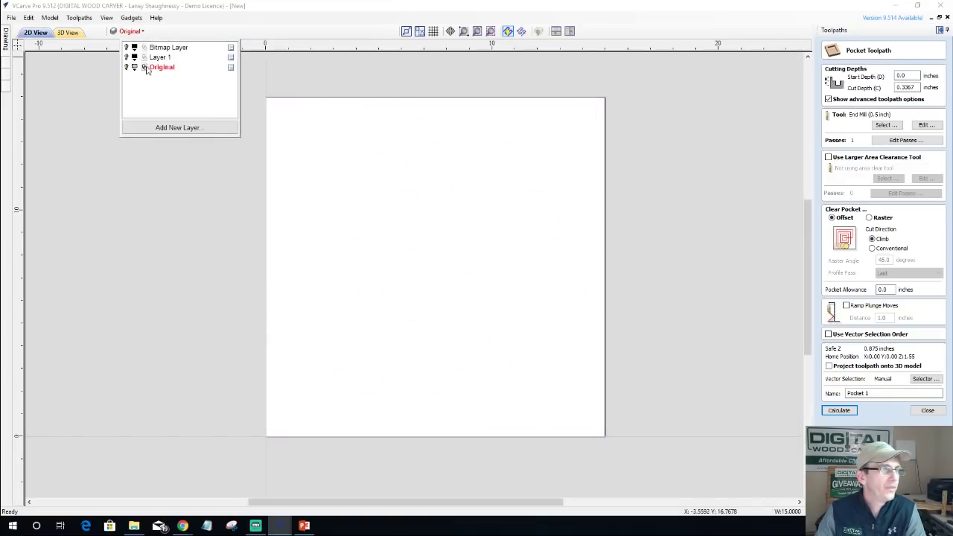
pyautogui.rightClick(231, 72)
pyautogui.click(238, 109)
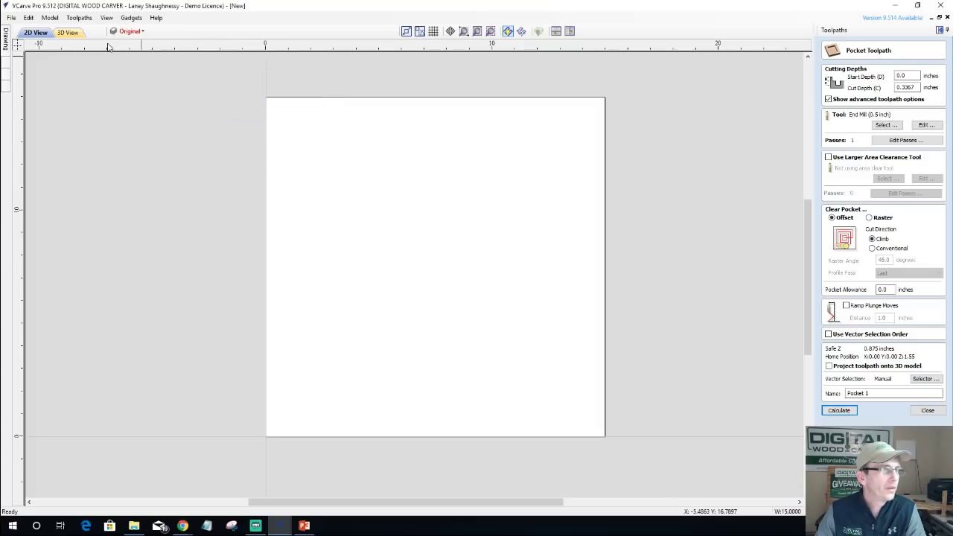
# Make Layer 1 active and visible and select all the heart vectors.
pyautogui.click(127, 32)
pyautogui.click(157, 58)
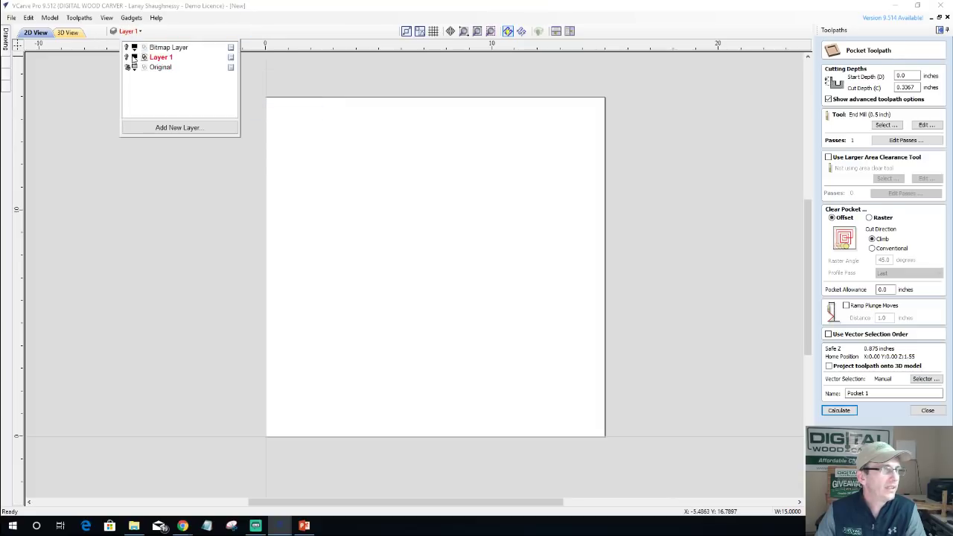
pyautogui.click(134, 58)
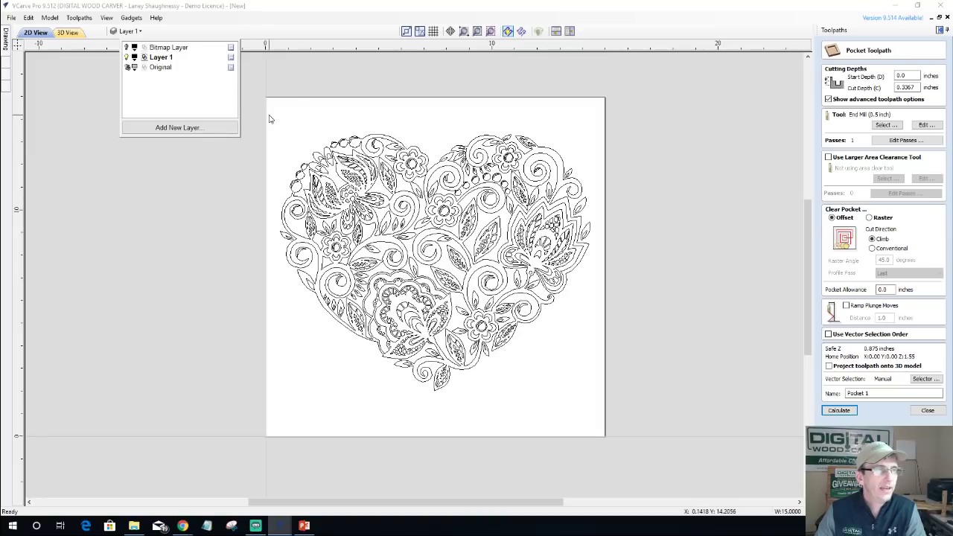
pyautogui.moveTo(270, 115); pyautogui.dragTo(635, 409)
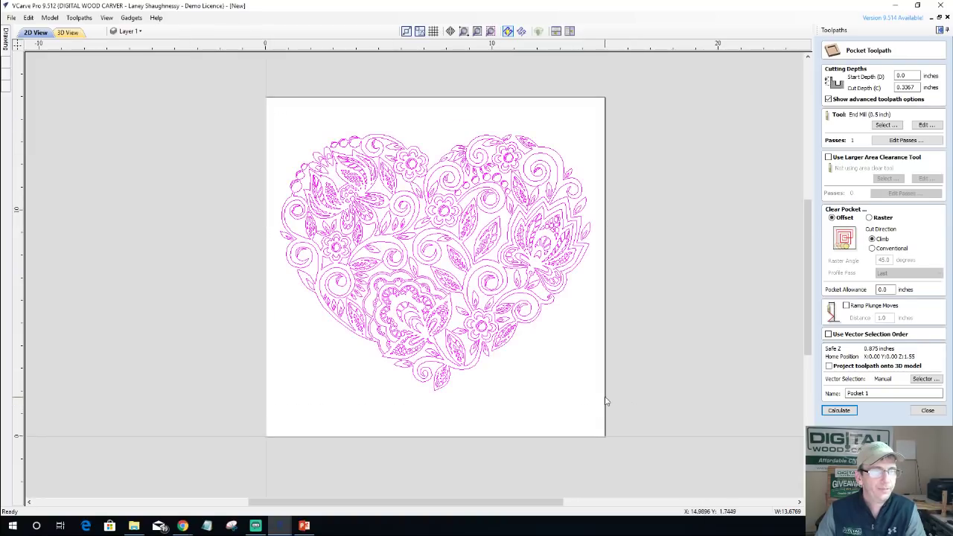
# Enter 0.03 inches as the pocket cut depth and bring up the Tool Database.
pyautogui.doubleClick(913, 88)
pyautogui.write('0')
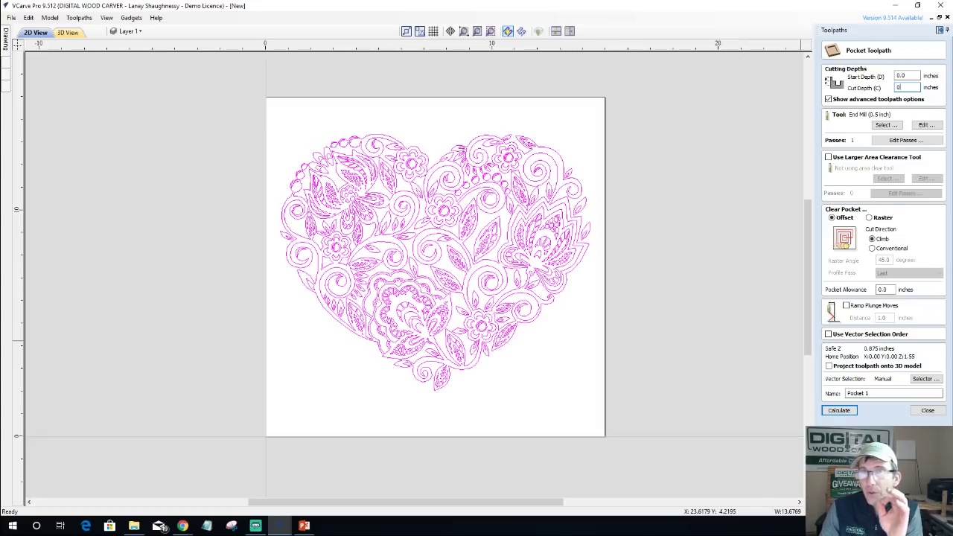
pyautogui.write('.0')
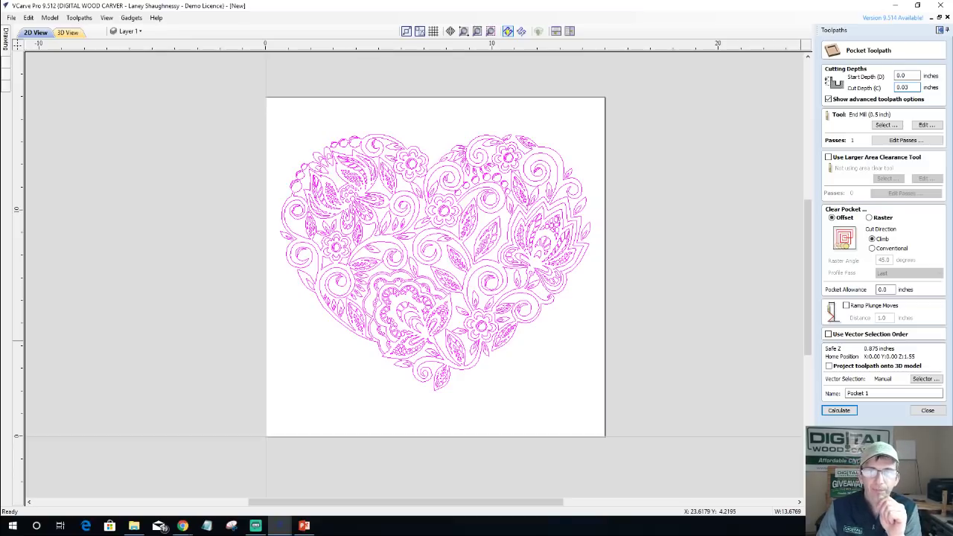
pyautogui.write('3')
pyautogui.click(884, 125)
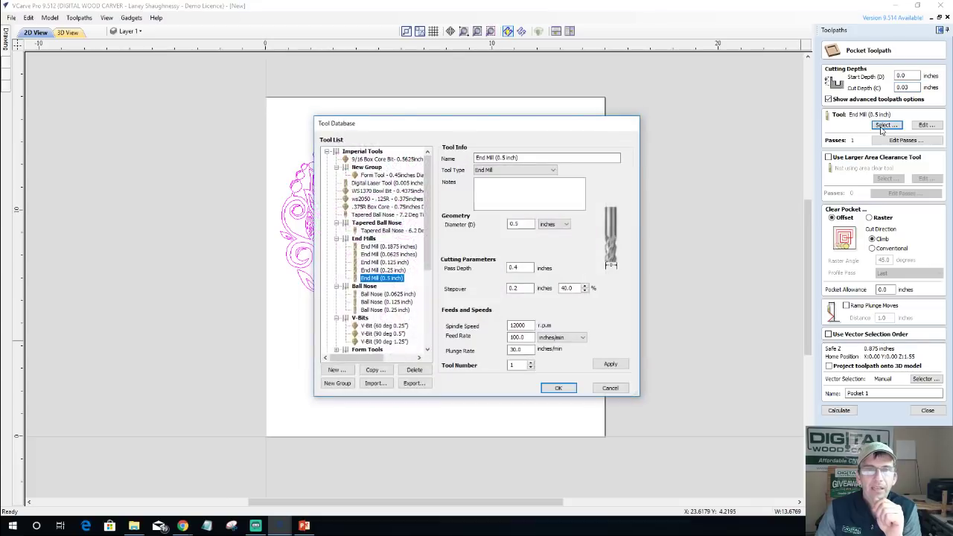
# Assign the Digital Laser Tool (0.005 inches) to the heart pocket and set Raster clearing at 45 degrees.
pyautogui.click(383, 182)
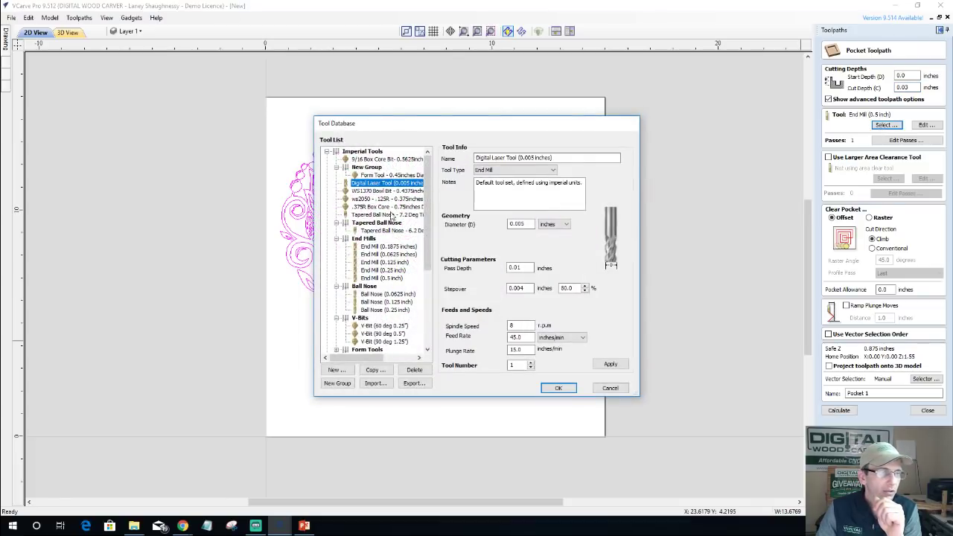
pyautogui.click(558, 388)
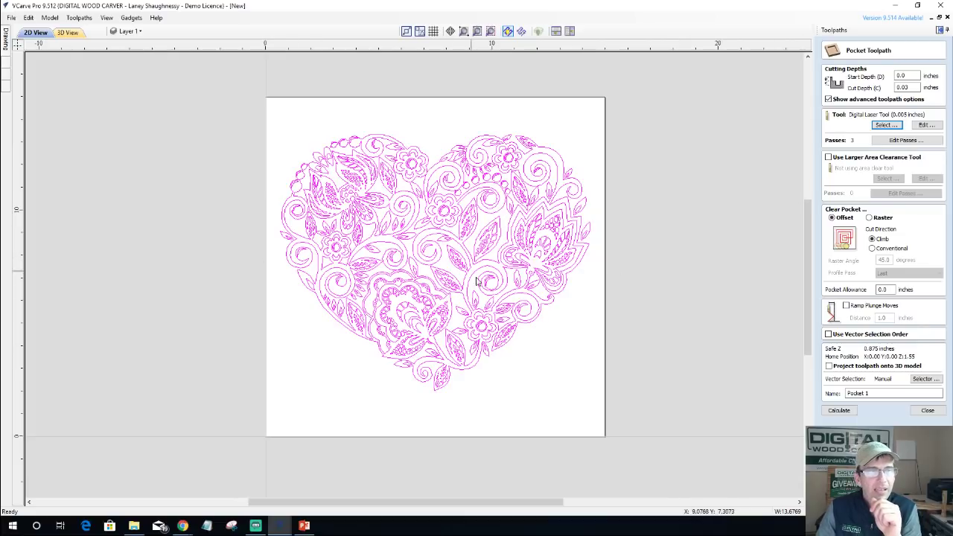
pyautogui.click(870, 218)
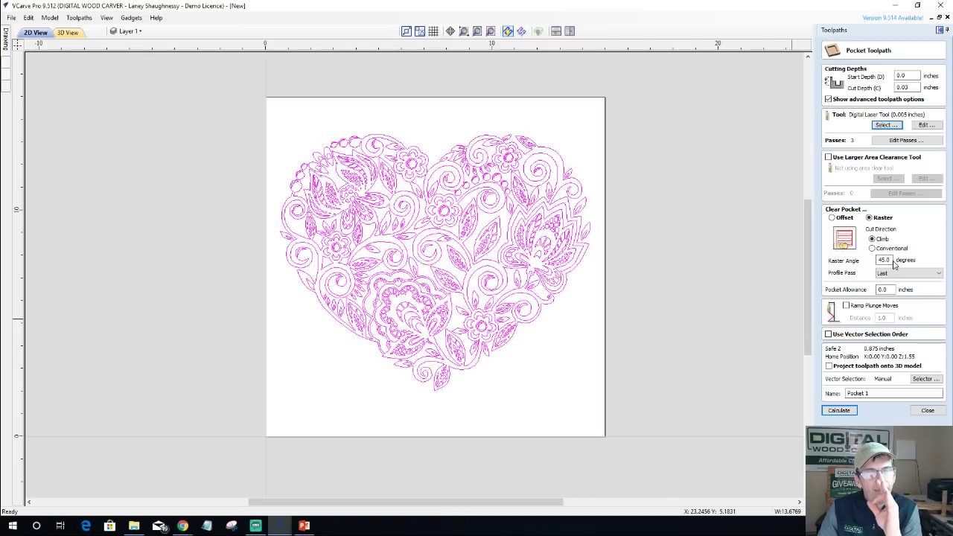
# Edit the laser tool's stepover to 40 percent (0.002 inches) and confirm.
pyautogui.click(926, 125)
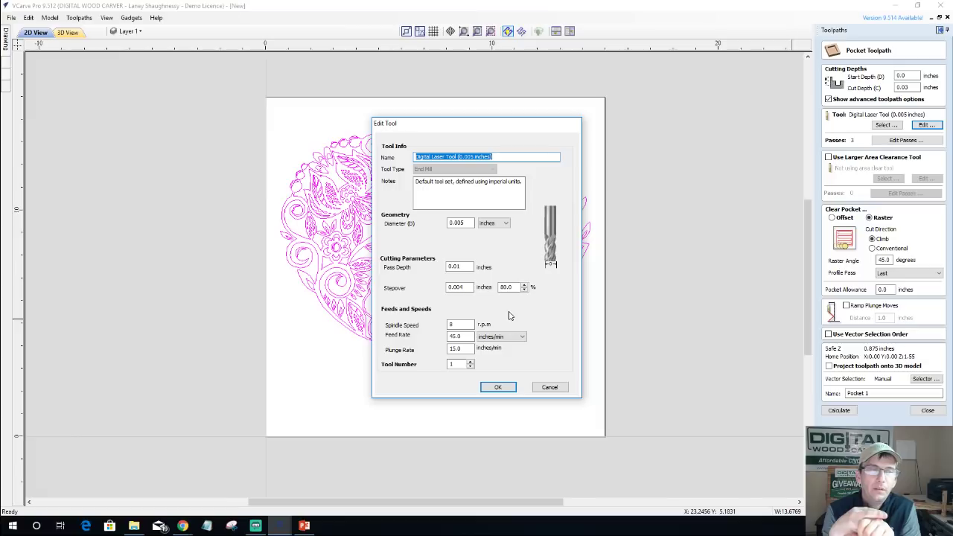
pyautogui.click(509, 288)
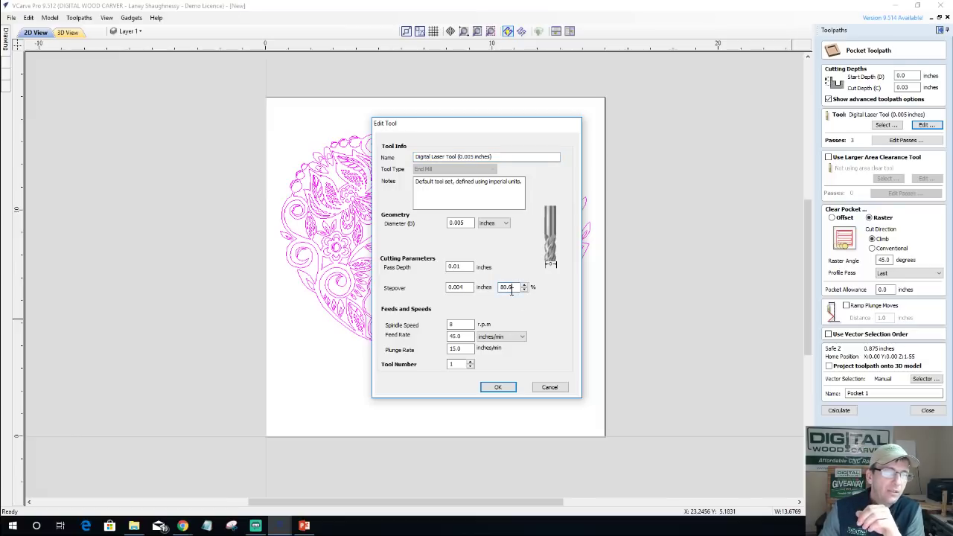
pyautogui.doubleClick(506, 288)
pyautogui.write('40')
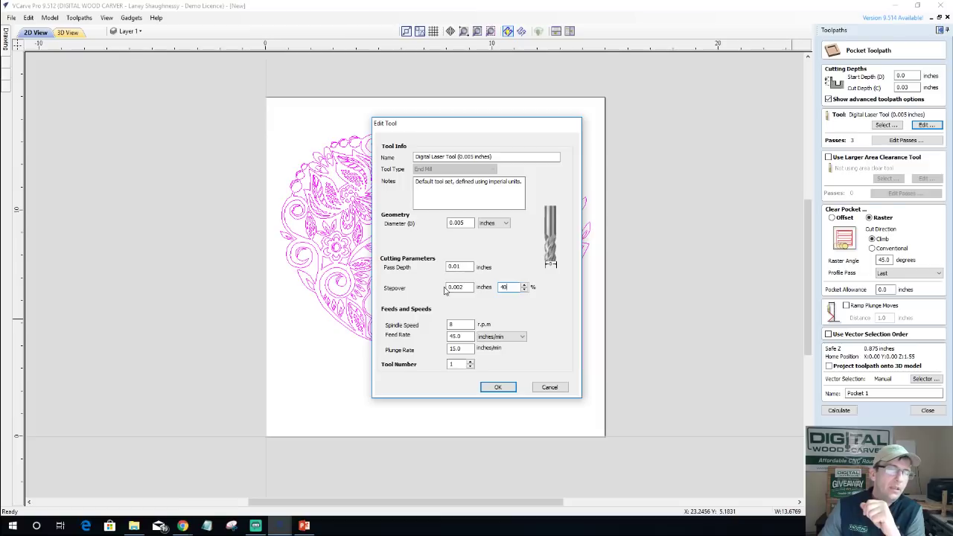
pyautogui.click(505, 390)
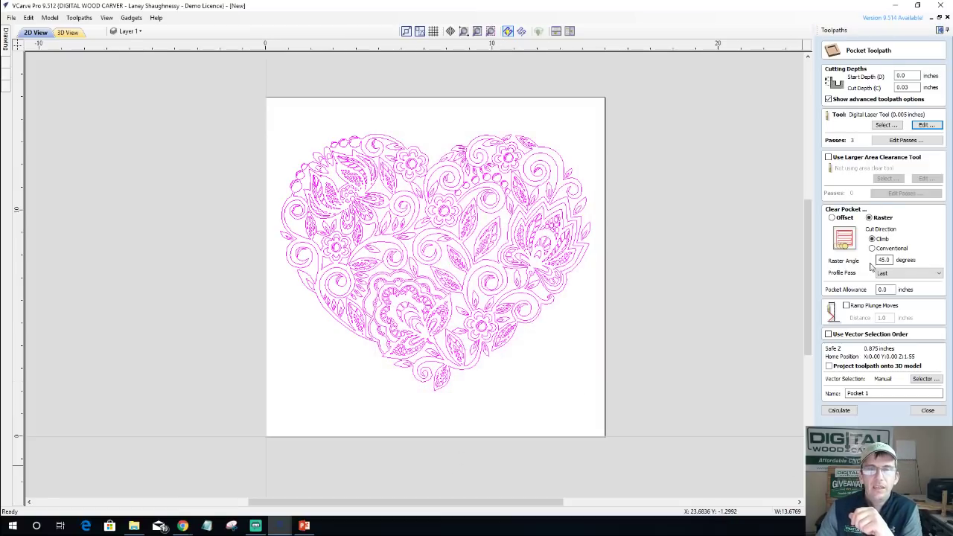
# Calculate the heart's raster laser pocket, skipping the one unsuitable open vector.
pyautogui.click(839, 410)
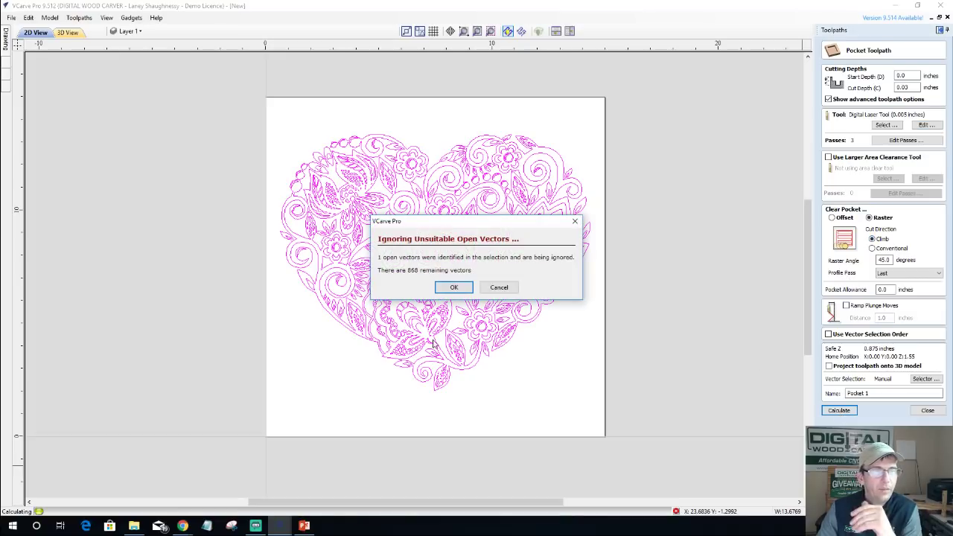
pyautogui.click(456, 288)
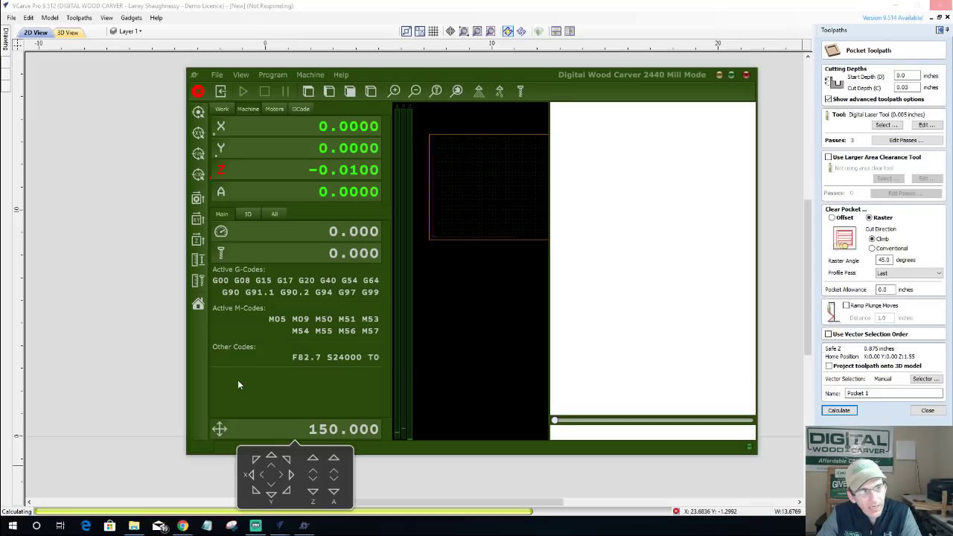
# Raise the Z axis to about 1.99 with the jog controls.
pyautogui.click(569, 432)
pyautogui.write('z.')
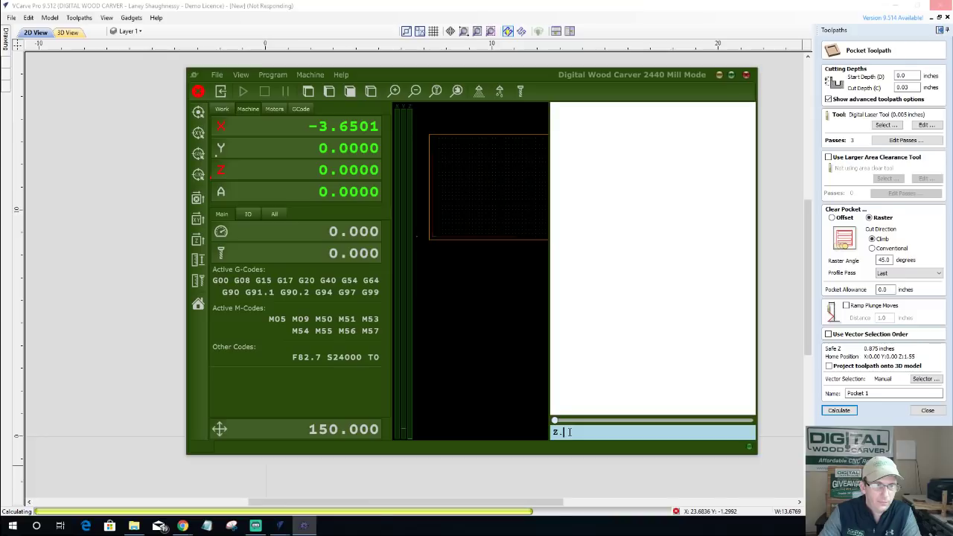
pyautogui.press('BackSpace')
pyautogui.press('BackSpace')
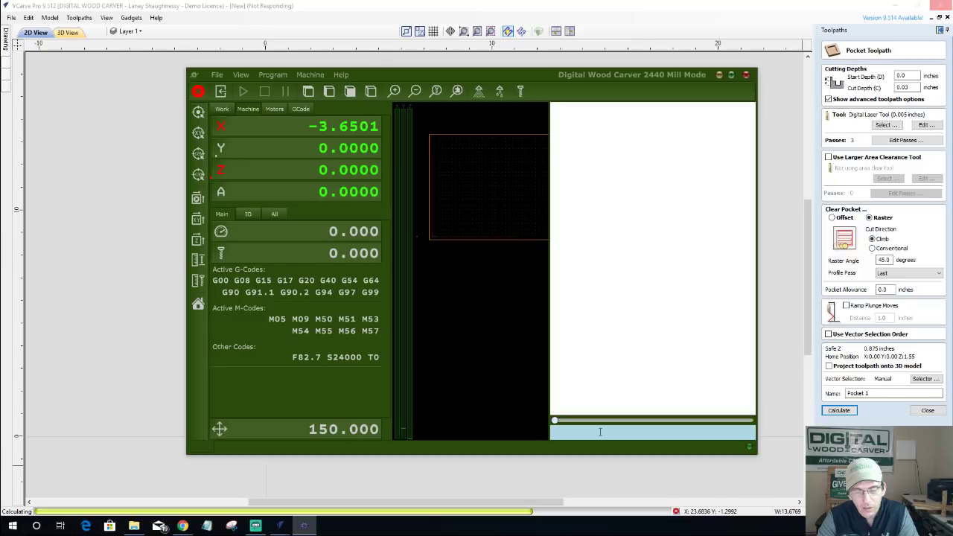
pyautogui.click(312, 458)
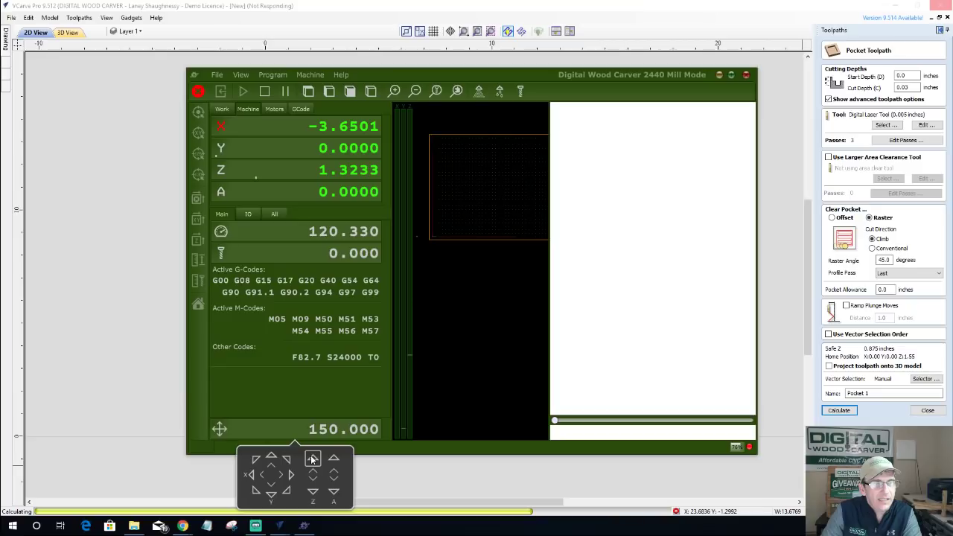
# Send an MDI move that returns X to 0.
pyautogui.click(589, 432)
pyautogui.write('x')
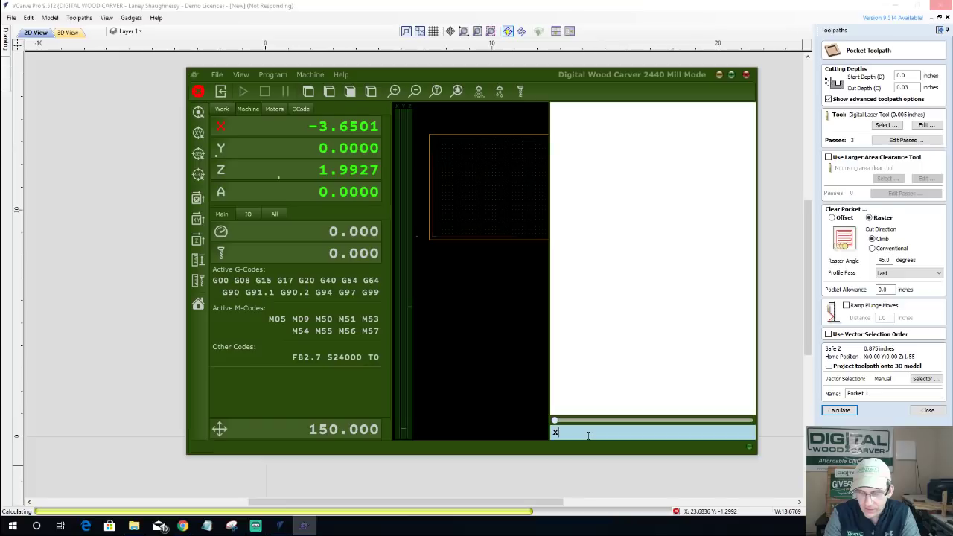
pyautogui.press('Return')
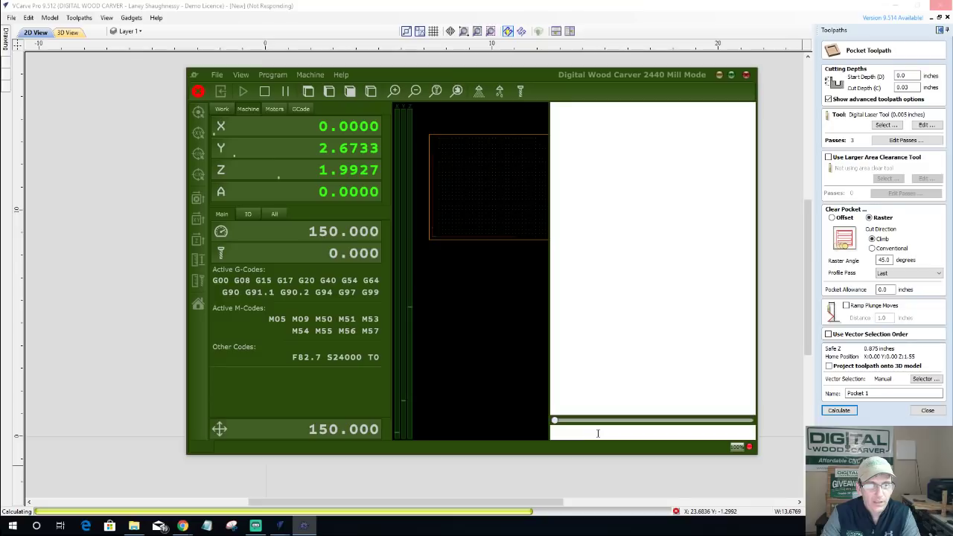
# Send the machine back to X0 Y0 Z0 through the MDI box.
pyautogui.write('x')
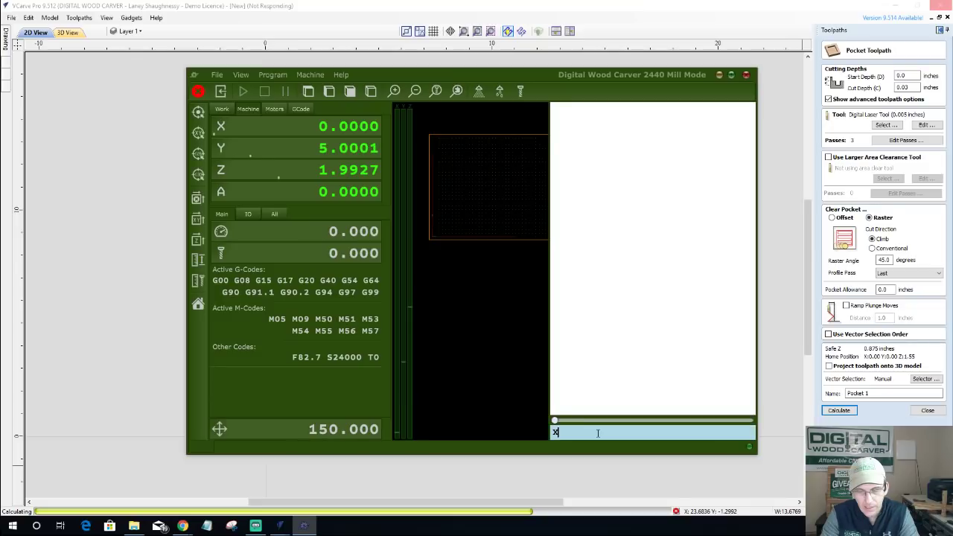
pyautogui.press('Return')
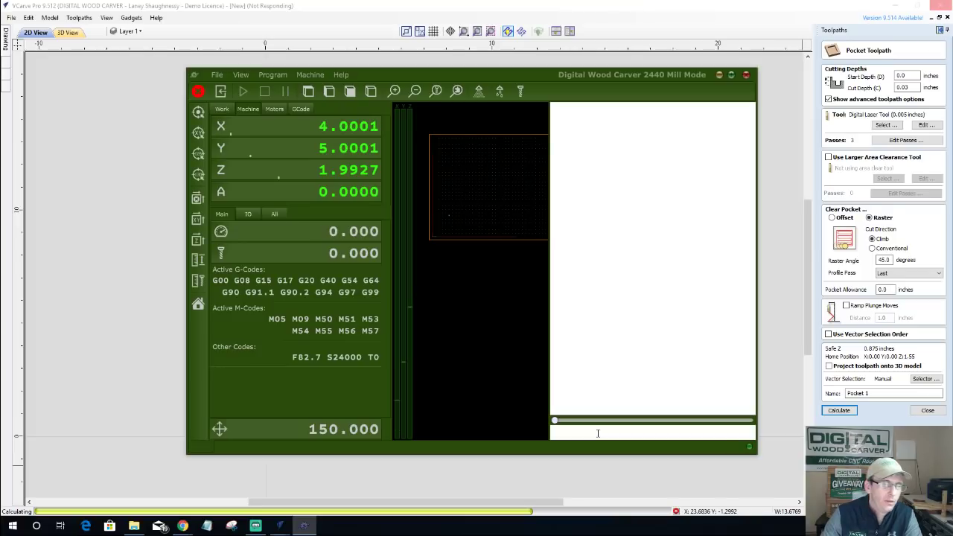
pyautogui.click(597, 433)
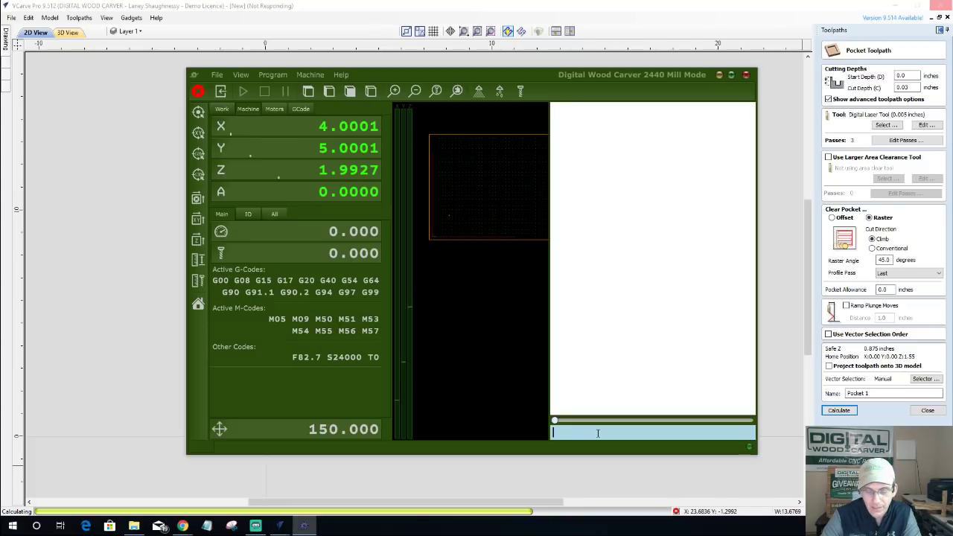
pyautogui.write('X0')
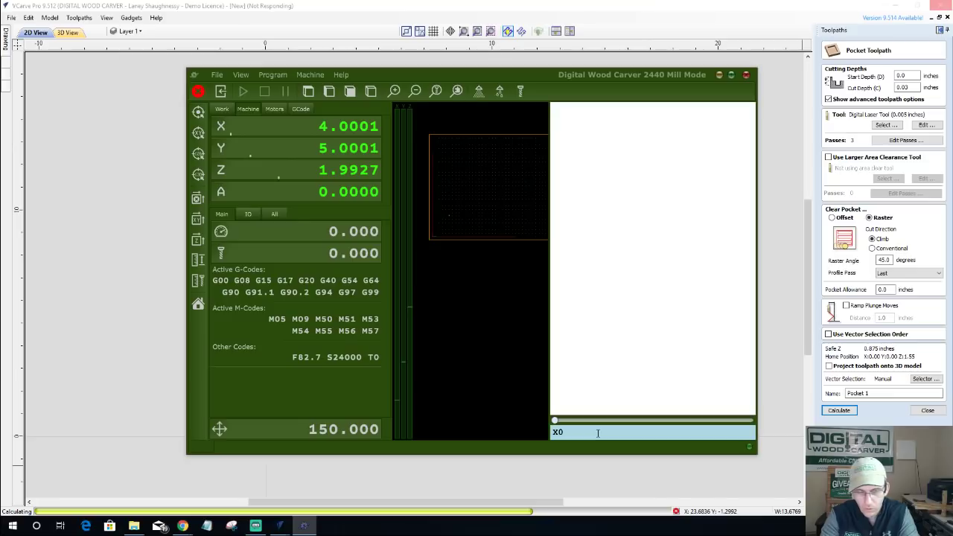
pyautogui.write('Y0Z0')
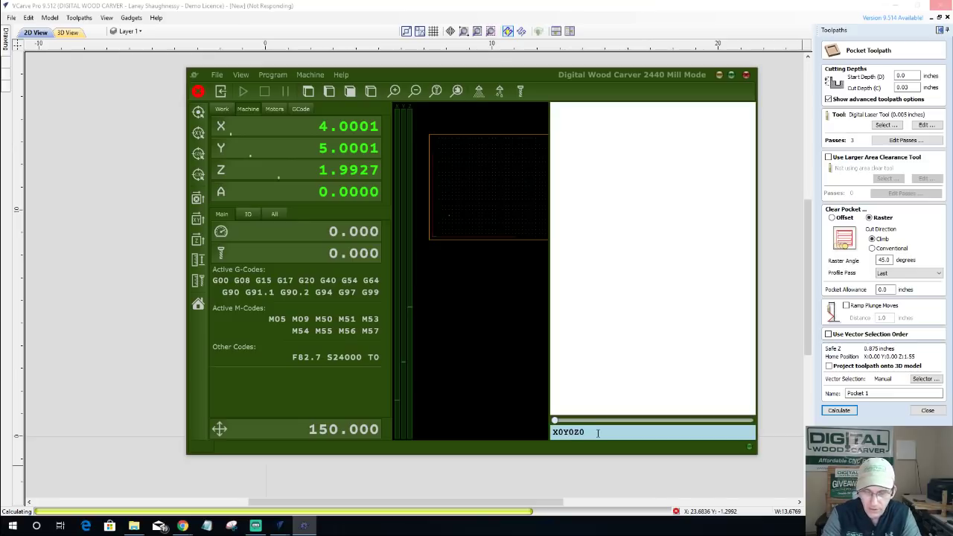
pyautogui.press('Return')
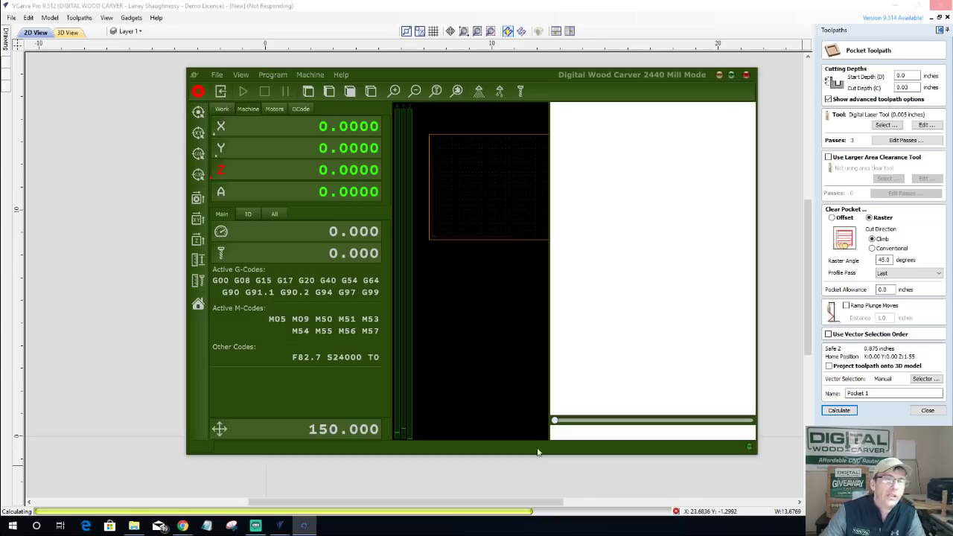
# Run M3, then move the X axis to 4 and then to 5.
pyautogui.click(580, 429)
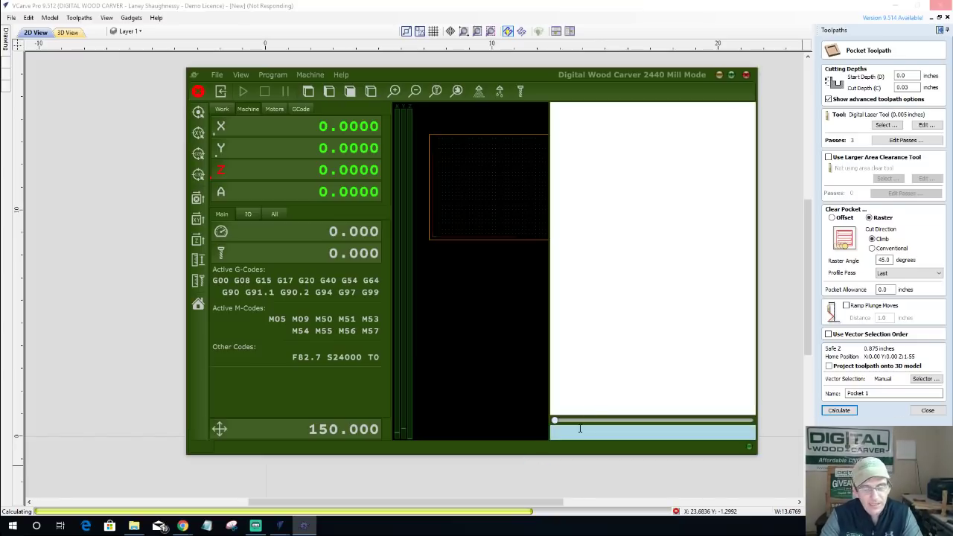
pyautogui.write('M3')
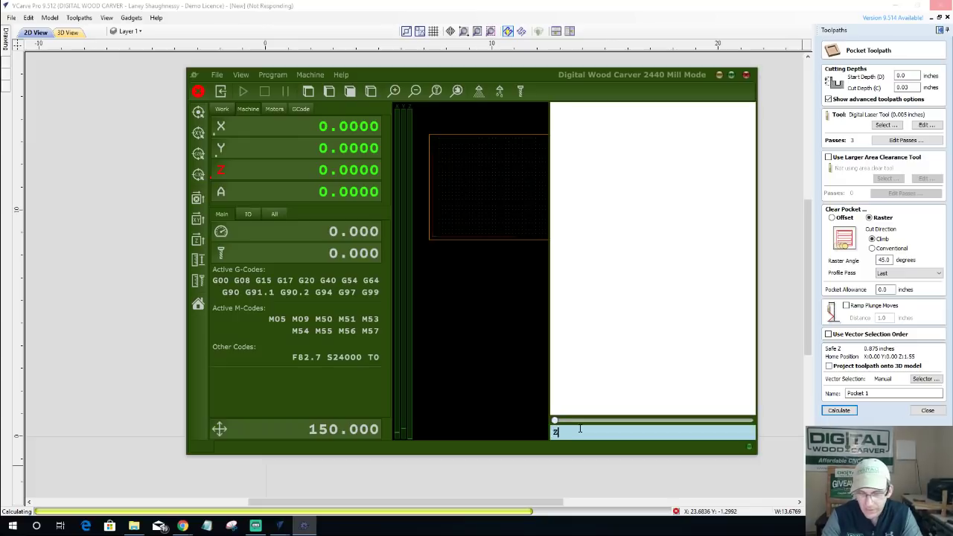
pyautogui.press('Return')
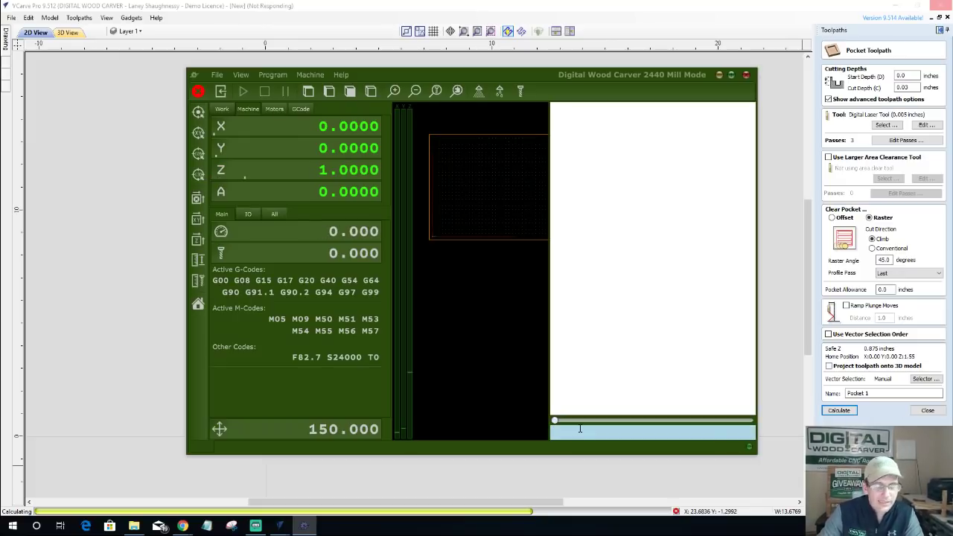
pyautogui.write('x')
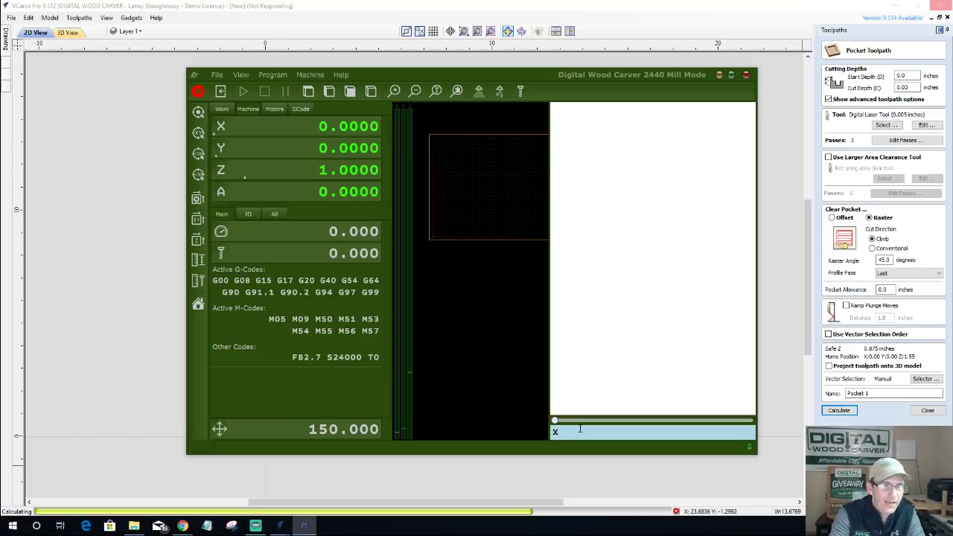
pyautogui.write('4')
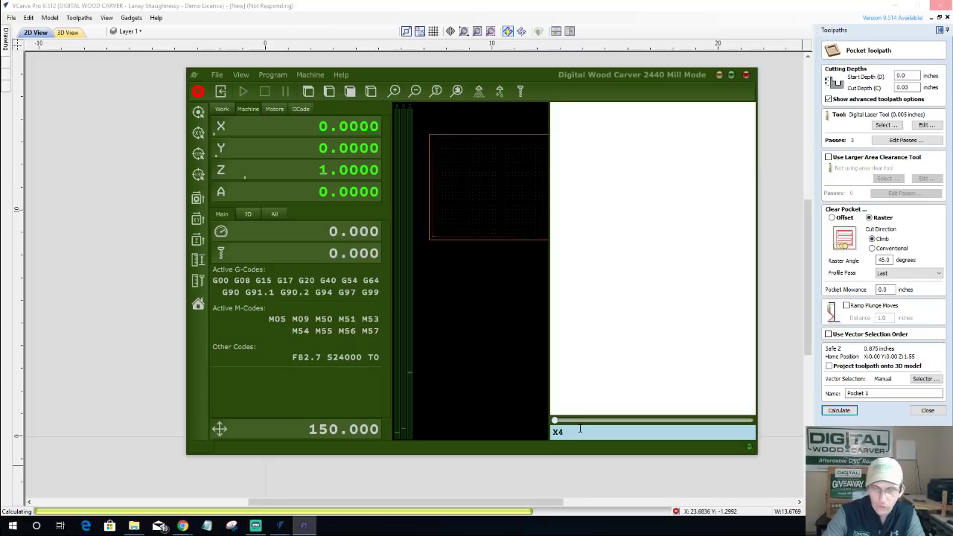
pyautogui.press('Return')
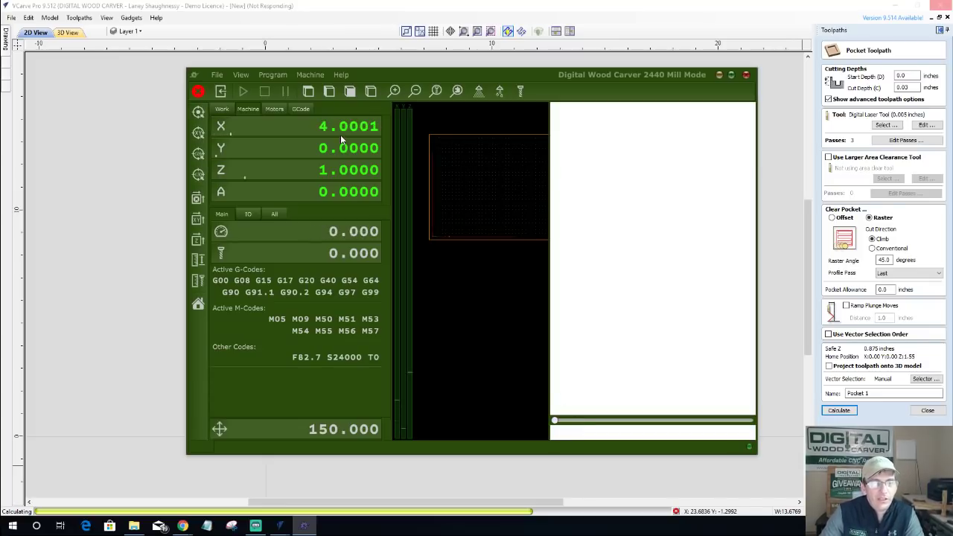
pyautogui.click(582, 432)
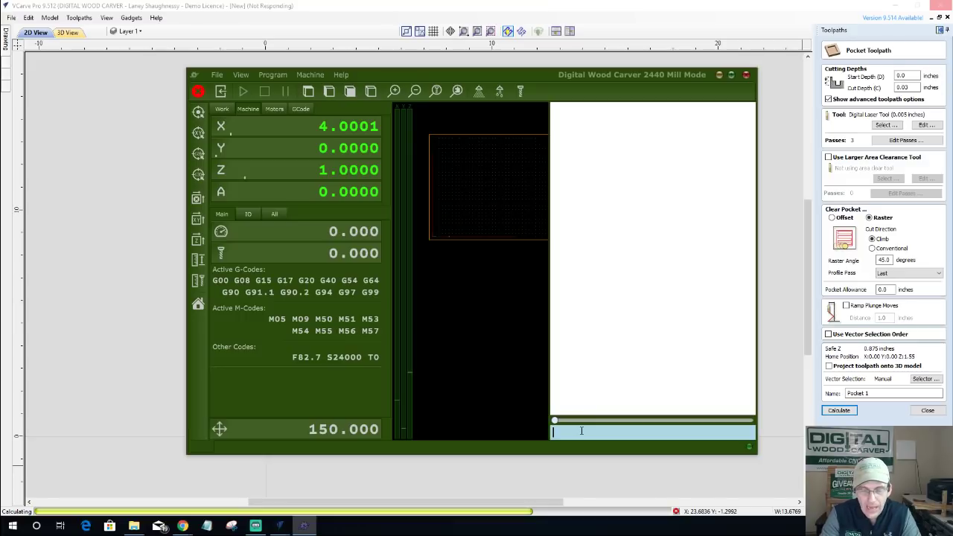
pyautogui.write('x5')
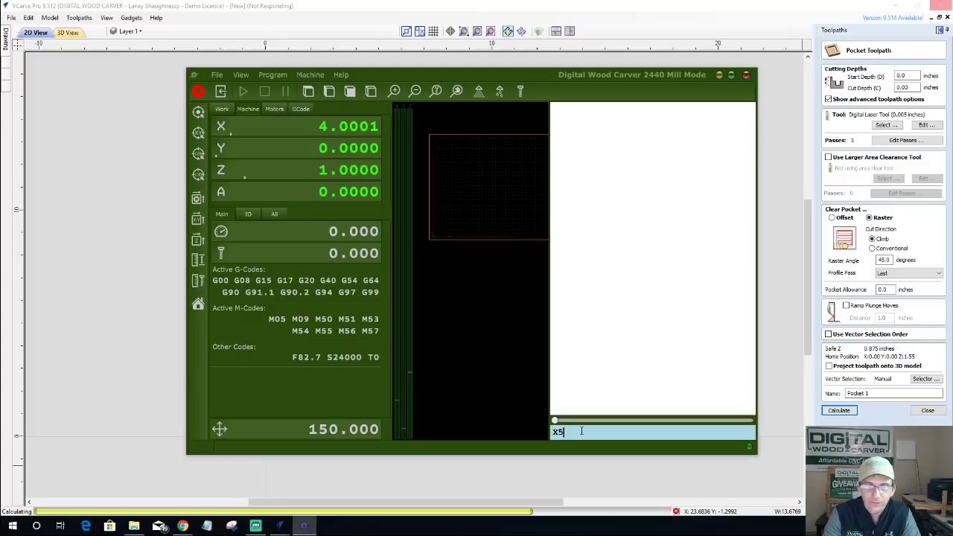
pyautogui.press('Return')
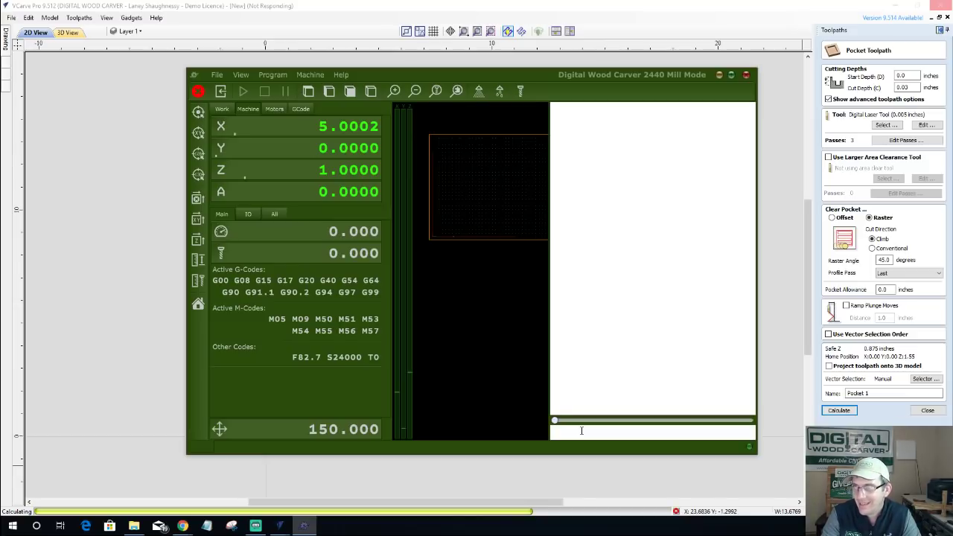
# Close the controller, quit VCarve Pro without saving, and close the recent-files window.
pyautogui.click(748, 77)
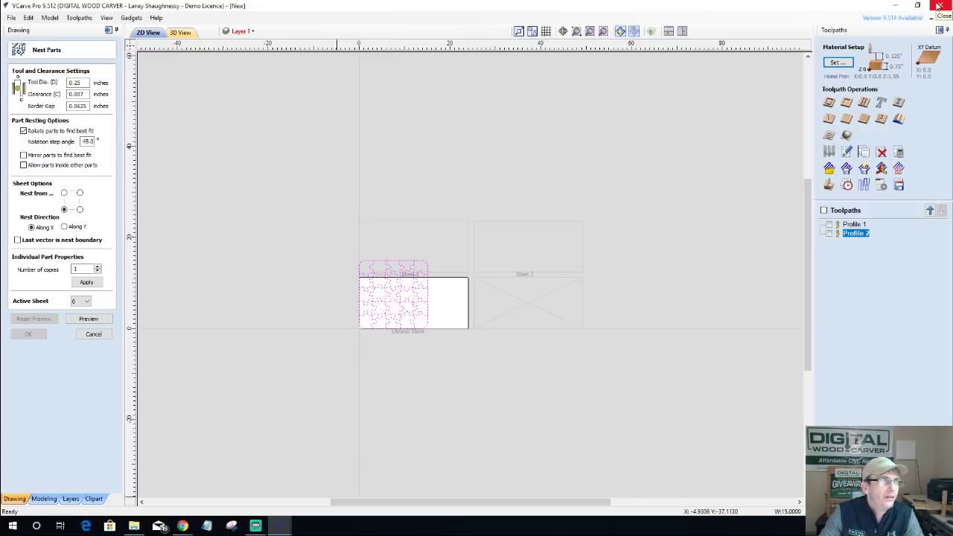
pyautogui.click(939, 6)
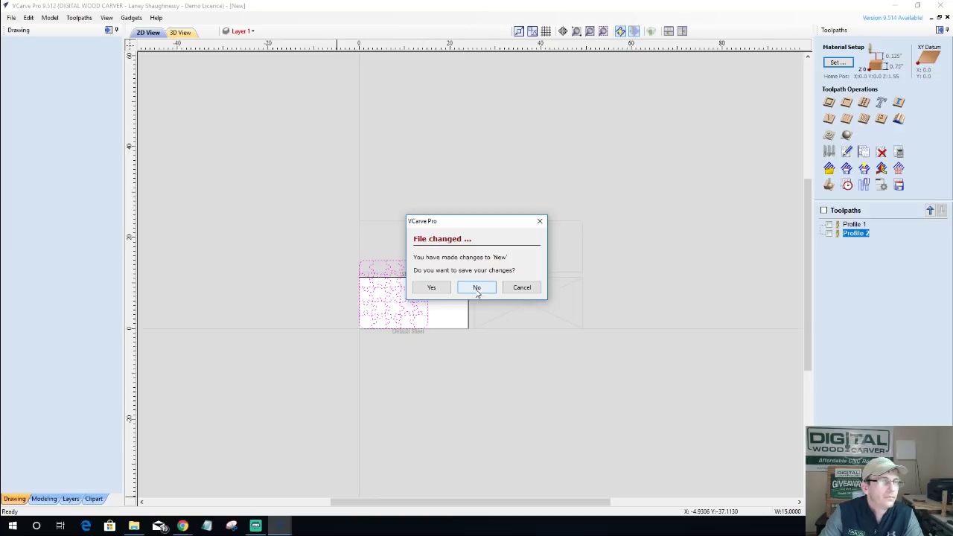
pyautogui.click(477, 288)
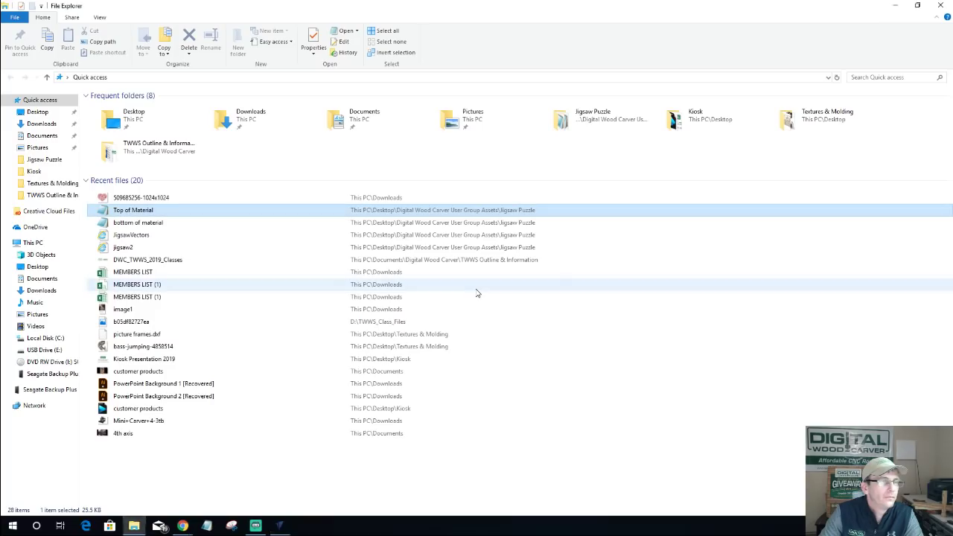
pyautogui.click(941, 5)
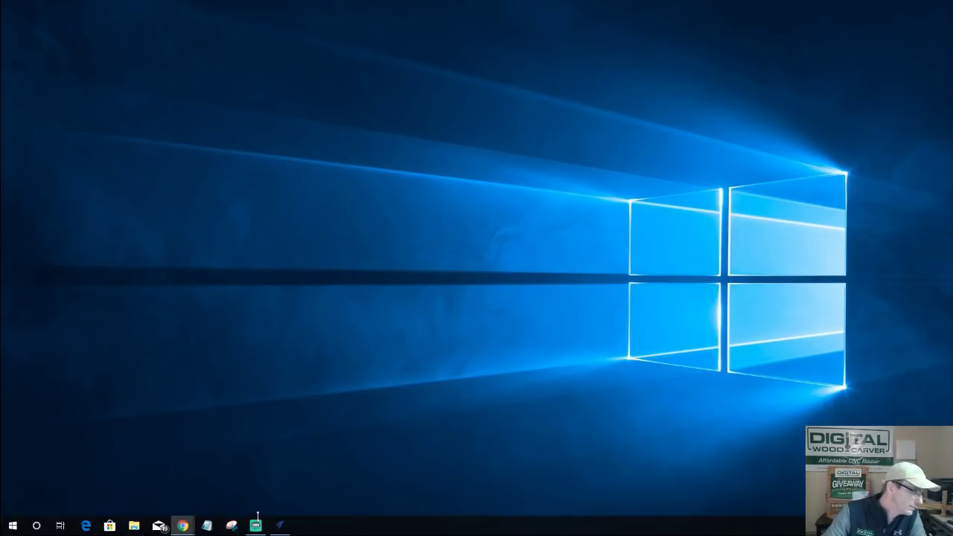
# Restore the VCarve Pro window showing the heart design from the taskbar.
pyautogui.click(287, 528)
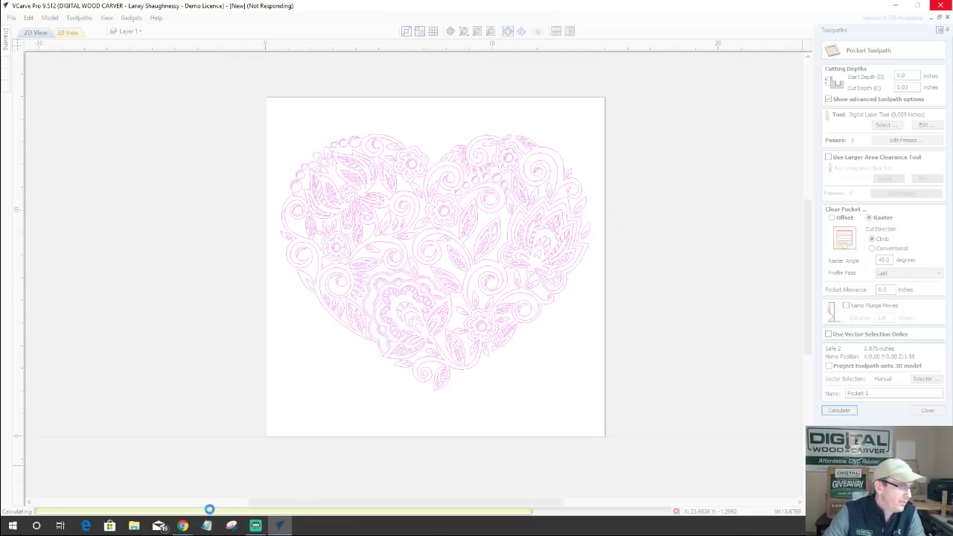
# Bring the Inkscape website window forward in Chrome and close it.
pyautogui.moveTo(184, 526)
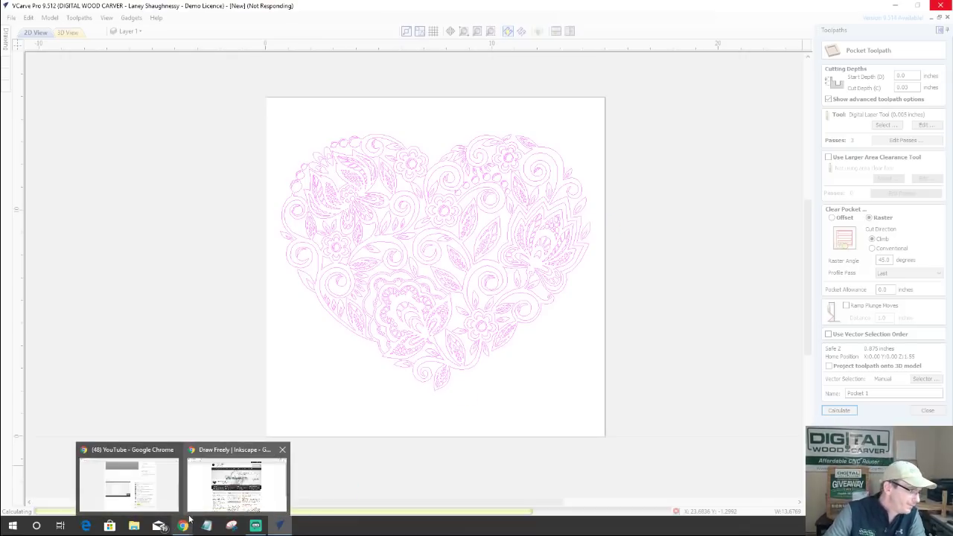
pyautogui.click(218, 498)
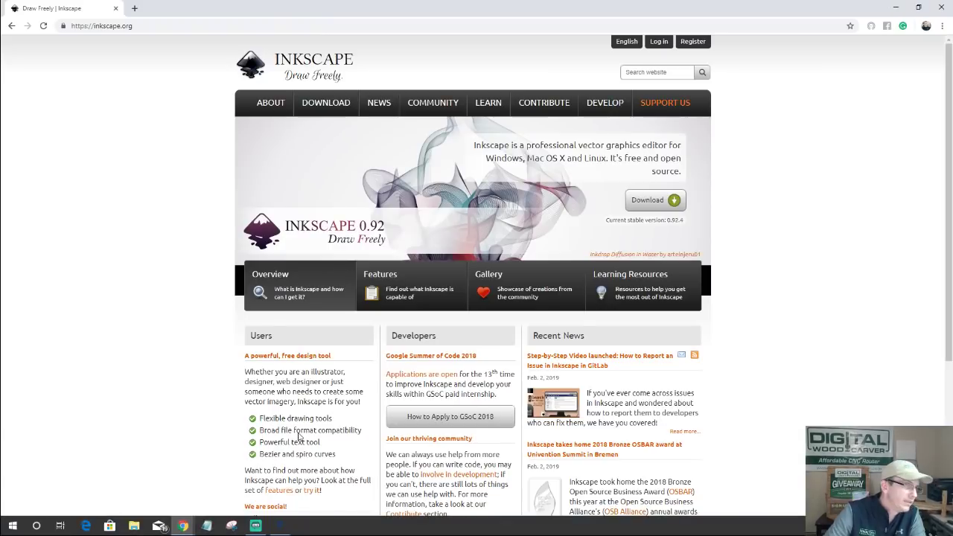
pyautogui.click(941, 7)
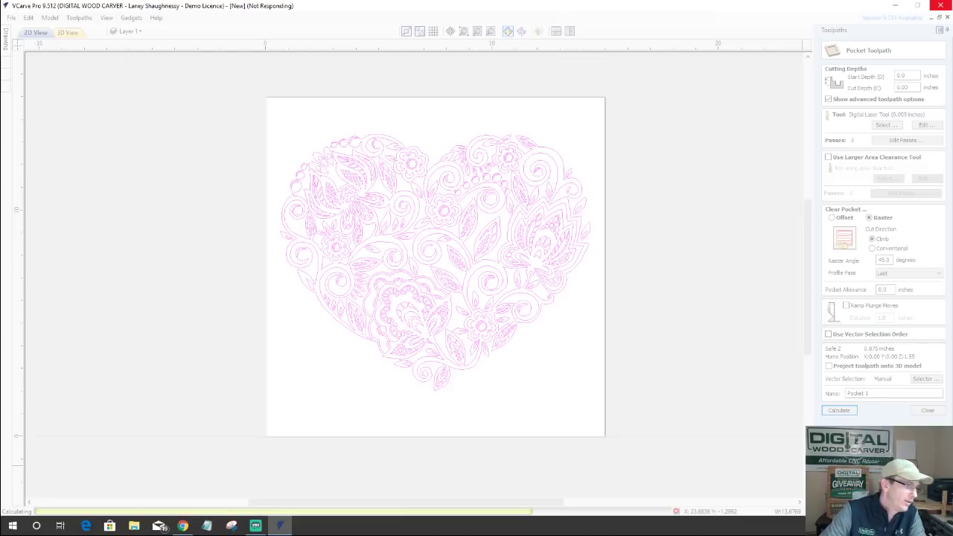
# Launch another VCarve Pro 9.5 and create a new 15 × 15 inch, 0.75-inch-thick job.
pyautogui.rightClick(283, 528)
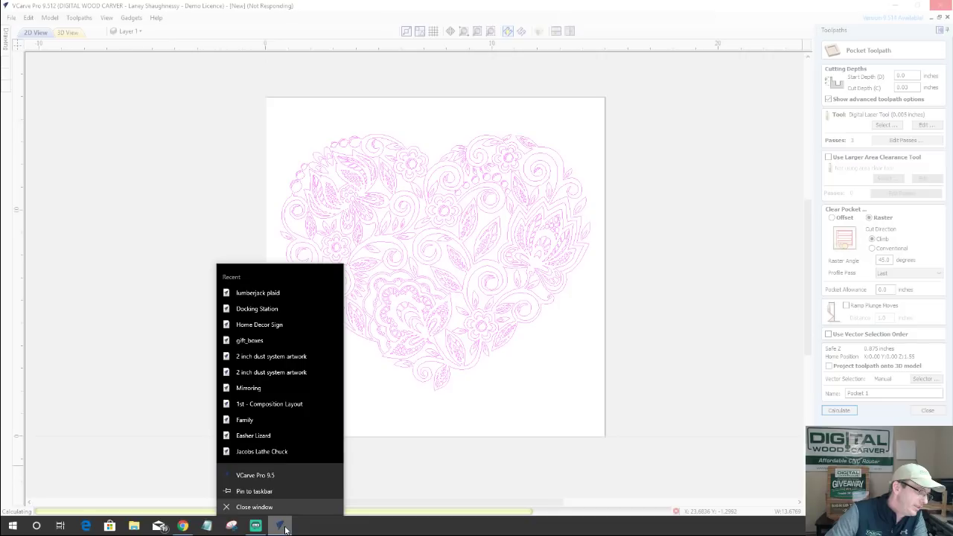
pyautogui.click(256, 473)
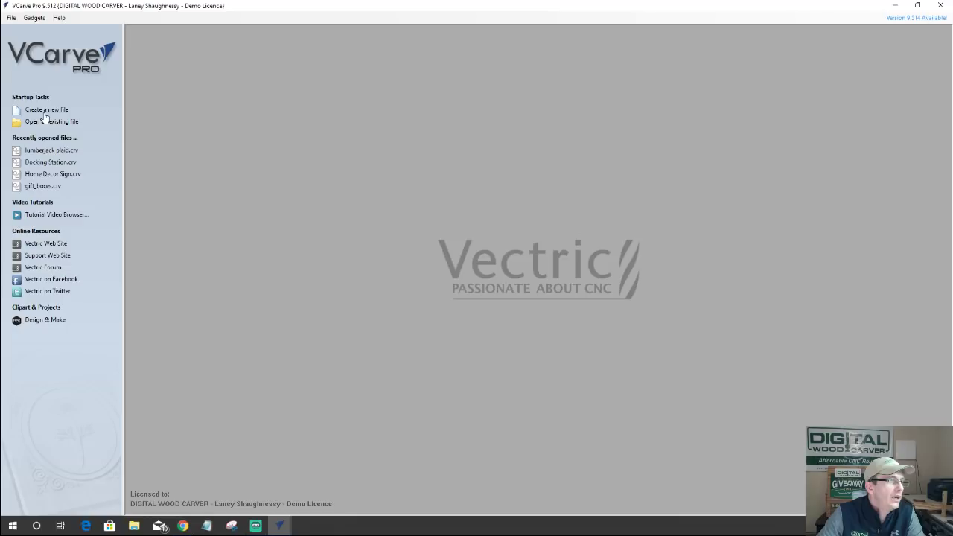
pyautogui.click(44, 112)
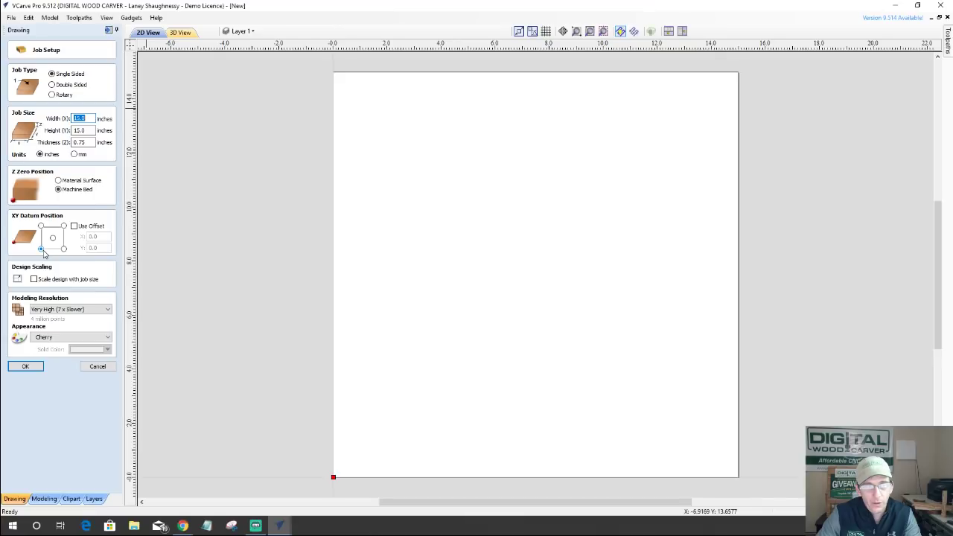
pyautogui.click(71, 498)
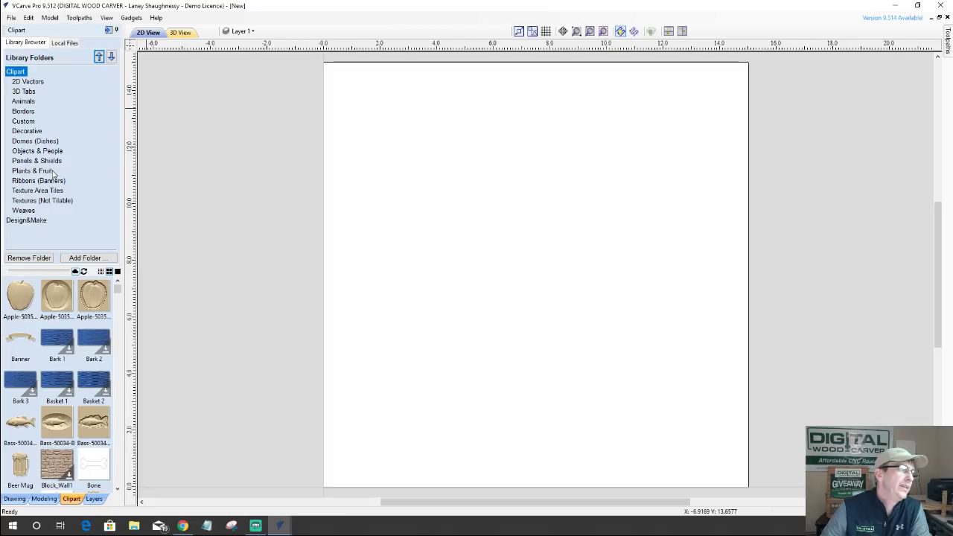
# Drag the rose bouquet model from the Plants & Fruit clipart onto the blank board.
pyautogui.click(37, 151)
pyautogui.scroll(-5, 115, 333)
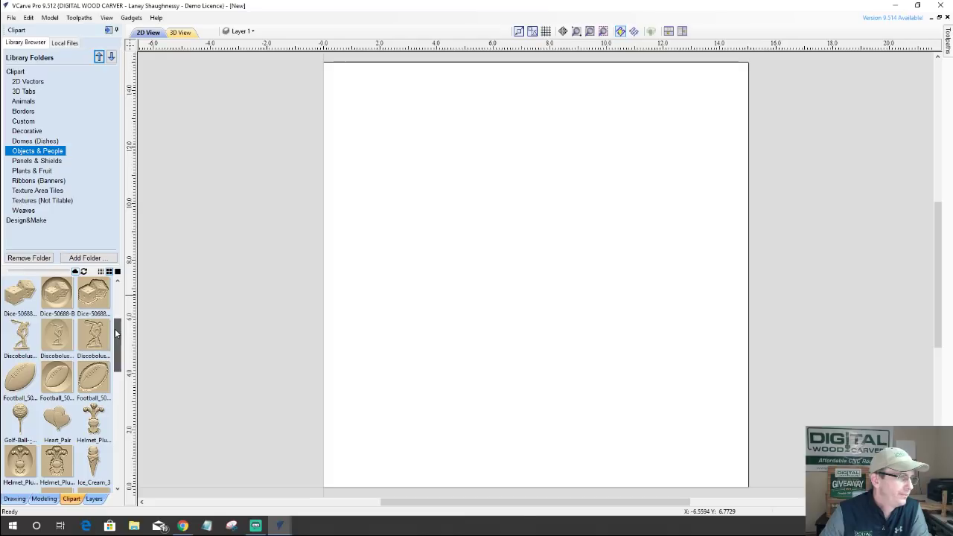
pyautogui.scroll(-5, 91, 384)
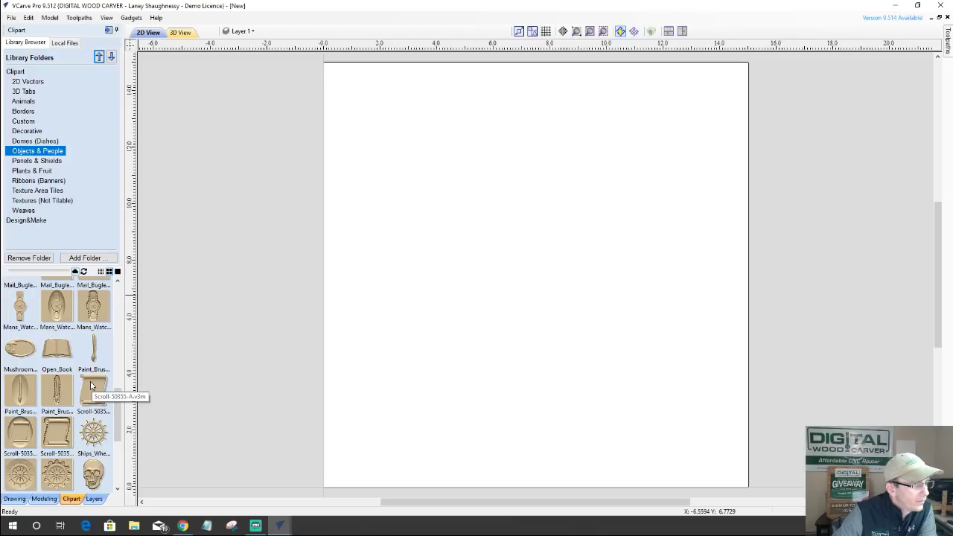
pyautogui.scroll(8, 91, 384)
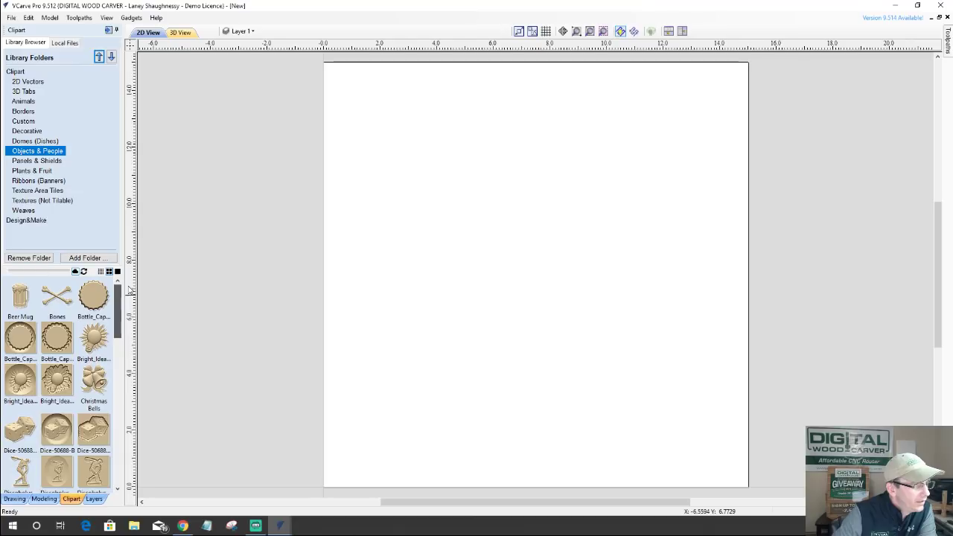
pyautogui.press('Down')
pyautogui.press('Down')
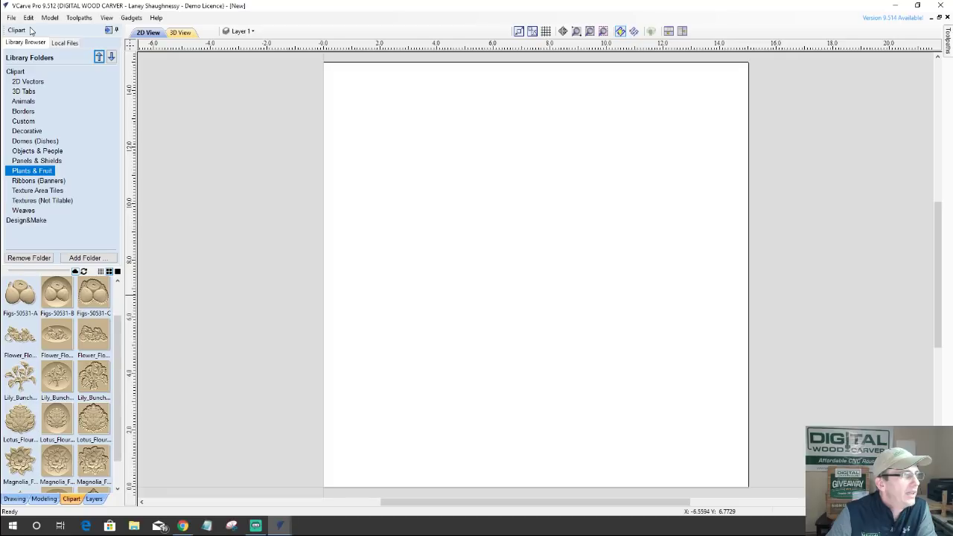
pyautogui.moveTo(57, 292); pyautogui.dragTo(589, 378)
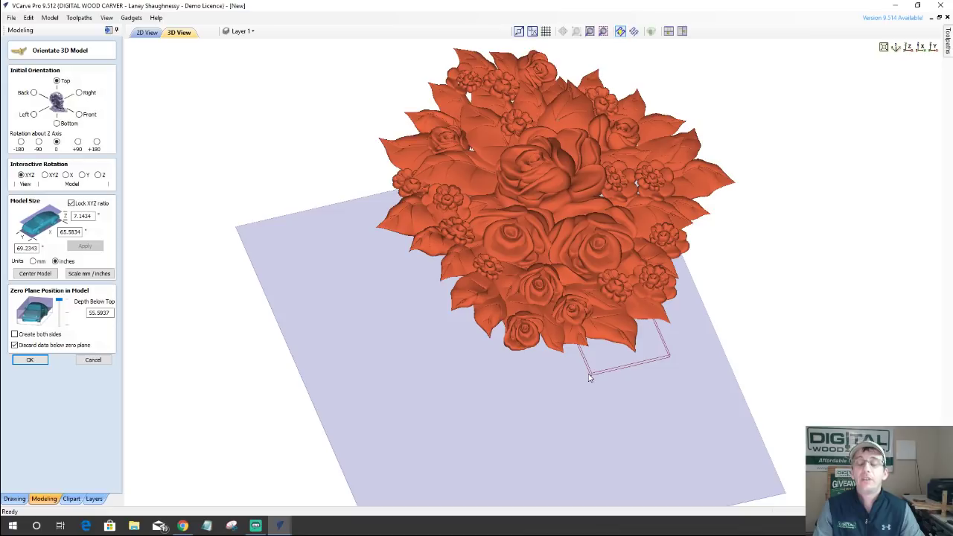
# Switch to File Explorer showing the Digital Wood Carver User Group Assets folder.
pyautogui.hotkey('alt', 'Tab')
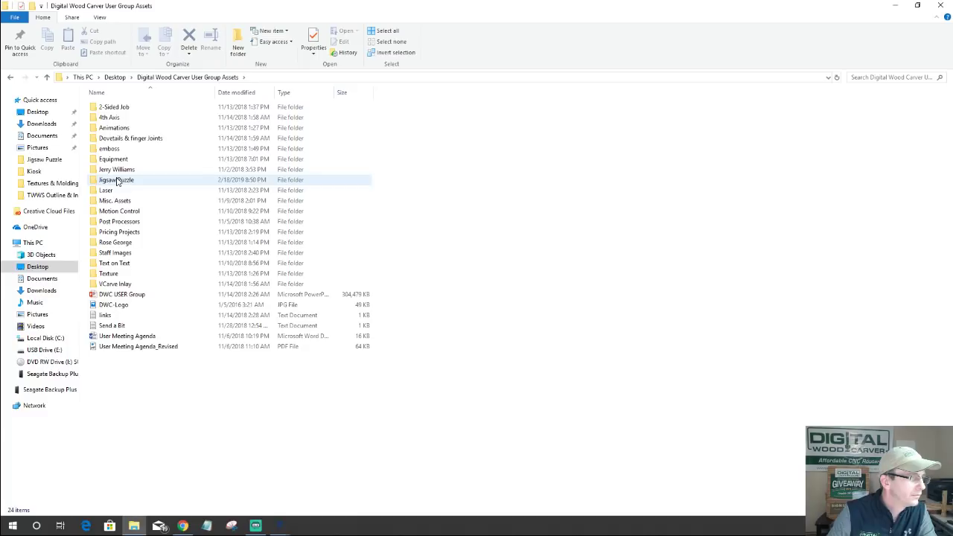
# Look inside the Jigsaw Puzzle folder holding 1-ROSES, then go to Quick access.
pyautogui.doubleClick(116, 181)
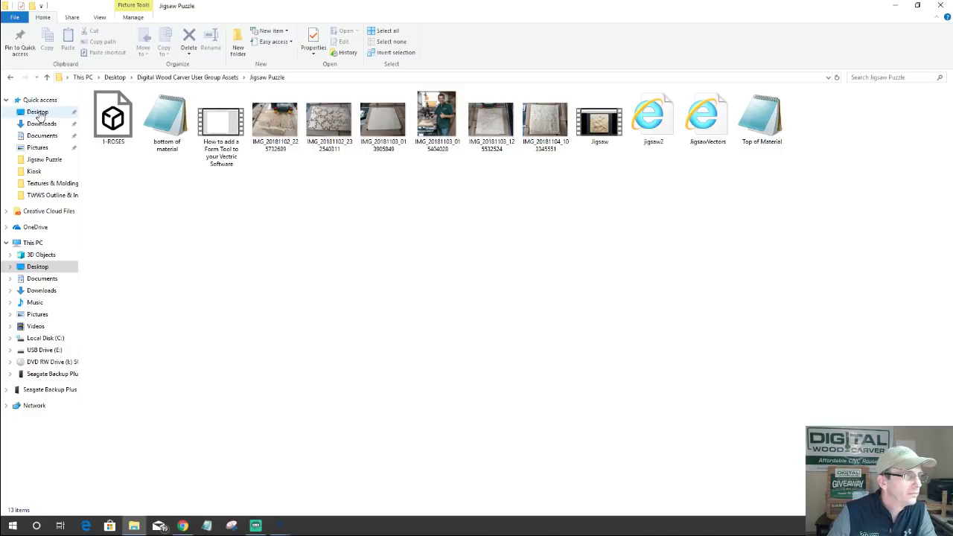
pyautogui.click(44, 159)
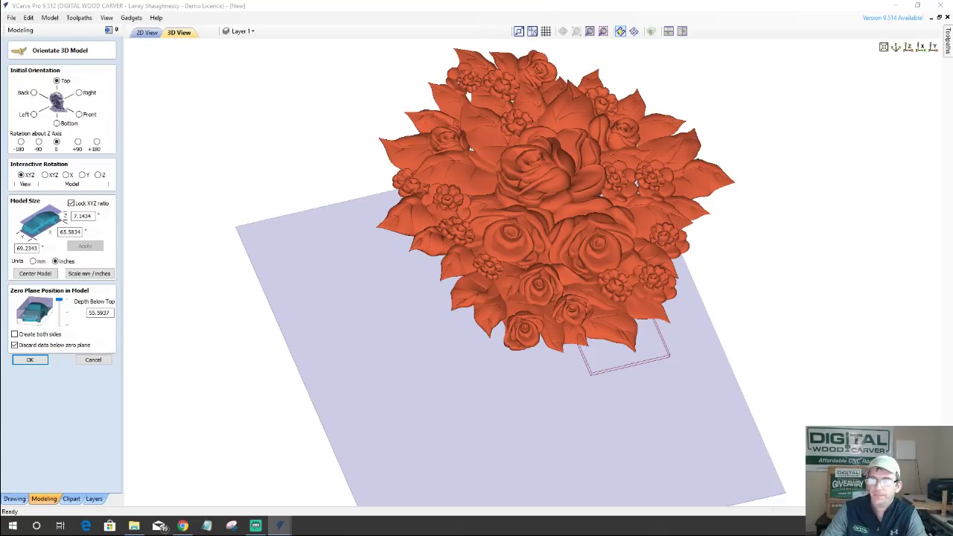
# Return to the bouquet model, sized 14 × 14.7754 inches and 1.5249 inches high.
pyautogui.hotkey('alt', 'Tab')
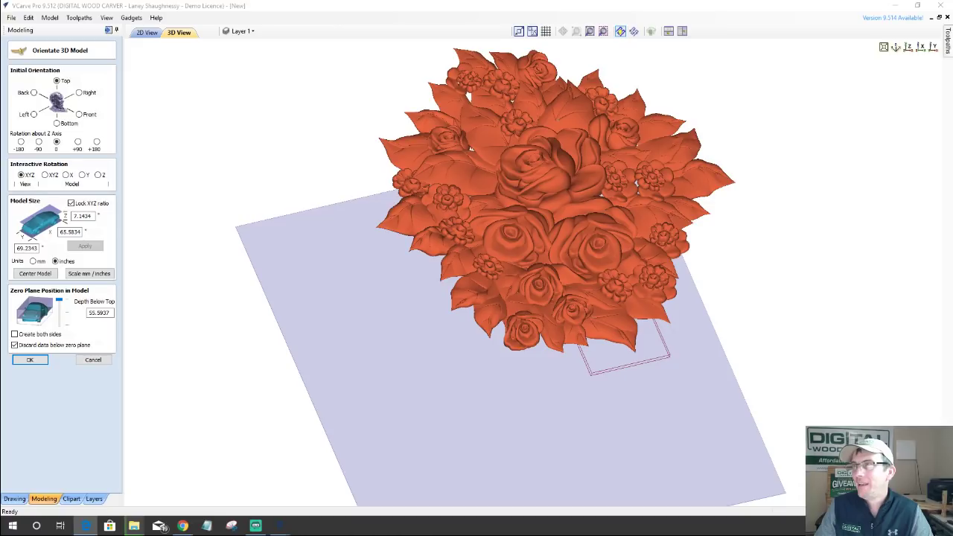
pyautogui.click(467, 144)
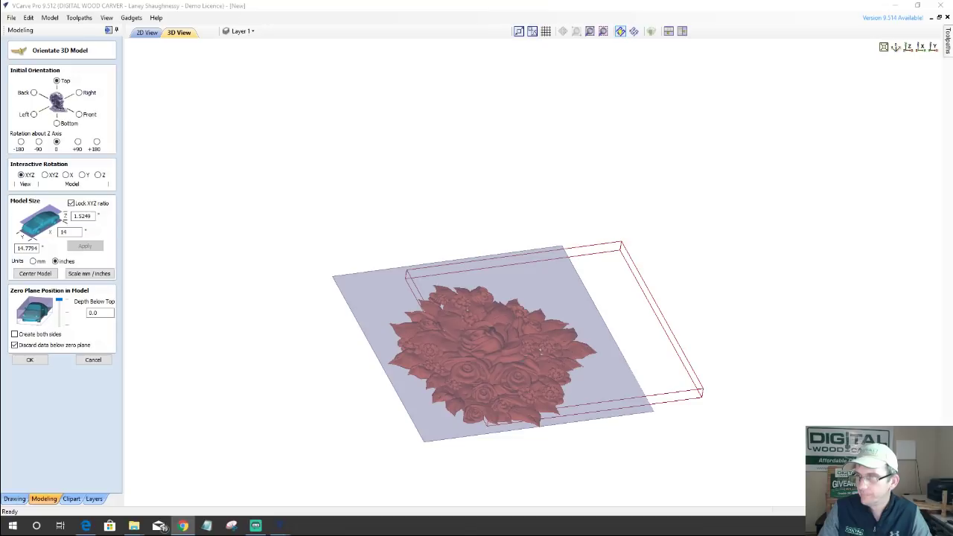
# Centre the bouquet in the material and view it edge-on to check the 1.2962-inch depth.
pyautogui.click(35, 273)
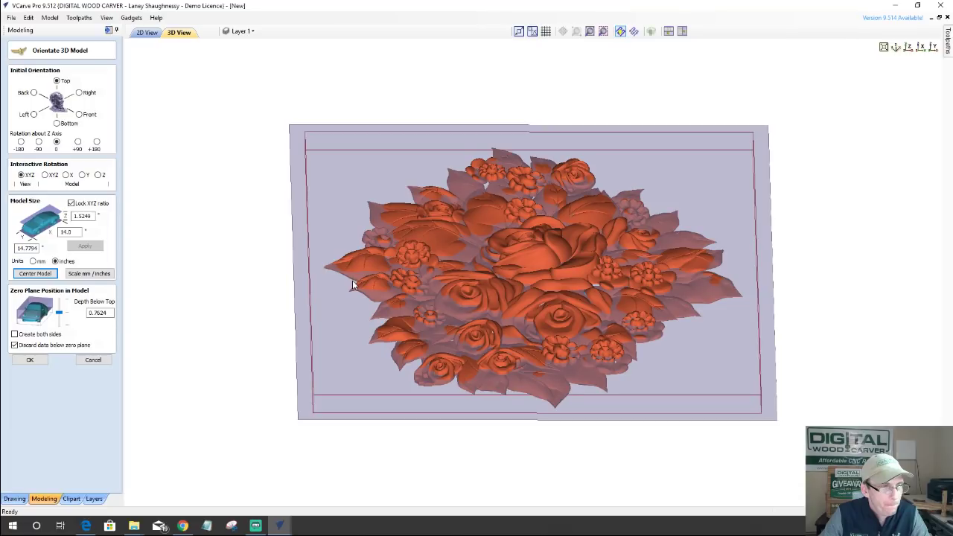
pyautogui.moveTo(354, 284); pyautogui.dragTo(583, 363)
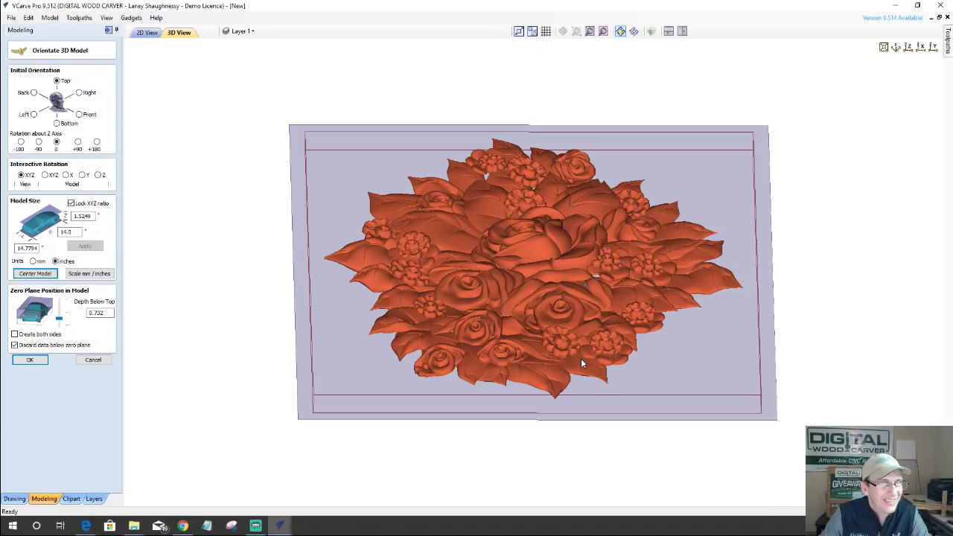
pyautogui.moveTo(582, 363); pyautogui.dragTo(306, 297)
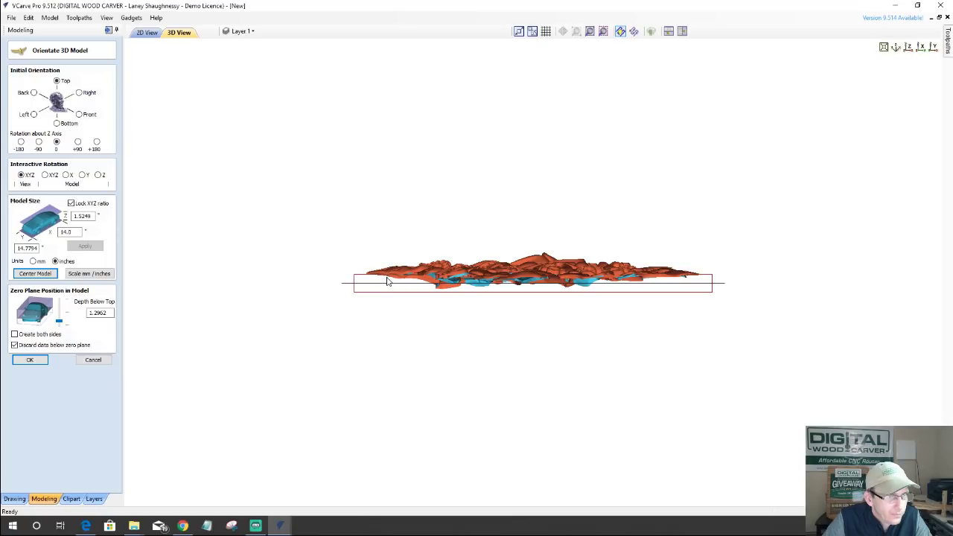
# Confirm the orientation so the 1-ROSES relief is built on the material.
pyautogui.moveTo(387, 282); pyautogui.dragTo(98, 336)
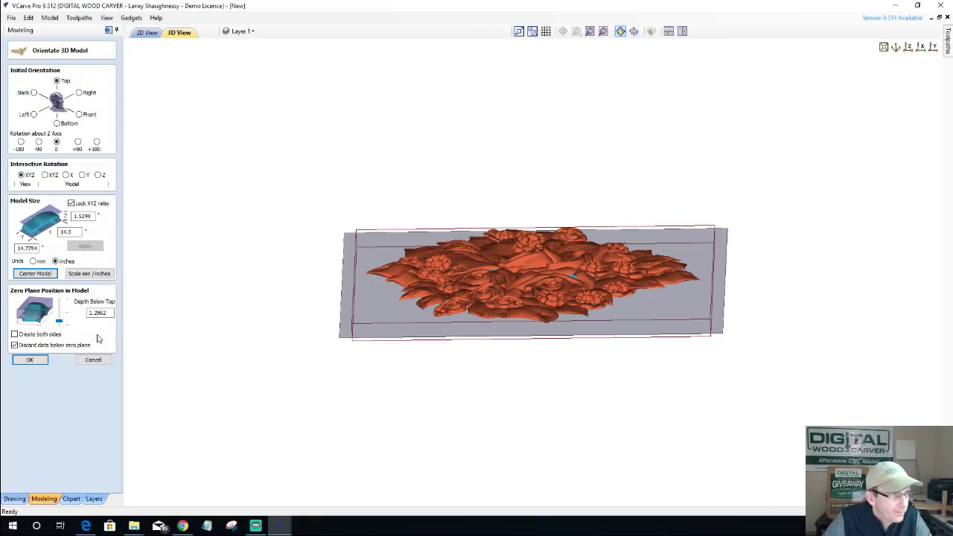
pyautogui.click(31, 360)
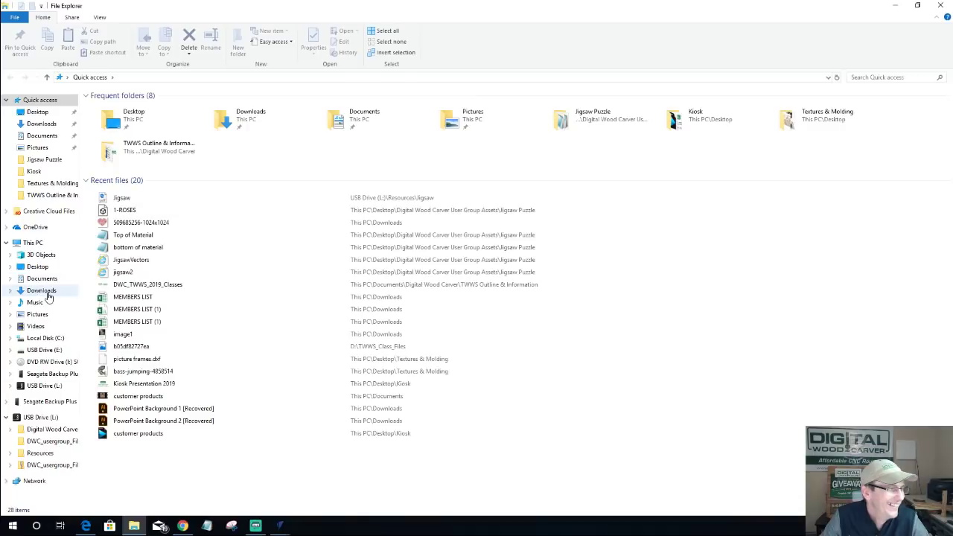
# Eject USB Drive (L:), continuing past the in-use warning and dismissing the error.
pyautogui.click(32, 385)
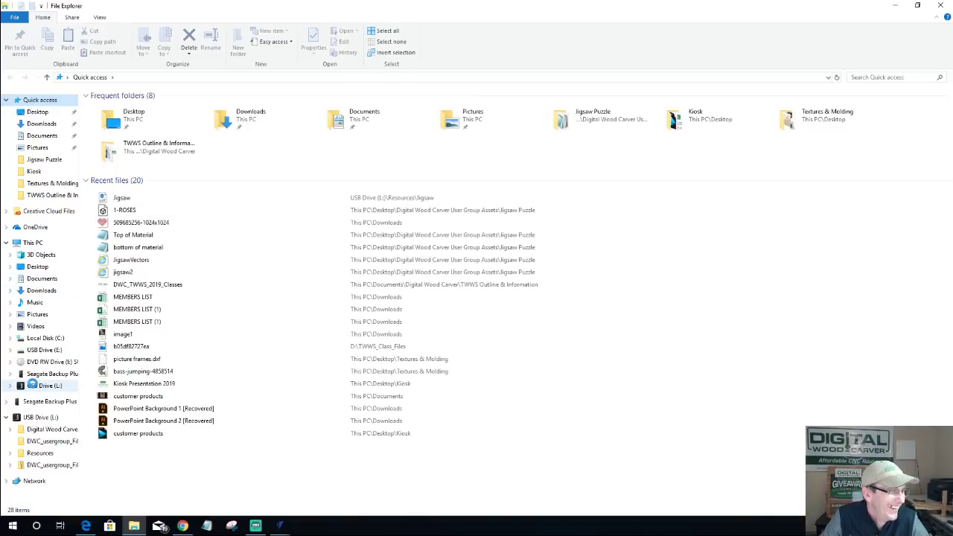
pyautogui.rightClick(32, 385)
pyautogui.click(52, 294)
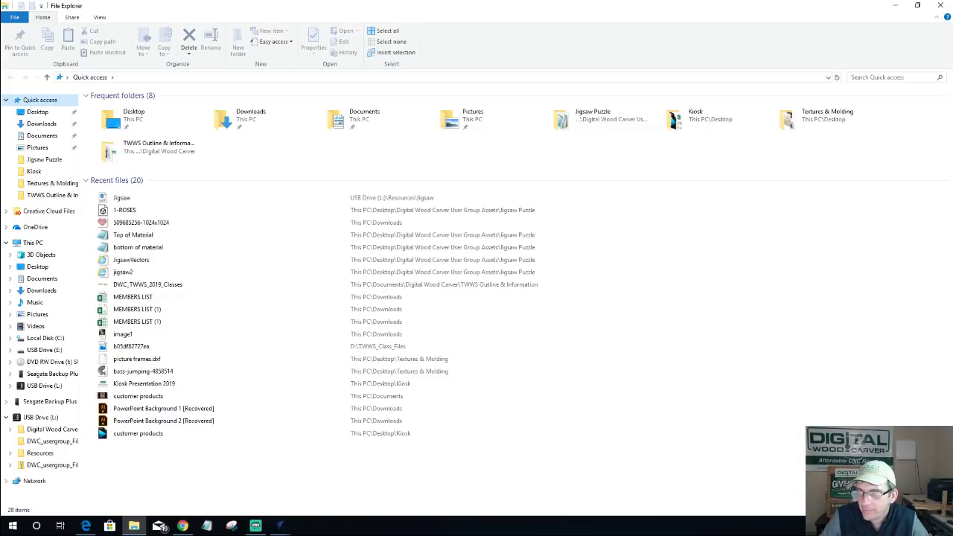
pyautogui.click(182, 526)
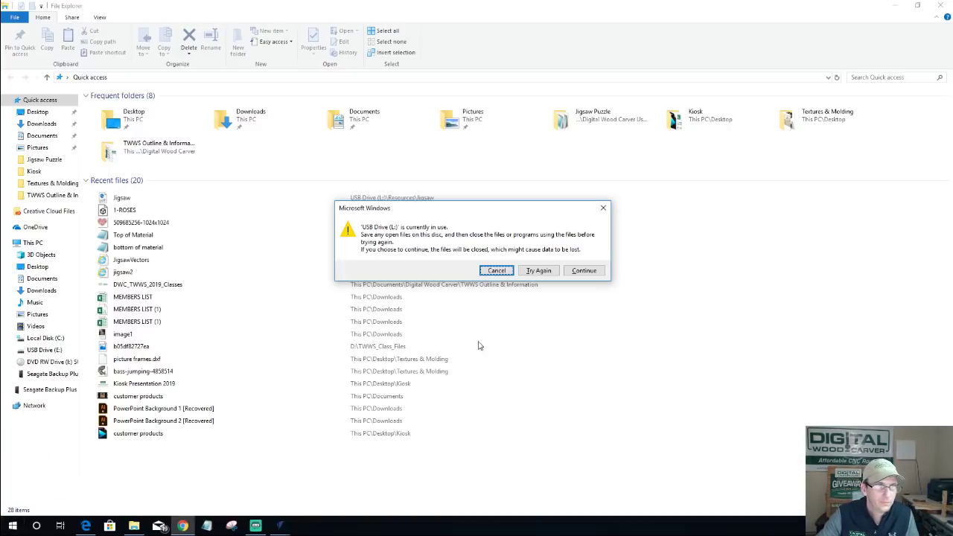
pyautogui.click(587, 272)
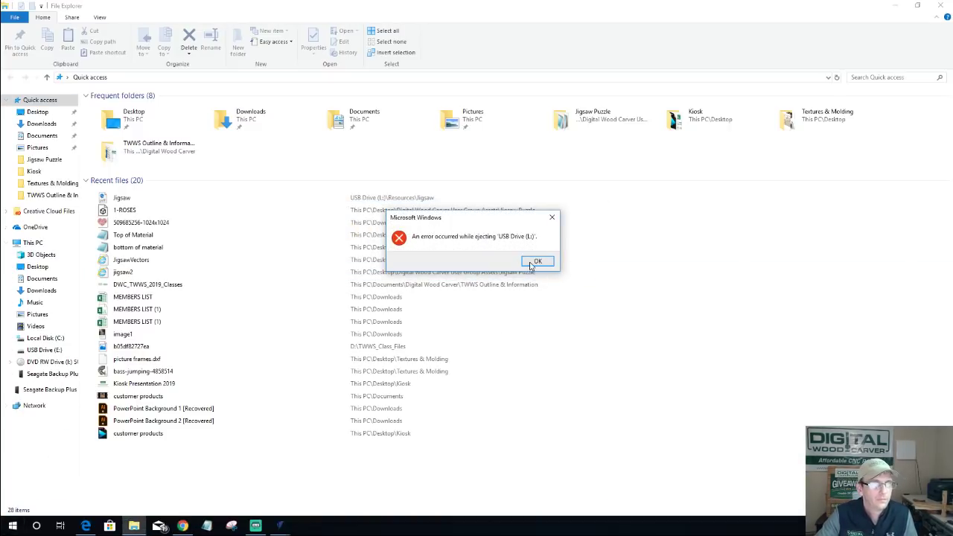
pyautogui.click(539, 262)
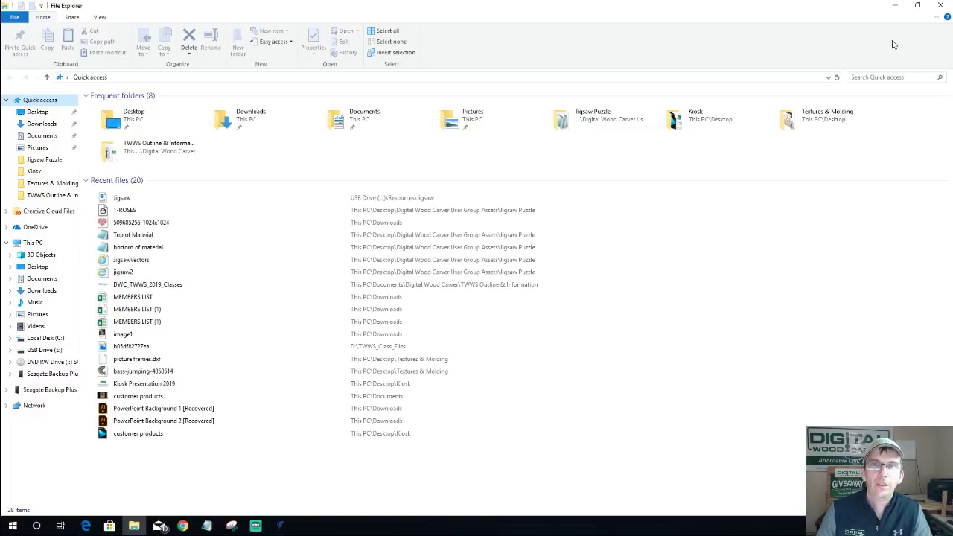
# Inspect the 1-ROSES relief from a low tilt, straight down, and in perspective.
pyautogui.click(941, 5)
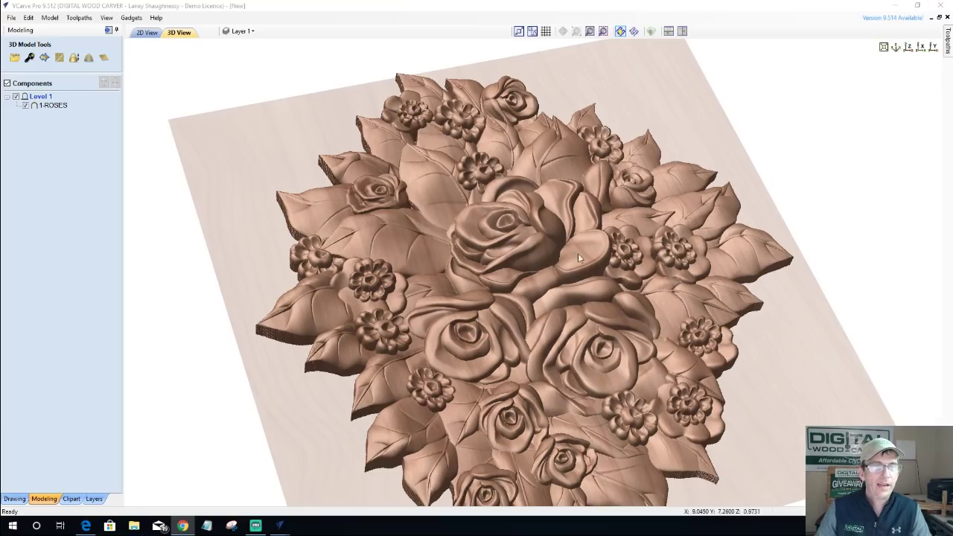
pyautogui.moveTo(553, 372); pyautogui.dragTo(584, 353)
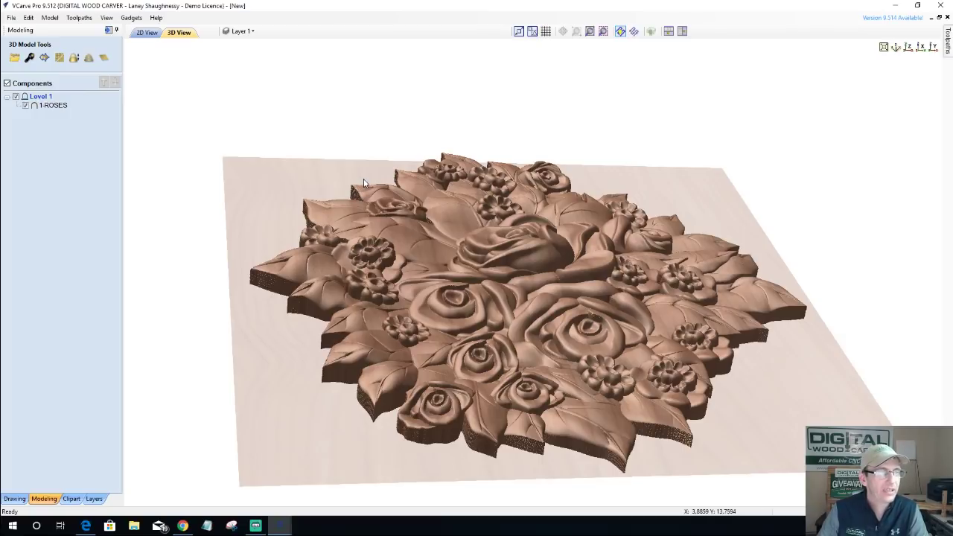
pyautogui.click(908, 47)
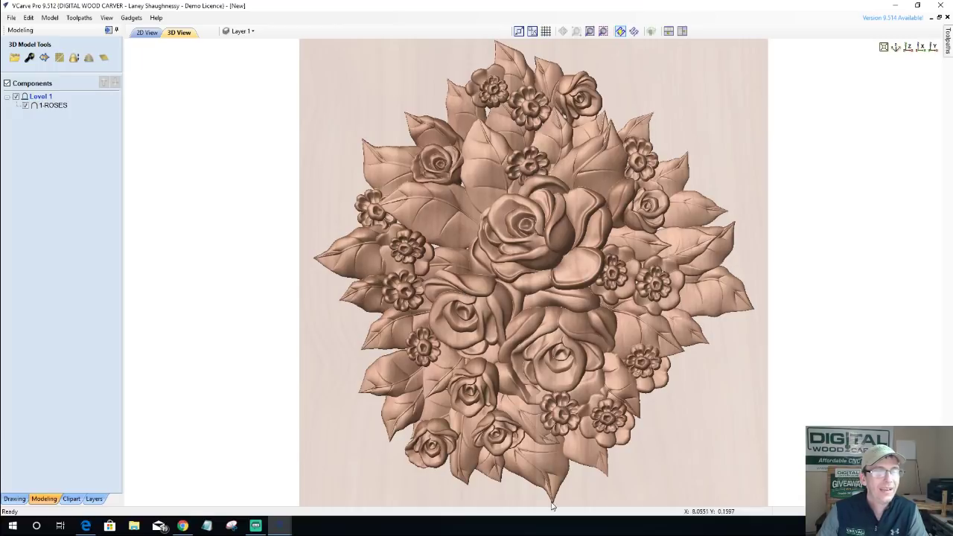
pyautogui.moveTo(569, 488); pyautogui.dragTo(534, 297)
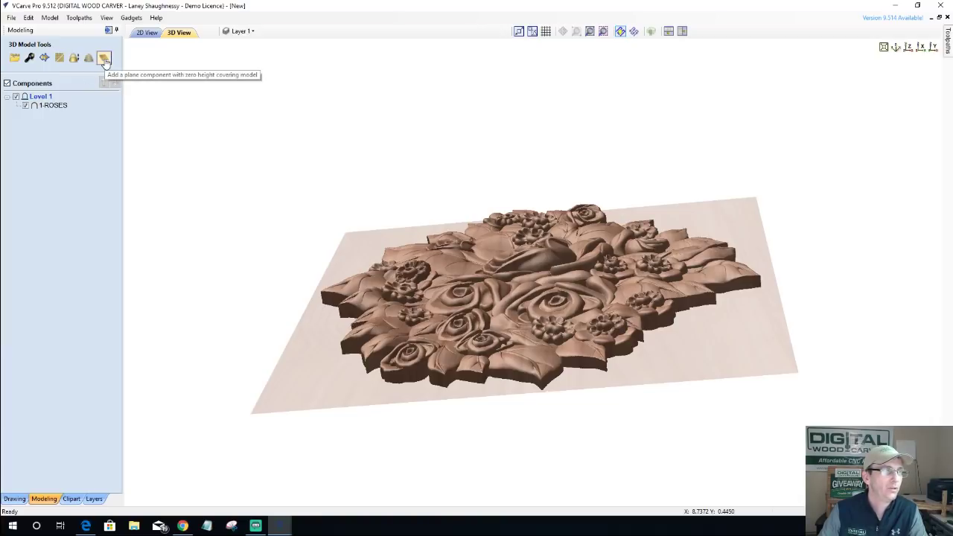
# Add a Zero Plane component covering the whole model area beneath the roses.
pyautogui.click(104, 60)
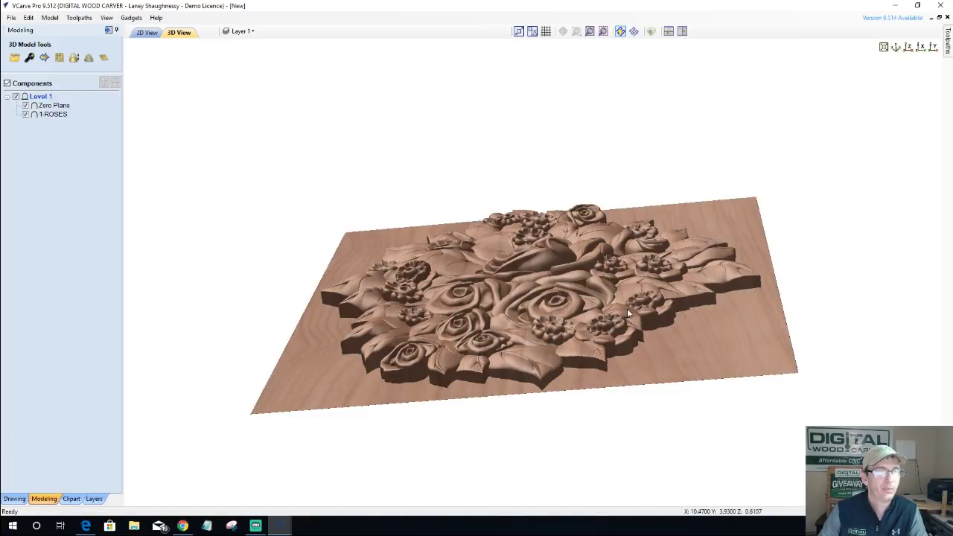
pyautogui.moveTo(627, 308); pyautogui.dragTo(681, 319)
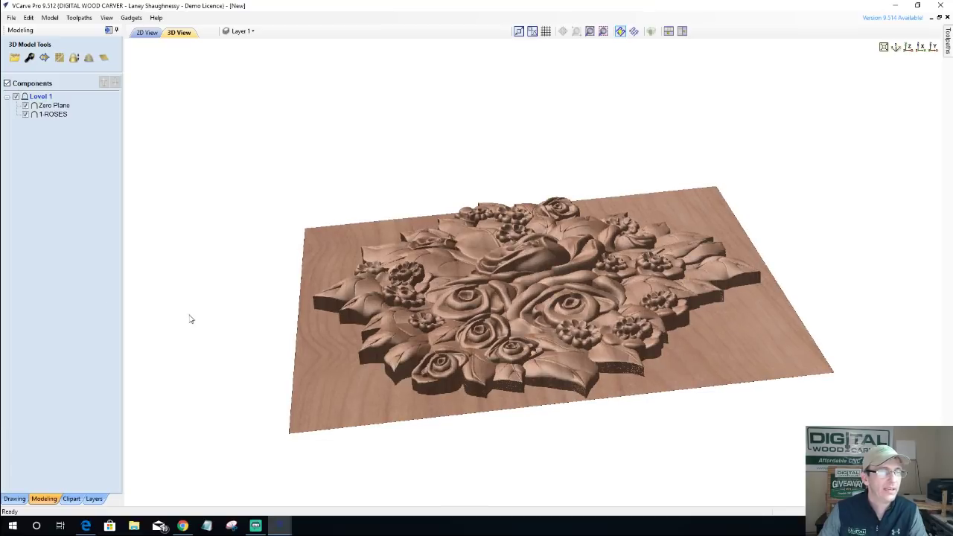
# Raise the Zero Plane's base height in Component Properties and change how it combines.
pyautogui.click(29, 58)
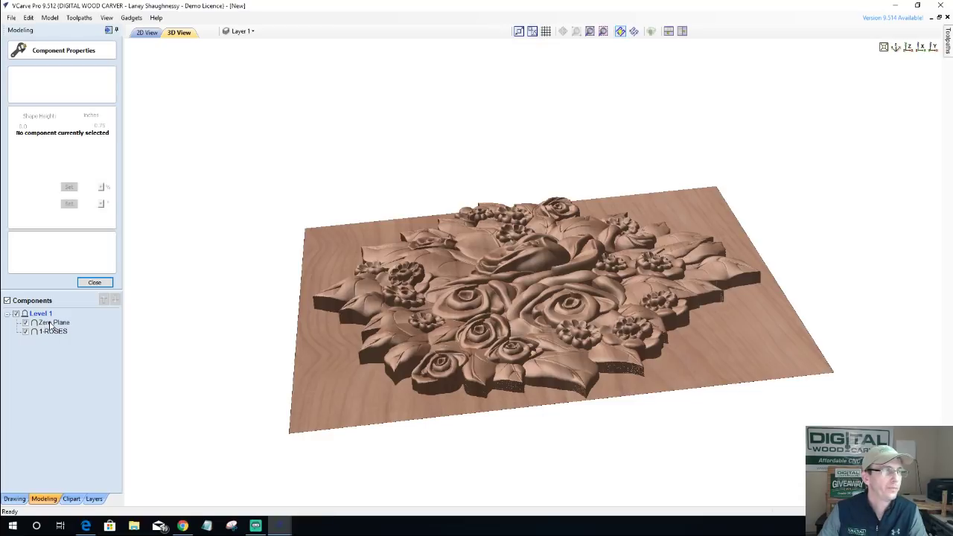
pyautogui.click(50, 324)
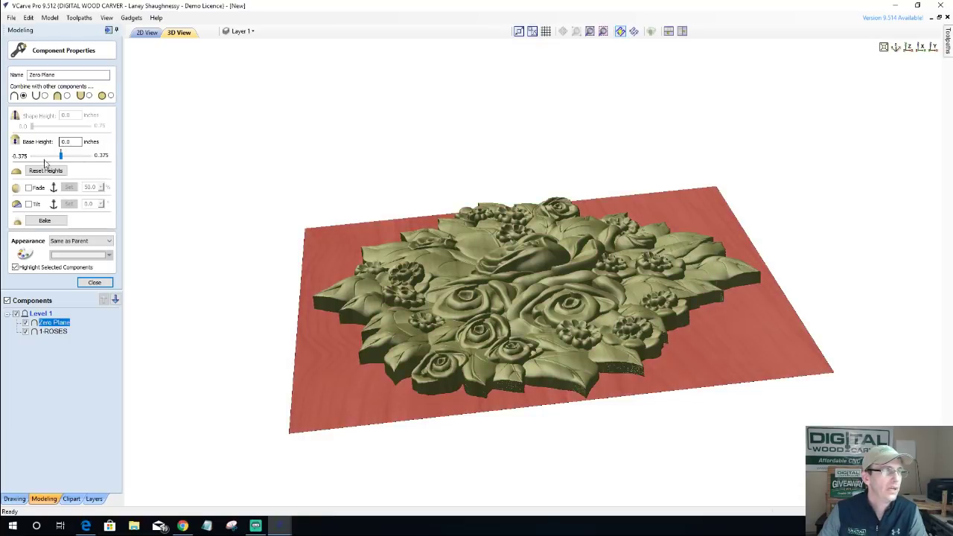
pyautogui.moveTo(64, 159); pyautogui.dragTo(80, 164)
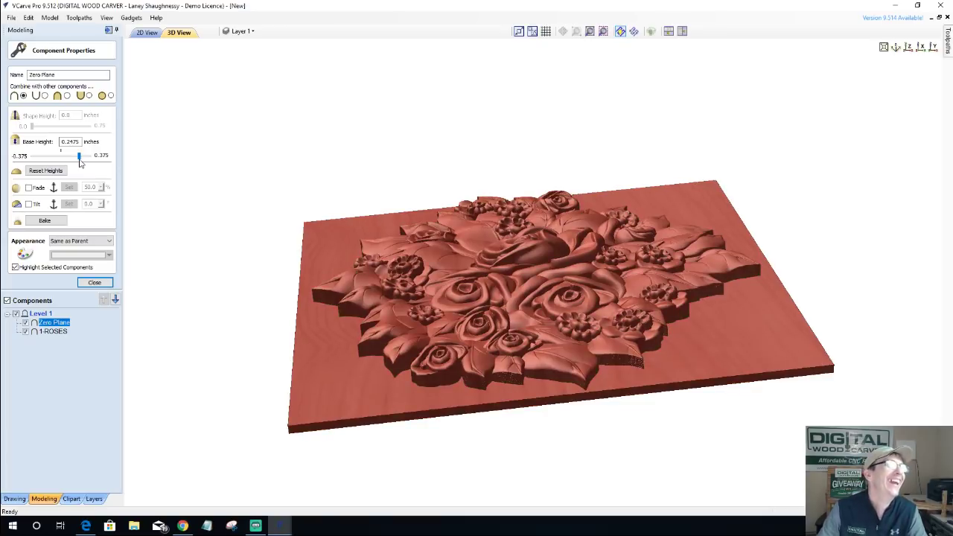
pyautogui.click(68, 96)
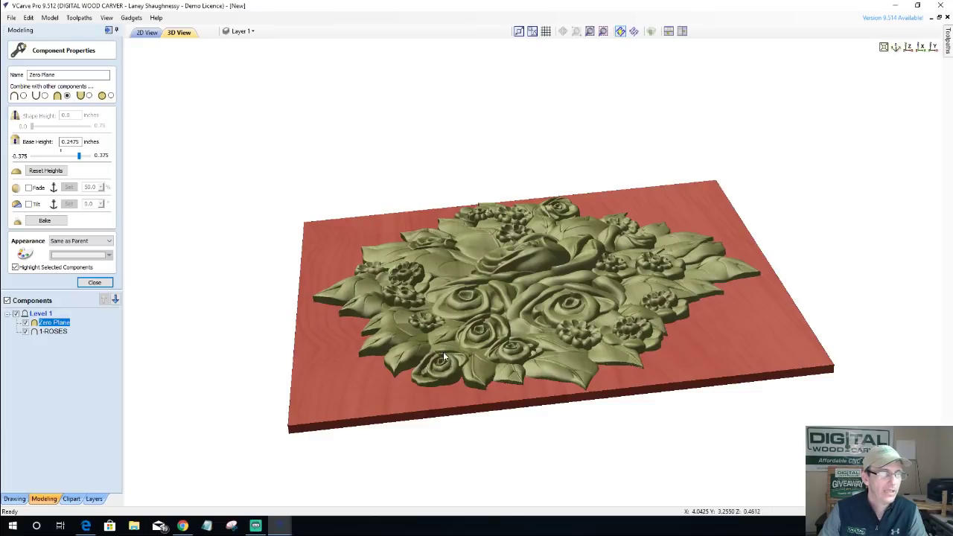
pyautogui.moveTo(755, 299)
pyautogui.mouseDown()
pyautogui.moveTo(767, 317)
pyautogui.moveTo(520, 408)
pyautogui.mouseUp()
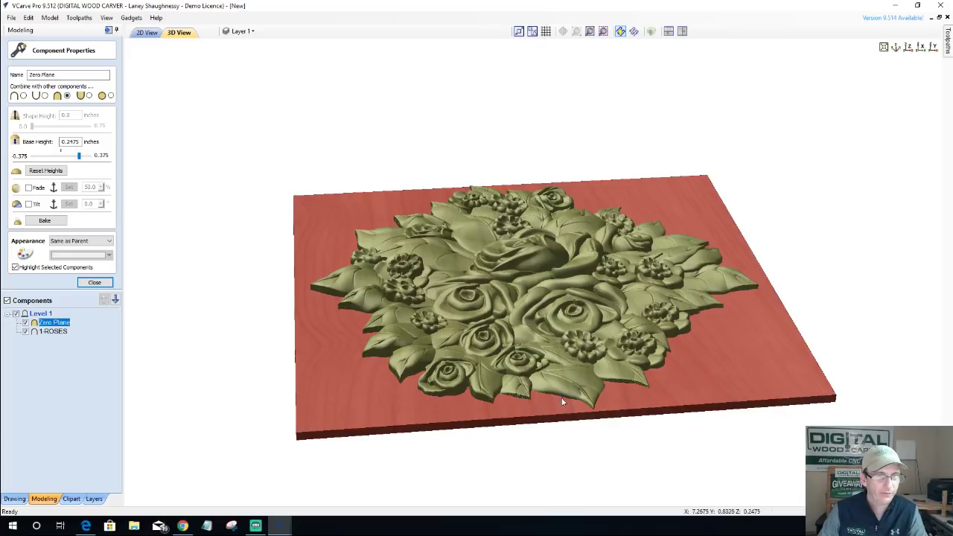
# Fine-tune the Zero Plane base height to about 0.2925 inches.
pyautogui.click(82, 161)
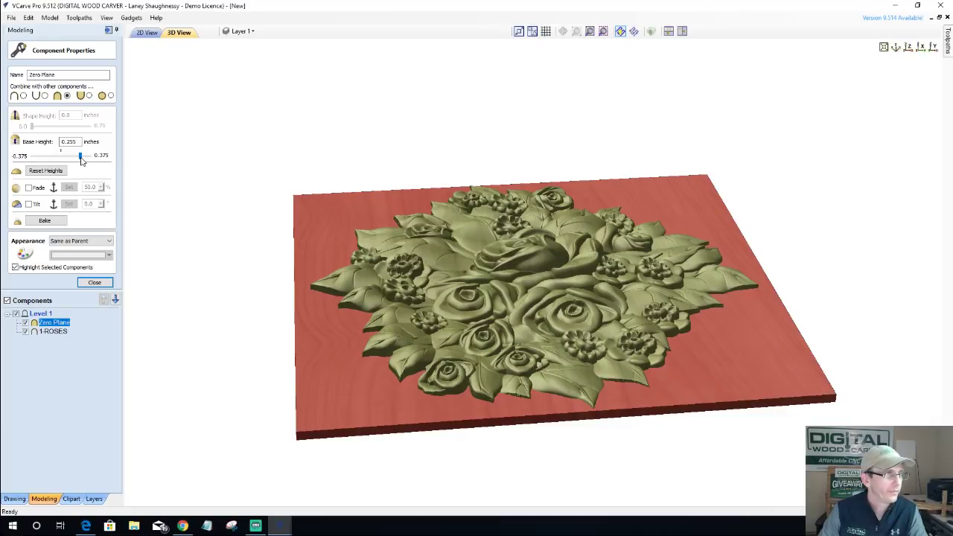
pyautogui.moveTo(81, 161); pyautogui.dragTo(83, 161)
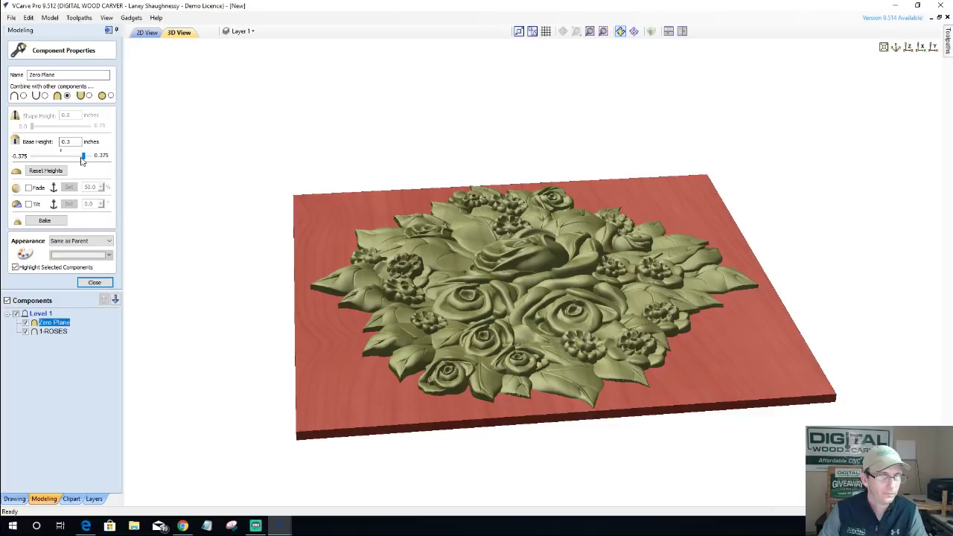
pyautogui.scroll(-2, 82, 160)
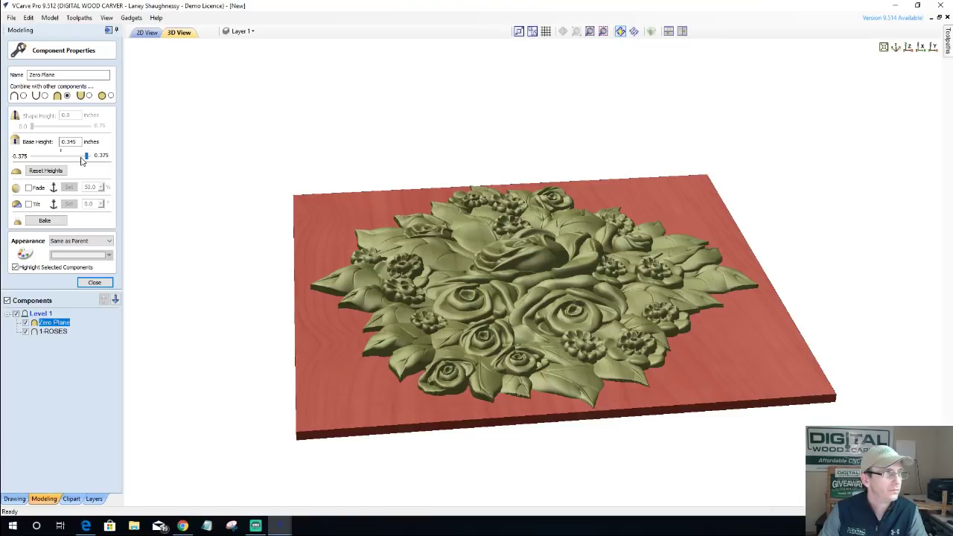
pyautogui.scroll(-2, 82, 161)
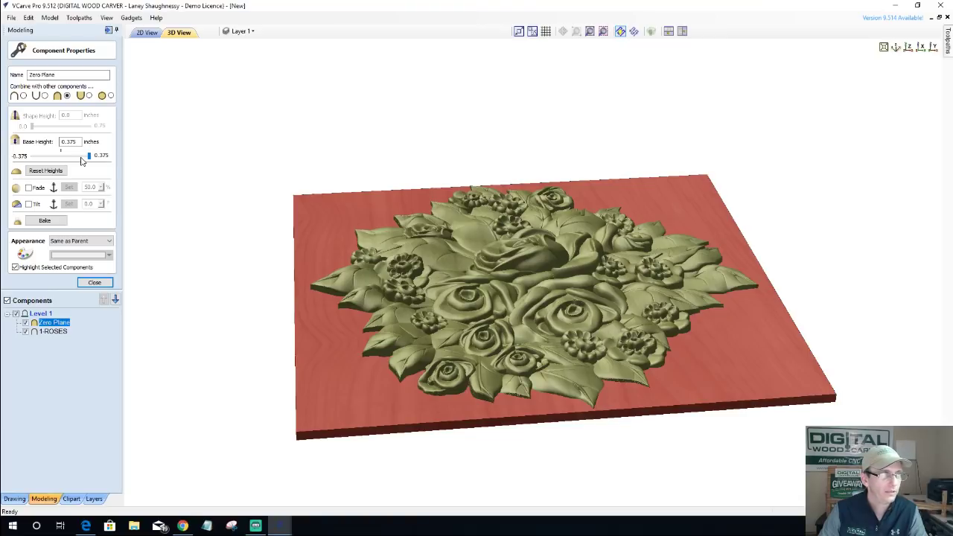
pyautogui.click(89, 159)
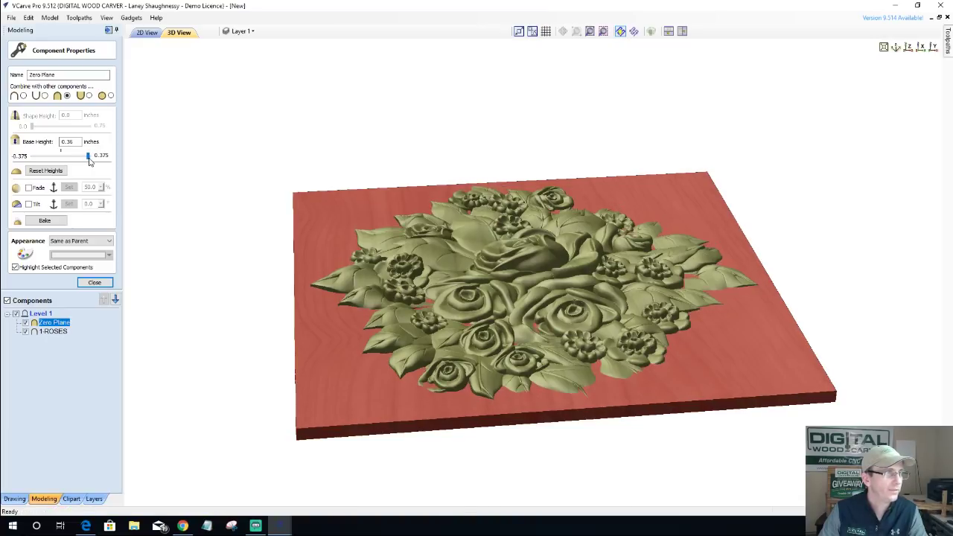
pyautogui.moveTo(89, 161); pyautogui.dragTo(85, 160)
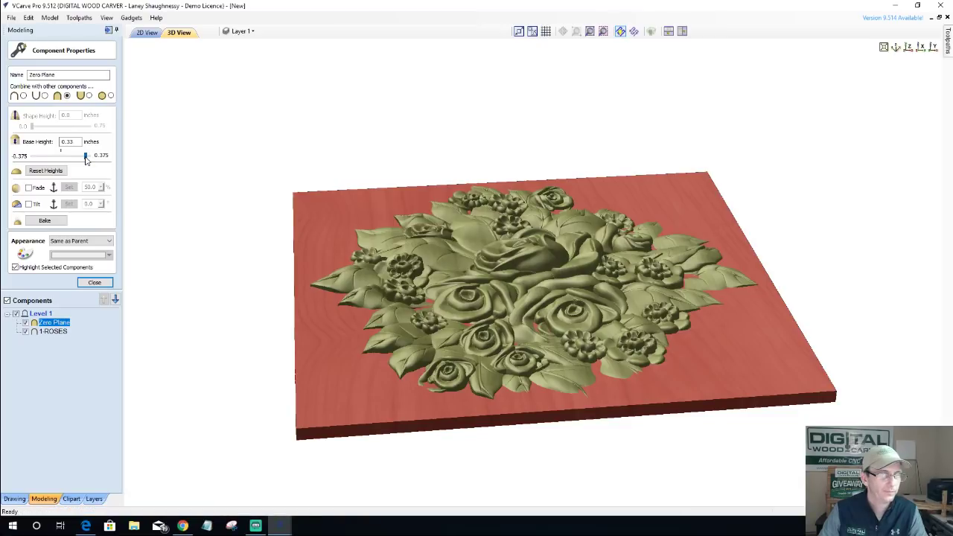
pyautogui.moveTo(86, 159); pyautogui.dragTo(83, 159)
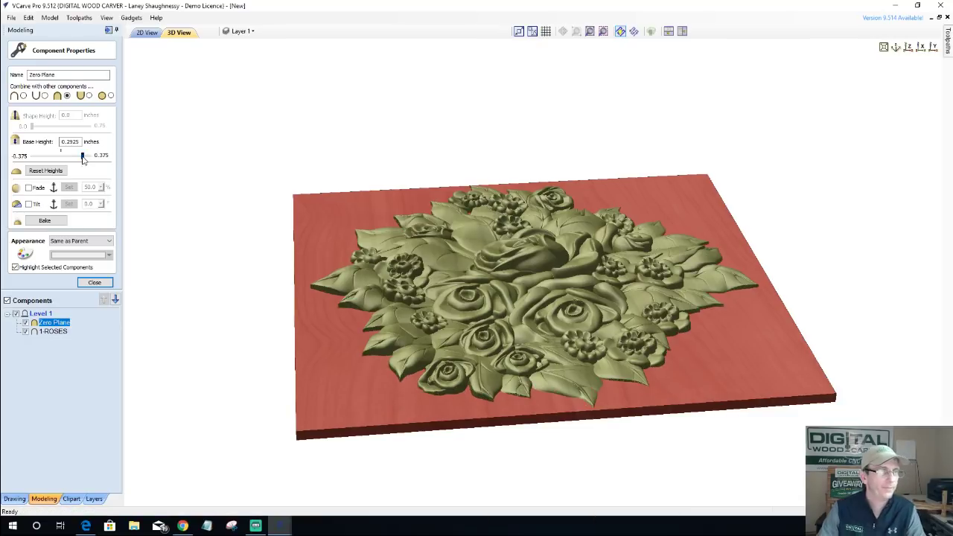
pyautogui.moveTo(709, 377); pyautogui.dragTo(544, 342)
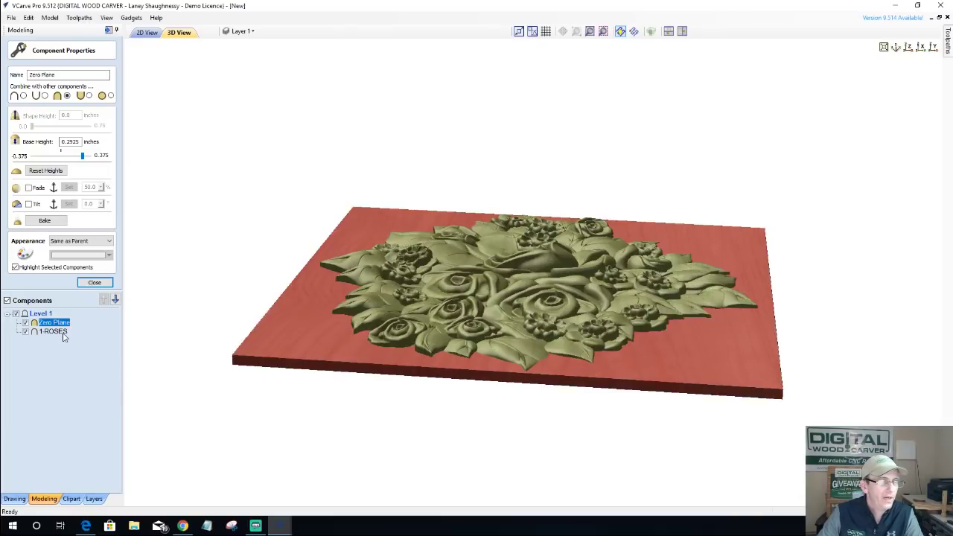
# Select 1-ROSES and raise its shape height to 0.75.
pyautogui.click(524, 301)
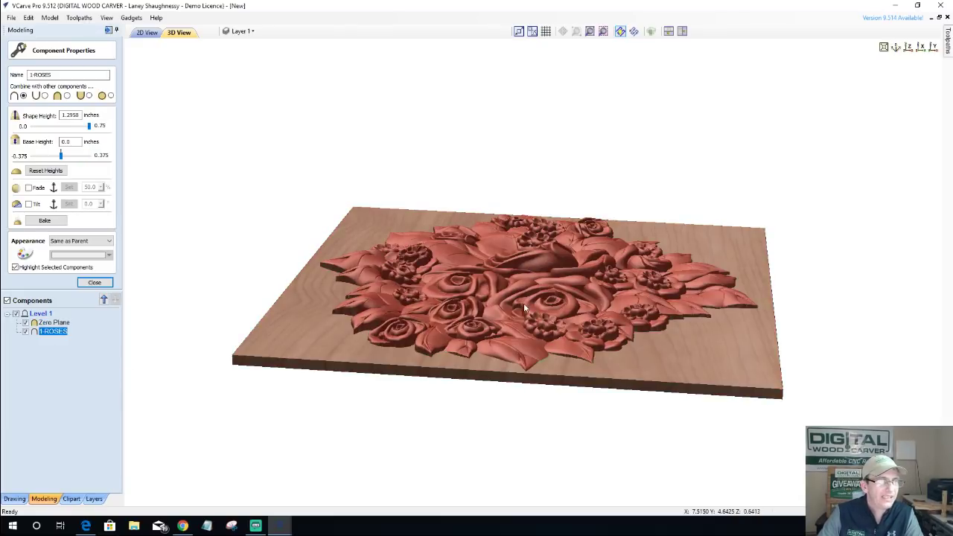
pyautogui.click(76, 115)
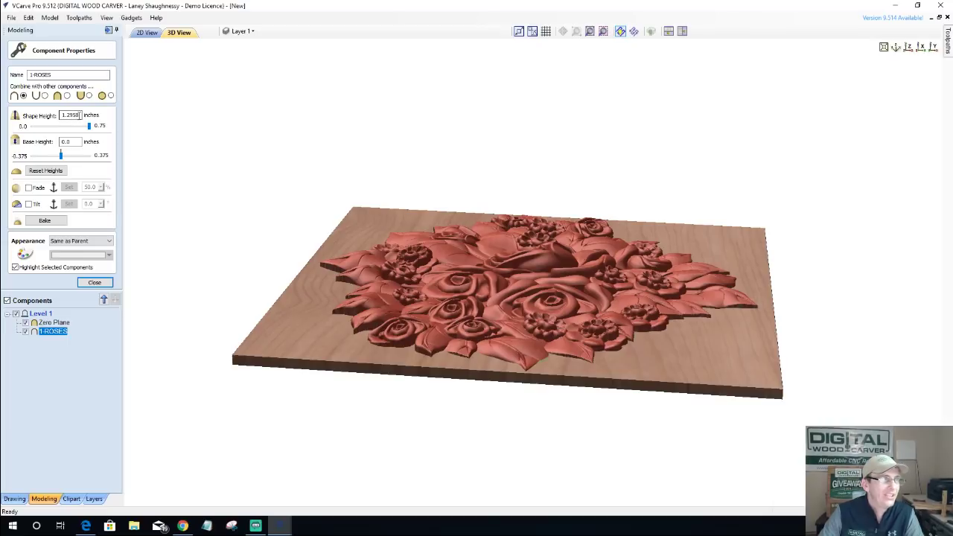
pyautogui.moveTo(80, 114)
pyautogui.mouseDown()
pyautogui.moveTo(61, 115)
pyautogui.moveTo(83, 130)
pyautogui.mouseUp()
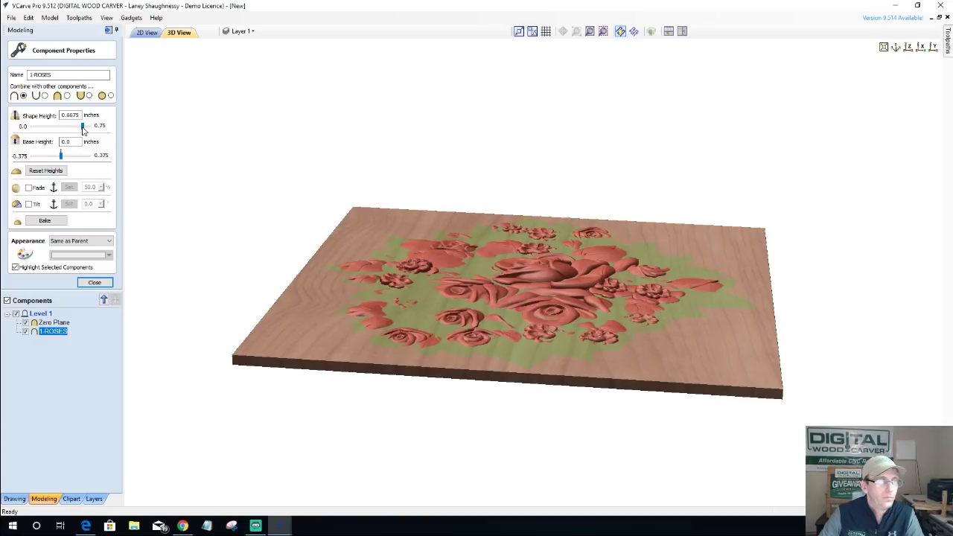
pyautogui.moveTo(83, 130); pyautogui.dragTo(87, 130)
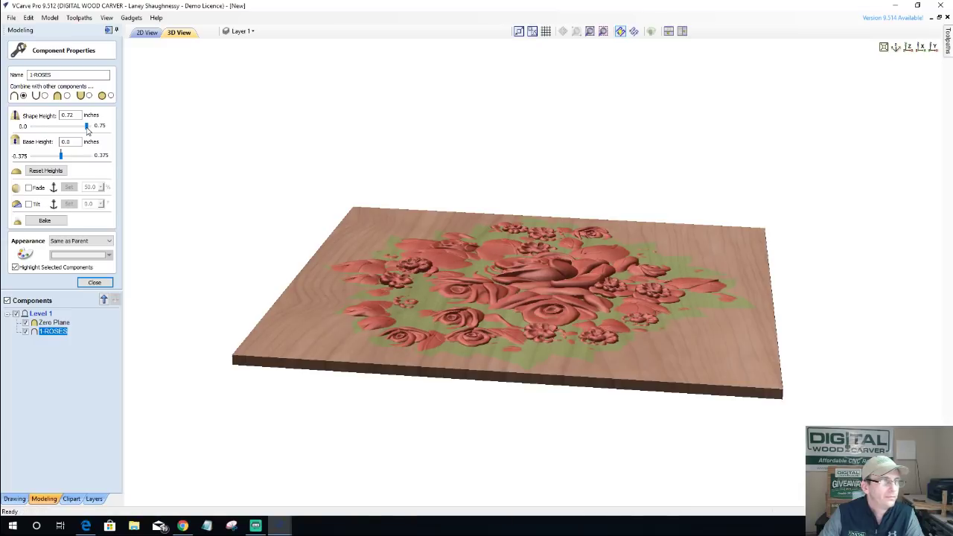
pyautogui.moveTo(87, 130); pyautogui.dragTo(91, 131)
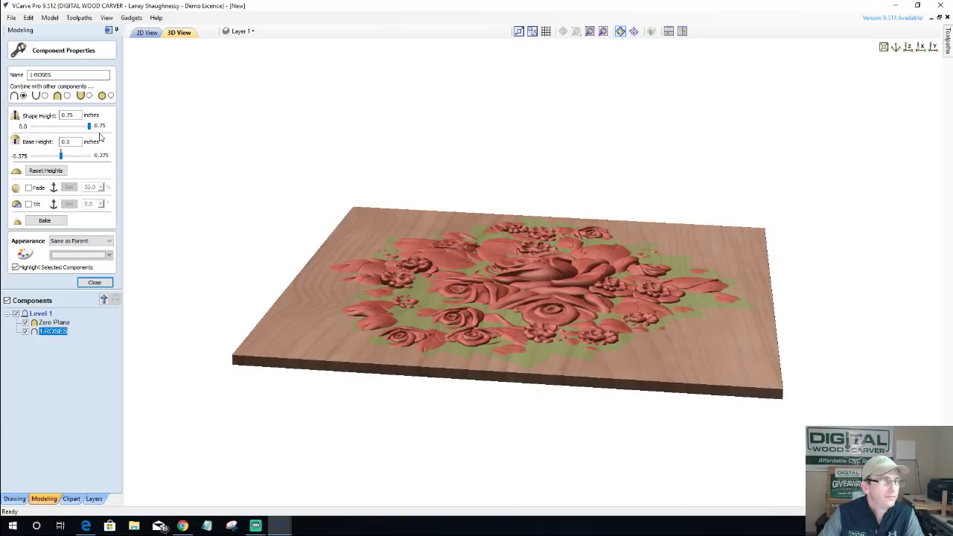
# Set the 1-ROSES shape height to exactly 1 inch and close Component Properties.
pyautogui.click(77, 114)
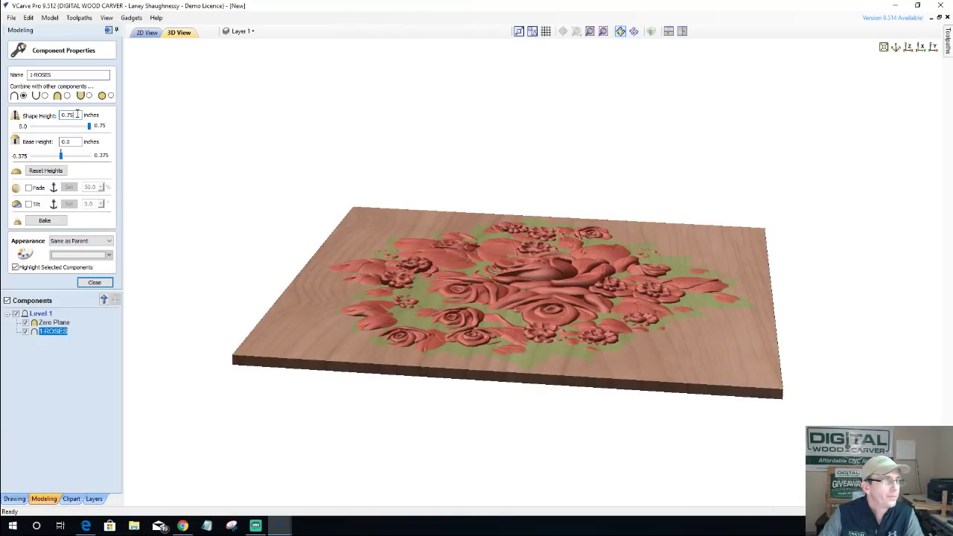
pyautogui.doubleClick(68, 115)
pyautogui.write('1')
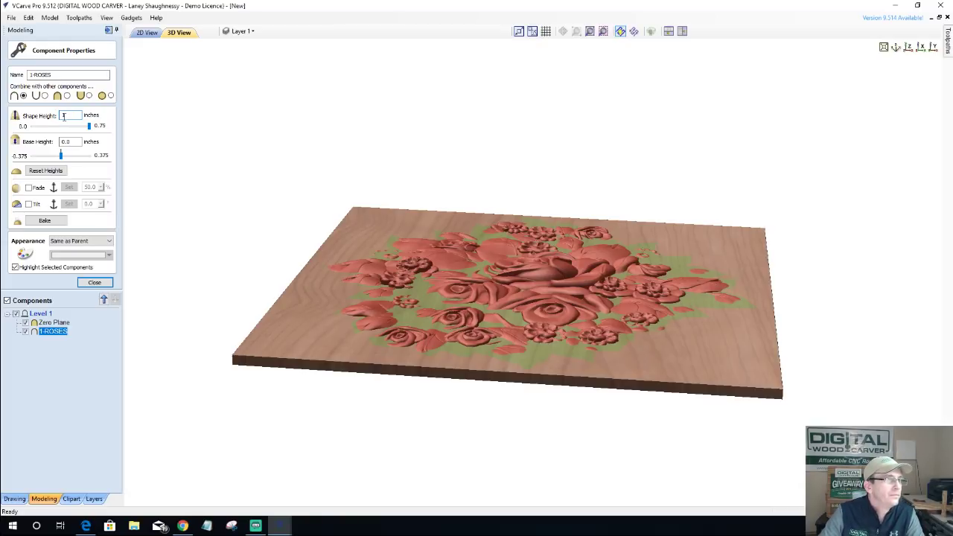
pyautogui.press('Return')
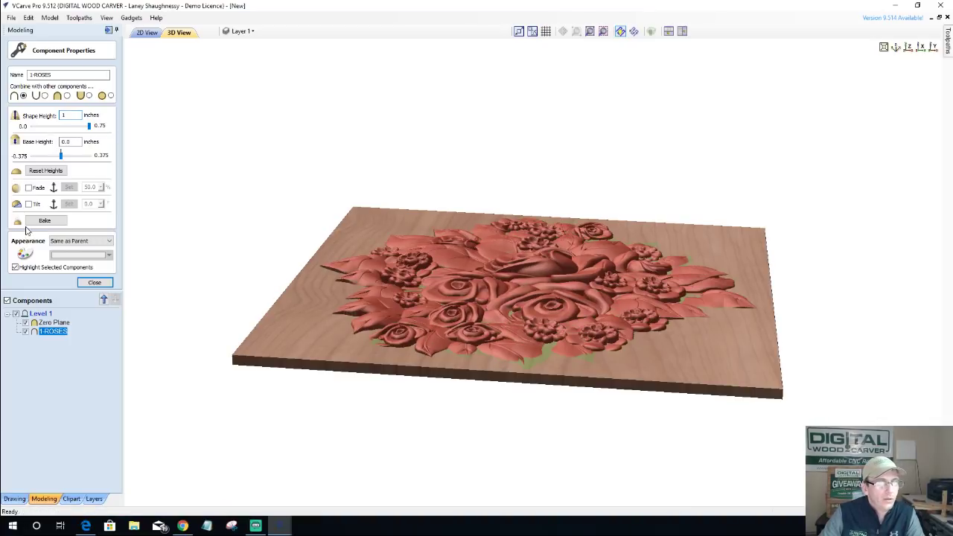
pyautogui.doubleClick(63, 115)
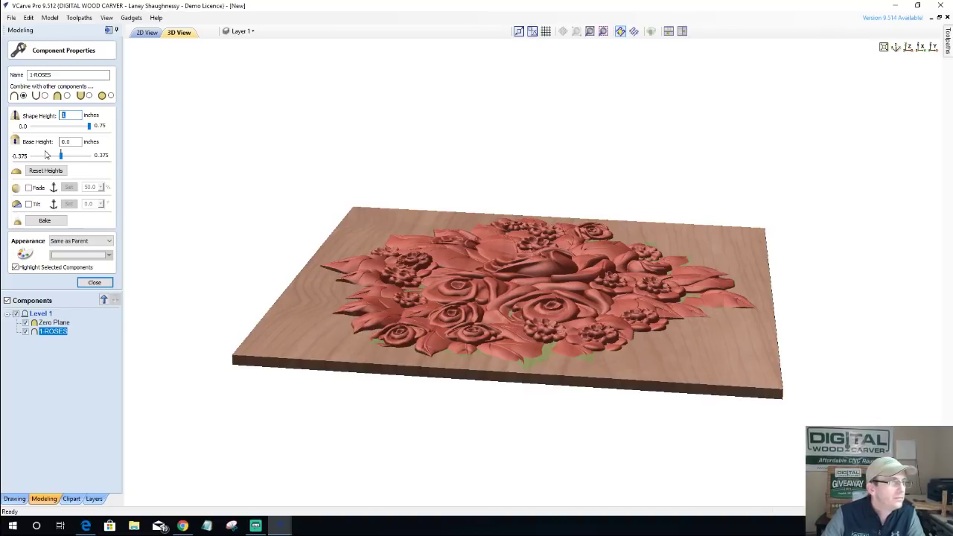
pyautogui.click(94, 283)
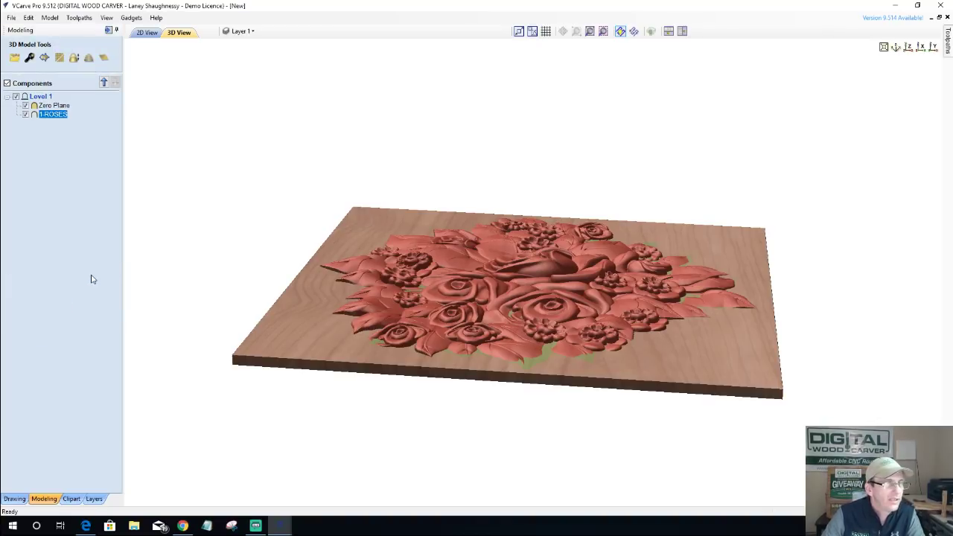
# Drag the Zero Plane's Base Height slider slightly lower beneath the roses and hide the Modeling panel.
pyautogui.click(60, 106)
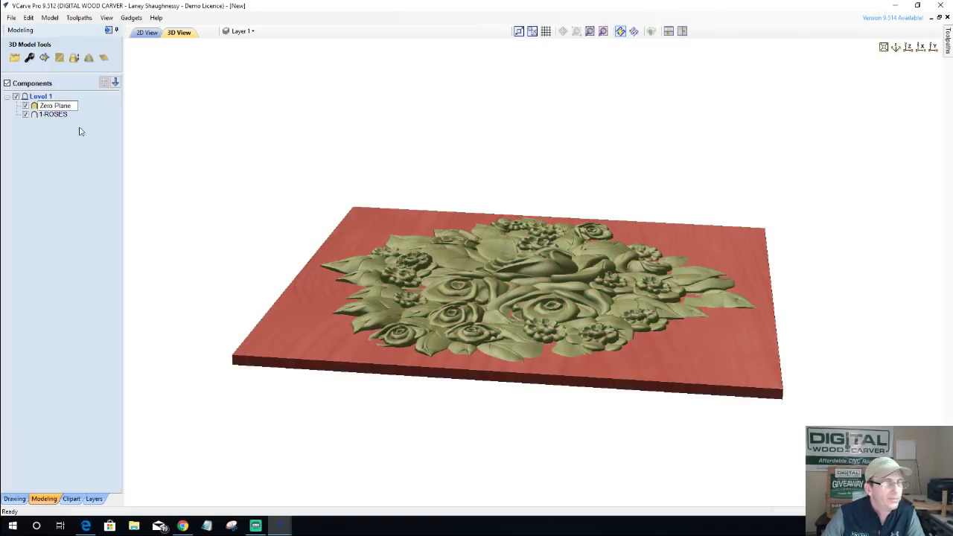
pyautogui.click(30, 60)
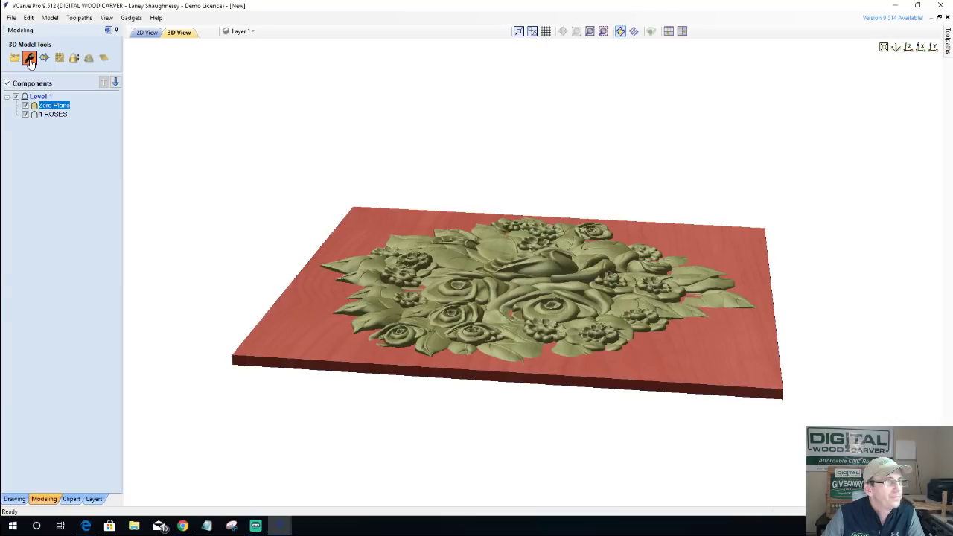
pyautogui.moveTo(60, 156); pyautogui.dragTo(78, 156)
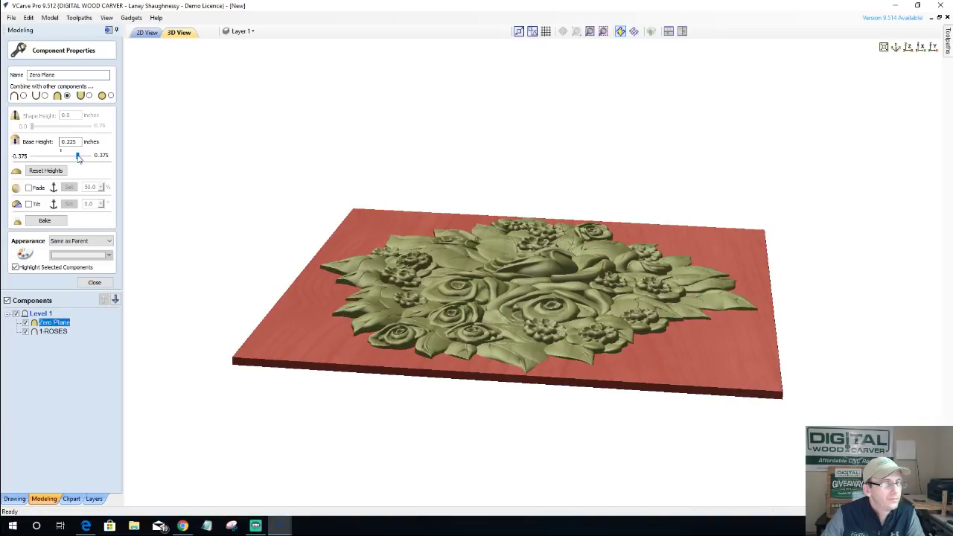
pyautogui.click(85, 283)
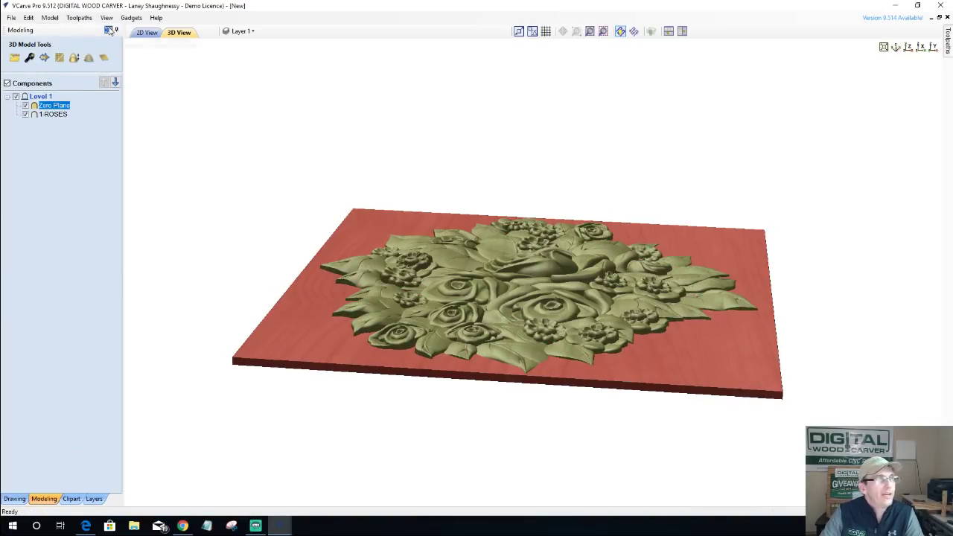
pyautogui.click(112, 30)
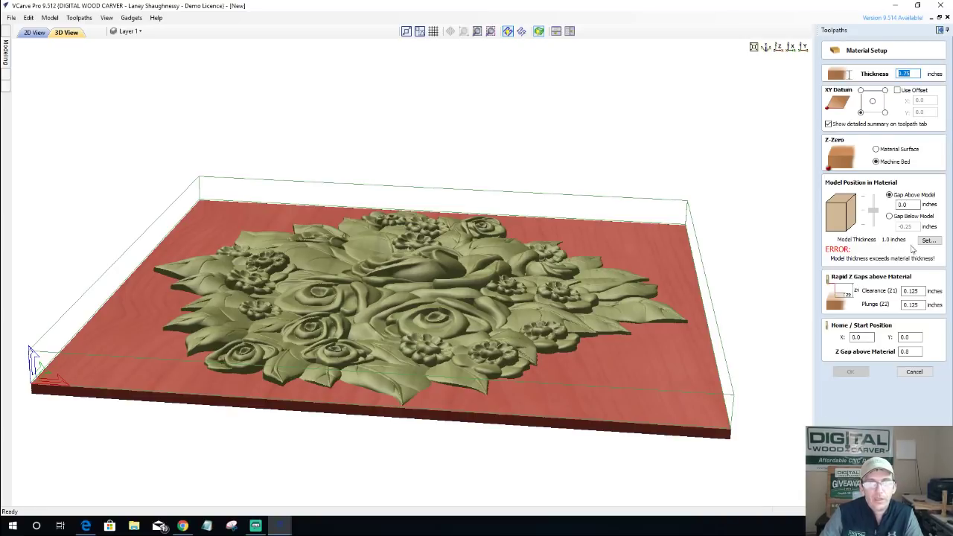
# Set the model's new height to 0.73 inches under Model Position and apply it.
pyautogui.click(927, 241)
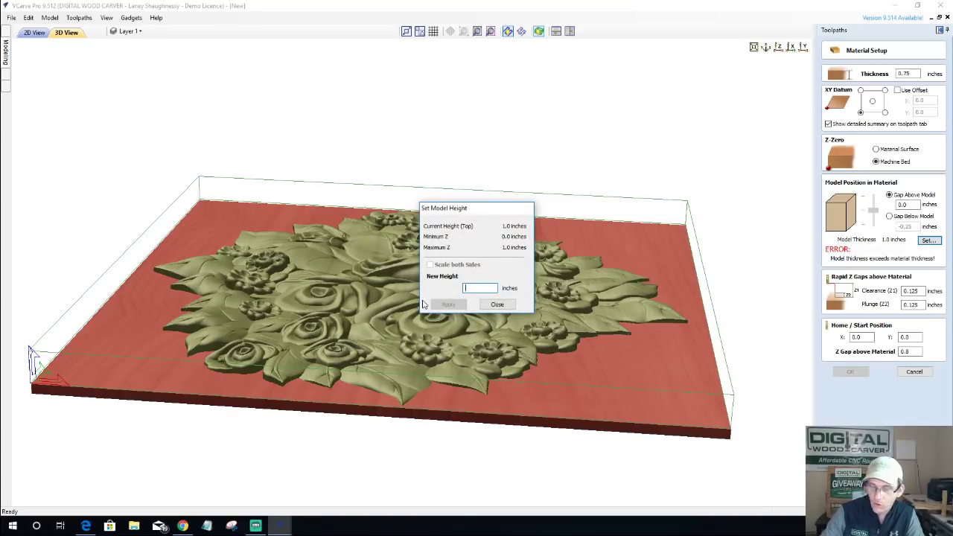
pyautogui.write('.7')
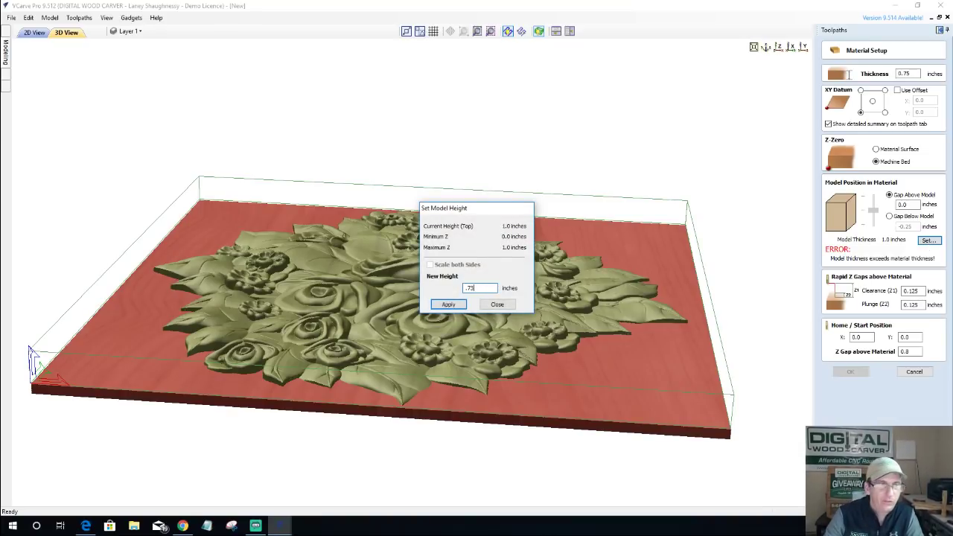
pyautogui.write('3')
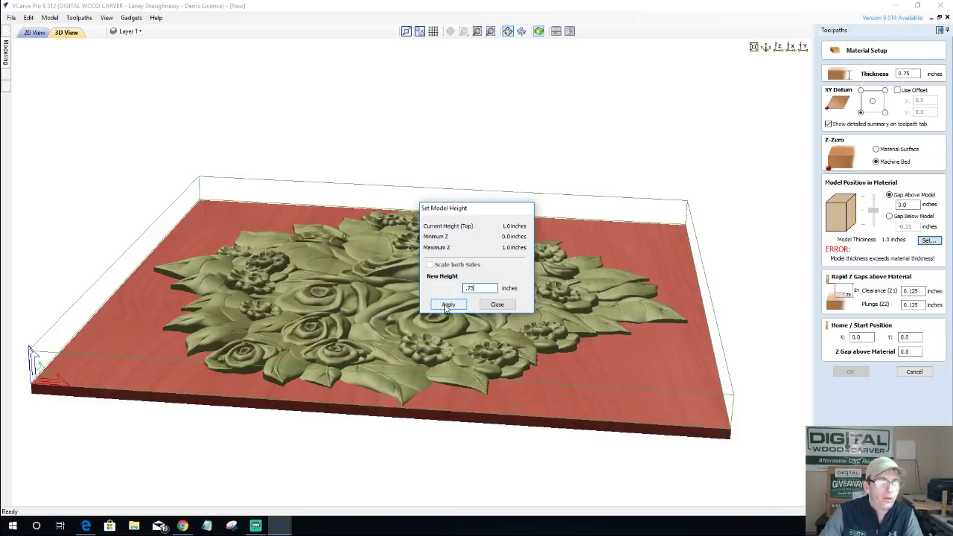
pyautogui.click(447, 305)
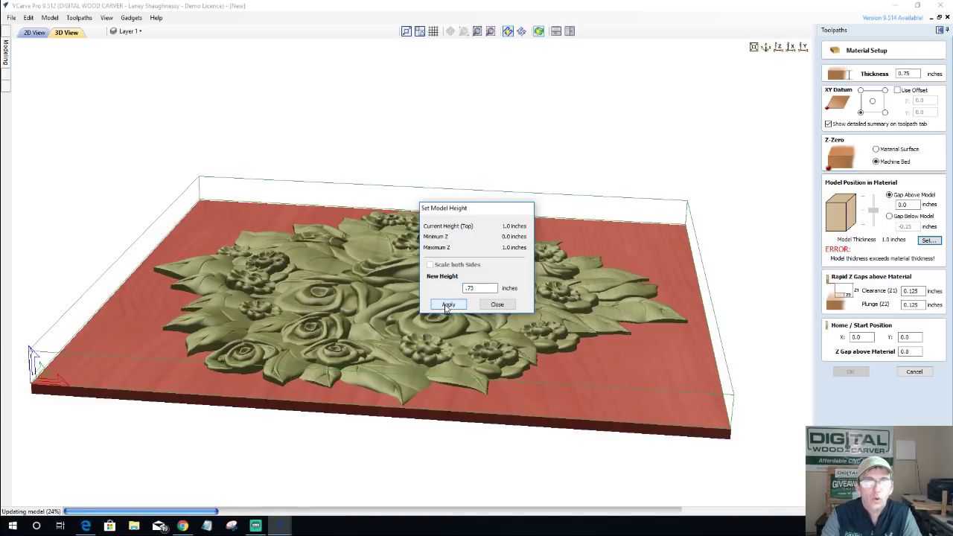
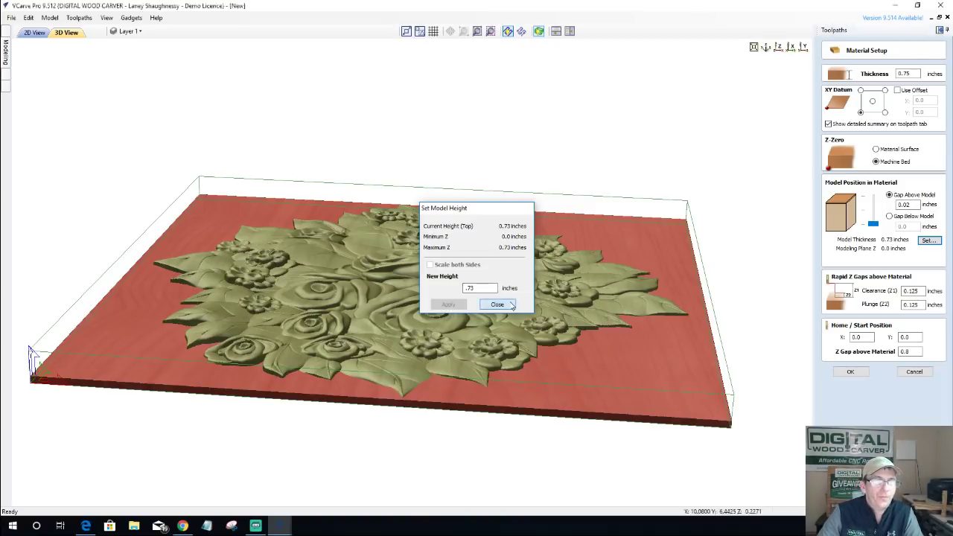
# Close the model height dialog and accept the Material Setup with the roses relief at 0.73 inches.
pyautogui.click(497, 305)
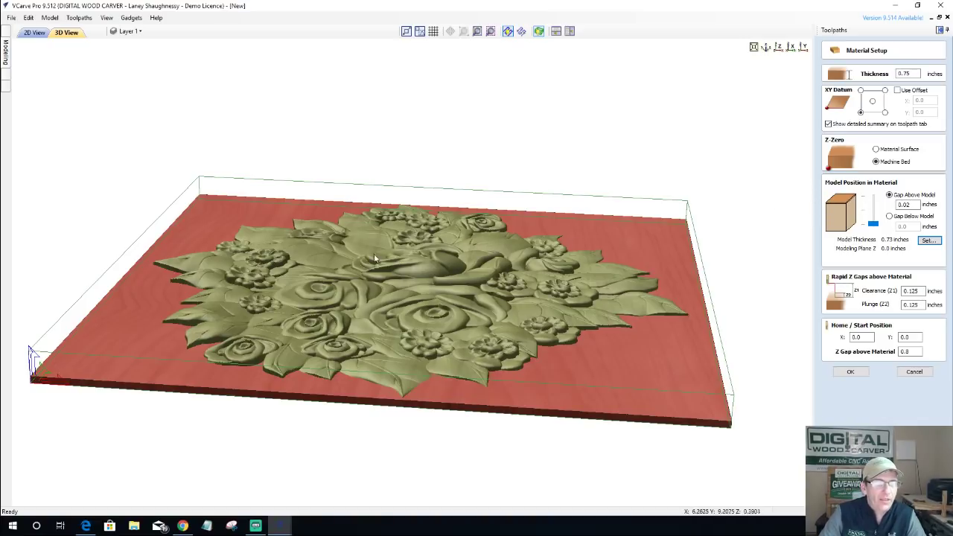
pyautogui.click(850, 372)
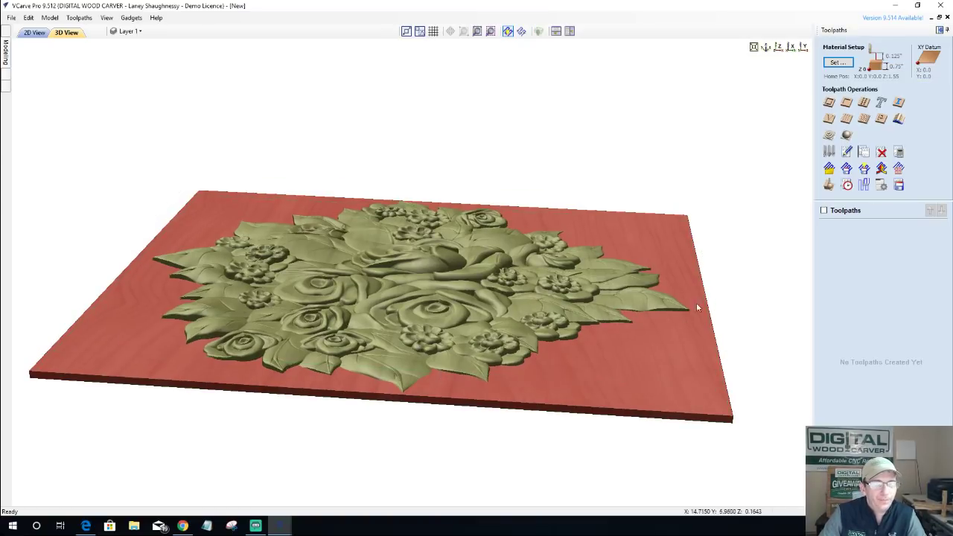
# Hide the Zero Plane, the 1-ROSES relief and Level 1 in the 3D model components.
pyautogui.click(5, 52)
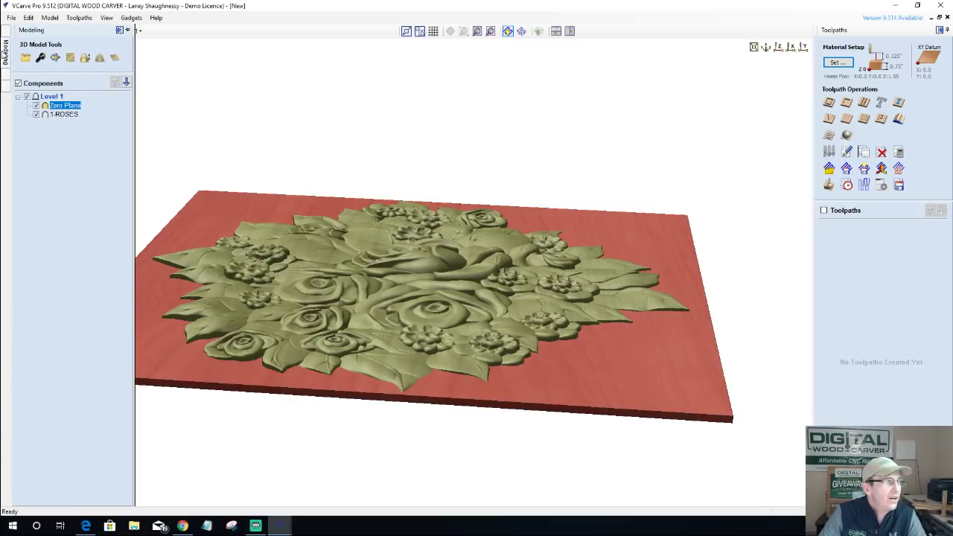
pyautogui.click(36, 114)
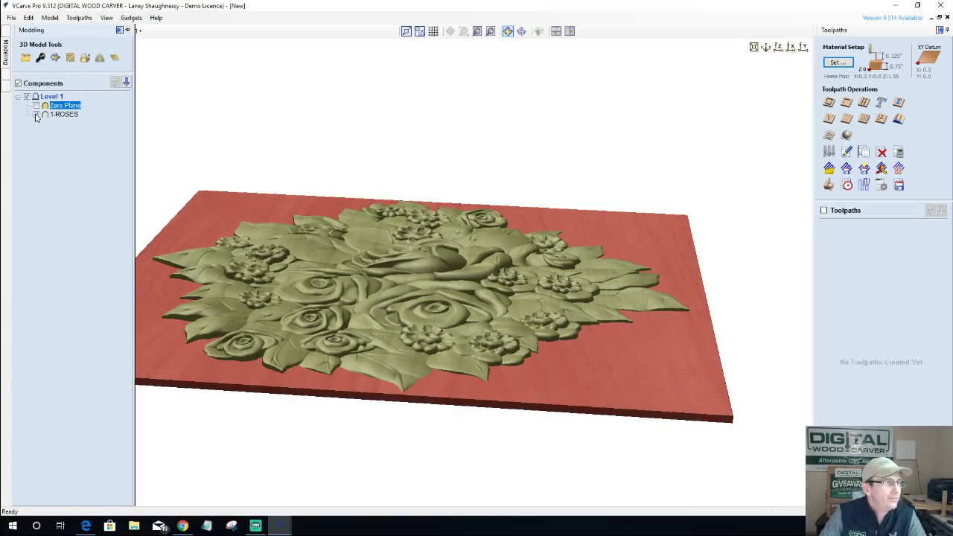
pyautogui.click(36, 115)
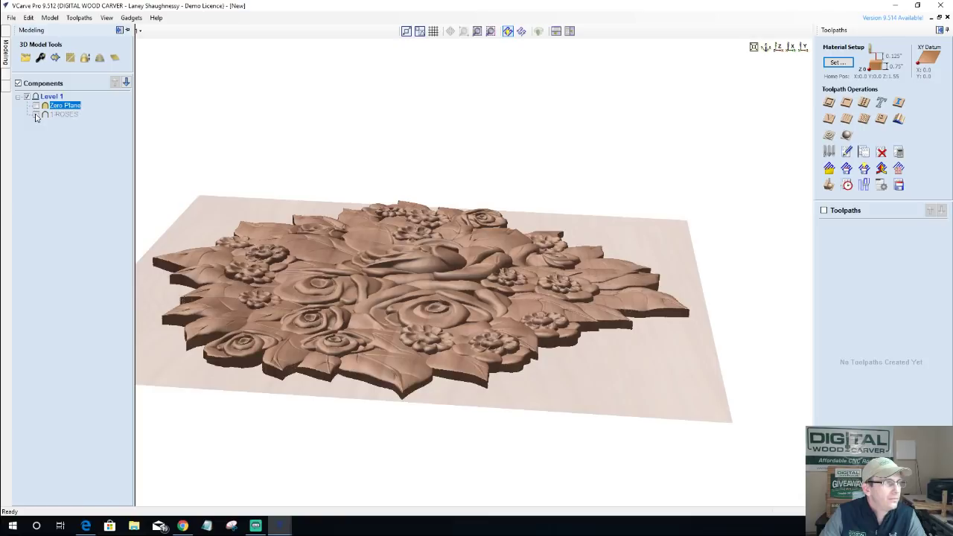
pyautogui.click(27, 98)
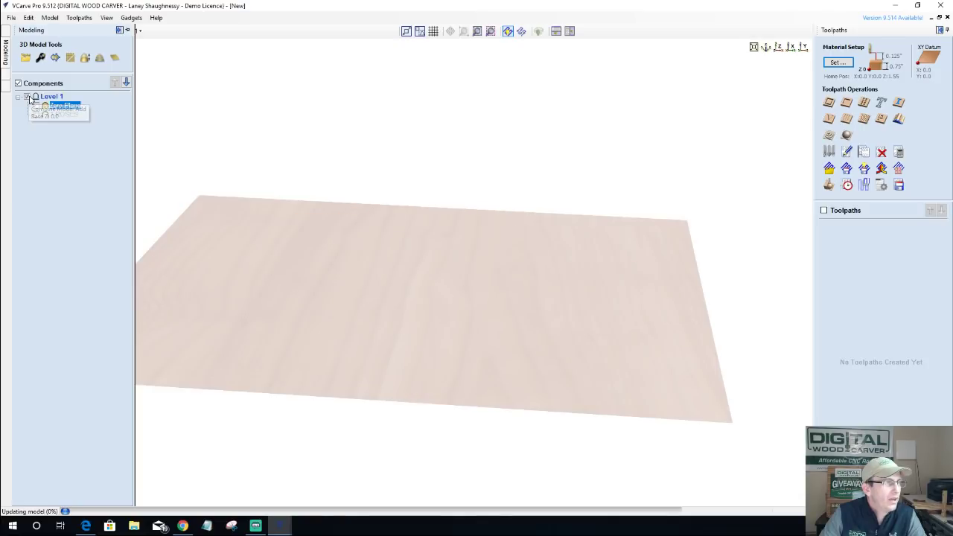
# Insert a new empty Level 2 and bring up the clipart library.
pyautogui.rightClick(53, 100)
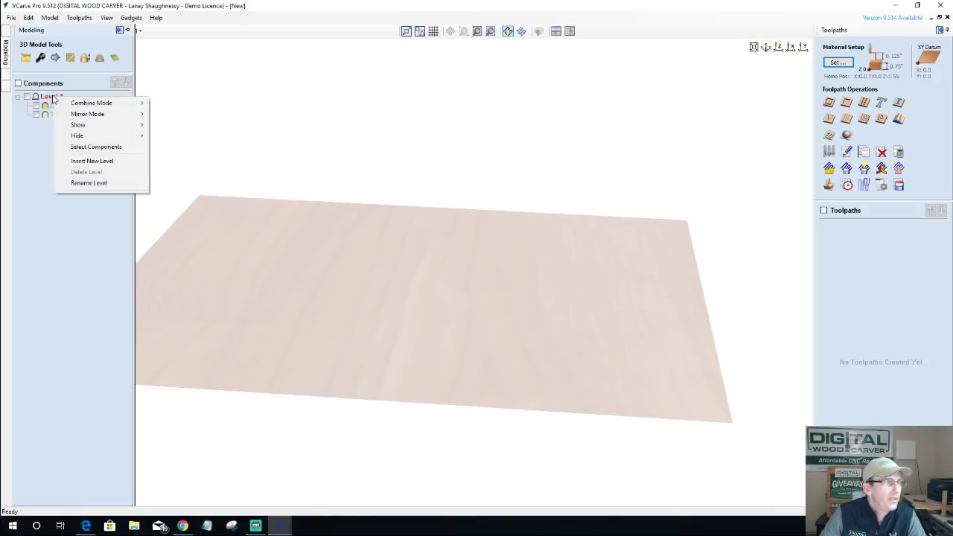
pyautogui.click(73, 161)
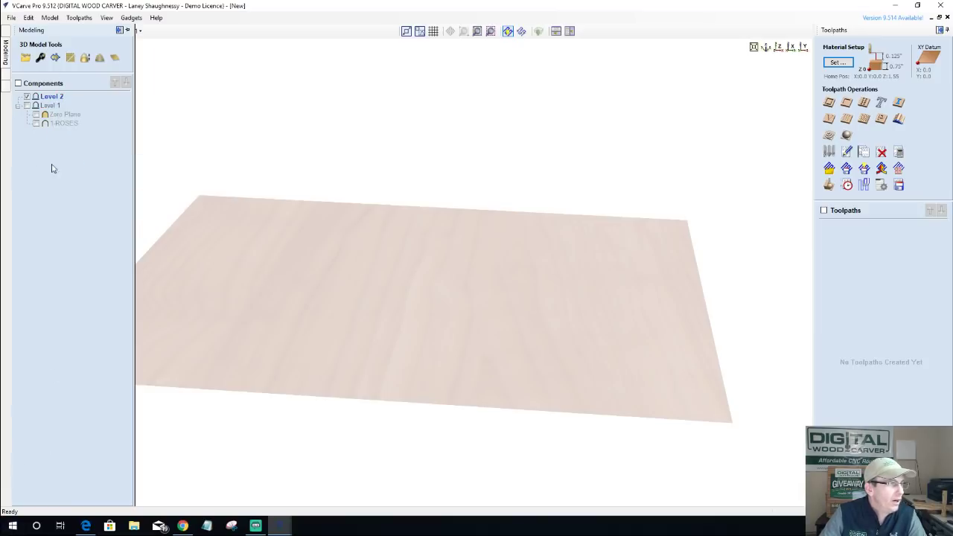
pyautogui.click(6, 88)
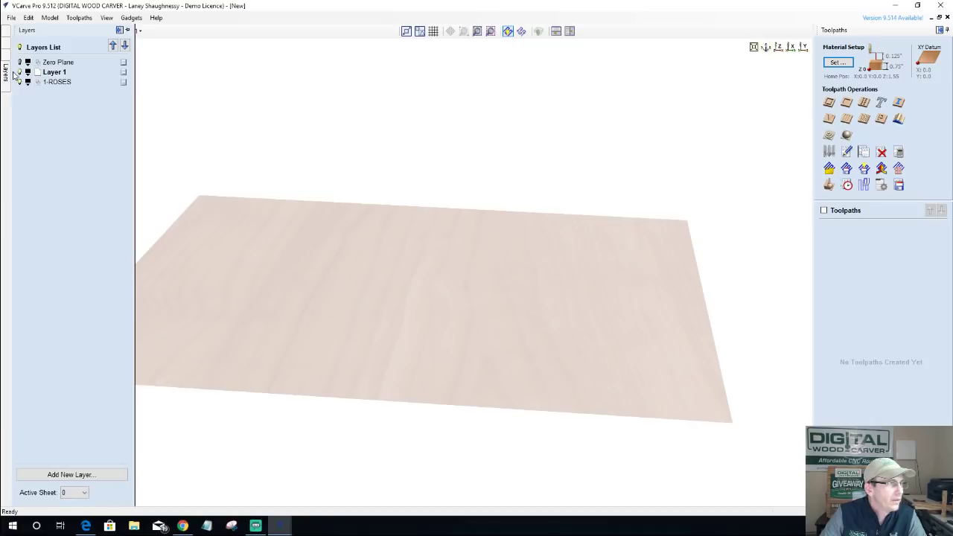
pyautogui.click(6, 59)
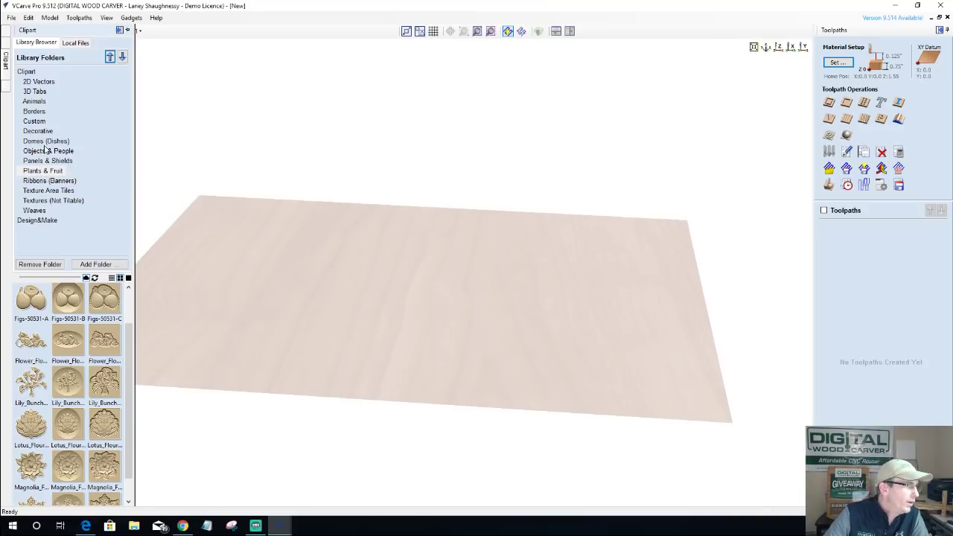
# Drag the Skull clipart from Objects & People onto the board and view it from above.
pyautogui.click(46, 152)
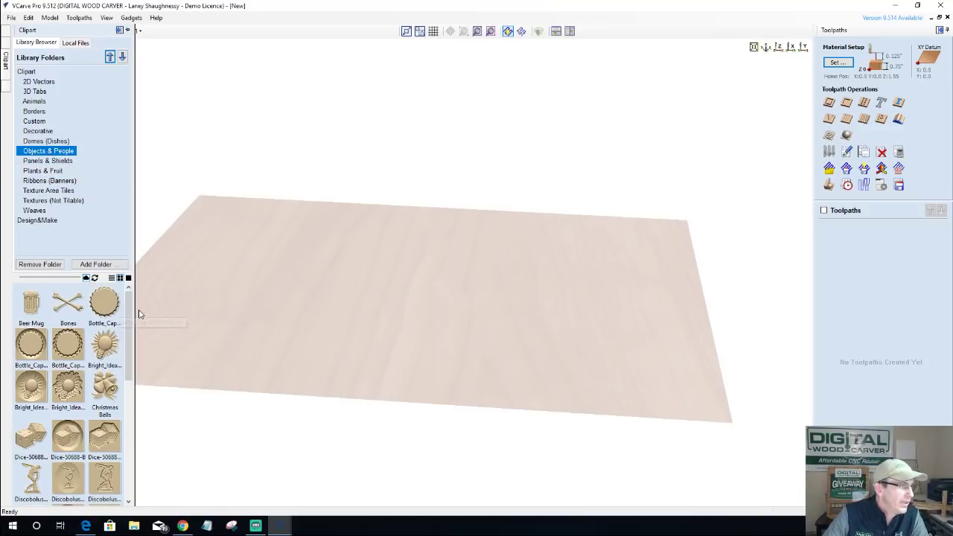
pyautogui.moveTo(128, 314); pyautogui.dragTo(128, 406)
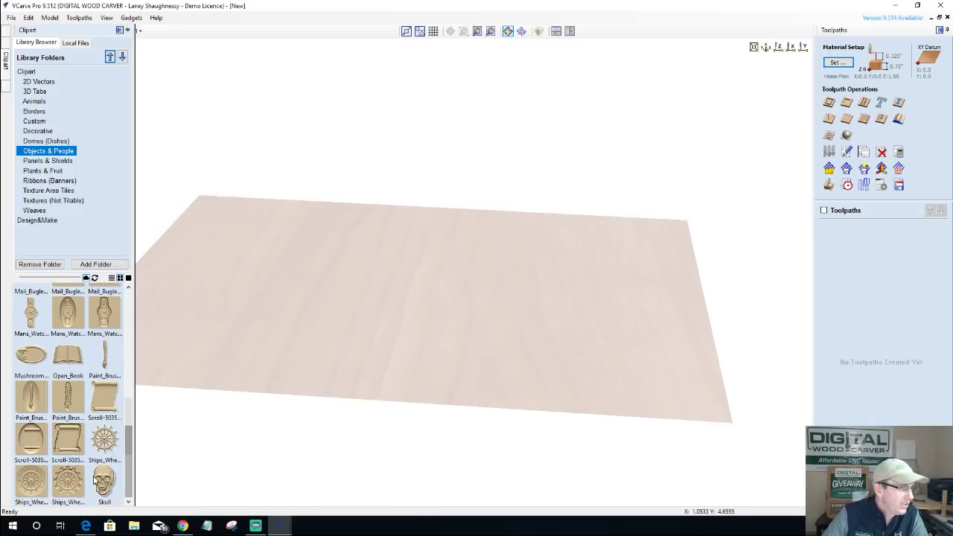
pyautogui.moveTo(102, 480); pyautogui.dragTo(415, 283)
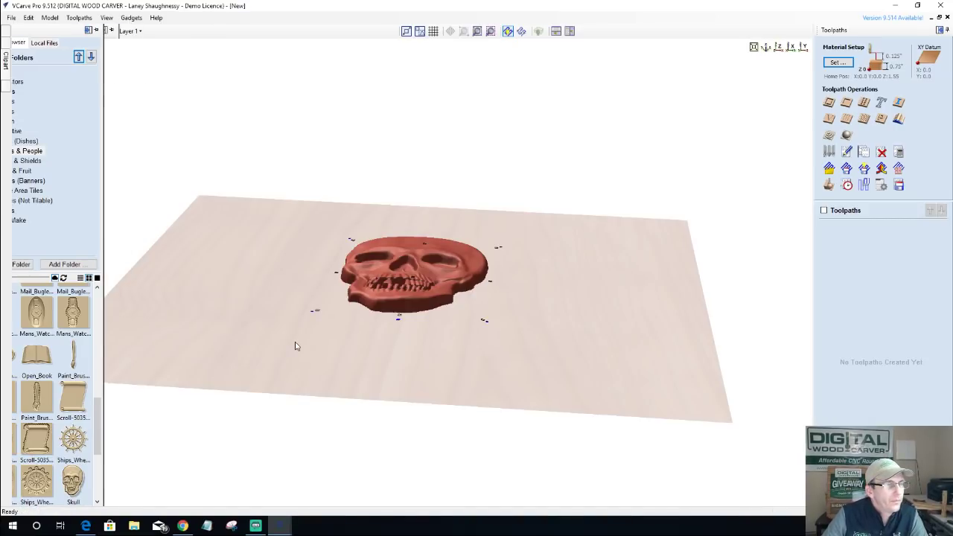
pyautogui.moveTo(295, 346); pyautogui.dragTo(427, 437)
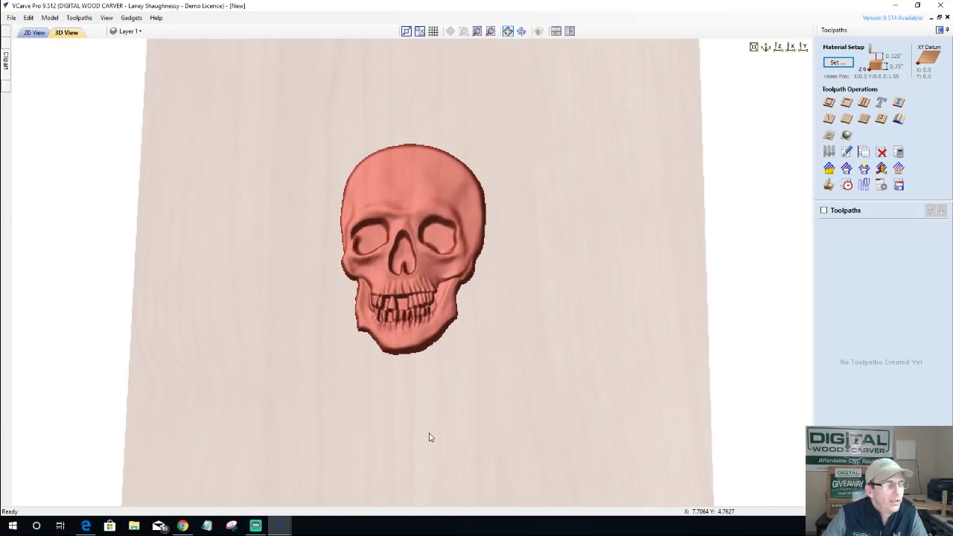
# Scale the skull up to nearly fill the board and nudge it slightly lower.
pyautogui.click(395, 296)
pyautogui.scroll(-2, 394, 297)
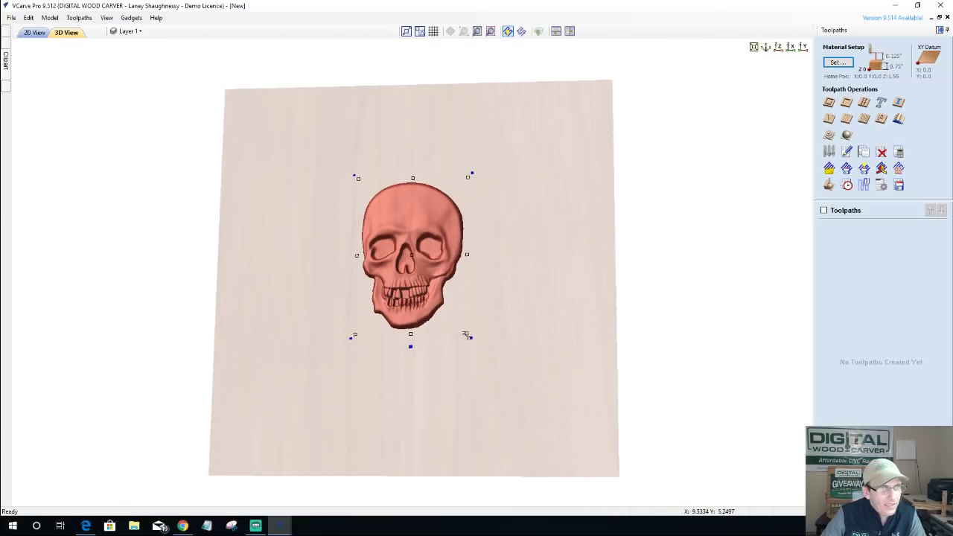
pyautogui.moveTo(467, 335); pyautogui.dragTo(535, 408)
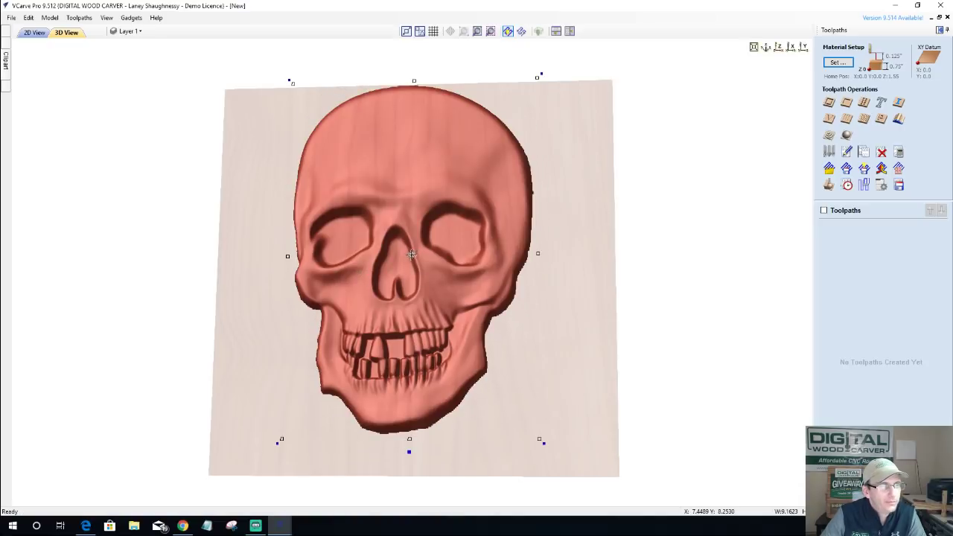
pyautogui.moveTo(414, 260); pyautogui.dragTo(416, 277)
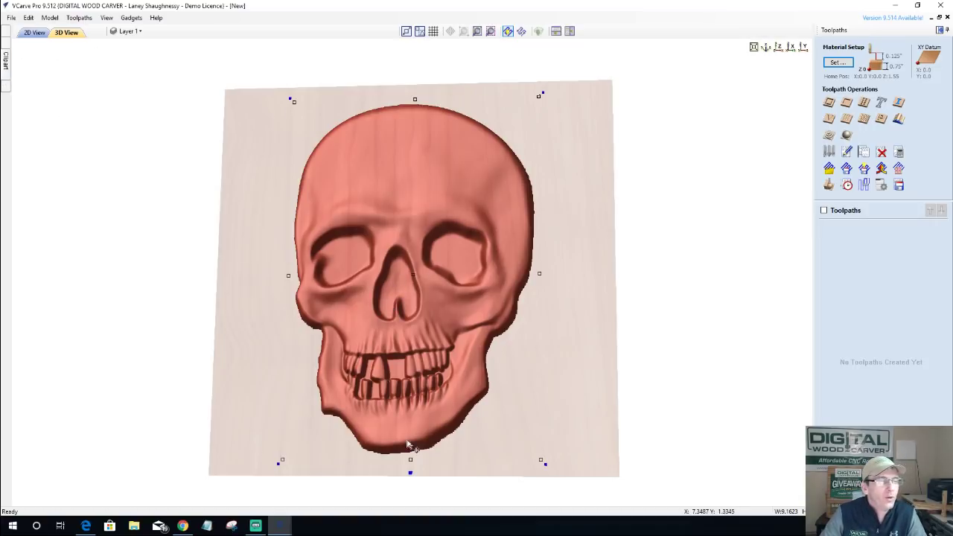
pyautogui.moveTo(472, 444); pyautogui.dragTo(560, 204)
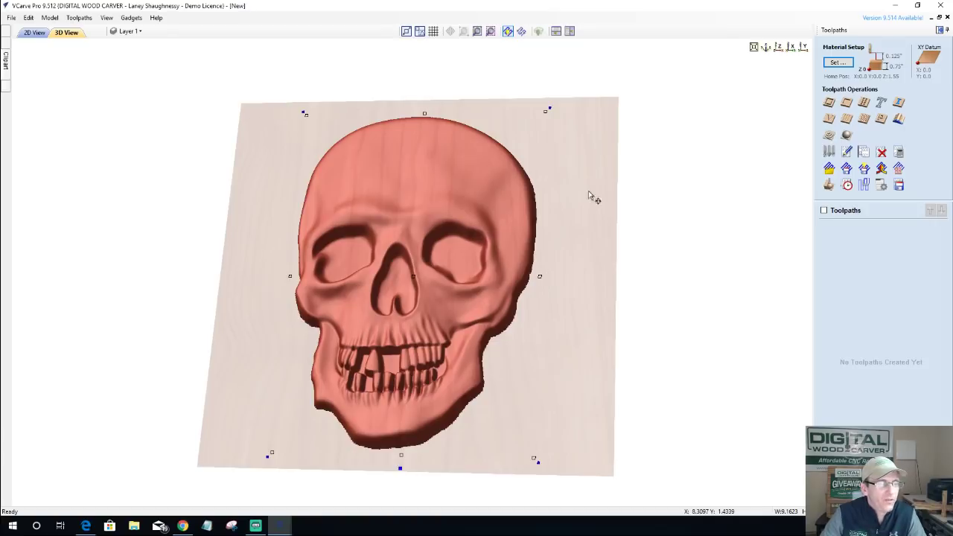
# Add a Zero Plane component to Level 2 and open the Skull component's properties.
pyautogui.click(6, 61)
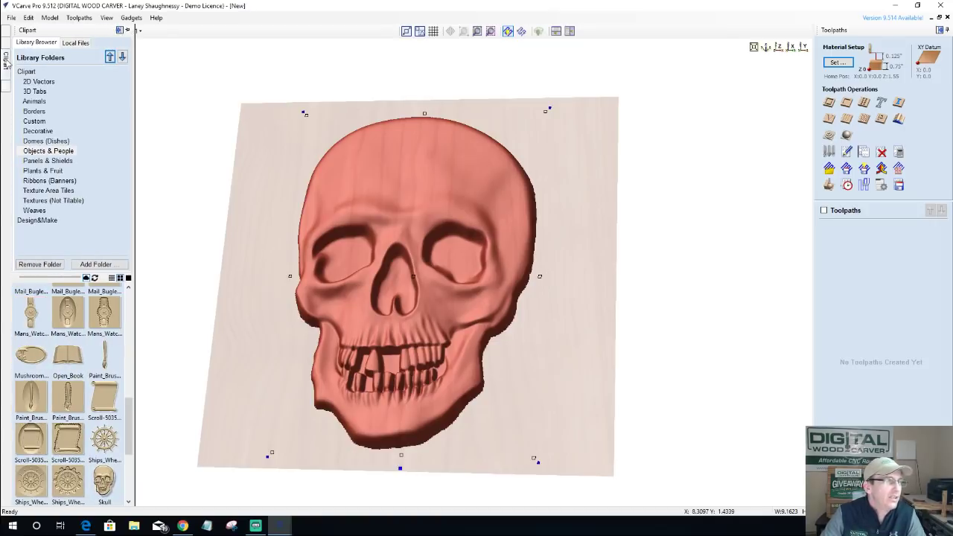
pyautogui.click(7, 38)
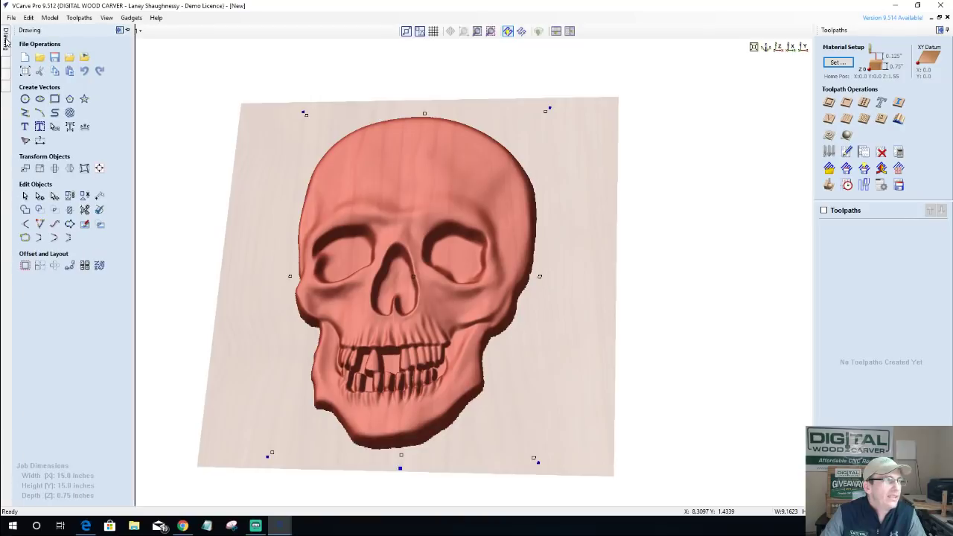
pyautogui.click(5, 62)
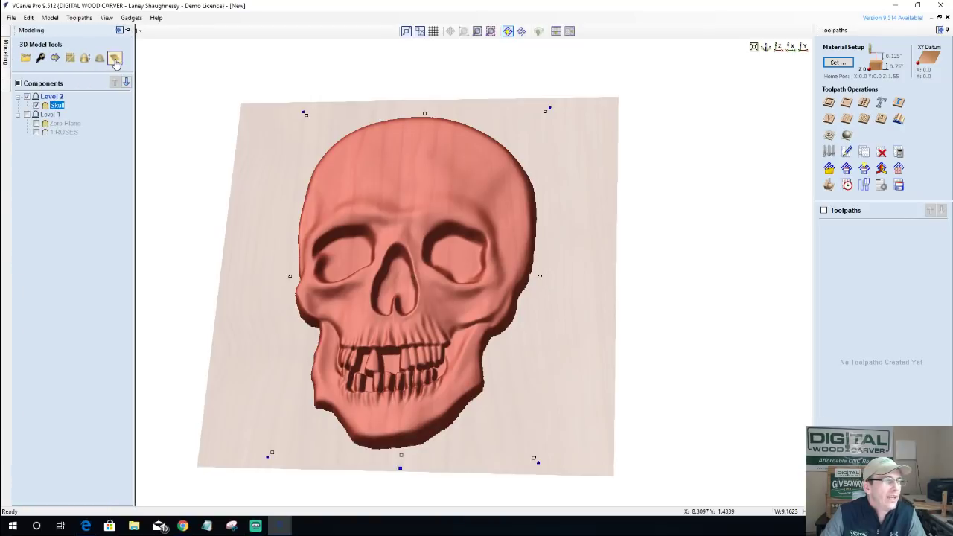
pyautogui.click(114, 59)
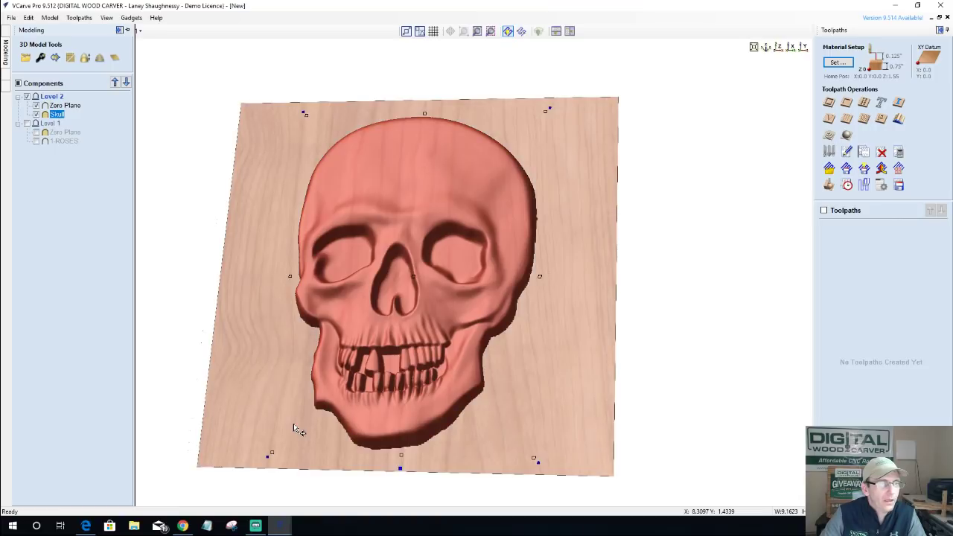
pyautogui.moveTo(295, 427); pyautogui.dragTo(300, 325)
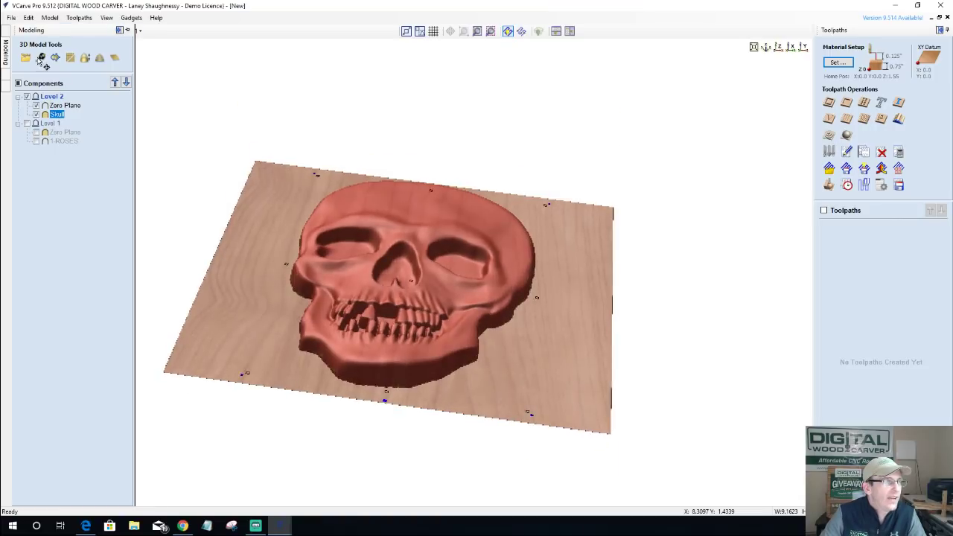
pyautogui.click(41, 59)
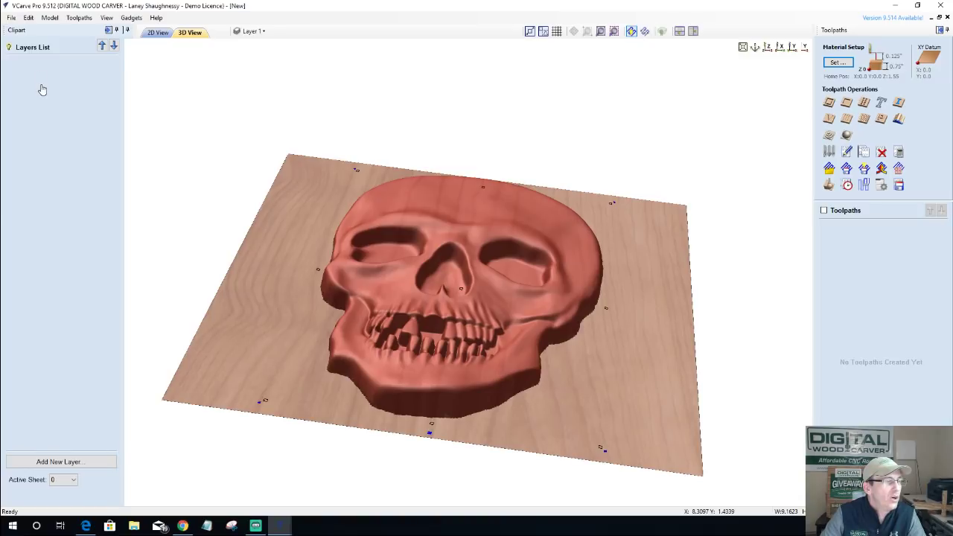
pyautogui.doubleClick(47, 331)
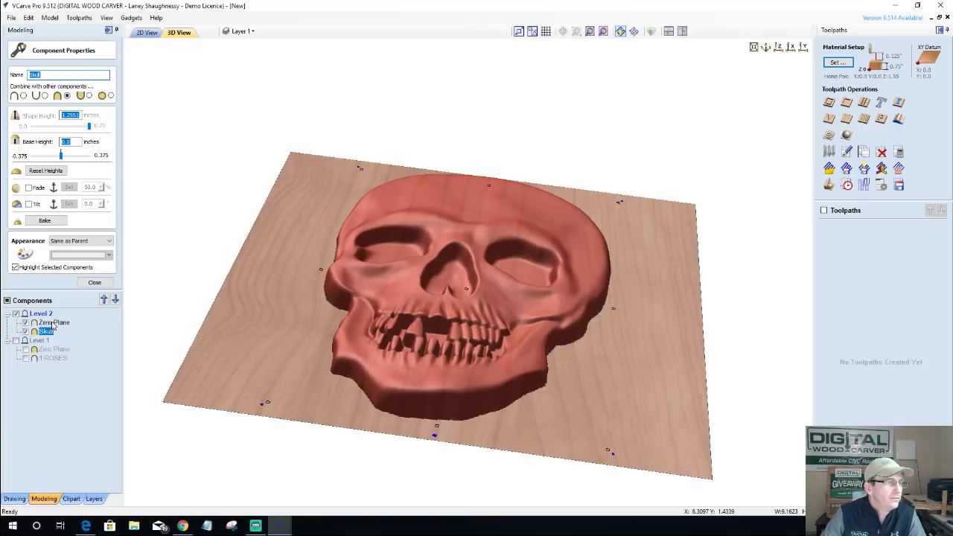
# Change the Zero Plane's combine mode and raise its base height to 0.375 inches.
pyautogui.click(54, 323)
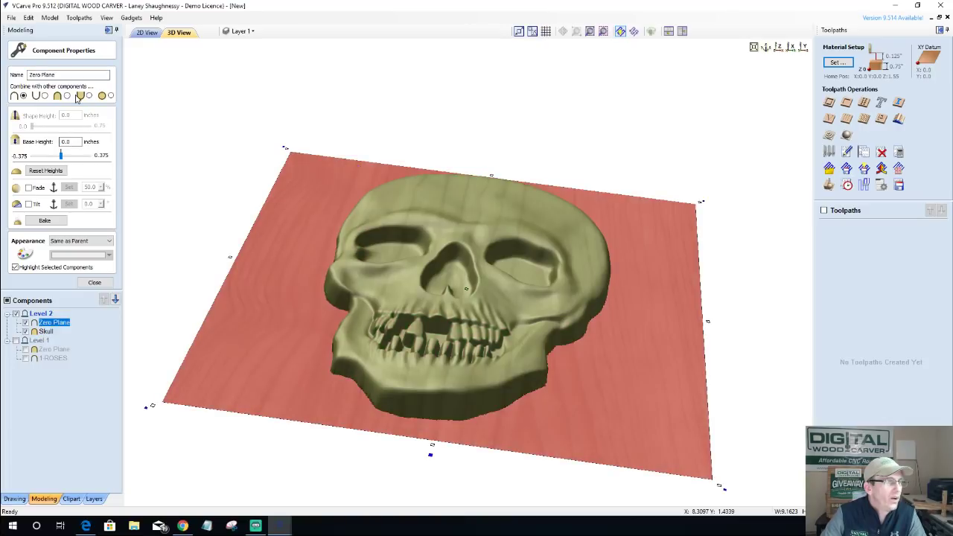
pyautogui.click(67, 95)
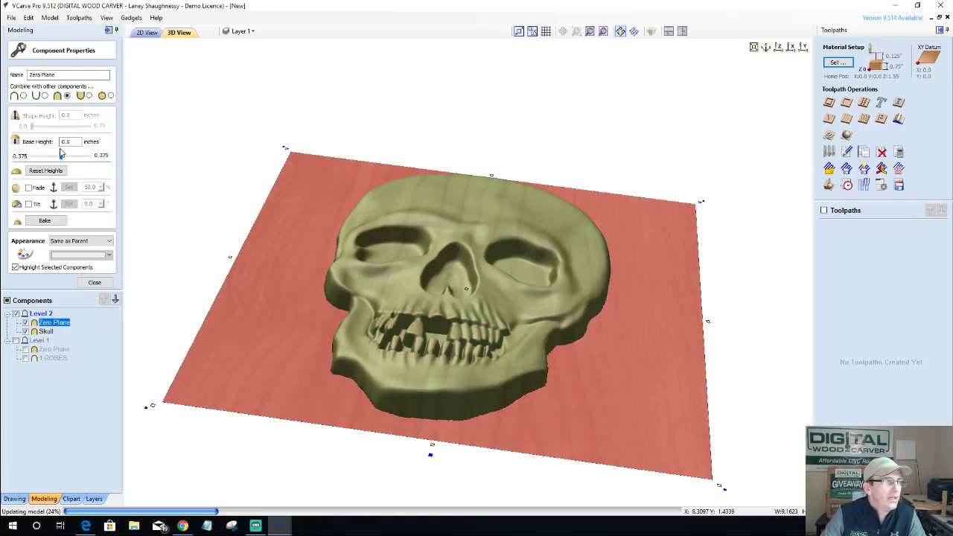
pyautogui.moveTo(62, 153); pyautogui.dragTo(81, 161)
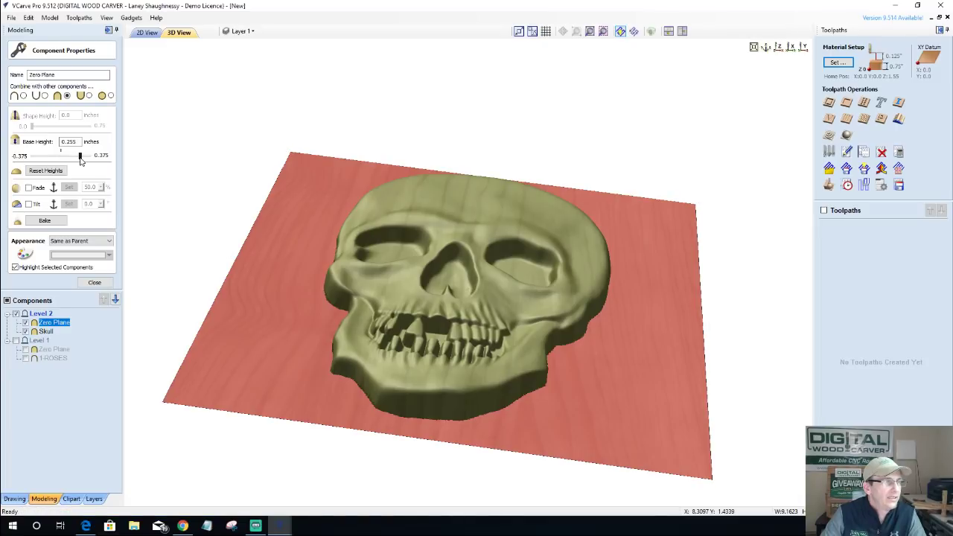
pyautogui.moveTo(82, 161); pyautogui.dragTo(89, 163)
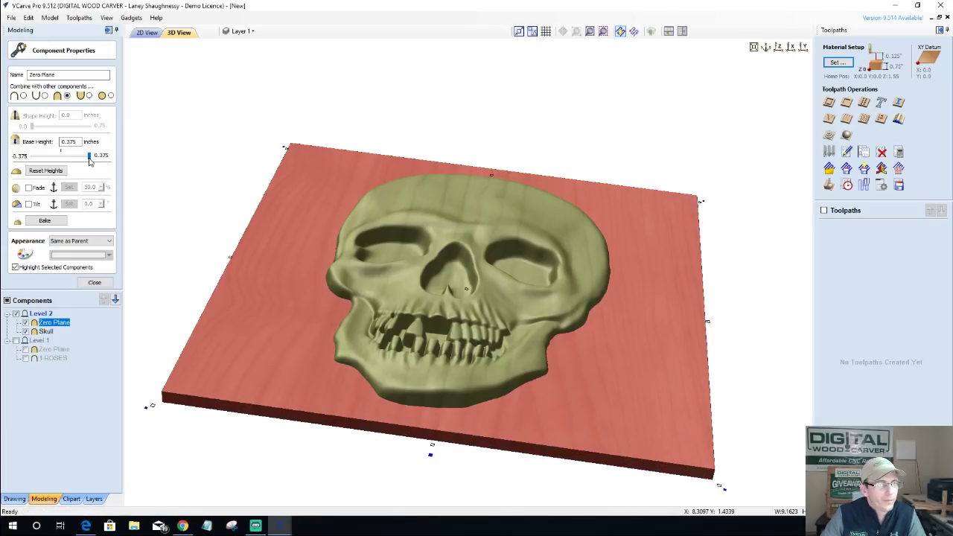
pyautogui.moveTo(541, 293); pyautogui.dragTo(570, 290)
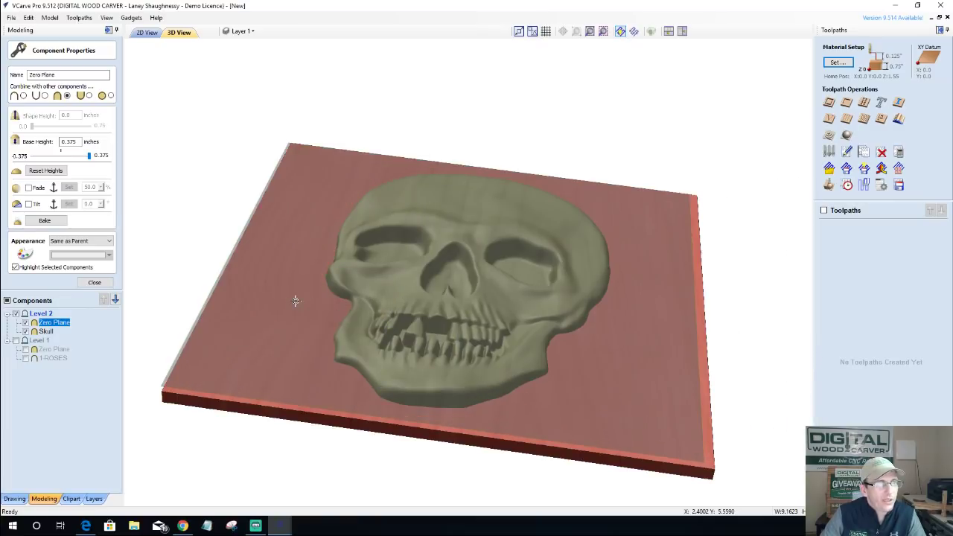
pyautogui.click(304, 261)
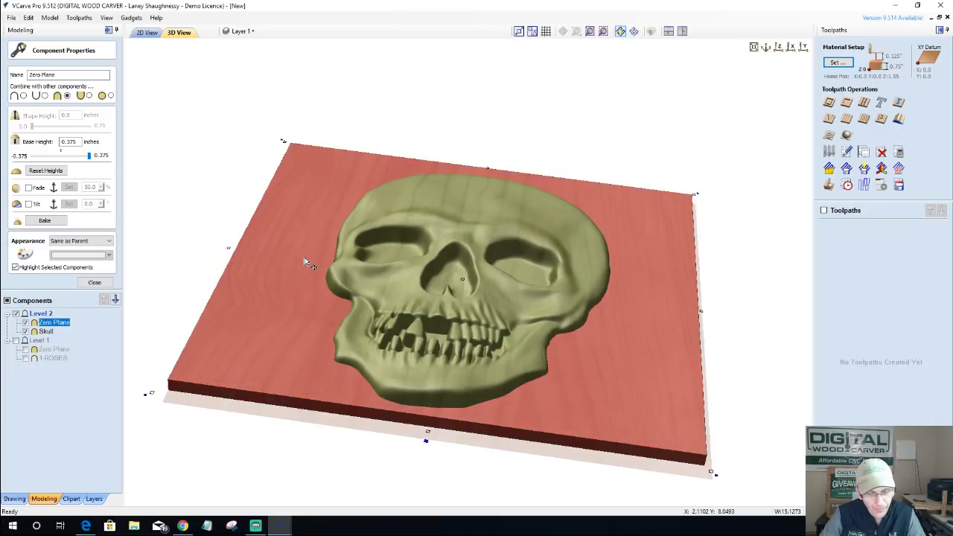
pyautogui.press('Escape')
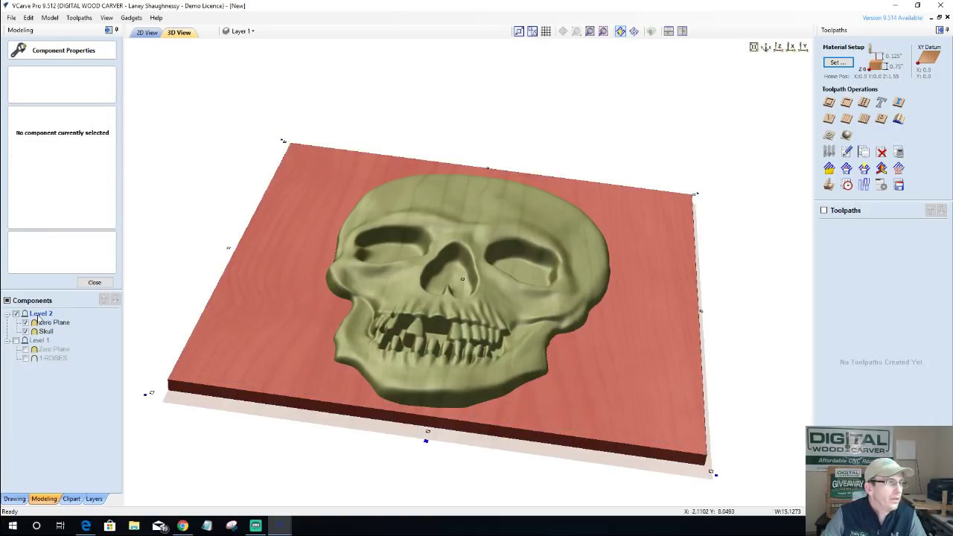
pyautogui.click(94, 283)
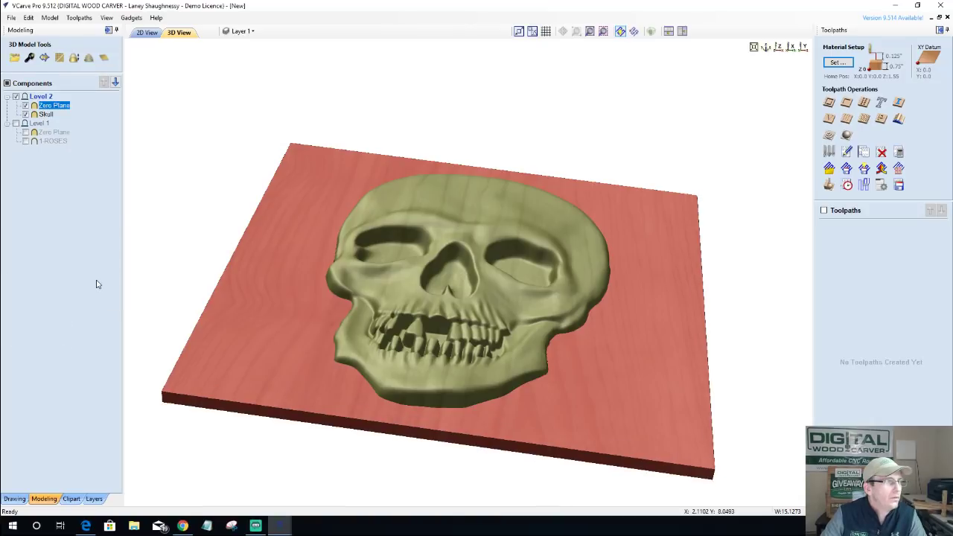
# Set the Skull component's shape height to 1.0 inch and close its properties.
pyautogui.click(47, 114)
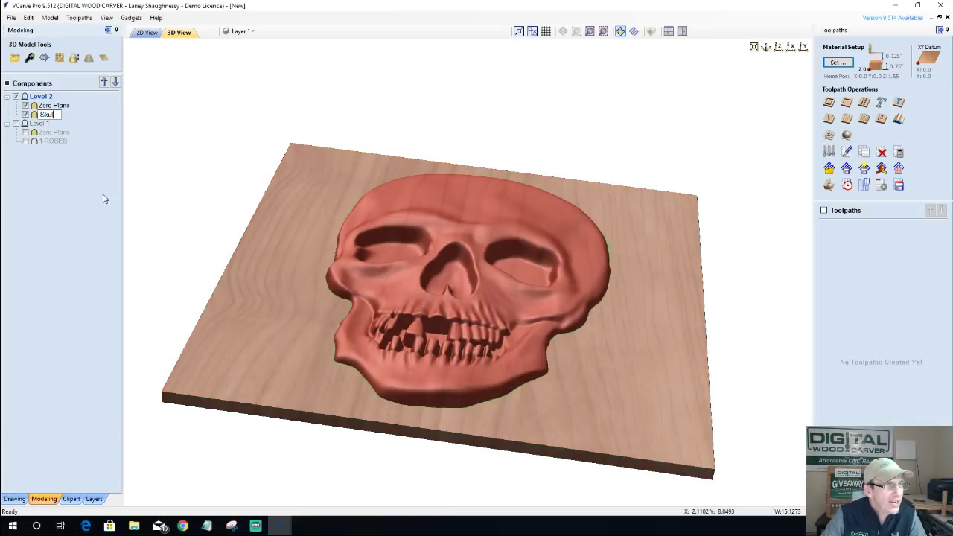
pyautogui.moveTo(34, 120)
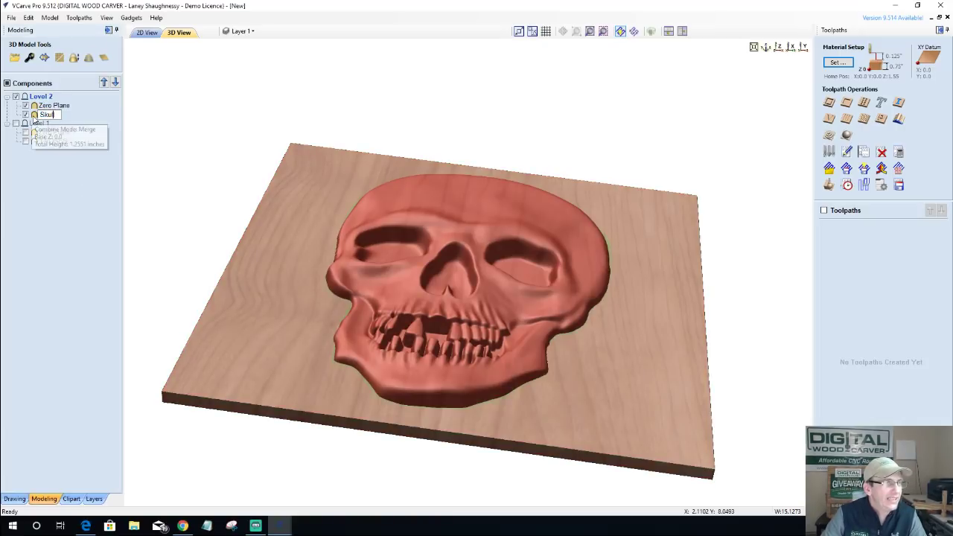
pyautogui.click(29, 58)
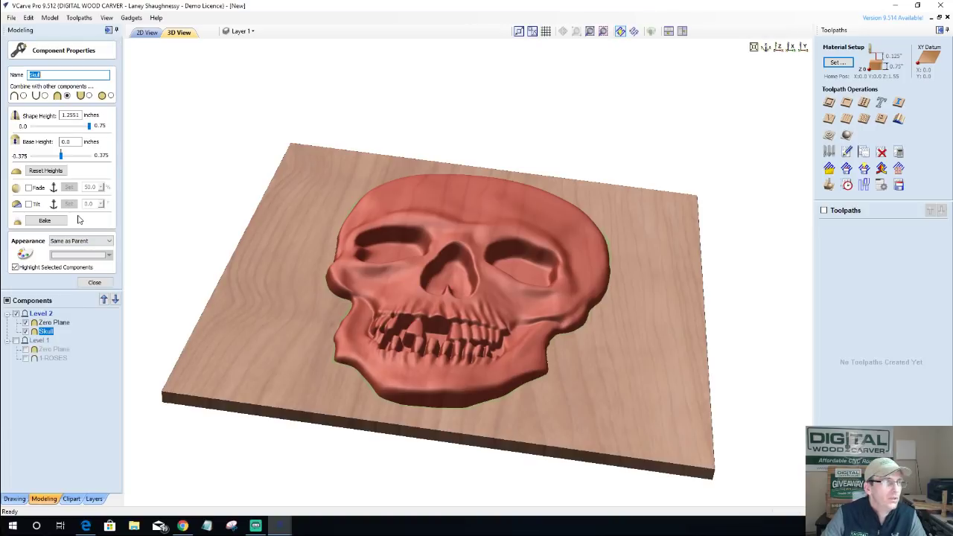
pyautogui.doubleClick(71, 115)
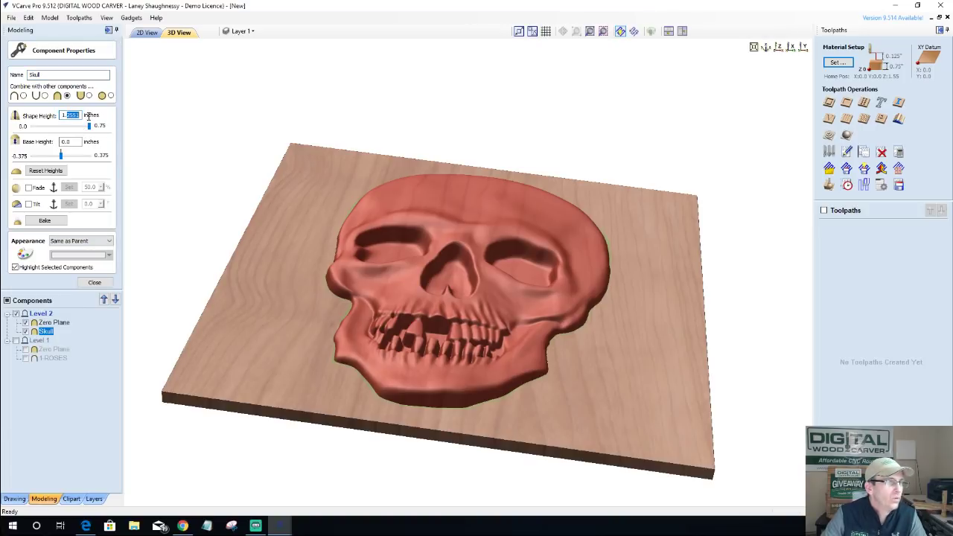
pyautogui.write('1.0')
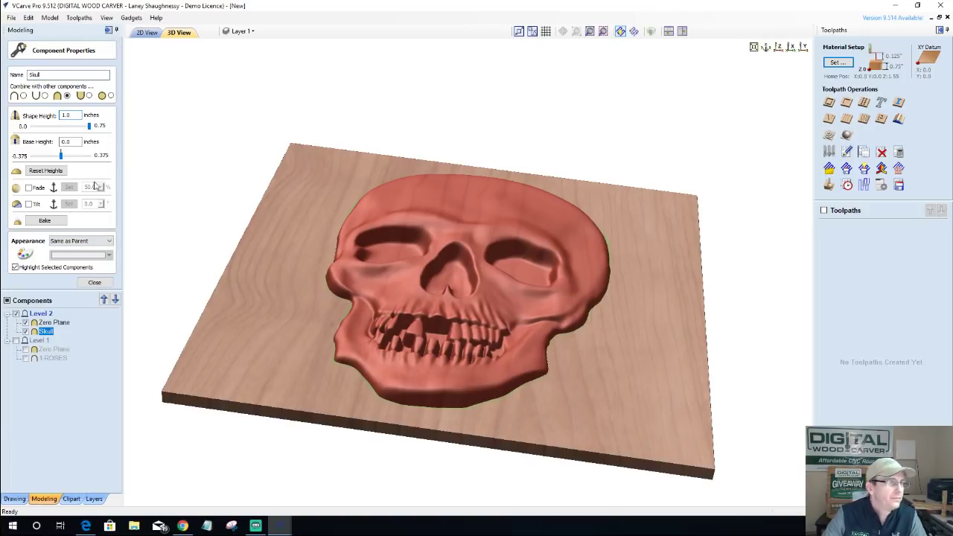
pyautogui.click(94, 284)
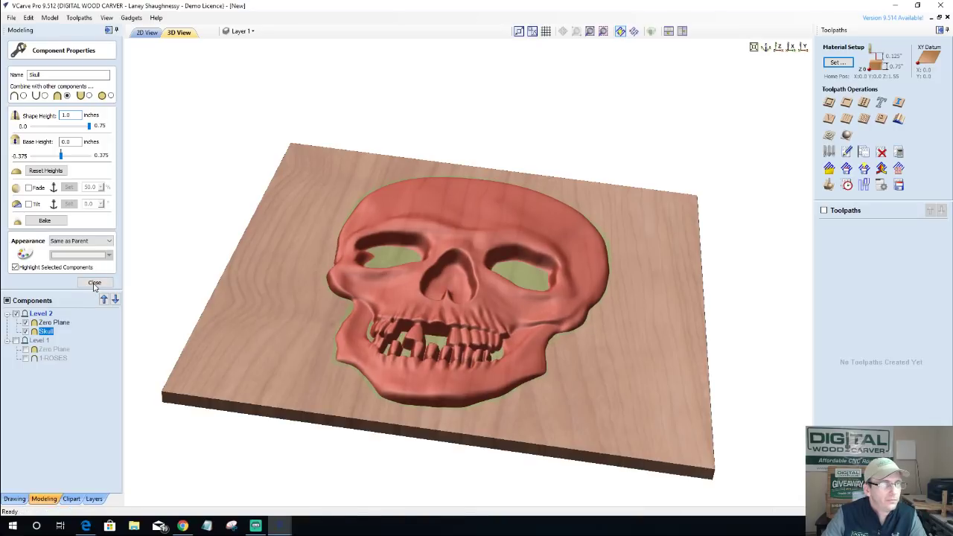
pyautogui.click(95, 284)
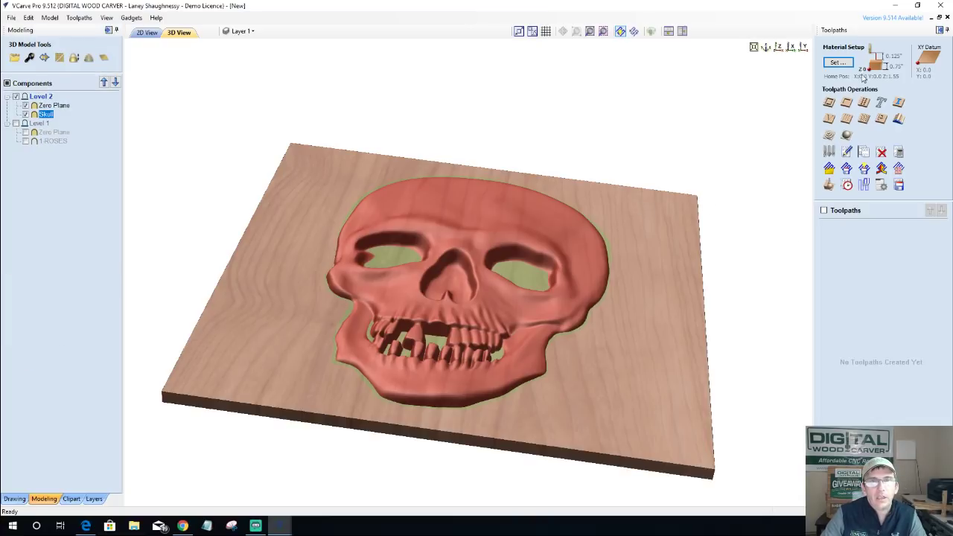
# In Material Setup, set the model's new height to 0.73 inches and confirm it.
pyautogui.click(838, 63)
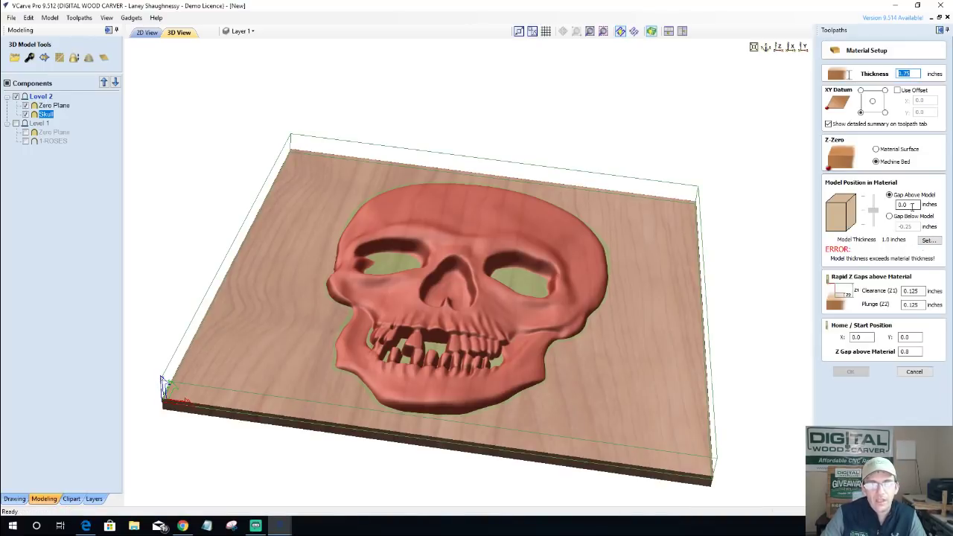
pyautogui.click(929, 240)
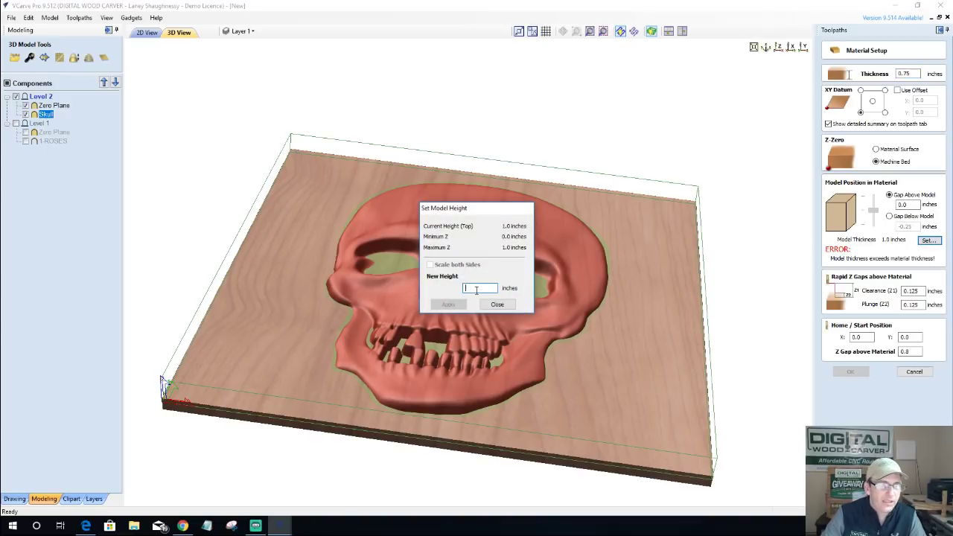
pyautogui.write('.7')
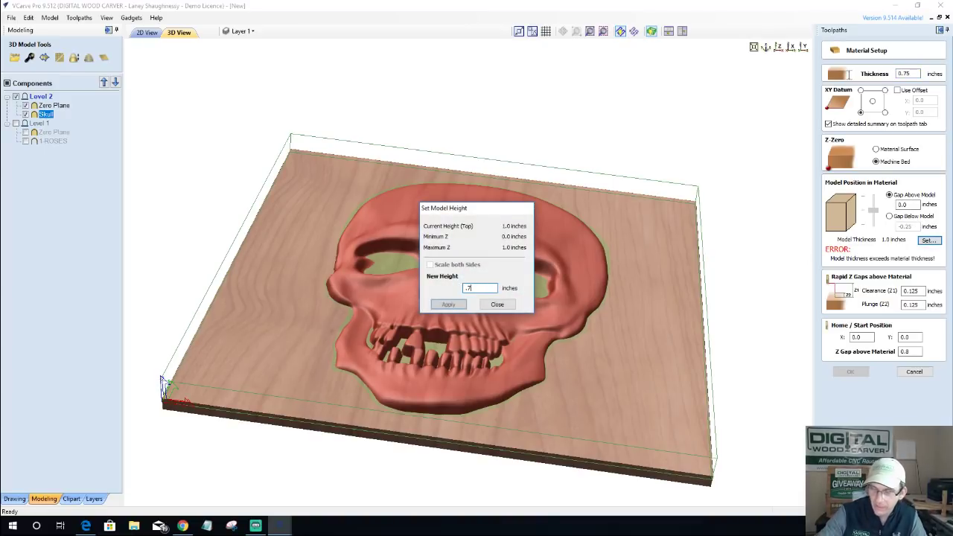
pyautogui.write('3')
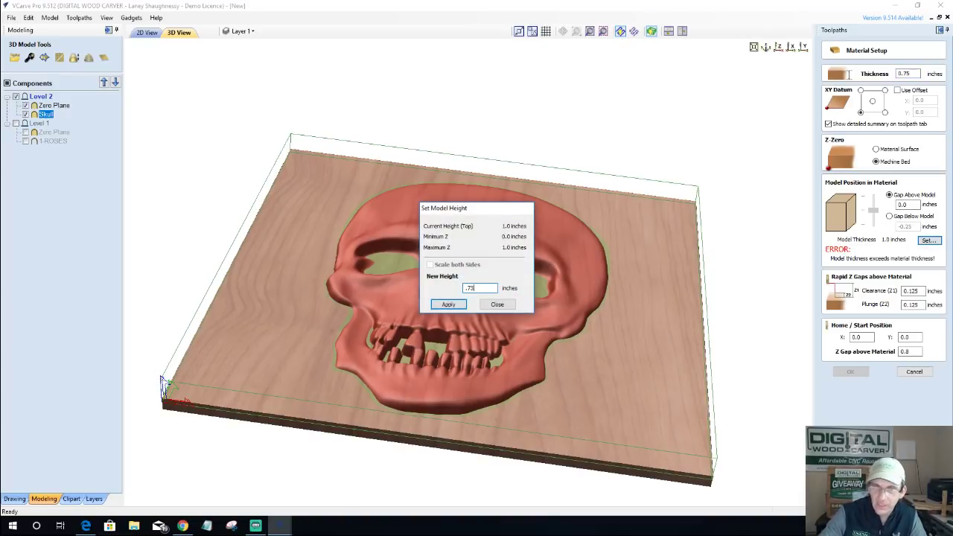
pyautogui.click(449, 305)
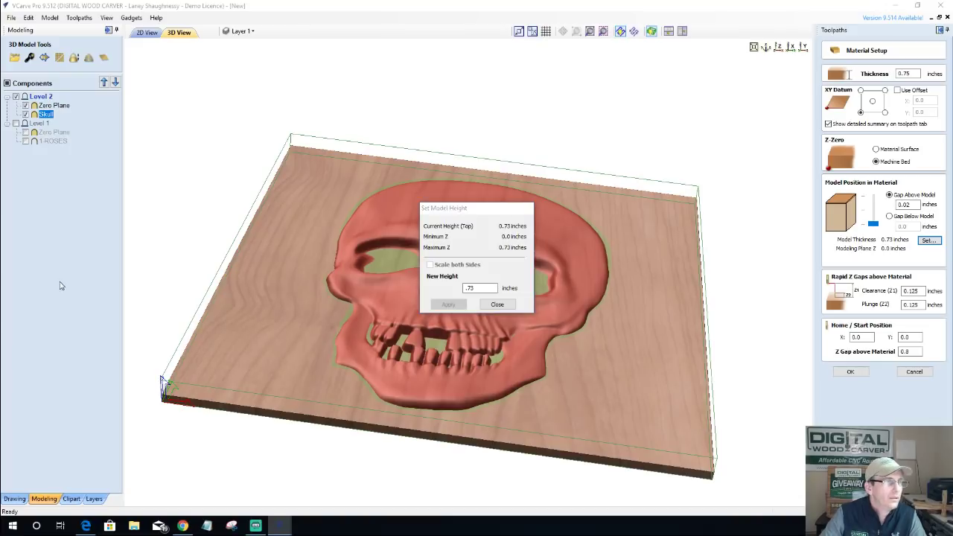
pyautogui.click(498, 305)
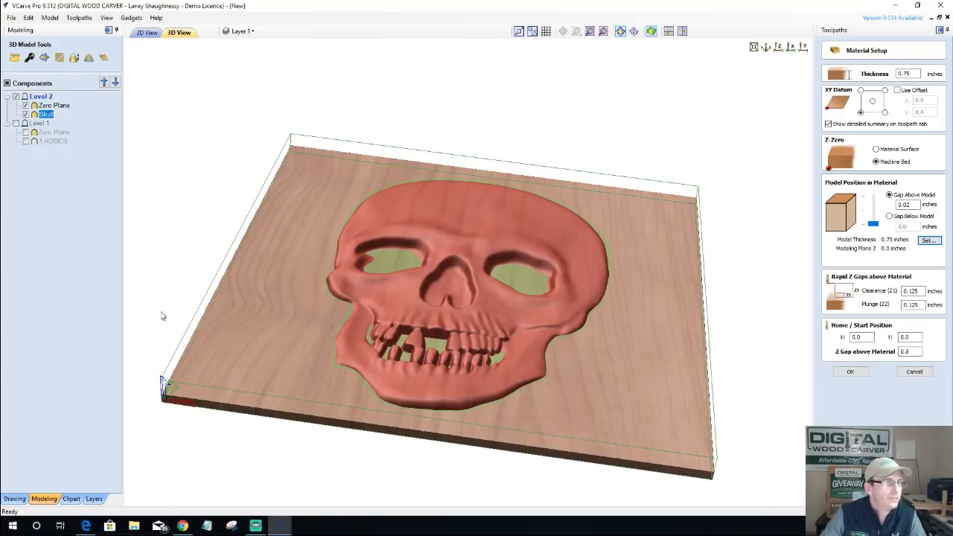
pyautogui.click(482, 410)
pyautogui.moveTo(470, 371); pyautogui.dragTo(383, 432)
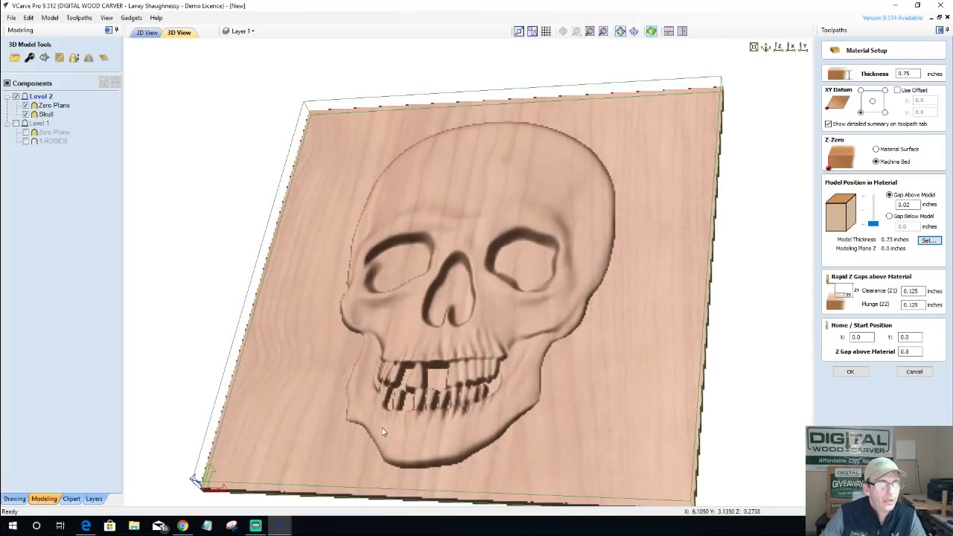
pyautogui.click(849, 372)
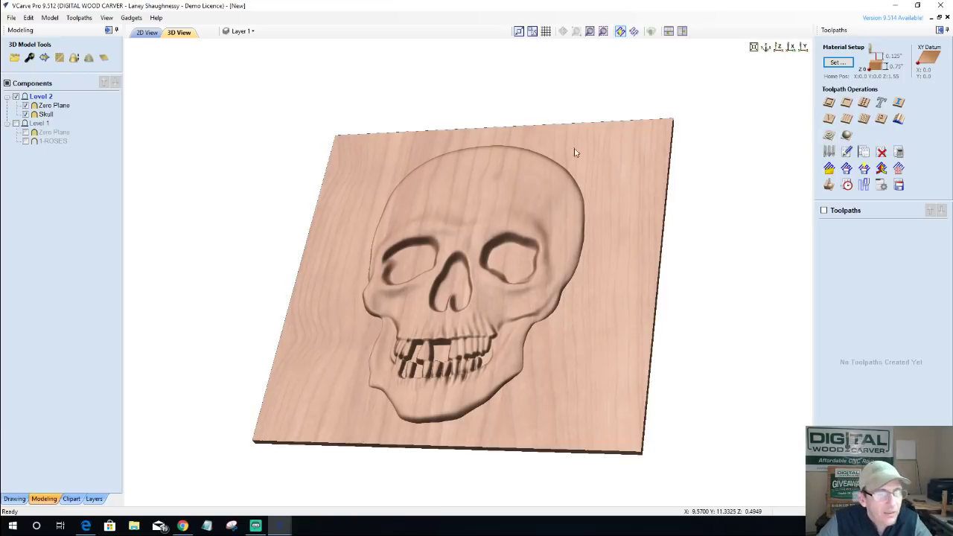
pyautogui.moveTo(574, 153); pyautogui.dragTo(612, 126)
pyautogui.moveTo(513, 310); pyautogui.dragTo(476, 296)
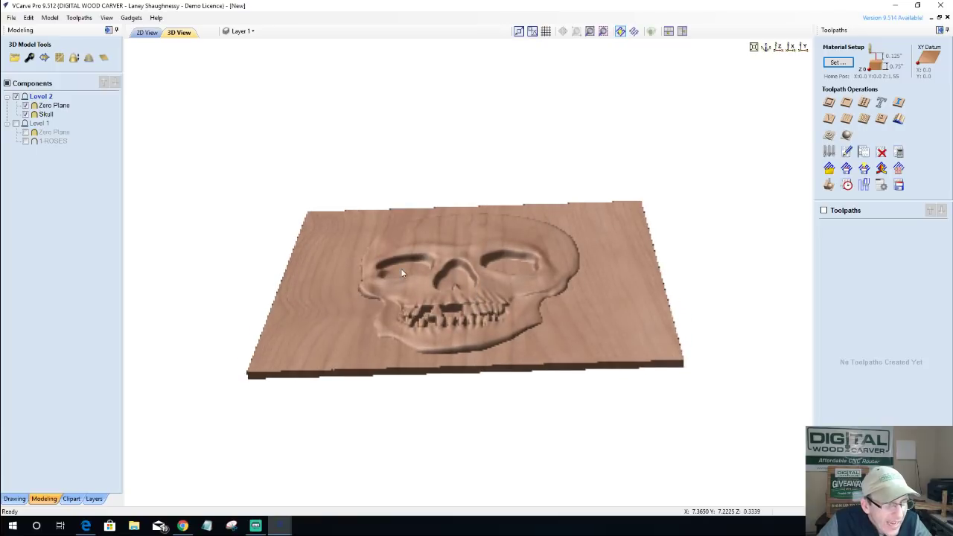
# Create a 3D roughing toolpath over the material boundary with allowance 1 and calculate it.
pyautogui.click(828, 138)
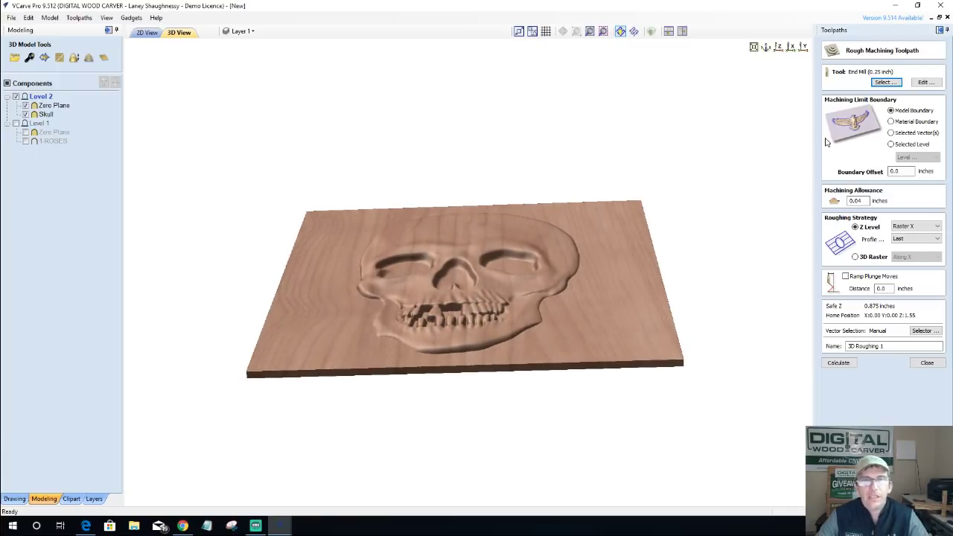
pyautogui.click(892, 122)
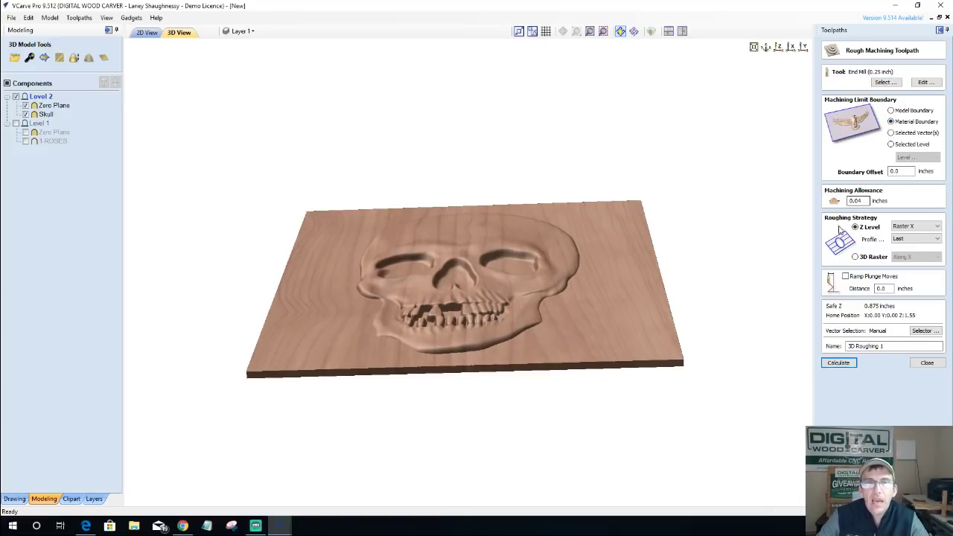
pyautogui.click(862, 201)
pyautogui.write('1')
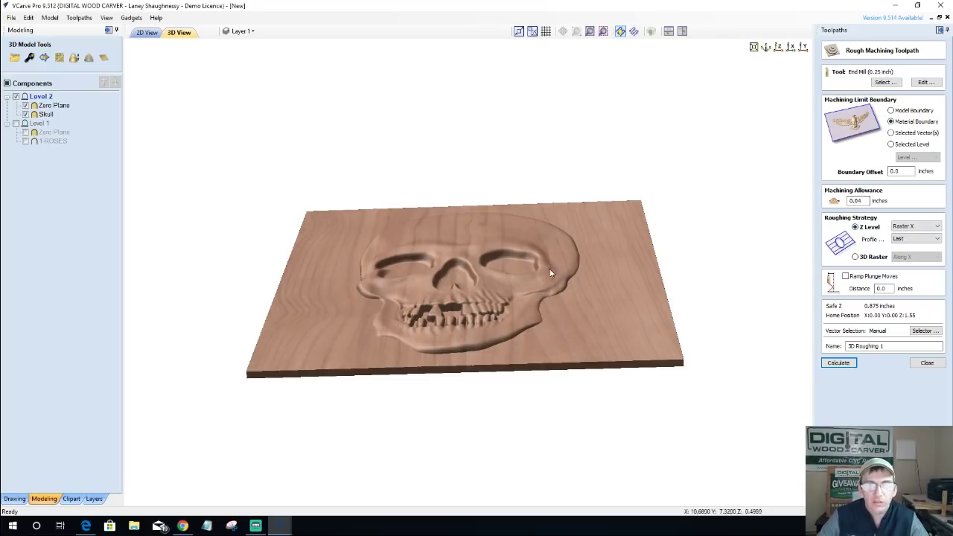
pyautogui.click(838, 363)
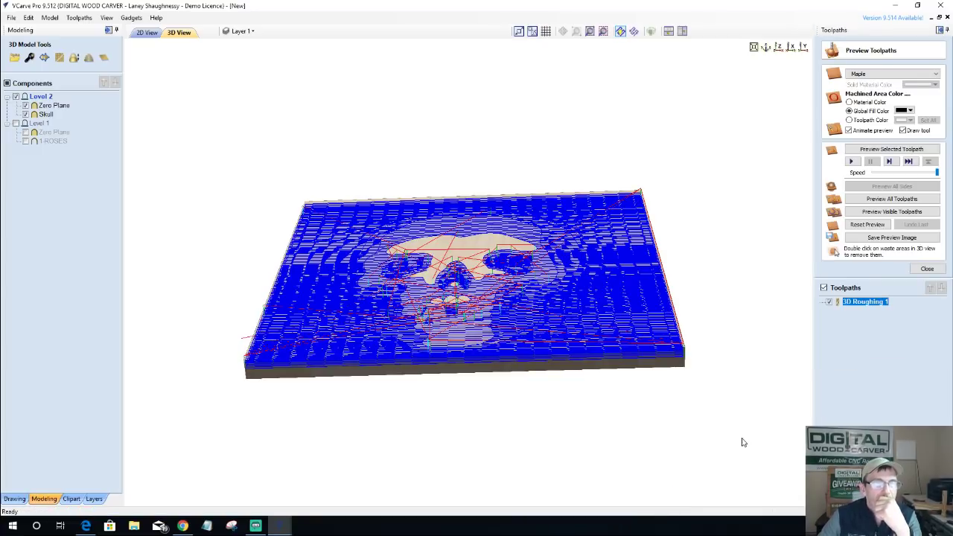
# Recalculate 3D Roughing 1 with profile set to None and preview it in material colour.
pyautogui.doubleClick(867, 304)
pyautogui.click(915, 242)
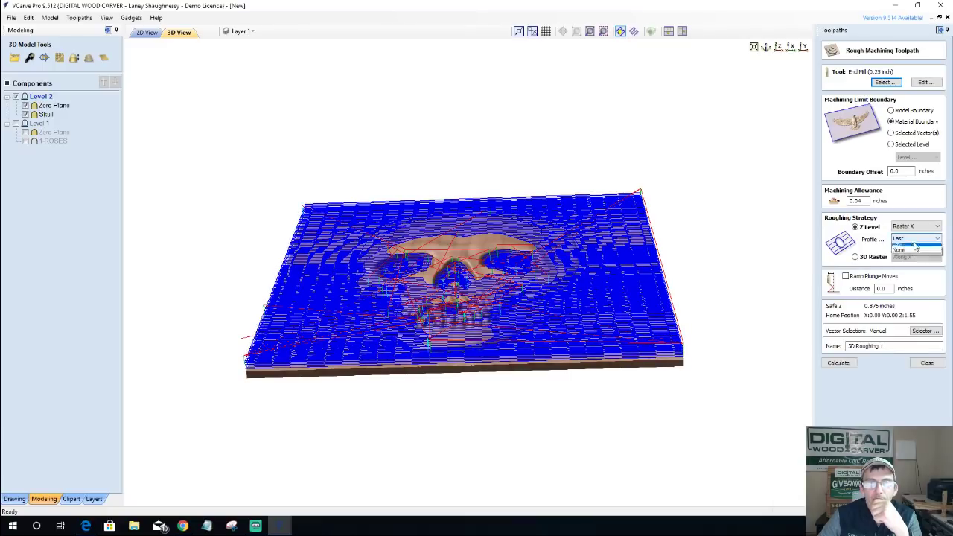
pyautogui.click(902, 250)
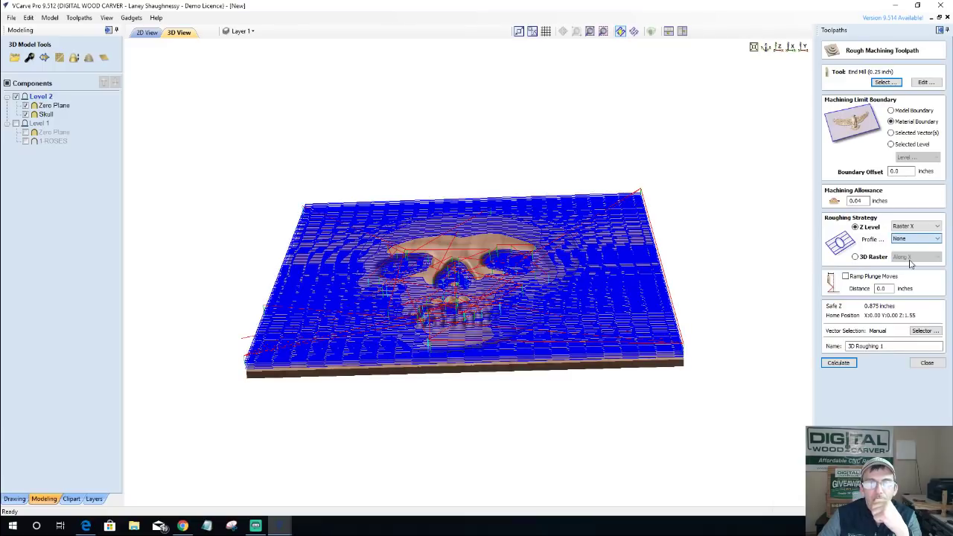
pyautogui.click(849, 365)
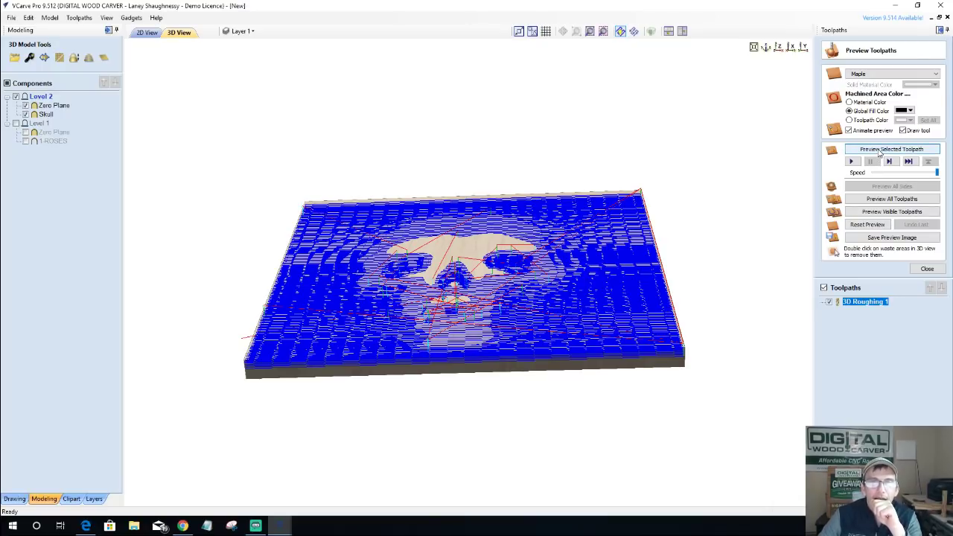
pyautogui.click(879, 149)
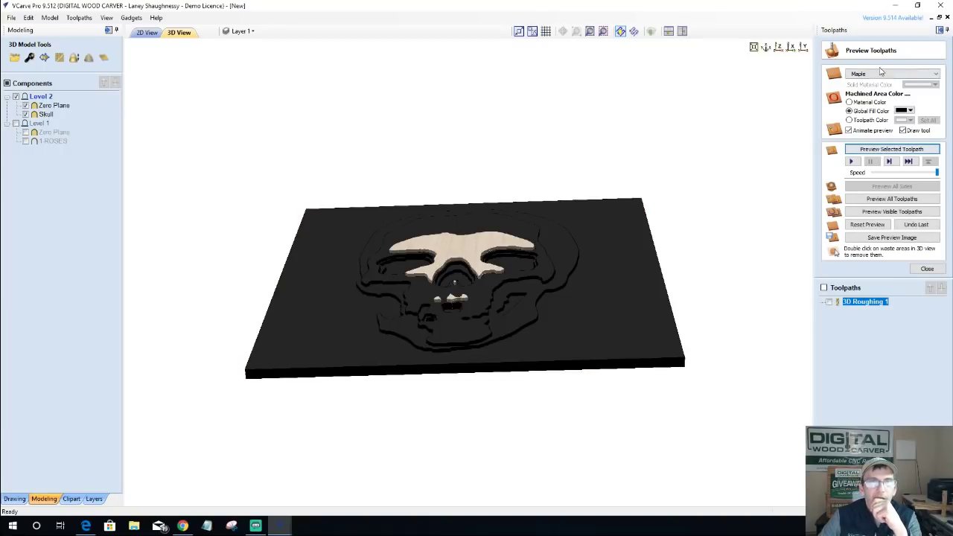
pyautogui.click(850, 102)
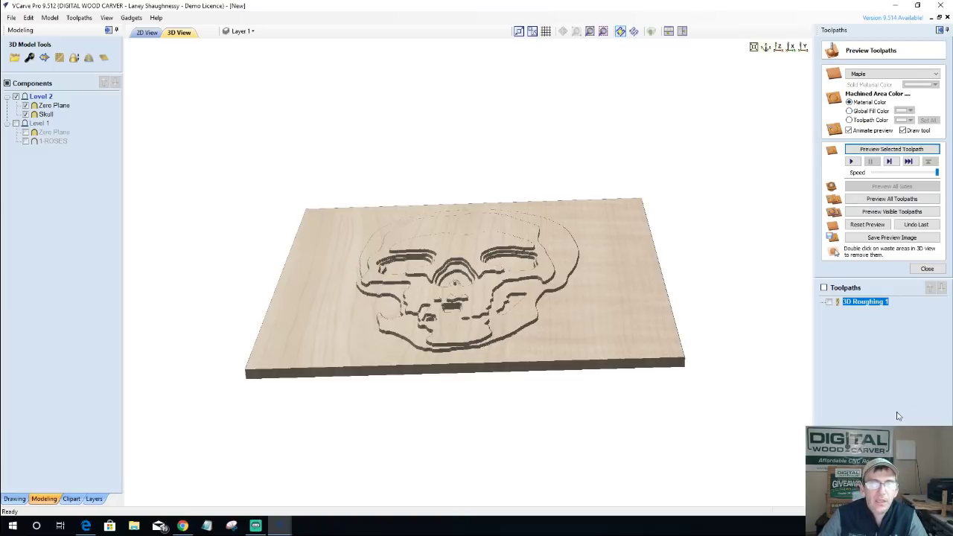
pyautogui.click(928, 269)
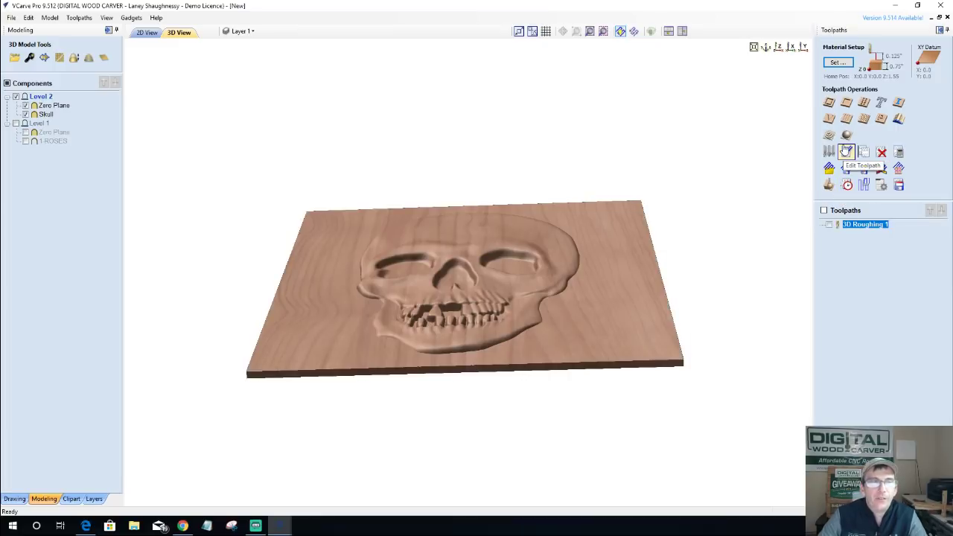
# Reopen 3D Roughing 1 settings and browse the Tool Database without changing the end mill.
pyautogui.click(847, 152)
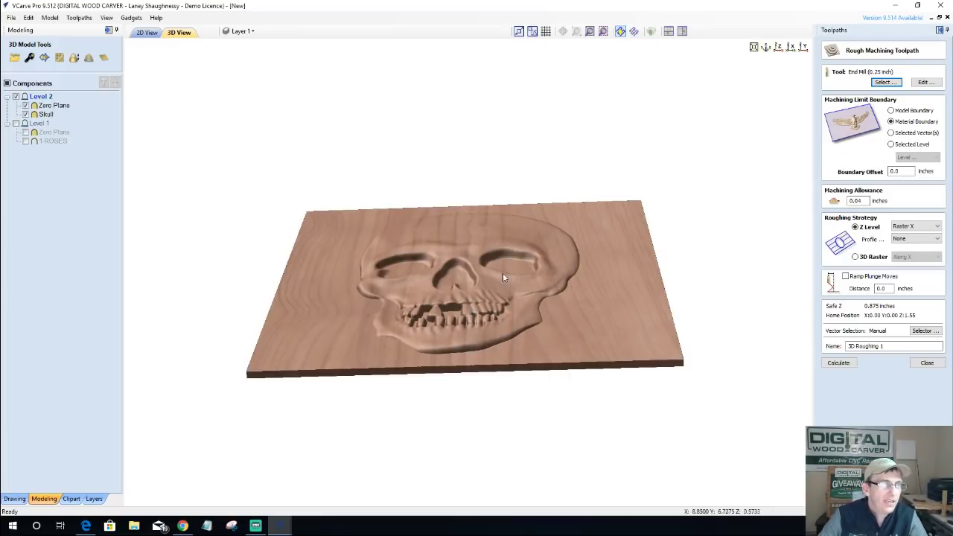
pyautogui.click(887, 82)
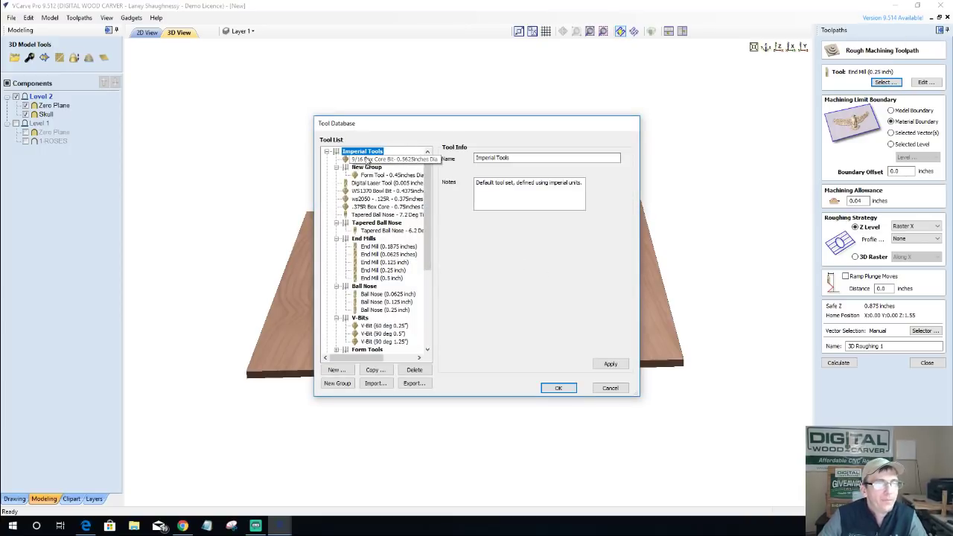
pyautogui.click(610, 388)
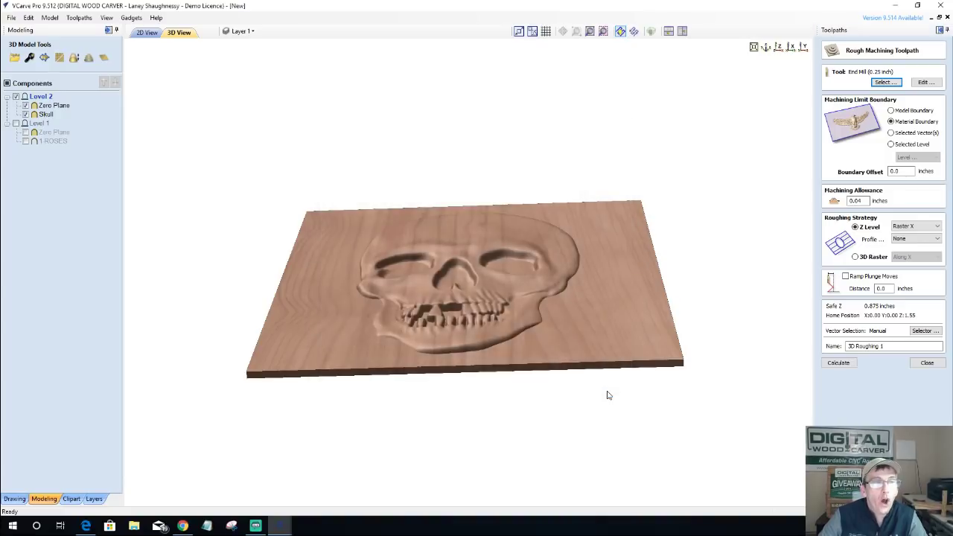
pyautogui.moveTo(546, 351); pyautogui.dragTo(428, 381)
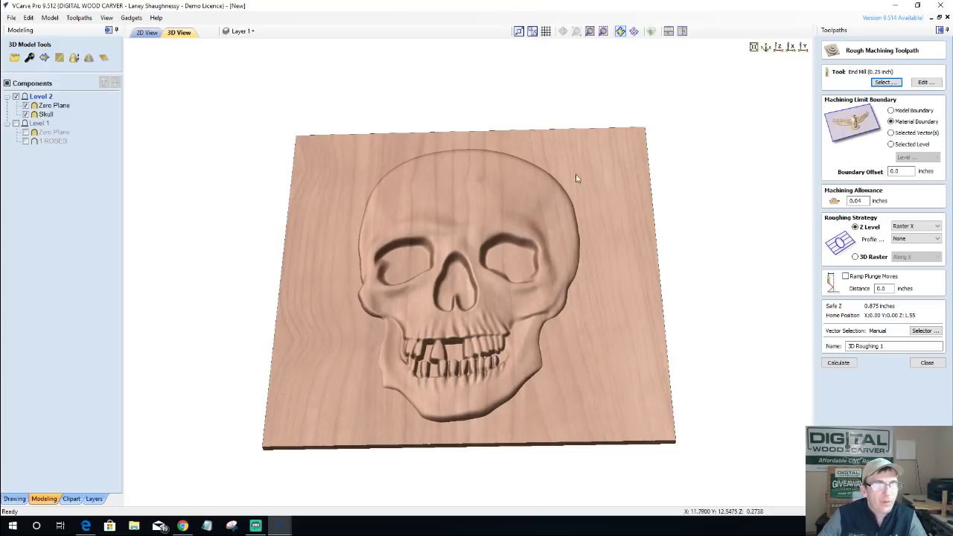
pyautogui.moveTo(580, 272); pyautogui.dragTo(558, 277)
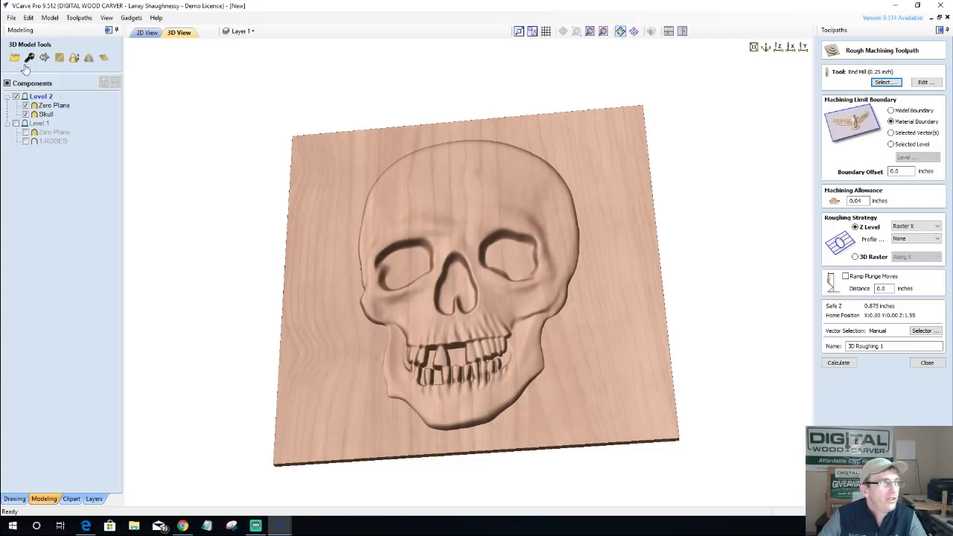
# In the 2D view, draw a rectangle over the whole 15 x 15 inch sheet.
pyautogui.click(14, 500)
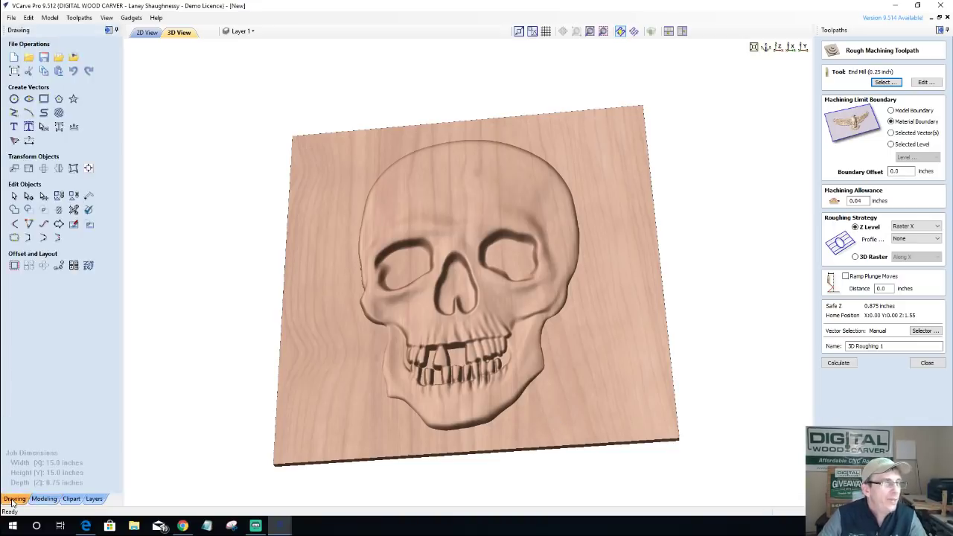
pyautogui.click(148, 33)
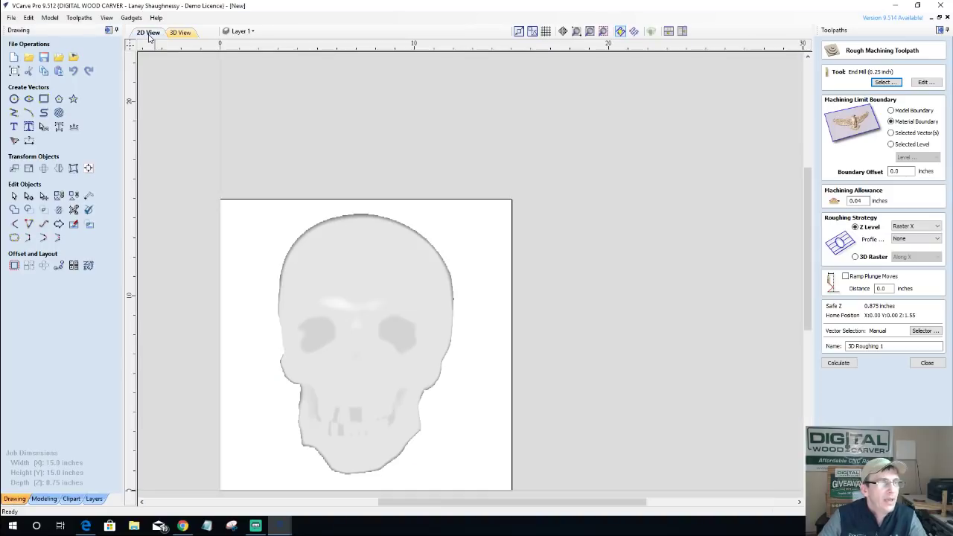
pyautogui.click(44, 99)
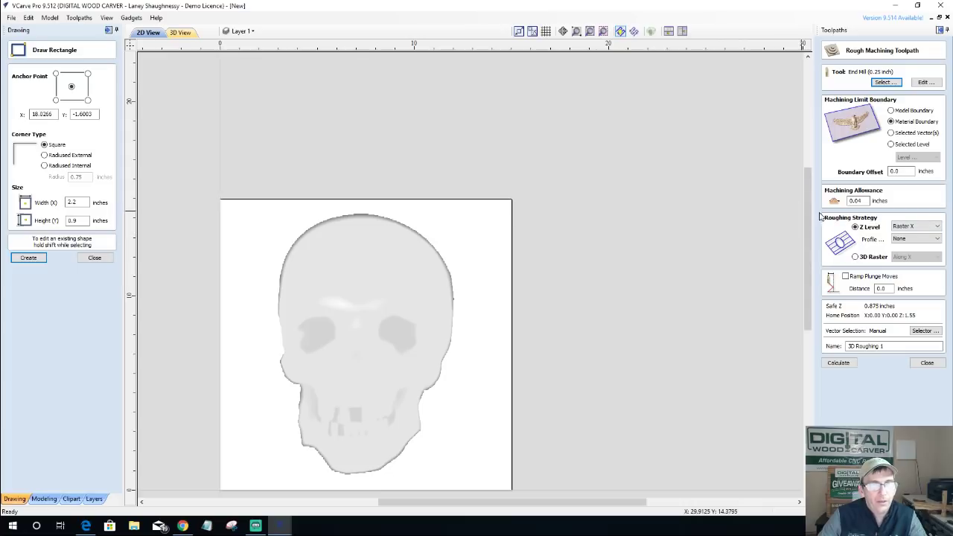
pyautogui.moveTo(807, 200); pyautogui.dragTo(806, 240)
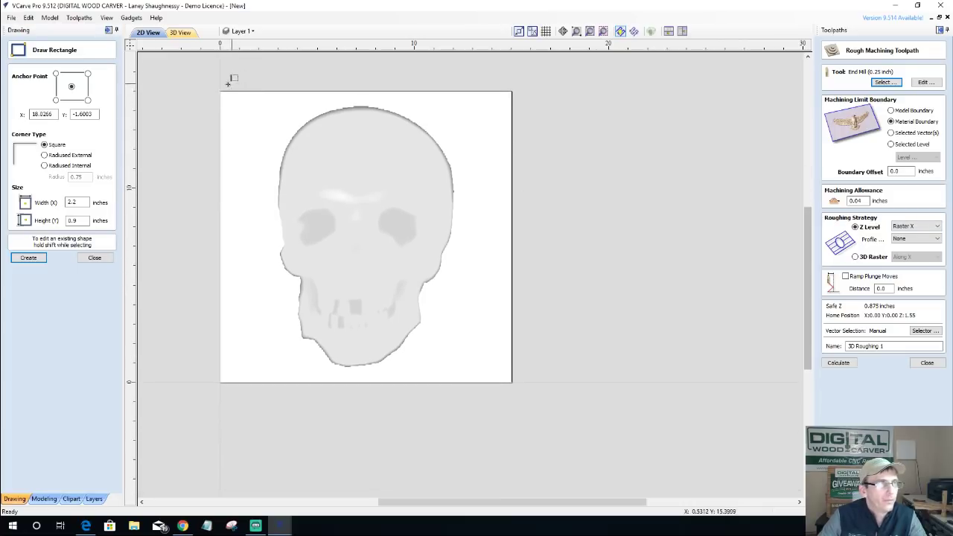
pyautogui.moveTo(220, 92); pyautogui.dragTo(517, 386)
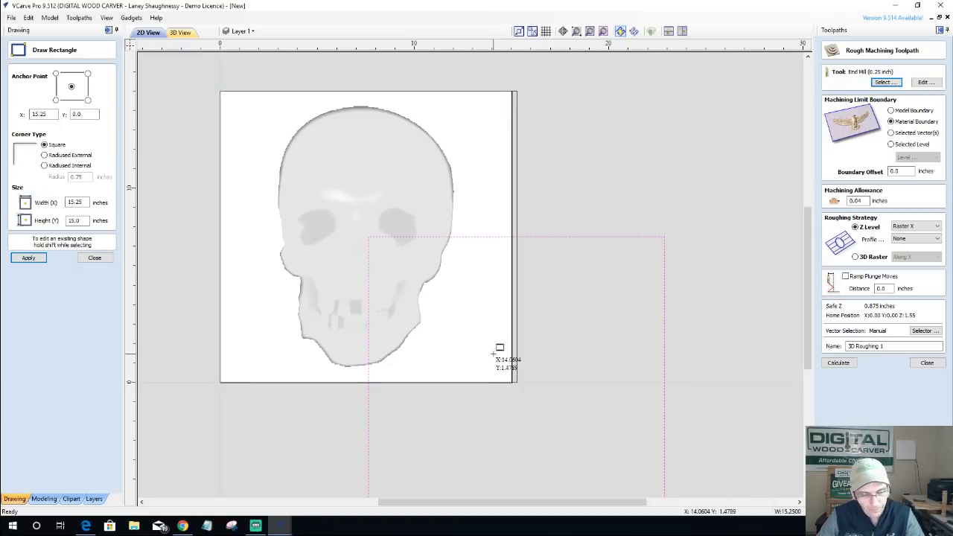
pyautogui.hotkey('ctrl', 'z')
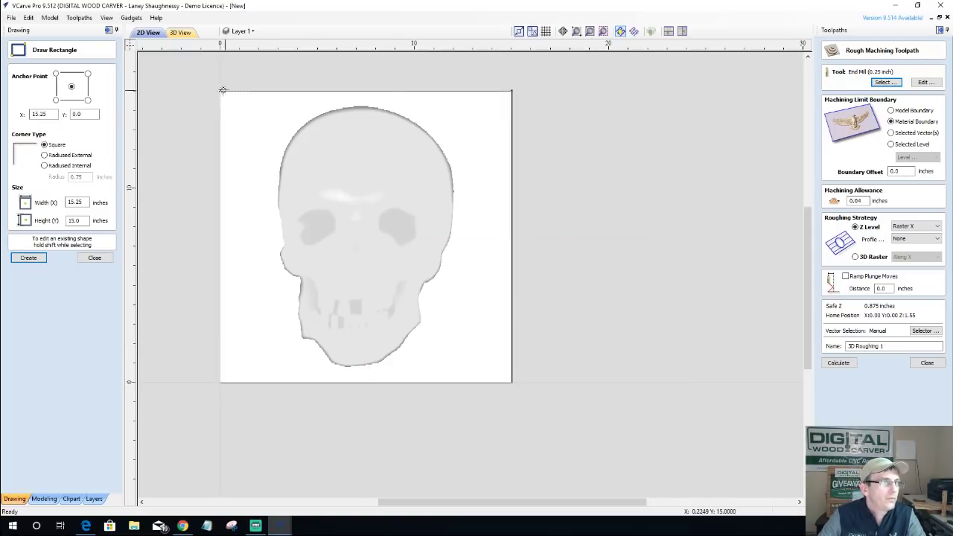
pyautogui.moveTo(223, 90); pyautogui.dragTo(512, 382)
pyautogui.click(95, 258)
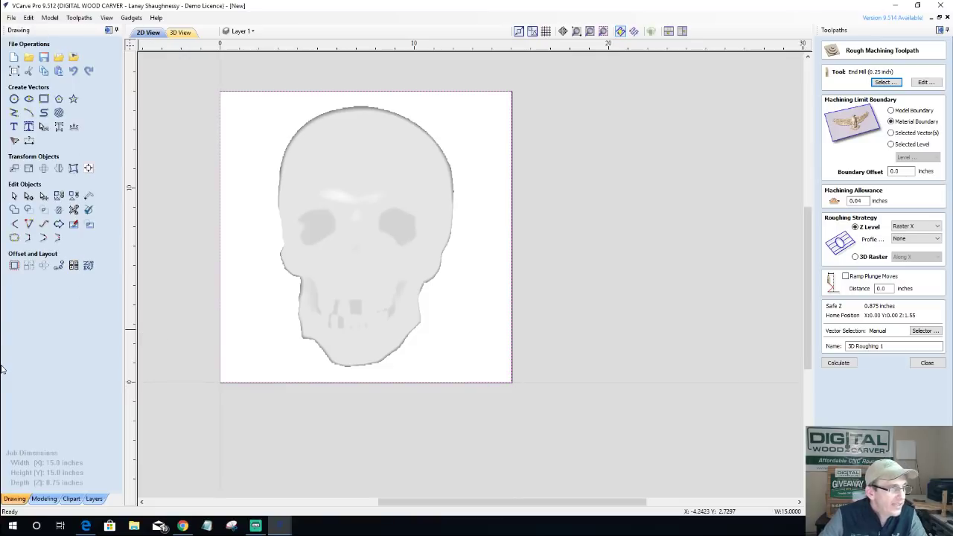
# Offset the sheet rectangle outward by 0.25 inches.
pyautogui.click(14, 266)
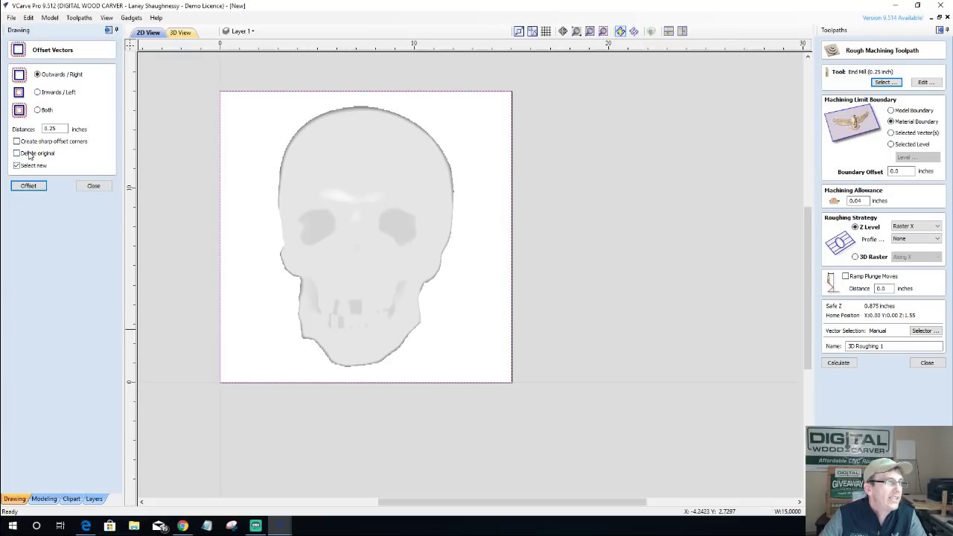
pyautogui.click(28, 185)
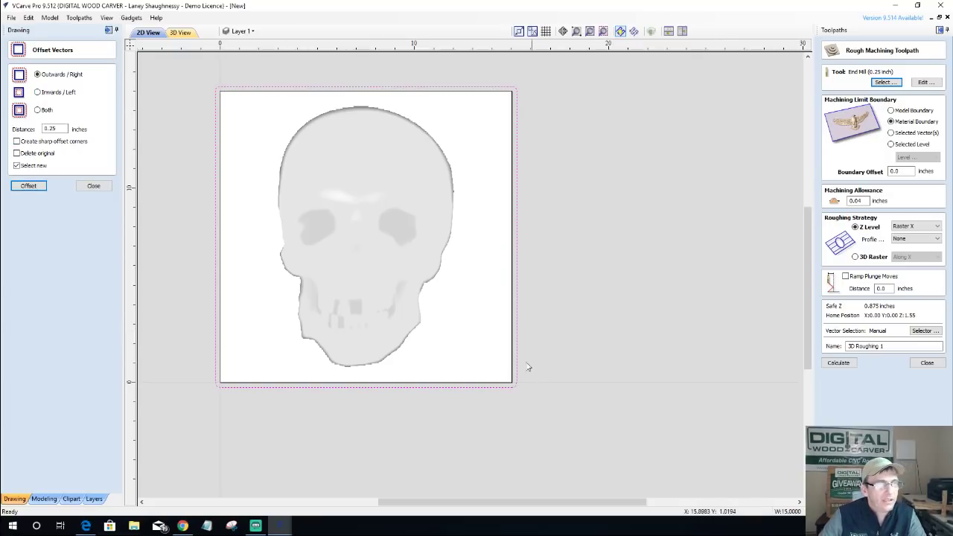
pyautogui.click(93, 185)
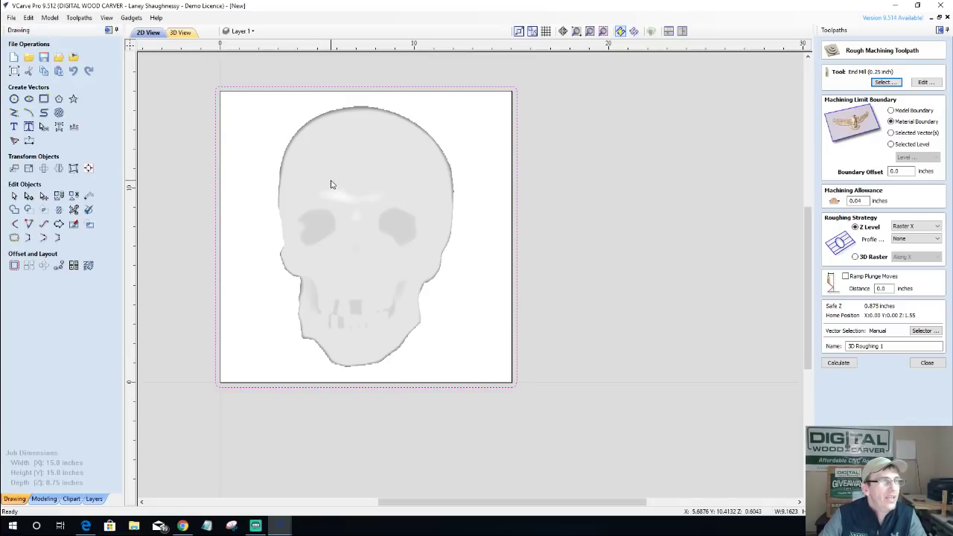
# Create a vector boundary around the Skull component and select it with the offset rectangle.
pyautogui.click(332, 184)
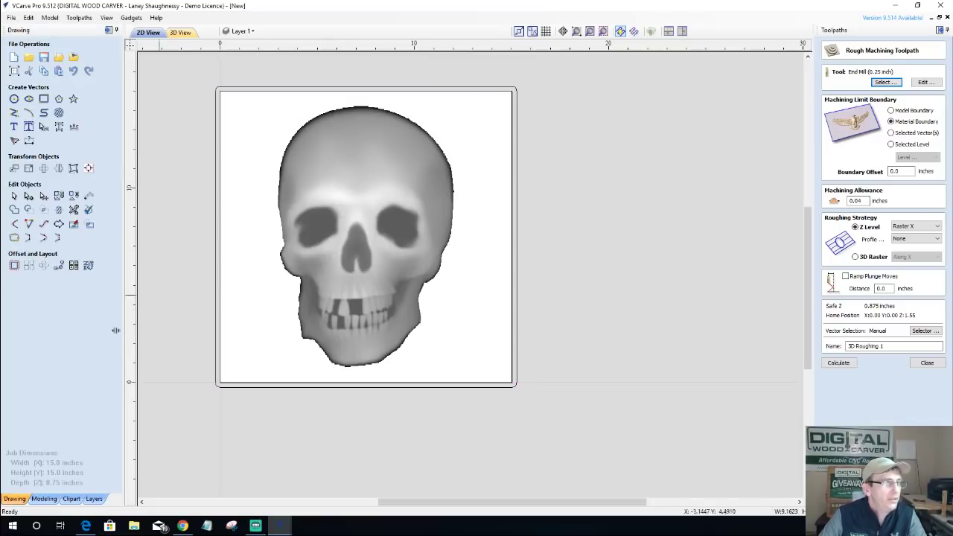
pyautogui.click(44, 499)
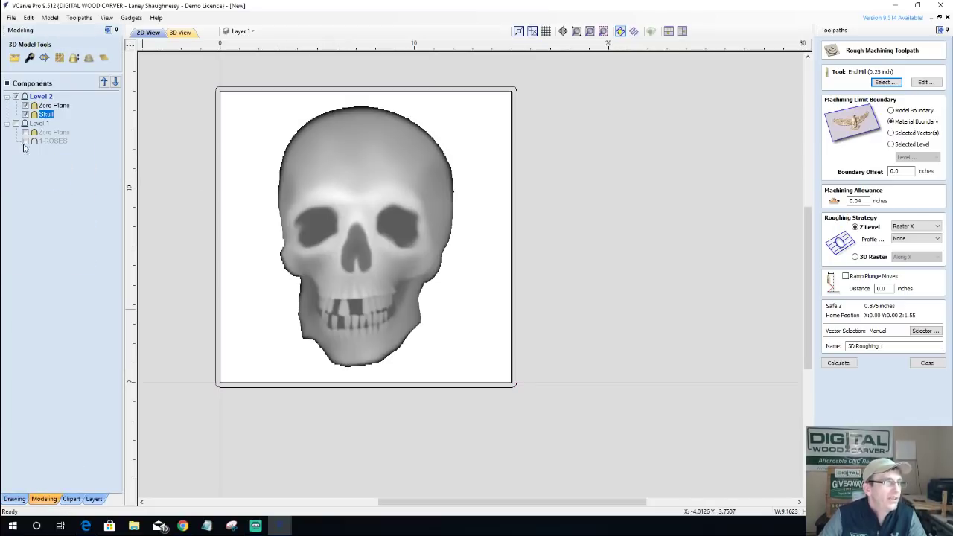
pyautogui.click(45, 59)
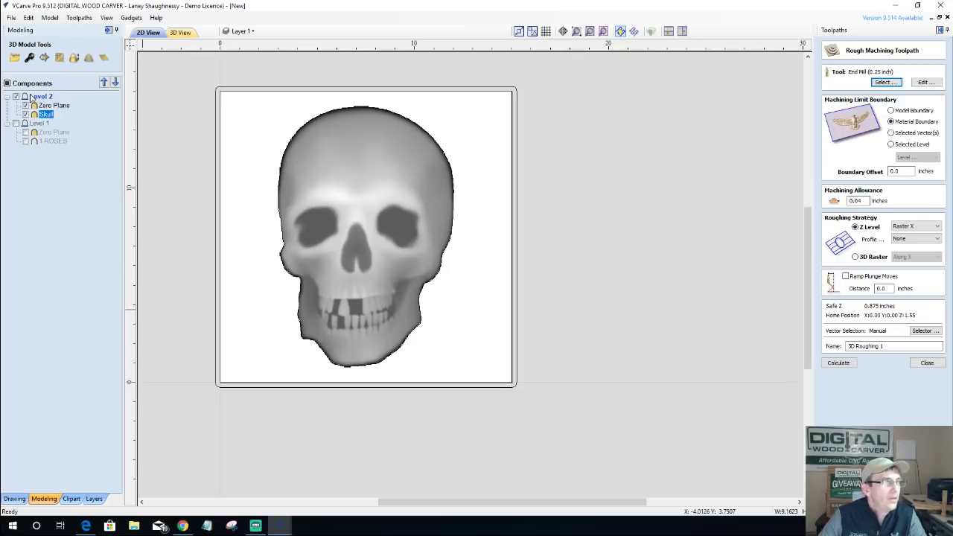
pyautogui.click(300, 129)
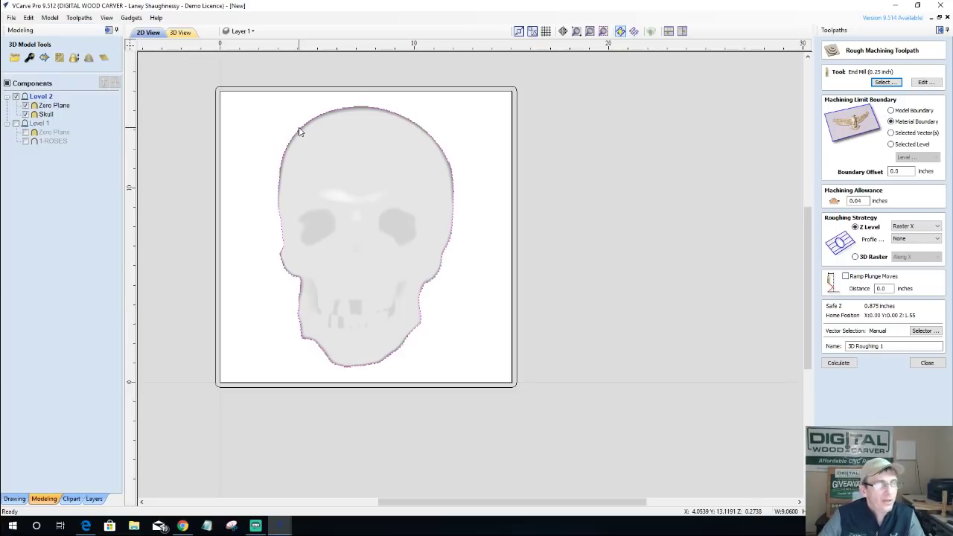
pyautogui.keyDown('shift'); pyautogui.click(262, 90); pyautogui.keyUp('shift')
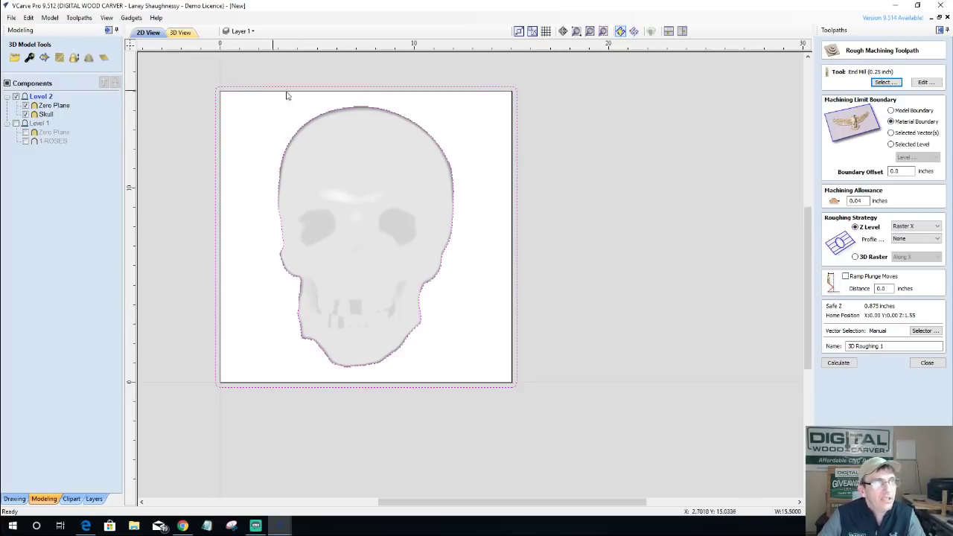
pyautogui.click(927, 363)
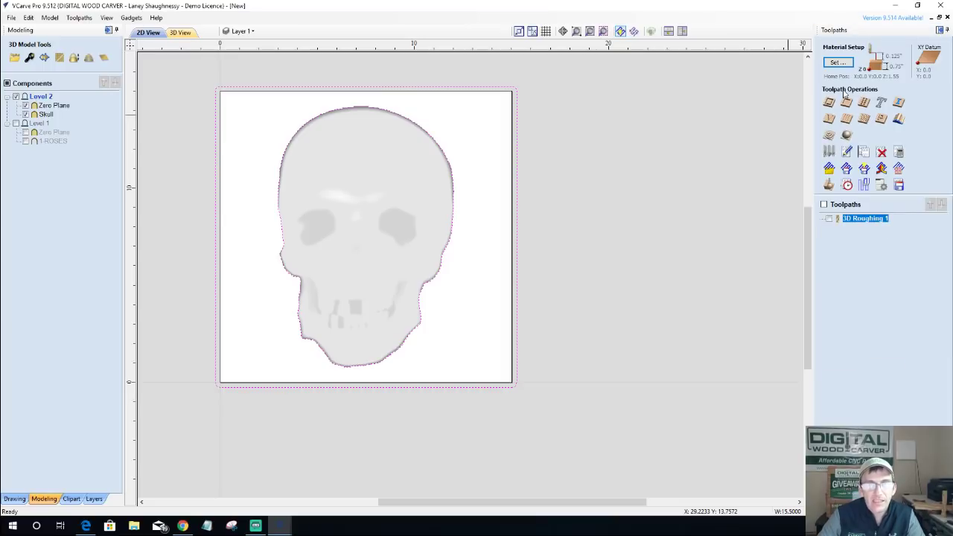
# Inspect the rendered skull relief on the maple board in the 3D view, tilted flatter.
pyautogui.click(847, 102)
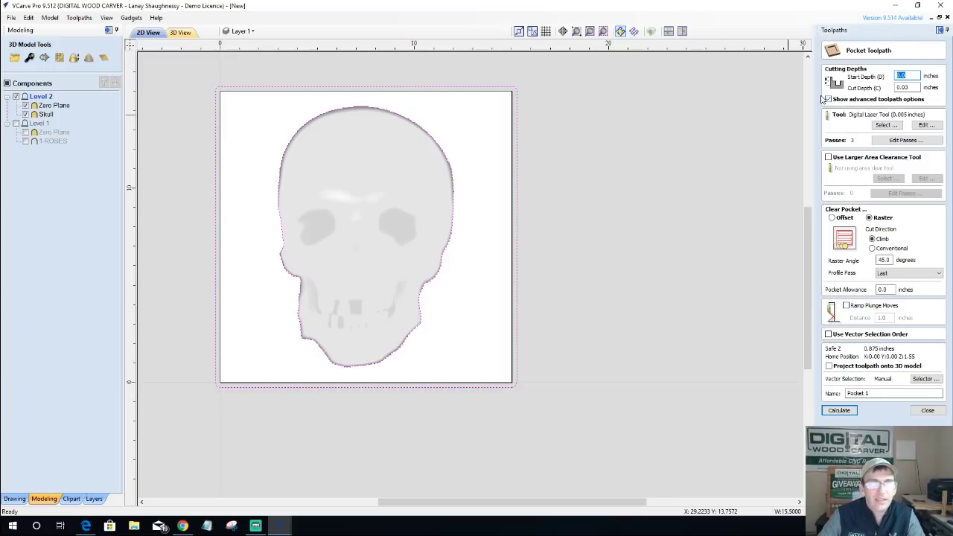
pyautogui.click(905, 87)
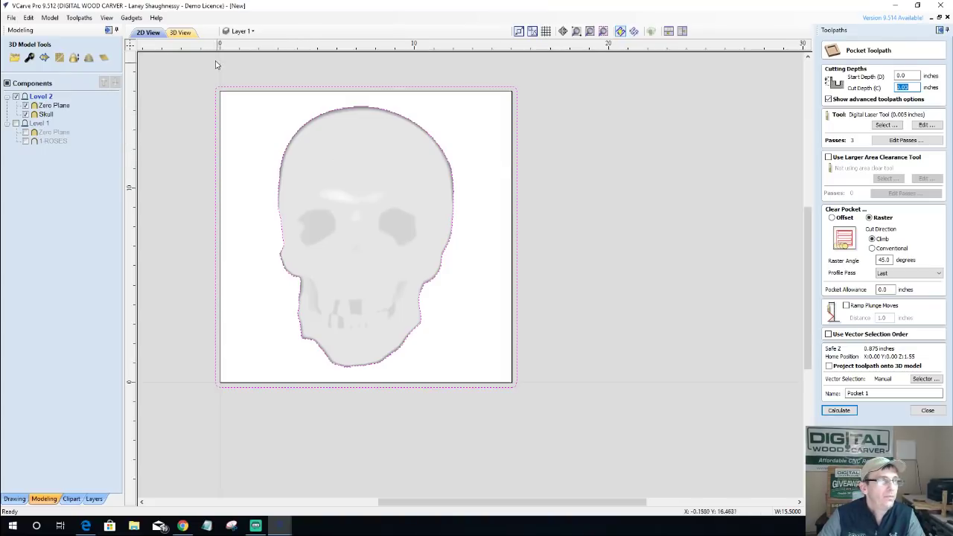
pyautogui.click(182, 33)
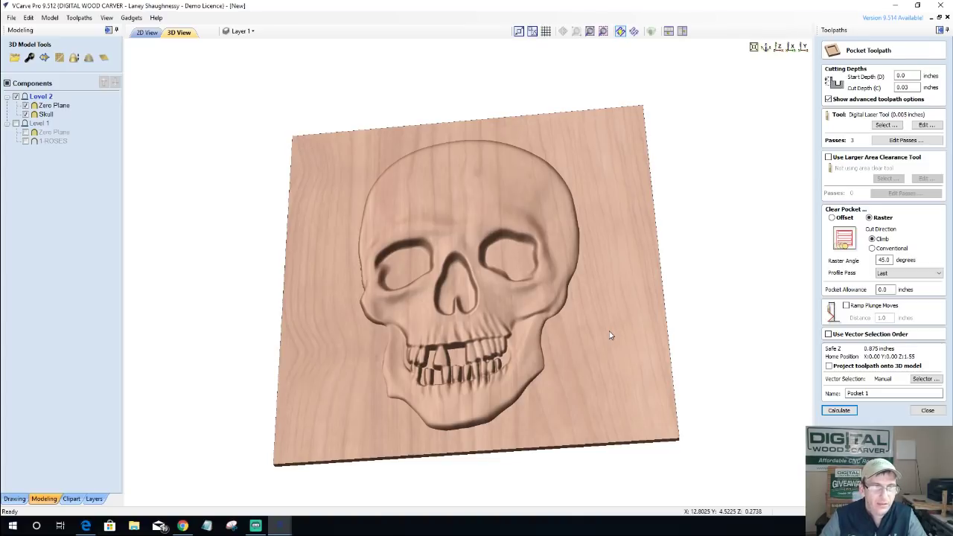
pyautogui.moveTo(568, 402); pyautogui.dragTo(542, 332)
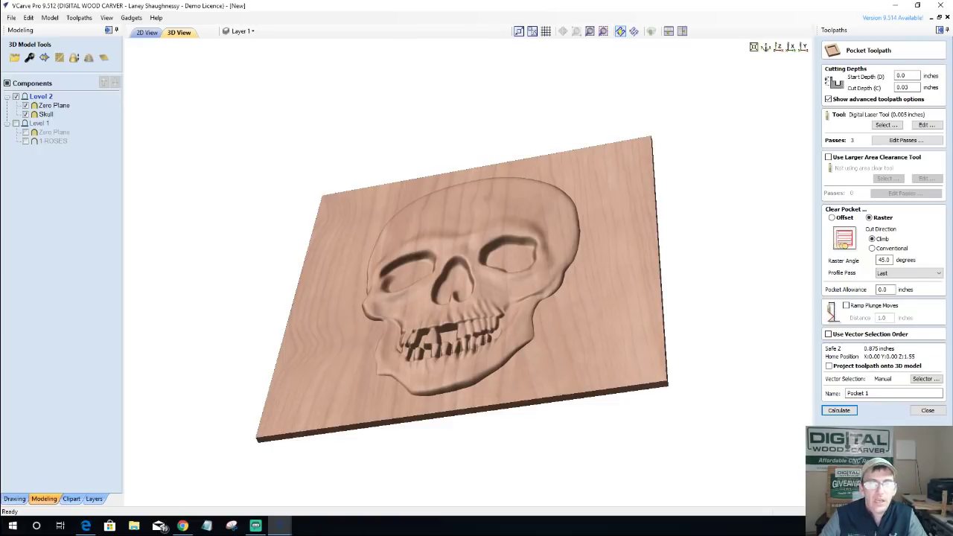
pyautogui.click(928, 410)
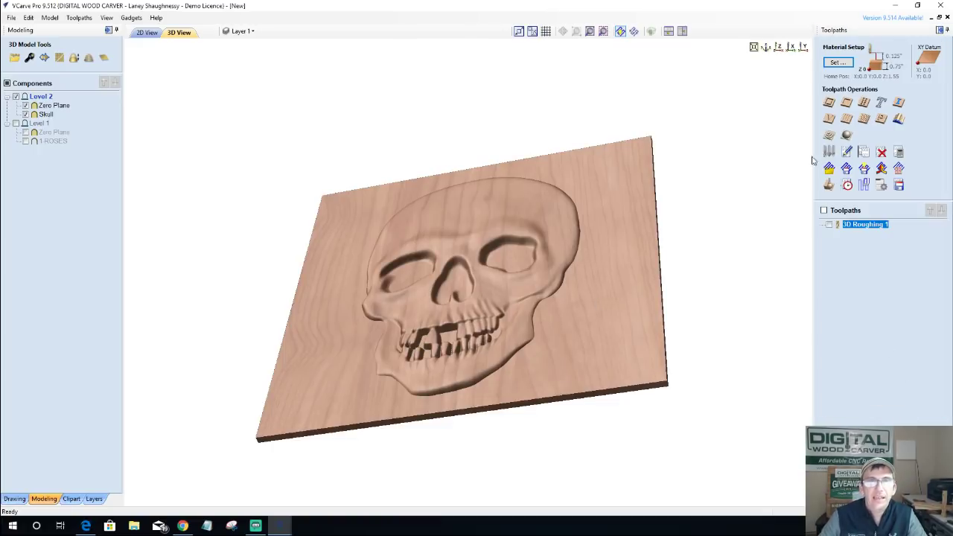
pyautogui.click(836, 63)
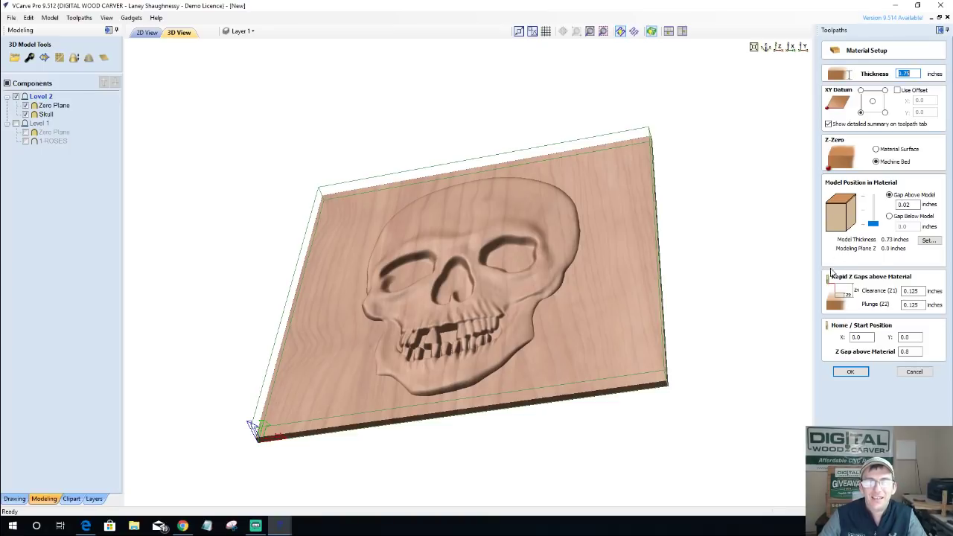
pyautogui.click(915, 372)
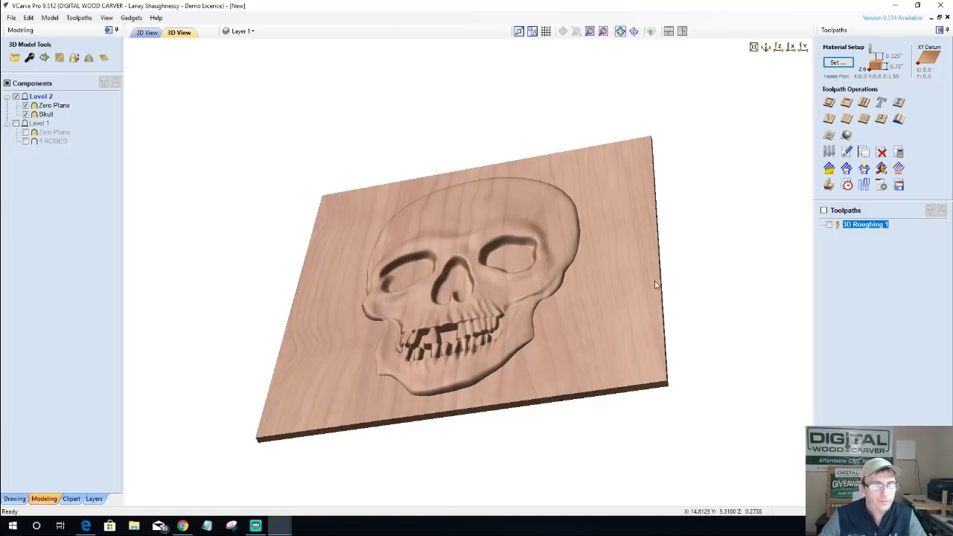
pyautogui.moveTo(653, 319); pyautogui.dragTo(659, 344)
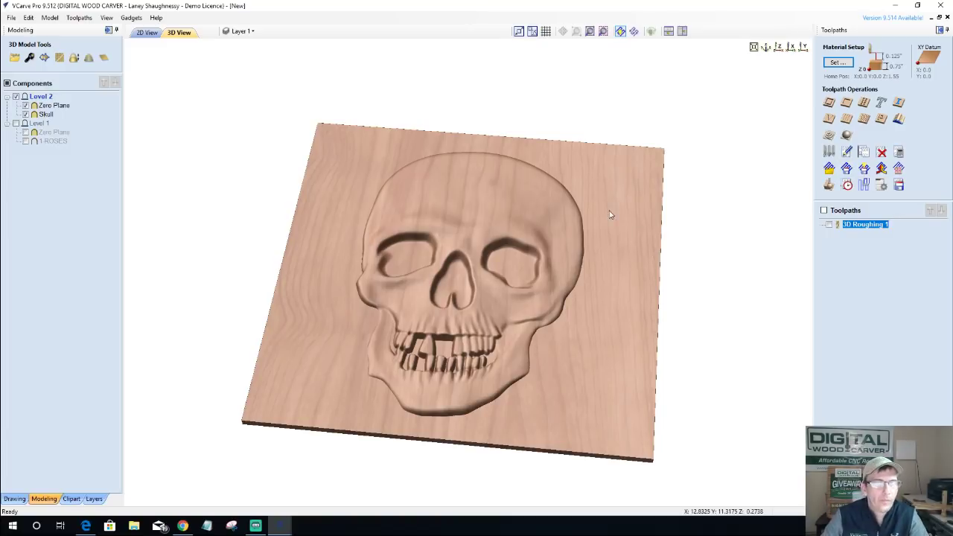
pyautogui.moveTo(555, 353); pyautogui.dragTo(545, 307)
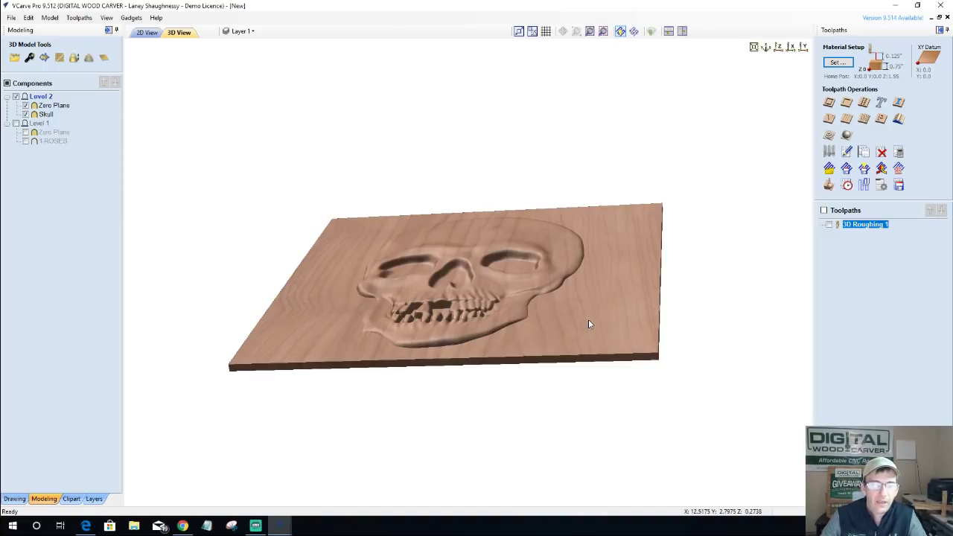
# Set up a pocket toolpath with 0.2738 in cut depth and the End Mill (0.25 inch).
pyautogui.click(846, 105)
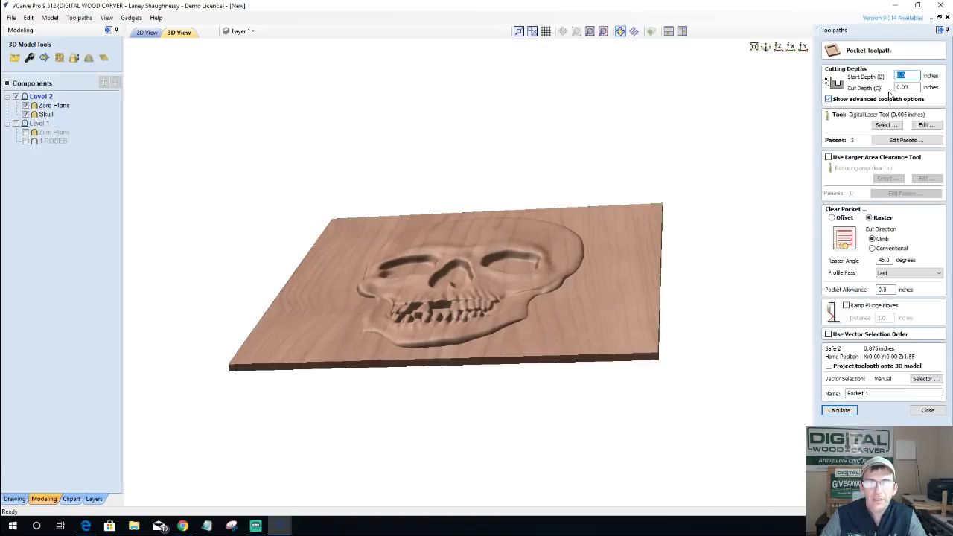
pyautogui.doubleClick(904, 88)
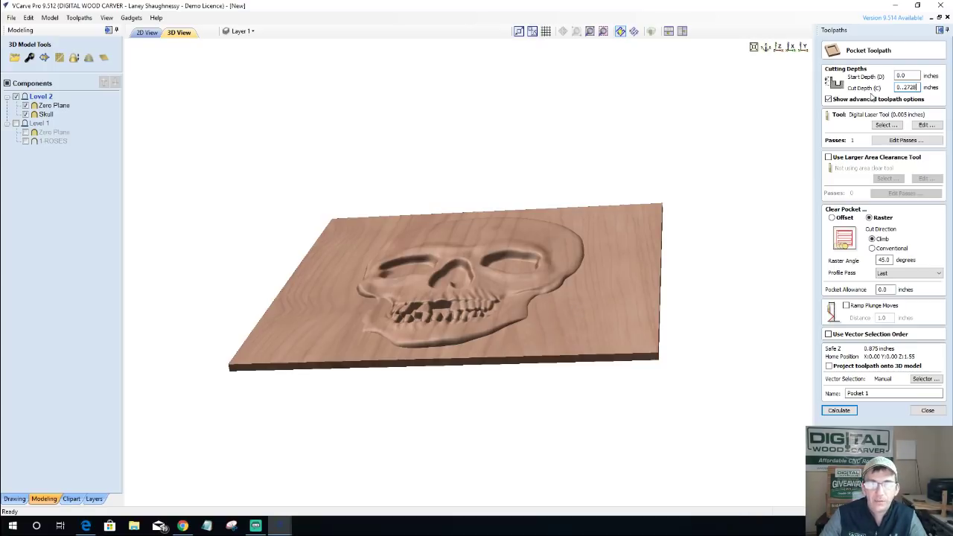
pyautogui.doubleClick(909, 87)
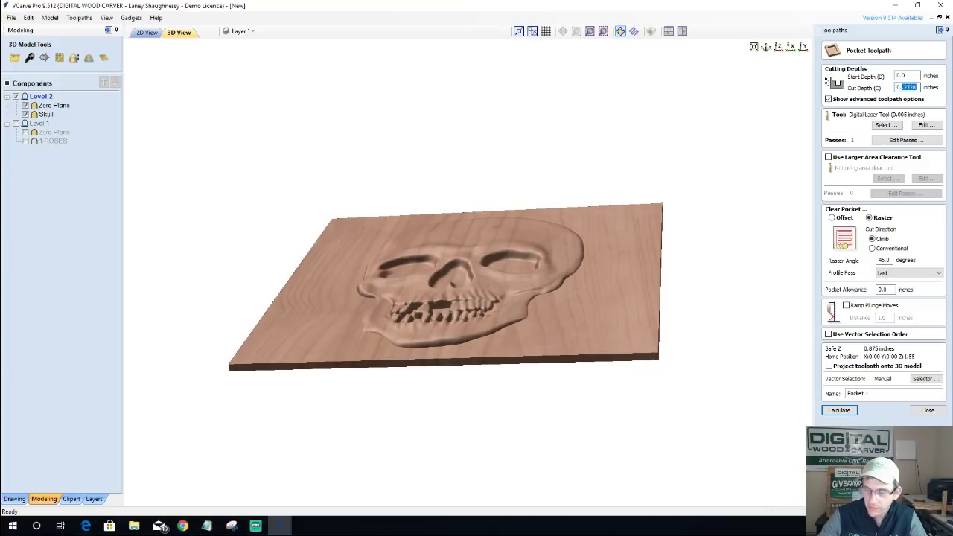
pyautogui.write('27')
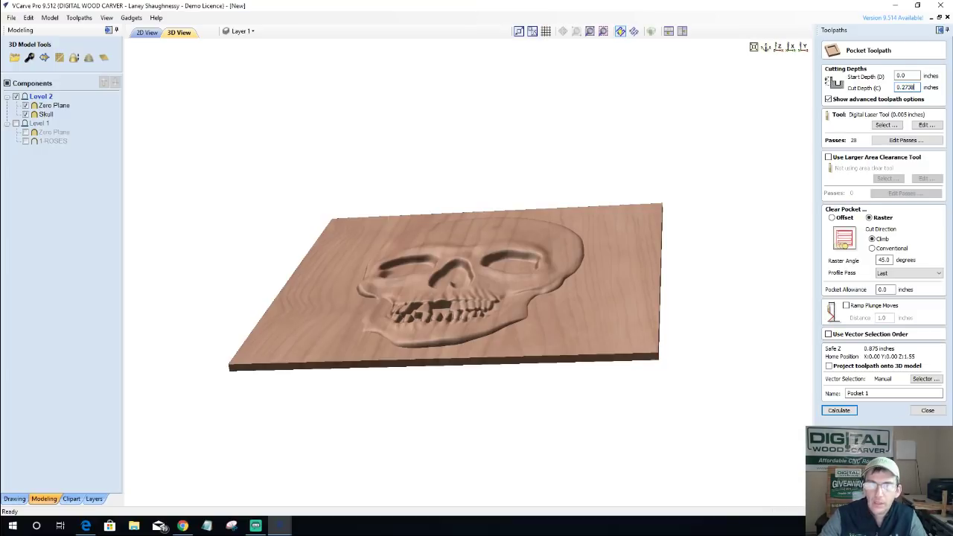
pyautogui.click(886, 125)
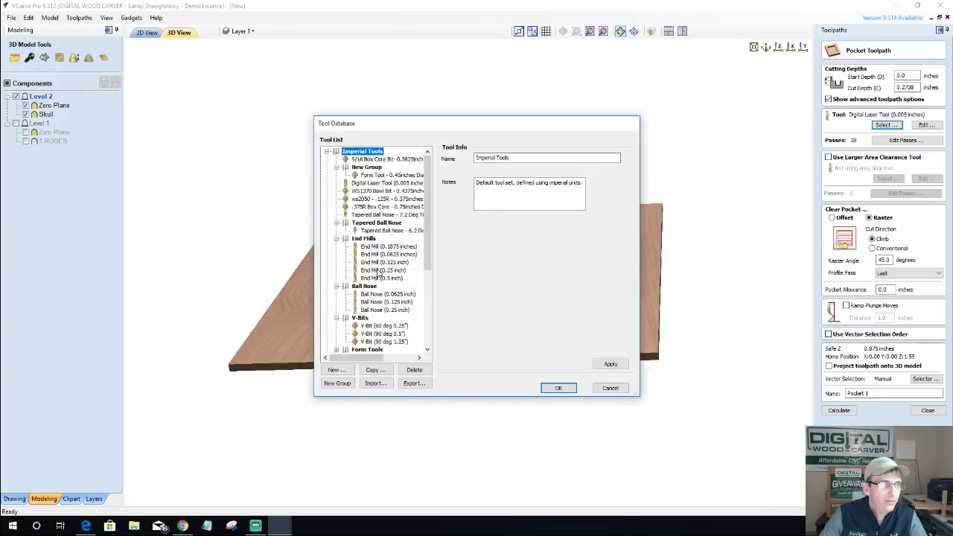
pyautogui.click(383, 271)
pyautogui.click(557, 388)
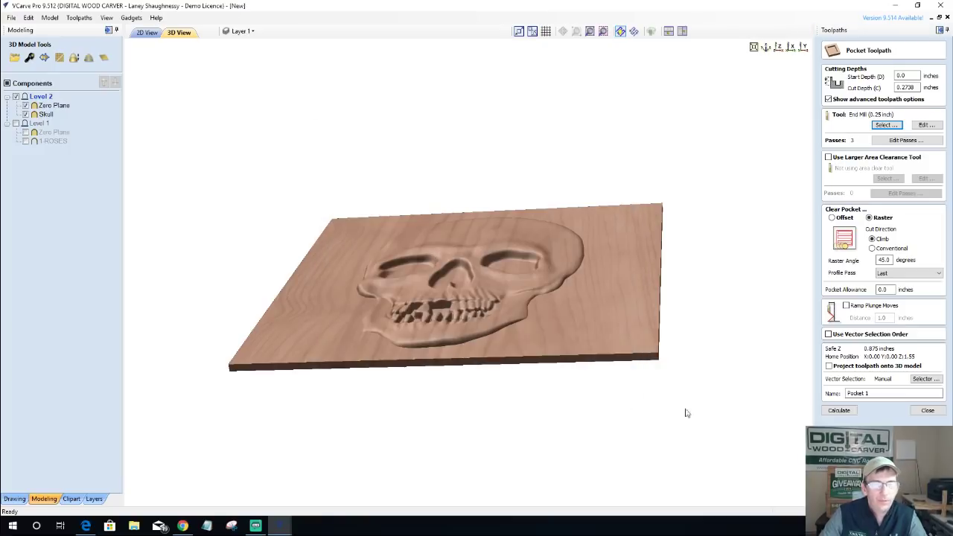
# Calculate Pocket 1 and preview its machining on the board.
pyautogui.click(841, 410)
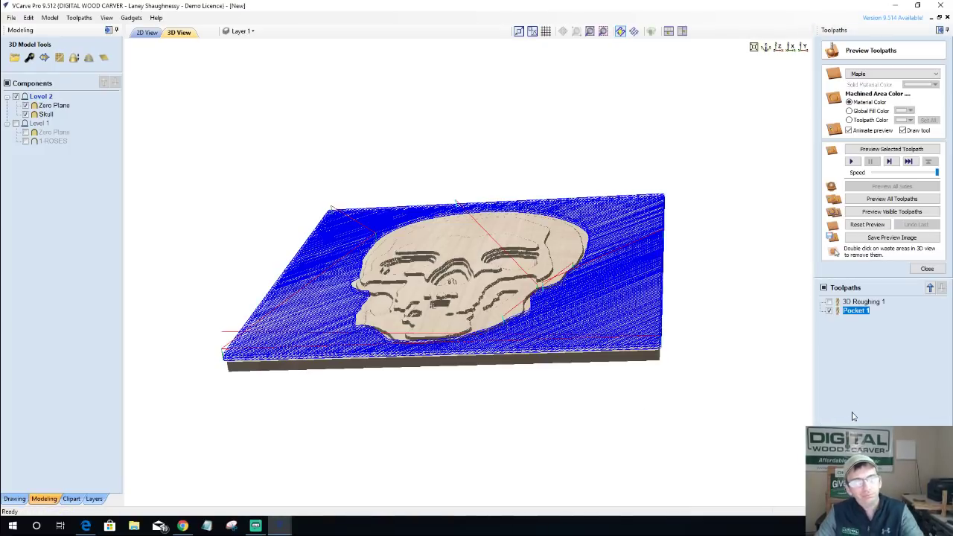
pyautogui.click(876, 152)
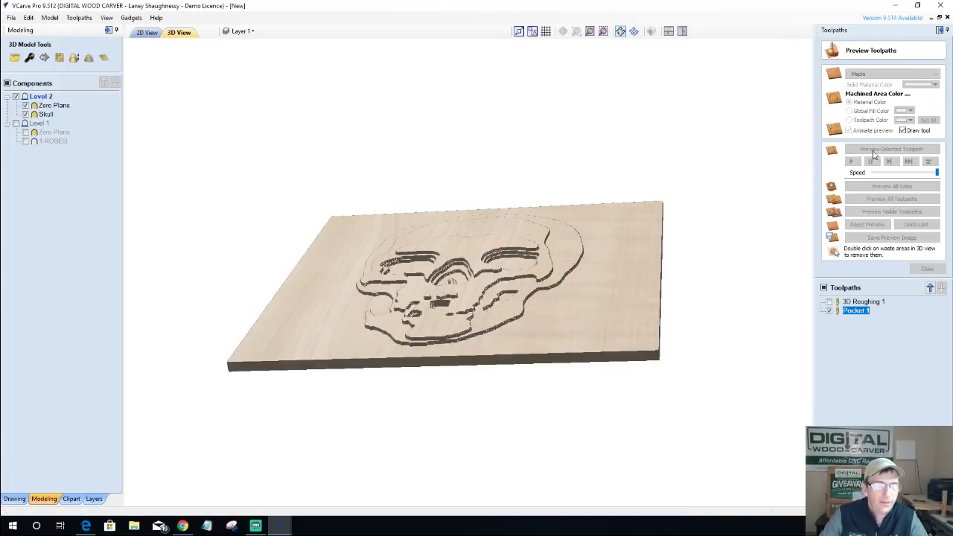
pyautogui.moveTo(647, 283); pyautogui.dragTo(649, 303)
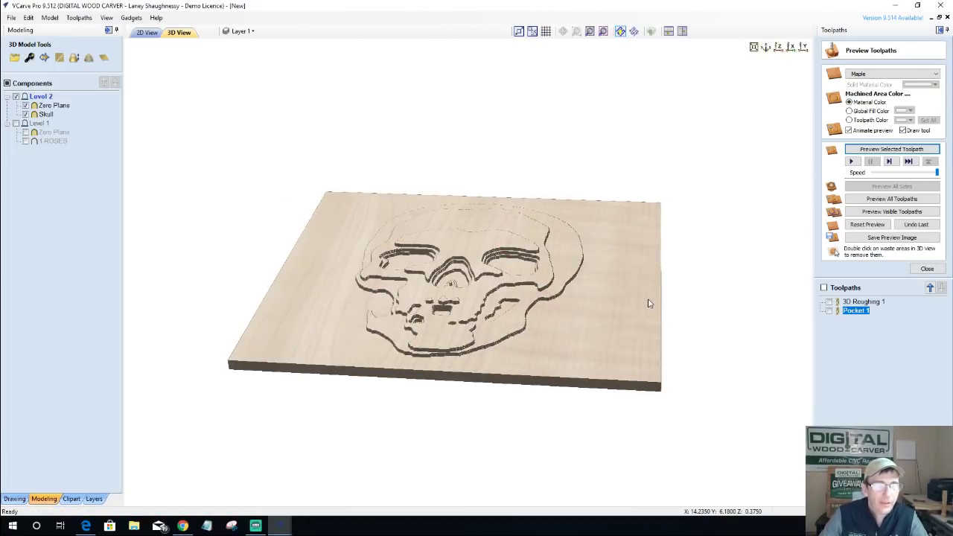
pyautogui.click(928, 268)
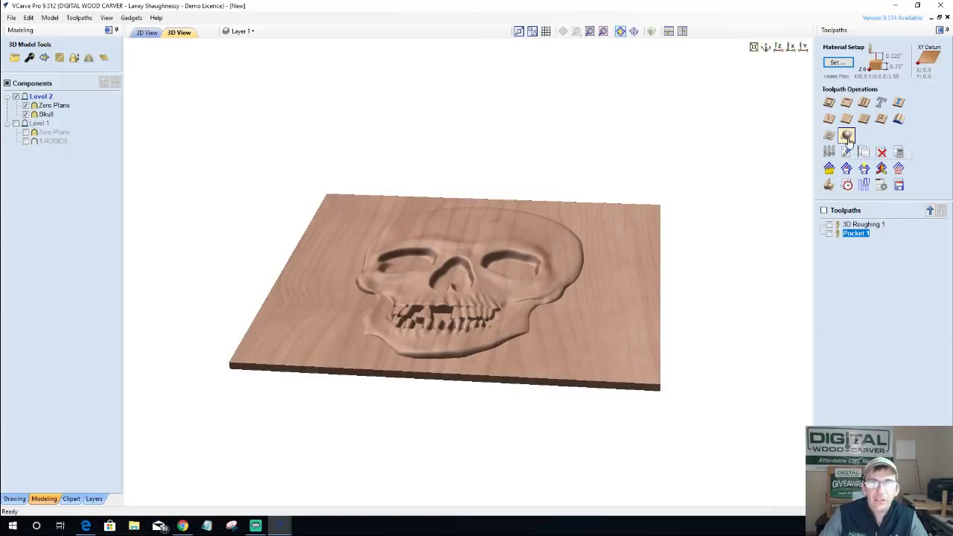
# Set up a 3D finishing toolpath limited to selected vectors, adjust boundary offset, and calculate it.
pyautogui.click(847, 137)
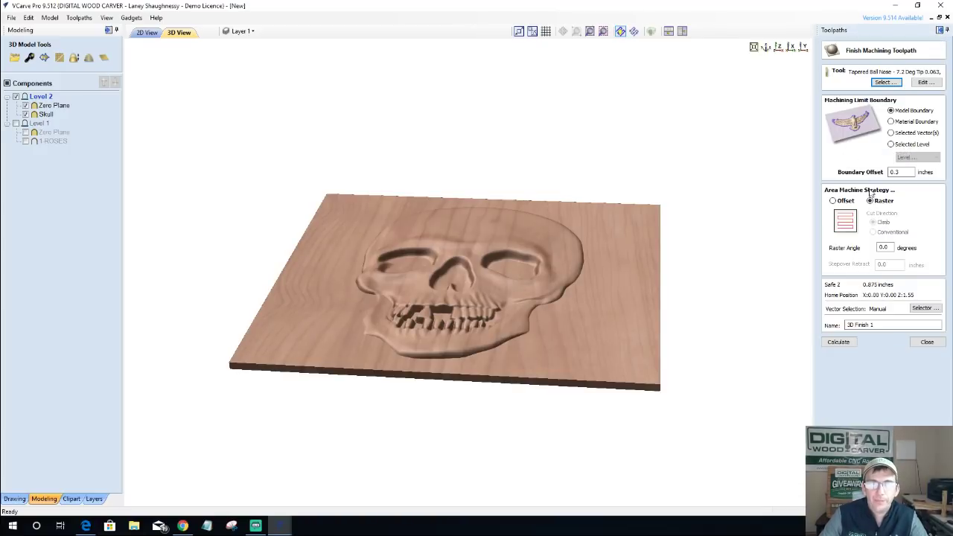
pyautogui.doubleClick(894, 172)
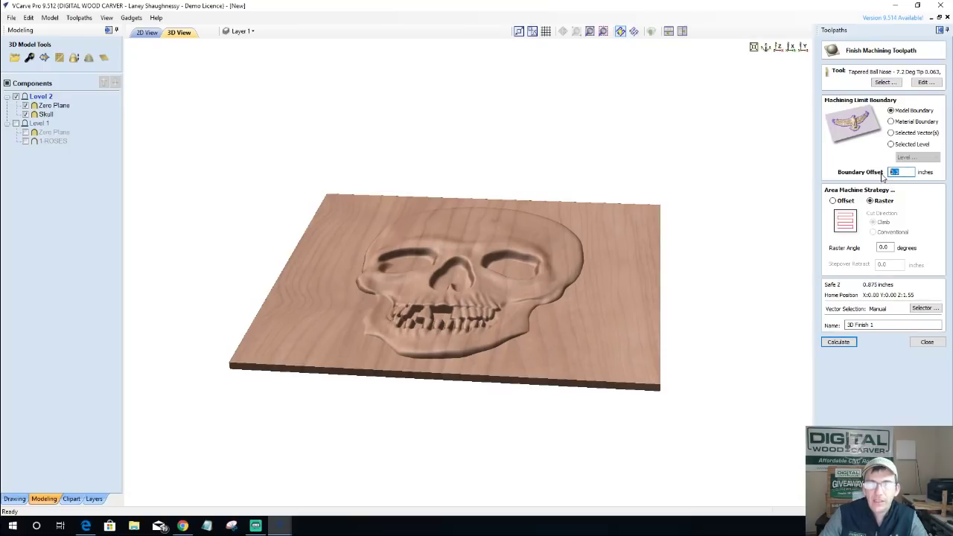
pyautogui.write('0')
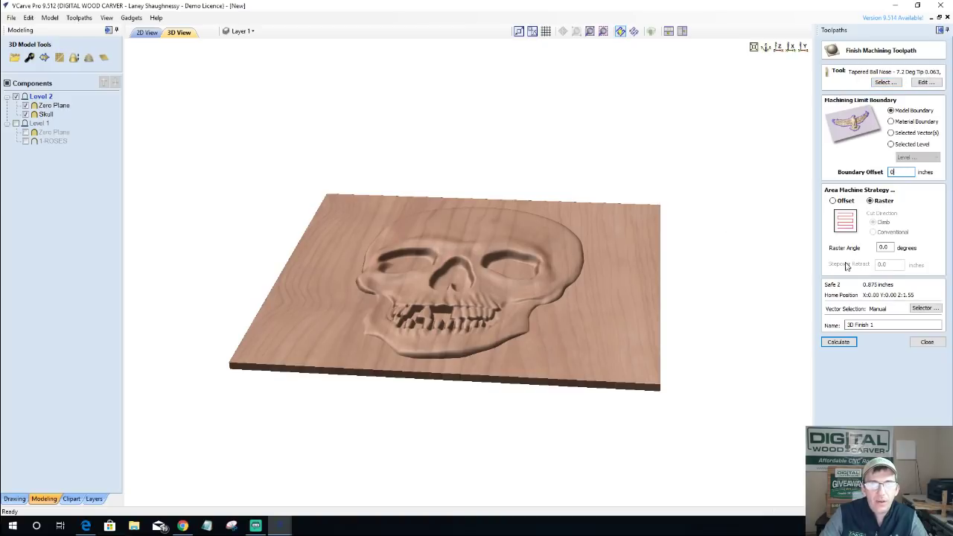
pyautogui.click(892, 133)
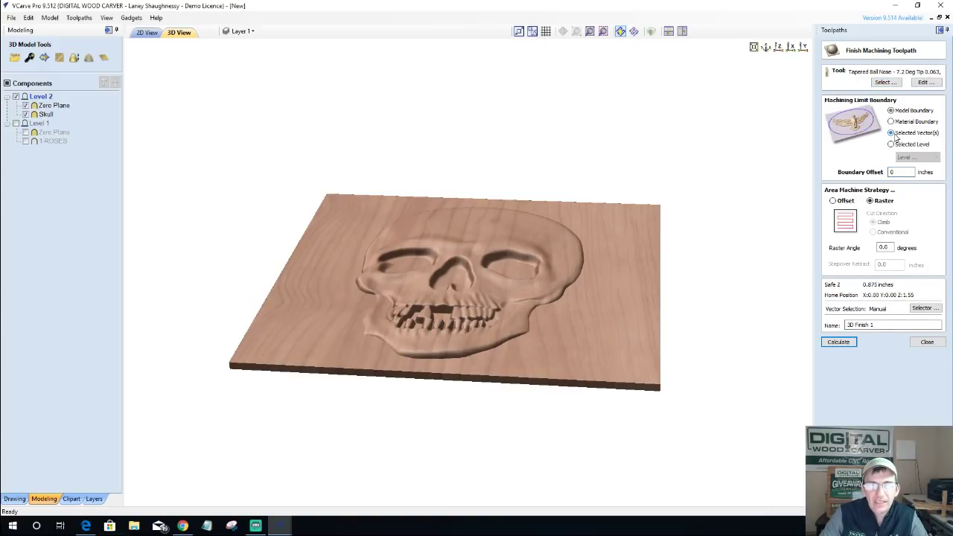
pyautogui.click(148, 33)
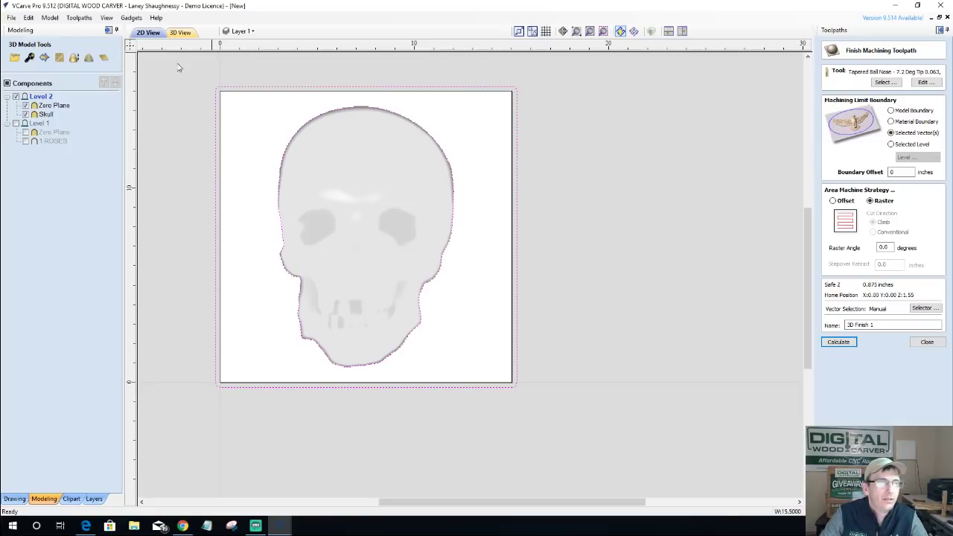
pyautogui.keyDown('shift'); pyautogui.click(515, 244); pyautogui.keyUp('shift')
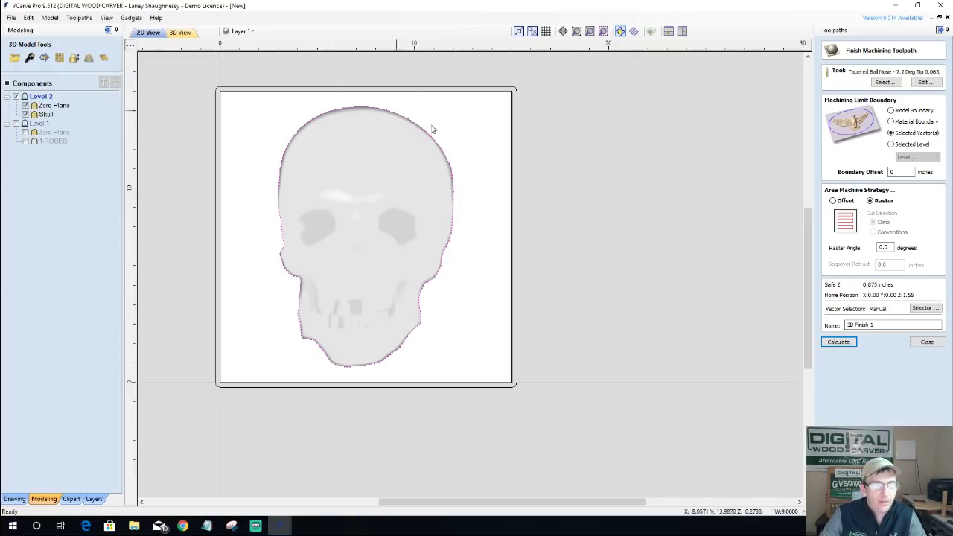
pyautogui.doubleClick(902, 173)
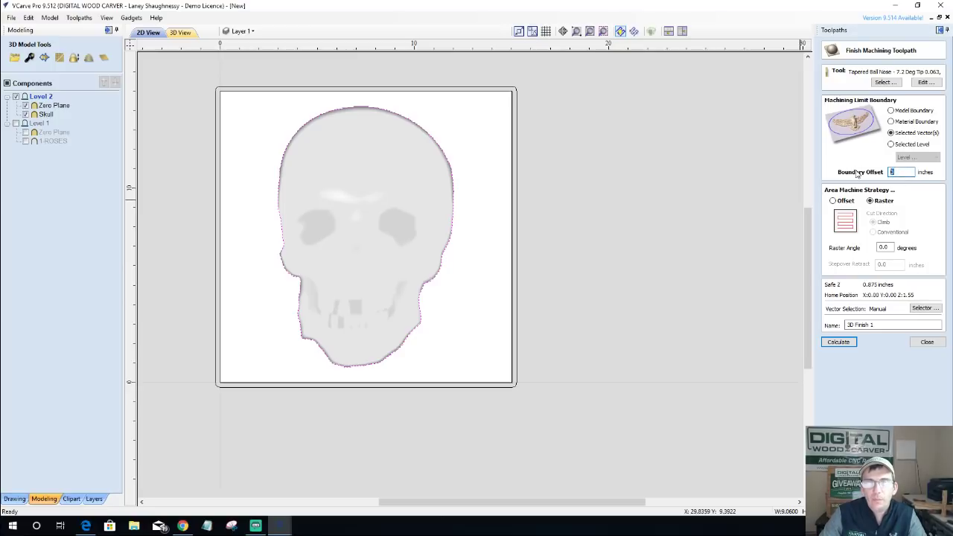
pyautogui.write('.125')
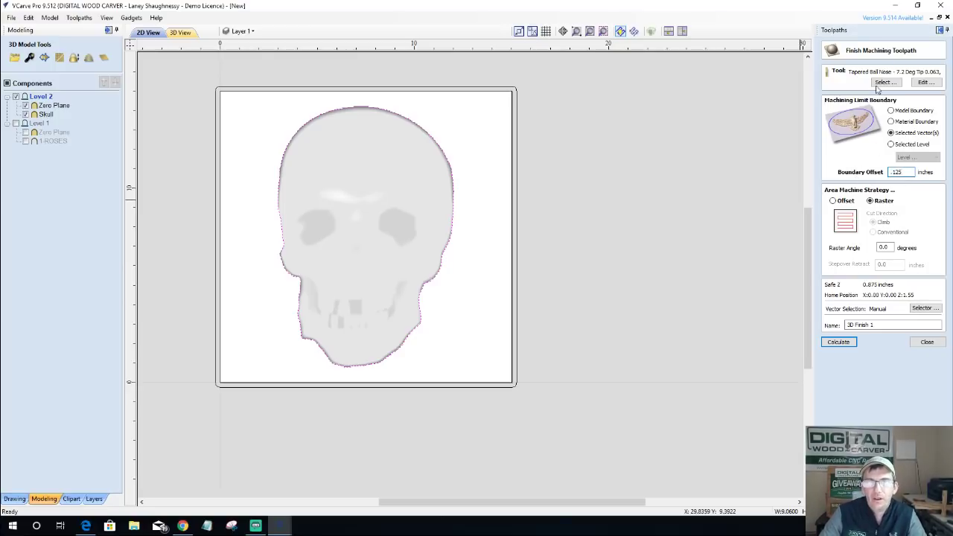
pyautogui.click(845, 344)
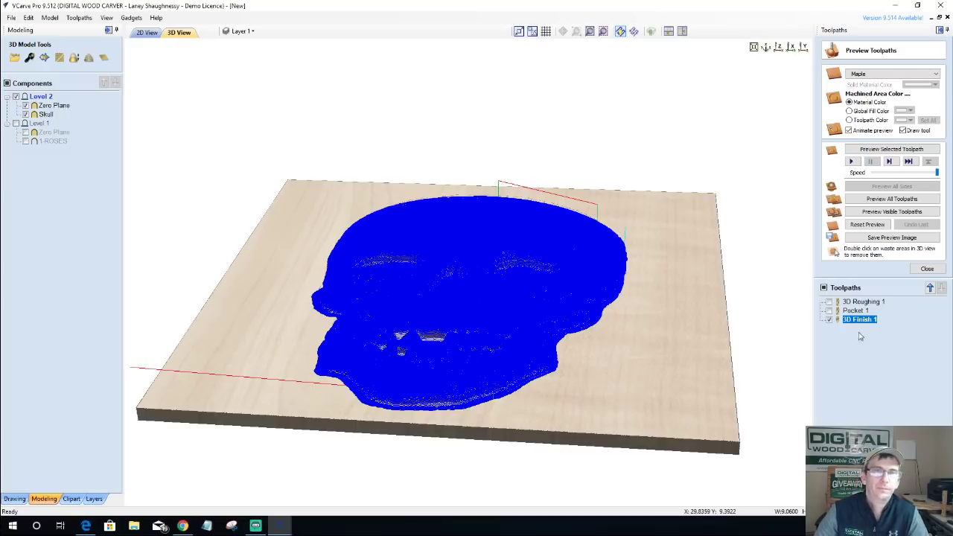
# Preview the 3D Finish 1 toolpath and tilt the board to view the carved skull.
pyautogui.click(870, 150)
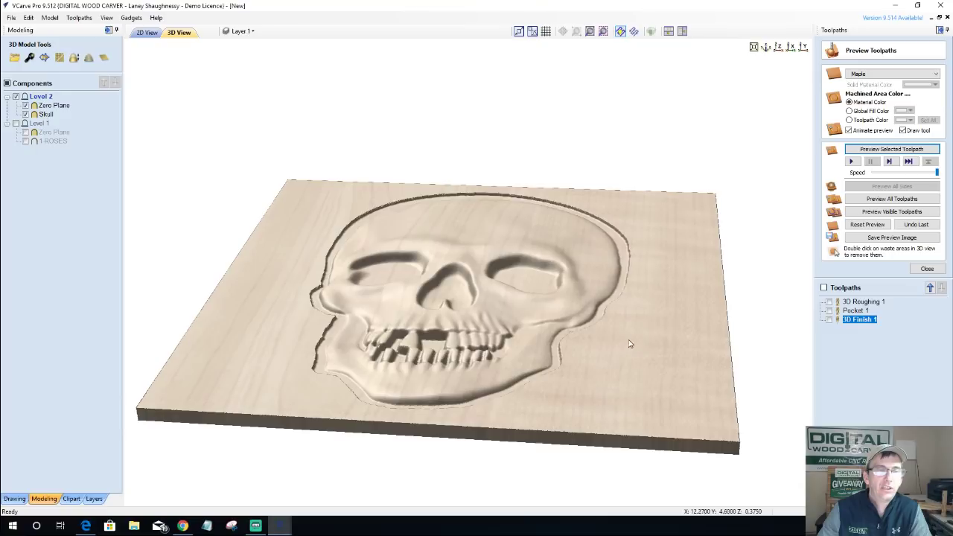
pyautogui.moveTo(614, 376); pyautogui.dragTo(630, 392)
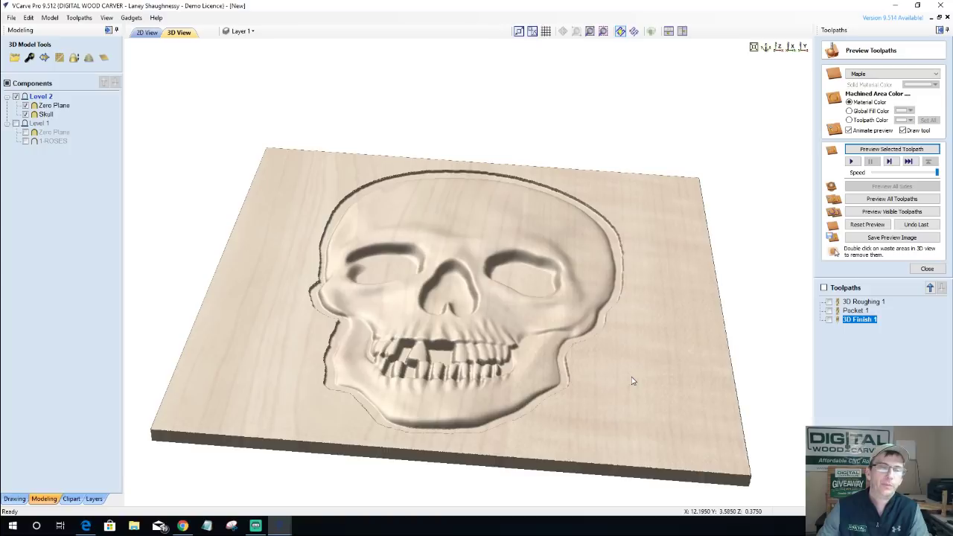
# Change Pocket 1's cut depth to 0.4762 inches and recalculate it.
pyautogui.doubleClick(857, 311)
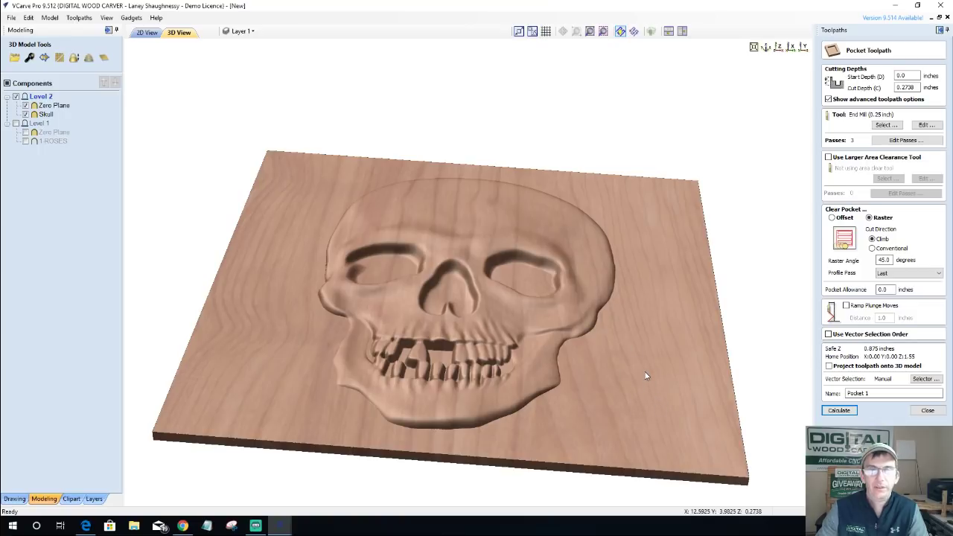
pyautogui.doubleClick(910, 87)
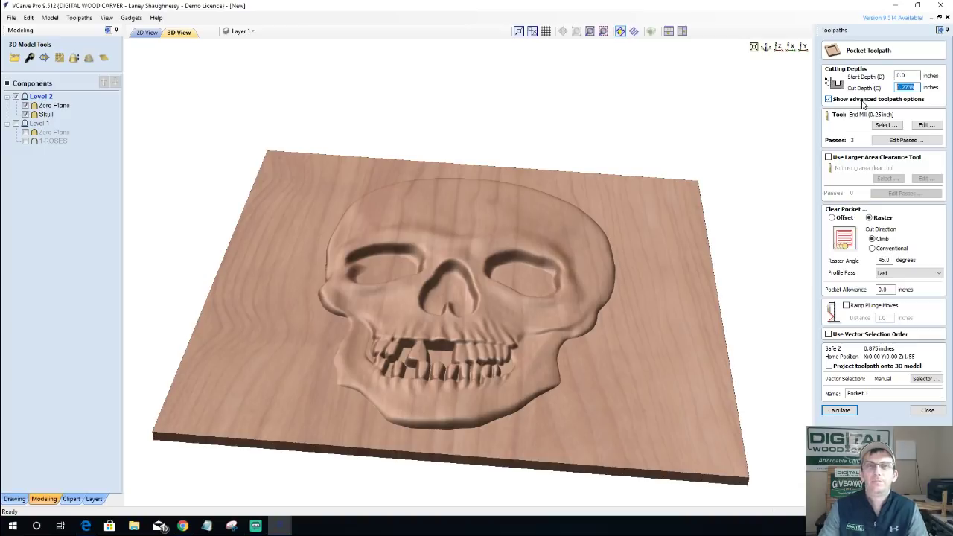
pyautogui.write('.5')
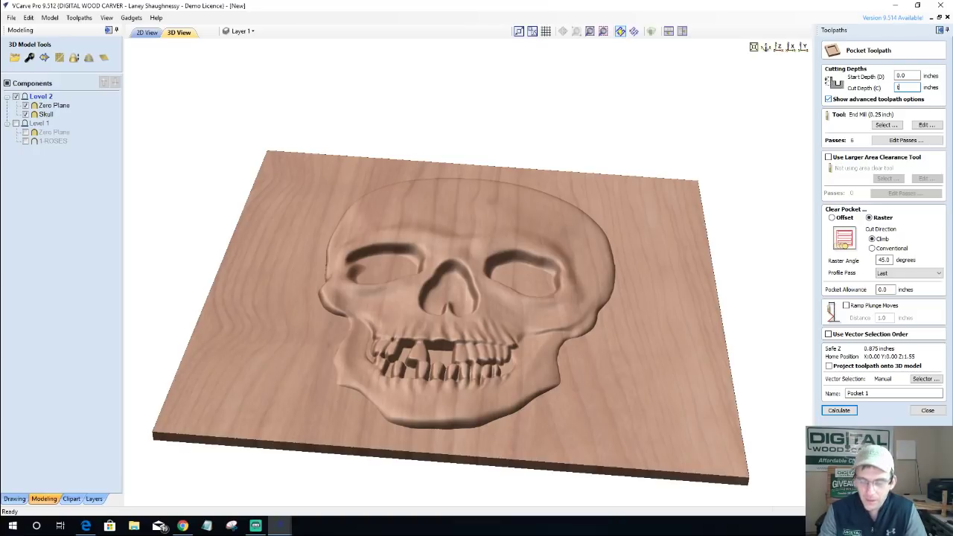
pyautogui.press('BackSpace')
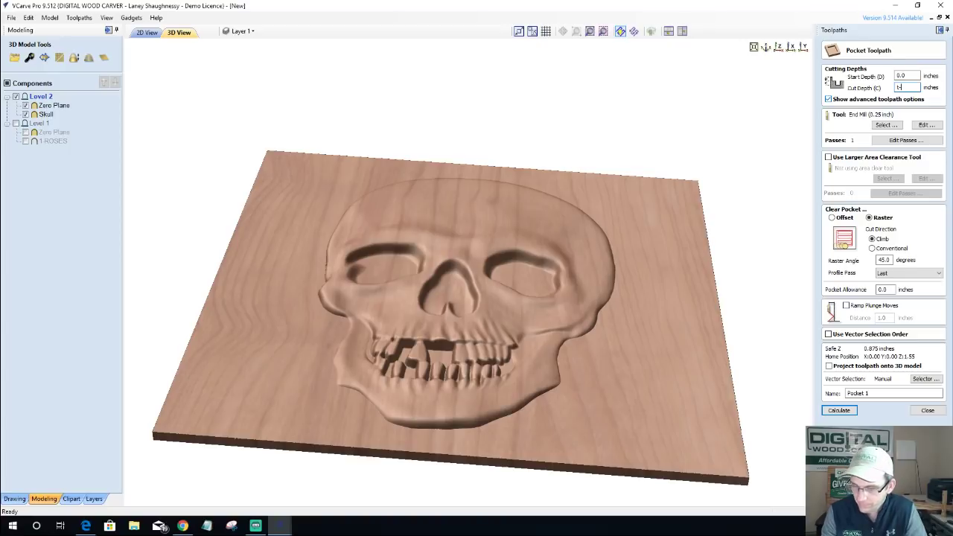
pyautogui.write('275')
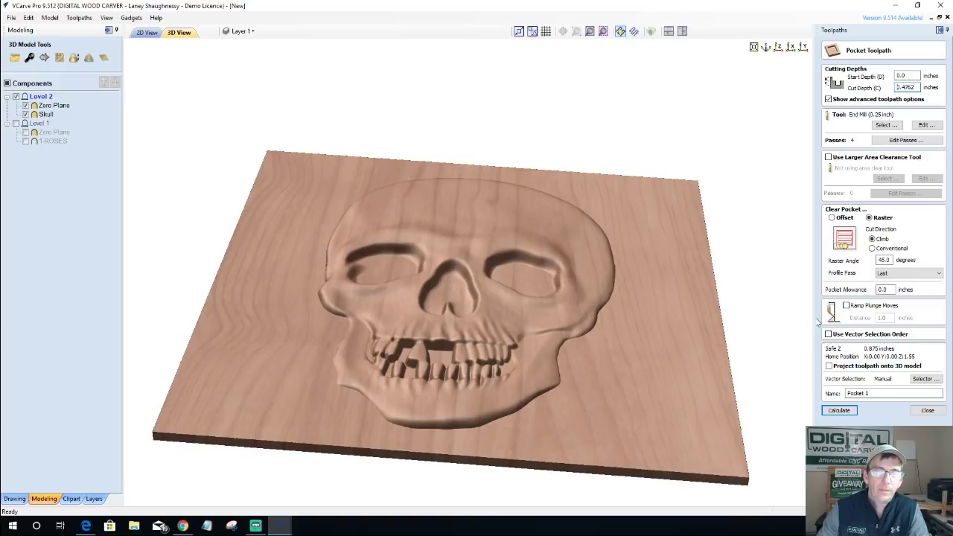
pyautogui.click(845, 410)
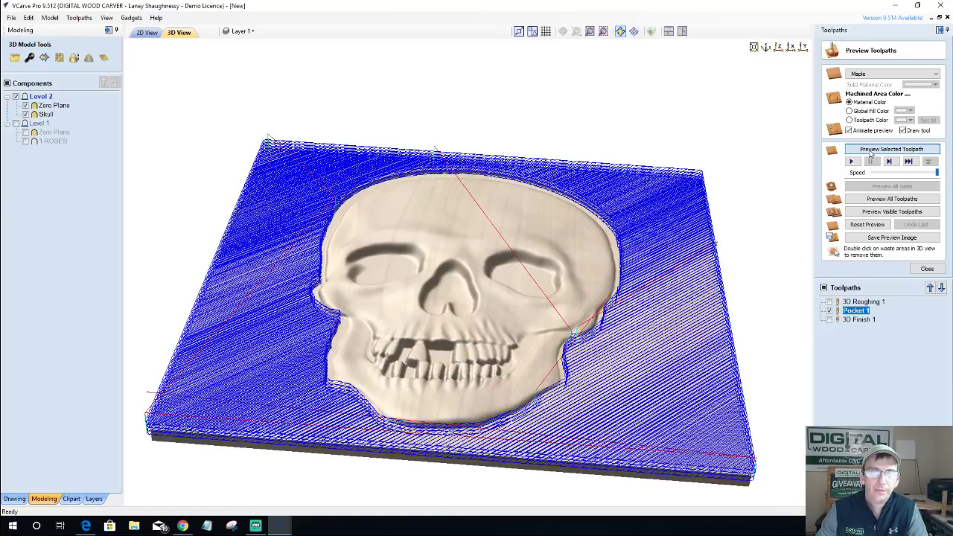
# Run the preview simulation of the deeper Pocket 1 toolpath on the maple board.
pyautogui.click(870, 150)
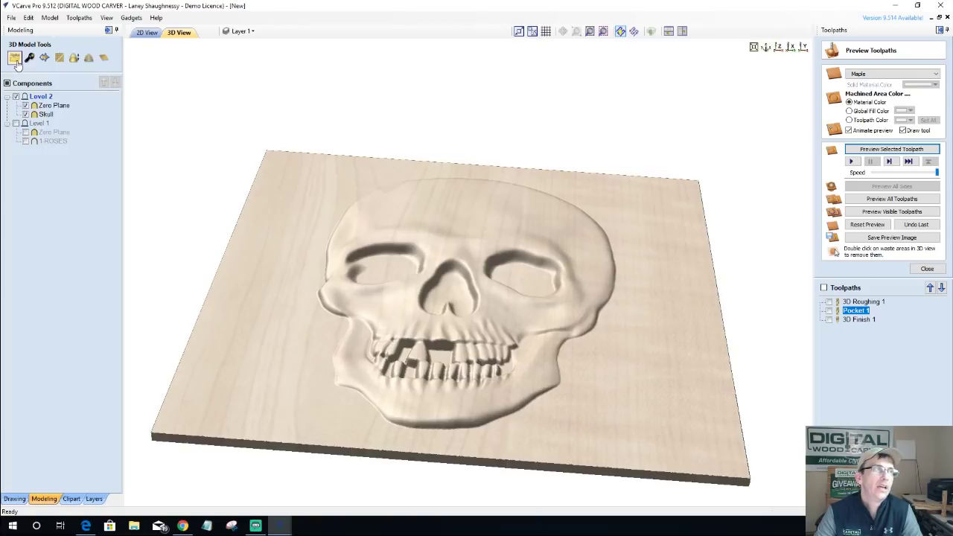
# Hide Level 2, insert an empty Level 3 above it, and close the toolpath preview.
pyautogui.click(52, 18)
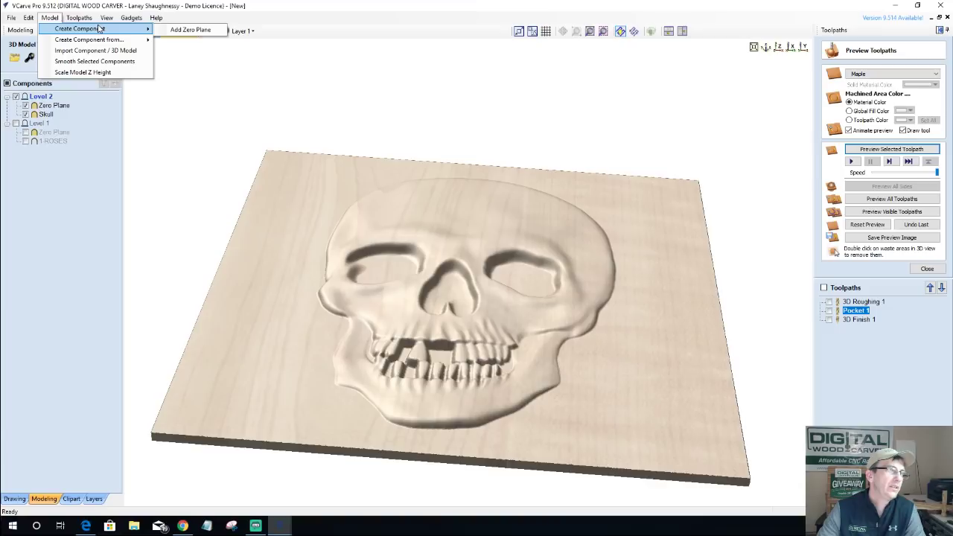
pyautogui.click(77, 206)
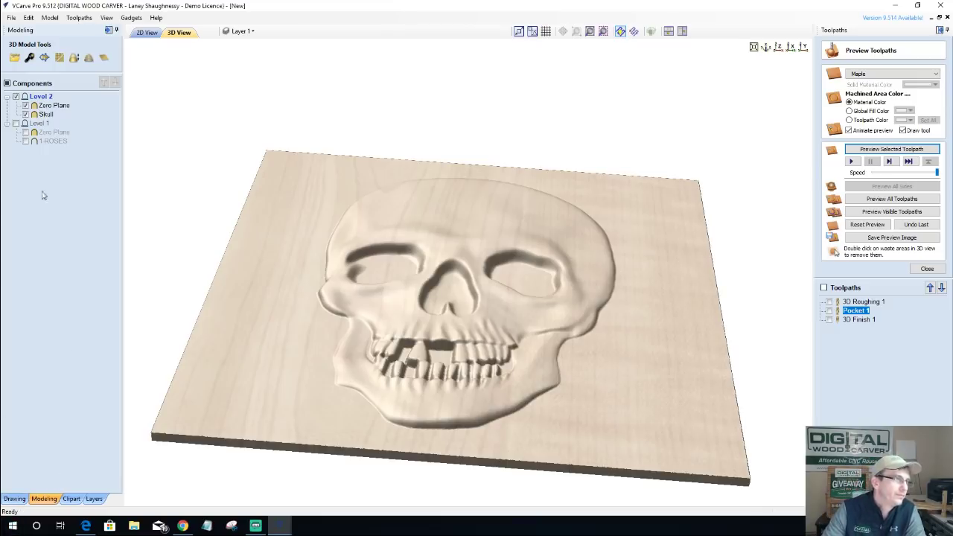
pyautogui.click(24, 98)
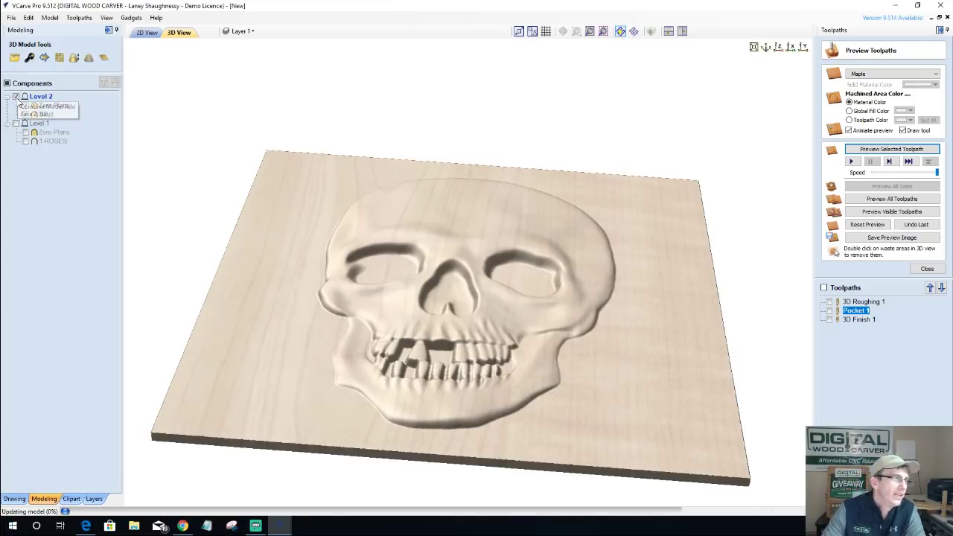
pyautogui.rightClick(38, 98)
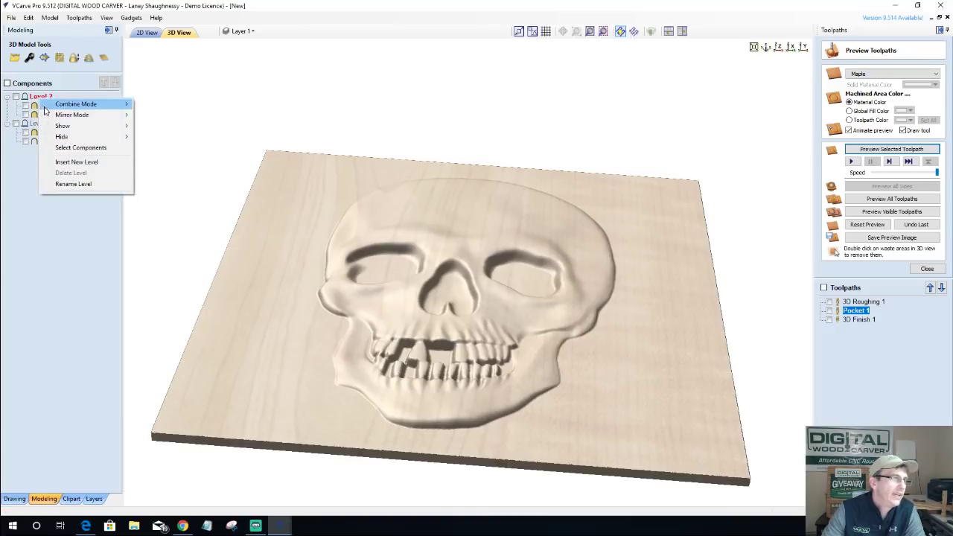
pyautogui.click(74, 162)
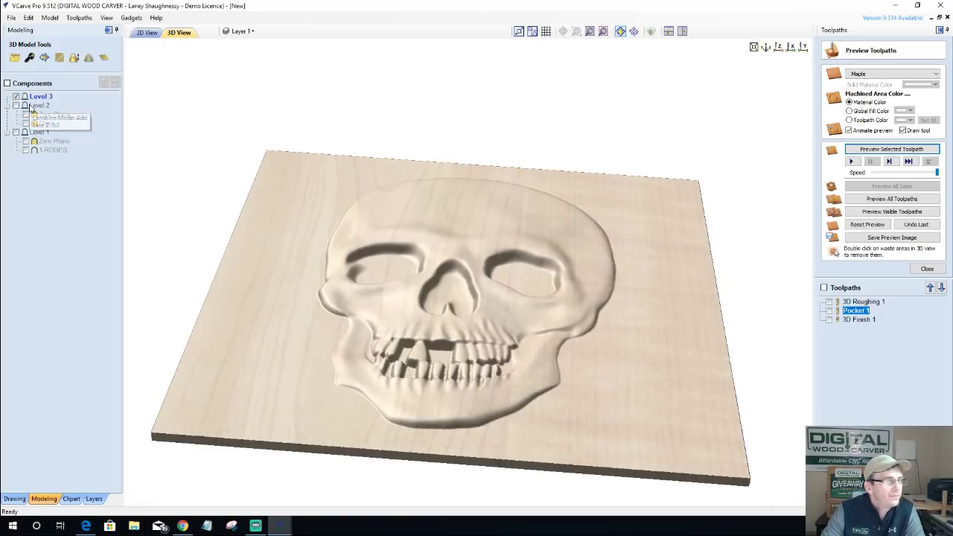
pyautogui.click(927, 269)
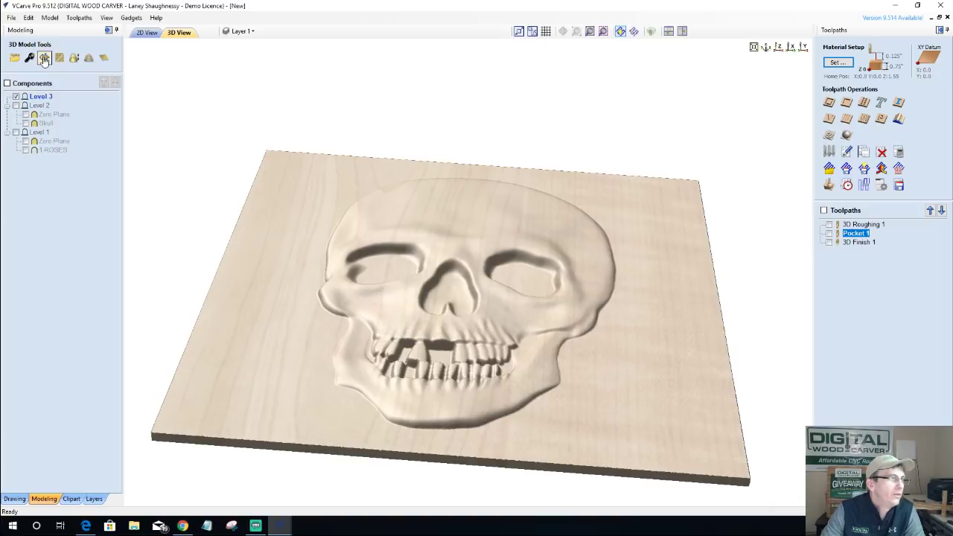
pyautogui.click(72, 499)
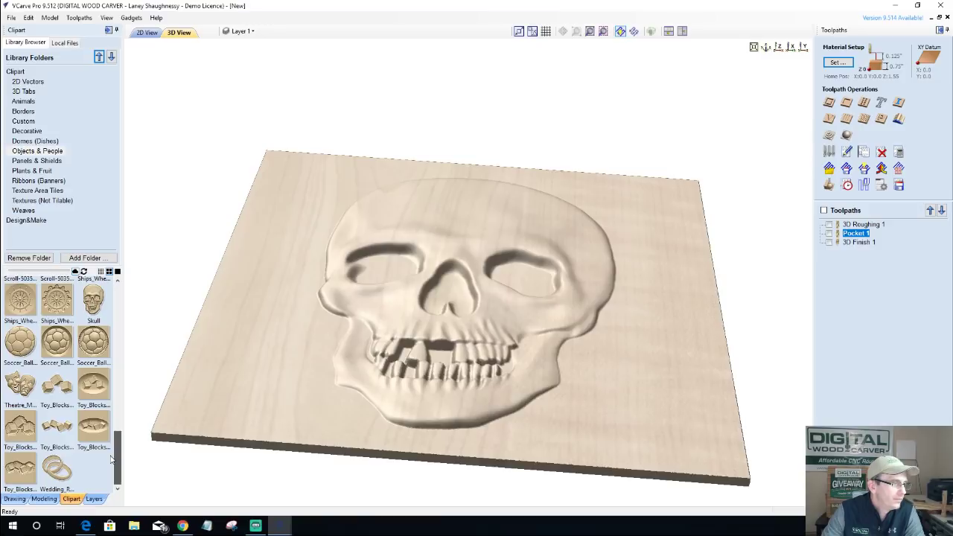
pyautogui.moveTo(112, 458); pyautogui.dragTo(107, 304)
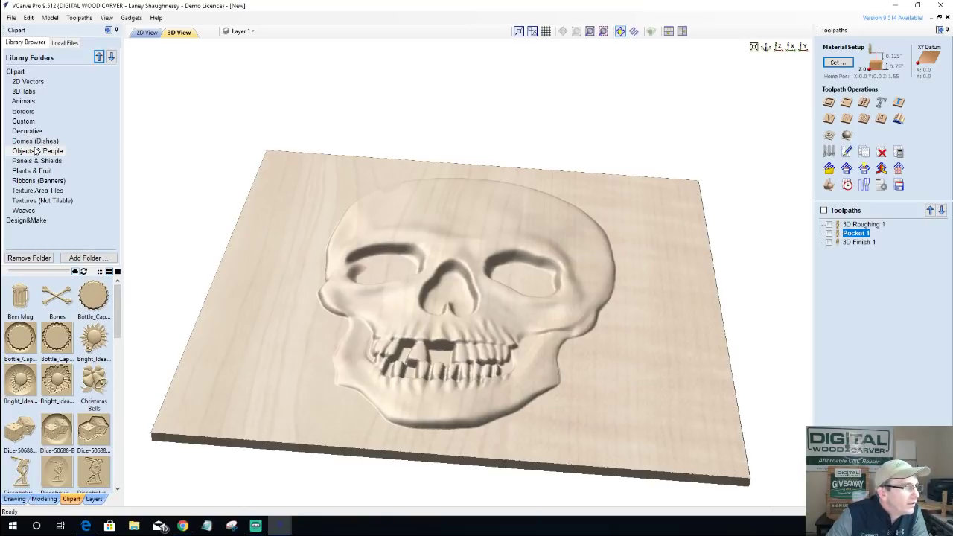
pyautogui.click(37, 173)
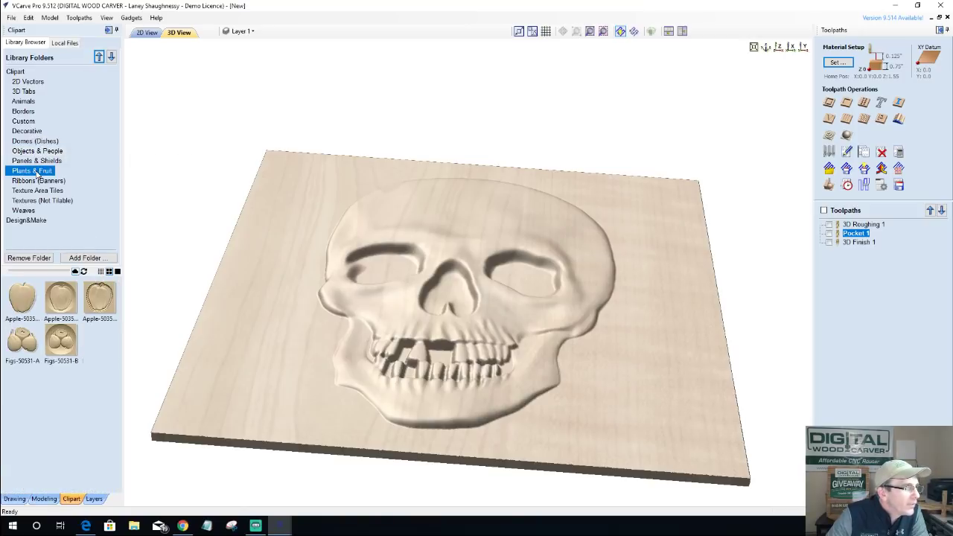
pyautogui.moveTo(123, 322); pyautogui.dragTo(126, 421)
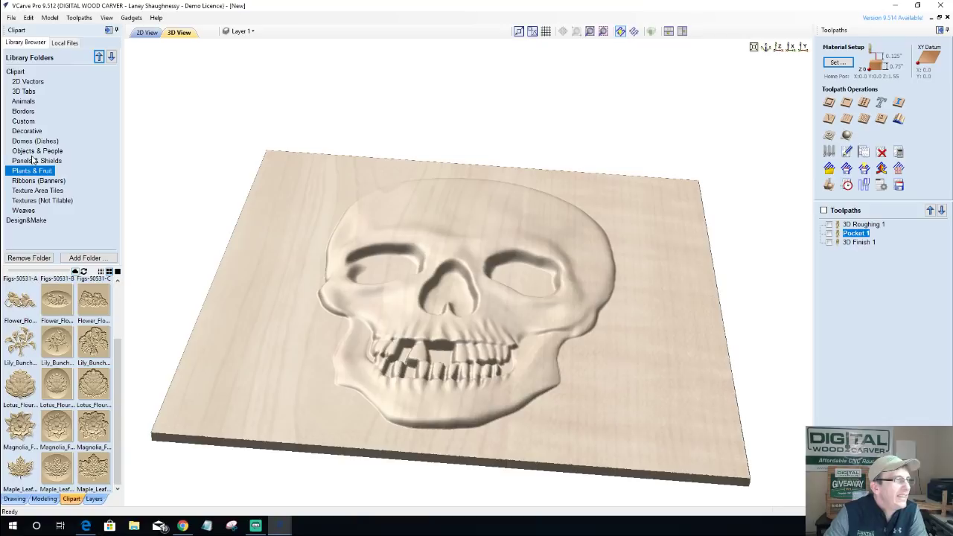
pyautogui.click(27, 132)
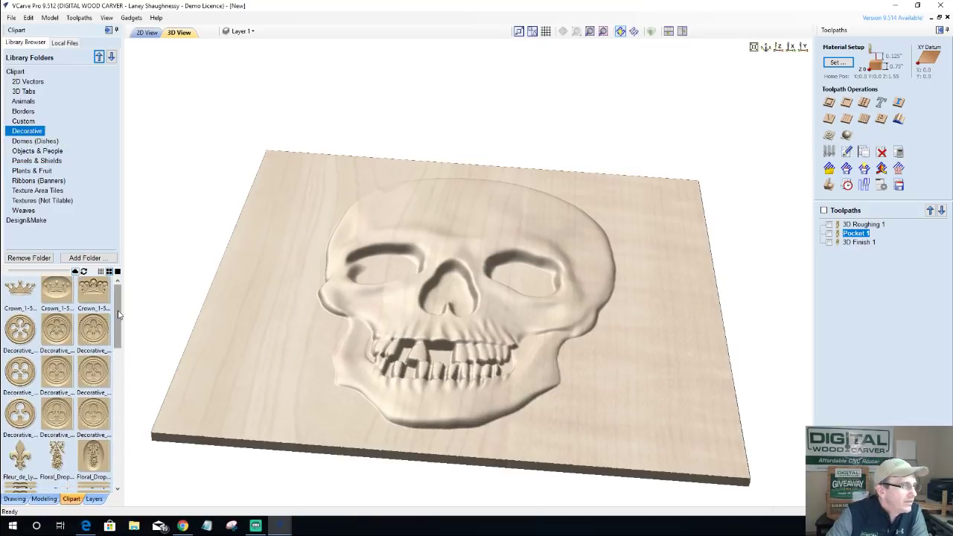
pyautogui.moveTo(117, 313); pyautogui.dragTo(131, 292)
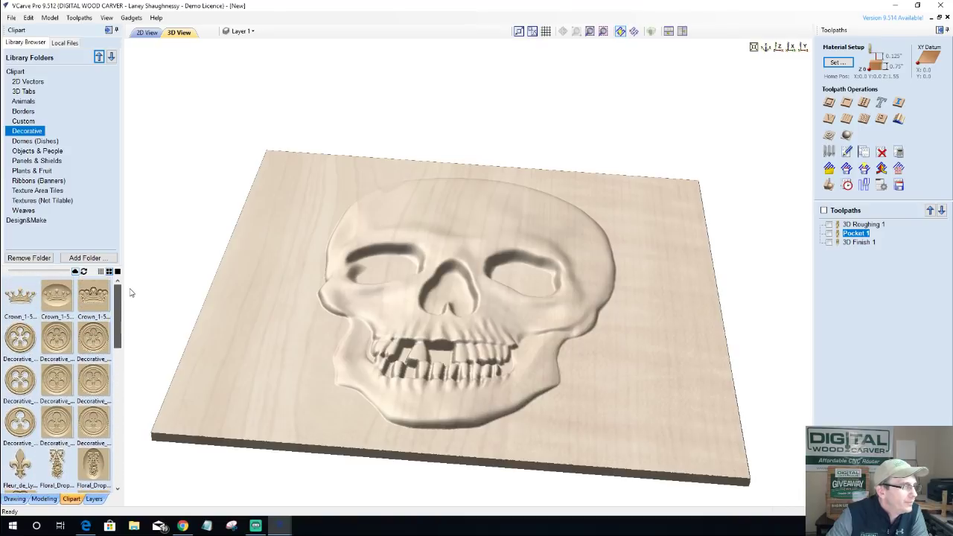
pyautogui.click(46, 152)
pyautogui.moveTo(117, 315); pyautogui.dragTo(131, 449)
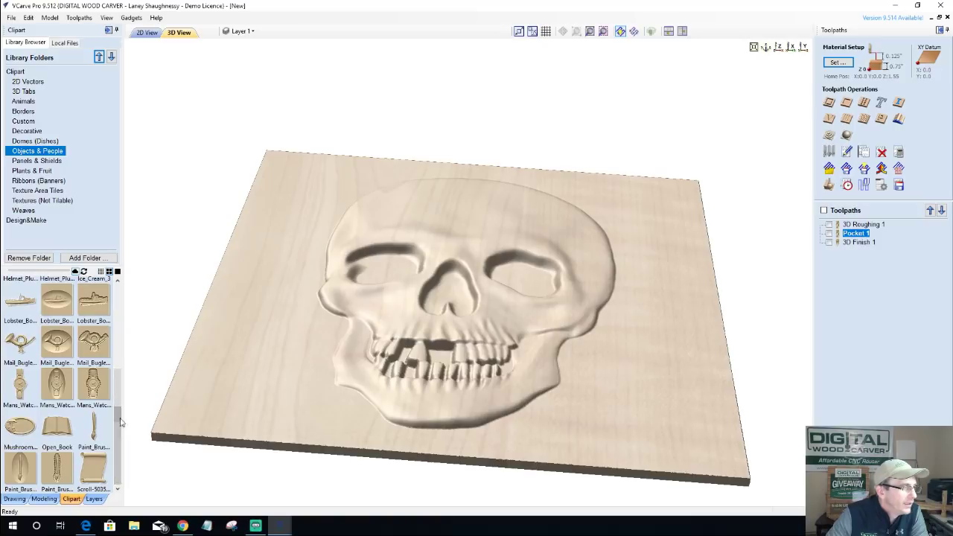
pyautogui.click(33, 161)
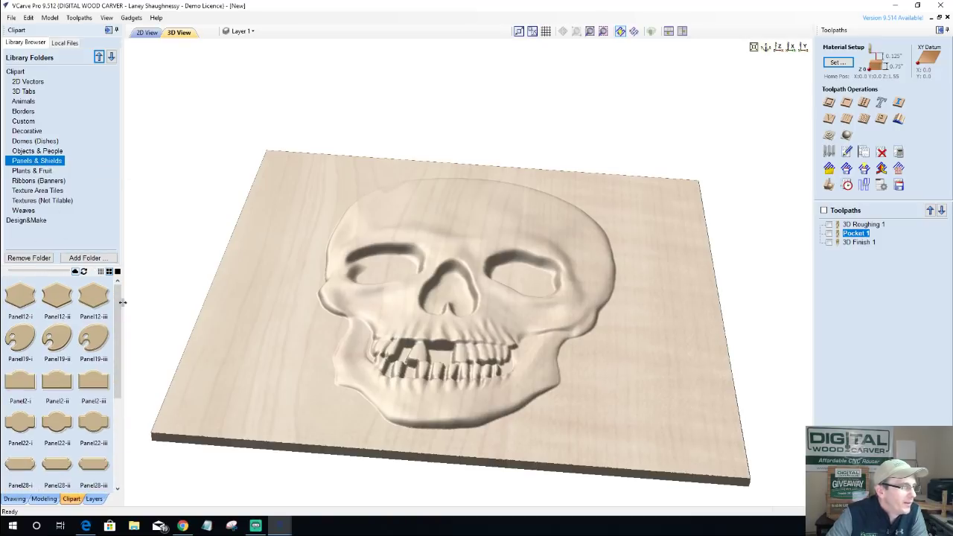
pyautogui.moveTo(117, 302); pyautogui.dragTo(117, 408)
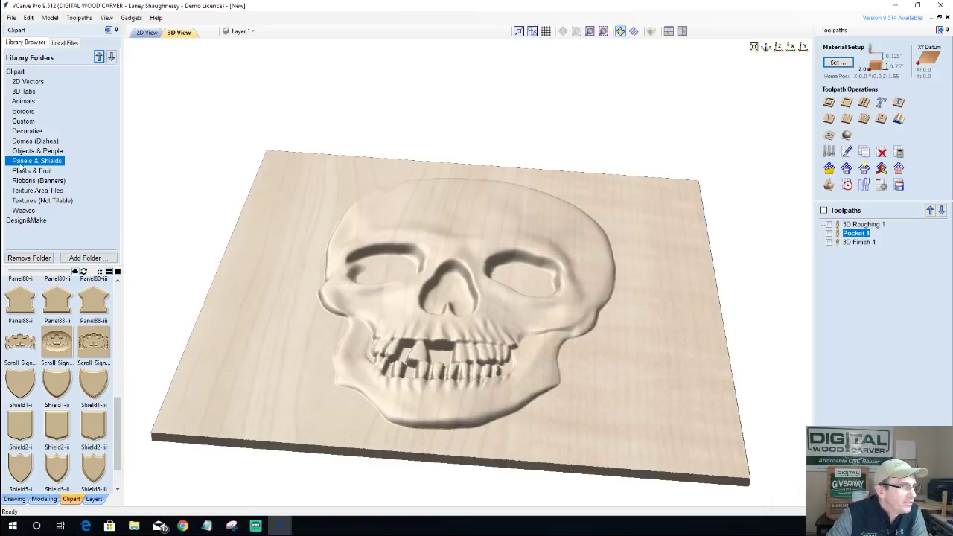
pyautogui.click(25, 171)
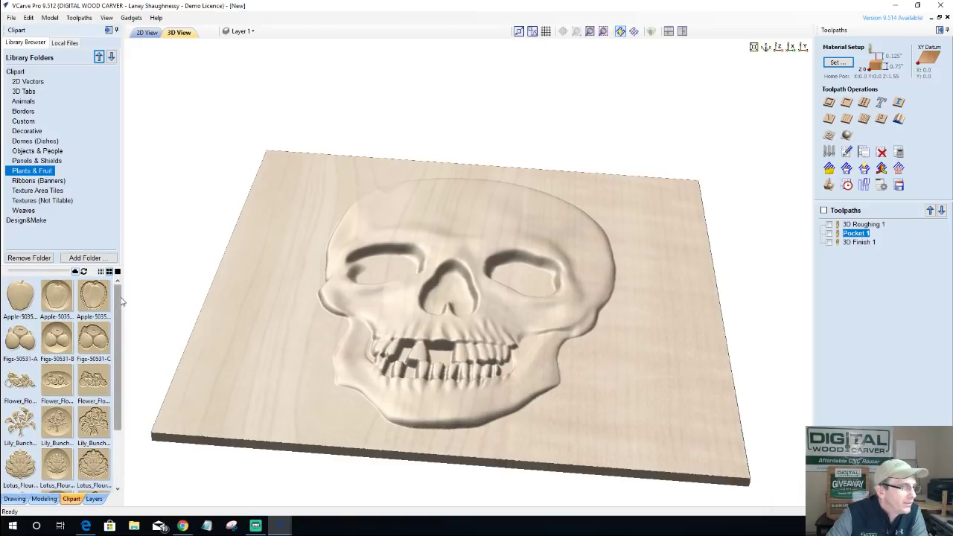
pyautogui.moveTo(122, 301); pyautogui.dragTo(122, 388)
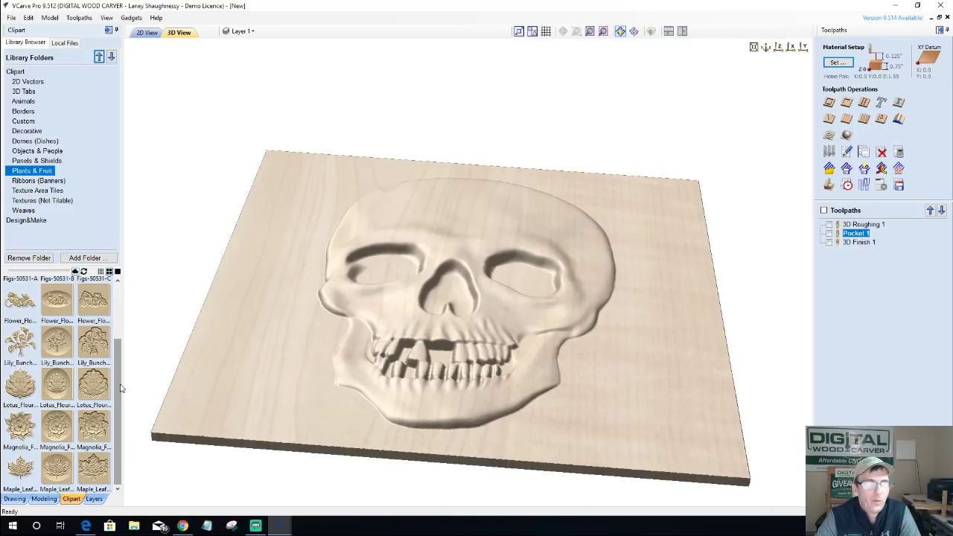
pyautogui.click(46, 501)
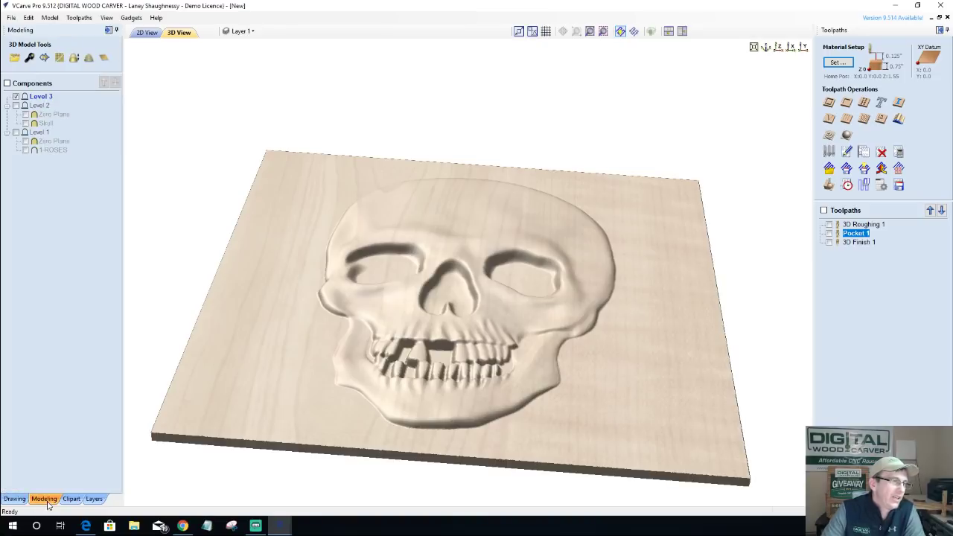
# Hide the skull's level, show Level 1, and reset the previewed skull carving.
pyautogui.click(15, 97)
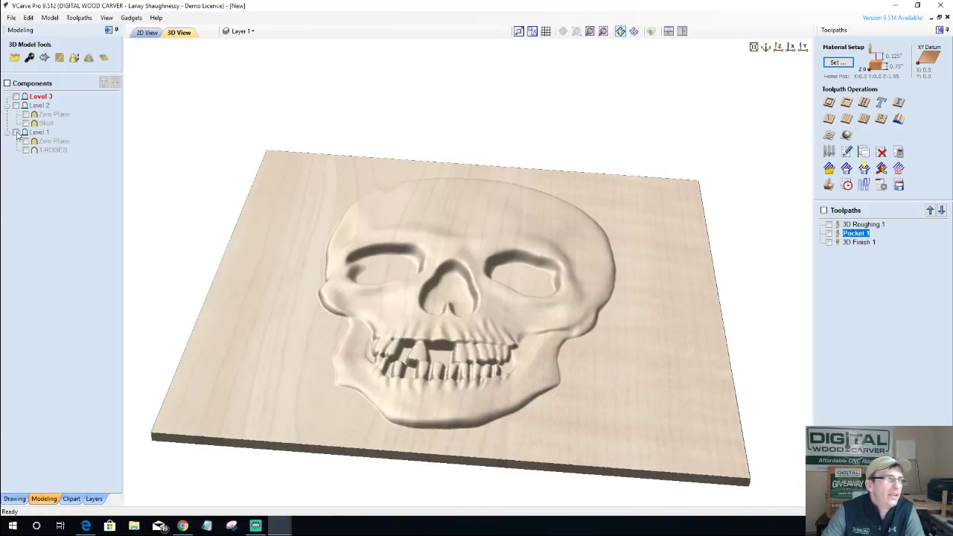
pyautogui.click(17, 133)
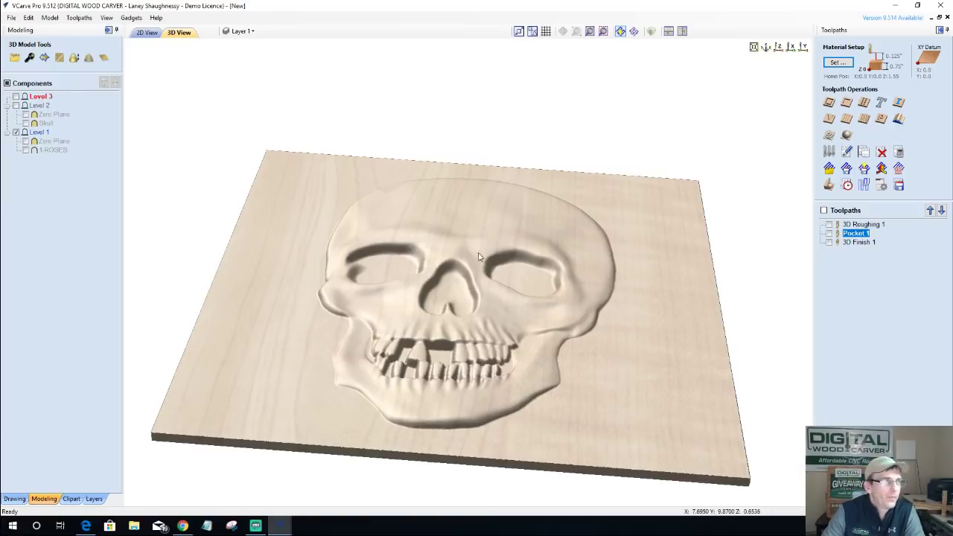
pyautogui.moveTo(479, 257); pyautogui.dragTo(570, 298)
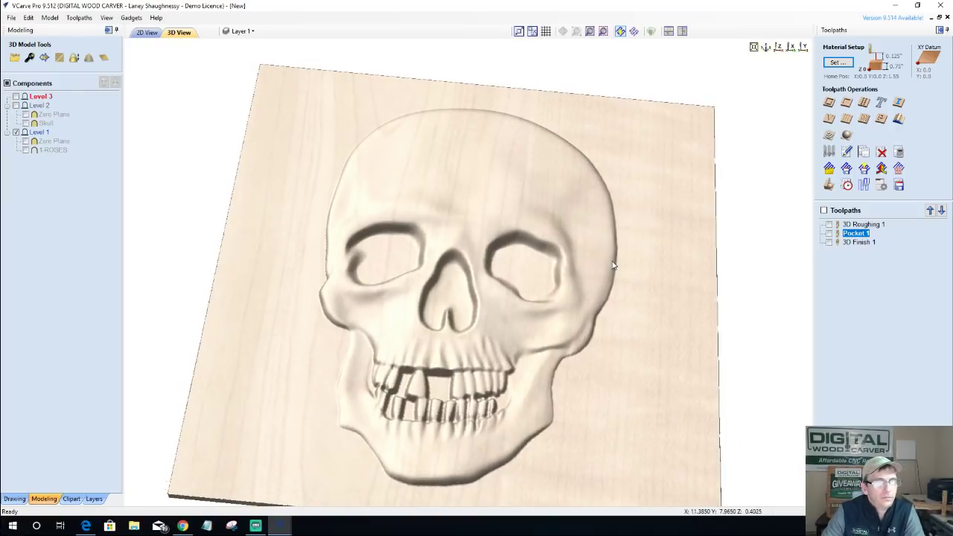
pyautogui.click(829, 185)
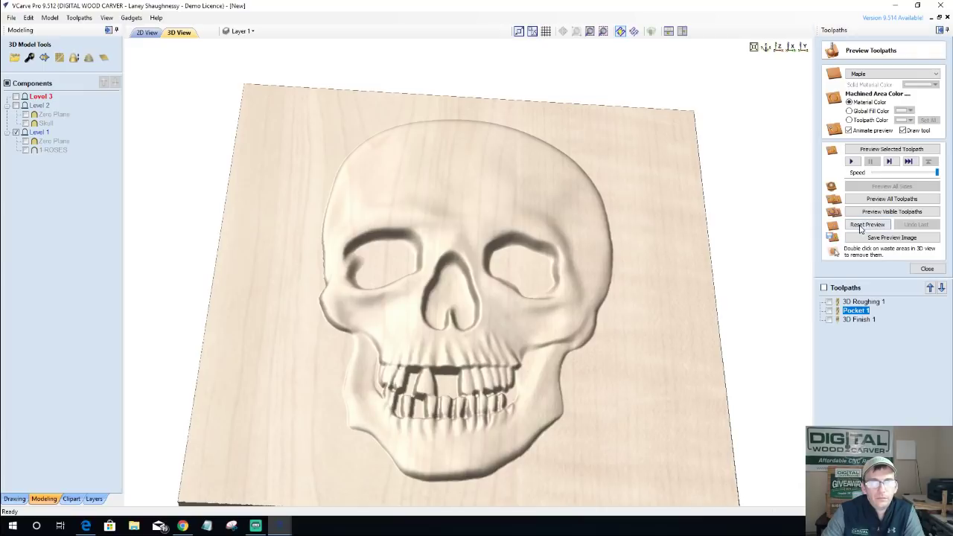
pyautogui.click(867, 225)
pyautogui.click(927, 269)
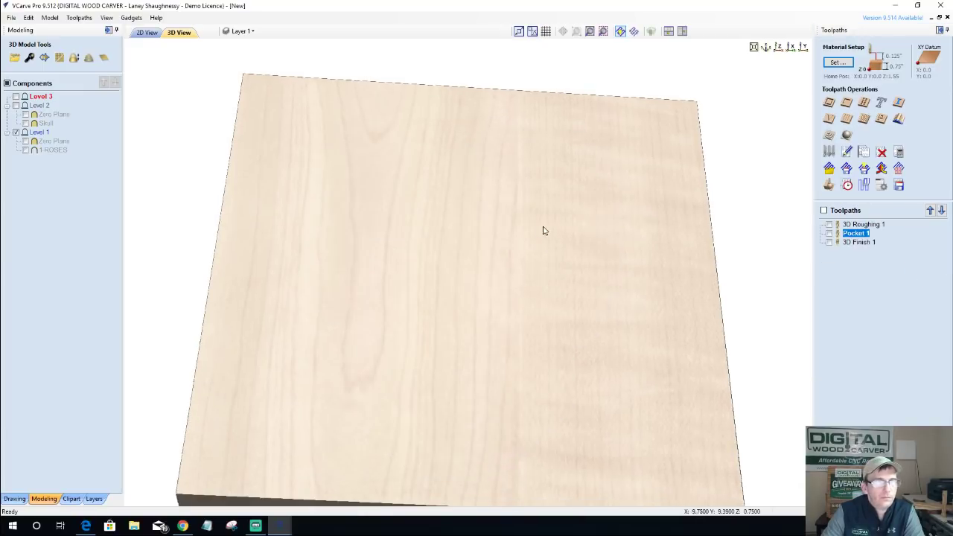
# Make the Zero Plane and 1-ROSES model visible and view the roses relief.
pyautogui.click(26, 150)
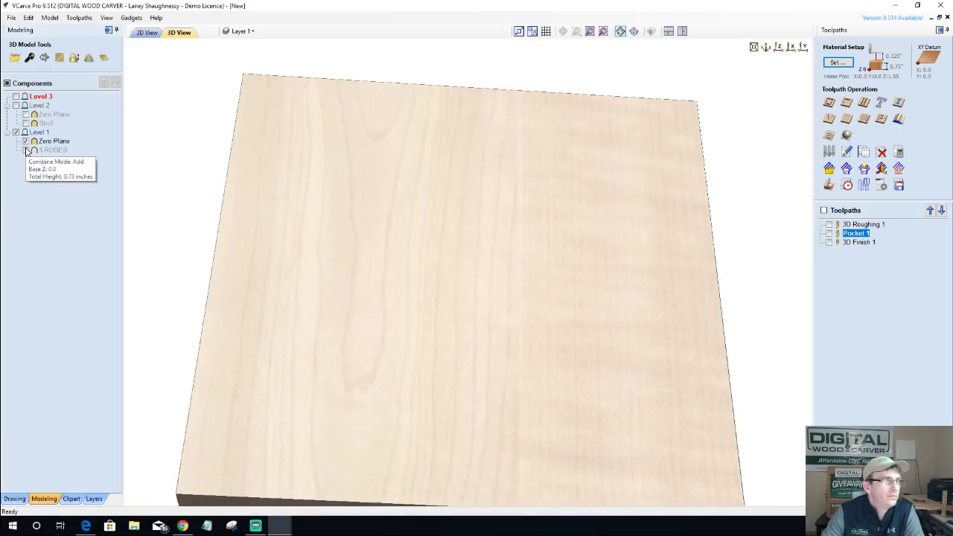
pyautogui.click(26, 150)
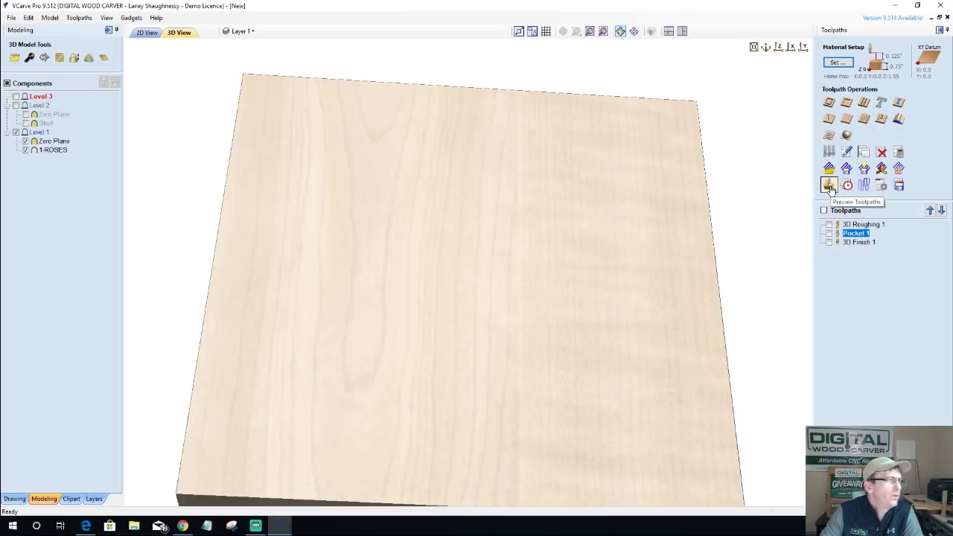
pyautogui.click(830, 186)
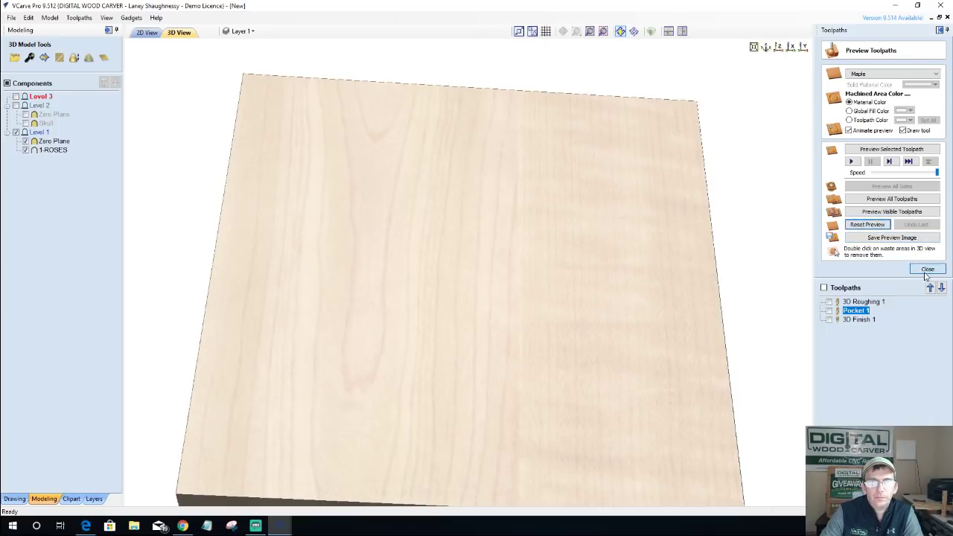
pyautogui.click(927, 269)
pyautogui.moveTo(641, 406); pyautogui.dragTo(608, 381)
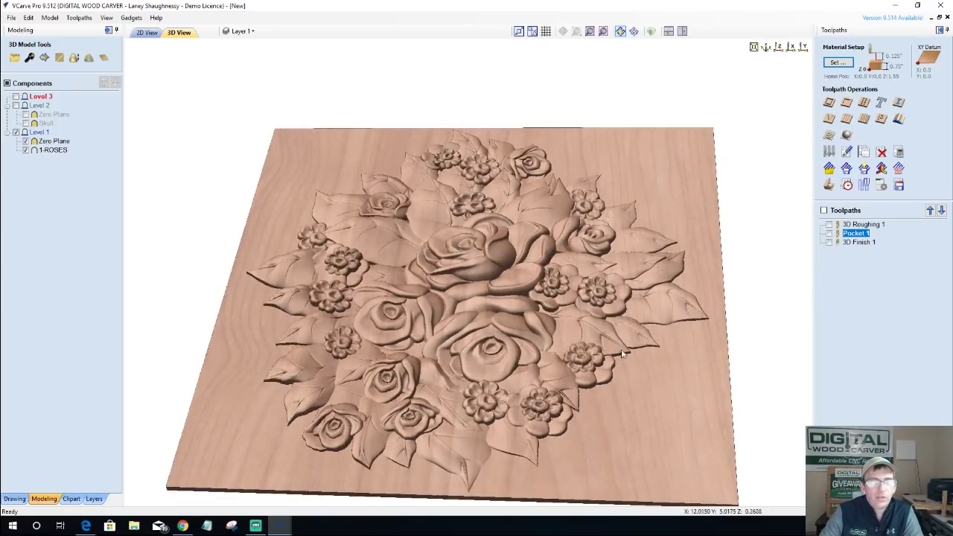
# Start a 3D Roughing 2 toolpath limited to the Model Boundary, viewing the roses in 2D.
pyautogui.click(832, 135)
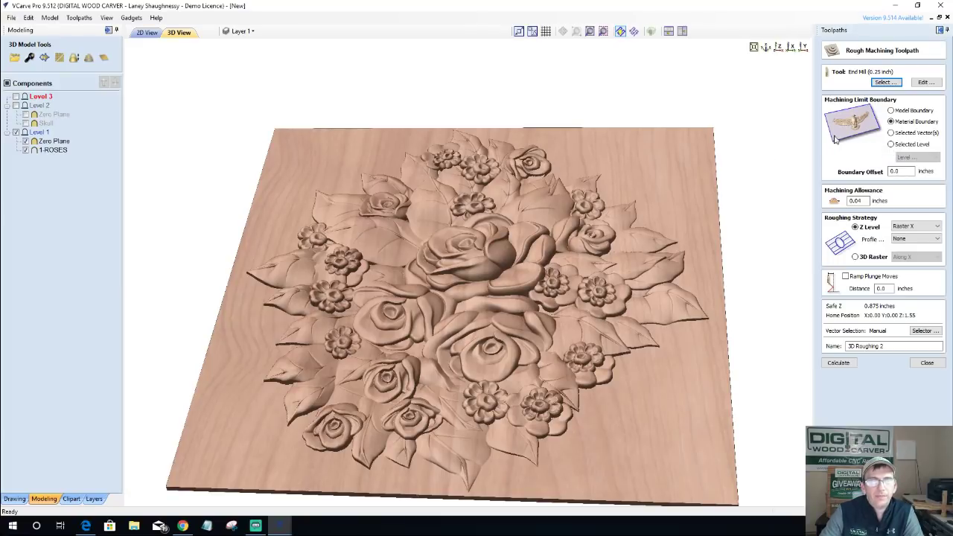
pyautogui.click(892, 111)
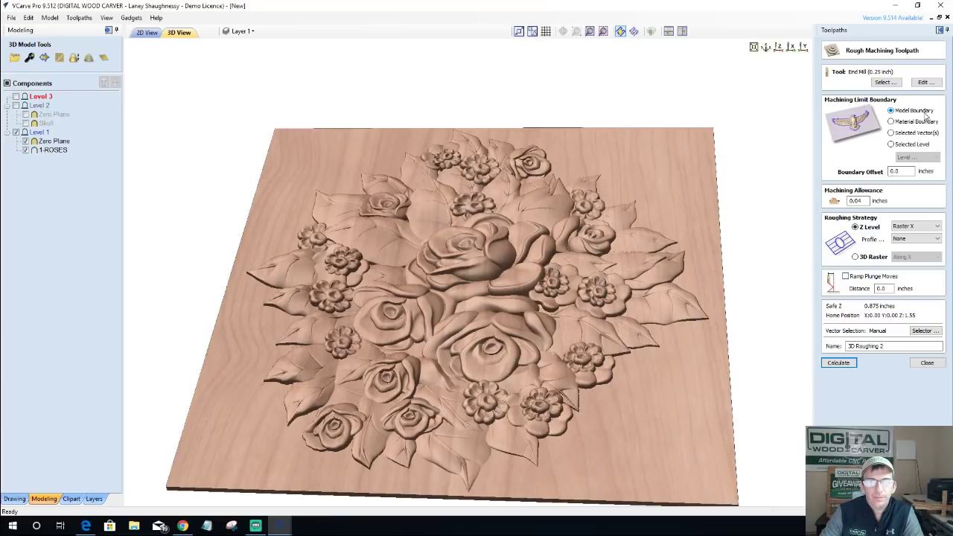
pyautogui.click(146, 32)
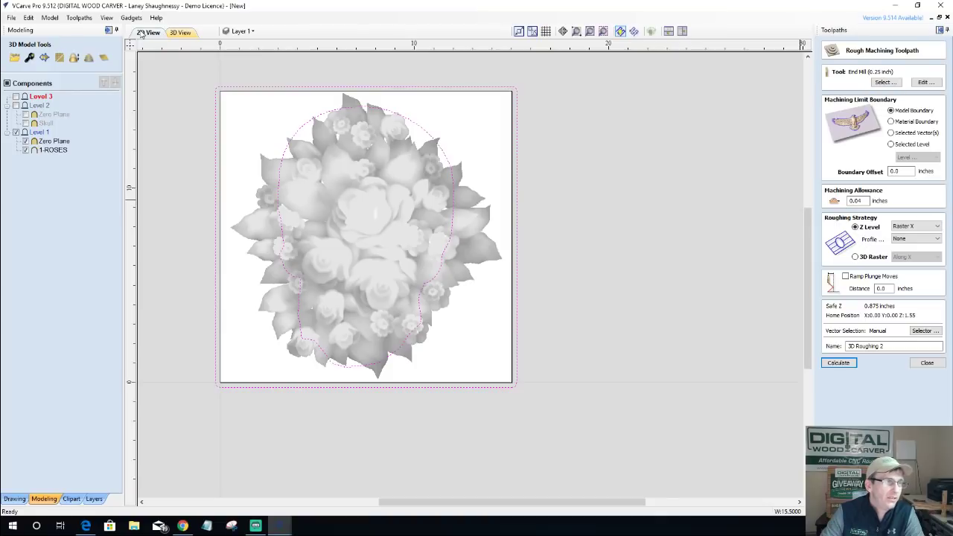
# Trace a vector boundary around the 1-ROSES component's leafy edge, then close the 3D Roughing form.
pyautogui.click(289, 141)
pyautogui.click(282, 149)
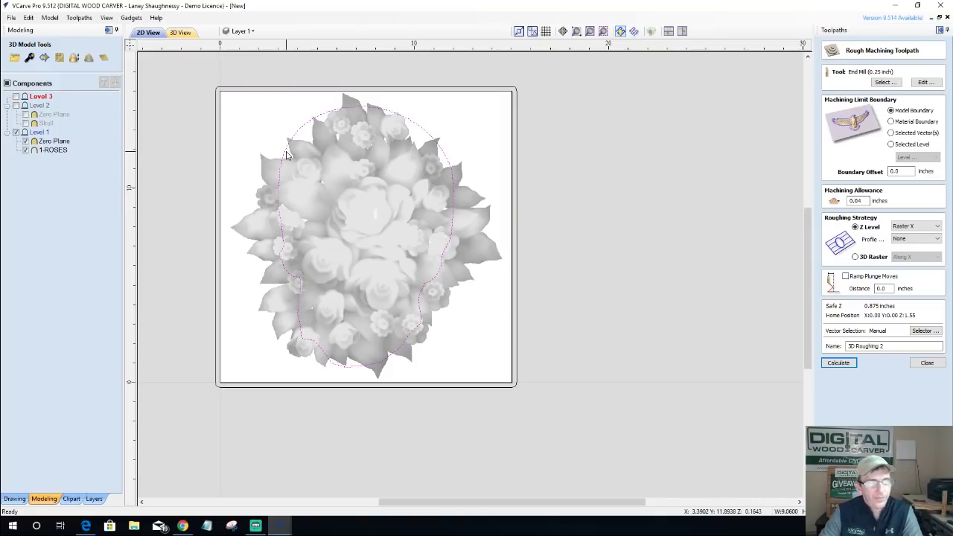
pyautogui.click(354, 218)
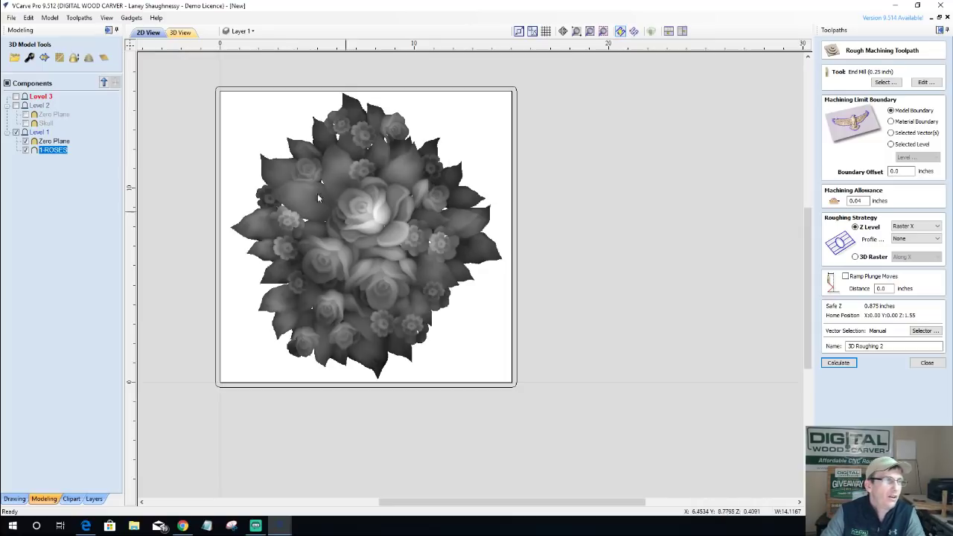
pyautogui.click(44, 58)
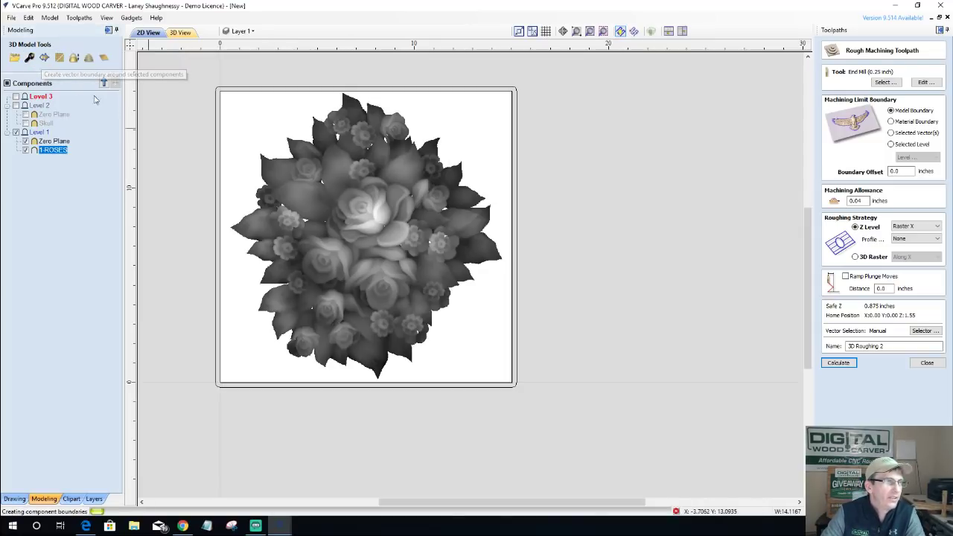
pyautogui.click(290, 154)
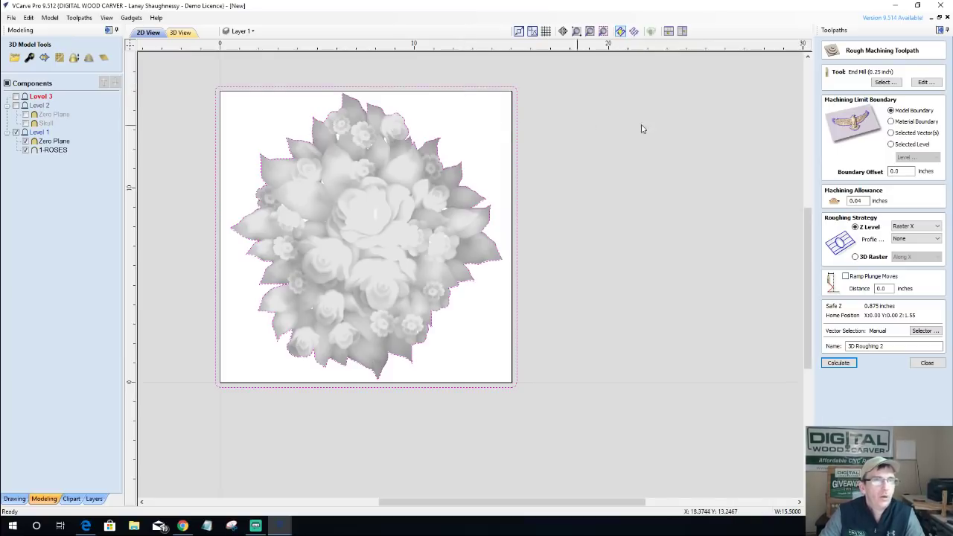
pyautogui.click(927, 363)
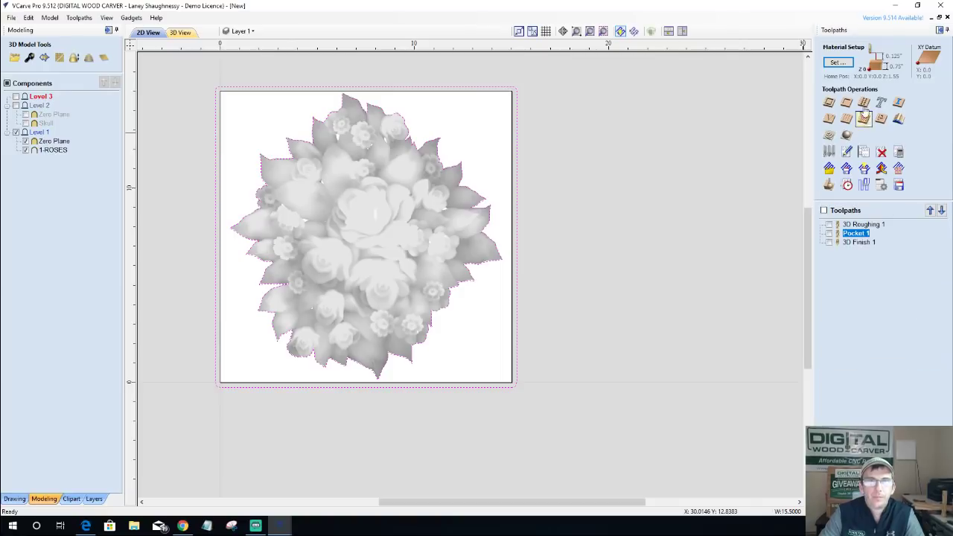
# Confirm the material setup unchanged and begin a new Pocket 2 toolpath.
pyautogui.click(846, 65)
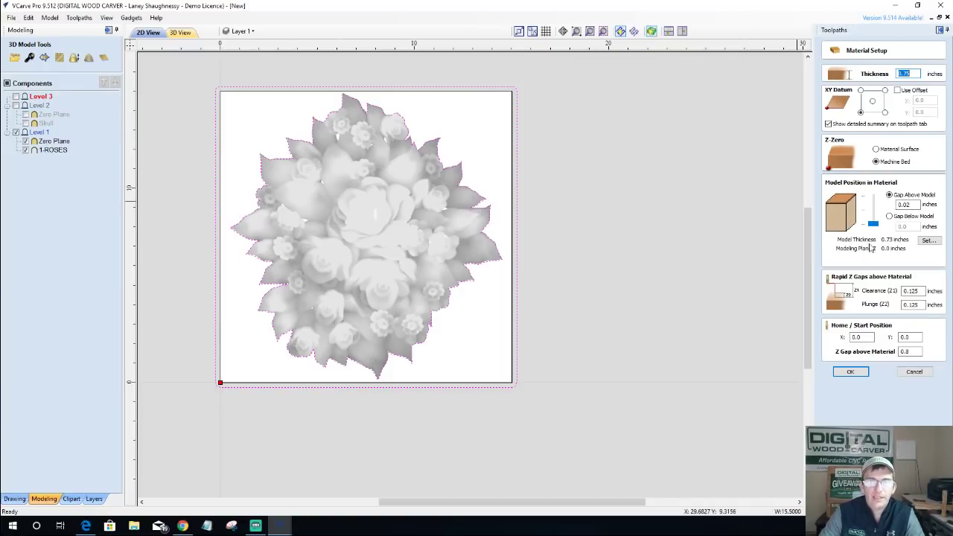
pyautogui.click(848, 375)
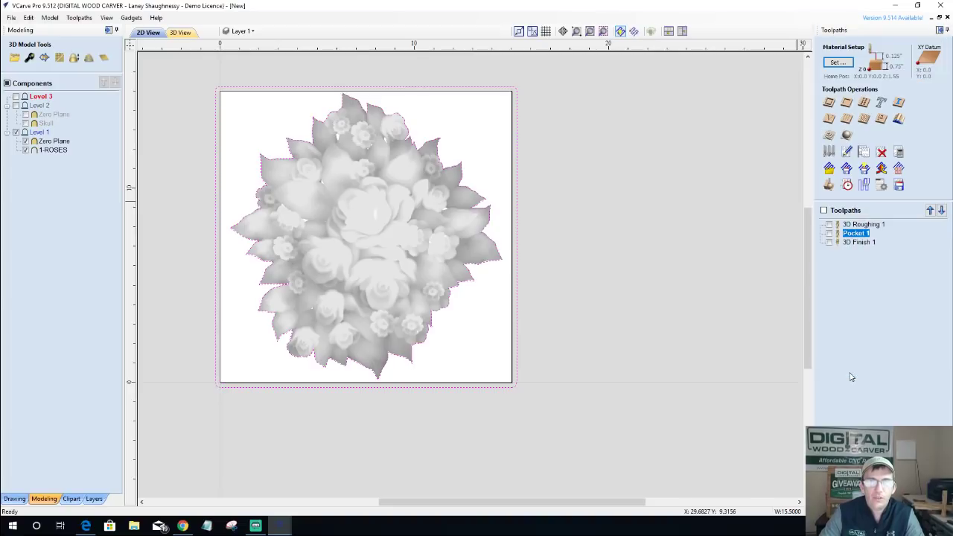
pyautogui.click(847, 102)
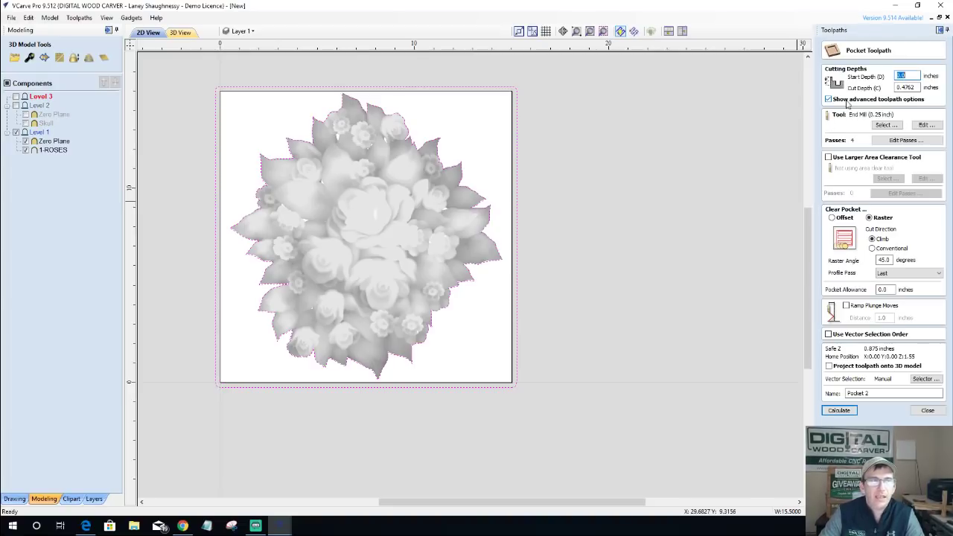
# Switch to the 3D view and enter 1.164 as the pocket cut depth.
pyautogui.click(190, 33)
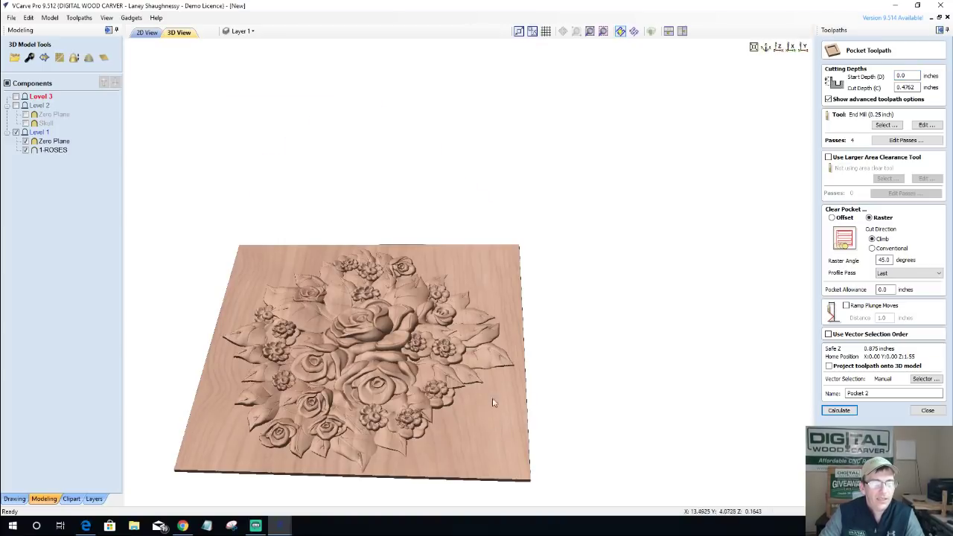
pyautogui.scroll(2, 522, 261)
pyautogui.scroll(-1, 521, 261)
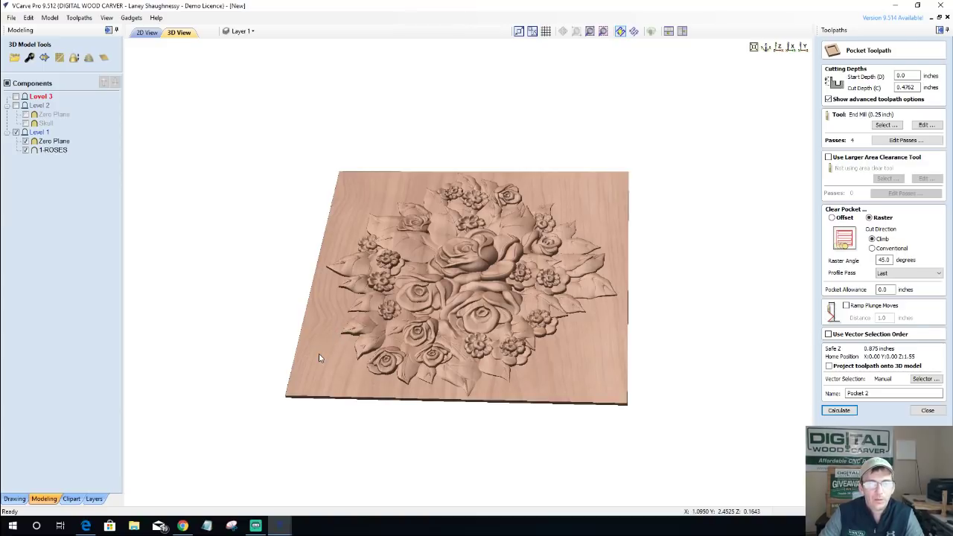
pyautogui.doubleClick(905, 87)
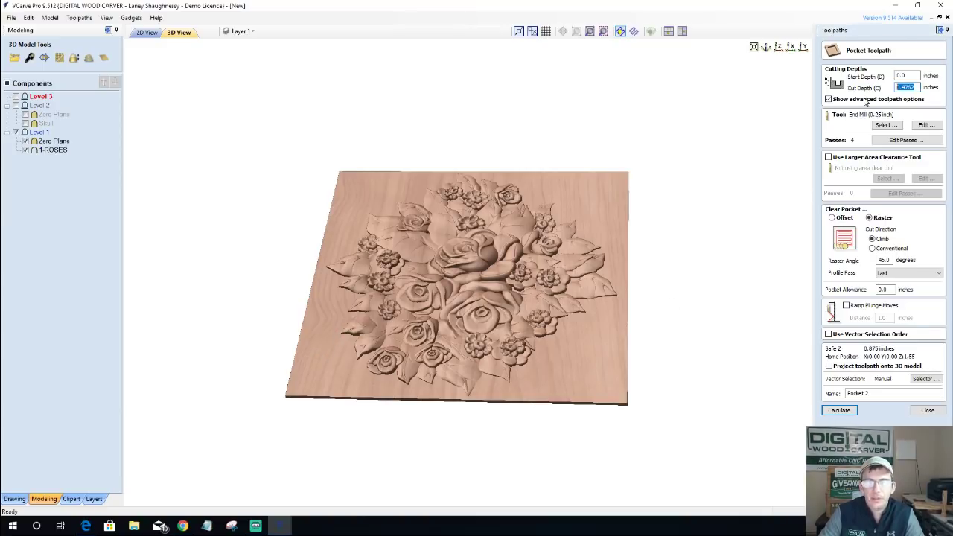
pyautogui.write('1')
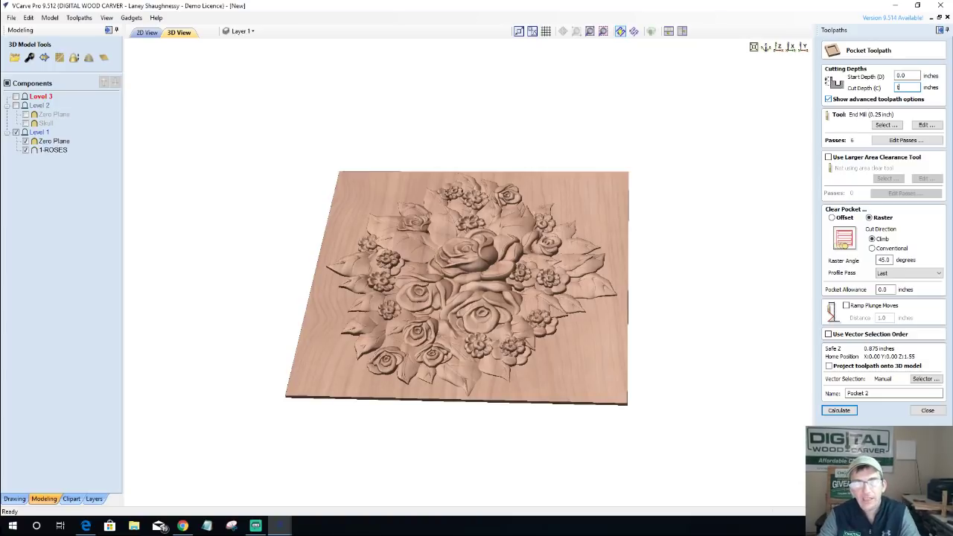
pyautogui.write('.1')
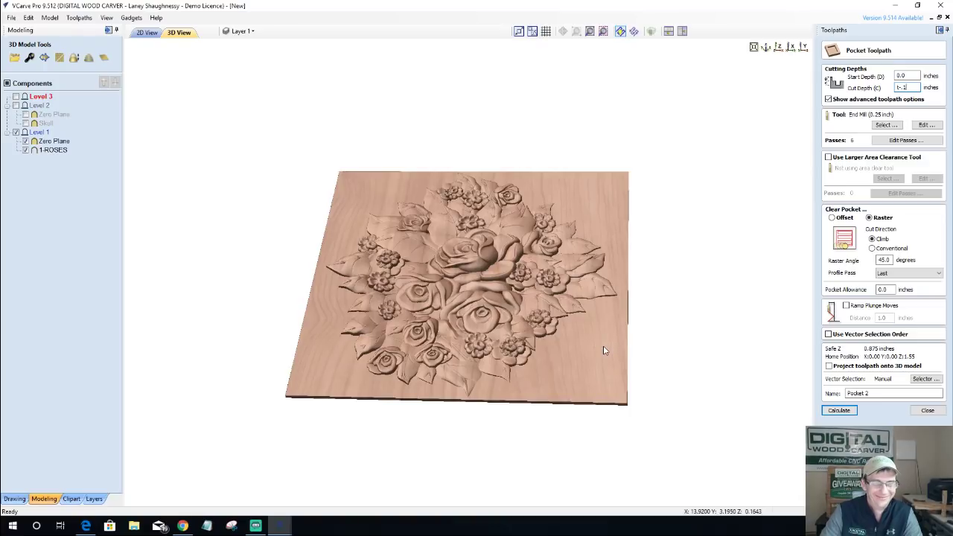
pyautogui.write('64')
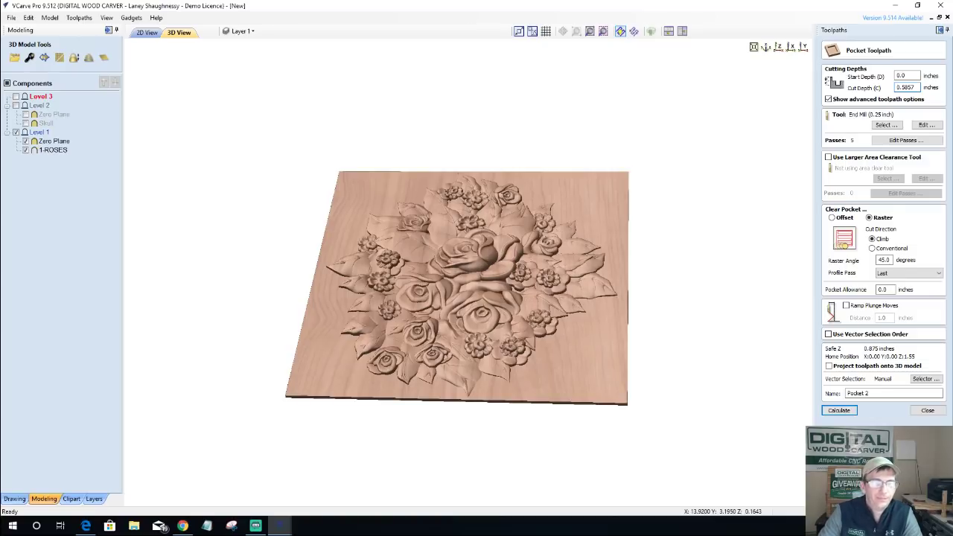
# Keep the 0.25-inch end mill settings and calculate the Pocket 2 toolpath.
pyautogui.moveTo(394, 408); pyautogui.dragTo(414, 365)
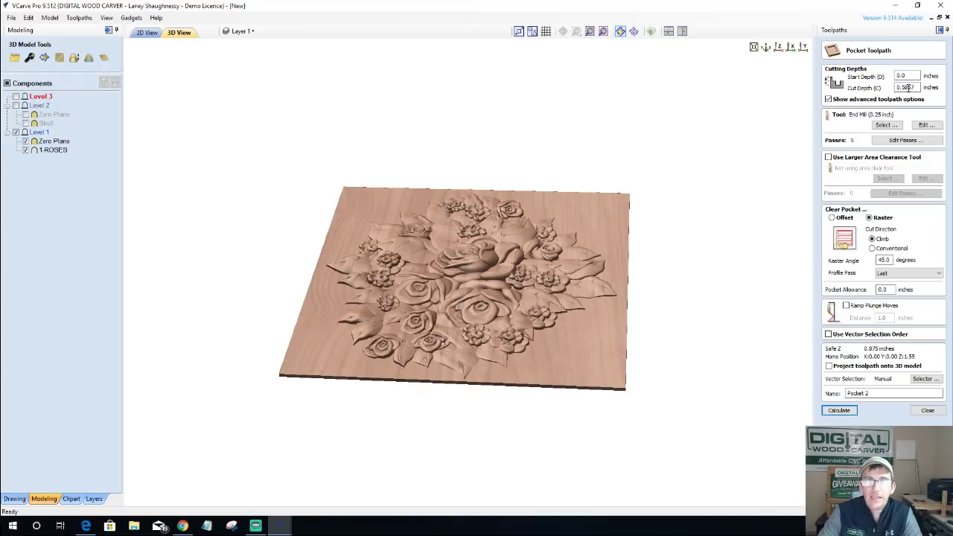
pyautogui.moveTo(550, 343); pyautogui.dragTo(517, 270)
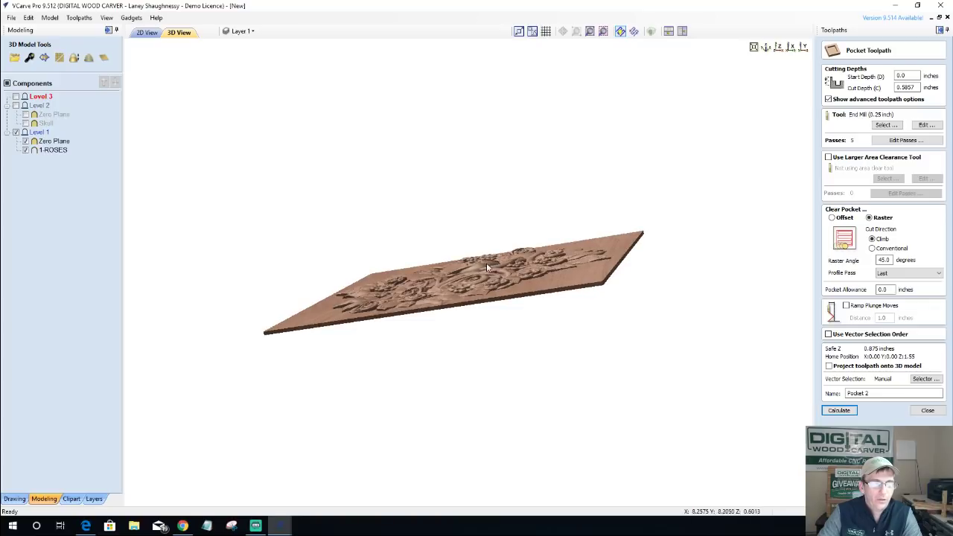
pyautogui.moveTo(517, 298); pyautogui.dragTo(492, 342)
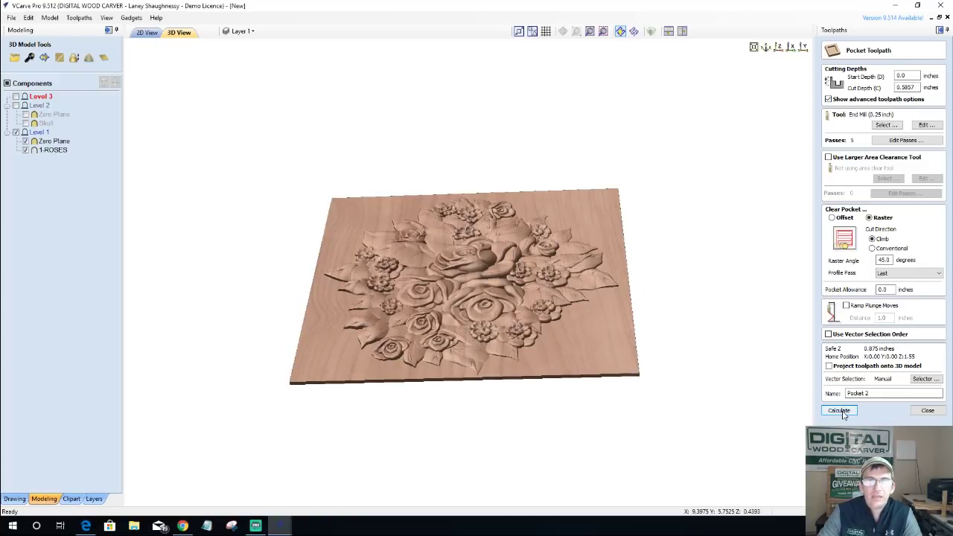
pyautogui.click(926, 126)
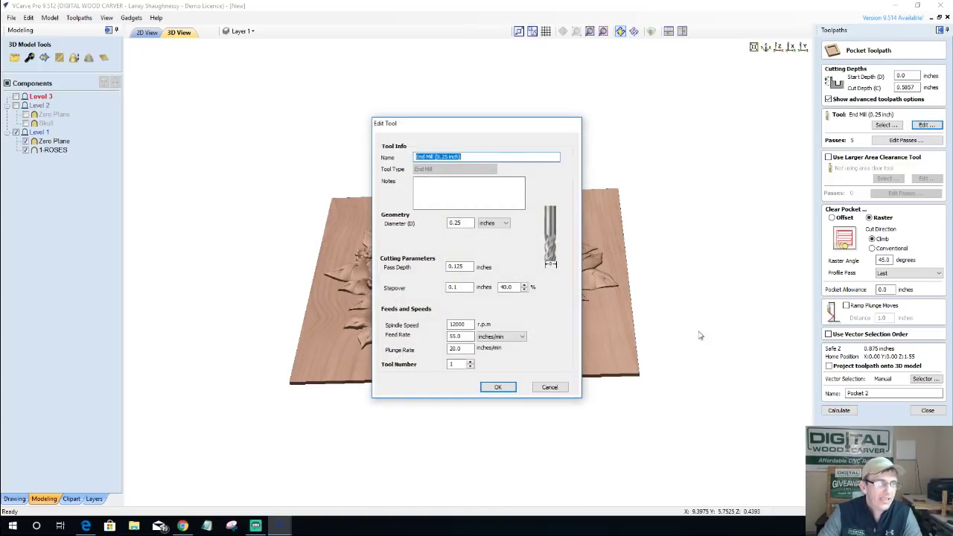
pyautogui.click(508, 393)
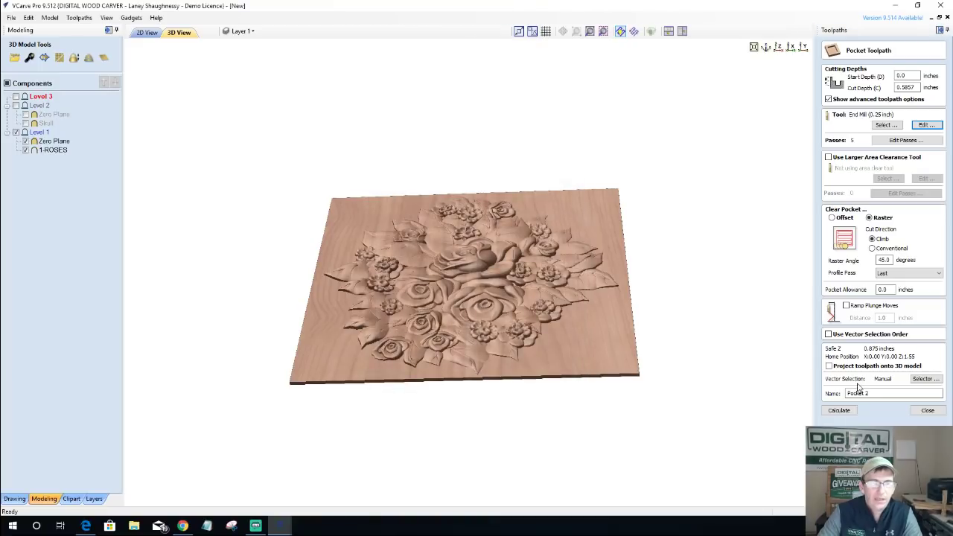
pyautogui.click(839, 411)
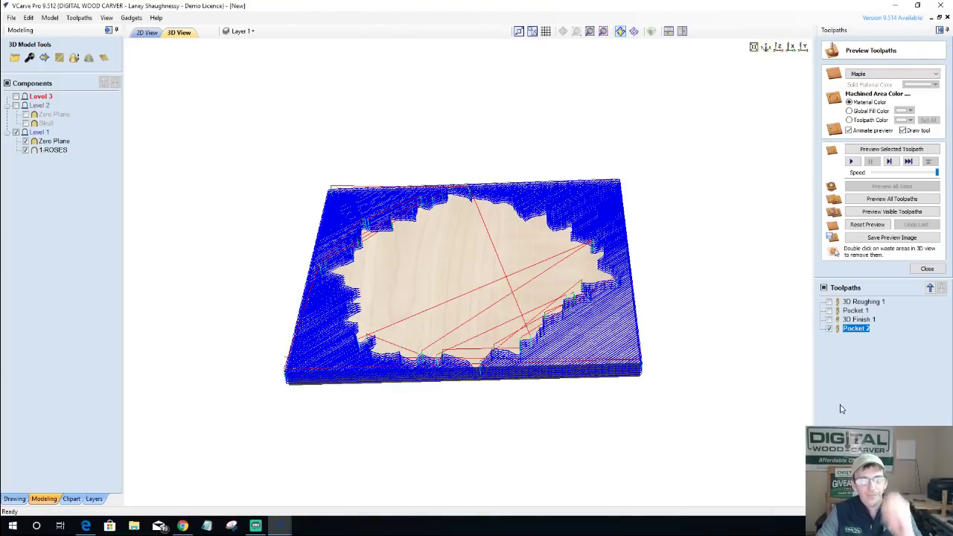
# Untick the Pocket 2 preview and reopen the 3D Roughing 1 rough machining form.
pyautogui.moveTo(479, 319); pyautogui.dragTo(557, 328)
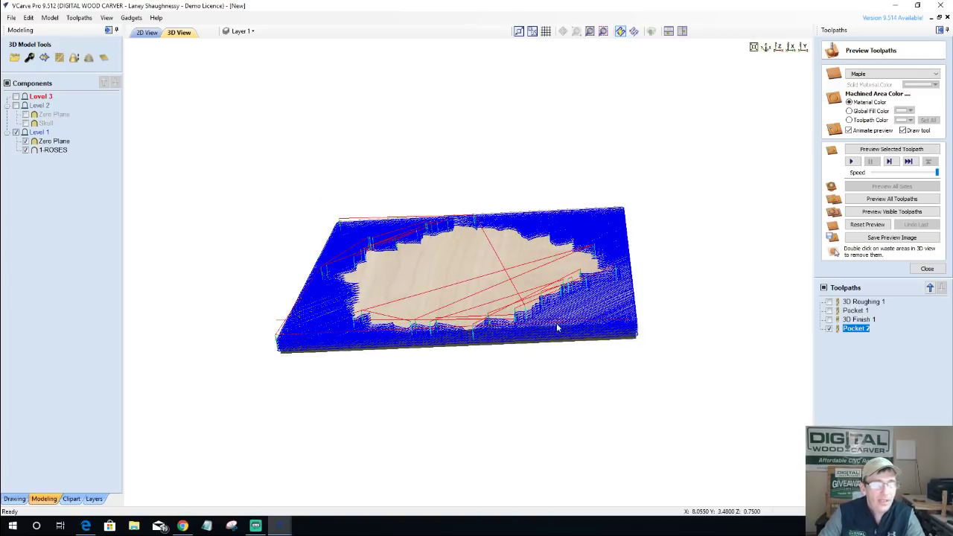
pyautogui.click(830, 329)
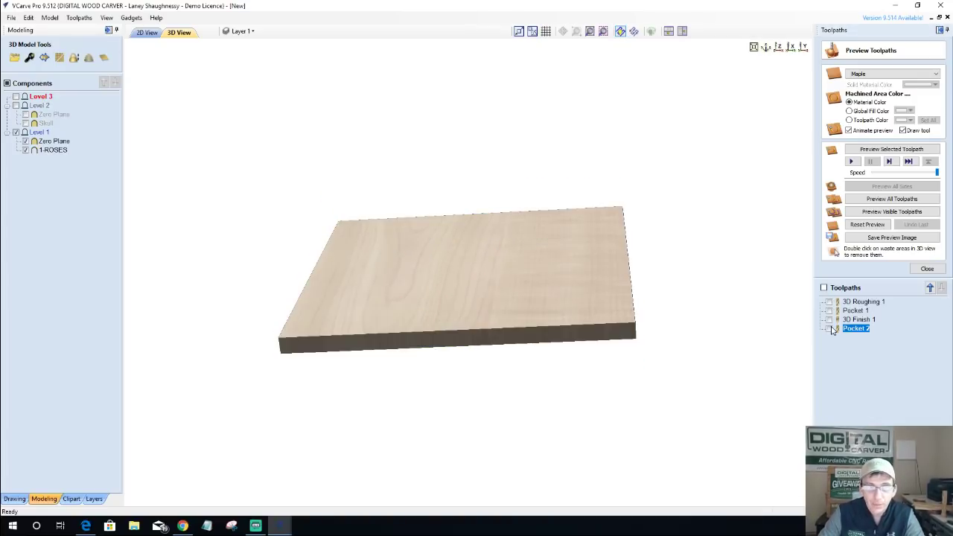
pyautogui.moveTo(449, 279); pyautogui.dragTo(511, 308)
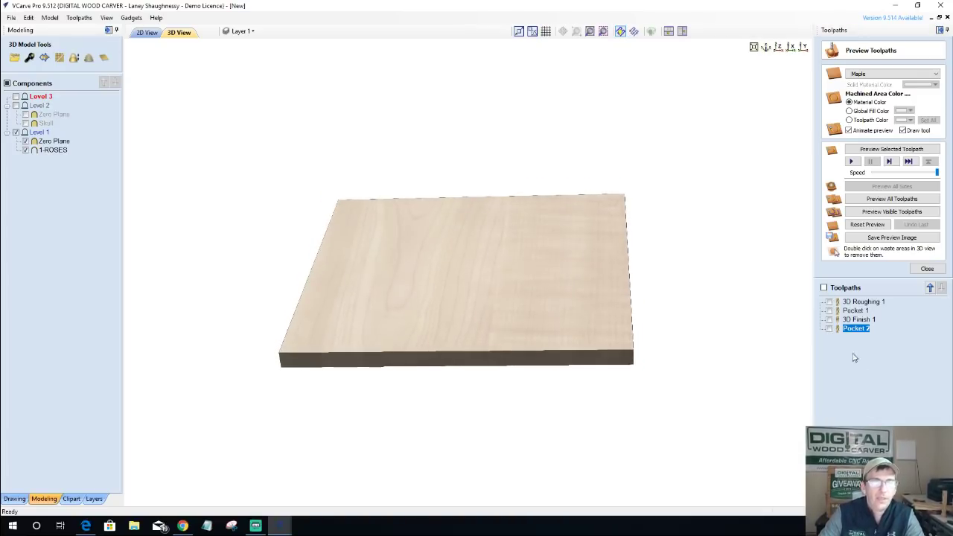
pyautogui.doubleClick(862, 301)
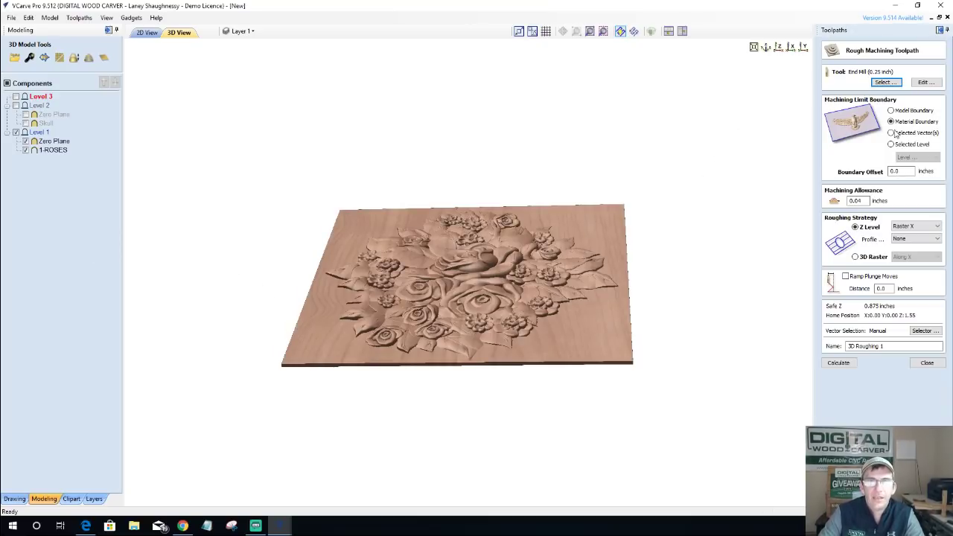
# Recalculate 3D Roughing 1 limited to Model Boundary, then reopen it with the 2D View shown.
pyautogui.click(893, 111)
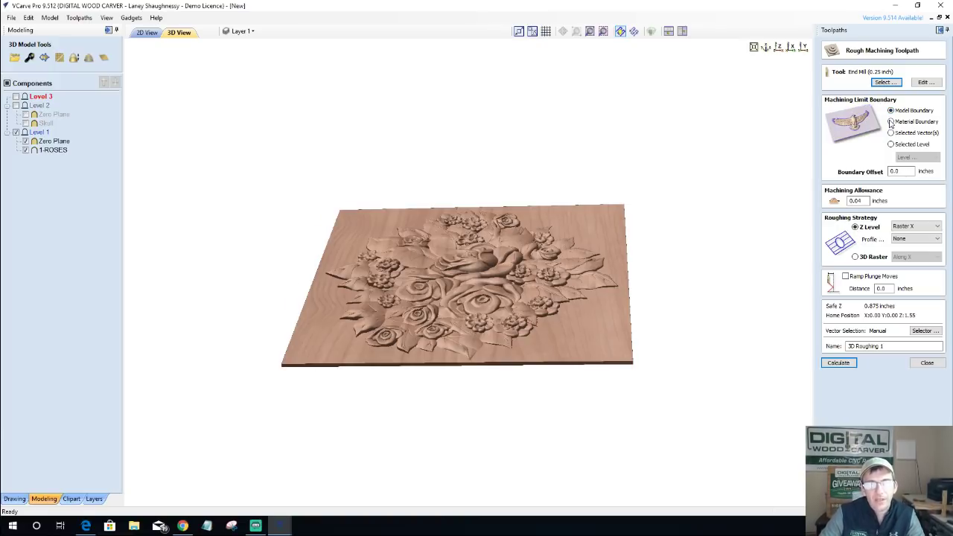
pyautogui.click(901, 172)
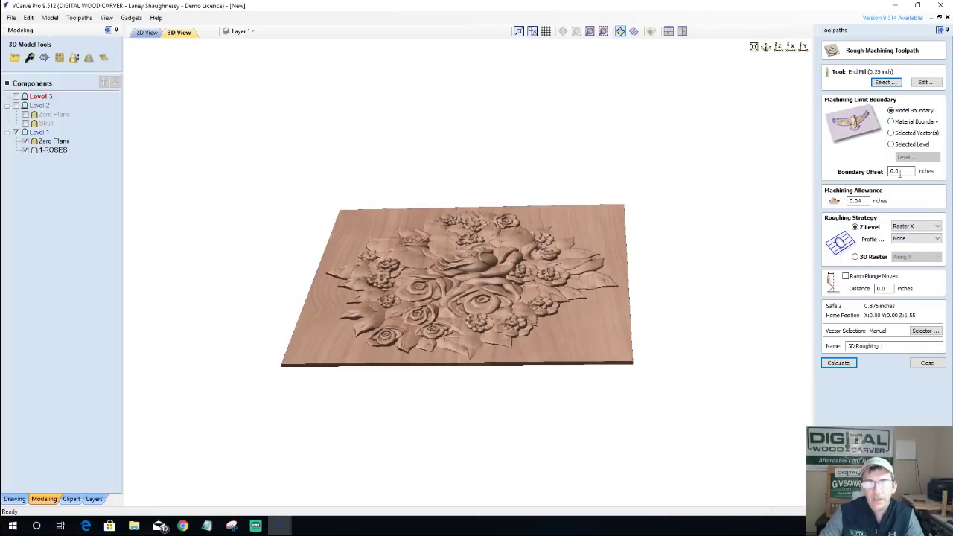
pyautogui.click(837, 363)
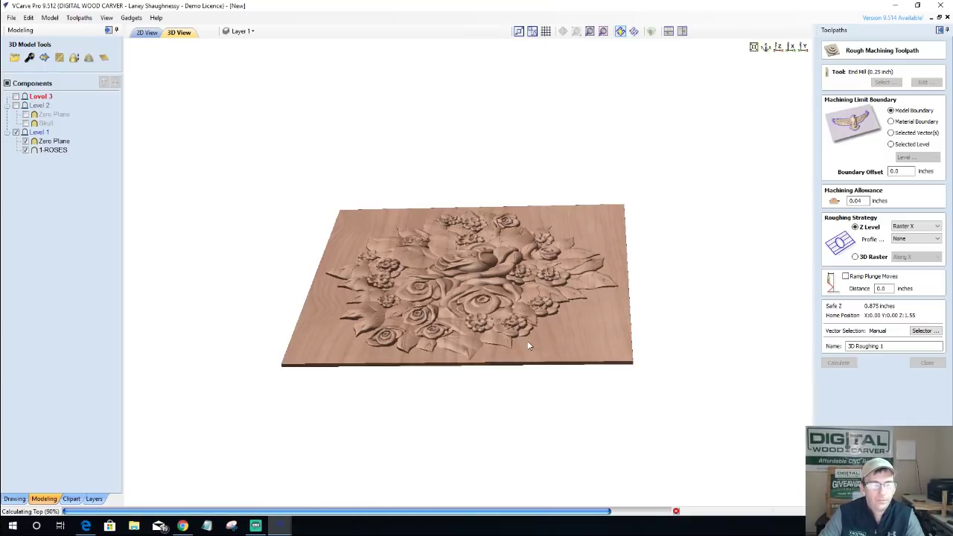
pyautogui.moveTo(523, 316); pyautogui.dragTo(522, 309)
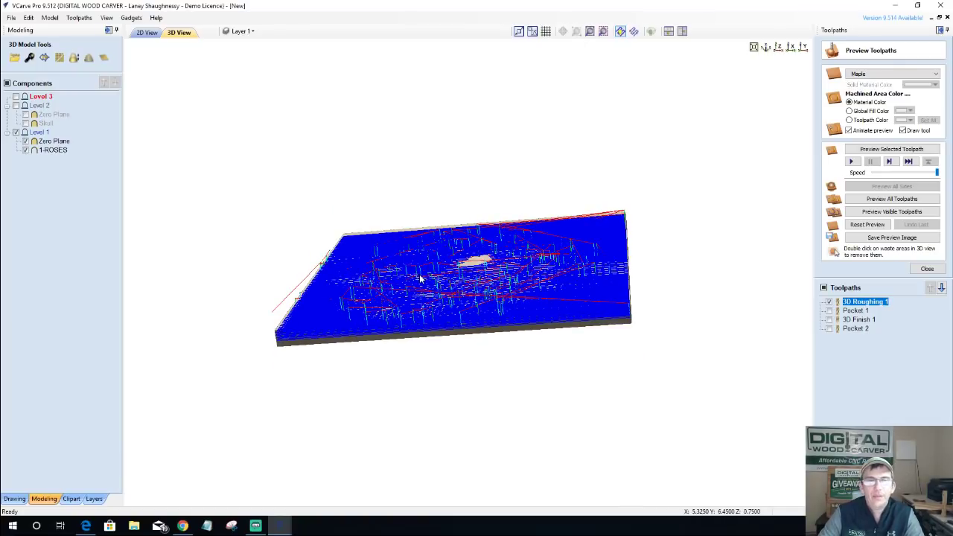
pyautogui.doubleClick(848, 307)
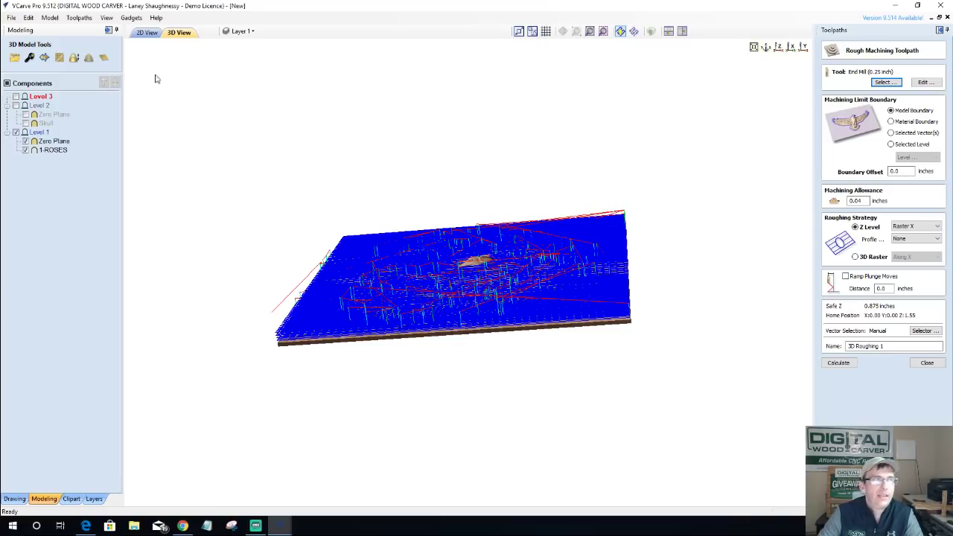
pyautogui.click(146, 33)
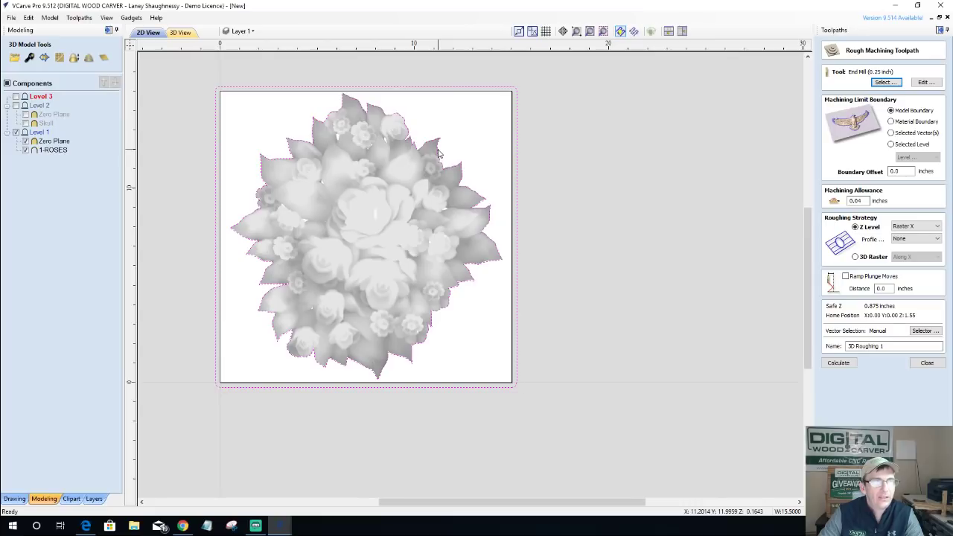
# Select the rose outline vector and recalculate 3D Roughing 1 with Selected Vector(s) as limit.
pyautogui.click(491, 90)
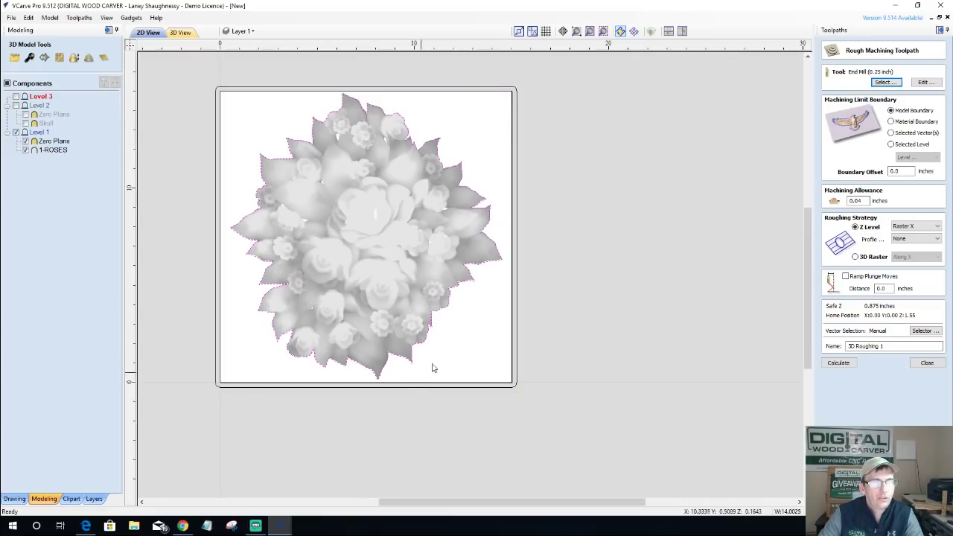
pyautogui.click(891, 133)
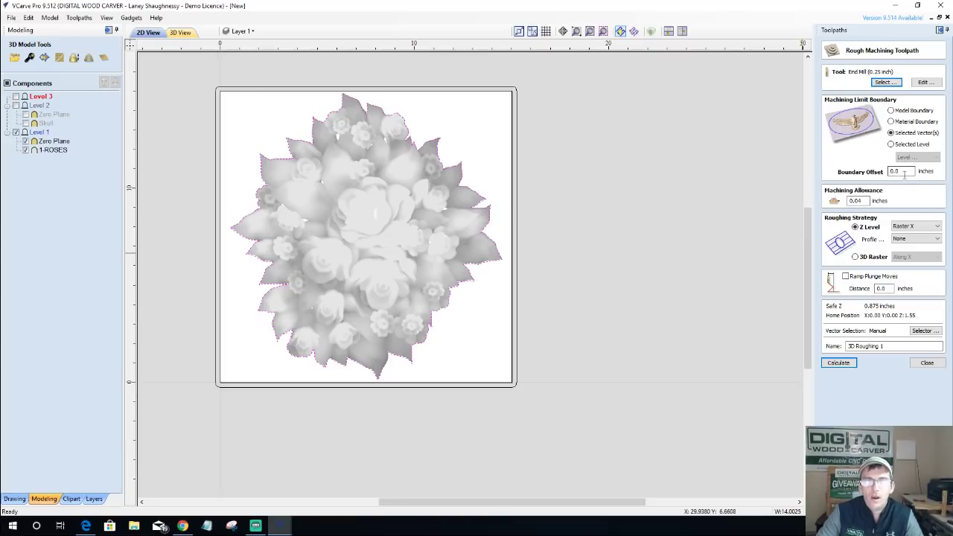
pyautogui.click(840, 365)
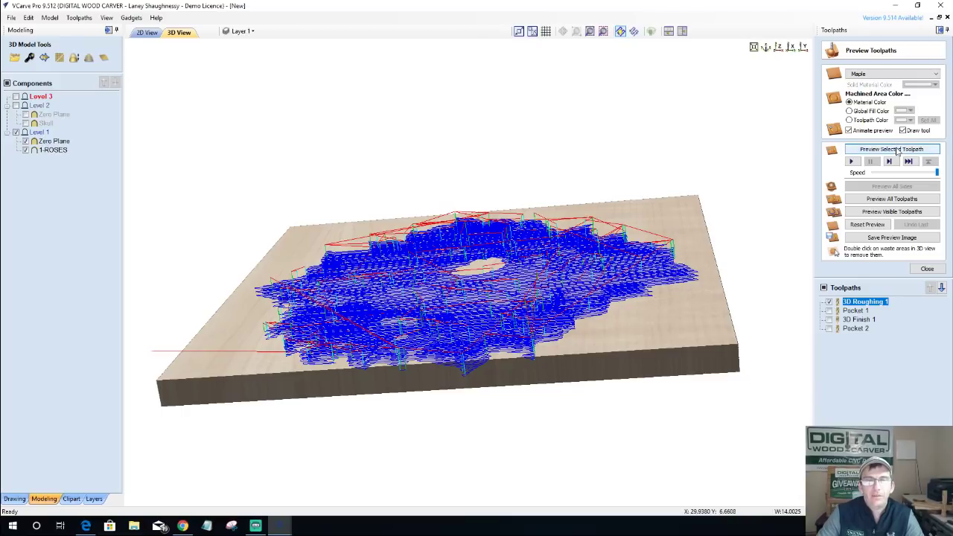
# Simulate 3D Roughing 1, then make Pocket 2 visible and simulate its cut too.
pyautogui.click(899, 150)
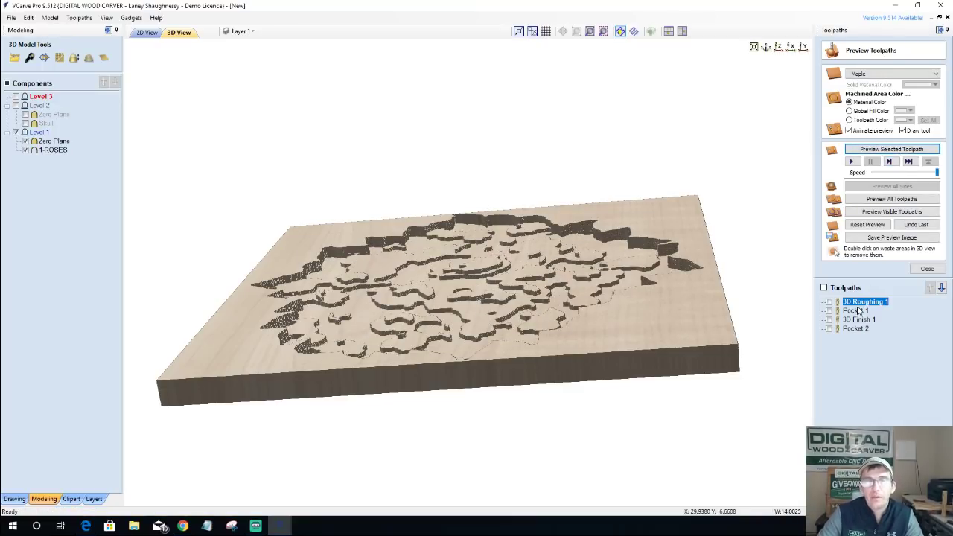
pyautogui.click(830, 328)
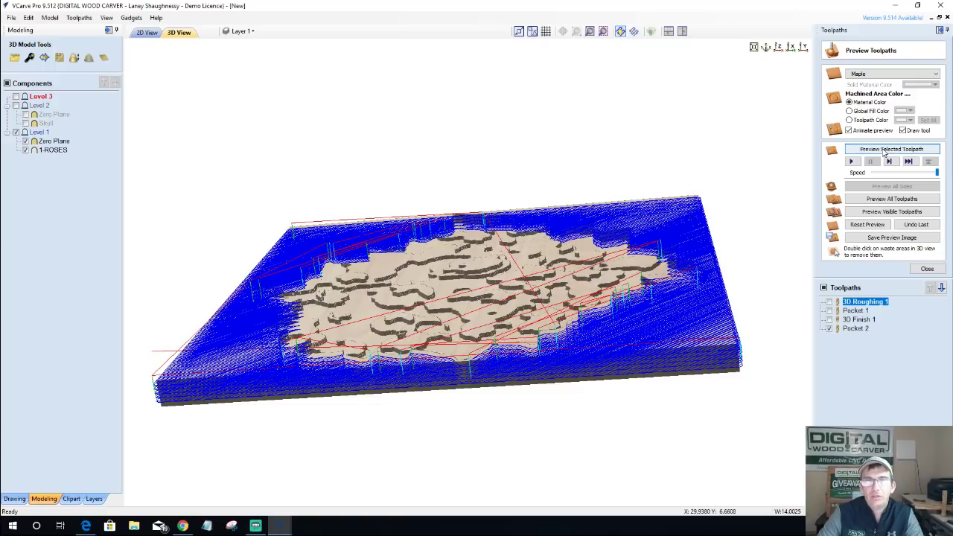
pyautogui.click(885, 150)
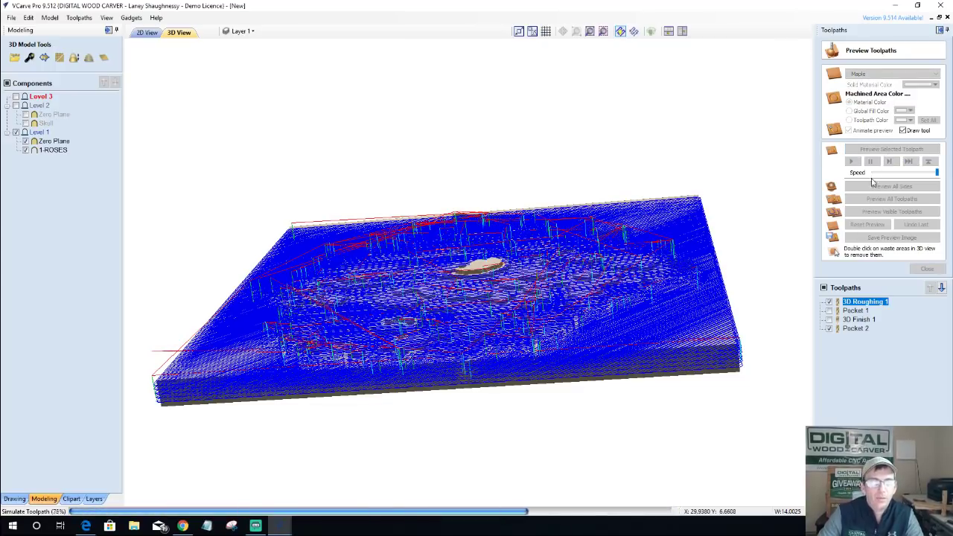
pyautogui.click(849, 330)
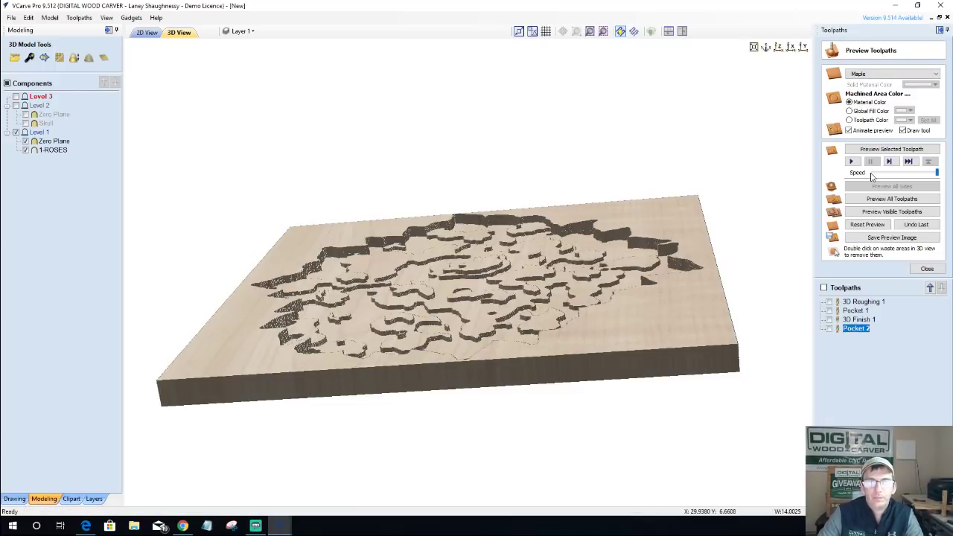
pyautogui.click(877, 151)
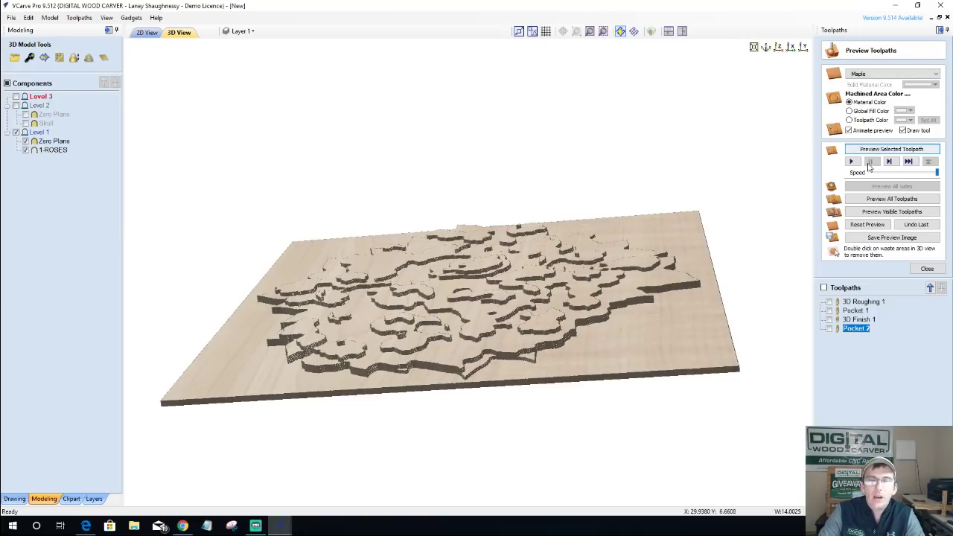
# In 3D Finish 1, select the rose outline, set boundary offset to 0, and recalculate.
pyautogui.doubleClick(853, 319)
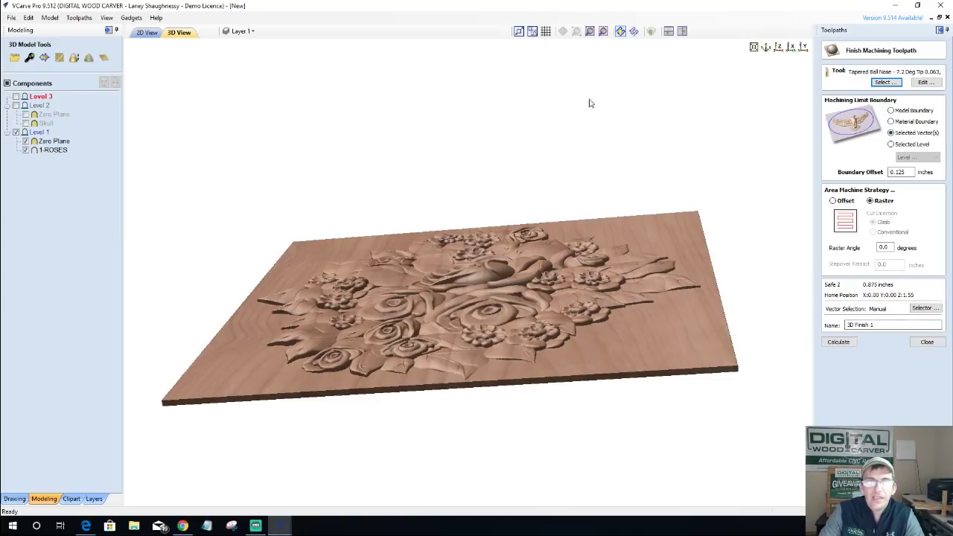
pyautogui.click(147, 32)
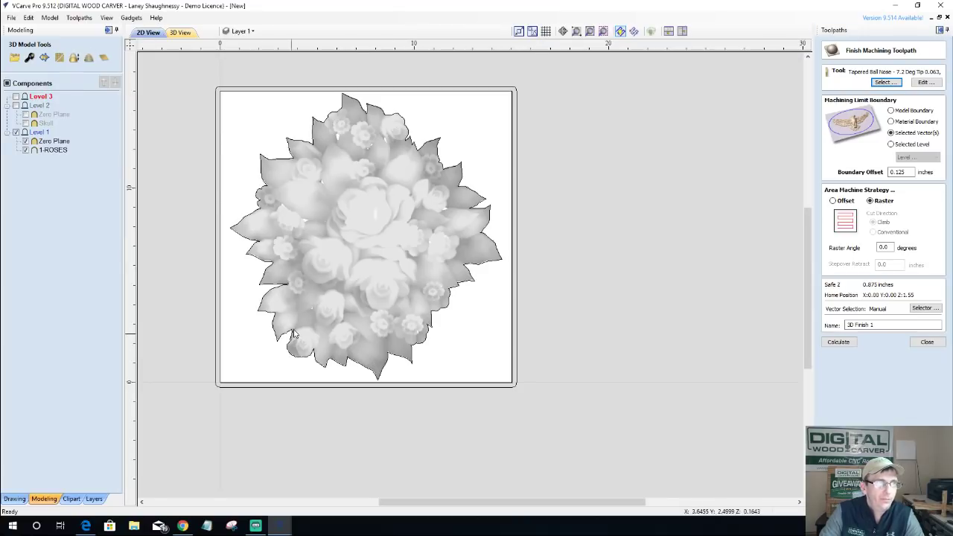
pyautogui.click(290, 157)
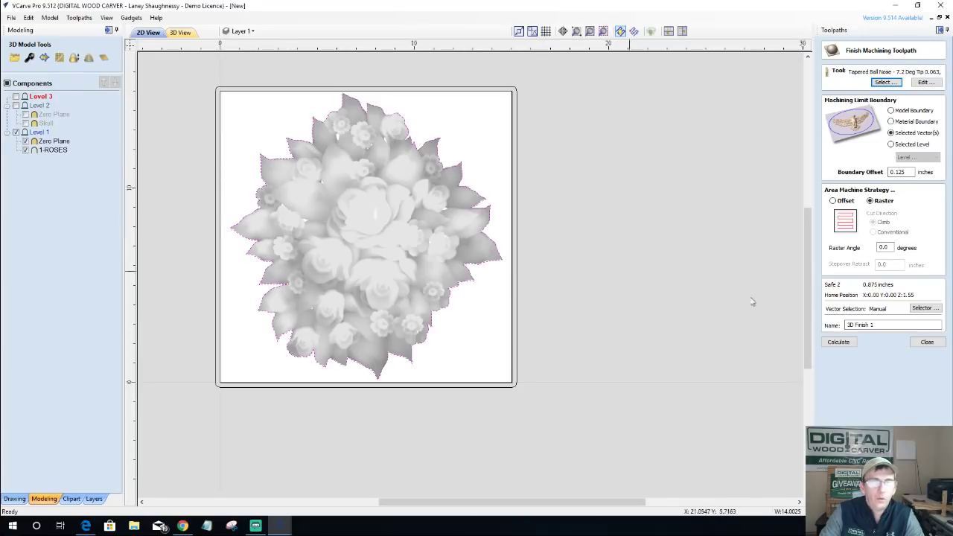
pyautogui.doubleClick(907, 170)
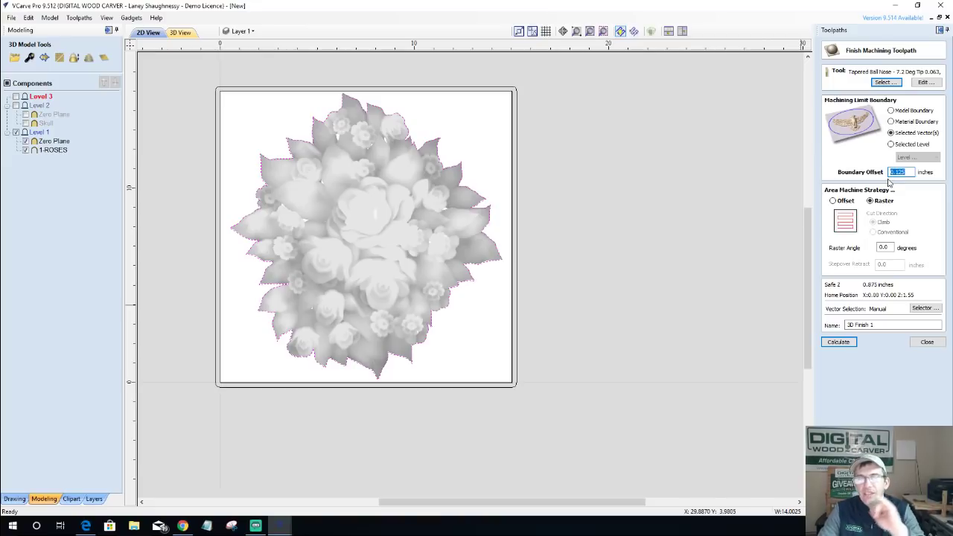
pyautogui.write('0')
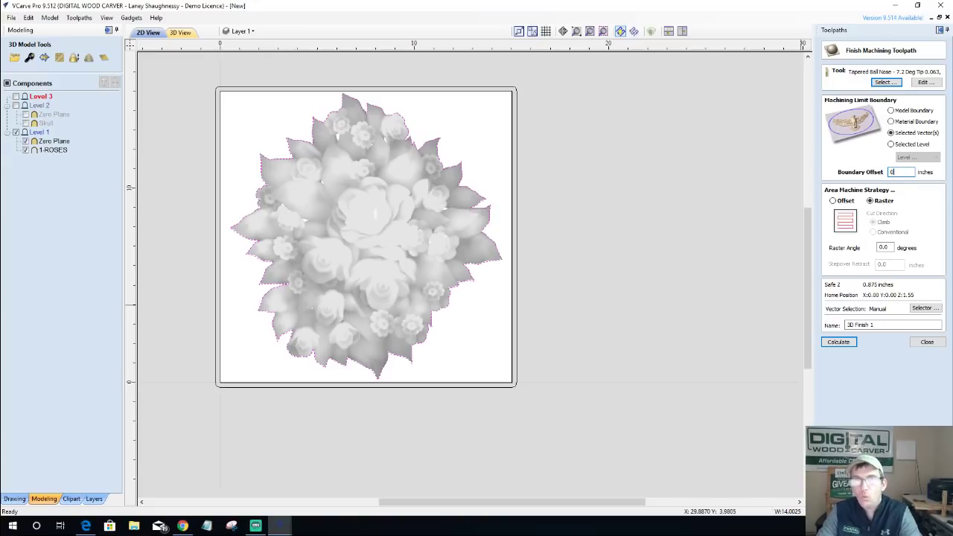
pyautogui.click(835, 344)
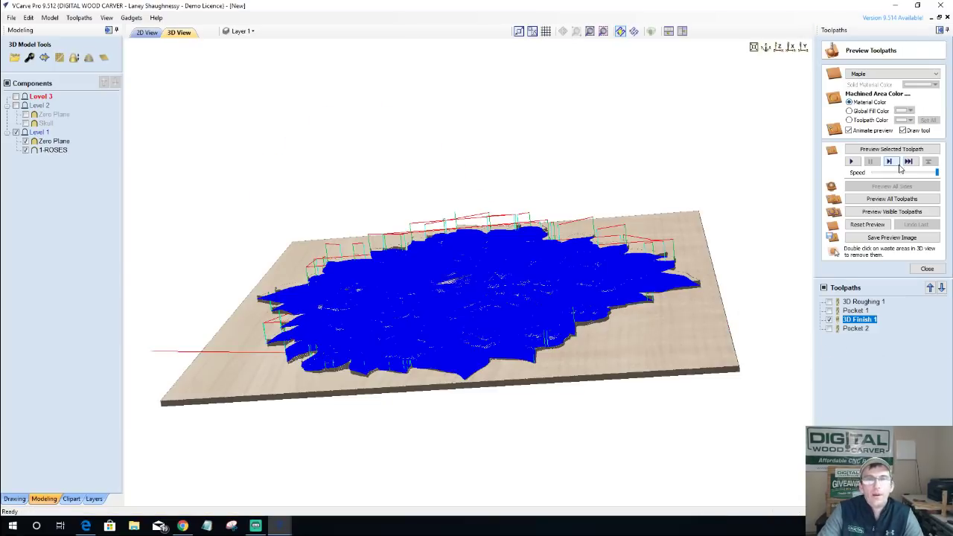
# Simulate 3D Finish 1 and zoom and orbit to inspect the carved roses and leaf edges.
pyautogui.click(894, 150)
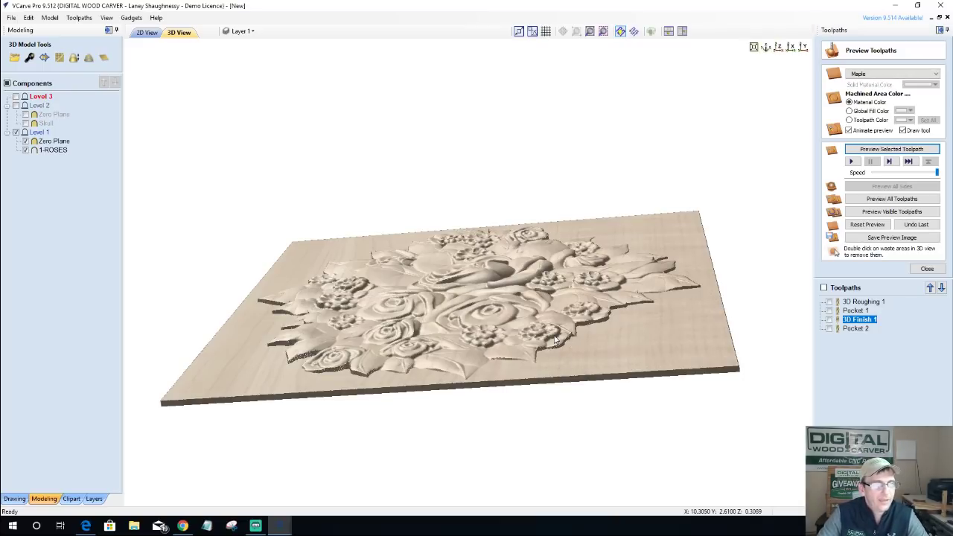
pyautogui.scroll(4, 555, 341)
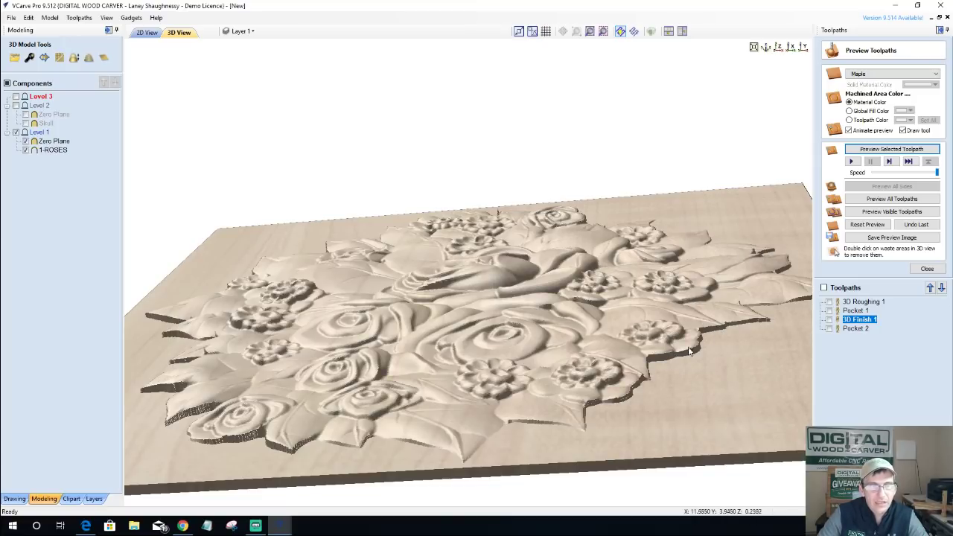
pyautogui.moveTo(691, 350); pyautogui.dragTo(730, 329)
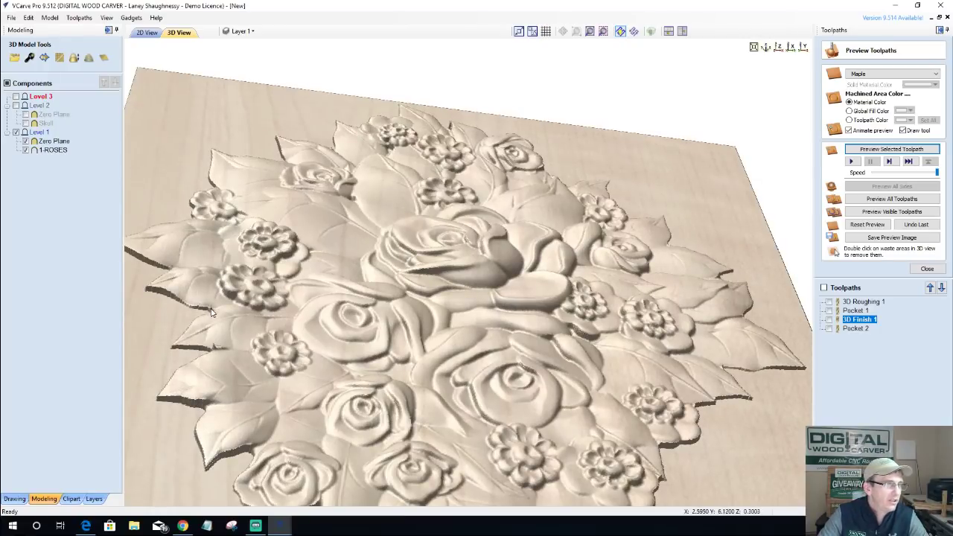
pyautogui.scroll(2, 207, 373)
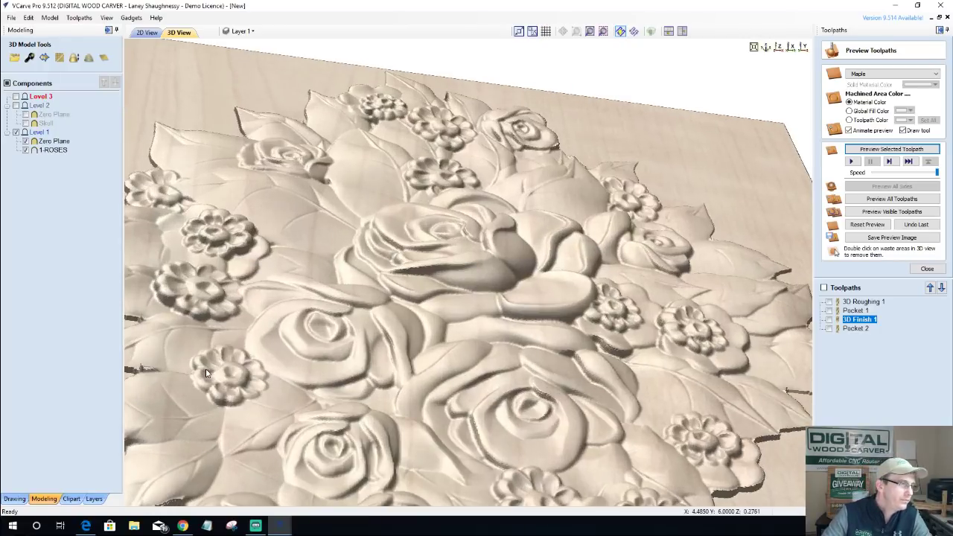
pyautogui.moveTo(207, 373); pyautogui.dragTo(608, 243)
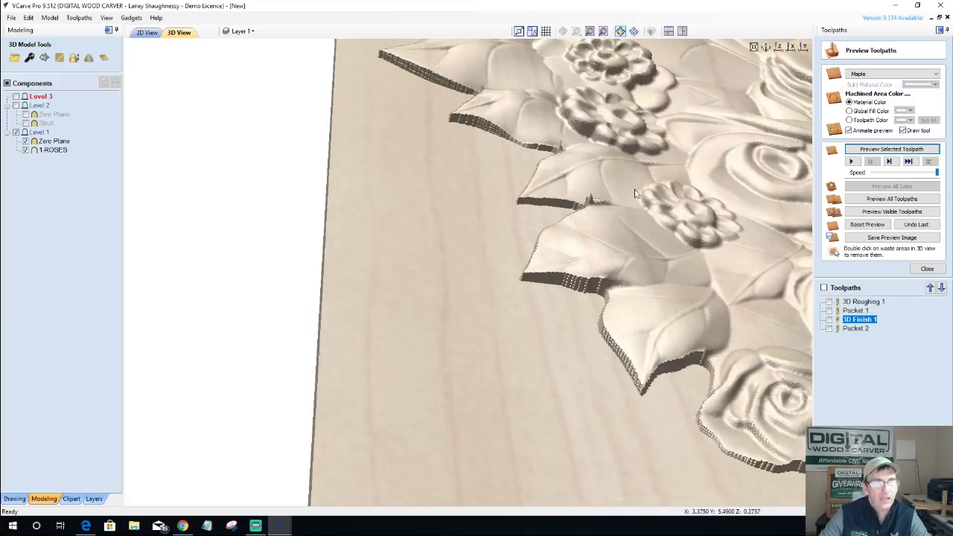
pyautogui.scroll(-5, 471, 187)
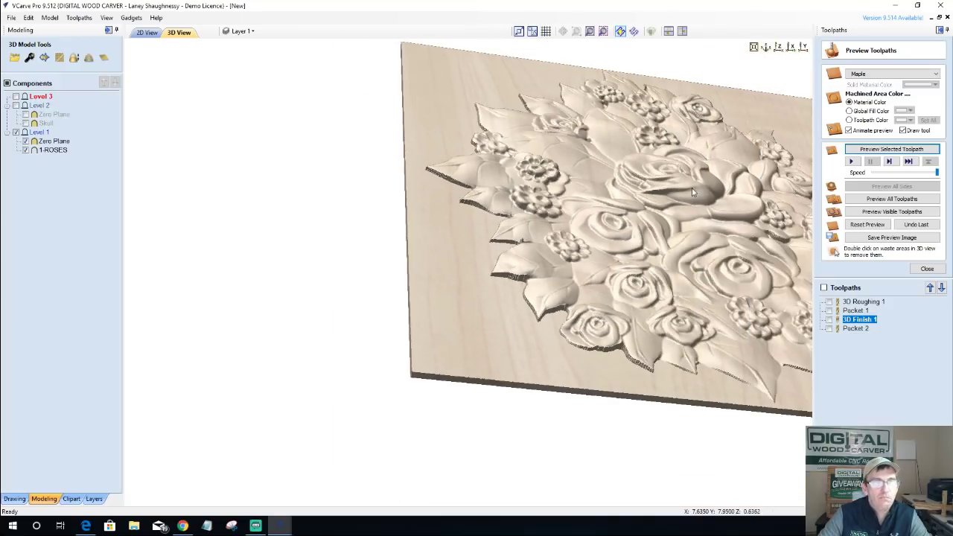
pyautogui.moveTo(693, 192); pyautogui.dragTo(372, 232)
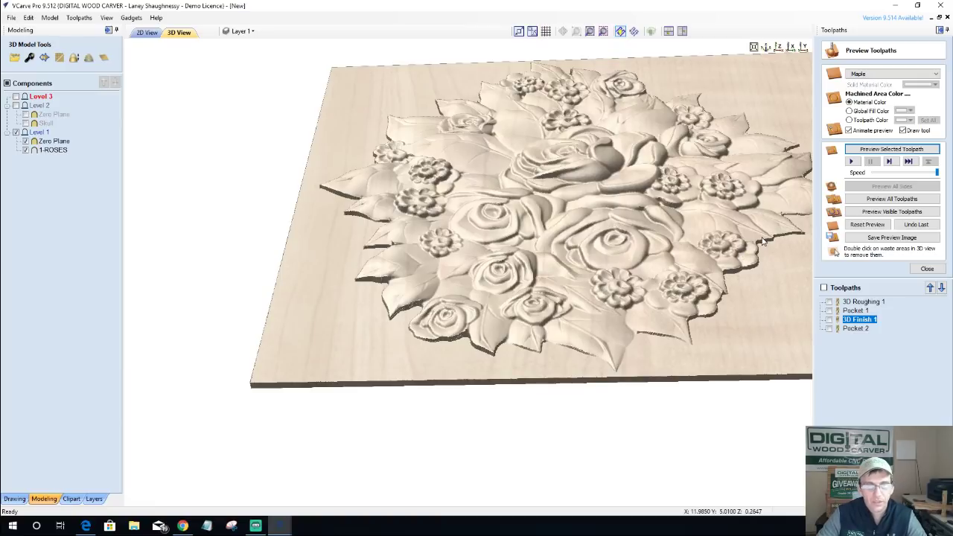
# Reopen 3D Finish 1, change the boundary offset to 0.125 inches, and recalculate.
pyautogui.doubleClick(858, 320)
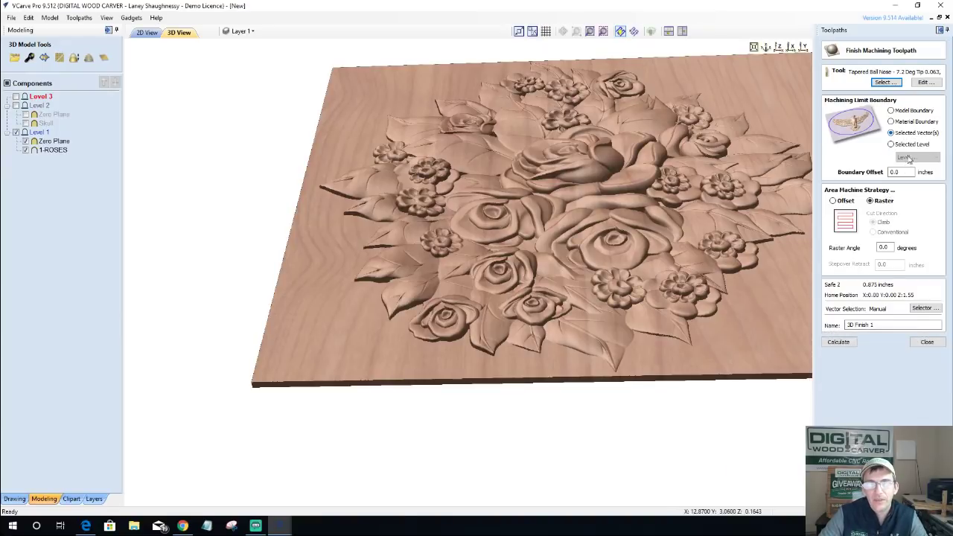
pyautogui.moveTo(904, 173); pyautogui.dragTo(880, 179)
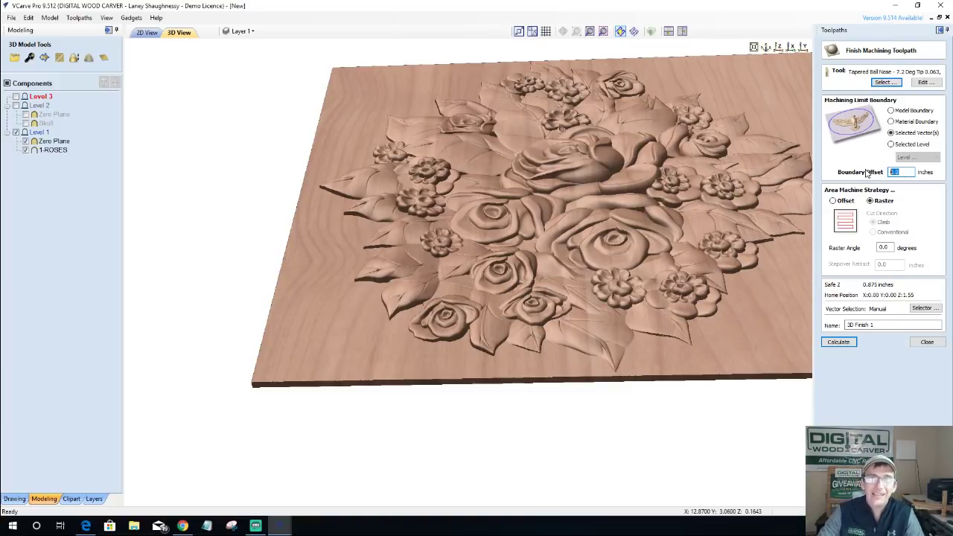
pyautogui.write('.125')
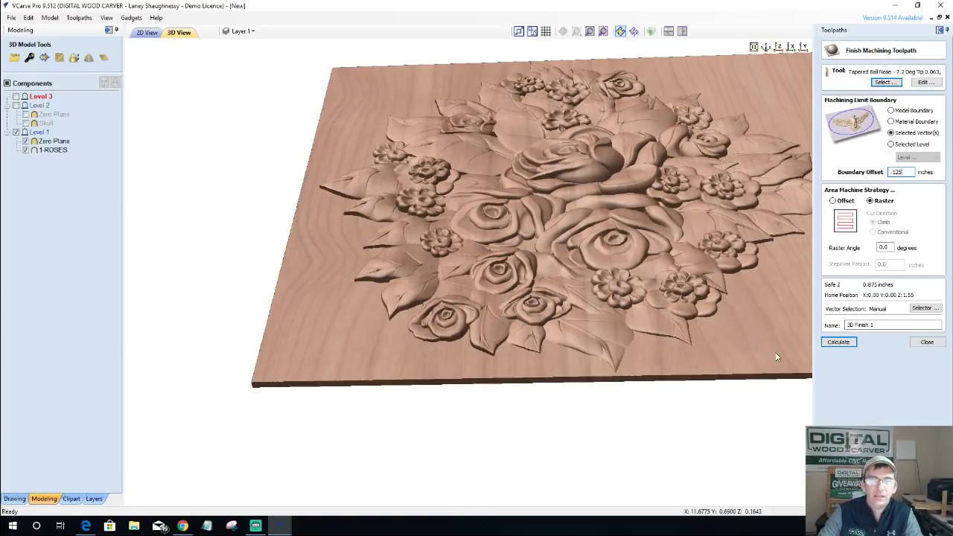
pyautogui.click(849, 344)
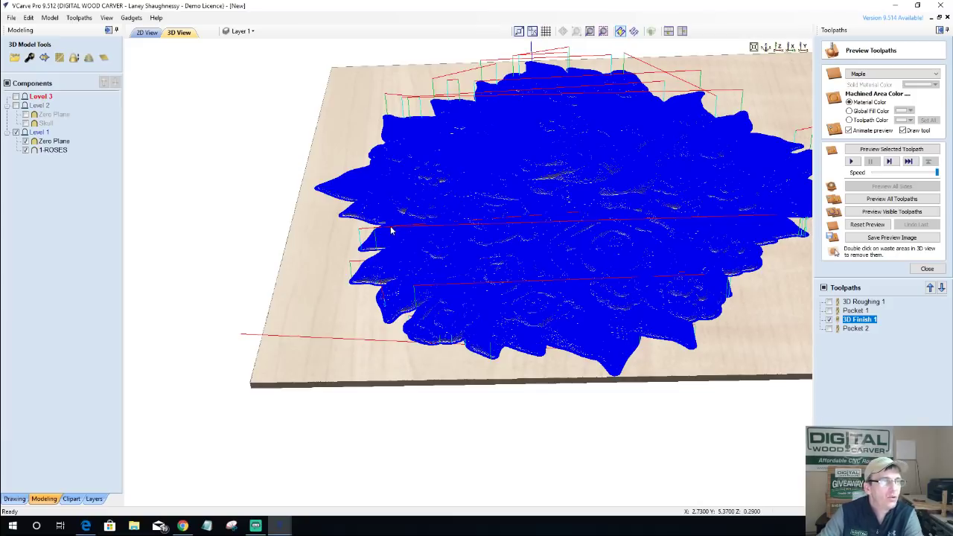
# Simulate the recalculated 3D Finish 1 toolpath to show the finished roses on the maple board.
pyautogui.scroll(4, 392, 231)
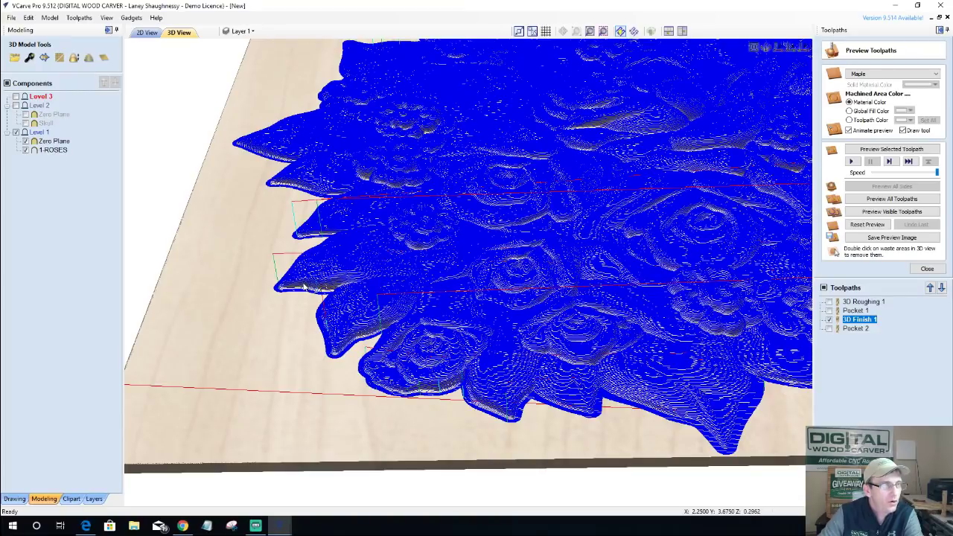
pyautogui.scroll(3, 304, 287)
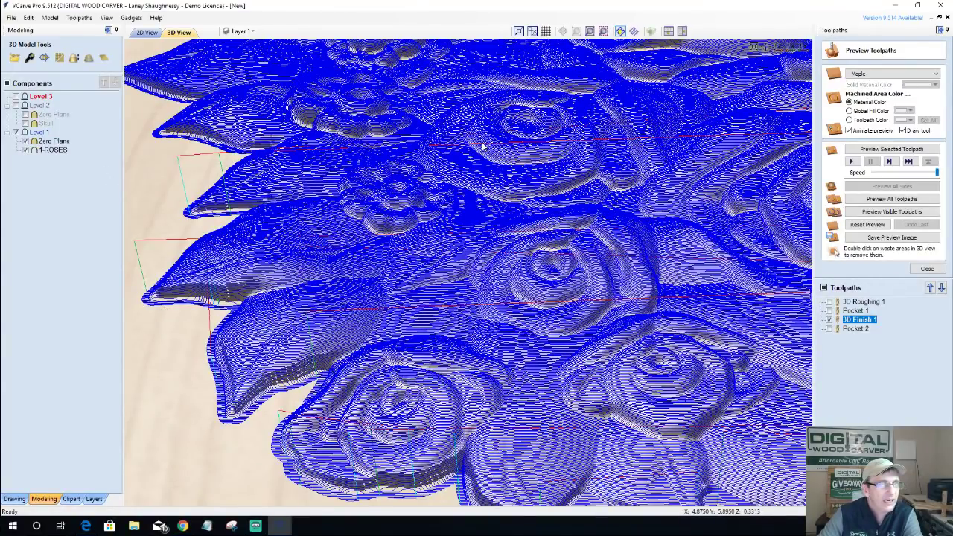
pyautogui.scroll(-5, 454, 168)
pyautogui.scroll(-4, 454, 169)
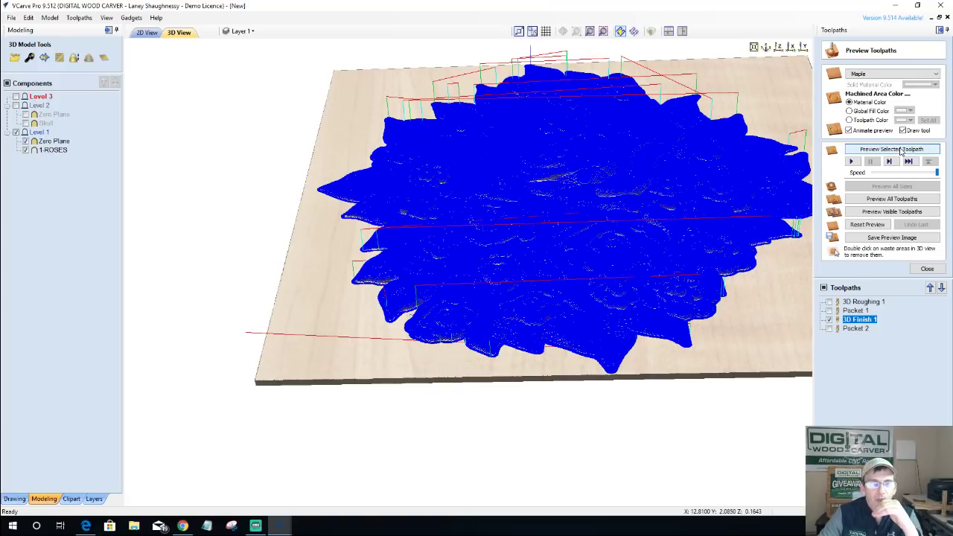
pyautogui.click(902, 150)
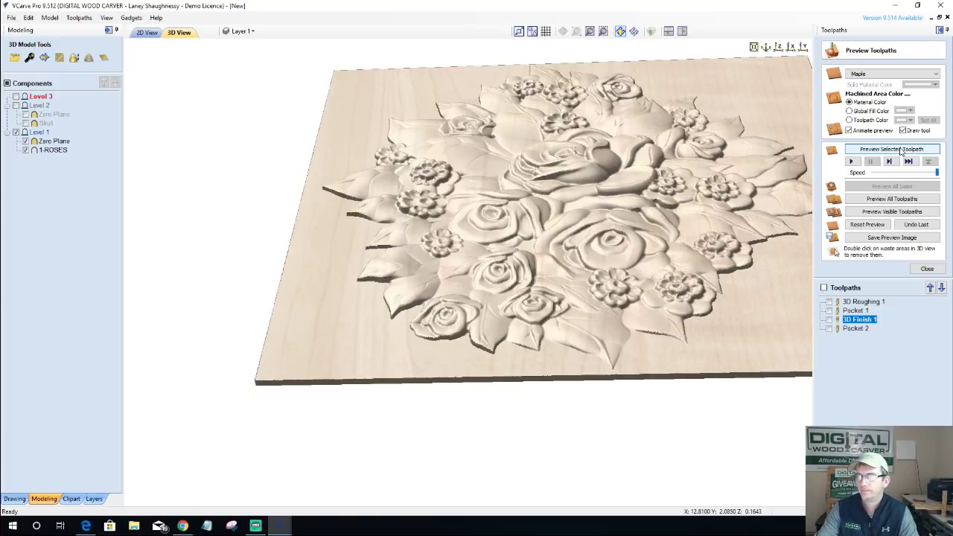
# Rerun the 3D Finish 1 preview and return to VCarve Pro from the web browser.
pyautogui.click(901, 151)
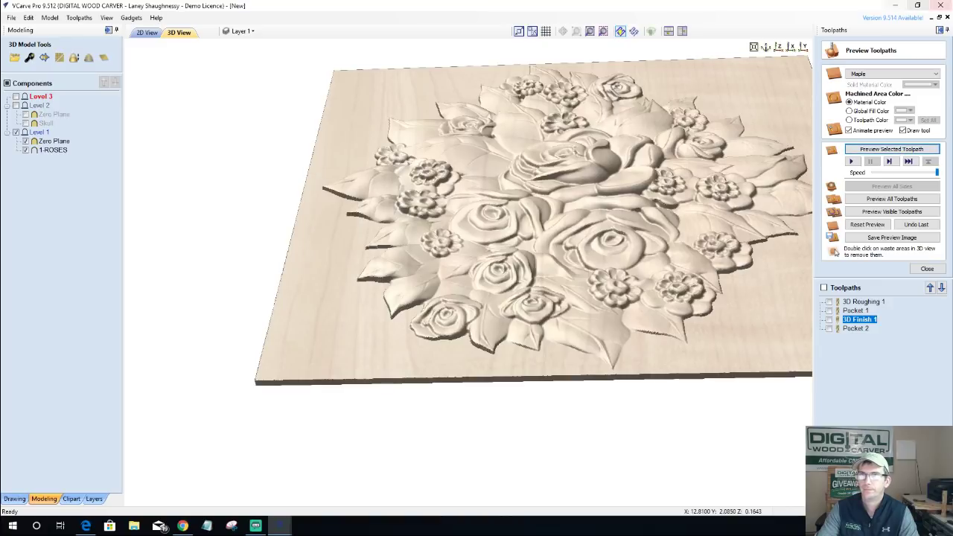
pyautogui.hotkey('alt', 'Tab')
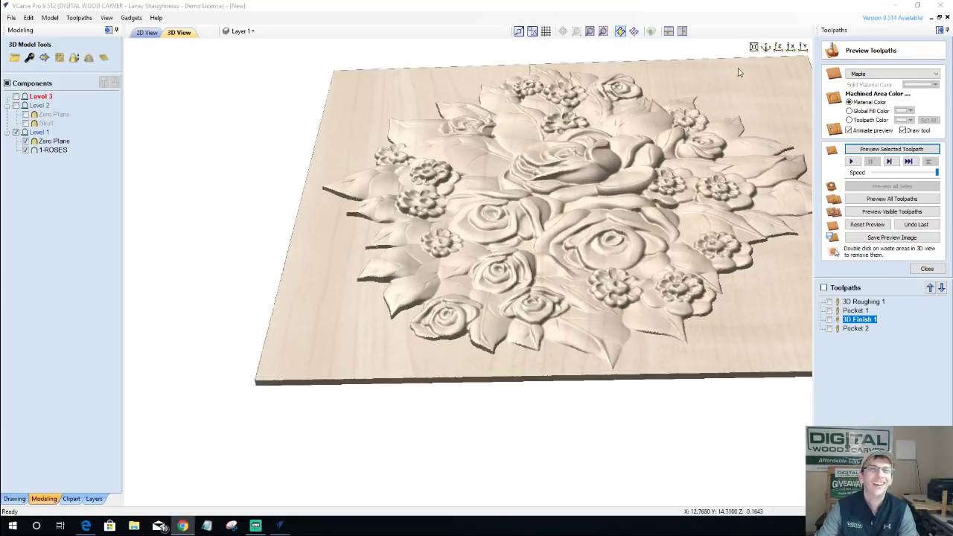
pyautogui.click(775, 56)
# View the finished roses relief from the top, then isometric, rotating the board to inspect it.
pyautogui.click(777, 48)
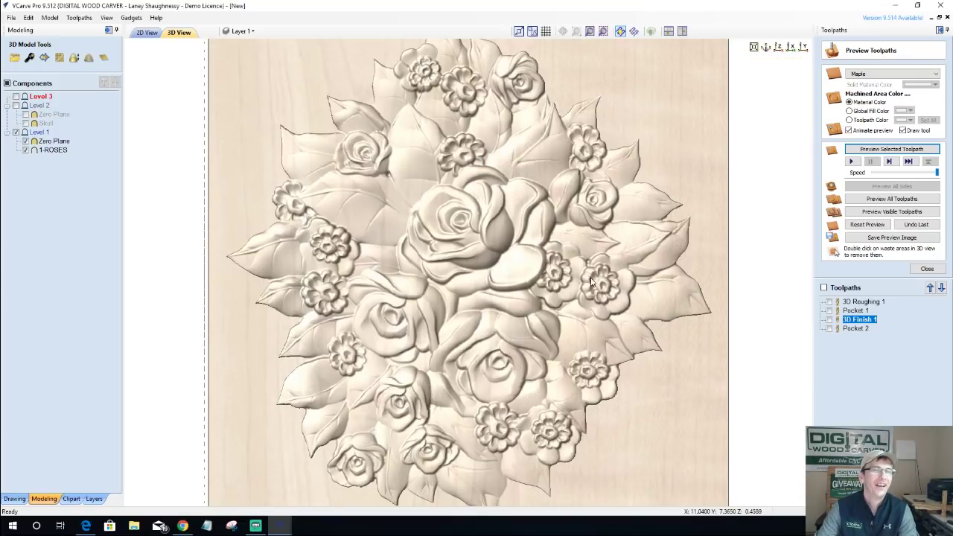
pyautogui.click(769, 46)
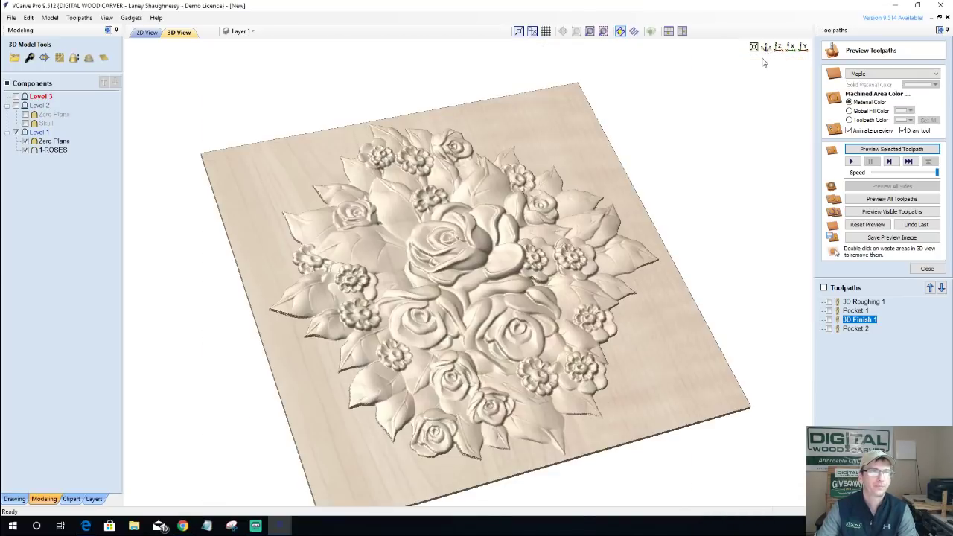
pyautogui.moveTo(650, 220); pyautogui.dragTo(558, 192)
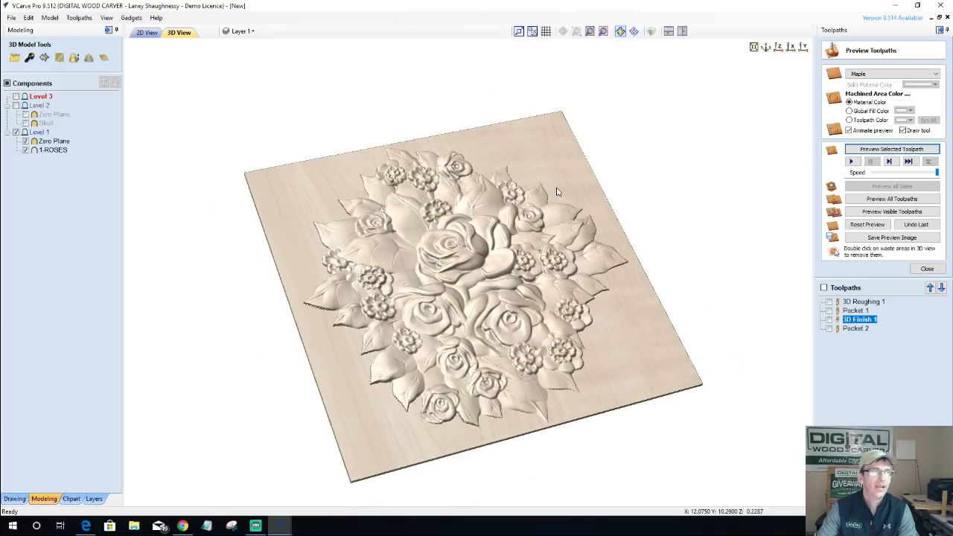